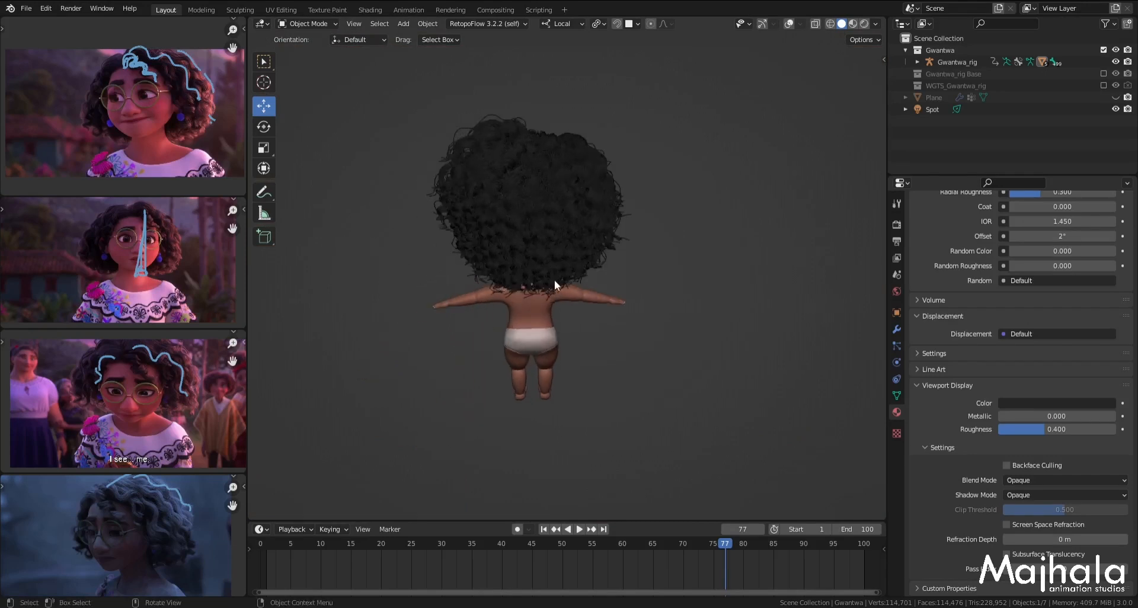
# Step: Save the file with the curly-haired character in front view and switch the viewport to rendered shading
pyautogui.scroll(3, 522, 263)
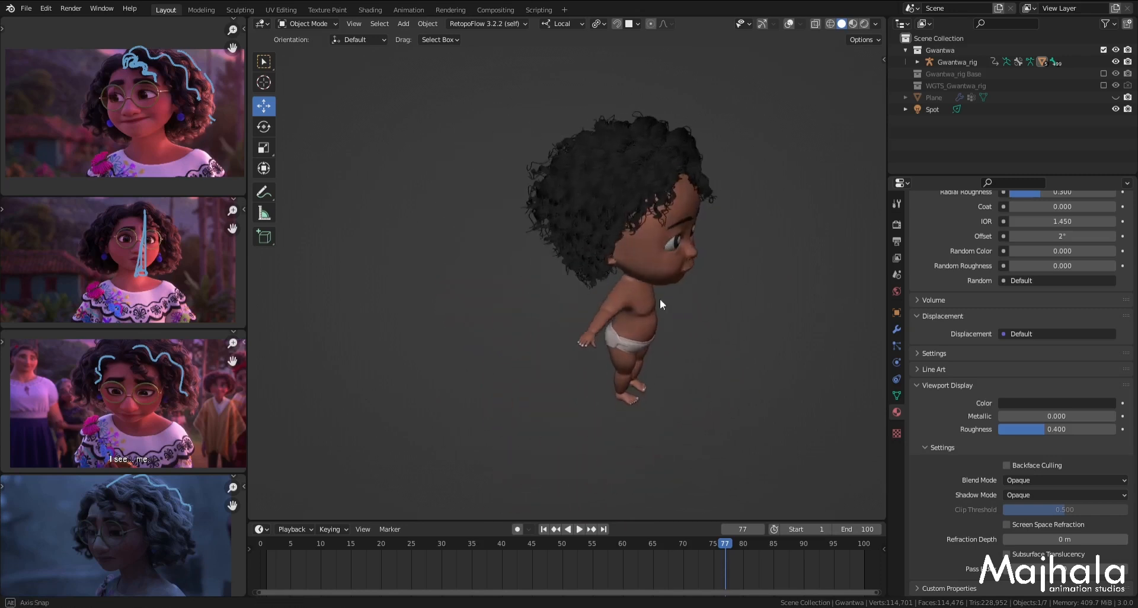
pyautogui.press('KP_1')
pyautogui.hotkey('ctrl', 's')
pyautogui.scroll(1, 606, 290)
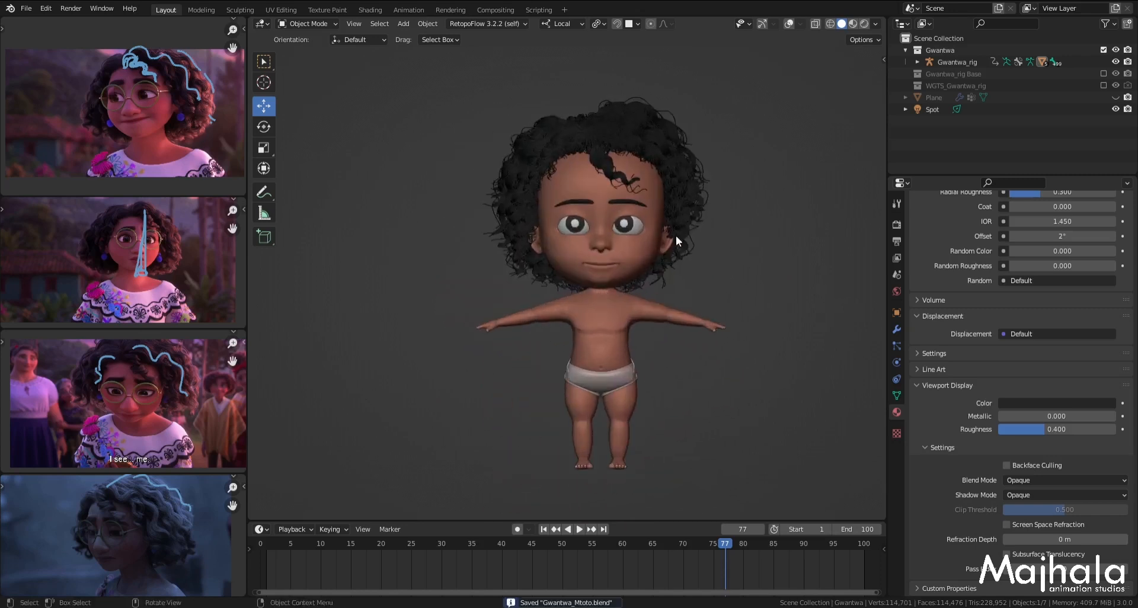
pyautogui.click(864, 24)
pyautogui.scroll(1, 687, 261)
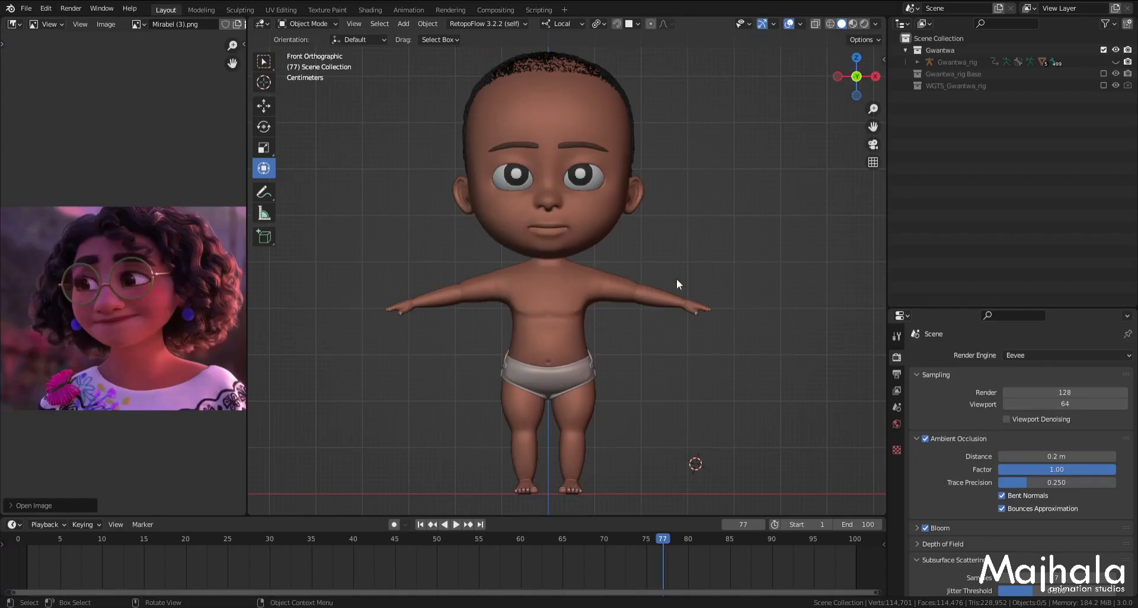
# Step: Save the file with the short-haired character framed in front orthographic view
pyautogui.hotkey('ctrl', 's')
pyautogui.keyDown('shift'); pyautogui.moveTo(576, 269); pyautogui.dragTo(599, 308, button='middle'); pyautogui.keyUp('shift')
pyautogui.keyDown('shift'); pyautogui.moveTo(614, 261); pyautogui.dragTo(605, 313, button='middle'); pyautogui.keyUp('shift')
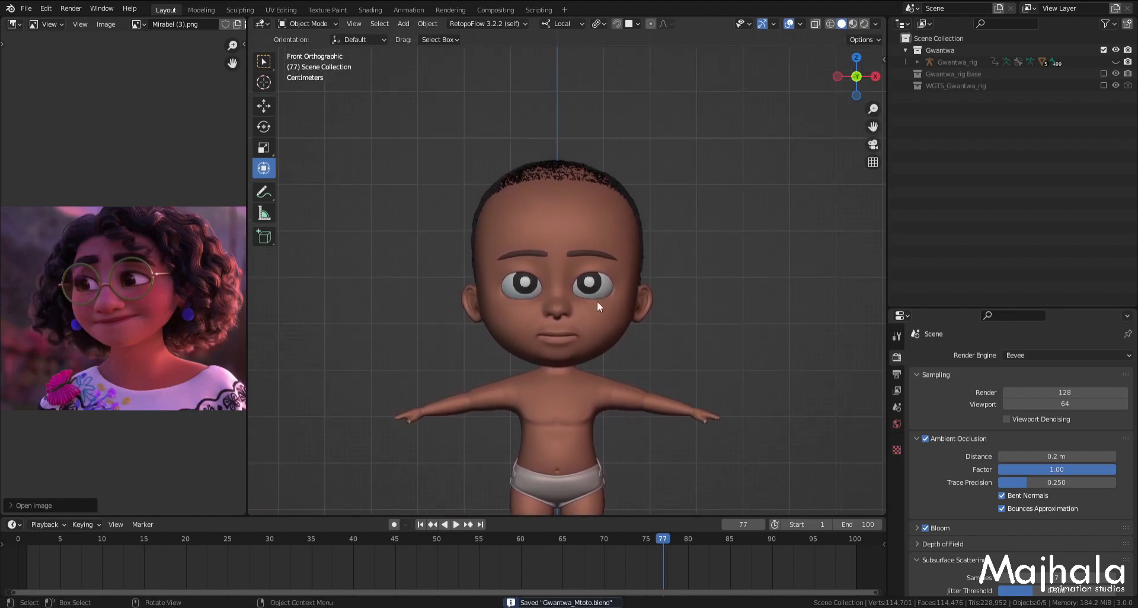
pyautogui.scroll(1, 126, 233)
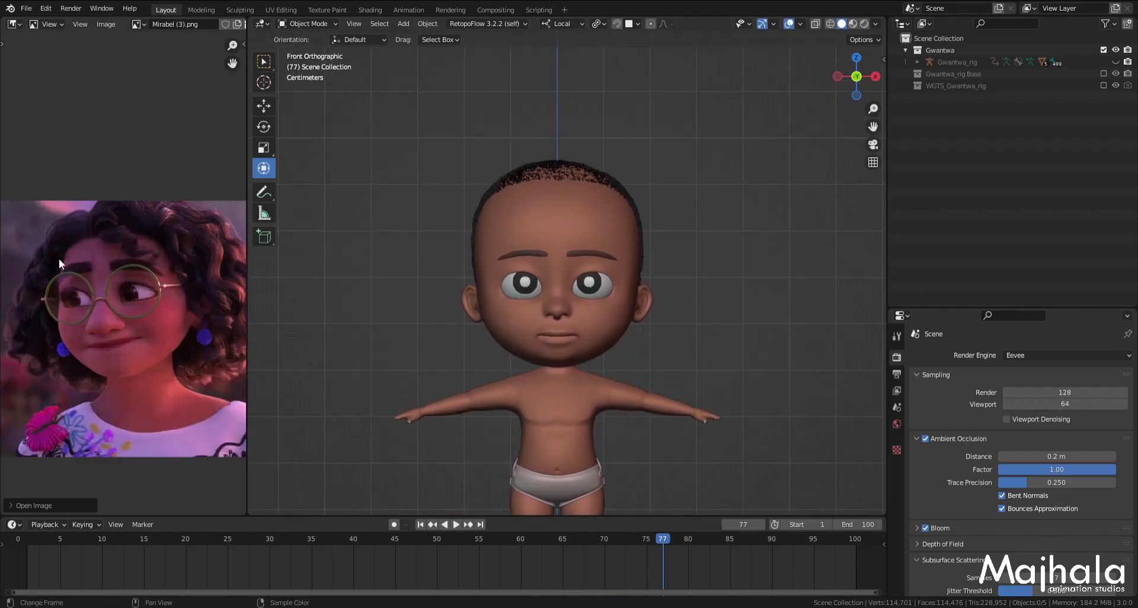
pyautogui.keyDown('shift'); pyautogui.moveTo(668, 286); pyautogui.dragTo(661, 272, button='middle'); pyautogui.keyUp('shift')
pyautogui.scroll(-4, 658, 273)
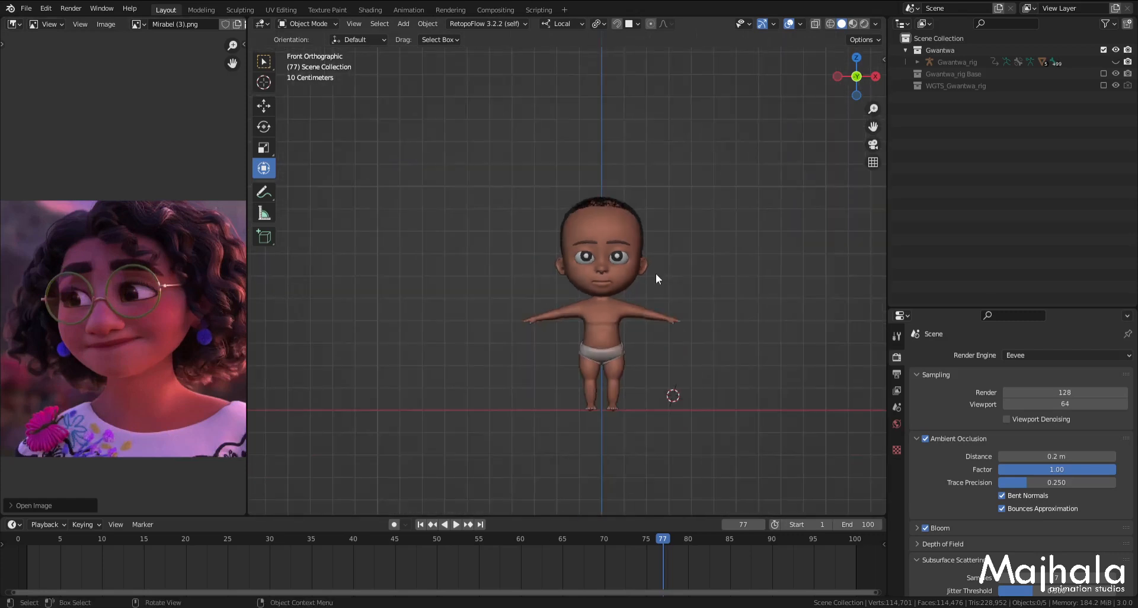
# Step: Frame the character's head in the reference image and split the image editor into stacked areas for more references
pyautogui.moveTo(194, 301); pyautogui.dragTo(188, 240, button='middle')
pyautogui.scroll(-2, 188, 243)
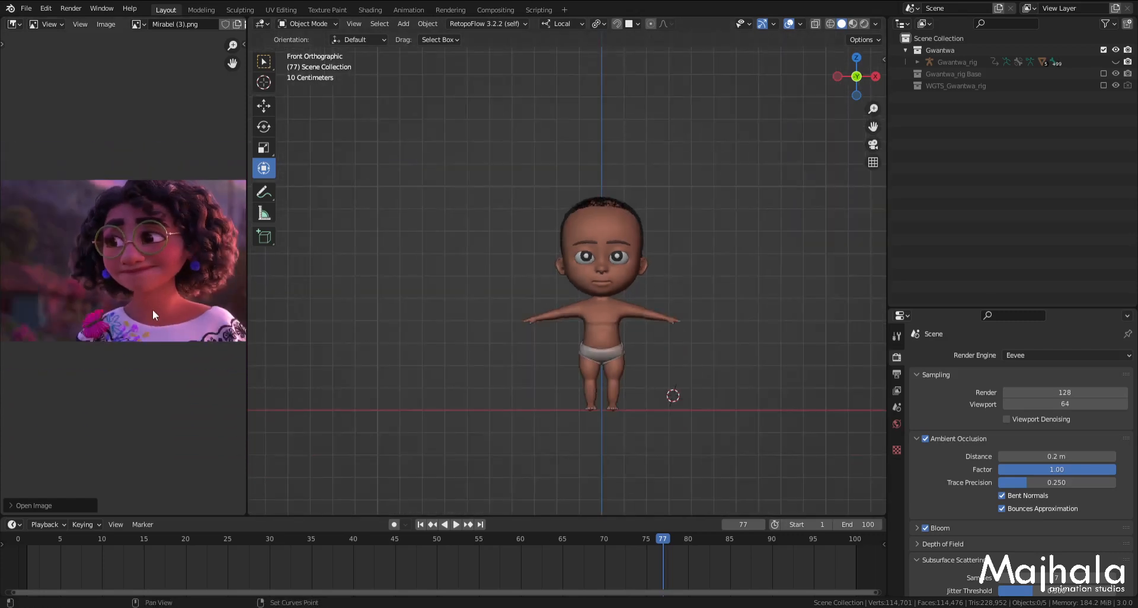
pyautogui.moveTo(140, 284); pyautogui.dragTo(129, 245, button='middle')
pyautogui.scroll(2, 129, 245)
pyautogui.scroll(-2, 169, 285)
pyautogui.moveTo(169, 285); pyautogui.dragTo(140, 180, button='middle')
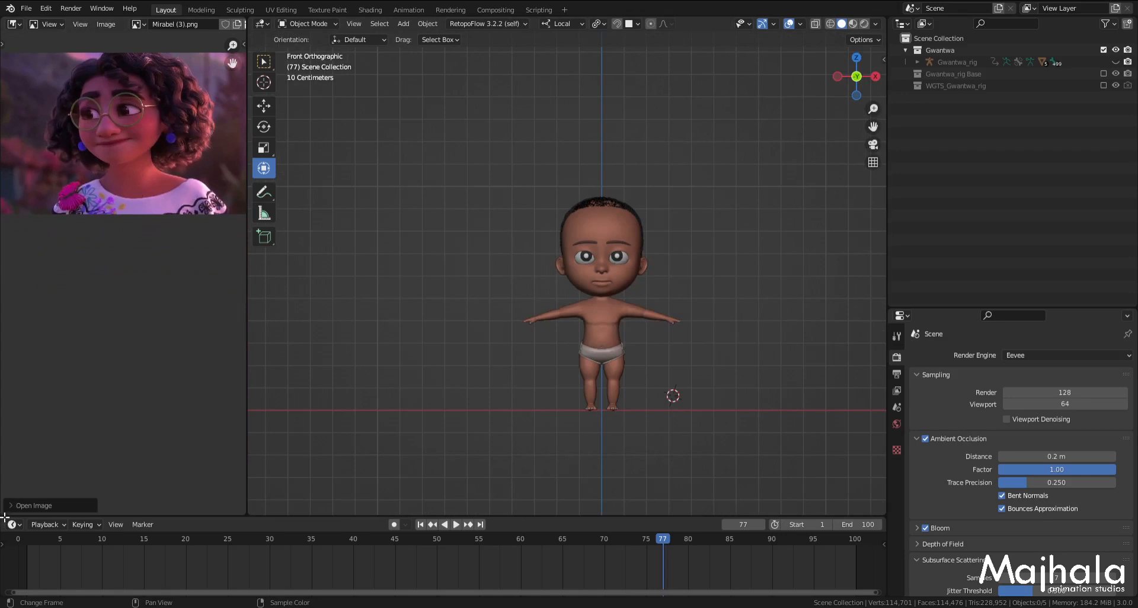
pyautogui.moveTo(5, 517); pyautogui.dragTo(25, 320)
pyautogui.moveTo(25, 485); pyautogui.dragTo(30, 522)
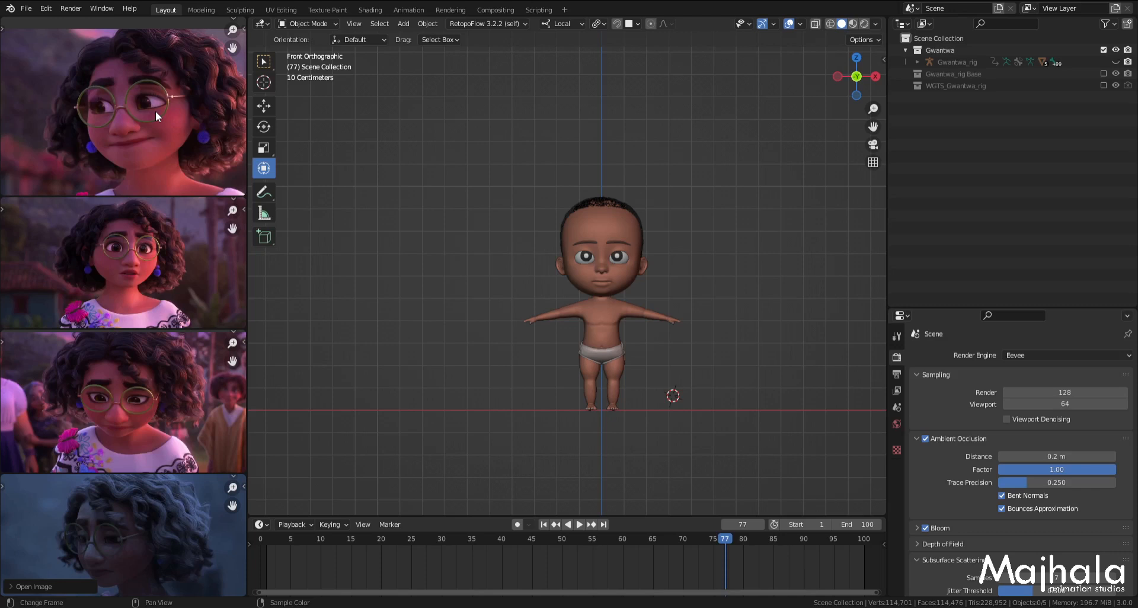
# Step: Annotate the looping curly strands falling over the forehead in the first reference image
pyautogui.scroll(5, 148, 102)
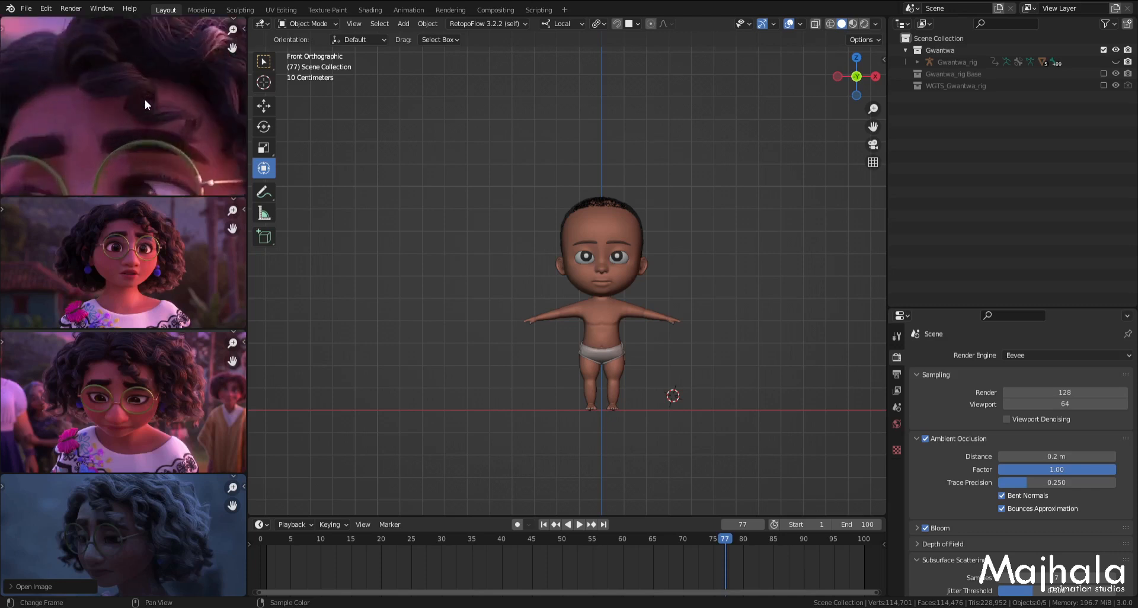
pyautogui.scroll(-3, 134, 98)
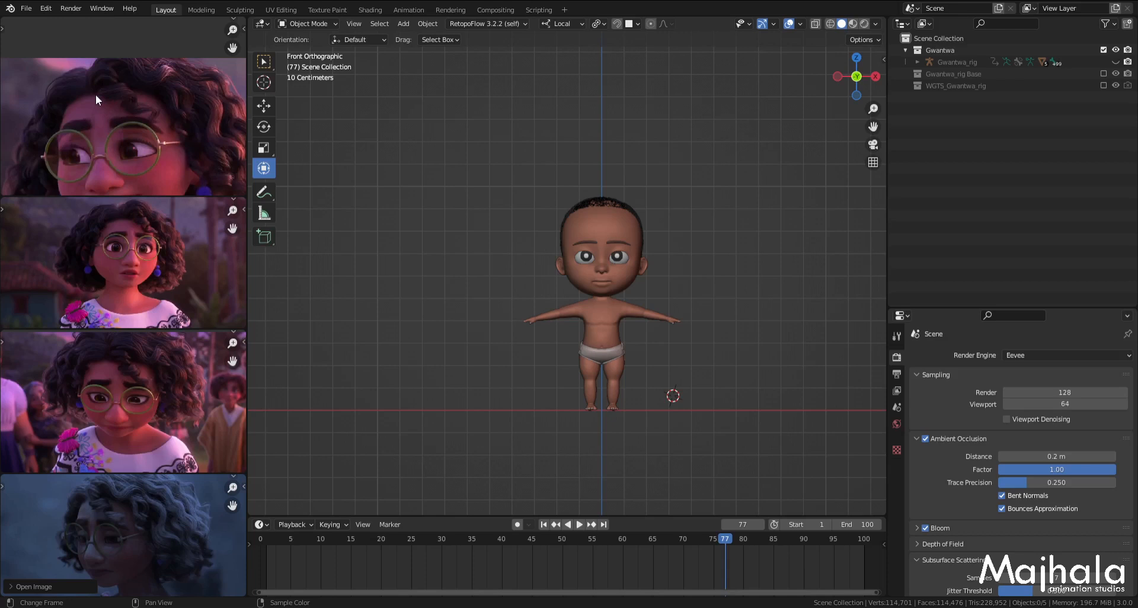
pyautogui.scroll(1, 96, 95)
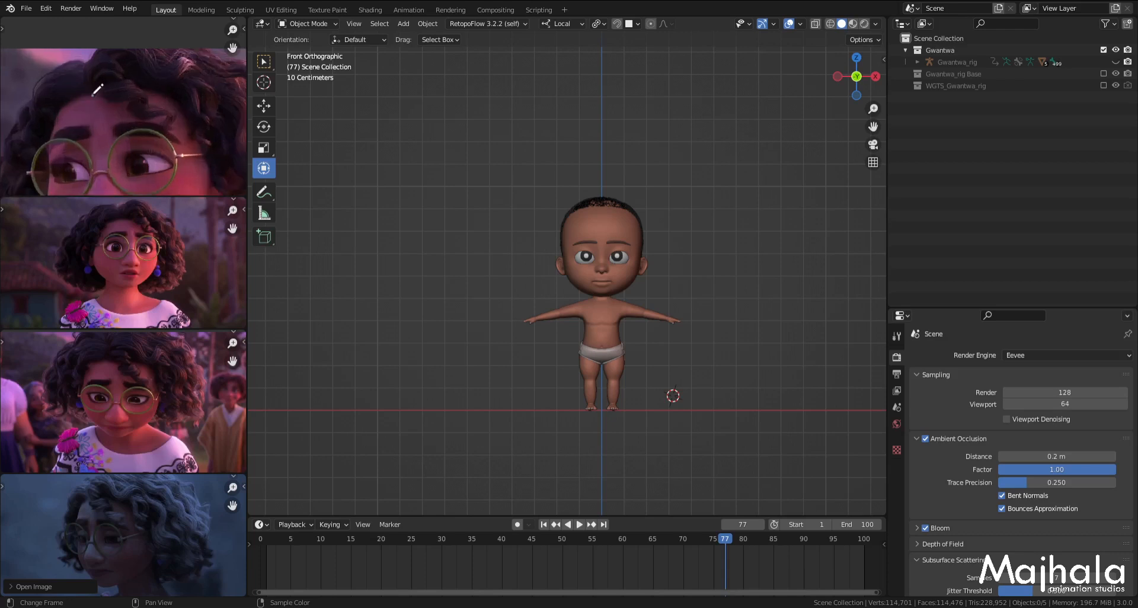
pyautogui.moveTo(88, 98)
pyautogui.mouseDown()
pyautogui.moveTo(89, 63)
pyautogui.moveTo(108, 59)
pyautogui.moveTo(121, 74)
pyautogui.mouseUp()
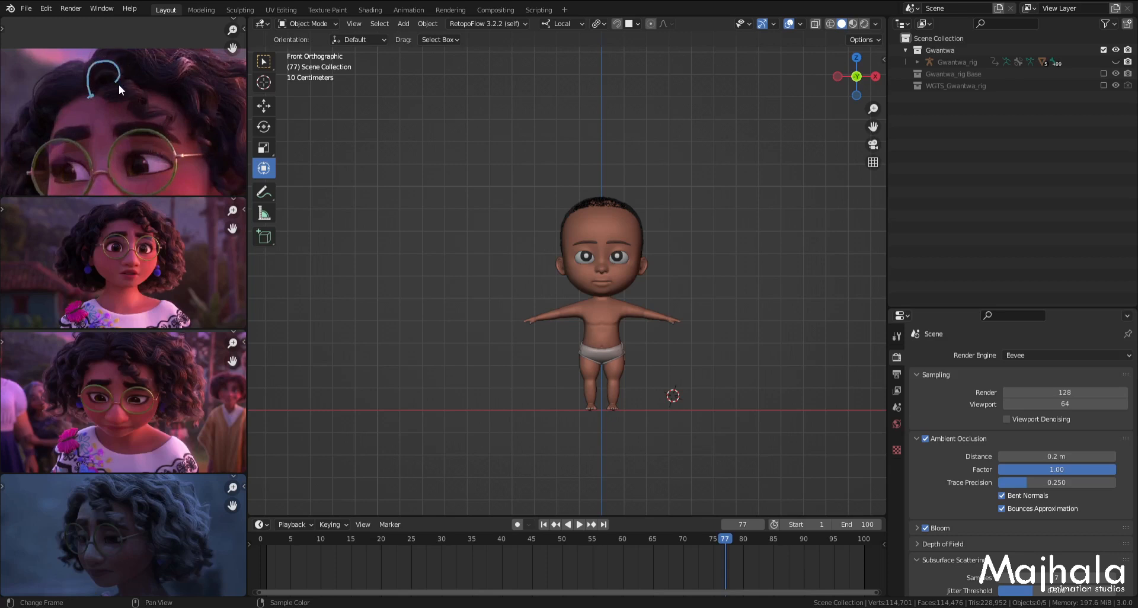
pyautogui.moveTo(108, 83)
pyautogui.mouseDown()
pyautogui.moveTo(111, 94)
pyautogui.moveTo(134, 85)
pyautogui.moveTo(139, 109)
pyautogui.moveTo(165, 110)
pyautogui.moveTo(175, 129)
pyautogui.mouseUp()
pyautogui.moveTo(105, 90)
pyautogui.mouseDown()
pyautogui.moveTo(138, 87)
pyautogui.moveTo(170, 126)
pyautogui.mouseUp()
pyautogui.moveTo(102, 90)
pyautogui.mouseDown()
pyautogui.moveTo(113, 70)
pyautogui.moveTo(140, 82)
pyautogui.moveTo(170, 130)
pyautogui.mouseUp()
pyautogui.scroll(2, 159, 115)
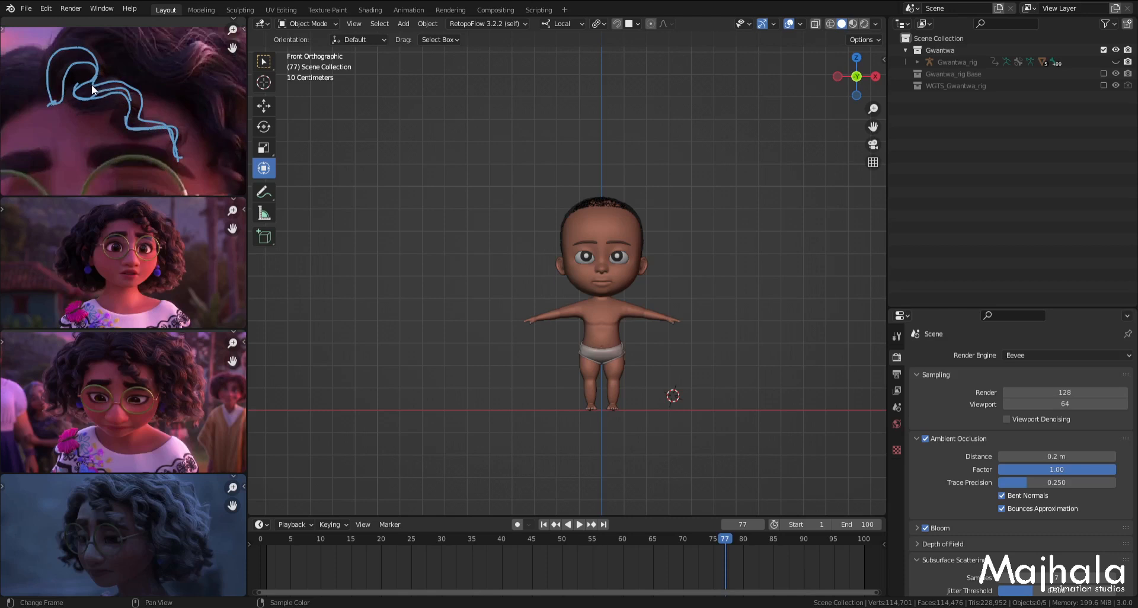
pyautogui.moveTo(82, 88); pyautogui.dragTo(54, 80)
# Step: Annotate a long wavy strand from the hair's crown down its outer side in the first reference image
pyautogui.scroll(-2, 119, 122)
pyautogui.moveTo(162, 112)
pyautogui.mouseDown(button='middle')
pyautogui.moveTo(112, 142)
pyautogui.moveTo(94, 102)
pyautogui.moveTo(106, 95)
pyautogui.mouseUp(button='middle')
pyautogui.scroll(-3, 88, 88)
pyautogui.scroll(2, 79, 83)
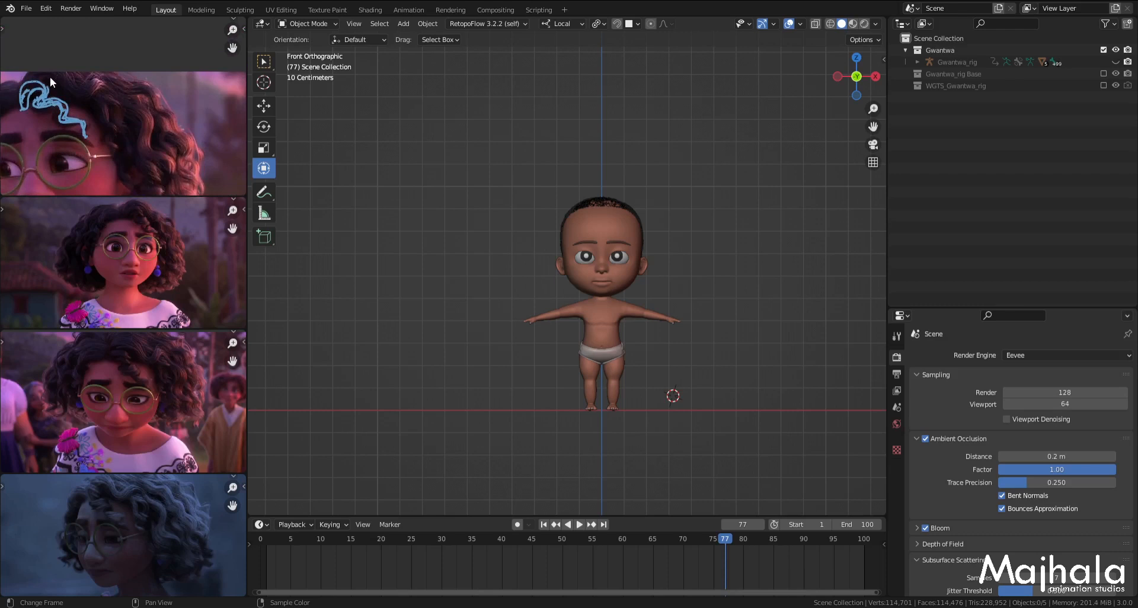
pyautogui.moveTo(34, 77)
pyautogui.mouseDown()
pyautogui.moveTo(57, 67)
pyautogui.moveTo(76, 85)
pyautogui.moveTo(107, 83)
pyautogui.moveTo(142, 110)
pyautogui.moveTo(173, 169)
pyautogui.mouseUp()
pyautogui.scroll(-2, 149, 128)
pyautogui.moveTo(142, 137); pyautogui.dragTo(131, 106, button='middle')
pyautogui.scroll(2, 126, 119)
pyautogui.scroll(-3, 131, 106)
# Step: Annotate a wavy strand from the parting down the hair on the image's right in the third reference
pyautogui.scroll(6, 155, 228)
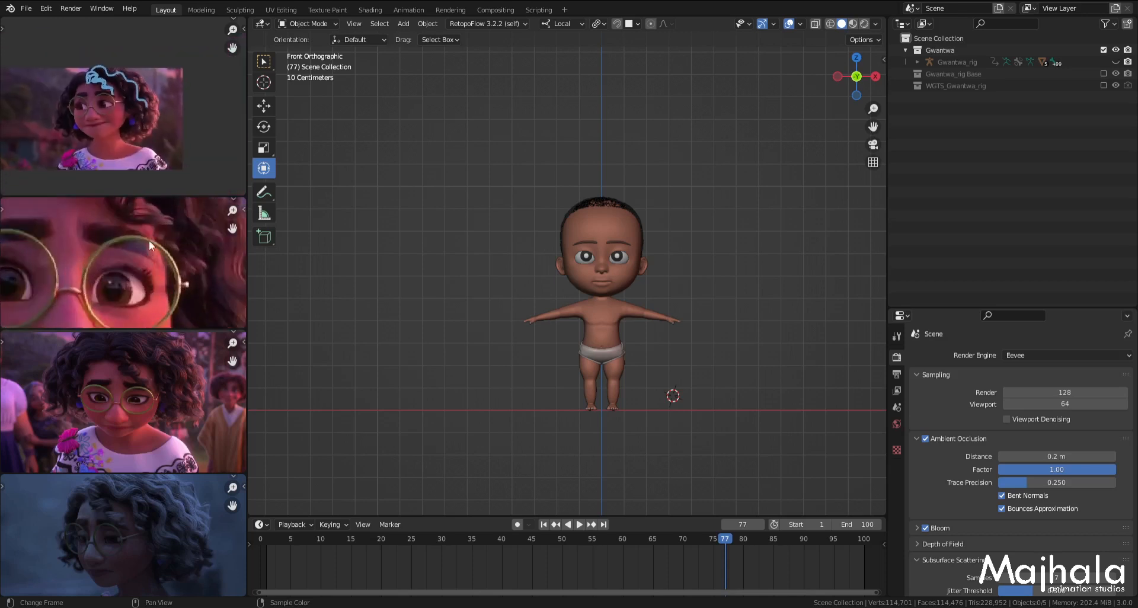
pyautogui.scroll(-4, 121, 244)
pyautogui.scroll(4, 94, 87)
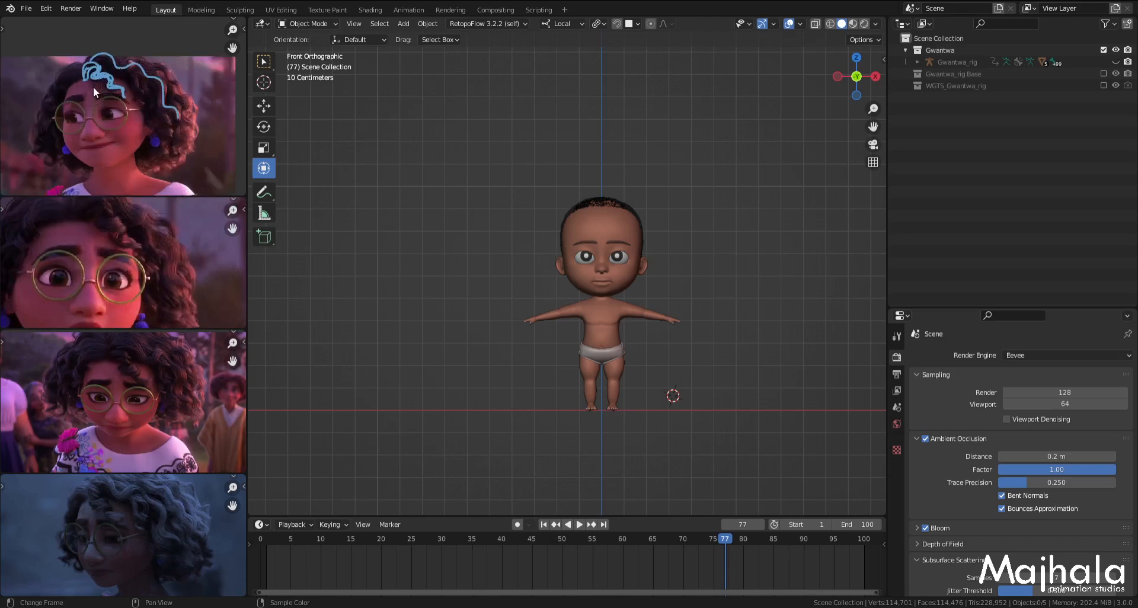
pyautogui.scroll(-5, 154, 284)
pyautogui.scroll(5, 137, 373)
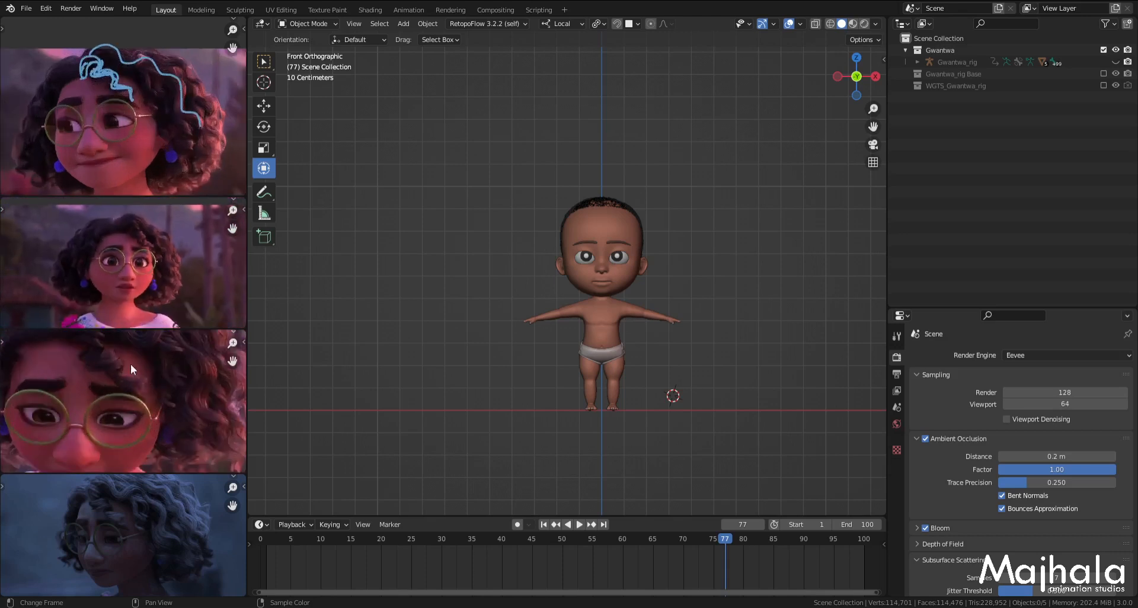
pyautogui.scroll(-2, 134, 385)
pyautogui.scroll(3, 136, 386)
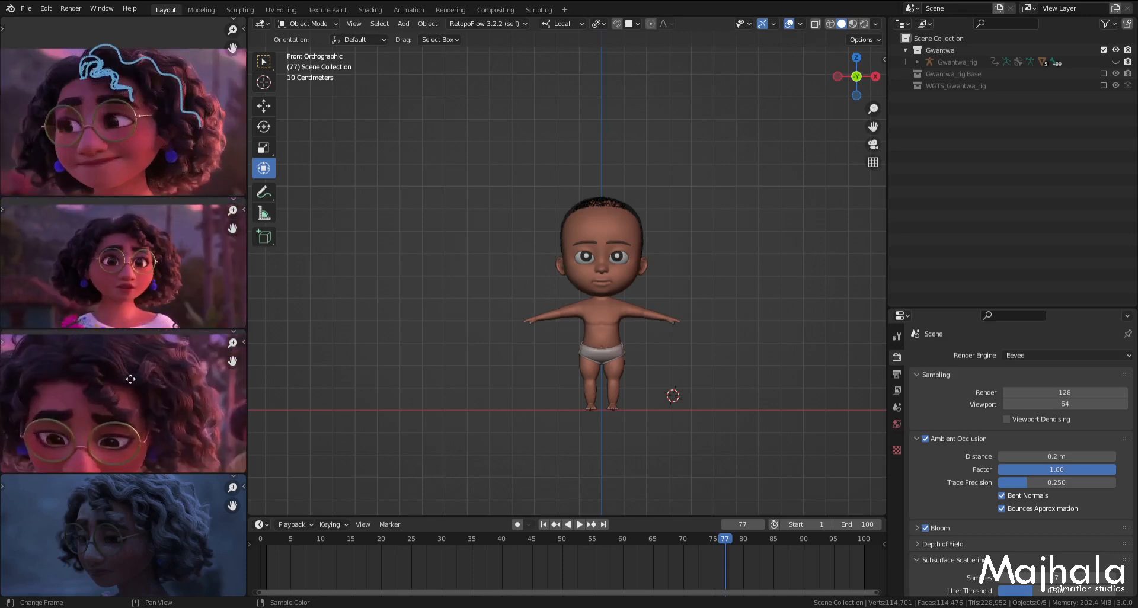
pyautogui.scroll(-2, 130, 386)
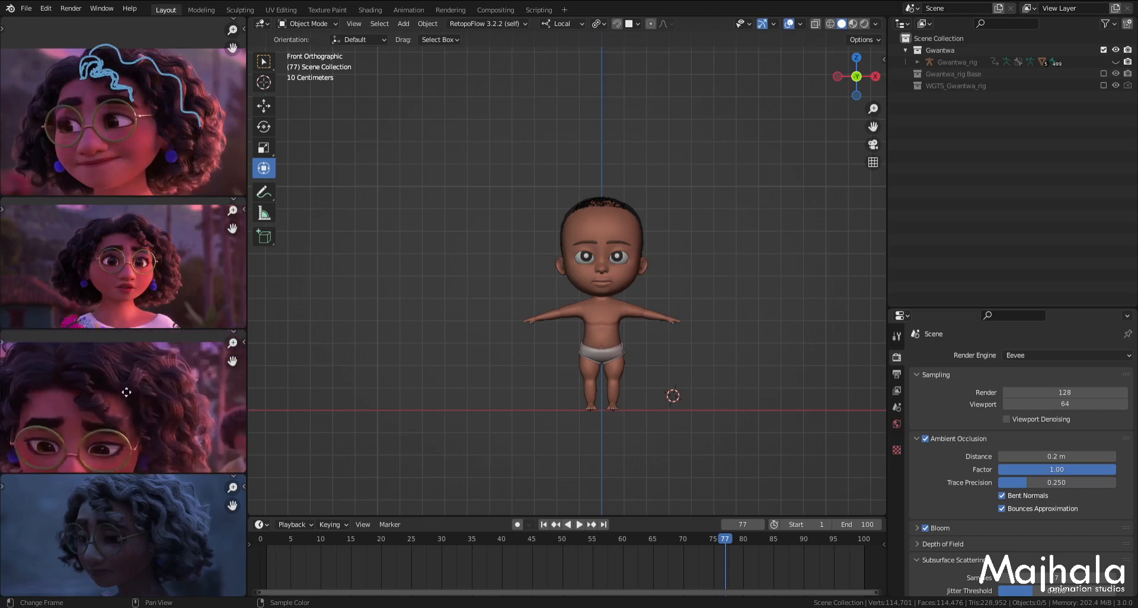
pyautogui.moveTo(80, 359)
pyautogui.mouseDown()
pyautogui.moveTo(103, 356)
pyautogui.moveTo(122, 382)
pyautogui.moveTo(149, 367)
pyautogui.moveTo(176, 396)
pyautogui.moveTo(187, 450)
pyautogui.mouseUp()
pyautogui.scroll(-3, 189, 435)
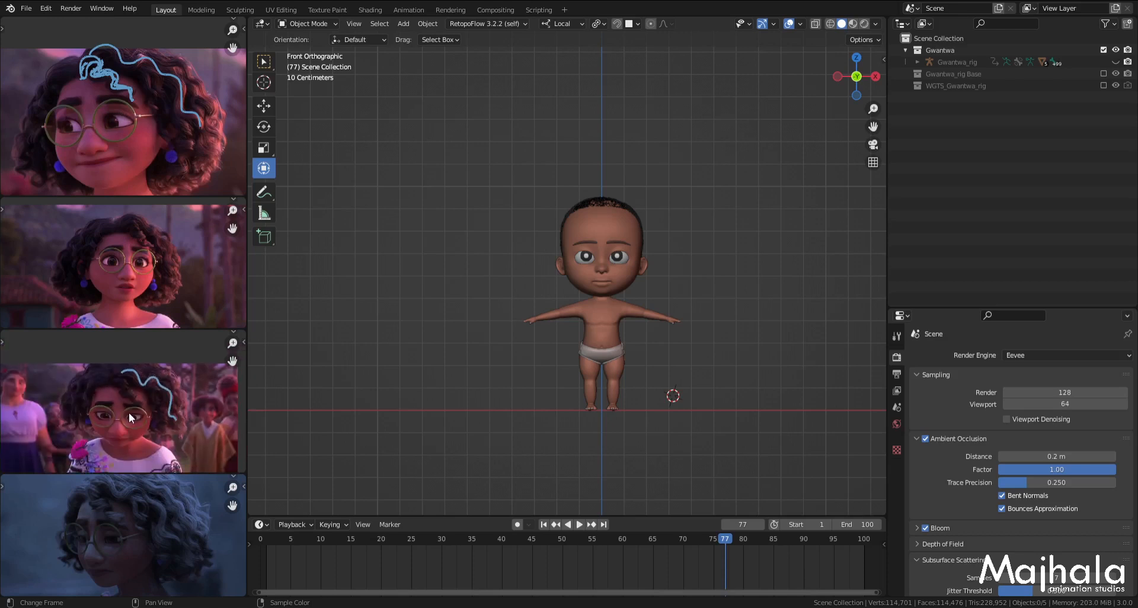
# Step: Annotate a matching wavy strand along the opposite side of the forehead in the third reference image
pyautogui.scroll(2, 128, 412)
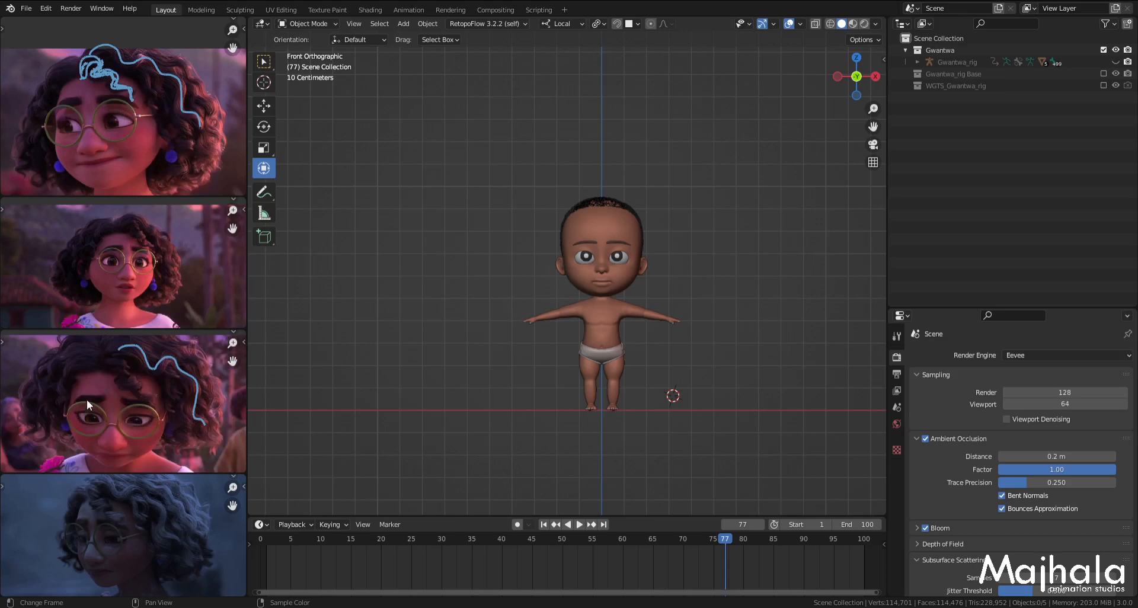
pyautogui.moveTo(54, 397); pyautogui.dragTo(110, 404, button='middle')
pyautogui.scroll(2, 97, 384)
pyautogui.scroll(-1, 103, 398)
pyautogui.scroll(2, 110, 403)
pyautogui.scroll(-2, 118, 403)
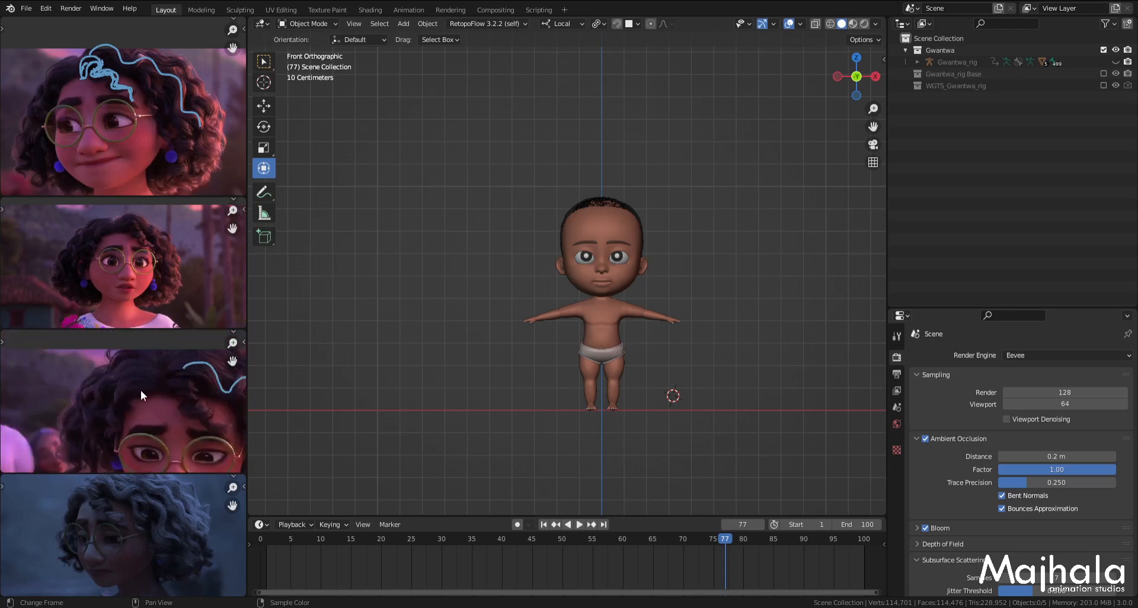
pyautogui.moveTo(147, 385)
pyautogui.mouseDown()
pyautogui.moveTo(126, 382)
pyautogui.moveTo(111, 413)
pyautogui.moveTo(122, 421)
pyautogui.mouseUp()
pyautogui.scroll(-3, 125, 419)
# Step: Annotate a wavy strand across the top of the hair in the fourth, dark blue reference image
pyautogui.moveTo(144, 491); pyautogui.dragTo(77, 515, button='middle')
pyautogui.scroll(2, 178, 516)
pyautogui.moveTo(83, 507)
pyautogui.mouseDown()
pyautogui.moveTo(158, 529)
pyautogui.moveTo(191, 575)
pyautogui.mouseUp()
pyautogui.scroll(-3, 178, 534)
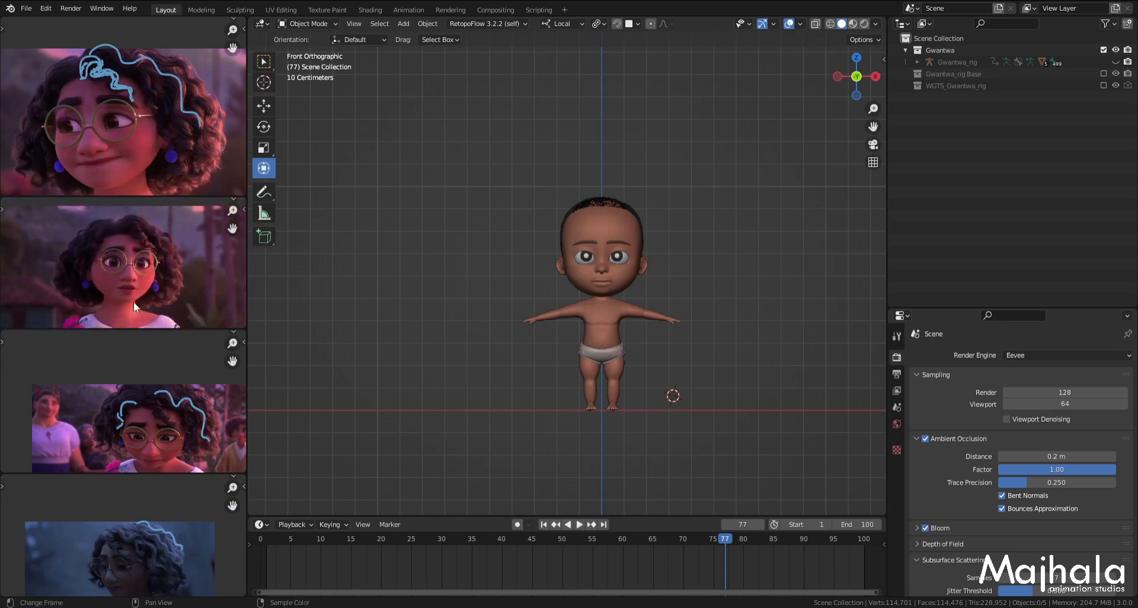
# Step: Sketch a long tapered strand shape, narrow at the top and wider below, over the second reference image
pyautogui.moveTo(128, 305); pyautogui.dragTo(128, 306)
pyautogui.moveTo(137, 231); pyautogui.dragTo(133, 303)
pyautogui.moveTo(138, 229); pyautogui.dragTo(141, 305)
pyautogui.scroll(-1, 145, 259)
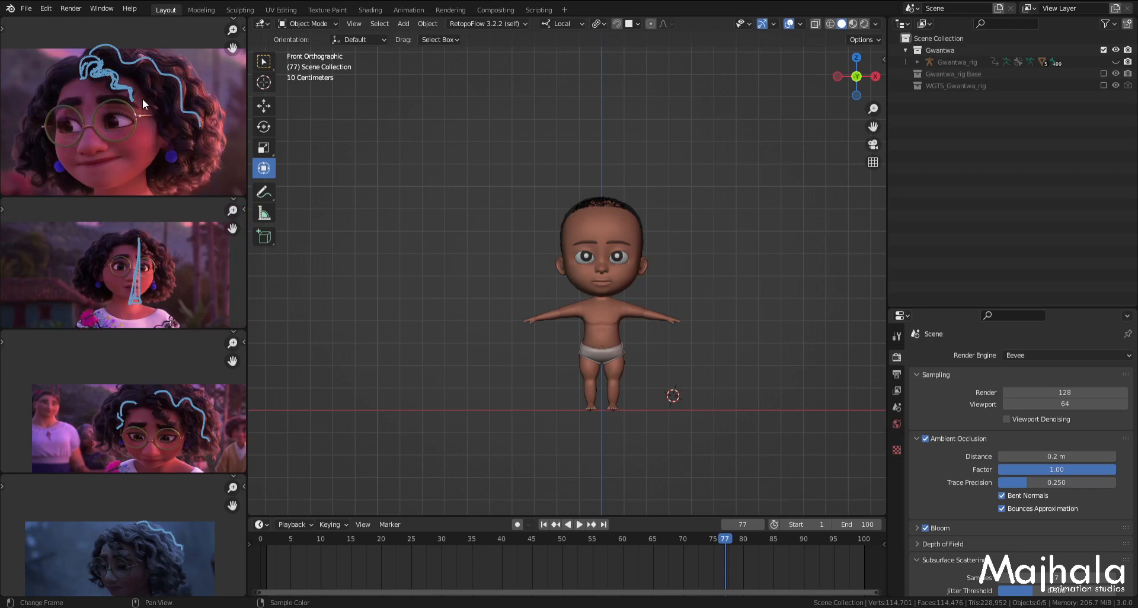
# Step: Save the file and exclude the Gwantwa collection from the view layer
pyautogui.hotkey('ctrl', 's')
pyautogui.scroll(2, 623, 201)
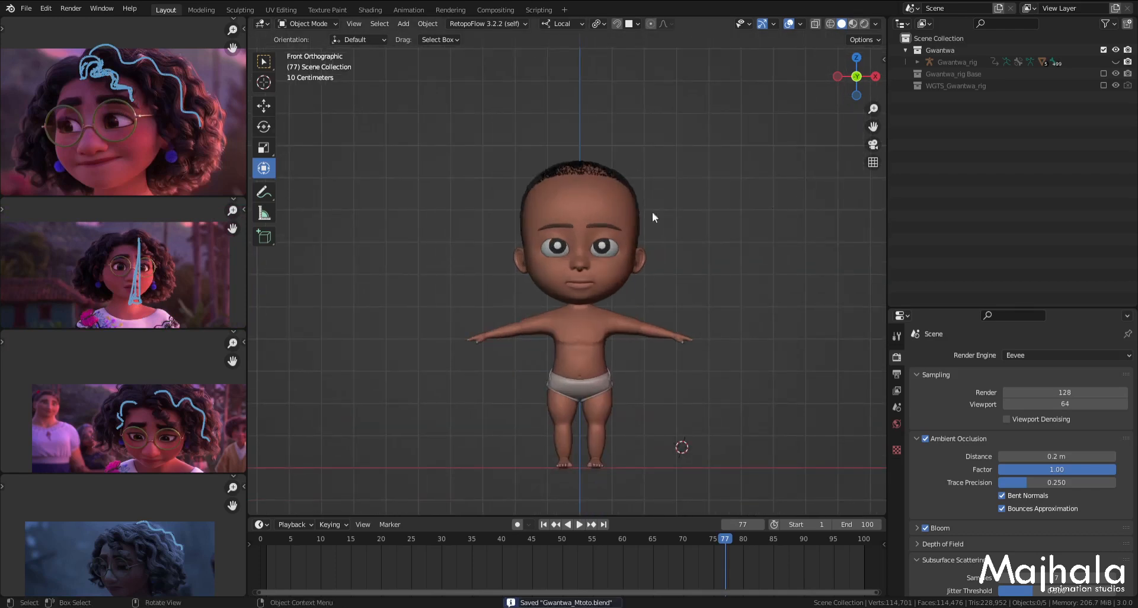
pyautogui.click(1104, 50)
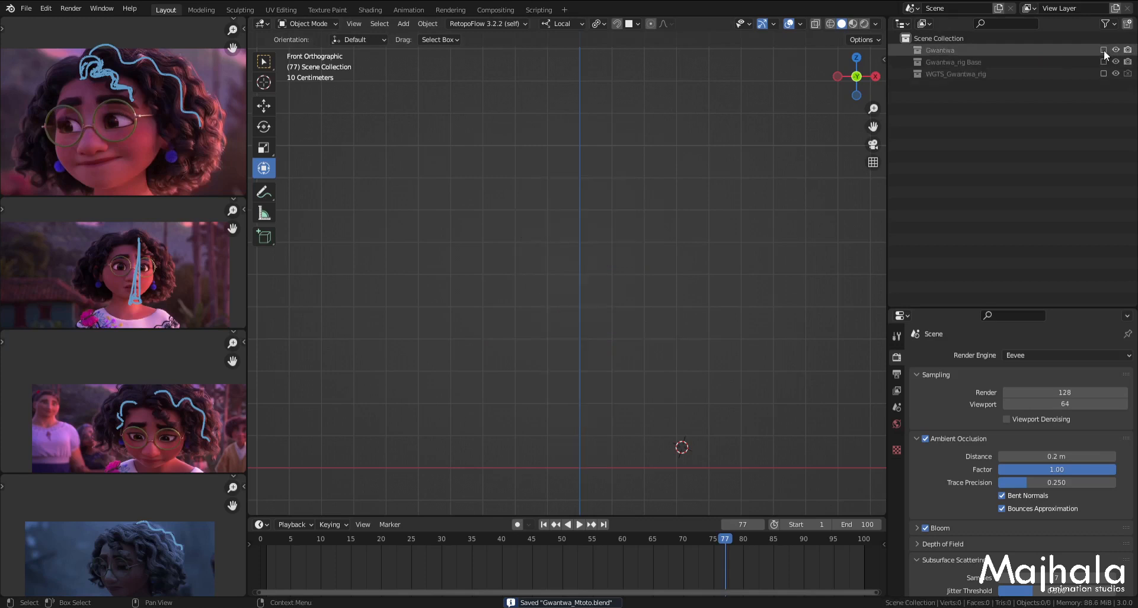
pyautogui.click(1104, 50)
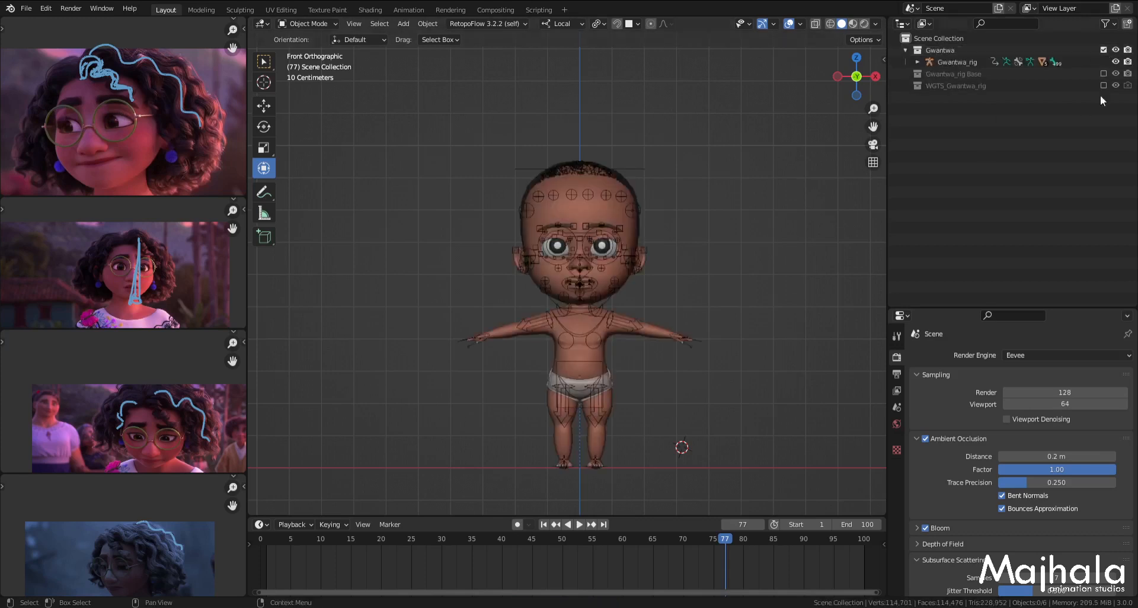
pyautogui.click(1103, 50)
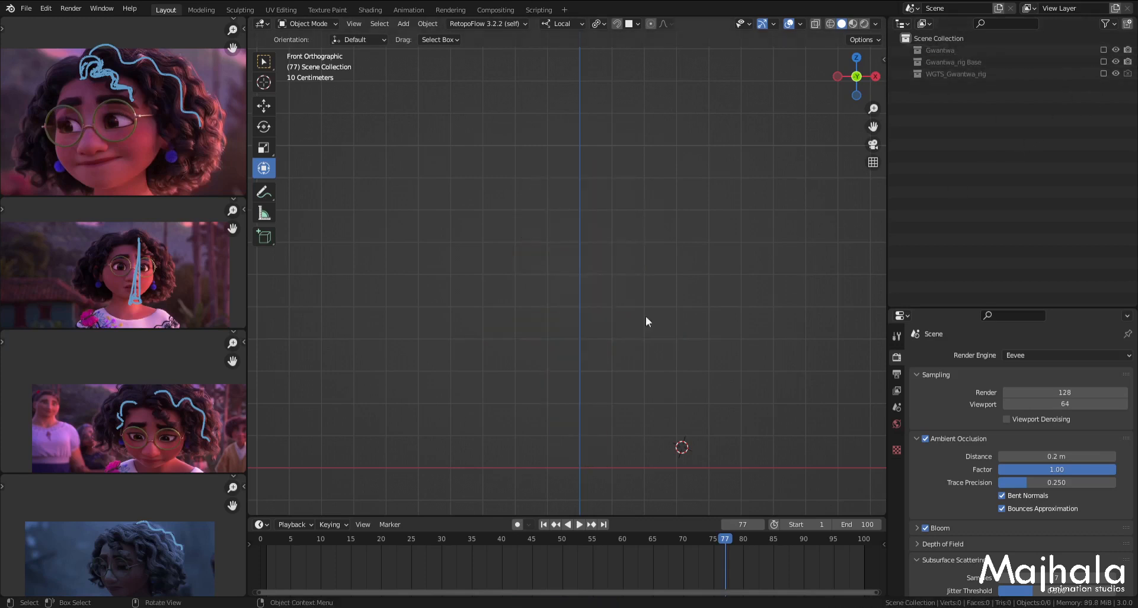
pyautogui.keyDown('shift'); pyautogui.moveTo(543, 472); pyautogui.dragTo(549, 400, button='middle'); pyautogui.keyUp('shift')
pyautogui.scroll(2, 548, 396)
pyautogui.hotkey('shift', 'a')
pyautogui.moveTo(518, 367)
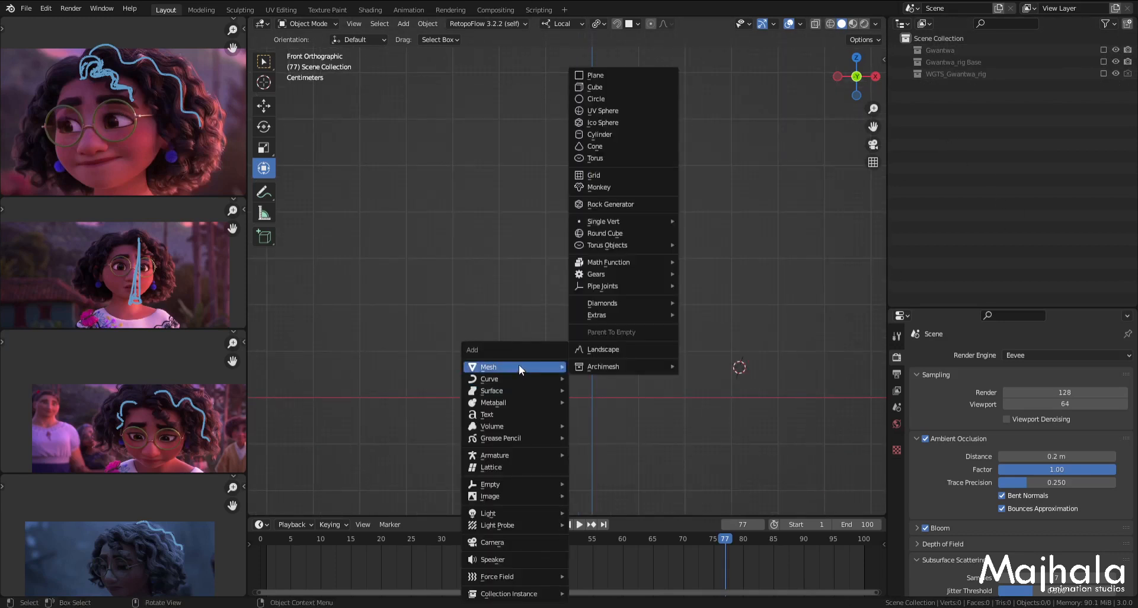
pyautogui.click(596, 75)
pyautogui.scroll(-8, 684, 348)
pyautogui.press('Delete')
# Step: Move the 3D cursor to the world origin and add a mesh plane there
pyautogui.hotkey('shift', 's')
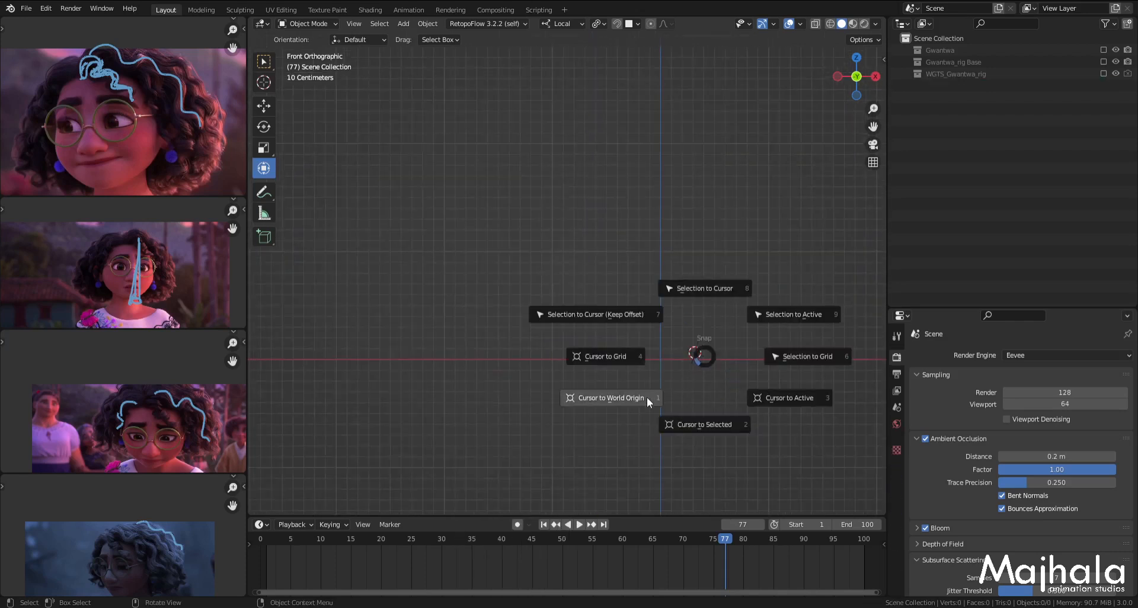
pyautogui.click(628, 397)
pyautogui.hotkey('shift', 'a')
pyautogui.moveTo(617, 316)
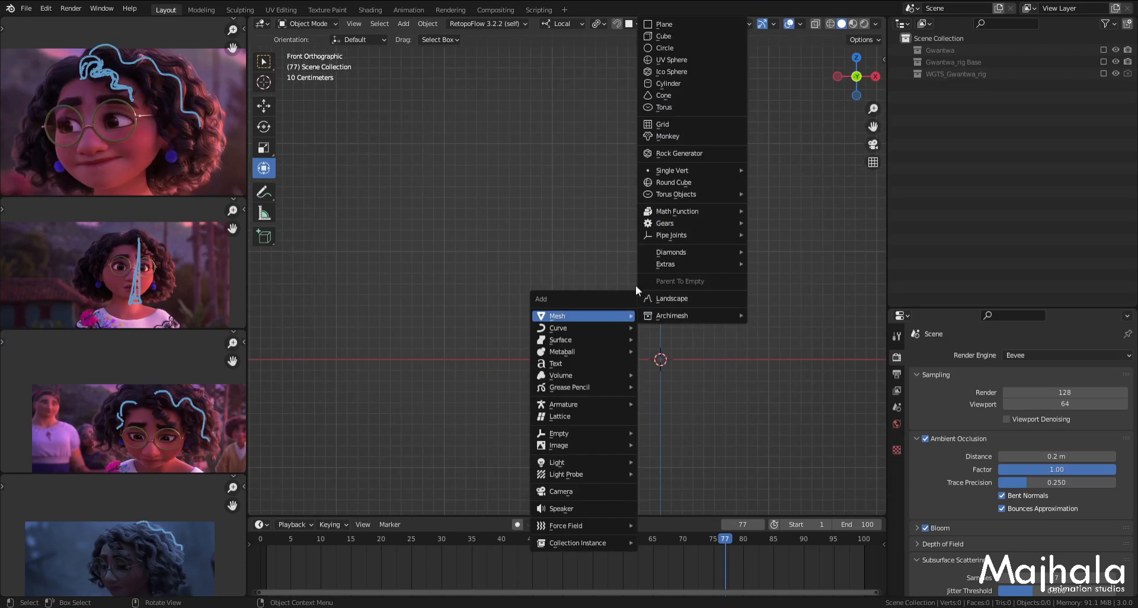
pyautogui.click(667, 26)
pyautogui.moveTo(651, 273); pyautogui.dragTo(652, 335, button='middle')
pyautogui.scroll(2, 700, 346)
# Step: Rescale the plane in Object Mode and scale its geometry again in Edit Mode
pyautogui.press('s')
pyautogui.click(681, 335)
pyautogui.press('KP_1')
pyautogui.press('Tab')
pyautogui.press('Tab')
pyautogui.press('Tab')
pyautogui.moveTo(682, 336); pyautogui.dragTo(784, 386, button='middle')
pyautogui.press('s')
pyautogui.click(649, 344)
pyautogui.moveTo(649, 344); pyautogui.dragTo(643, 345, button='middle')
# Step: Add two centered, perpendicular loop cuts that divide the plane into four faces, and save the file
pyautogui.hotkey('ctrl', 'r')
pyautogui.click(641, 346)
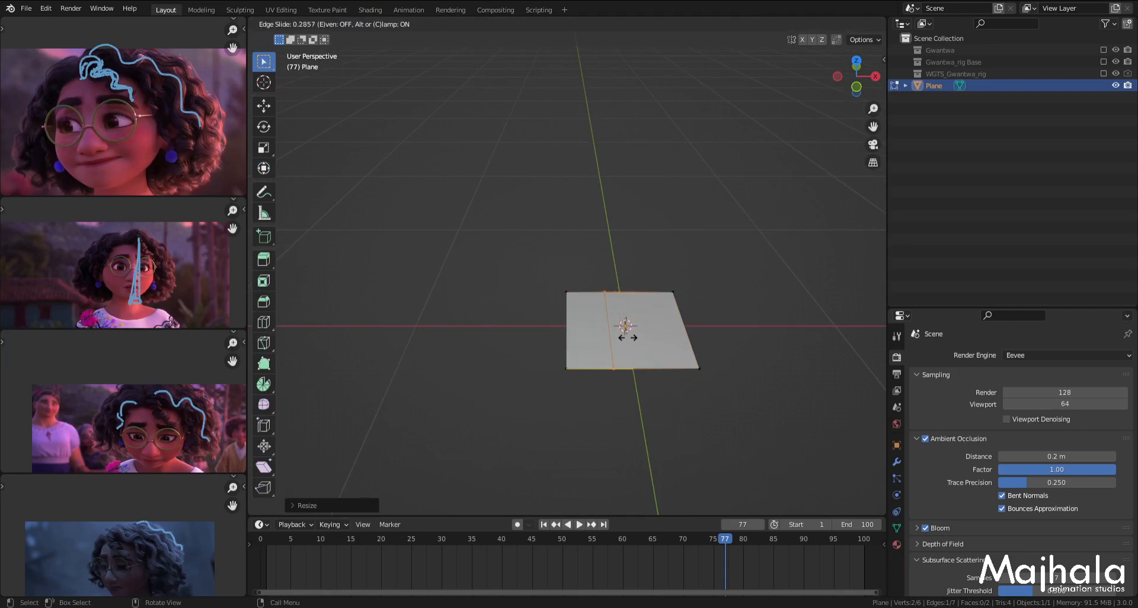
pyautogui.rightClick(626, 337)
pyautogui.hotkey('ctrl', 'r')
pyautogui.click(654, 317)
pyautogui.rightClick(654, 317)
pyautogui.click(632, 318)
pyautogui.scroll(3, 630, 321)
pyautogui.scroll(-2, 630, 329)
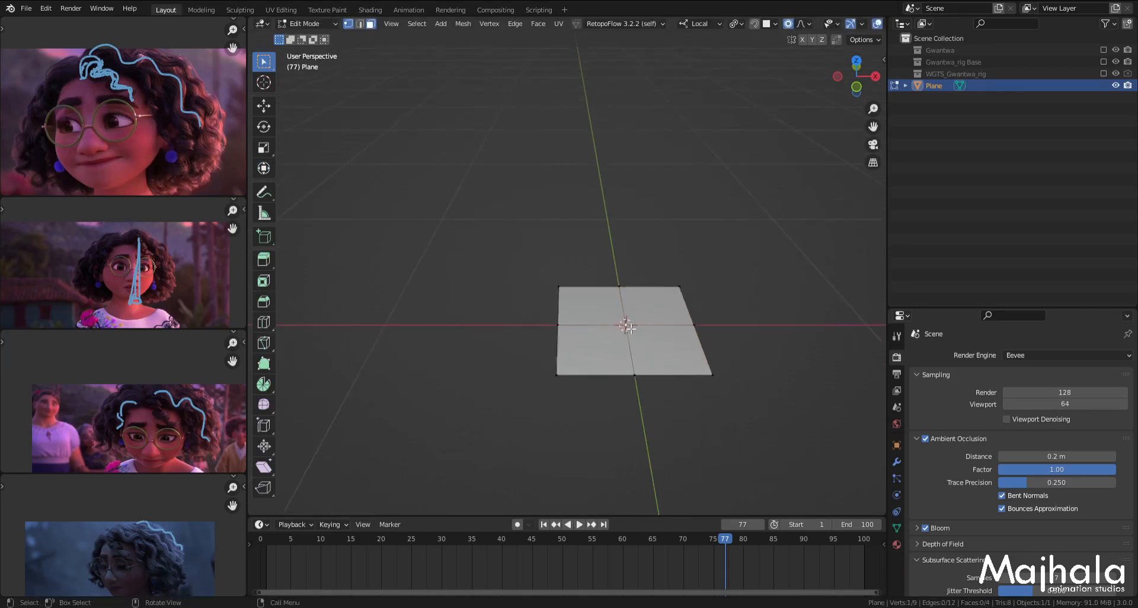
pyautogui.hotkey('ctrl', 's')
pyautogui.scroll(2, 628, 326)
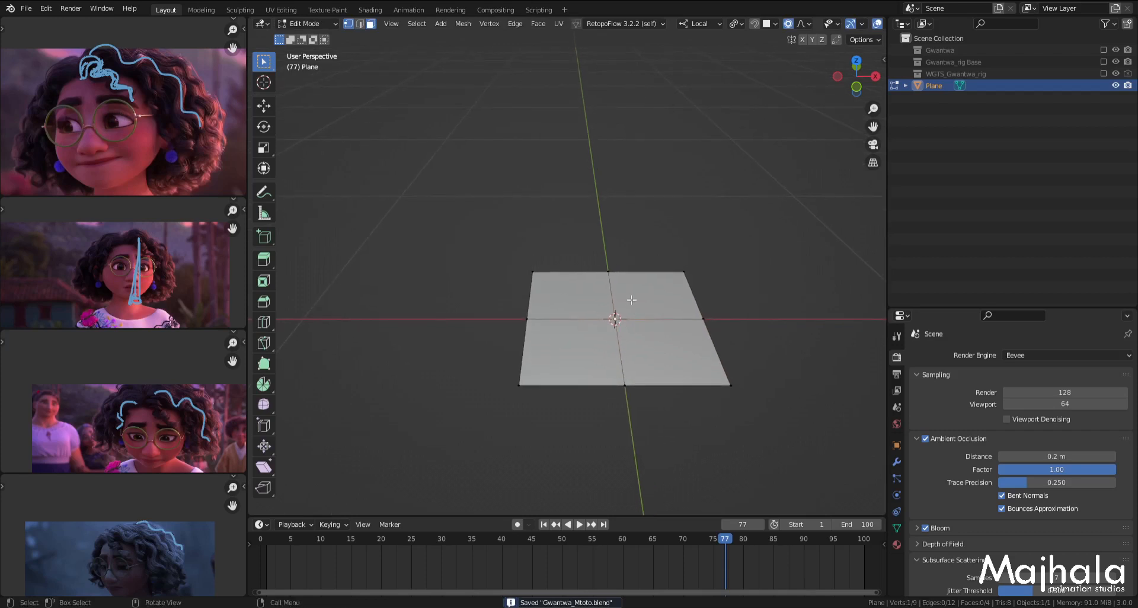
pyautogui.keyDown('shift'); pyautogui.click(532, 273); pyautogui.keyUp('shift')
pyautogui.keyDown('shift'); pyautogui.click(520, 385); pyautogui.keyUp('shift')
pyautogui.keyDown('shift'); pyautogui.click(730, 384); pyautogui.keyUp('shift')
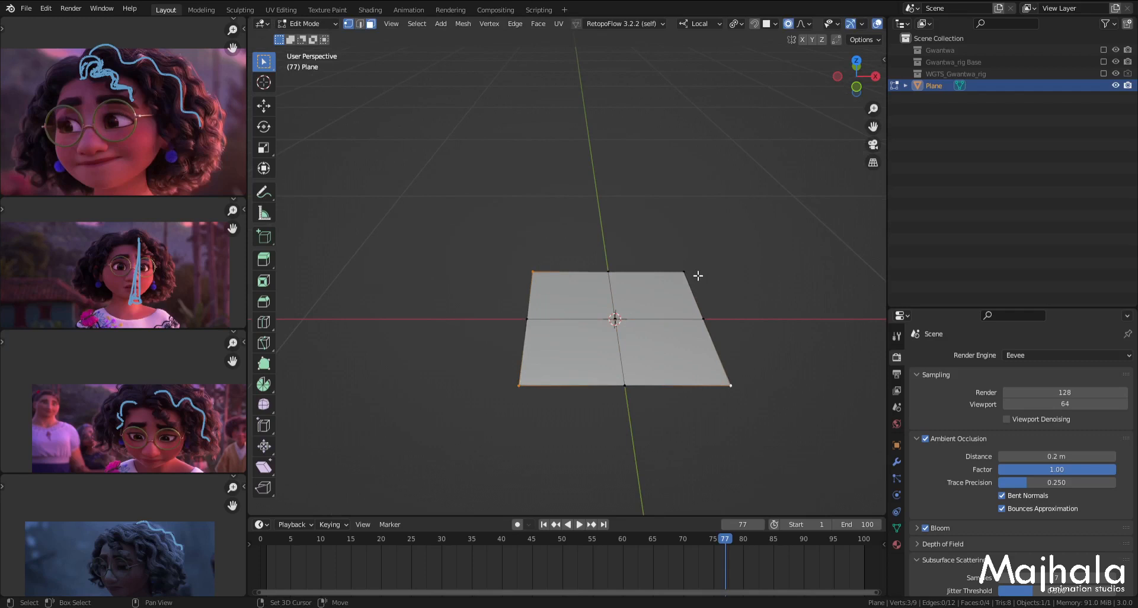
pyautogui.click(647, 316)
pyautogui.press('a')
# Step: Assign only the plane's center vertex to a new vertex group, and save the file
pyautogui.click(634, 324)
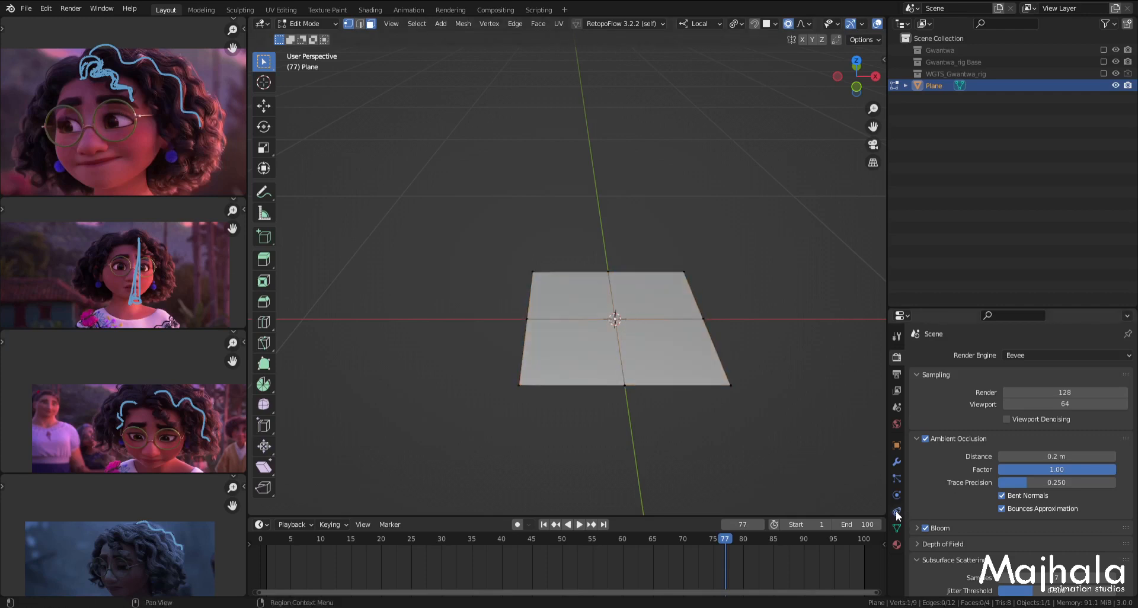
pyautogui.click(896, 478)
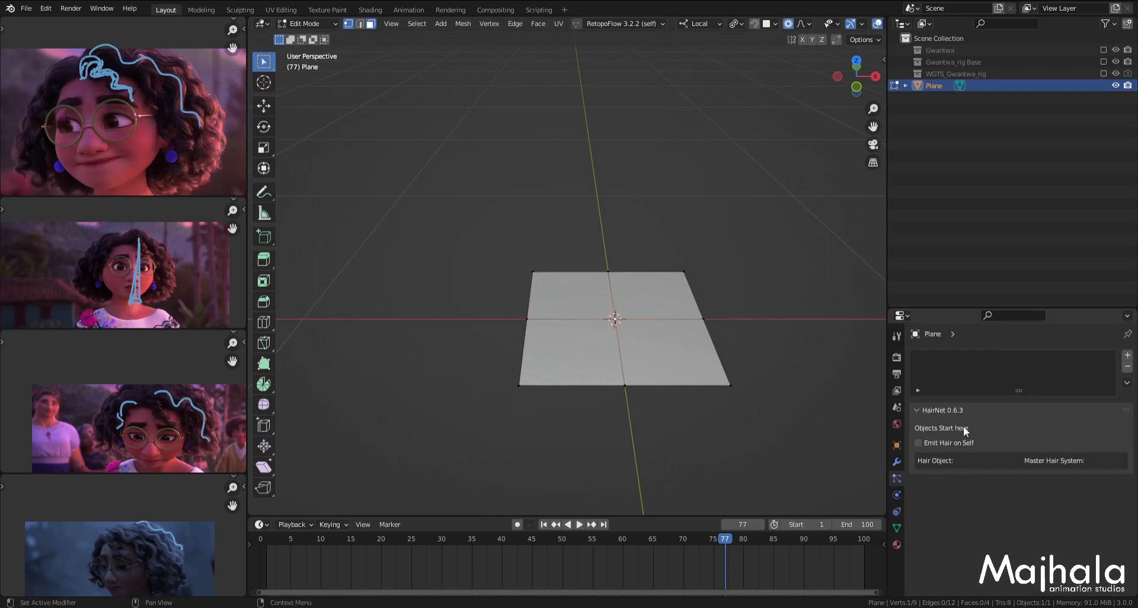
pyautogui.click(897, 525)
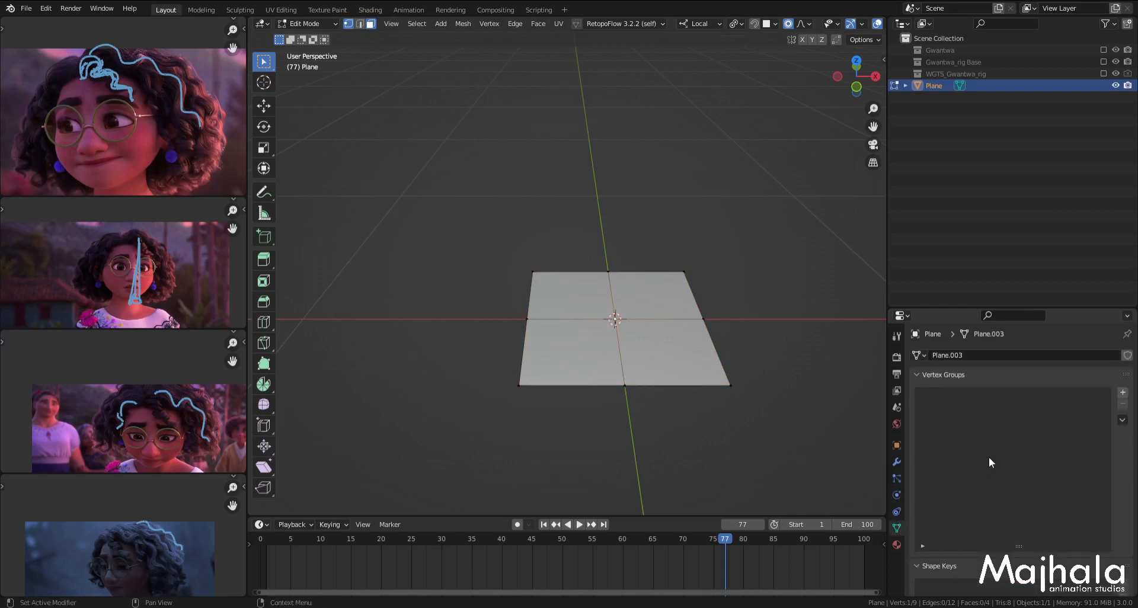
pyautogui.click(1123, 392)
pyautogui.scroll(-3, 983, 535)
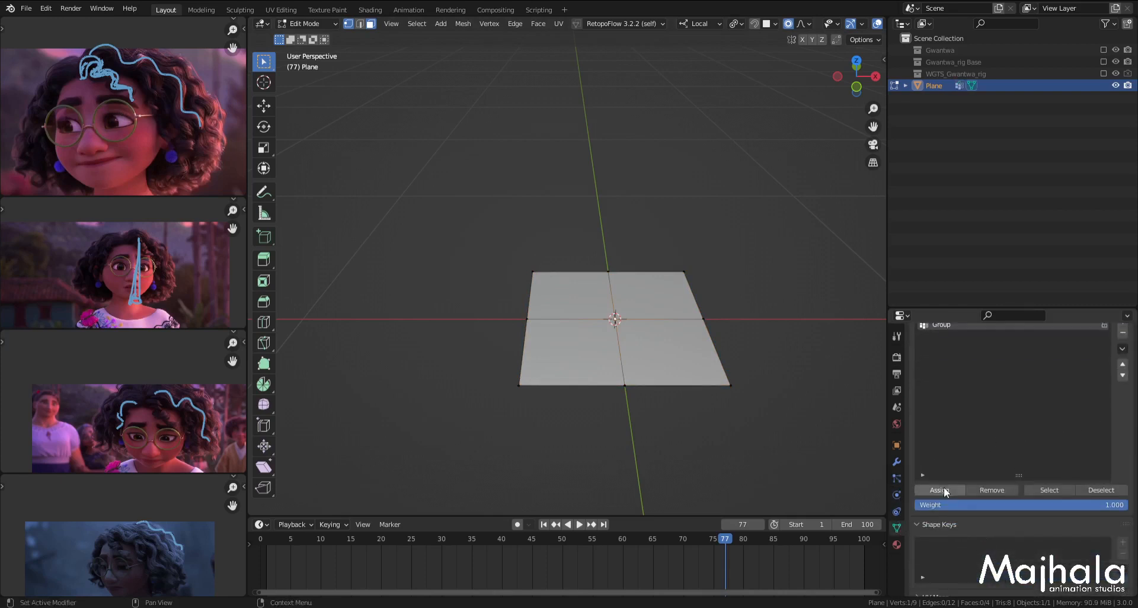
pyautogui.click(944, 491)
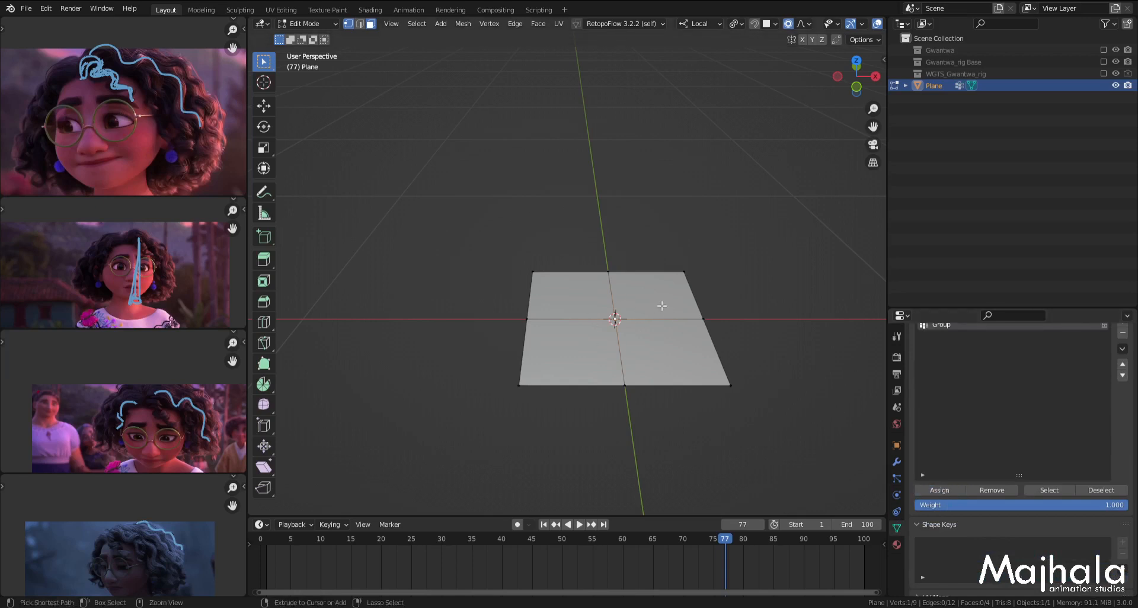
pyautogui.hotkey('ctrl', 's')
# Step: Return to Object Mode and add a Hair particle system to the plane
pyautogui.press('Tab')
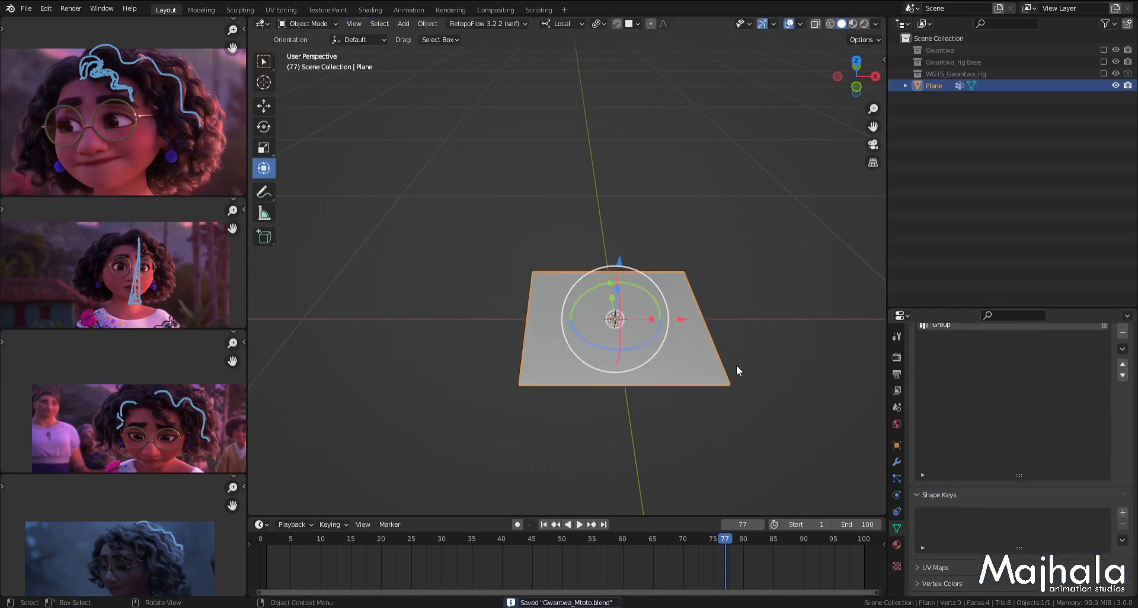
pyautogui.press('KP_1')
pyautogui.click(707, 293)
pyautogui.moveTo(688, 350)
pyautogui.mouseDown(button='middle')
pyautogui.moveTo(680, 393)
pyautogui.moveTo(678, 358)
pyautogui.mouseUp(button='middle')
pyautogui.click(678, 358)
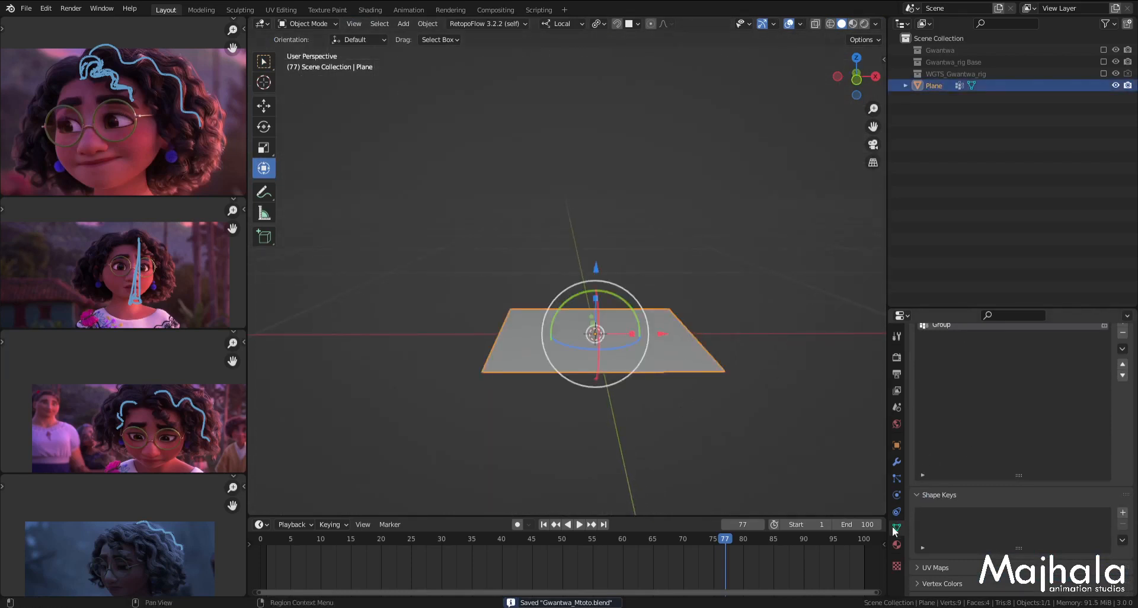
pyautogui.click(897, 479)
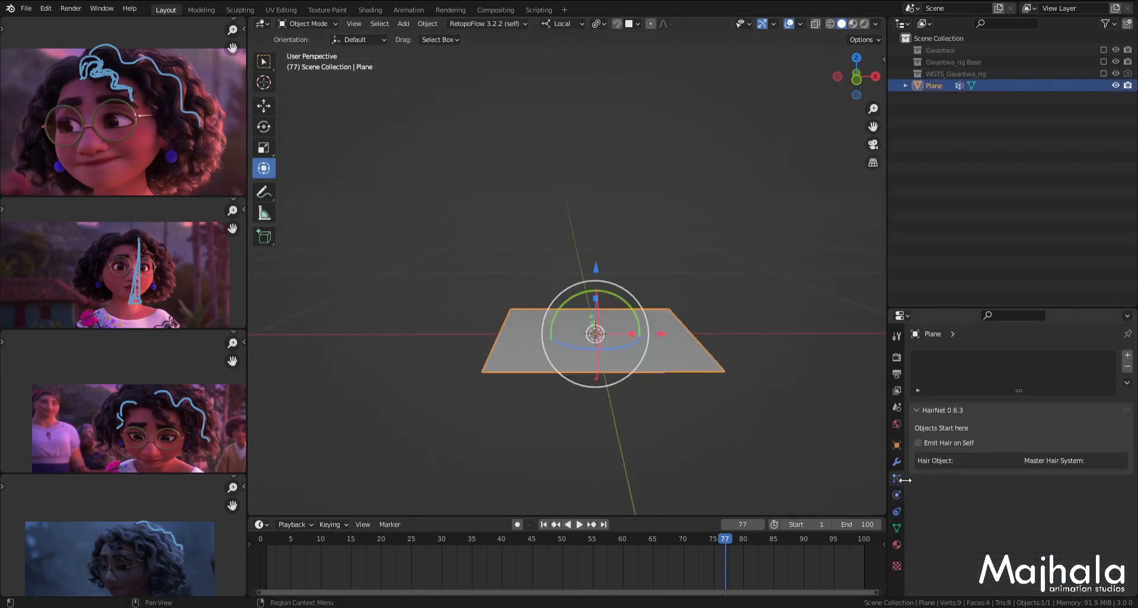
pyautogui.click(1127, 355)
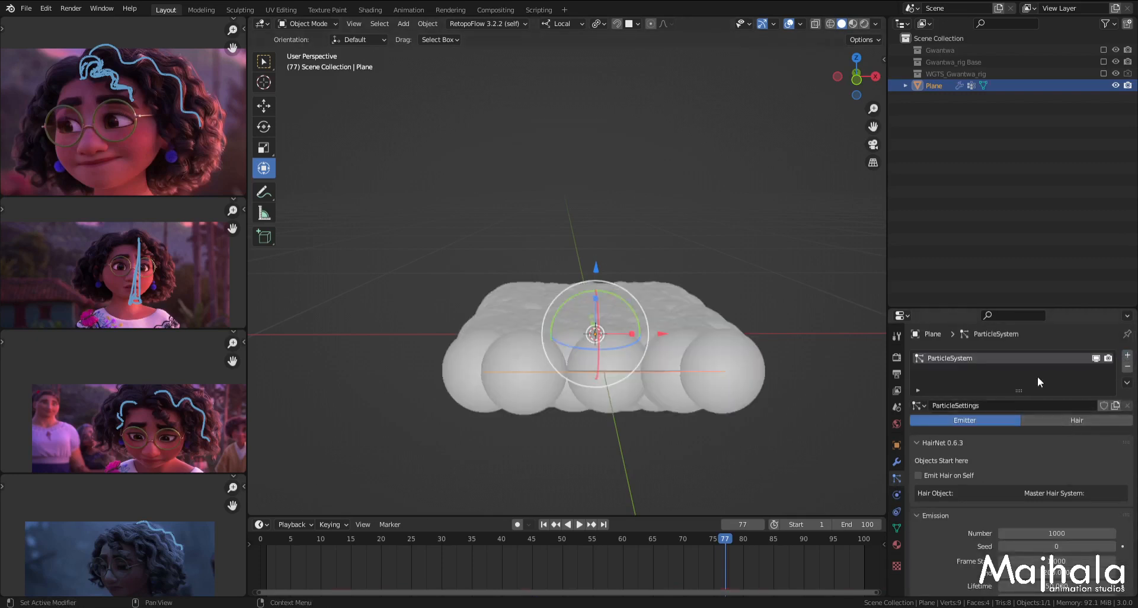
pyautogui.click(1073, 420)
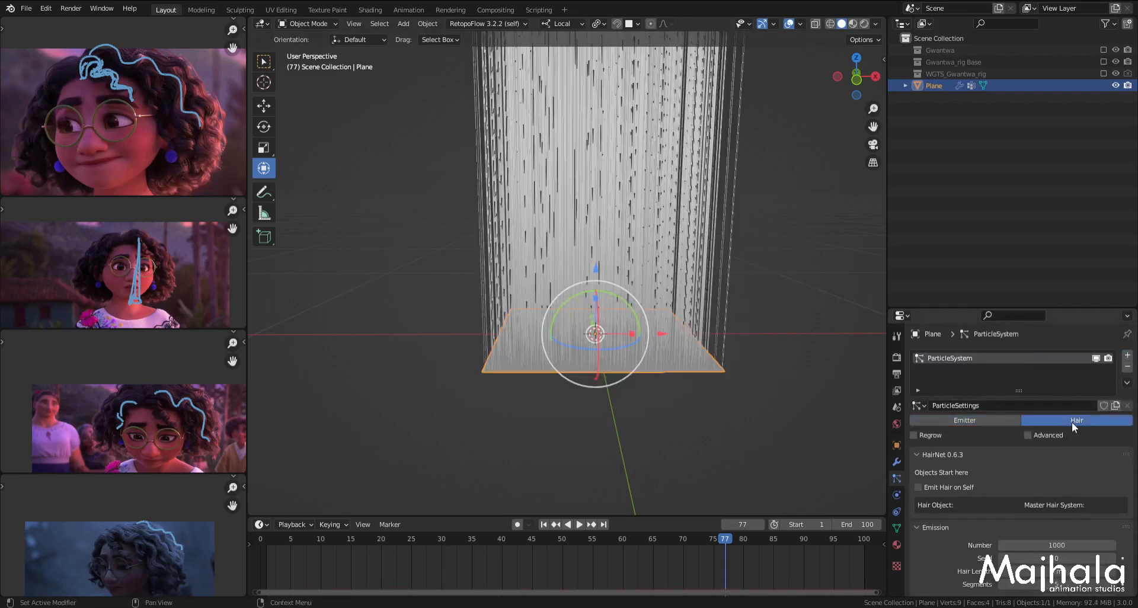
# Step: Use the plane's vertex group to control the hair particle system's density, and check that group in the mesh data
pyautogui.scroll(-6, 1040, 490)
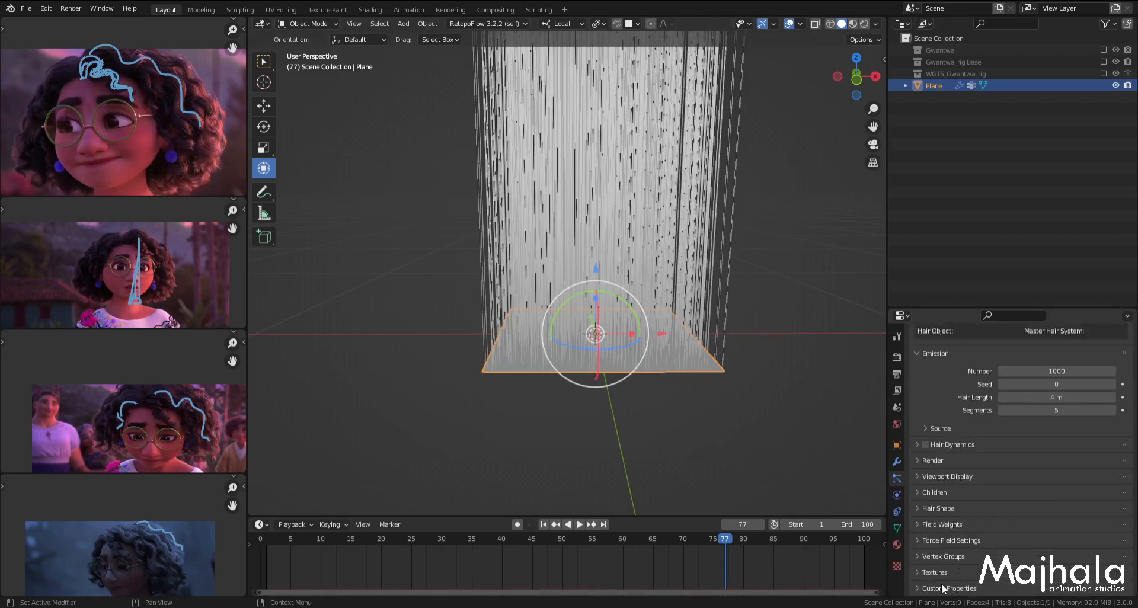
pyautogui.click(1030, 560)
pyautogui.scroll(-3, 1031, 564)
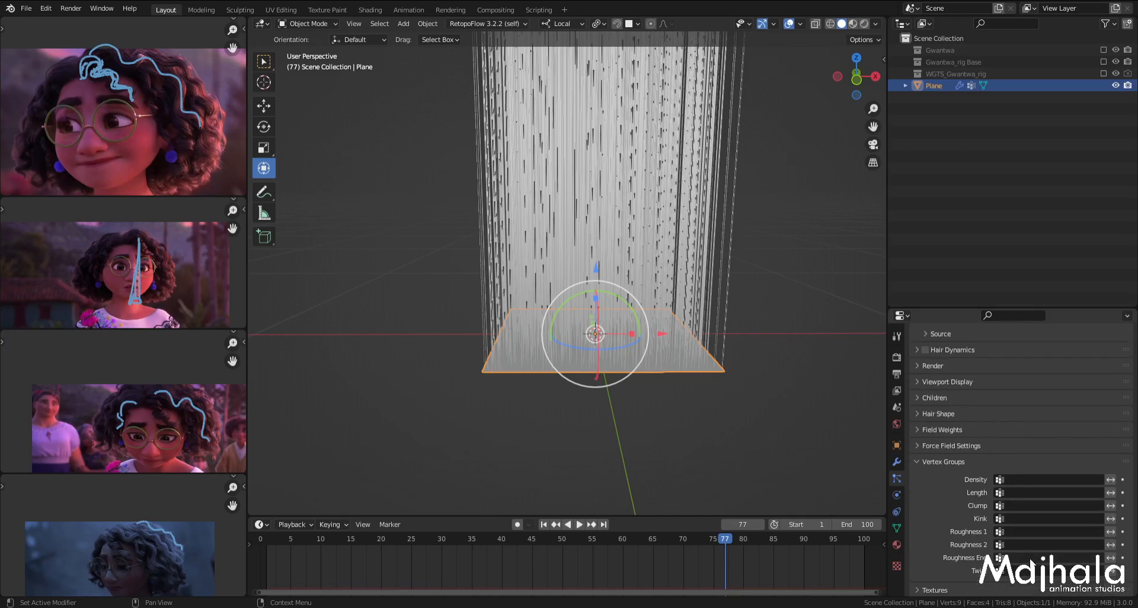
pyautogui.click(1035, 479)
pyautogui.click(1026, 357)
pyautogui.click(897, 528)
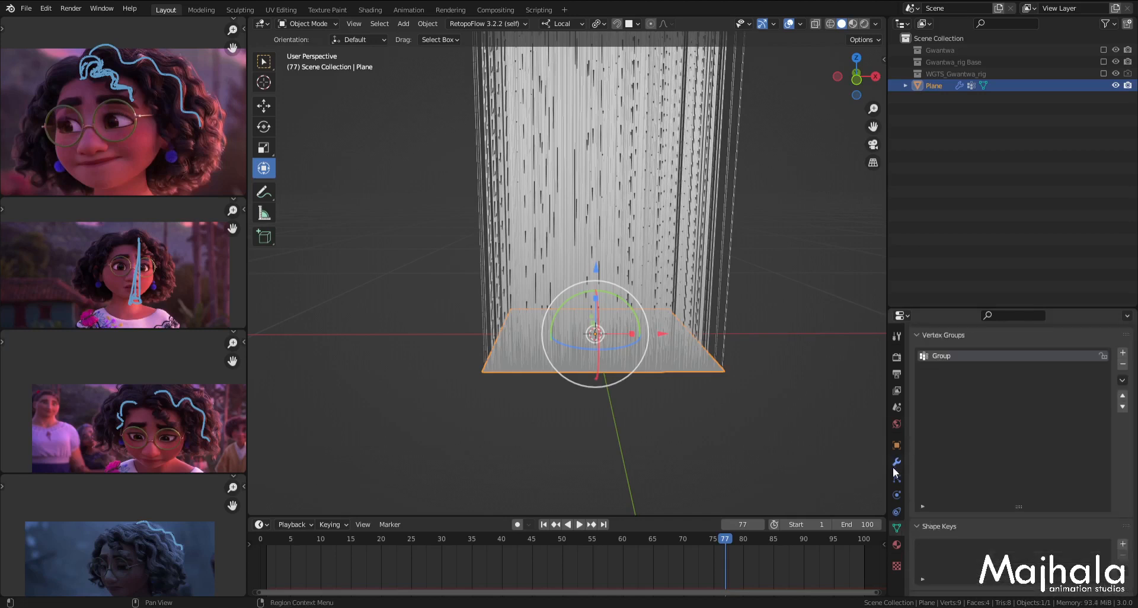
pyautogui.click(892, 480)
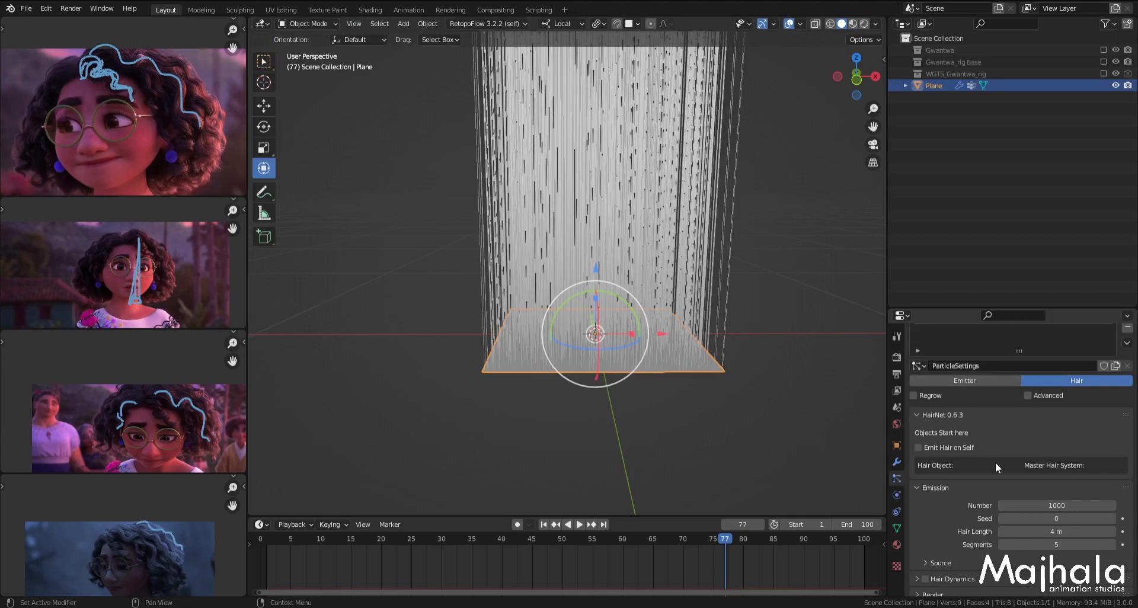
# Step: Enable the Regrow and Advanced options for the hair particles and collapse the HairNet section
pyautogui.scroll(-3, 996, 463)
pyautogui.scroll(4, 955, 404)
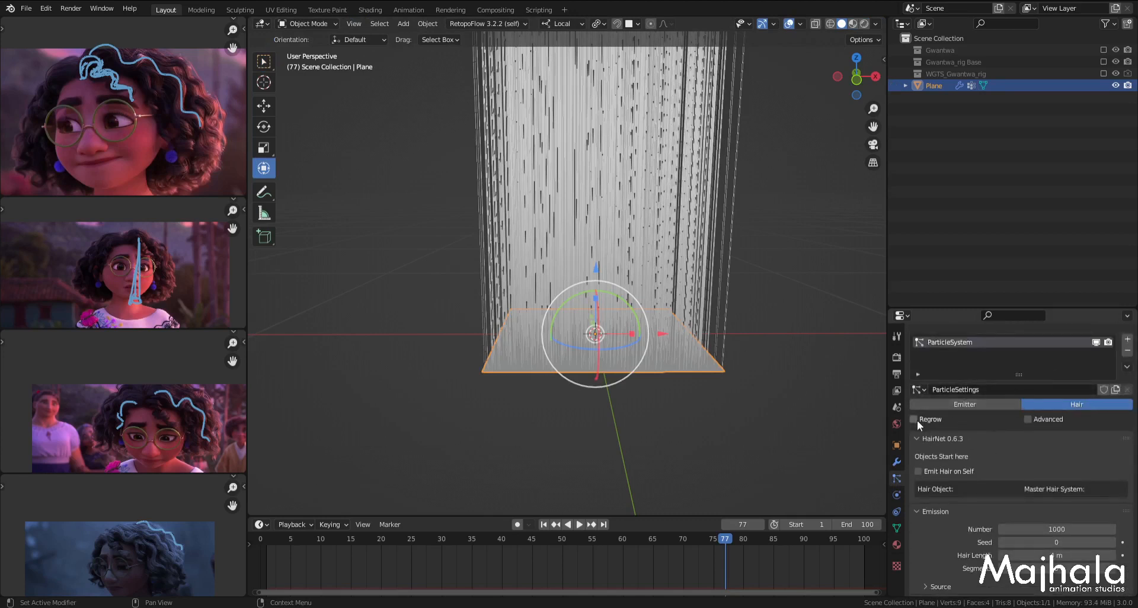
pyautogui.scroll(1, 964, 468)
pyautogui.click(917, 455)
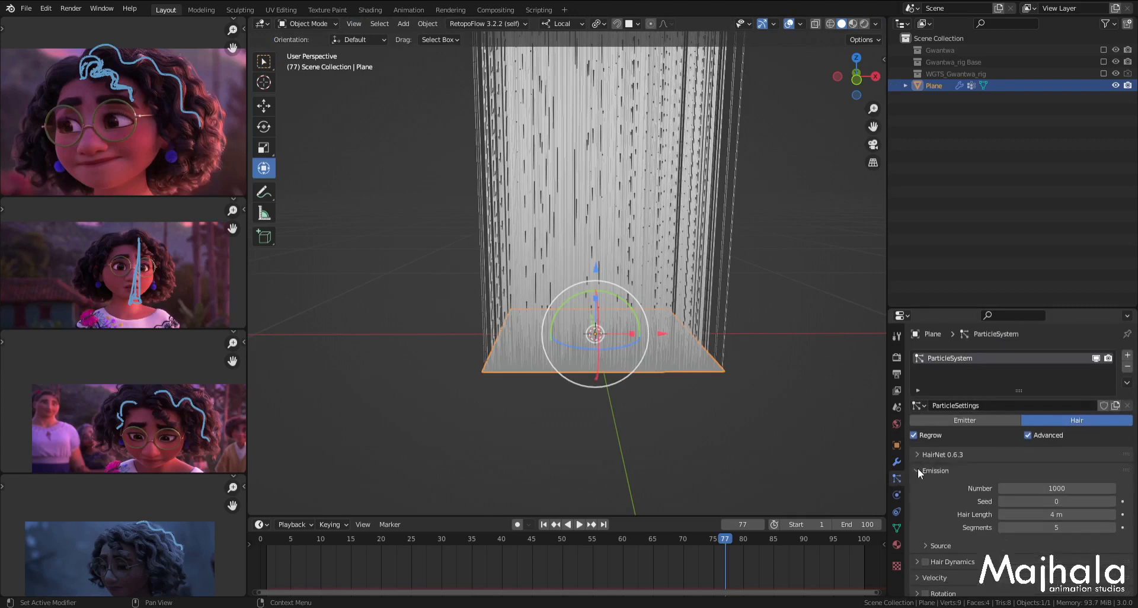
# Step: Set the hair's emission source to Vertices
pyautogui.scroll(-6, 924, 477)
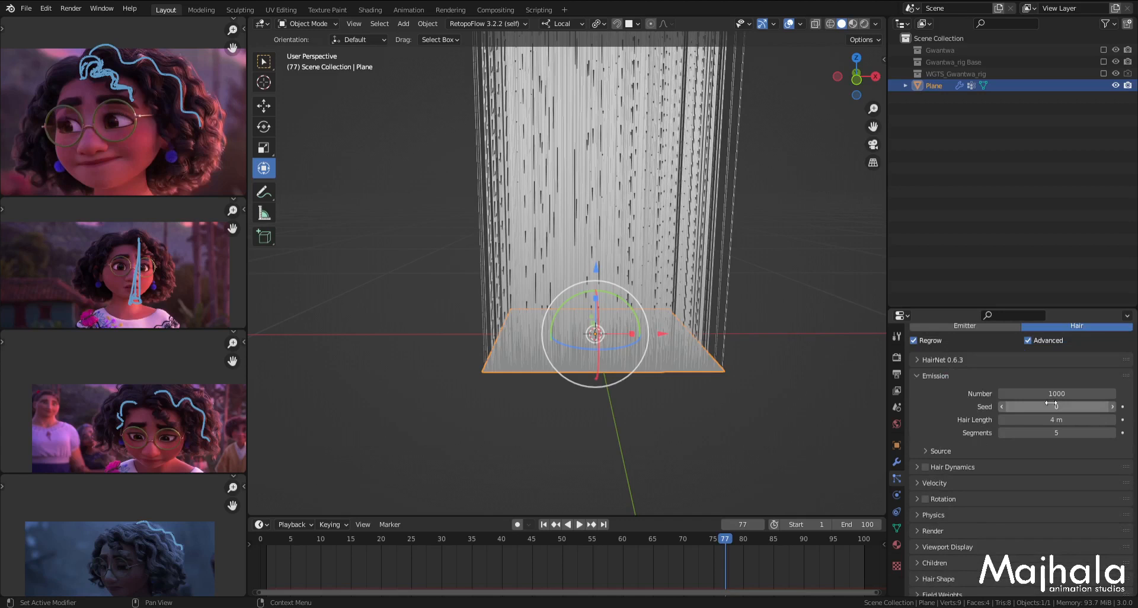
pyautogui.click(925, 452)
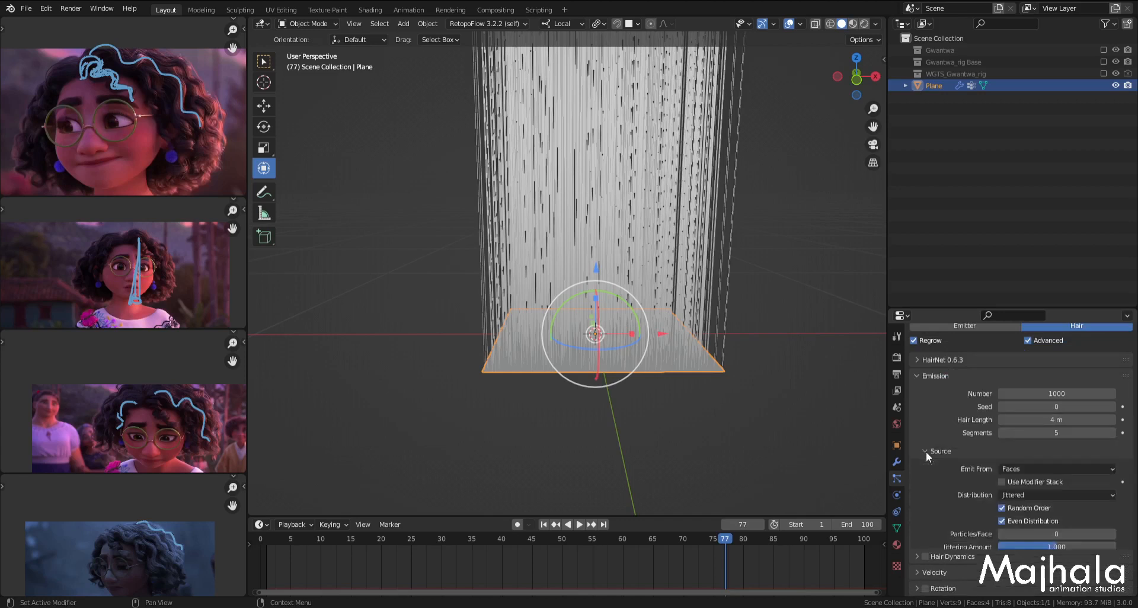
pyautogui.click(1026, 469)
pyautogui.click(1024, 478)
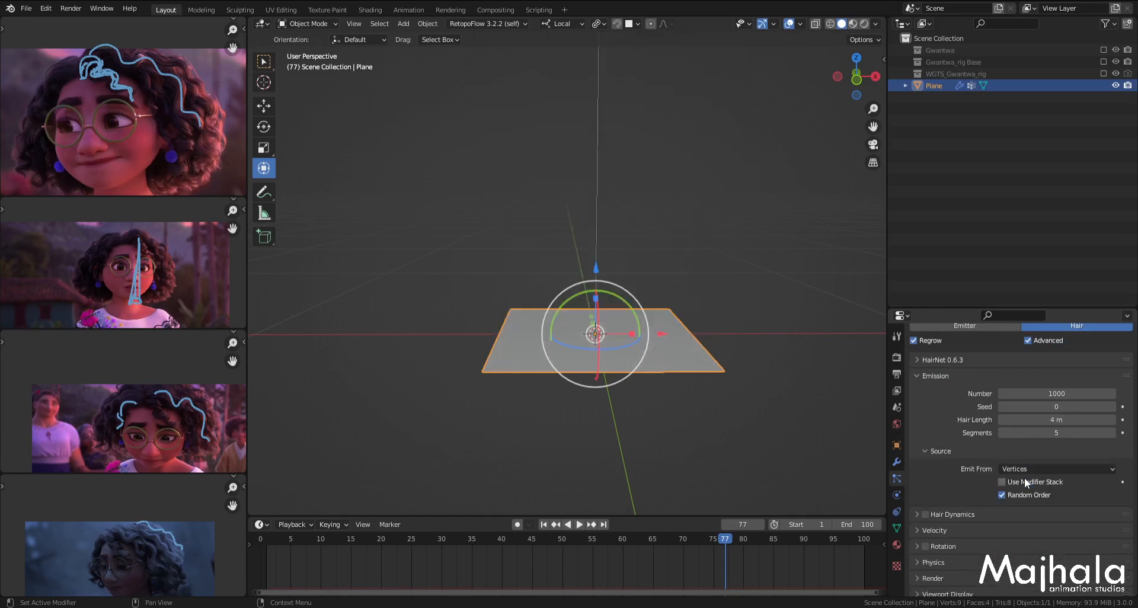
# Step: Shorten the hair length to 1.2 m and inspect the strand from the front and in perspective
pyautogui.moveTo(678, 333); pyautogui.dragTo(656, 317, button='middle')
pyautogui.moveTo(620, 255); pyautogui.dragTo(662, 243, button='middle')
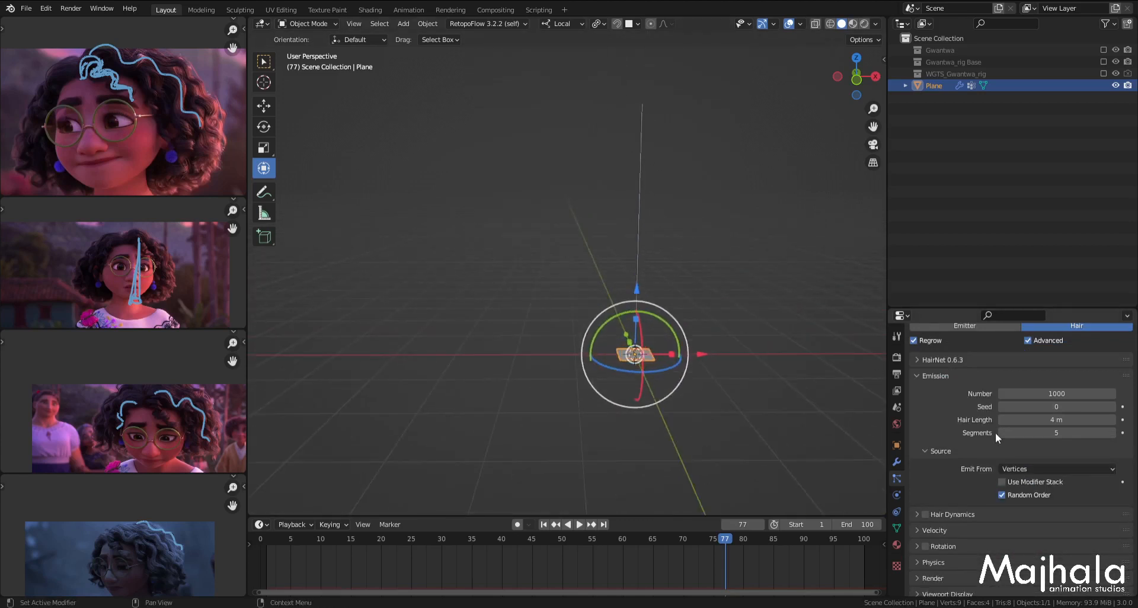
pyautogui.moveTo(1060, 420); pyautogui.dragTo(1080, 420)
pyautogui.press('KP_1')
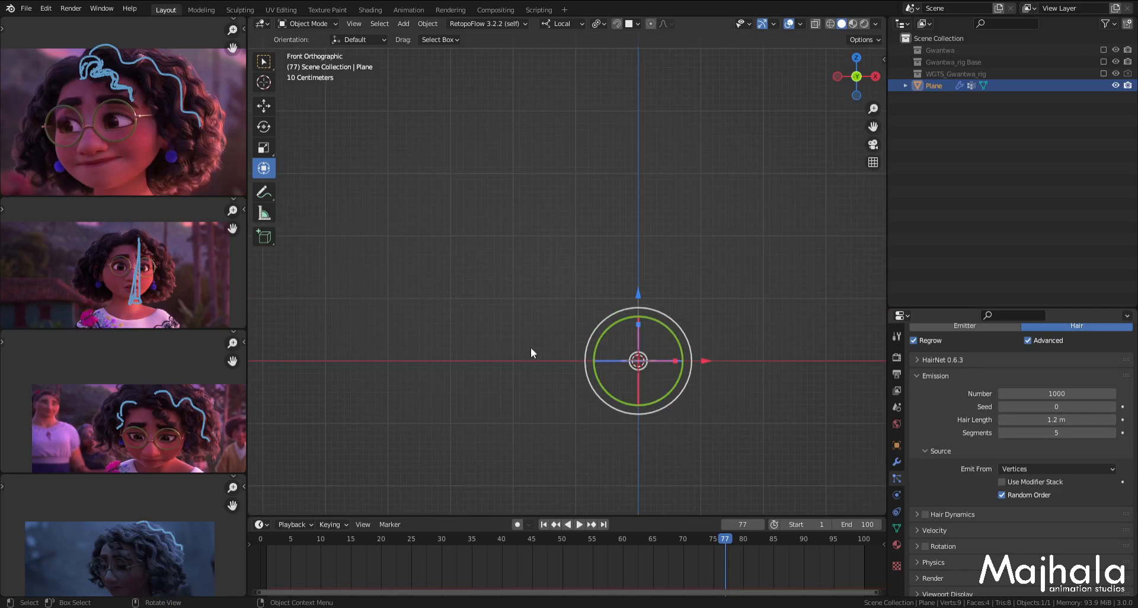
pyautogui.moveTo(670, 266); pyautogui.dragTo(655, 293, button='middle')
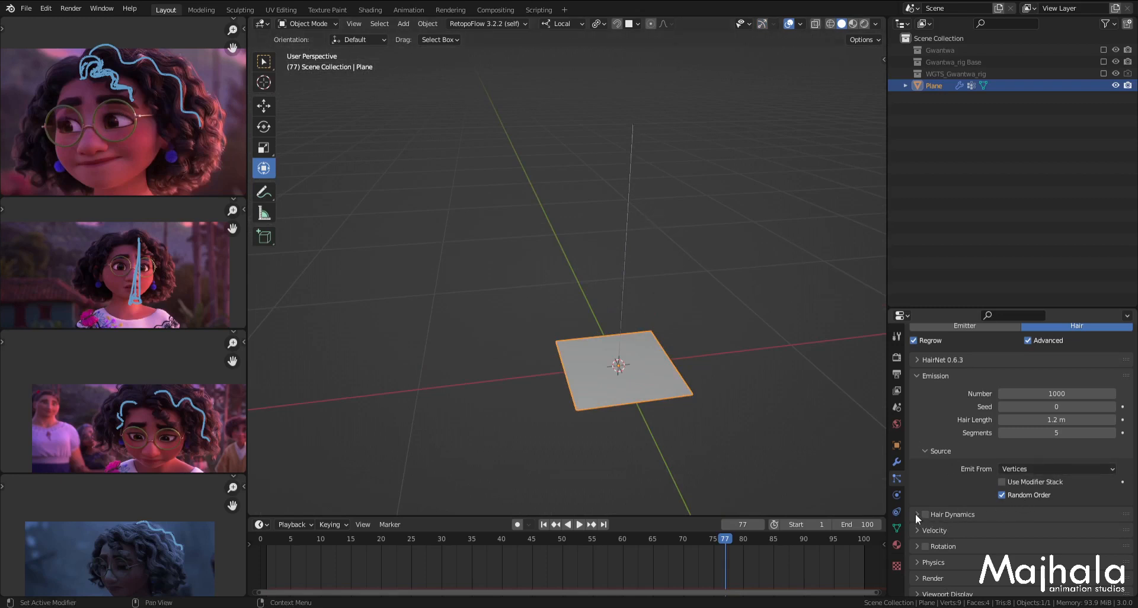
# Step: Expand the particle system's Render settings to check which material the hair uses
pyautogui.scroll(-3, 974, 539)
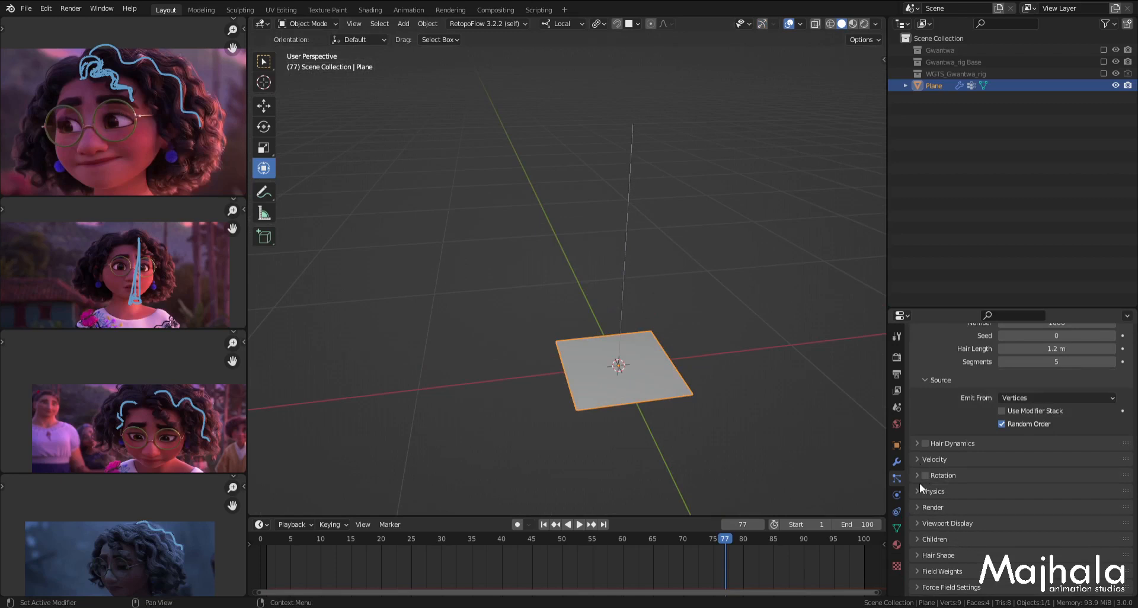
pyautogui.scroll(-2, 936, 511)
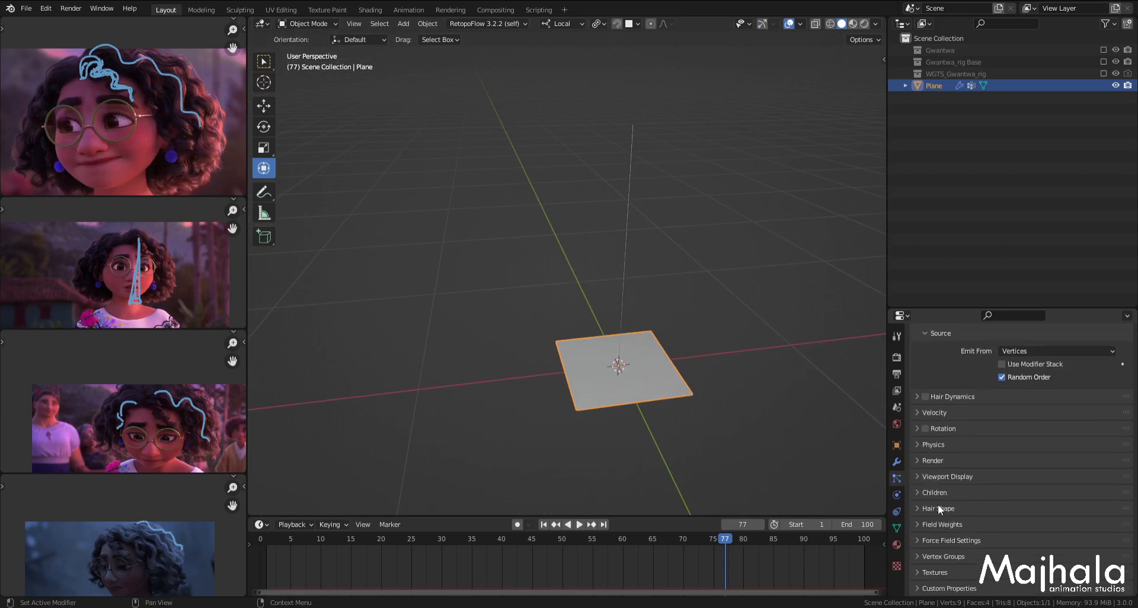
pyautogui.click(920, 462)
pyautogui.scroll(-3, 1022, 463)
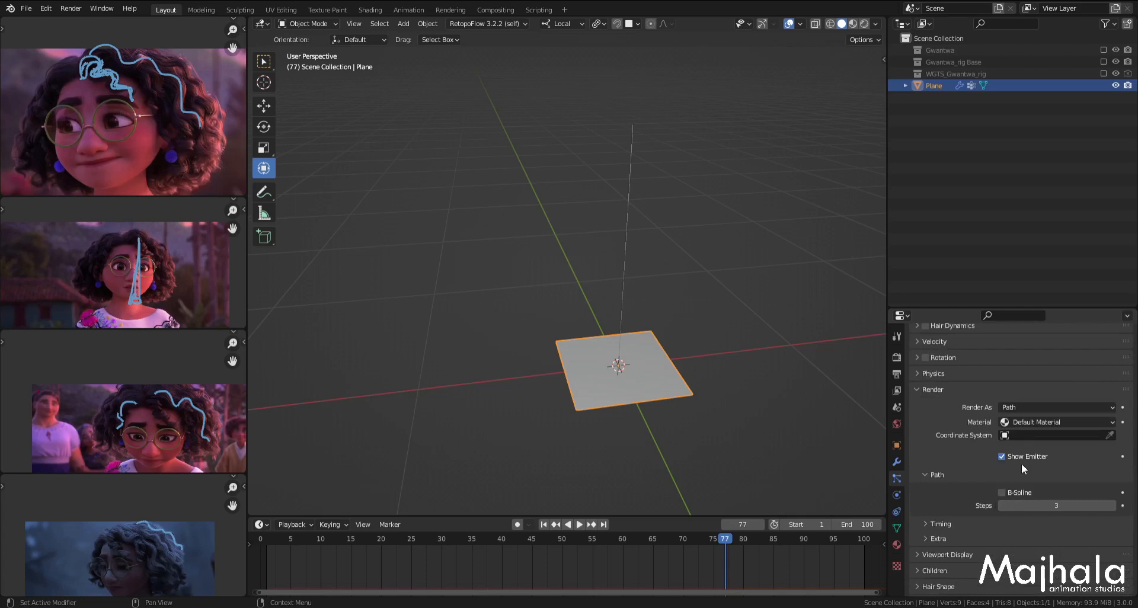
# Step: Create a new material on the plane and name it hair_mat
pyautogui.click(896, 544)
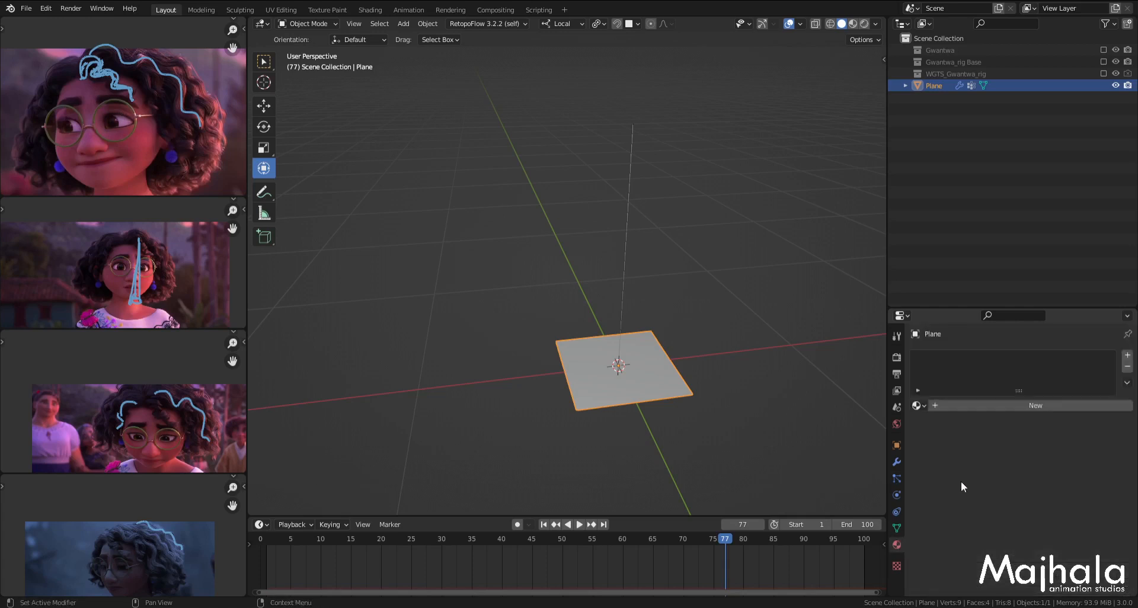
pyautogui.click(1036, 407)
pyautogui.doubleClick(987, 406)
pyautogui.write('H')
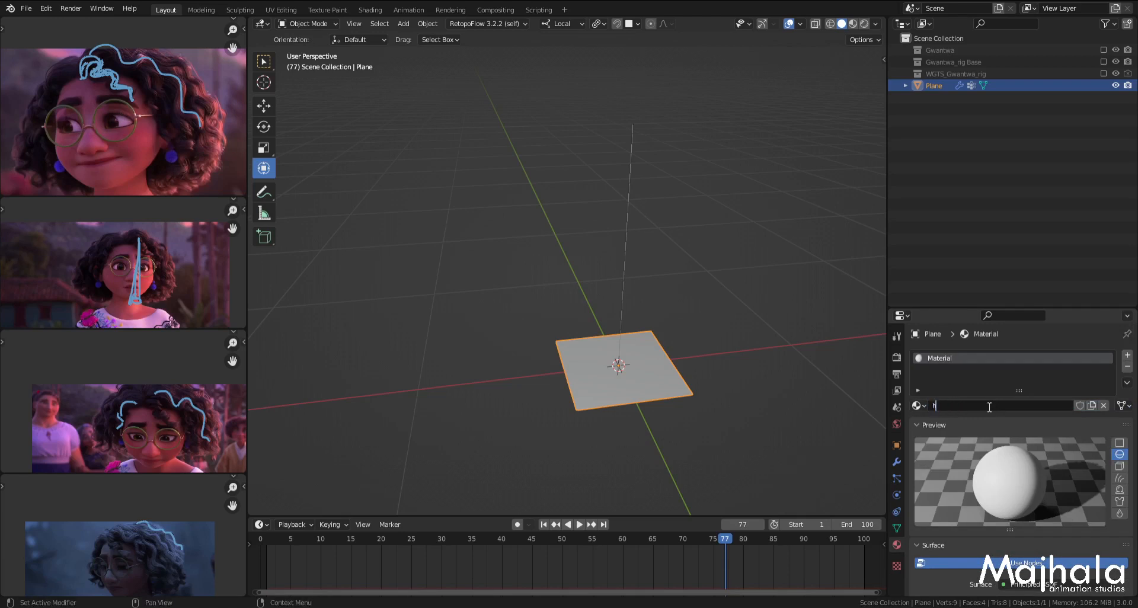
pyautogui.write('air Ma')
pyautogui.press('BackSpace')
pyautogui.press('BackSpace')
pyautogui.press('BackSpace')
pyautogui.press('BackSpace')
pyautogui.write('_m')
pyautogui.press('Return')
# Step: Change the hair_mat surface shader to Principled Hair BSDF
pyautogui.scroll(-5, 1033, 498)
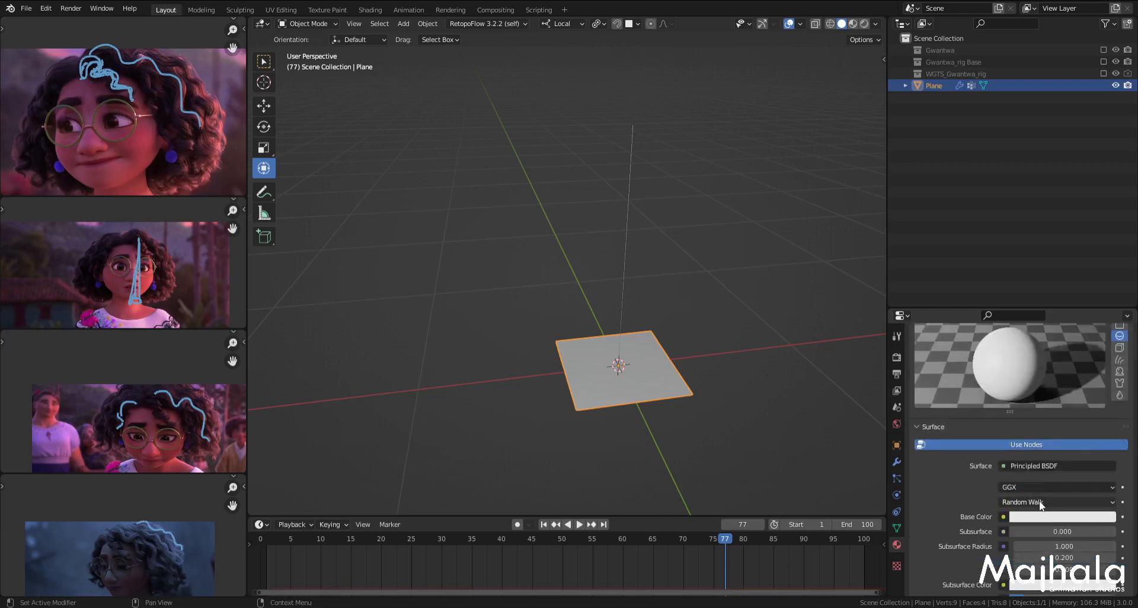
pyautogui.click(1046, 467)
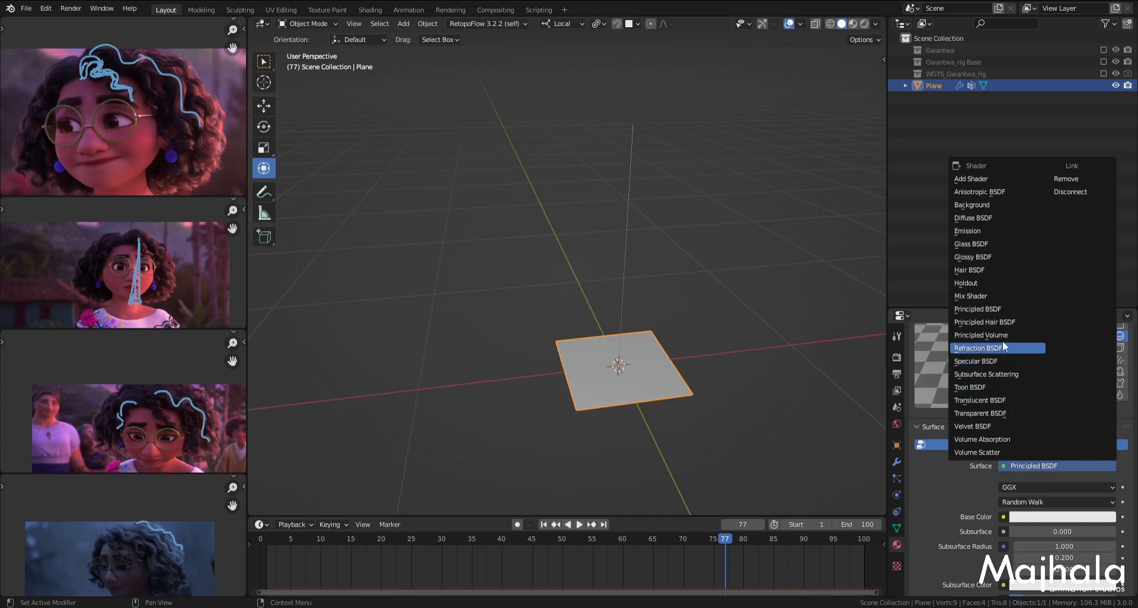
pyautogui.click(1016, 323)
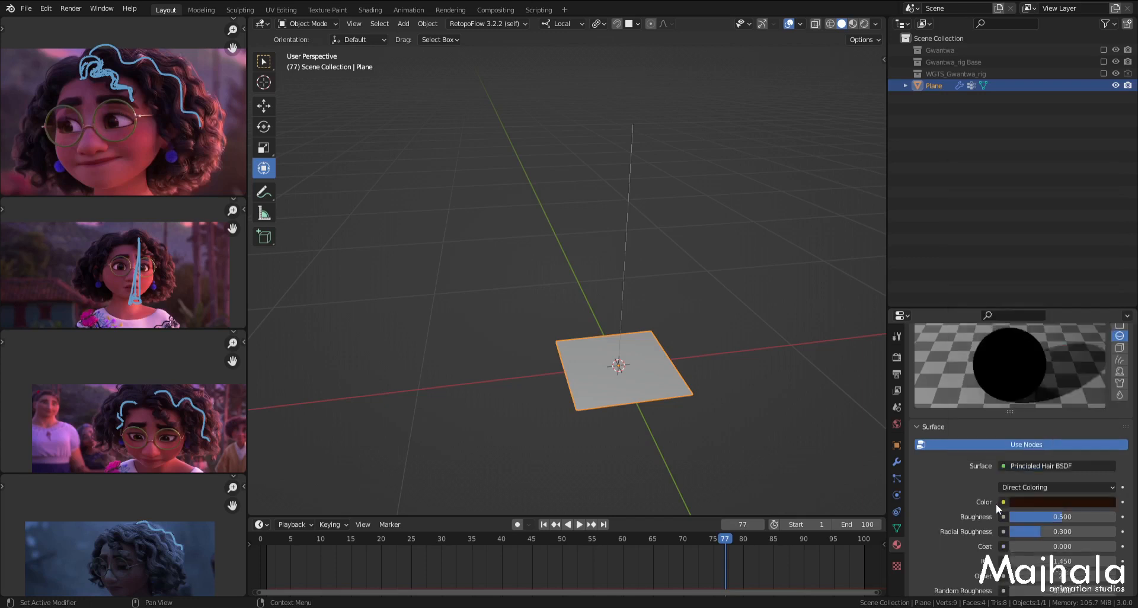
# Step: Set the material's viewport display color to a neutral gray with an HSV value of about 0.384
pyautogui.scroll(-4, 996, 504)
pyautogui.scroll(-2, 1052, 451)
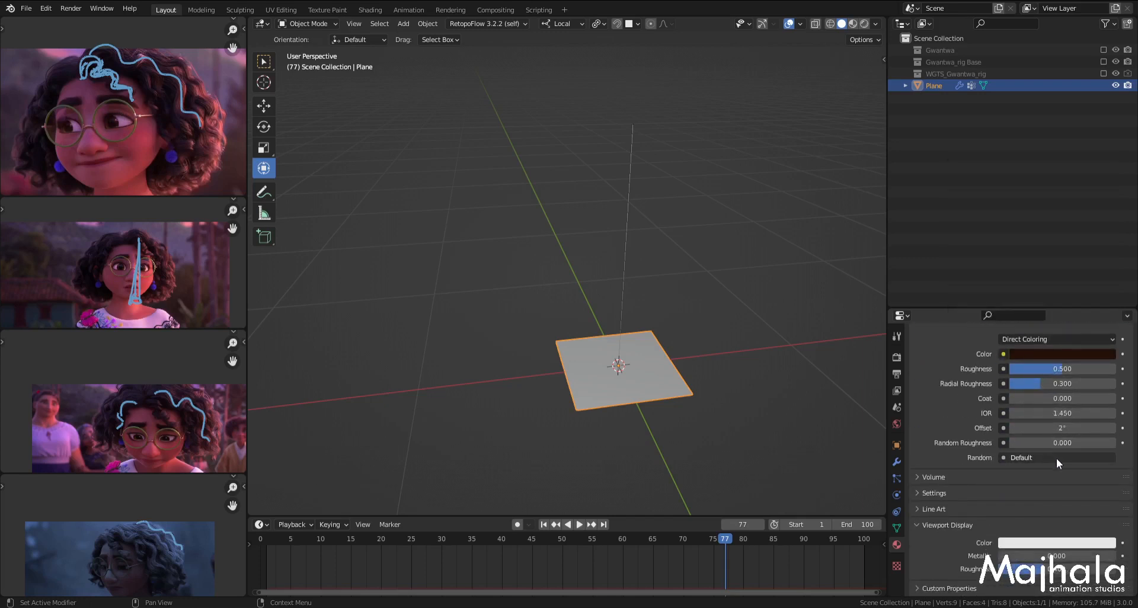
pyautogui.click(1053, 540)
pyautogui.click(1106, 440)
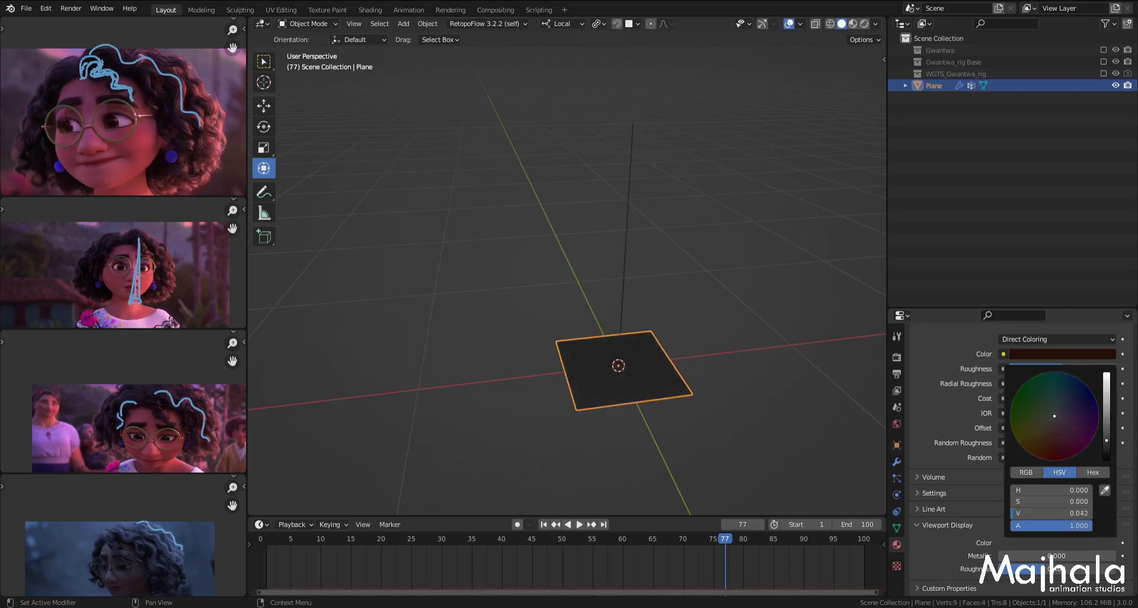
pyautogui.moveTo(1106, 441); pyautogui.dragTo(1106, 402)
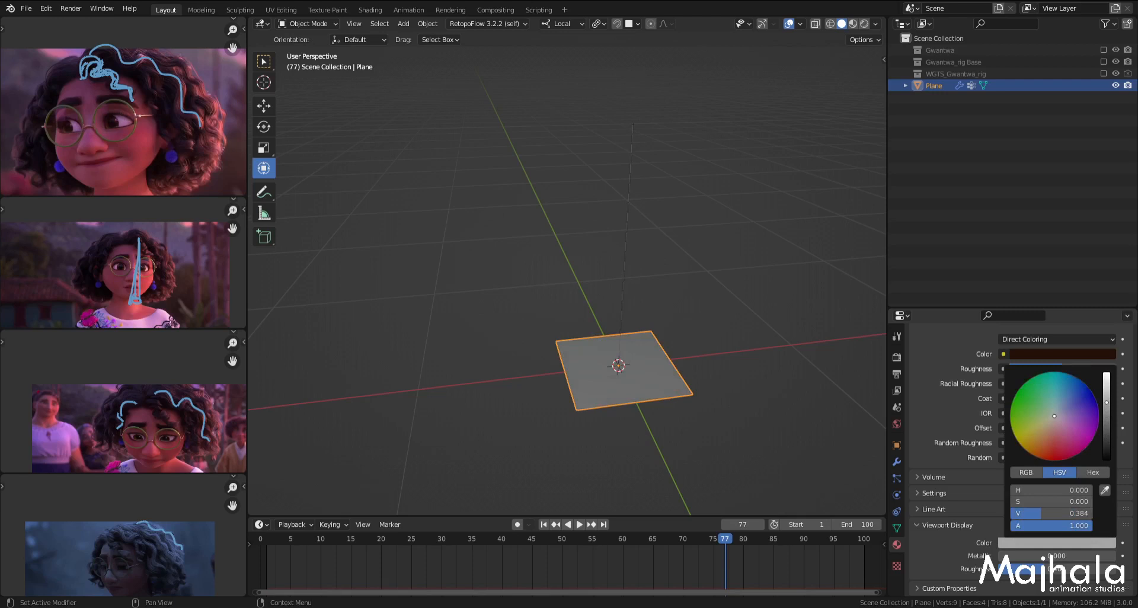
pyautogui.scroll(8, 955, 406)
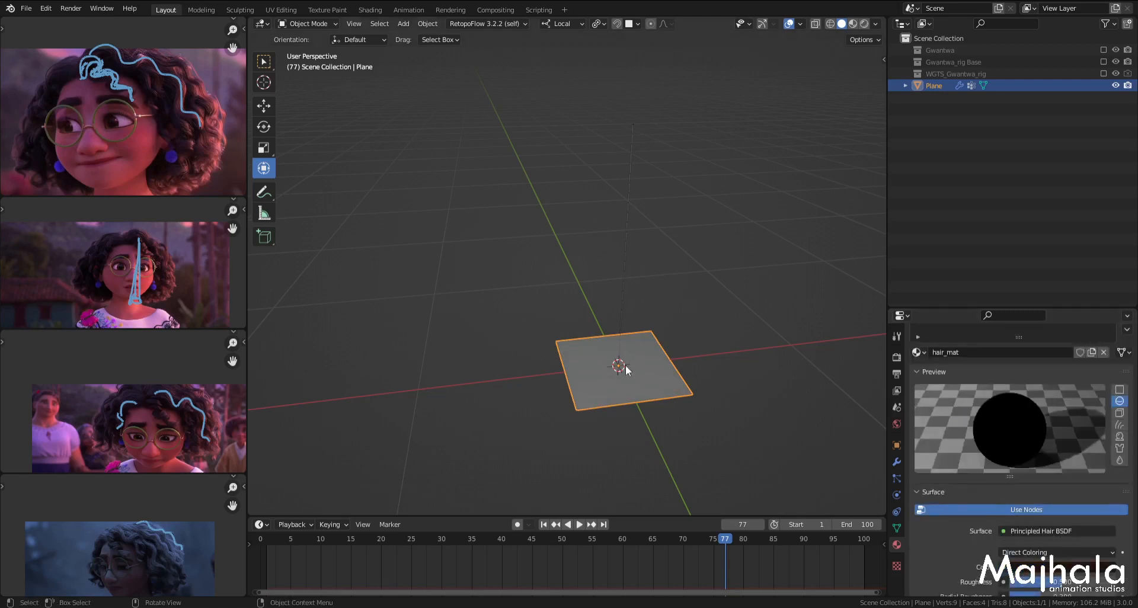
pyautogui.scroll(3, 804, 391)
pyautogui.scroll(-2, 583, 392)
pyautogui.keyDown('shift'); pyautogui.moveTo(583, 393); pyautogui.dragTo(610, 368, button='middle'); pyautogui.keyUp('shift')
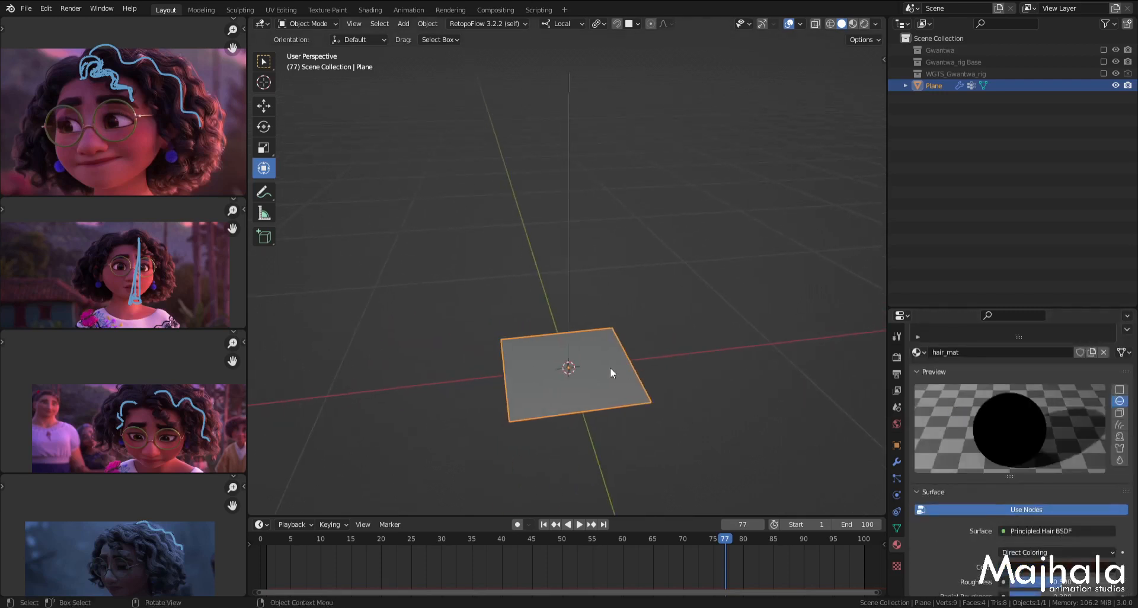
pyautogui.scroll(-2, 610, 368)
# Step: Change the hair_mat surface shader back to Principled BSDF
pyautogui.scroll(2, 1045, 439)
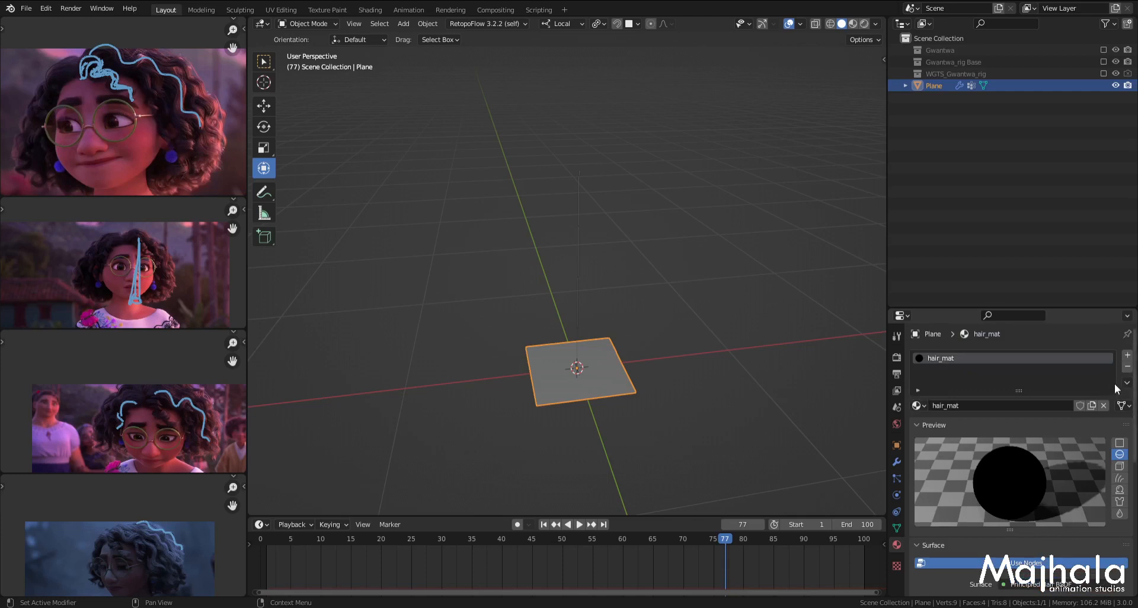
pyautogui.scroll(-4, 1040, 501)
pyautogui.click(1045, 489)
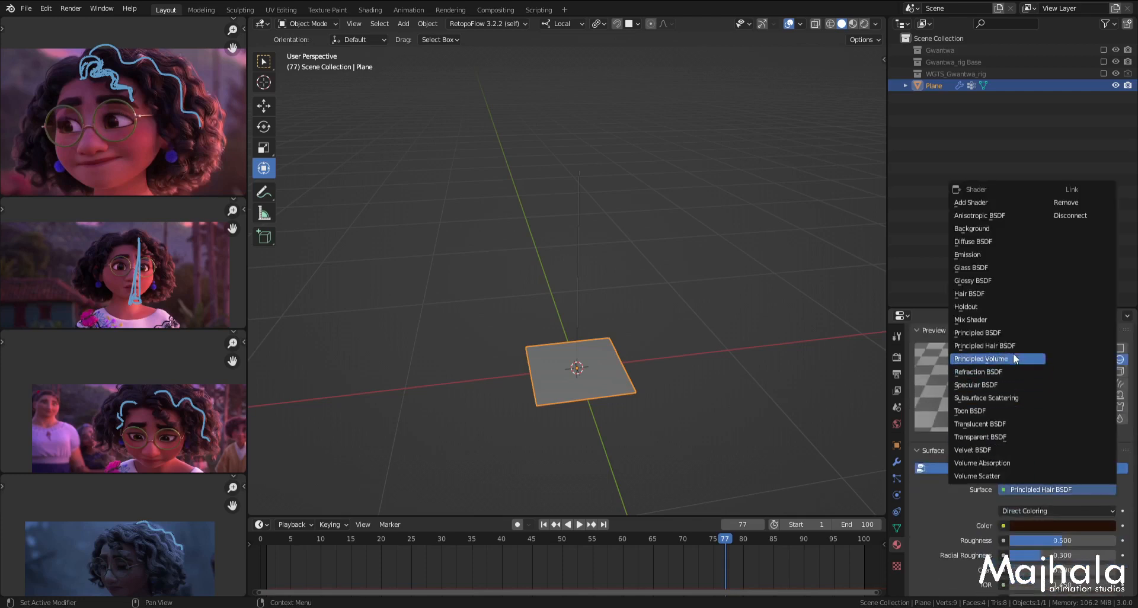
pyautogui.click(1013, 336)
pyautogui.scroll(-4, 1044, 508)
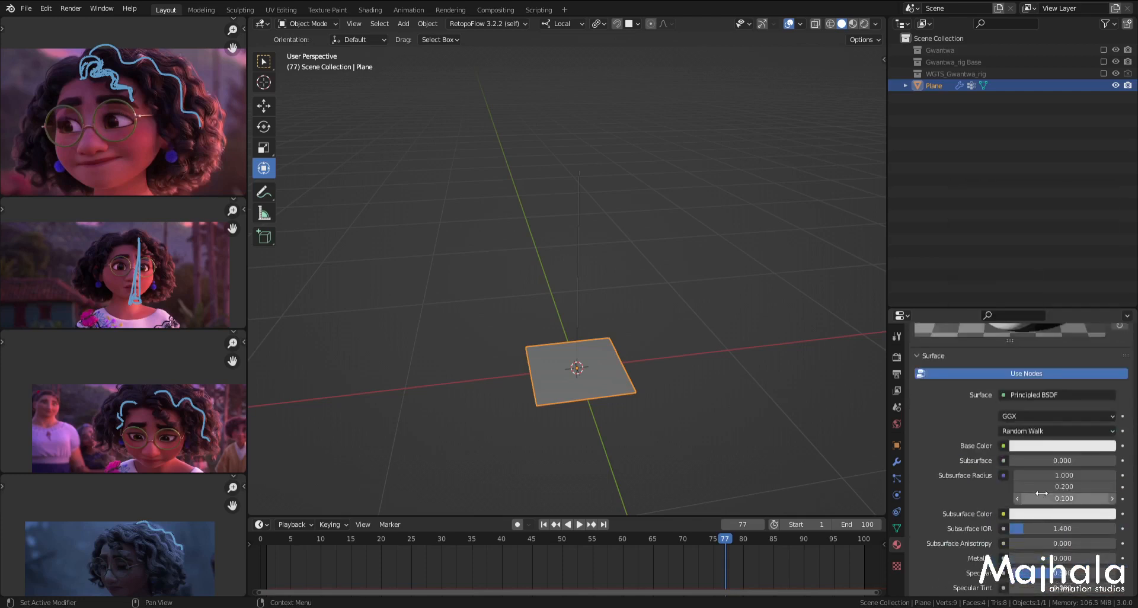
# Step: Rename the hair_mat material as Emitter
pyautogui.scroll(5, 1064, 425)
pyautogui.scroll(3, 1022, 481)
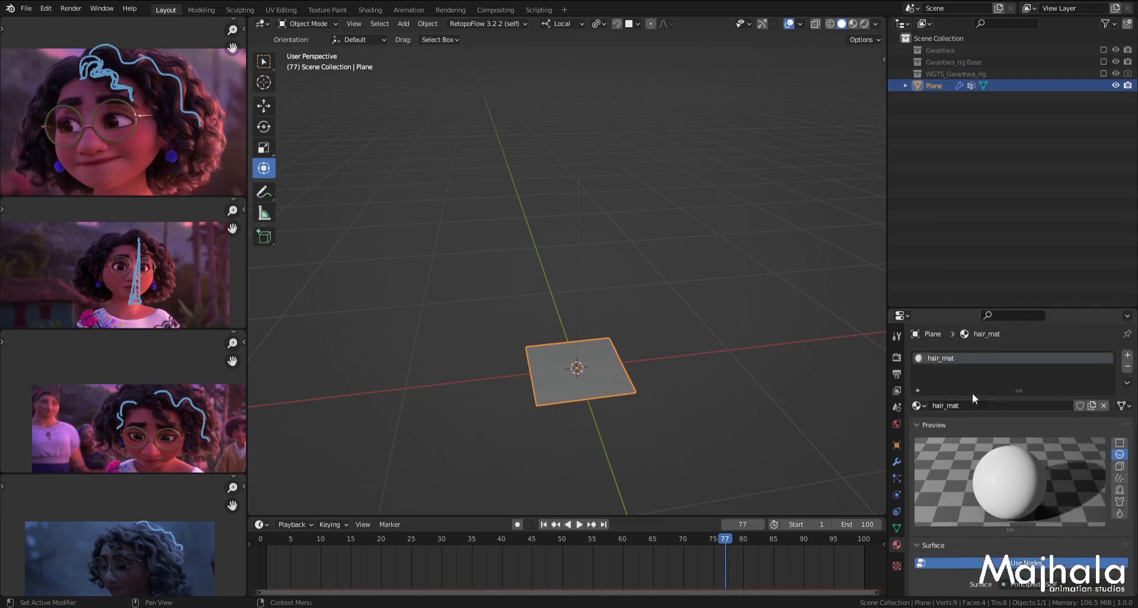
pyautogui.click(978, 406)
pyautogui.write('Emmiter')
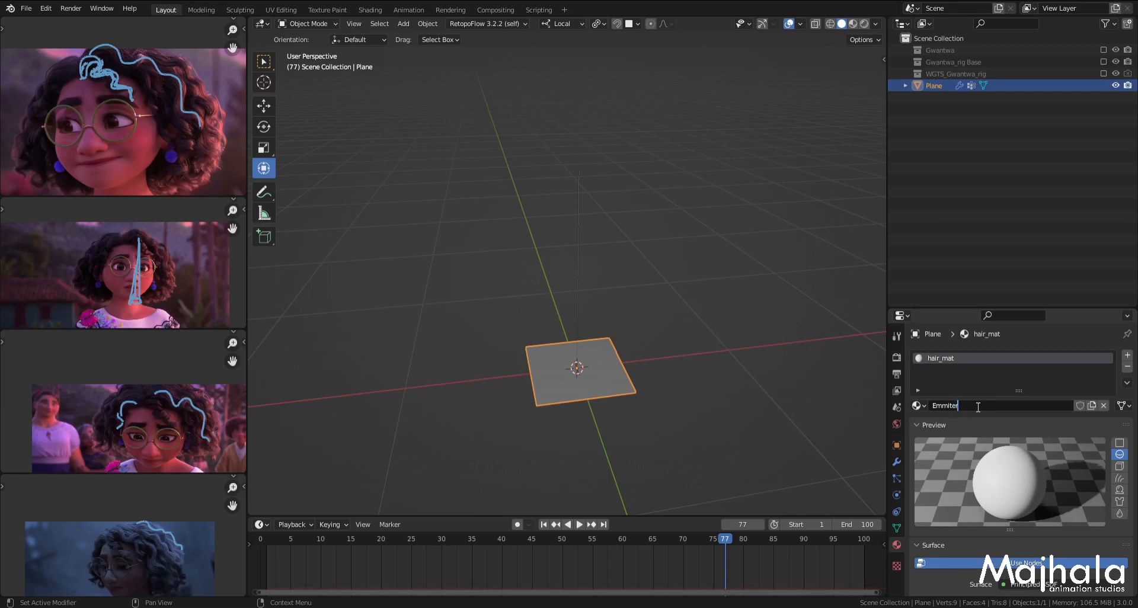
pyautogui.press('Return')
pyautogui.press('BackSpace')
pyautogui.write('itter')
pyautogui.press('Return')
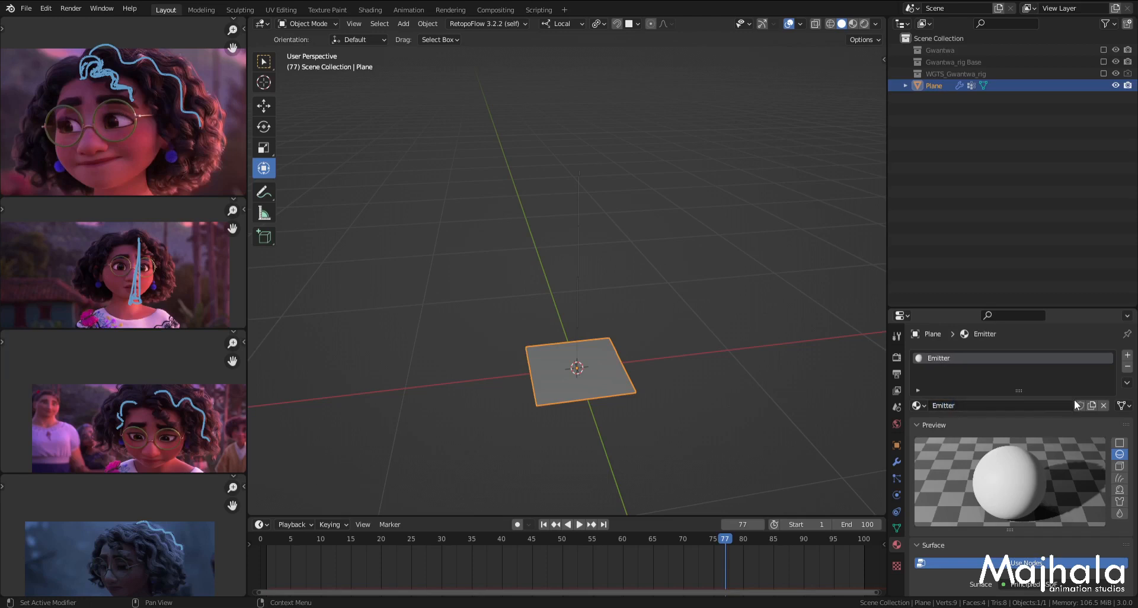
# Step: Add a second material slot to the plane with a new material named Hair_mat
pyautogui.click(1127, 354)
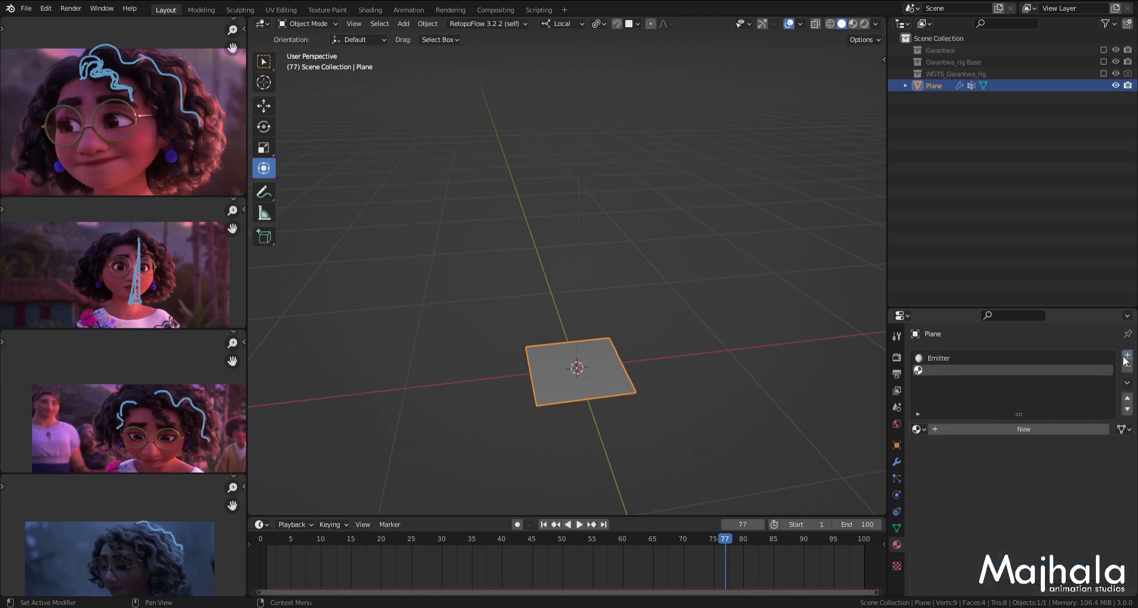
pyautogui.click(976, 429)
pyautogui.click(975, 428)
pyautogui.write('Hair_mat')
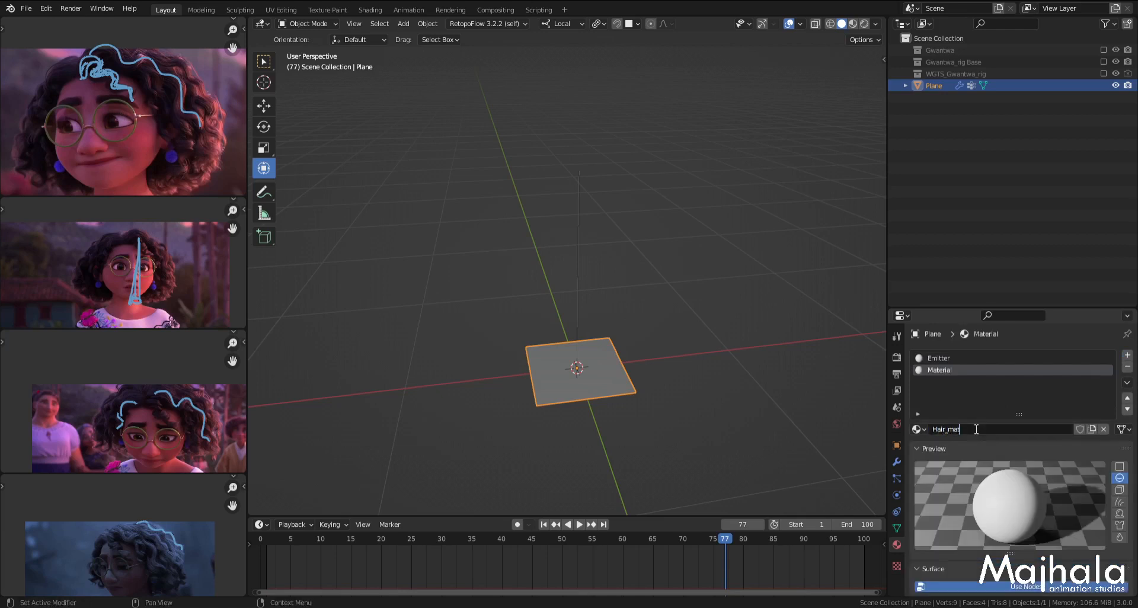
pyautogui.press('Return')
# Step: Set Hair_mat's surface shader to Principled Hair BSDF and its viewport display color to near-black with an HSV value of about 0.019
pyautogui.scroll(-8, 976, 434)
pyautogui.click(1033, 370)
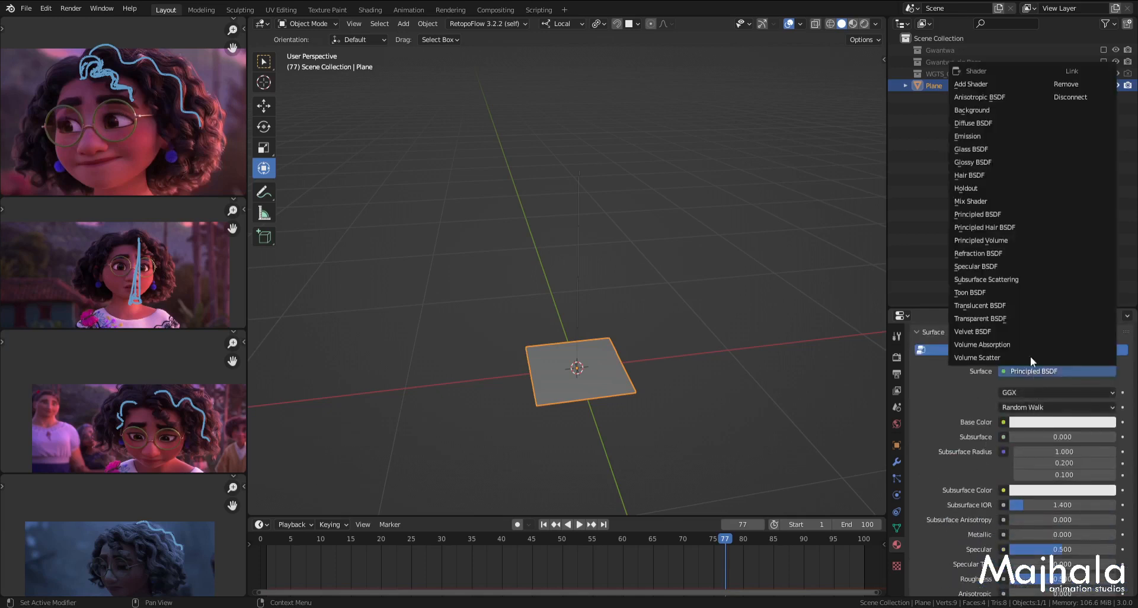
pyautogui.click(1007, 227)
pyautogui.scroll(-5, 1066, 474)
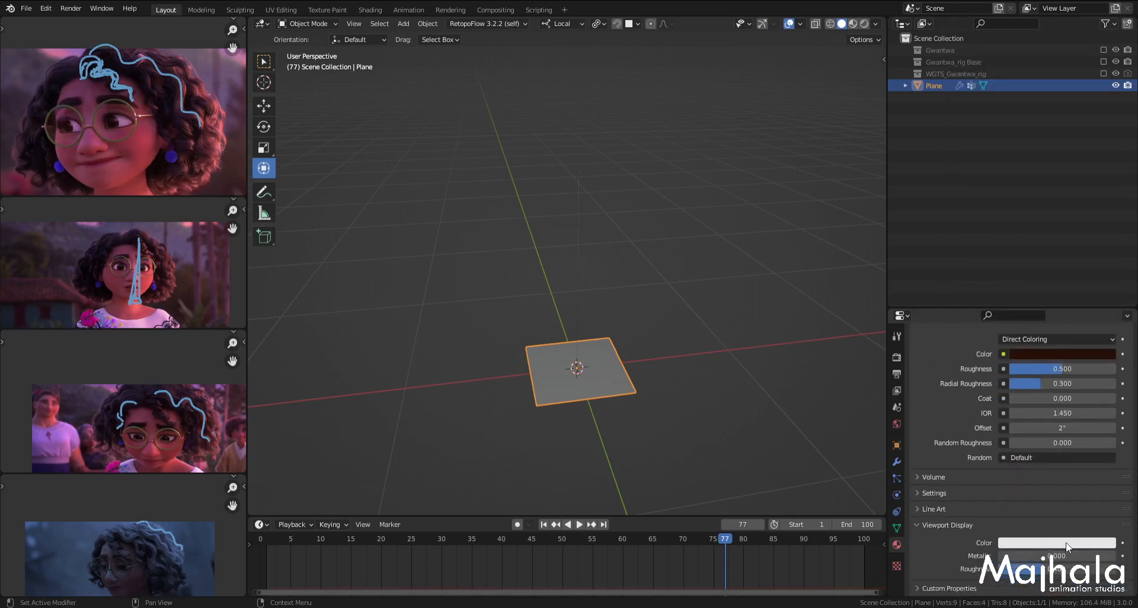
pyautogui.click(1066, 542)
pyautogui.moveTo(1106, 410); pyautogui.dragTo(1106, 448)
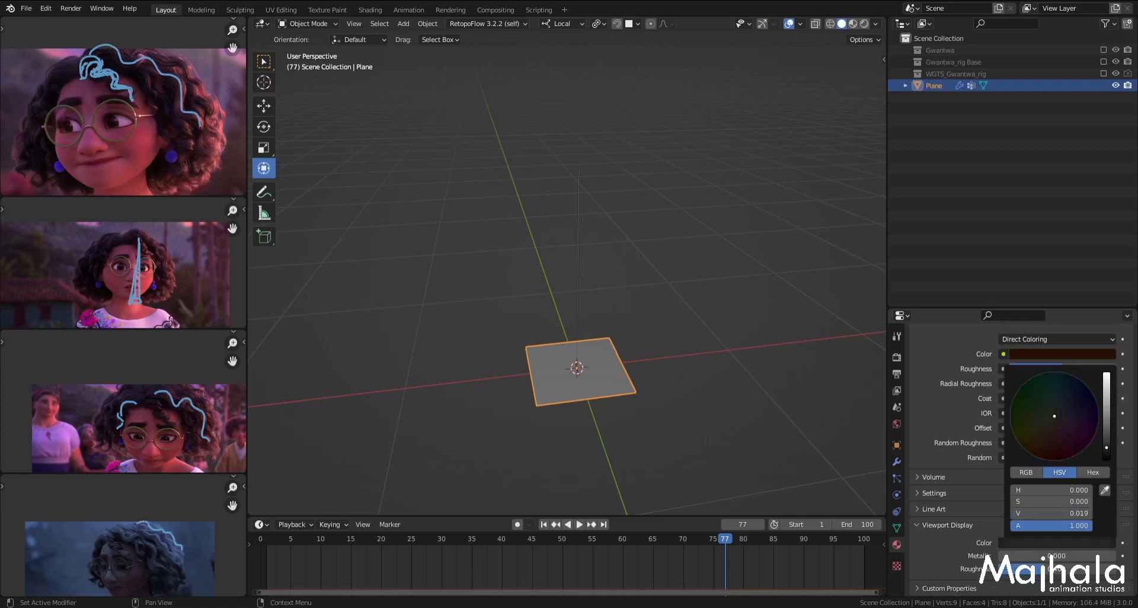
# Step: Assign Hair_mat as the render material of the plane's hair particle system
pyautogui.click(899, 482)
pyautogui.scroll(-3, 1002, 484)
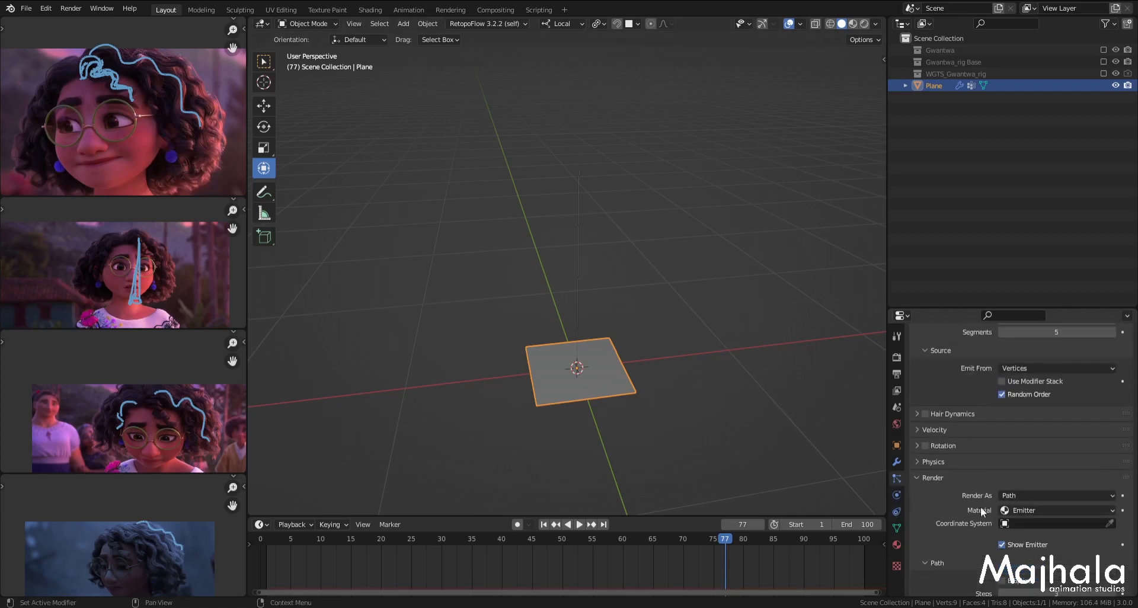
pyautogui.scroll(-3, 948, 498)
pyautogui.click(1023, 438)
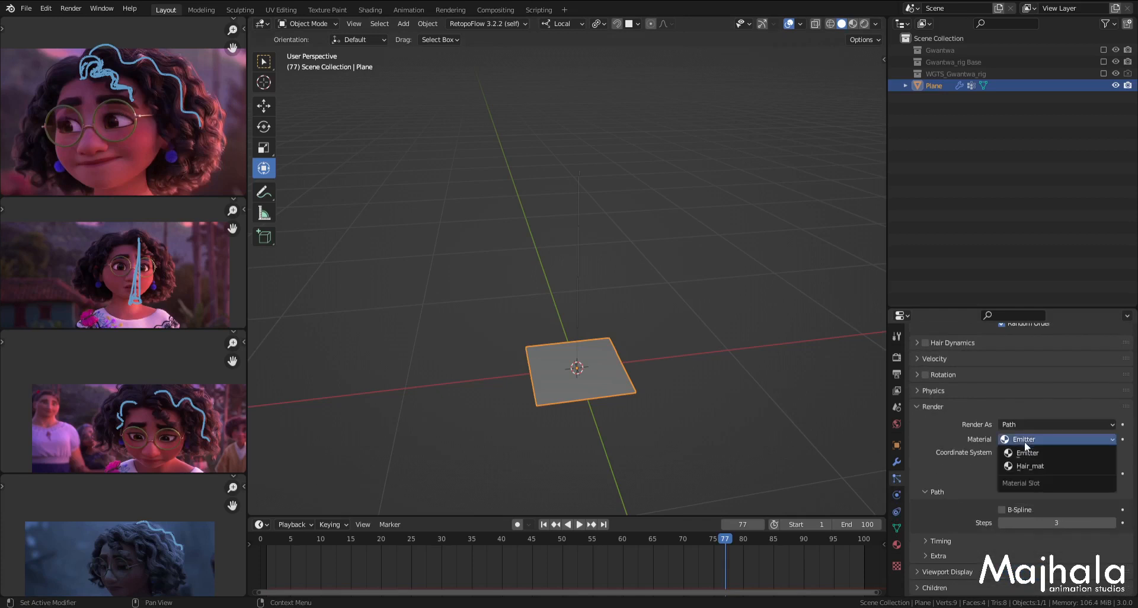
pyautogui.click(1031, 466)
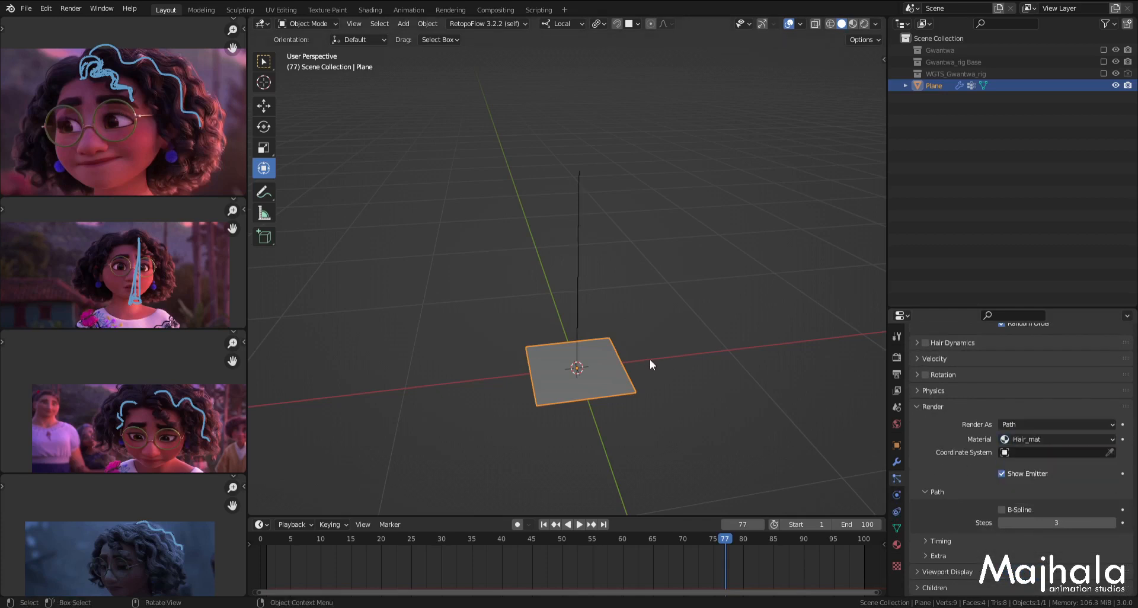
# Step: Enable B-Spline for the hair's render path and set its steps to 9
pyautogui.scroll(-2, 987, 501)
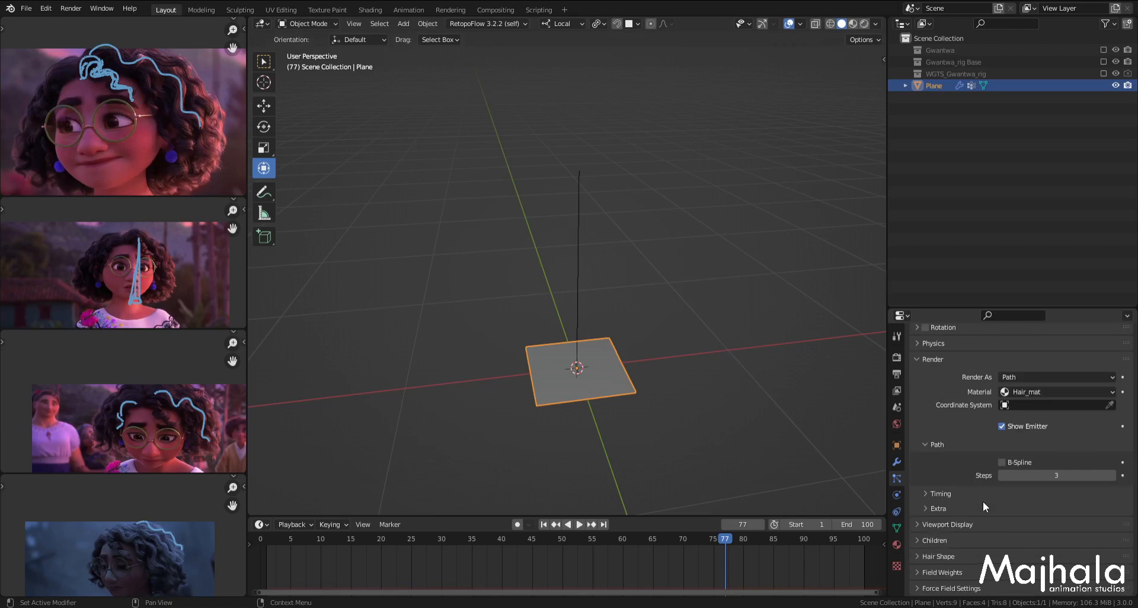
pyautogui.click(1001, 462)
pyautogui.click(1028, 472)
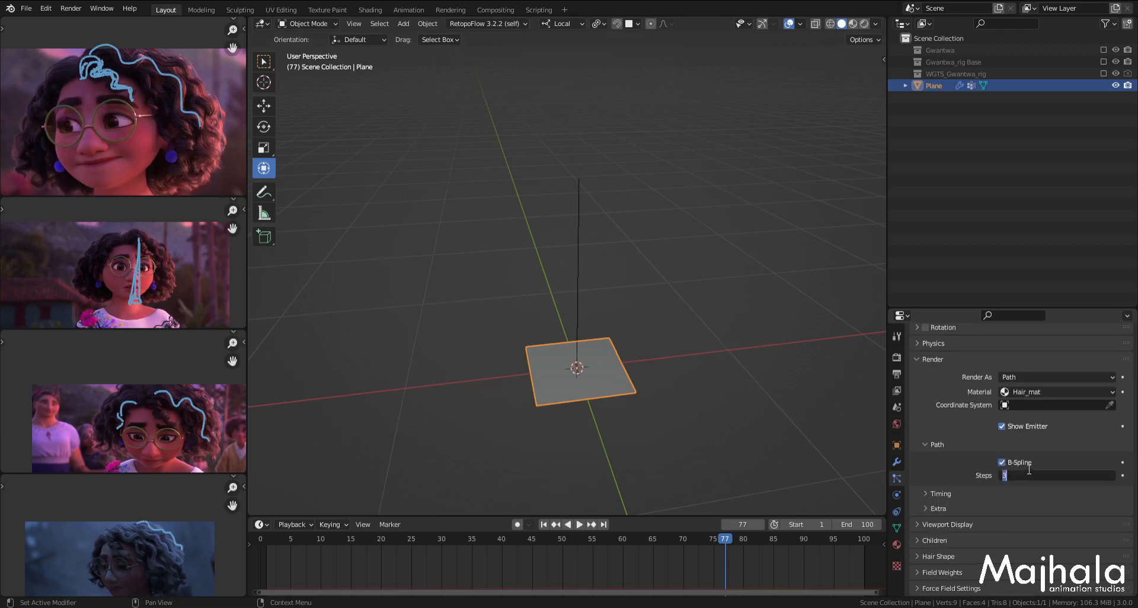
pyautogui.press('Return')
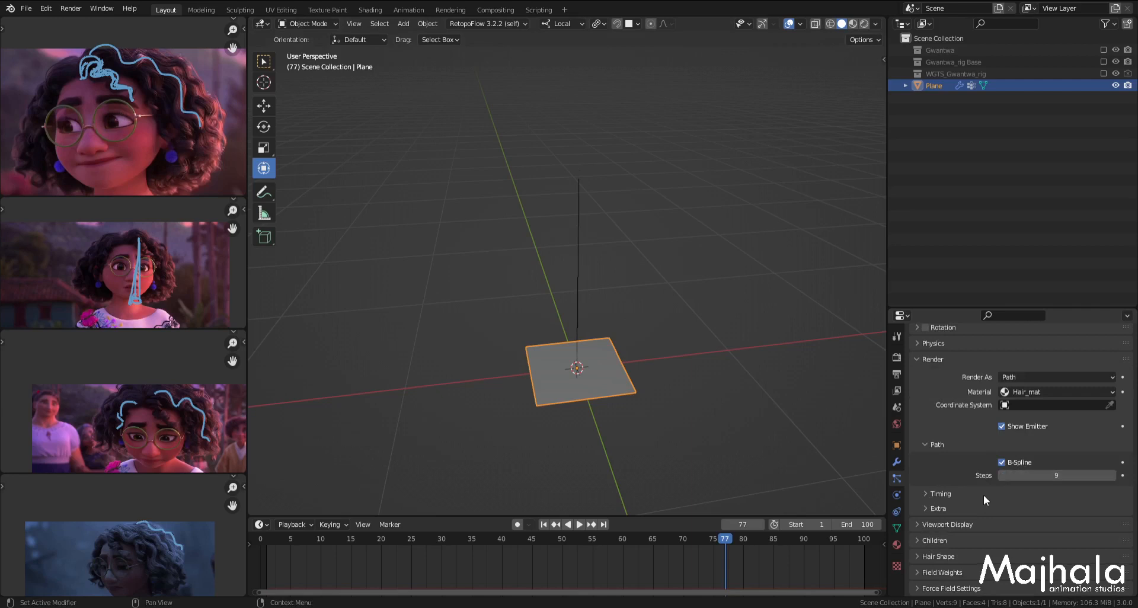
# Step: Set the strand steps in the hair's viewport display settings to 7
pyautogui.click(919, 525)
pyautogui.scroll(-5, 1018, 528)
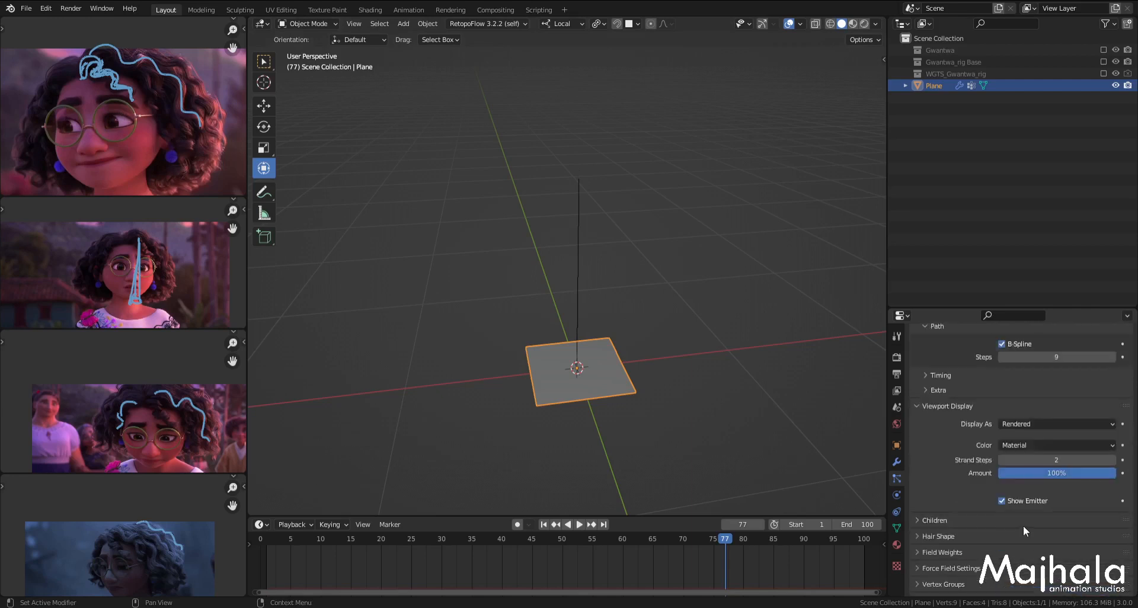
pyautogui.click(1044, 459)
pyautogui.press('Return')
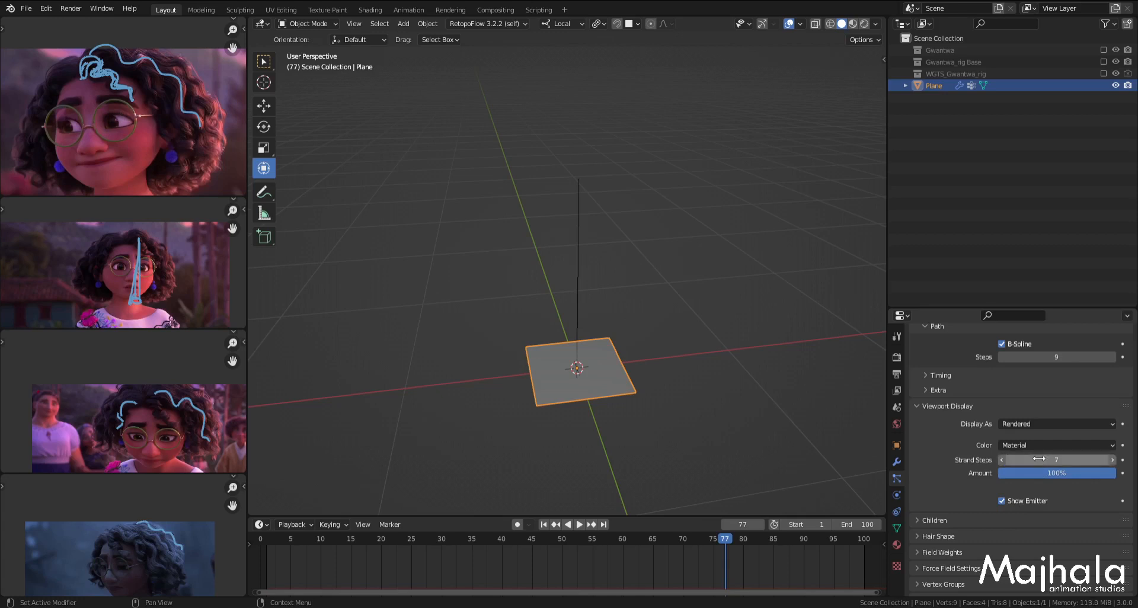
# Step: Switch the emitter's viewport visibility off and back on, and save the file
pyautogui.click(1002, 501)
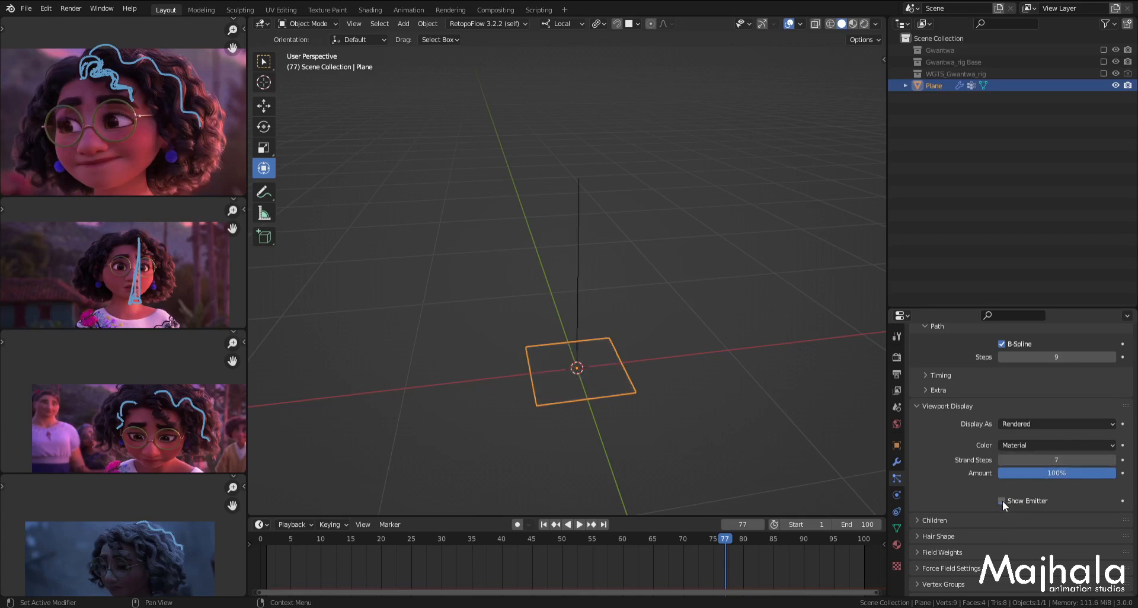
pyautogui.click(1001, 501)
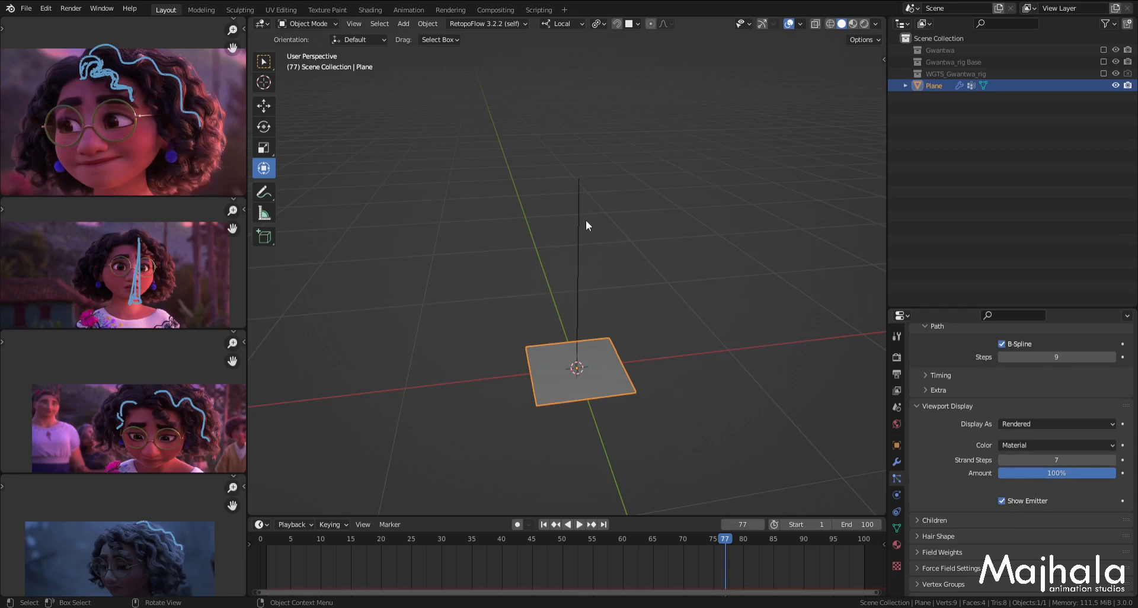
pyautogui.hotkey('ctrl', 's')
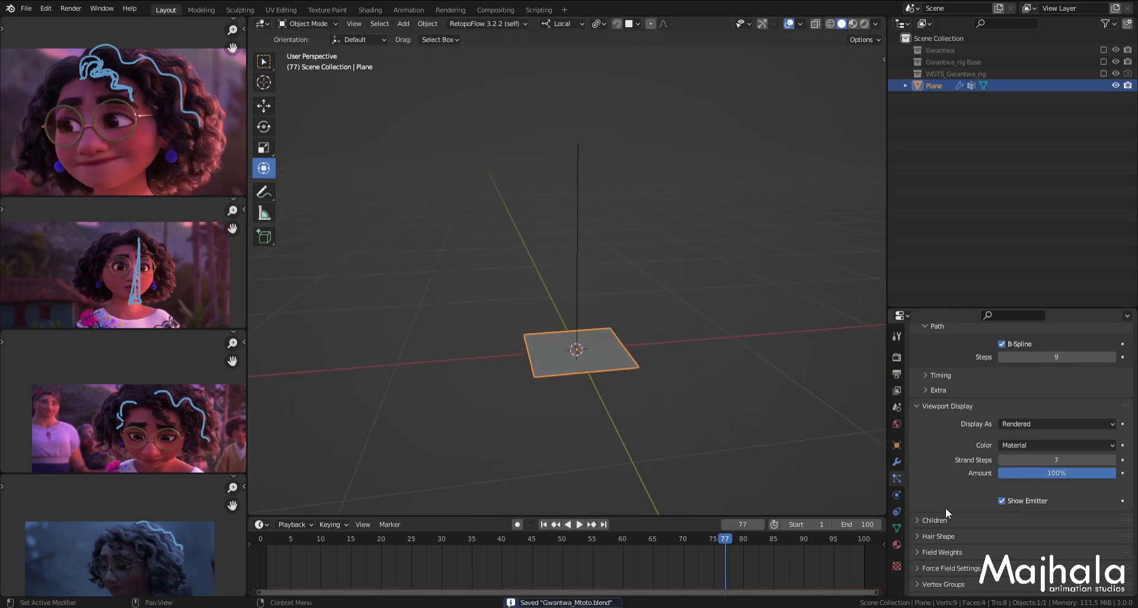
# Step: Try the Simple and Interpolated child types on the hair system and keep Simple
pyautogui.scroll(-1, 958, 519)
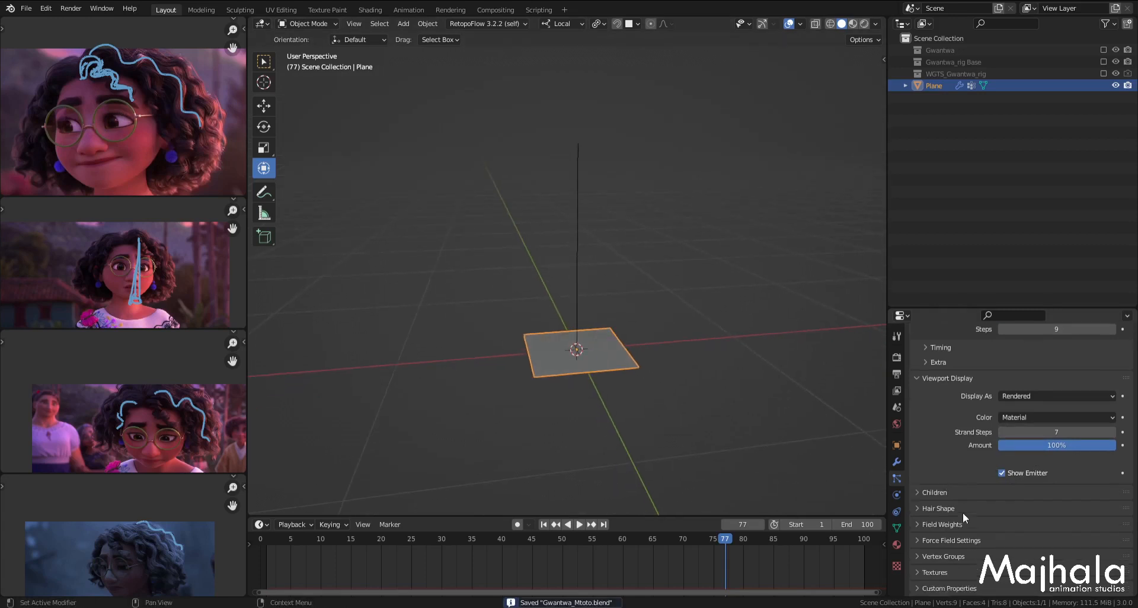
pyautogui.click(921, 493)
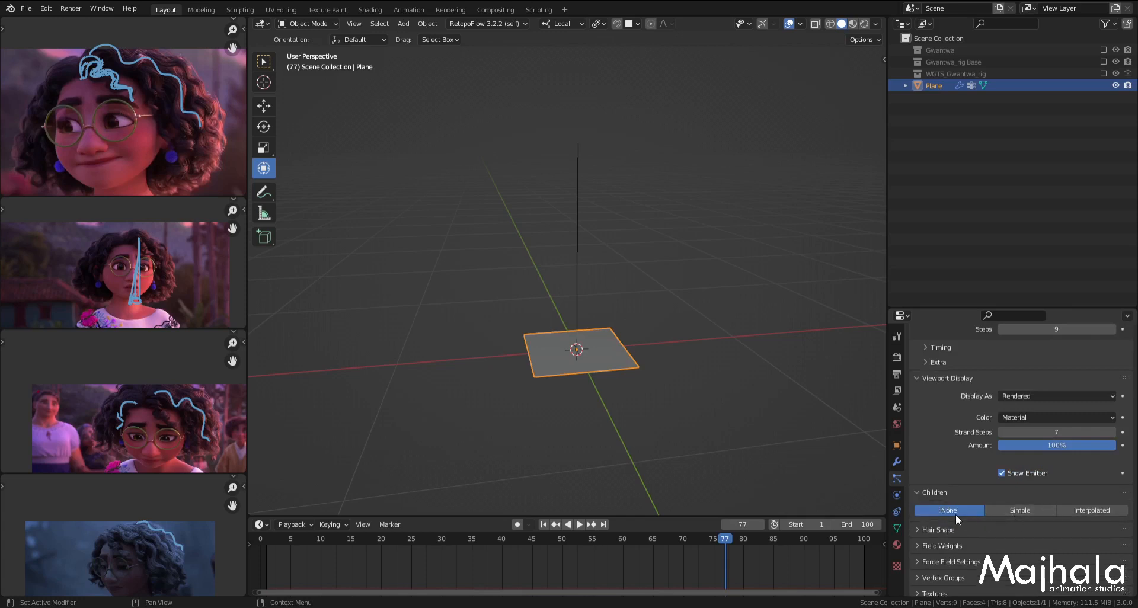
pyautogui.click(1033, 515)
pyautogui.click(1085, 511)
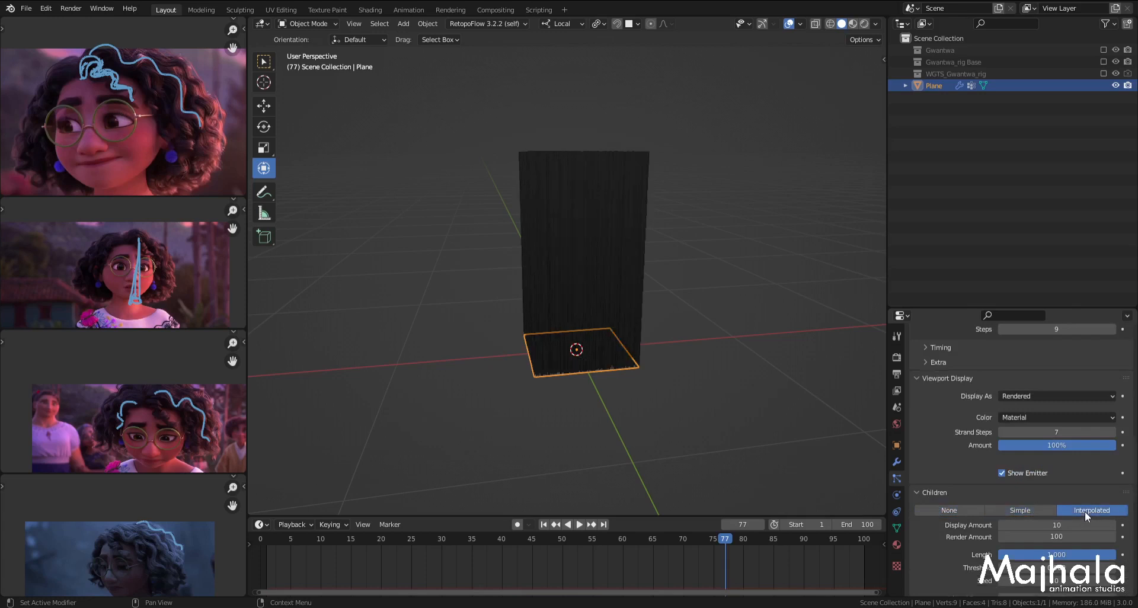
pyautogui.moveTo(563, 377); pyautogui.dragTo(670, 307, button='middle')
pyautogui.click(1015, 509)
# Step: Reduce the child hair radius to about 0.085 m to make a narrow strand
pyautogui.press('KP_1')
pyautogui.scroll(3, 645, 331)
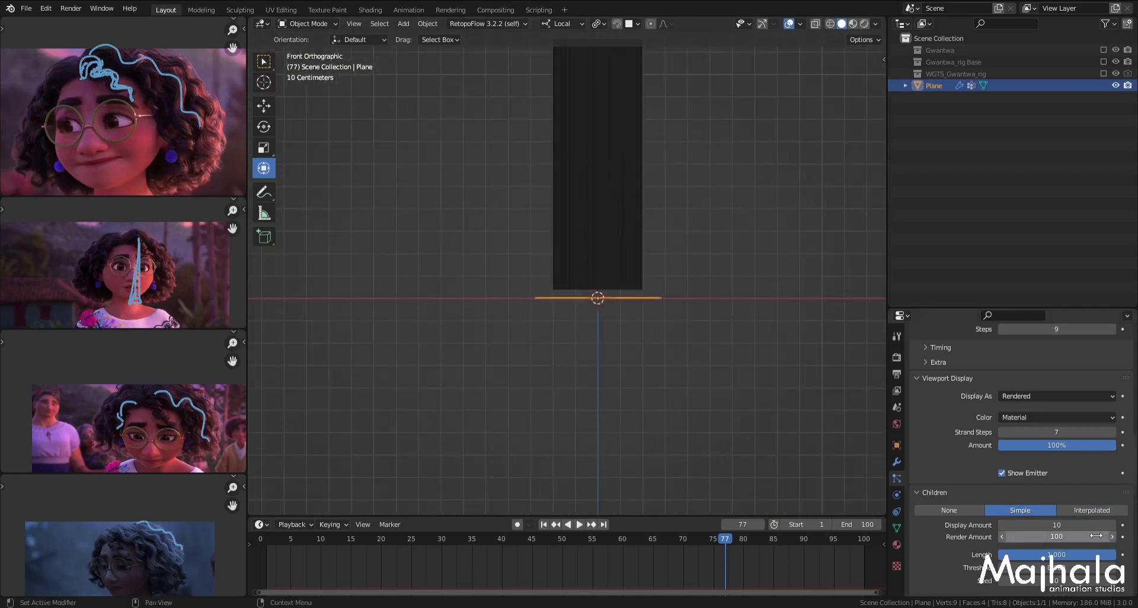
pyautogui.scroll(-4, 1092, 530)
pyautogui.moveTo(602, 335); pyautogui.dragTo(607, 373, button='middle')
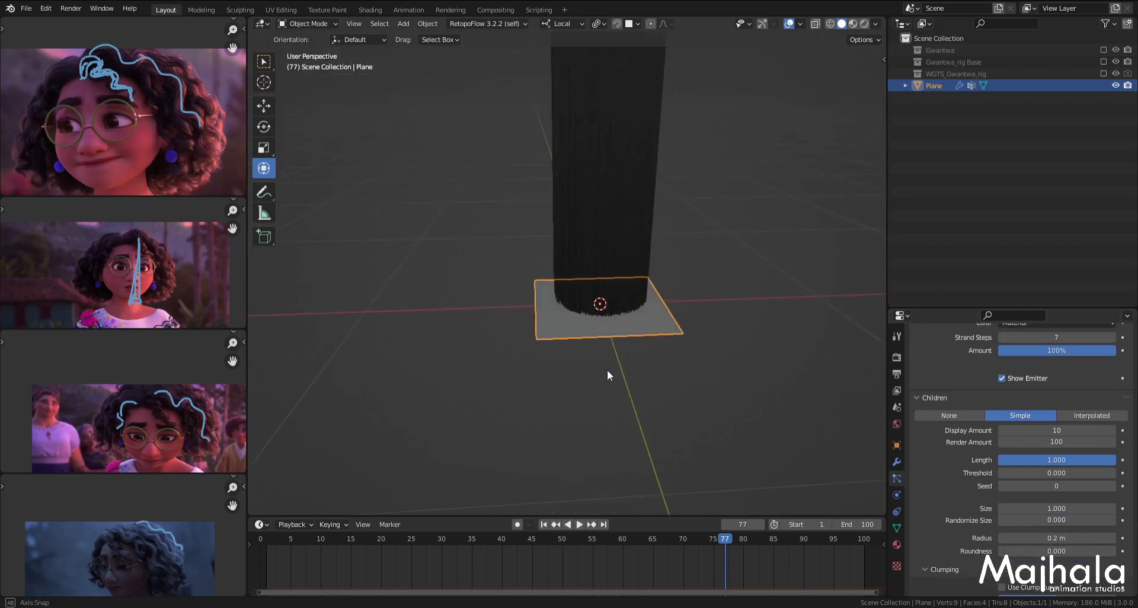
pyautogui.moveTo(646, 311); pyautogui.dragTo(625, 323, button='middle')
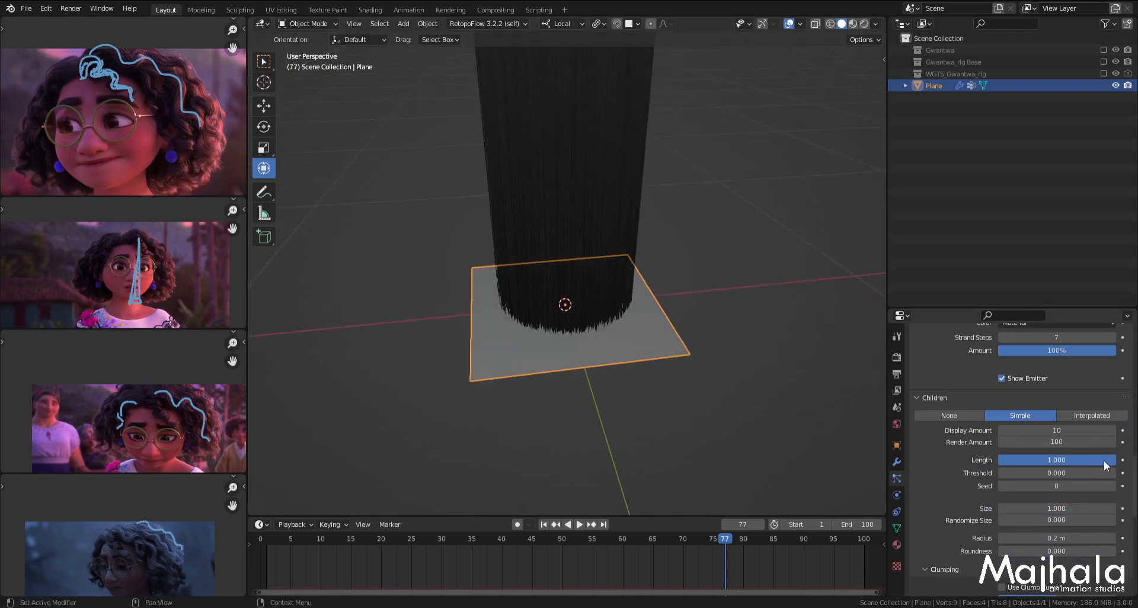
pyautogui.scroll(-1, 1087, 529)
pyautogui.scroll(-2, 1085, 527)
pyautogui.moveTo(1072, 466); pyautogui.dragTo(1030, 466)
pyautogui.scroll(-3, 732, 400)
pyautogui.press('KP_1')
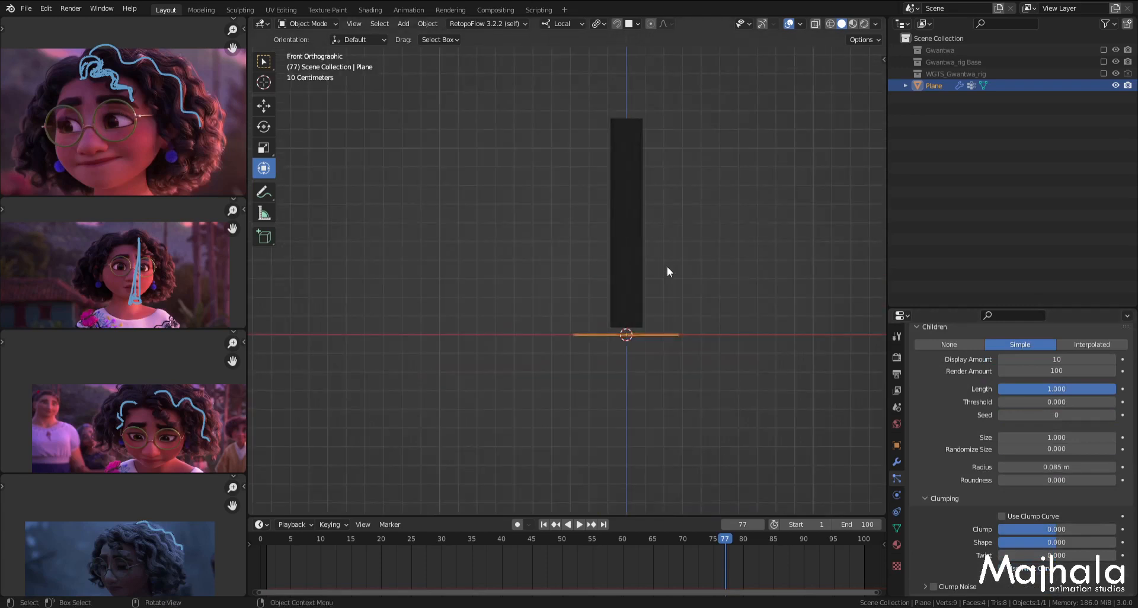
pyautogui.scroll(3, 667, 266)
pyautogui.keyDown('shift'); pyautogui.moveTo(685, 273); pyautogui.dragTo(688, 339, button='middle'); pyautogui.keyUp('shift')
pyautogui.scroll(5, 999, 515)
# Step: Enable the clump curve for the child hairs and bend it down to zero at its end, tapering the strand to a pointed tip
pyautogui.click(928, 492)
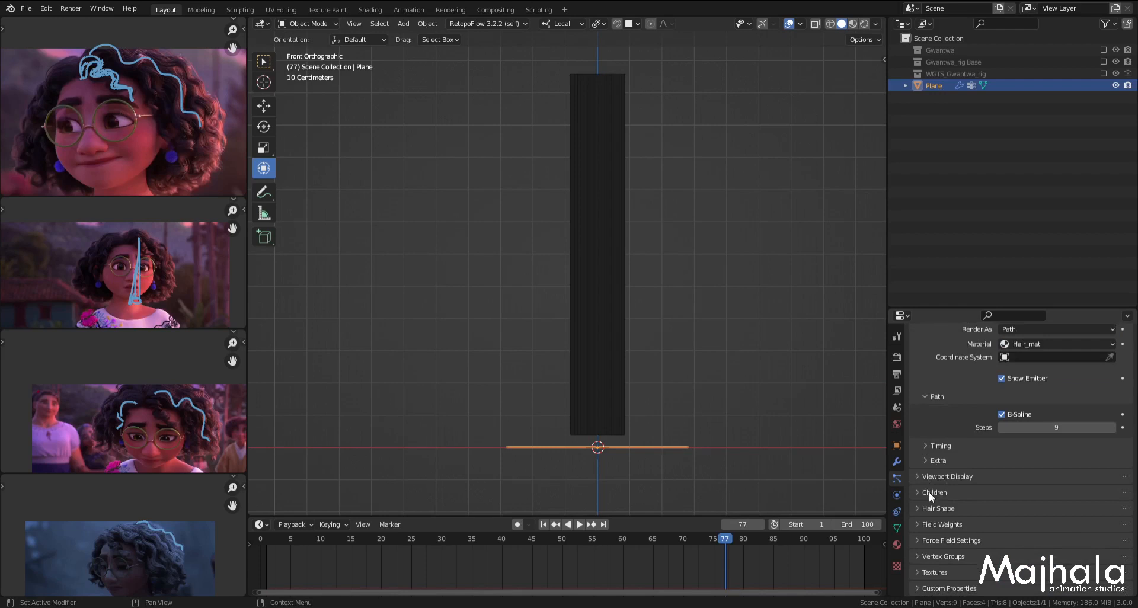
pyautogui.click(923, 491)
pyautogui.scroll(-5, 1012, 500)
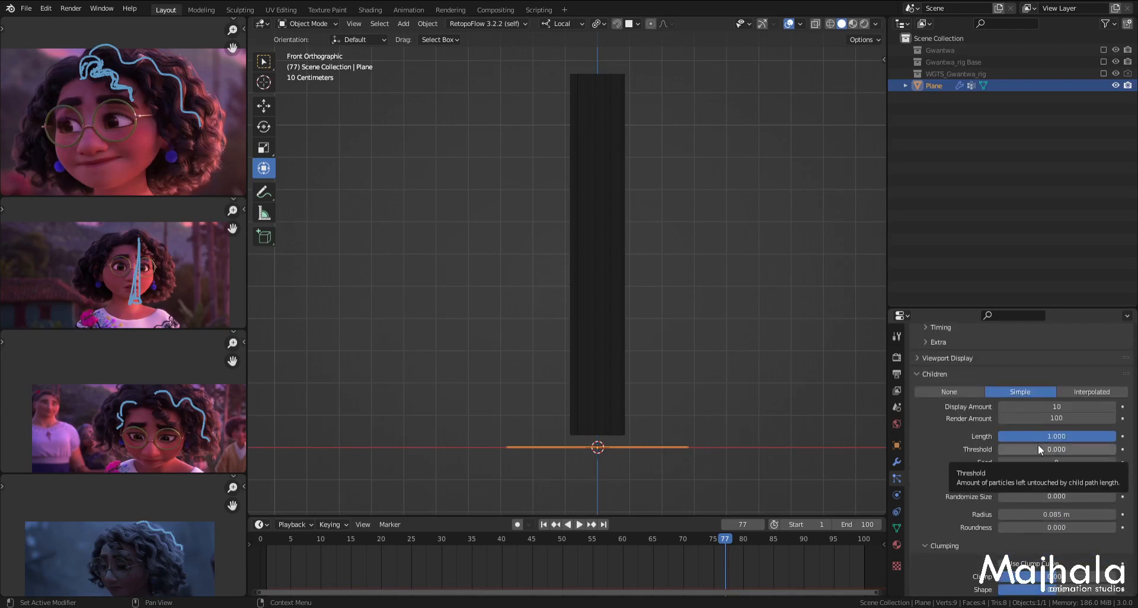
pyautogui.scroll(-5, 1025, 495)
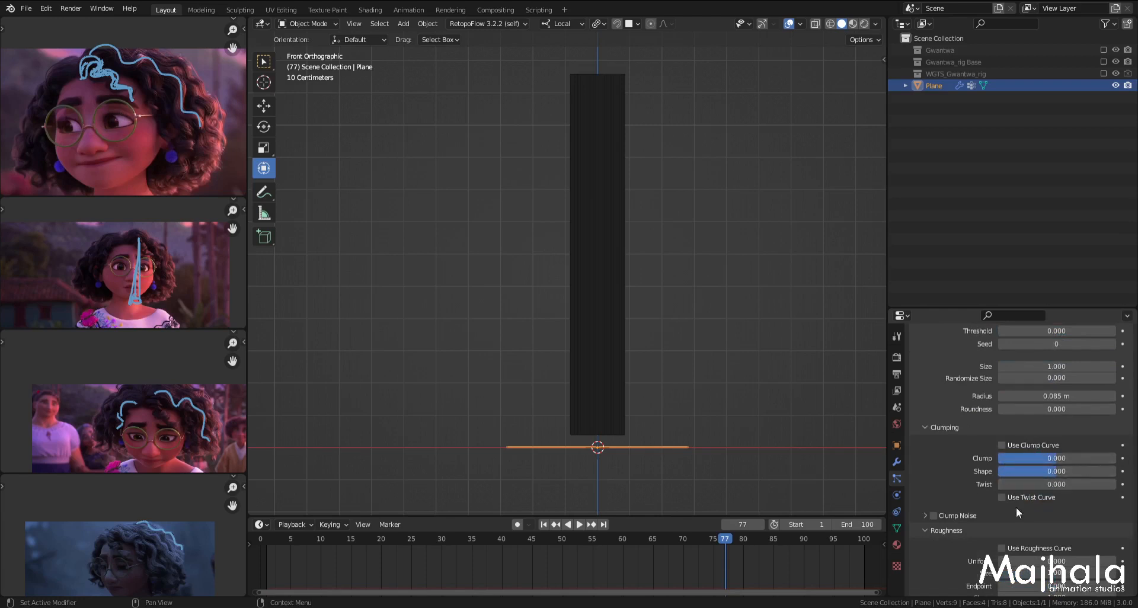
pyautogui.click(1002, 446)
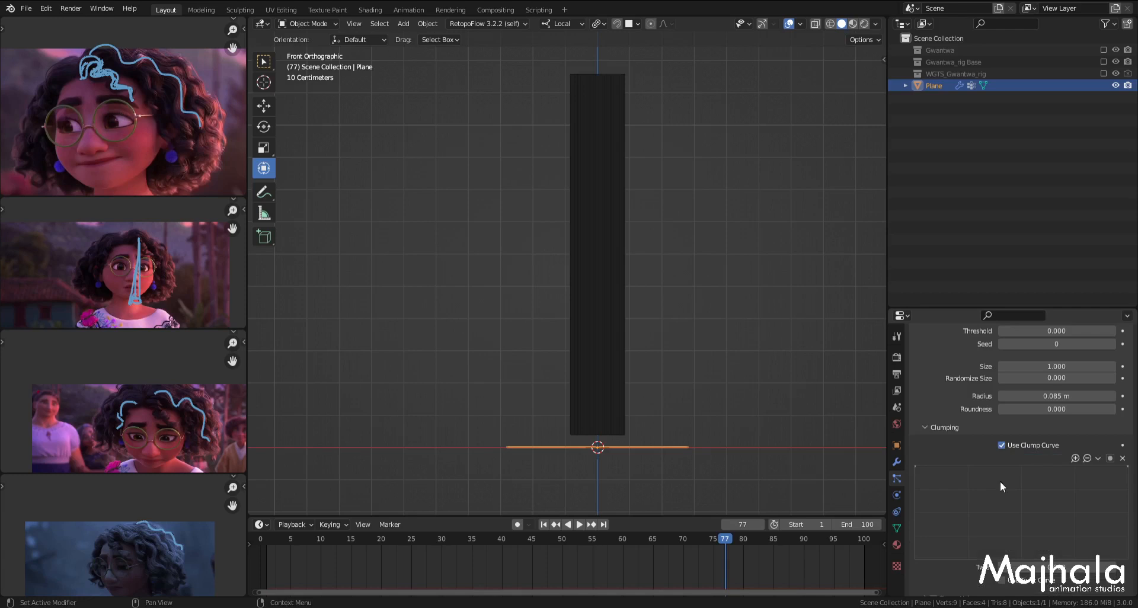
pyautogui.click(916, 468)
pyautogui.moveTo(1127, 467); pyautogui.dragTo(1127, 557)
pyautogui.moveTo(1036, 521); pyautogui.dragTo(1041, 505)
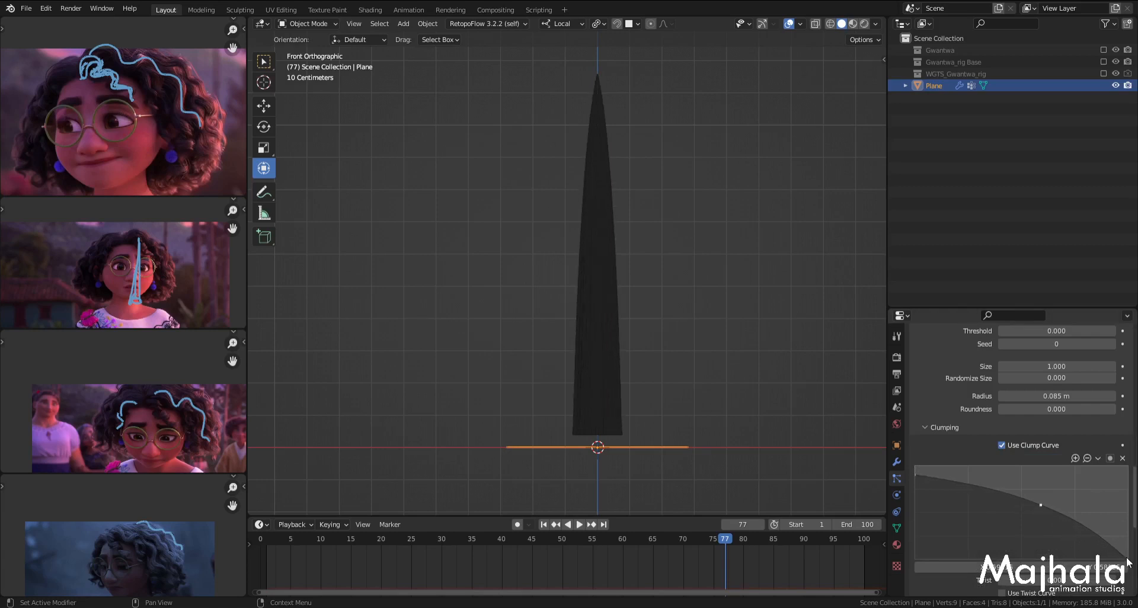
# Step: Nudge the clump curve's middle point slightly and circle the end of the traced curl in the close-up reference image
pyautogui.scroll(1, 1129, 560)
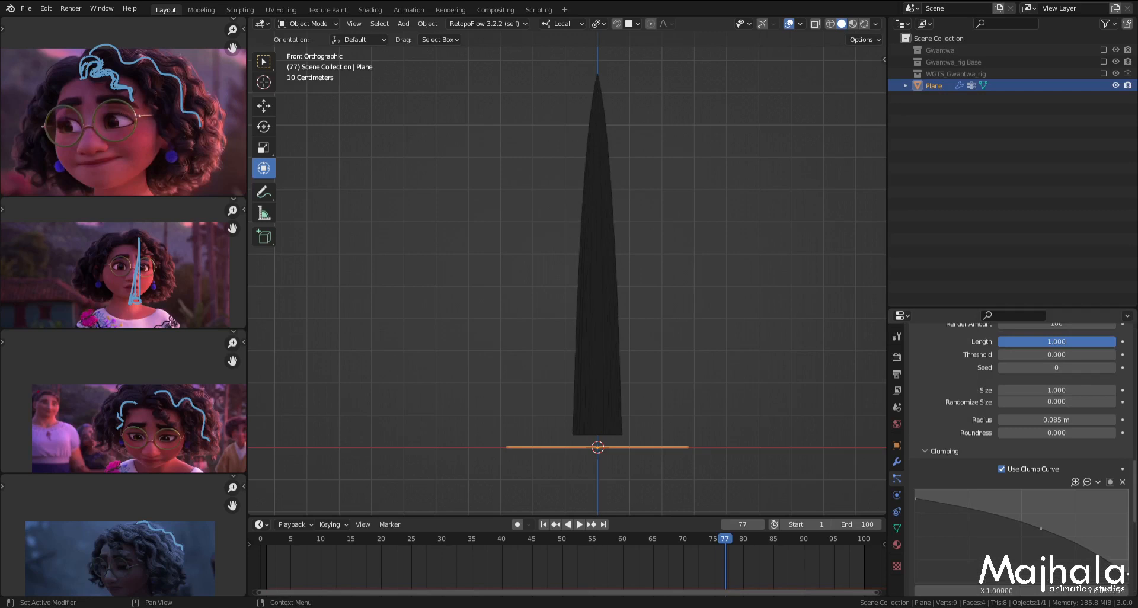
pyautogui.moveTo(1041, 528); pyautogui.dragTo(1037, 528)
pyautogui.scroll(5, 202, 142)
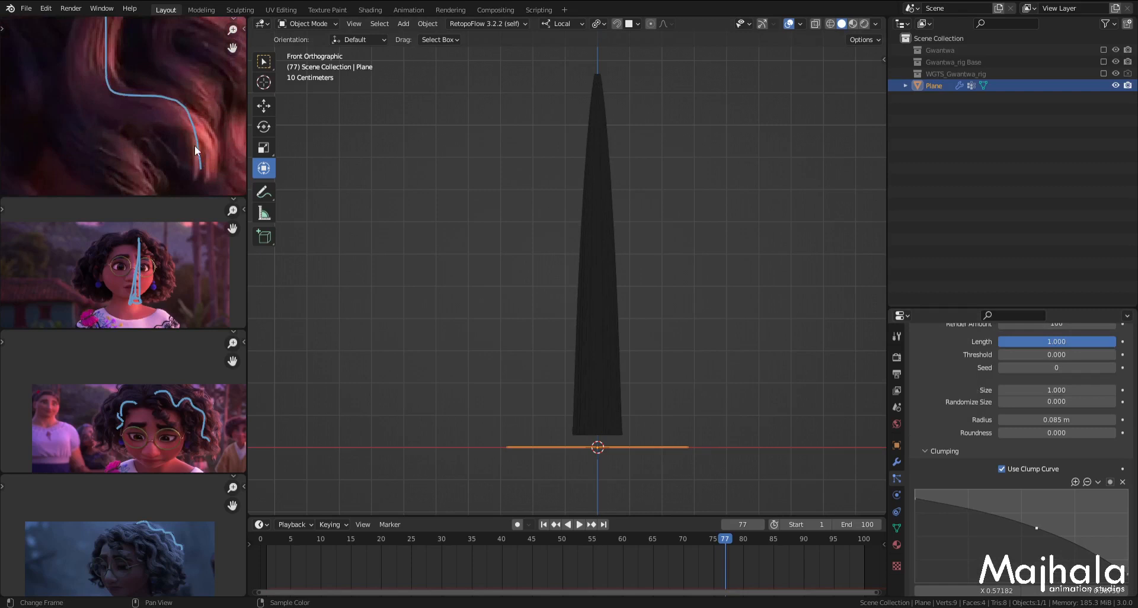
pyautogui.moveTo(194, 145); pyautogui.dragTo(186, 124, button='middle')
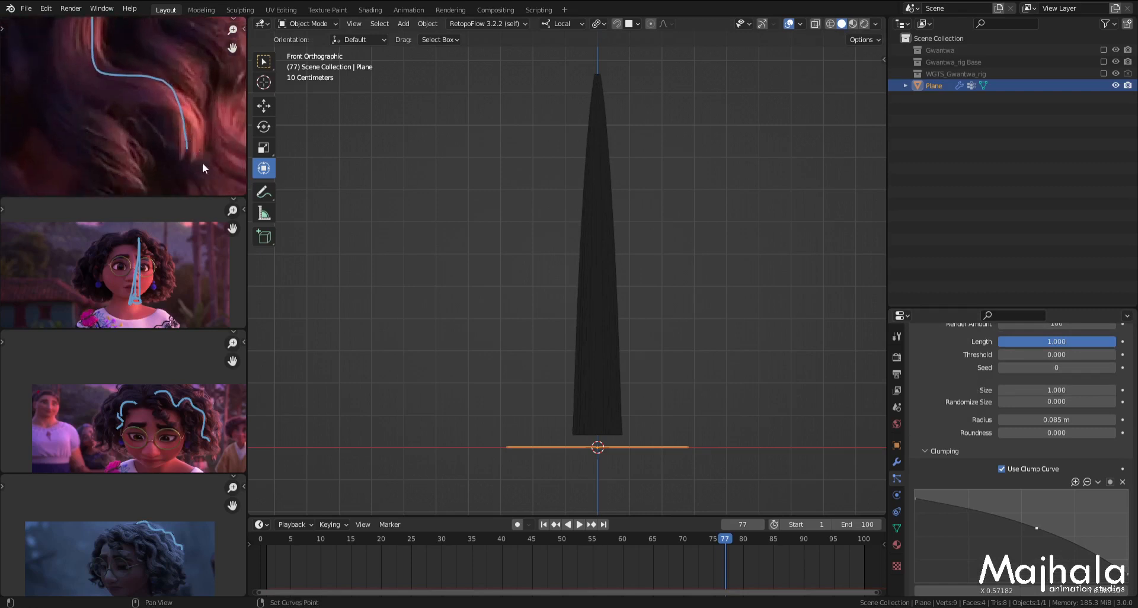
pyautogui.moveTo(189, 147); pyautogui.dragTo(185, 141)
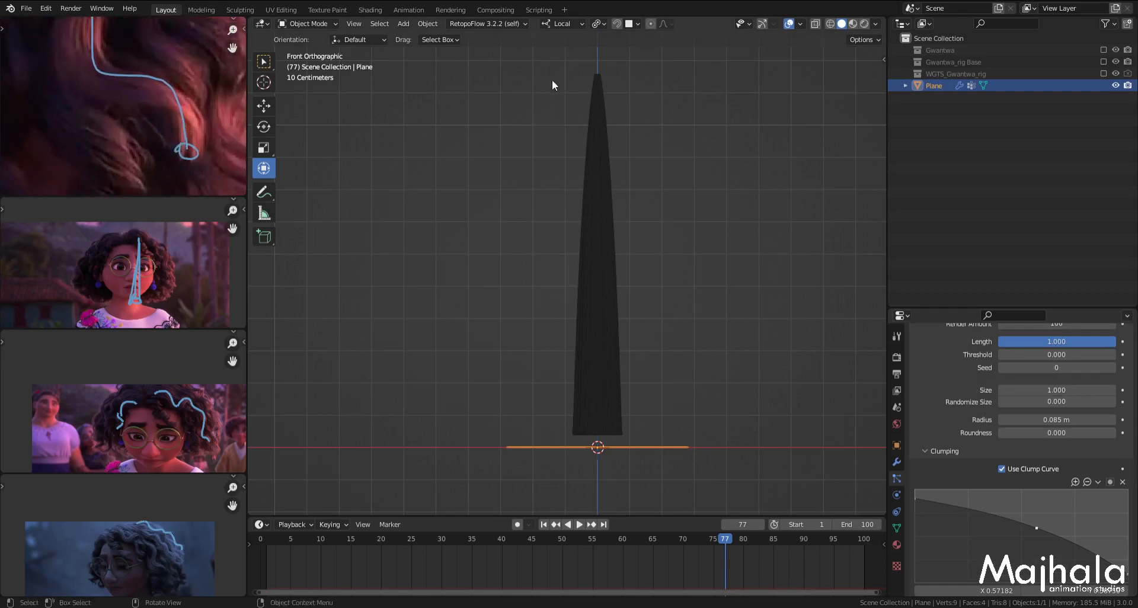
# Step: Try zero for the clump curve's end point and settle on about 0.056 for a slightly blunt strand tip
pyautogui.scroll(-2, 1091, 563)
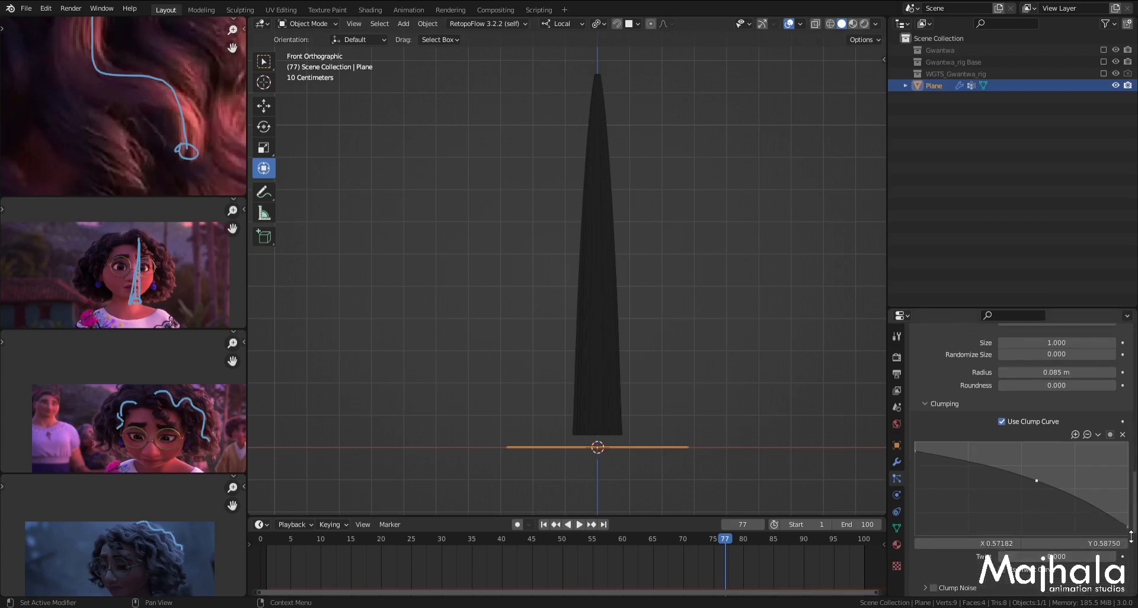
pyautogui.scroll(-2, 1028, 514)
pyautogui.scroll(2, 1028, 514)
pyautogui.click(1127, 527)
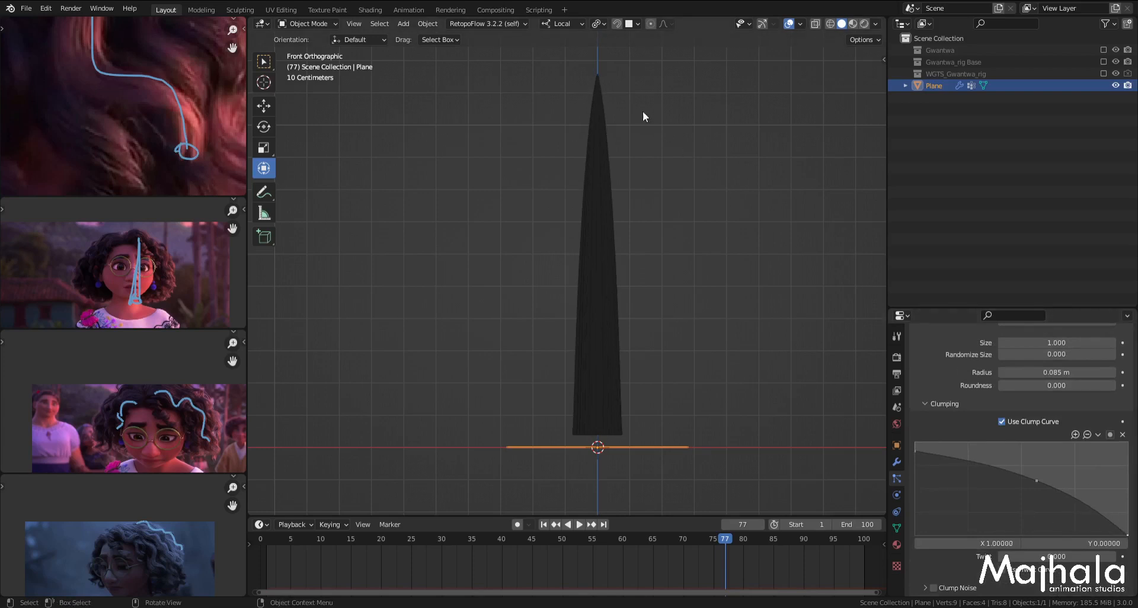
pyautogui.scroll(3, 600, 107)
pyautogui.keyDown('shift'); pyautogui.moveTo(622, 105); pyautogui.dragTo(624, 181, button='middle'); pyautogui.keyUp('shift')
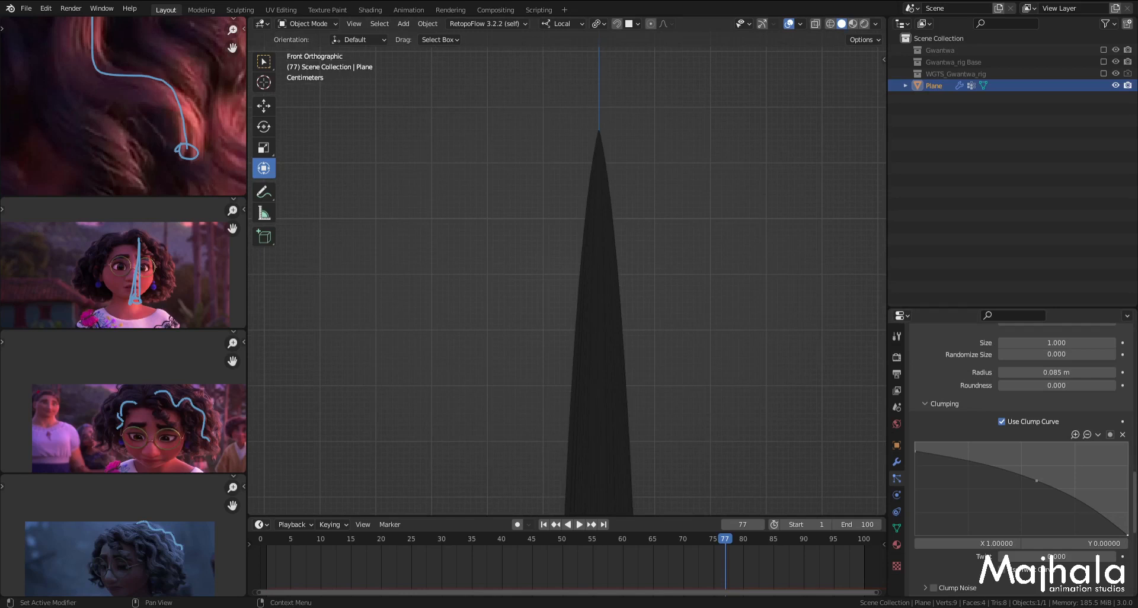
pyautogui.moveTo(1127, 534); pyautogui.dragTo(1126, 530)
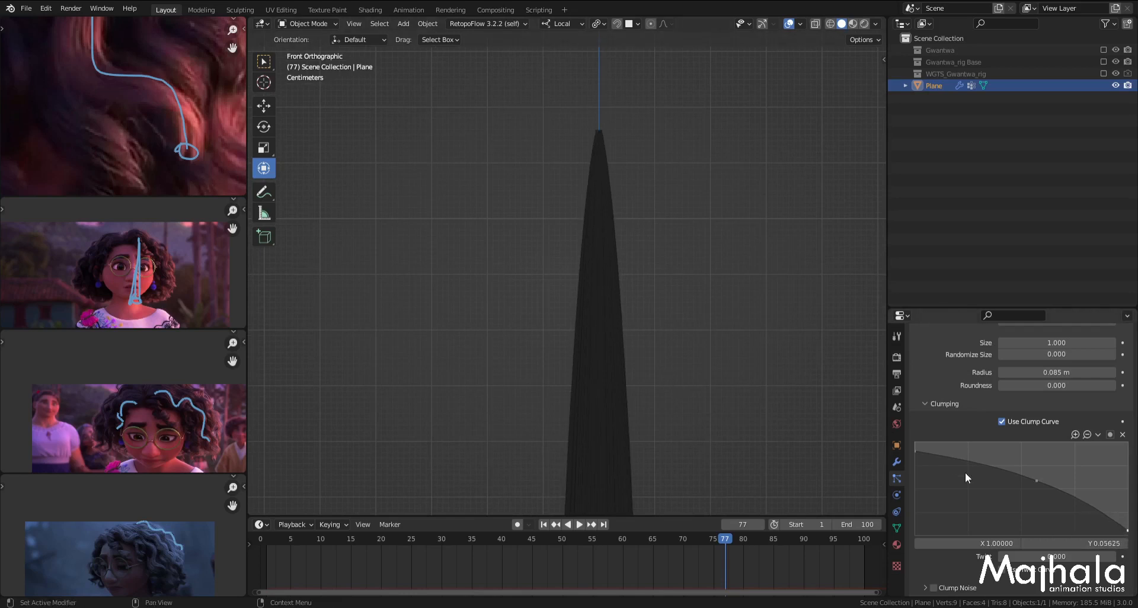
# Step: Move the clump curve's middle point to X 0.5, Y about 0.71 to round out the strand's taper
pyautogui.click(1001, 466)
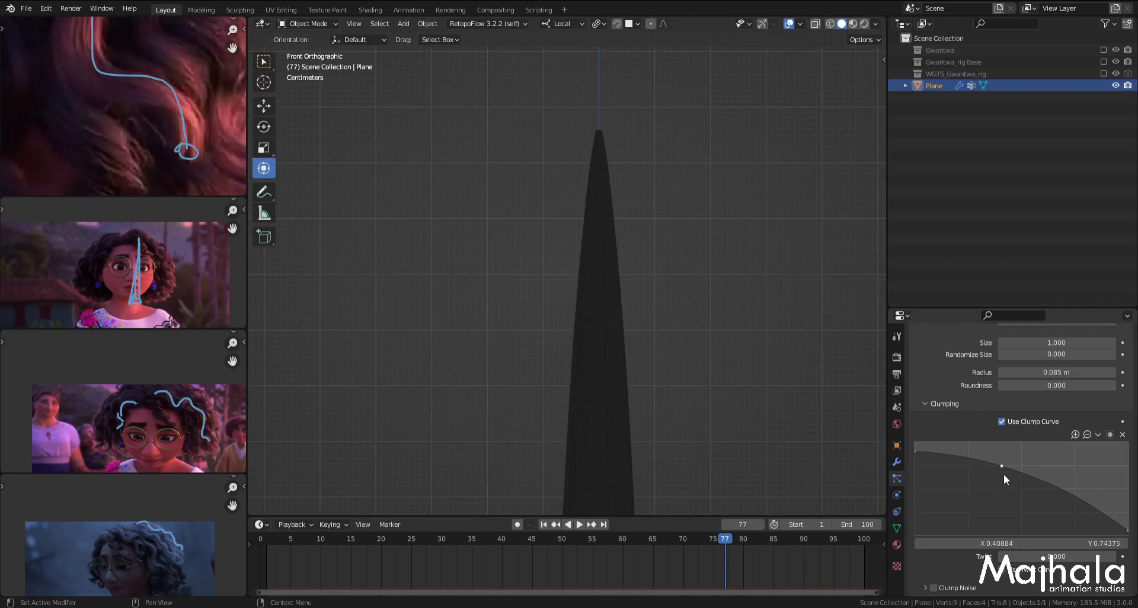
pyautogui.scroll(-2, 1003, 471)
pyautogui.moveTo(1002, 418)
pyautogui.mouseDown()
pyautogui.moveTo(1049, 443)
pyautogui.moveTo(1014, 420)
pyautogui.mouseUp()
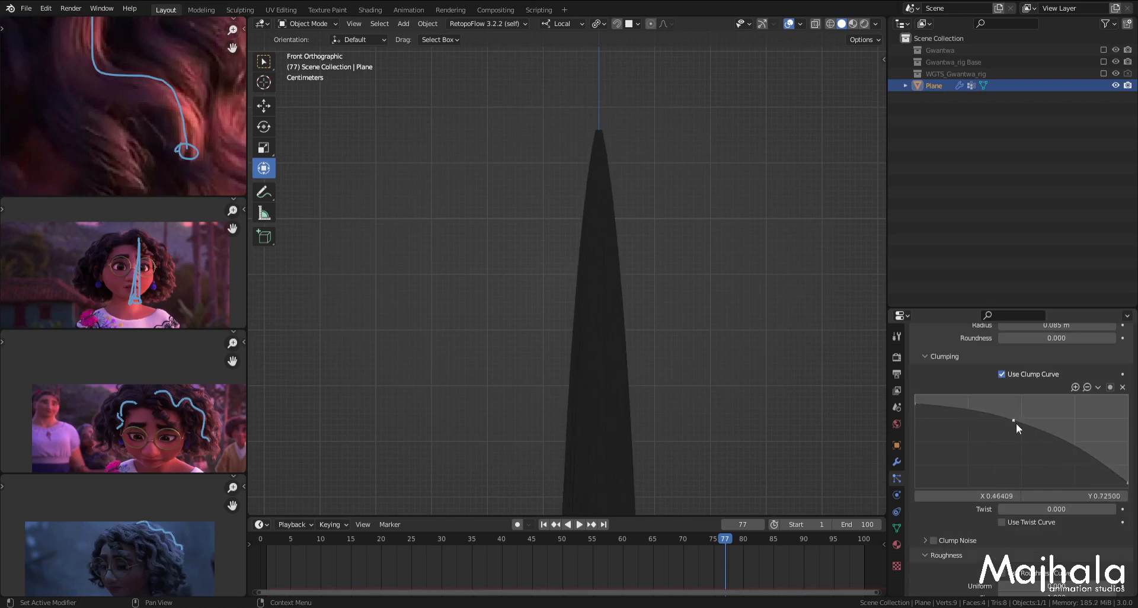
pyautogui.moveTo(1014, 419); pyautogui.dragTo(1021, 419)
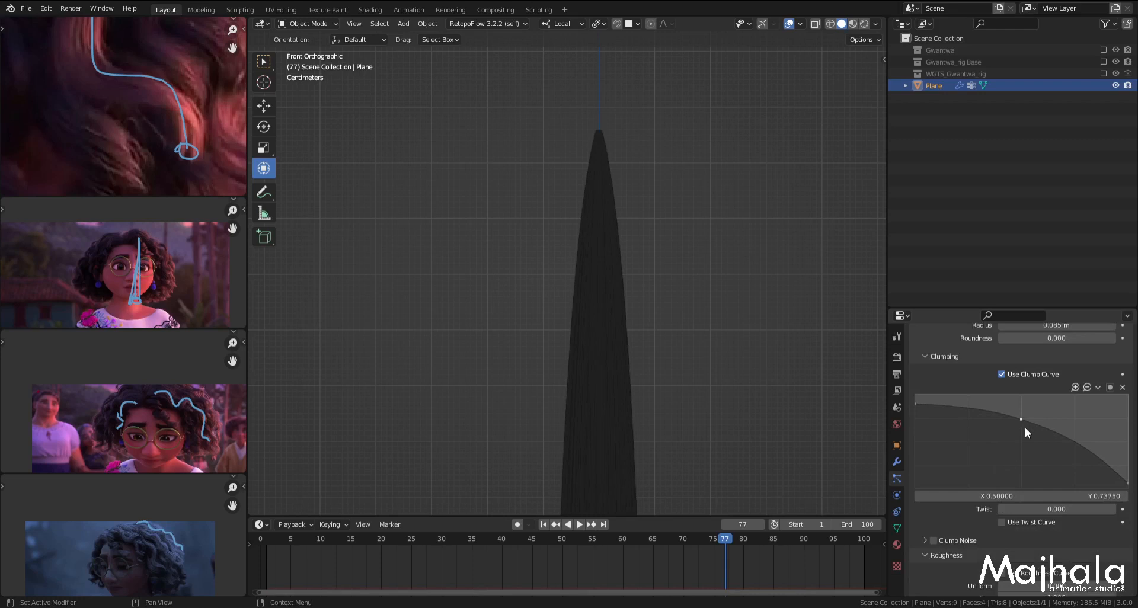
pyautogui.scroll(-3, 413, 264)
pyautogui.scroll(-5, 156, 121)
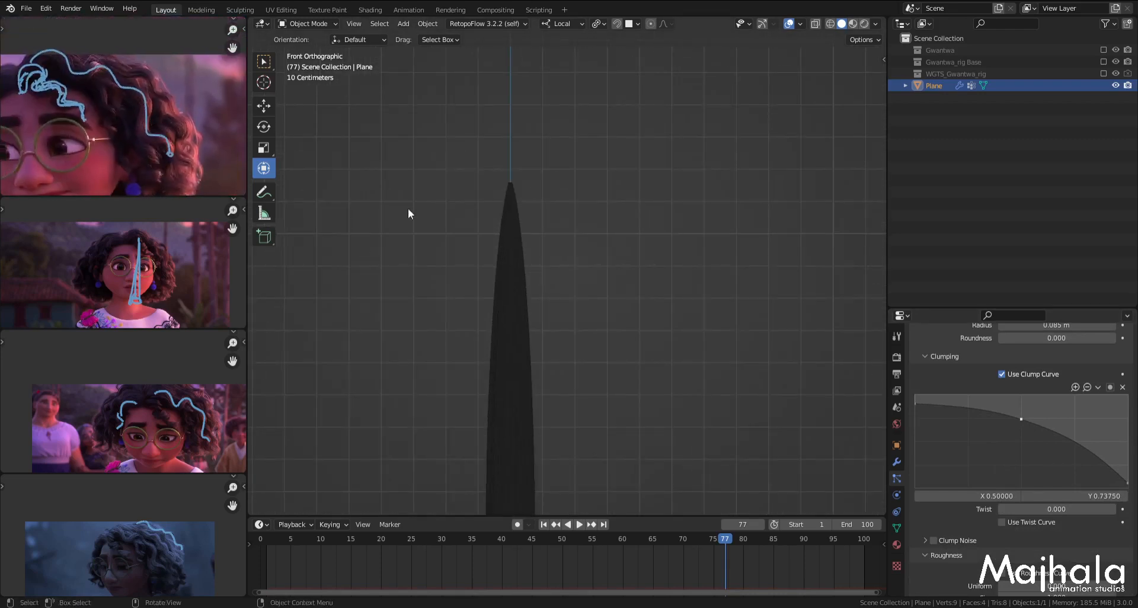
pyautogui.moveTo(1024, 424); pyautogui.dragTo(1023, 427)
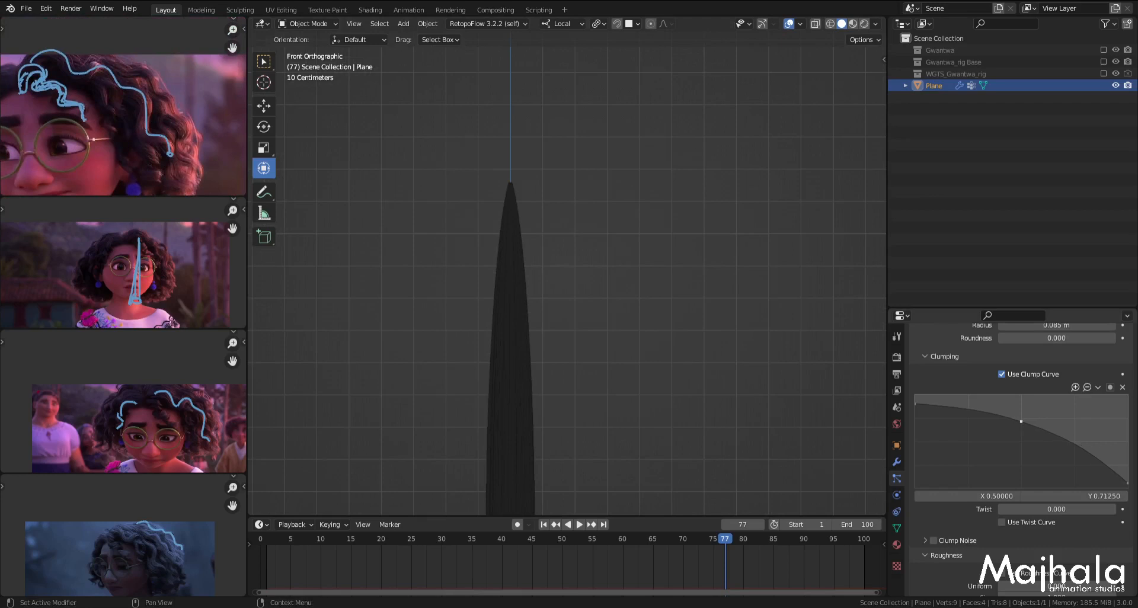
pyautogui.scroll(-2, 616, 351)
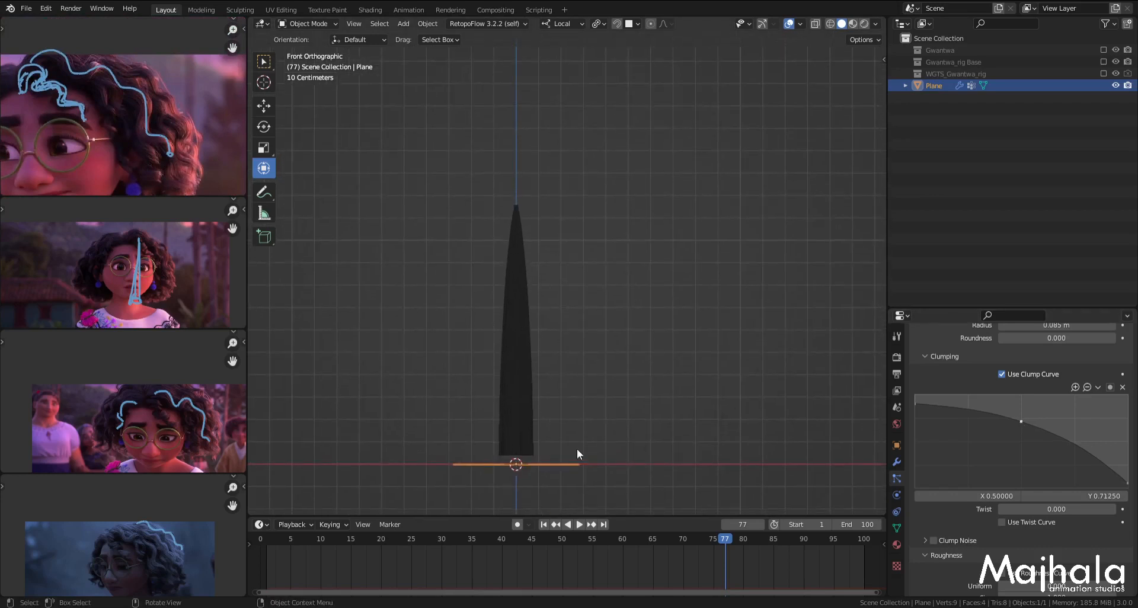
# Step: Switch the twist curve on and off again, and set the child hairs' twist to 1
pyautogui.keyDown('shift'); pyautogui.scroll(-2, 596, 404); pyautogui.keyUp('shift')
pyautogui.scroll(-4, 1035, 440)
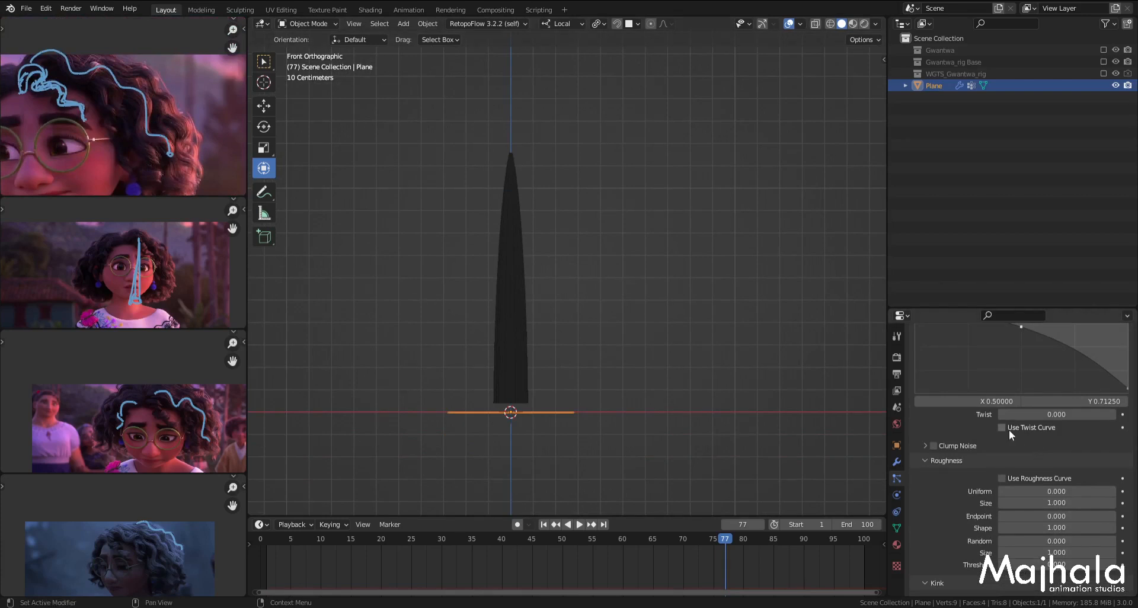
pyautogui.click(1001, 427)
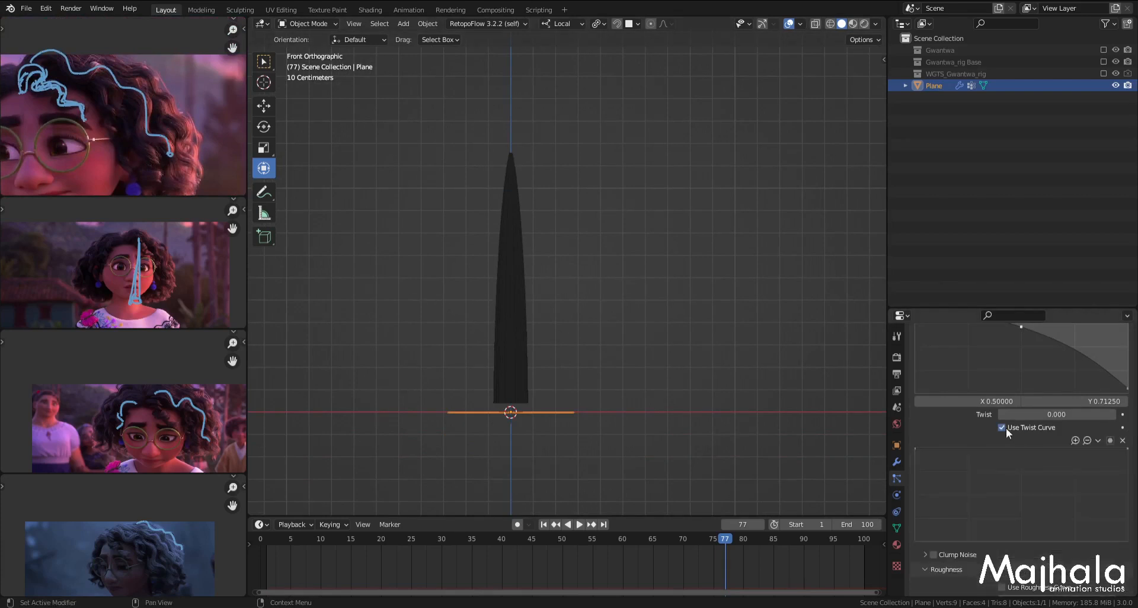
pyautogui.click(1006, 427)
pyautogui.click(1046, 413)
pyautogui.write('1')
pyautogui.press('Return')
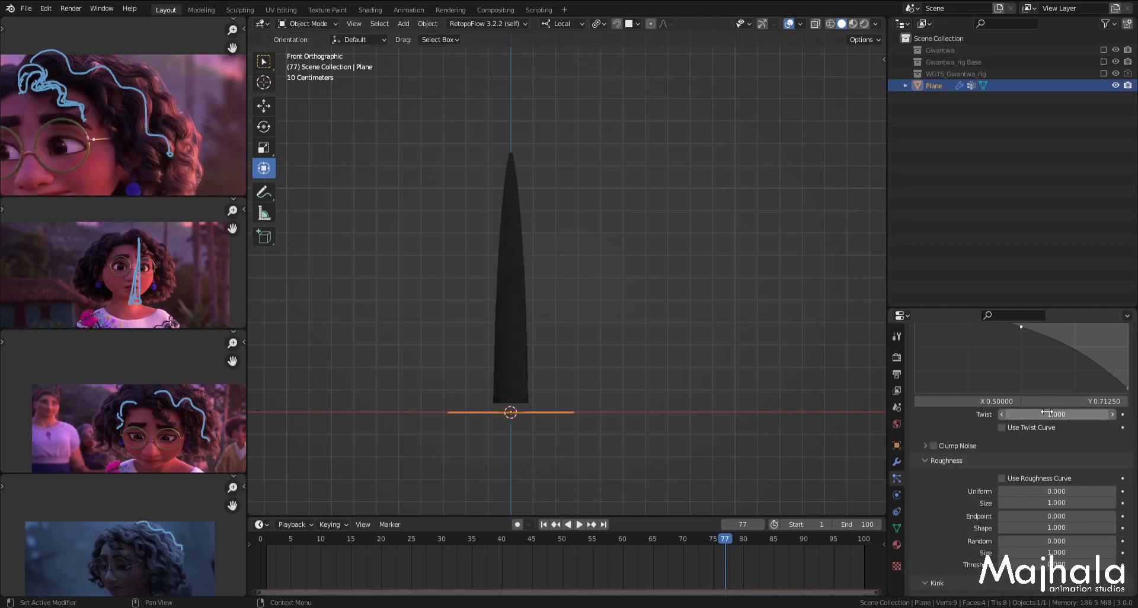
# Step: Examine up close how the twist winds the hairs around the strand
pyautogui.moveTo(516, 308); pyautogui.dragTo(524, 359, button='middle')
pyautogui.scroll(3, 524, 368)
pyautogui.moveTo(530, 396); pyautogui.dragTo(522, 365, button='middle')
pyautogui.press('KP_1')
pyautogui.scroll(2, 516, 315)
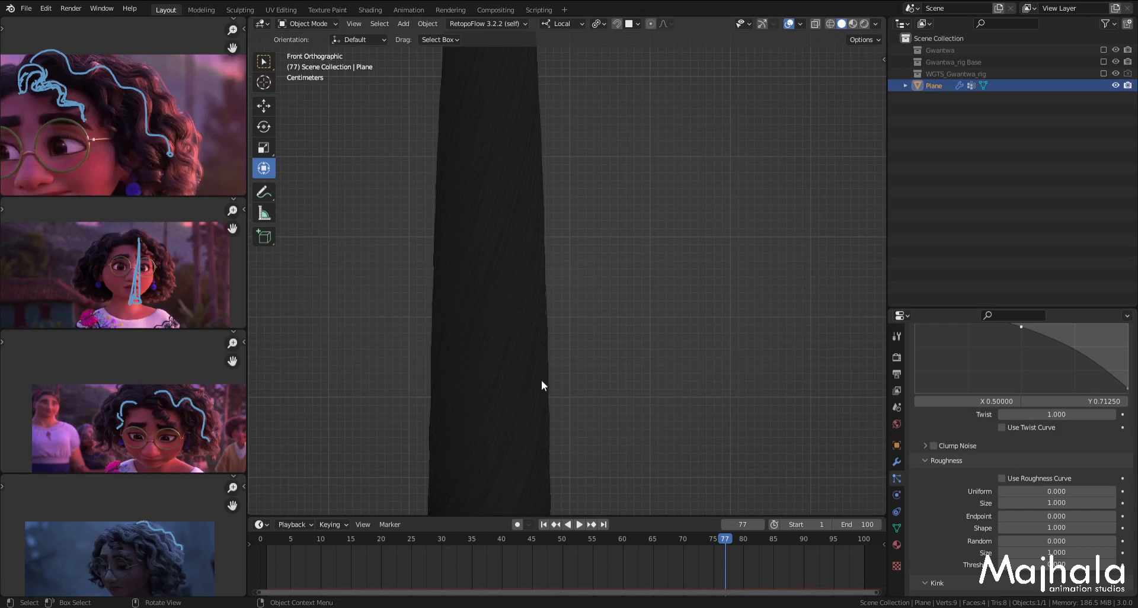
pyautogui.scroll(-3, 541, 381)
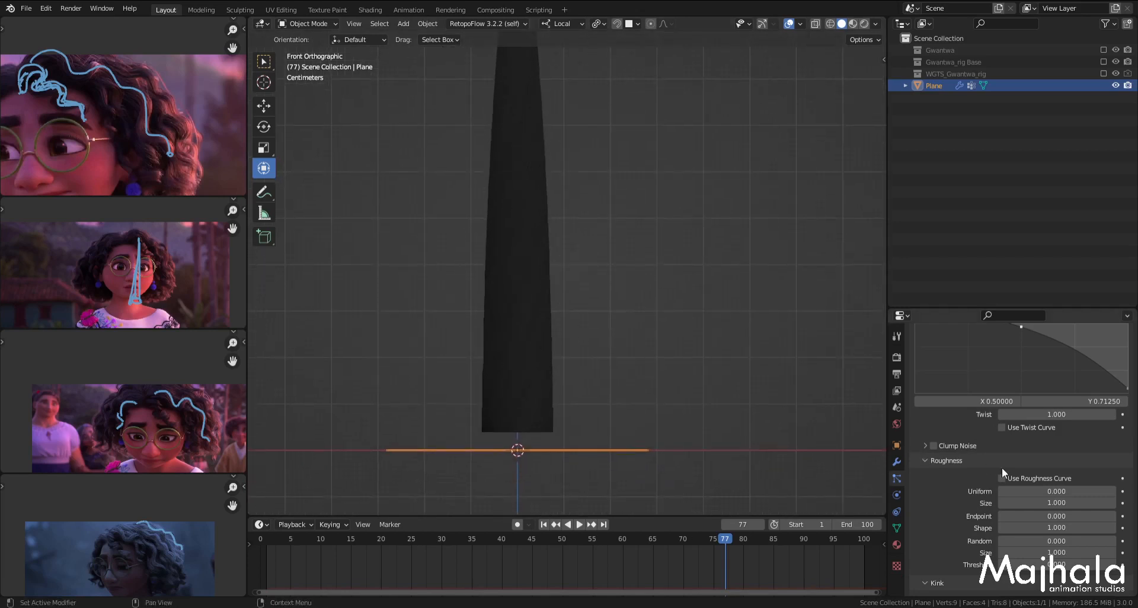
pyautogui.scroll(2, 511, 325)
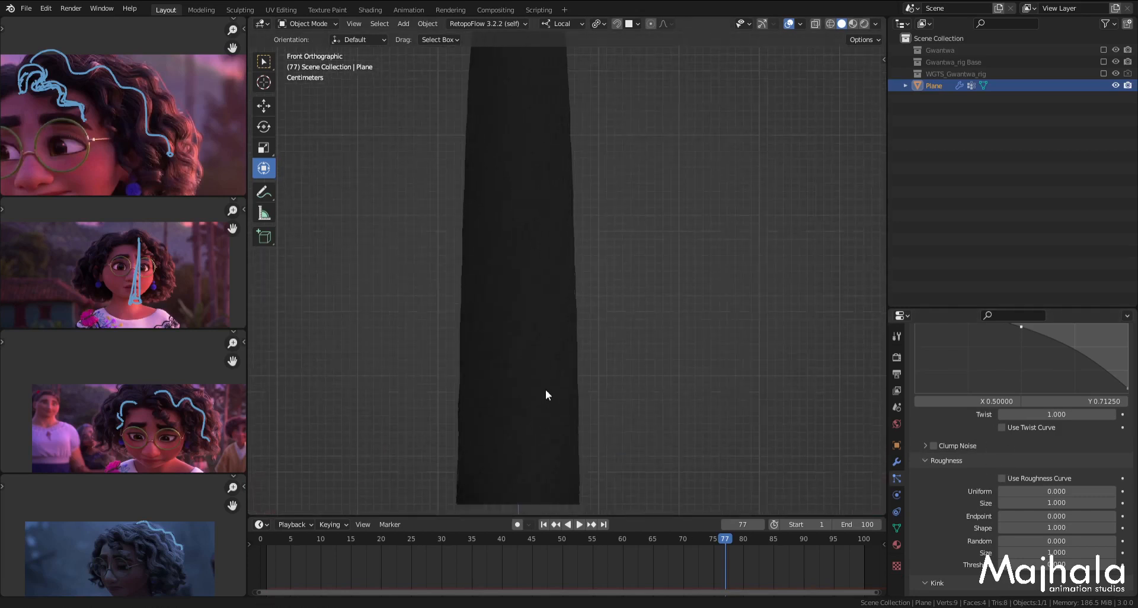
pyautogui.scroll(-1, 546, 389)
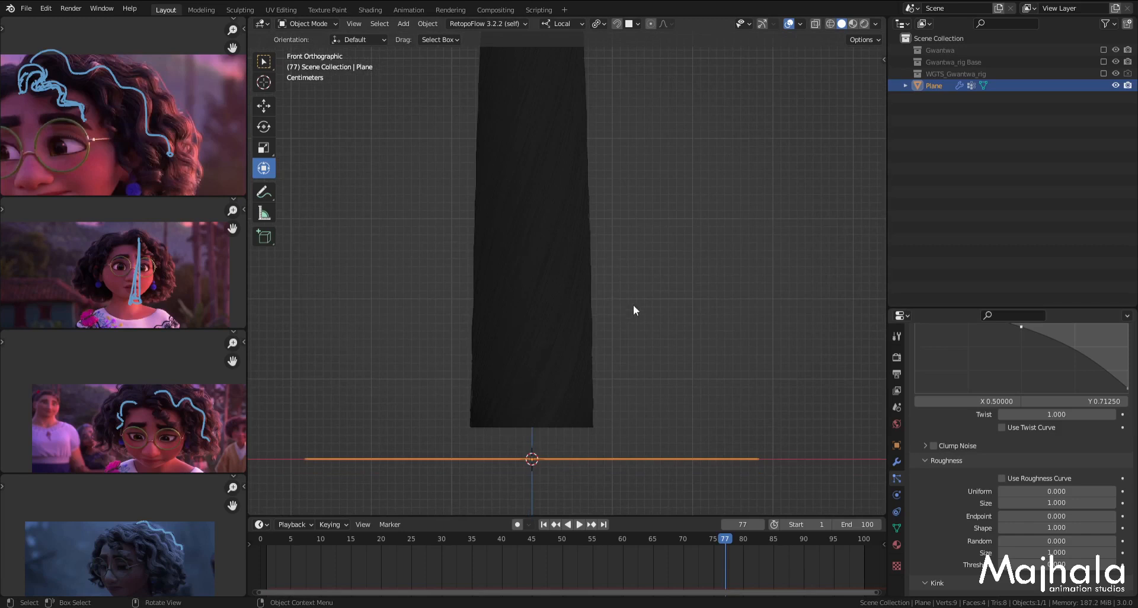
# Step: Make the 3D view's Note annotation layer visible
pyautogui.press('n')
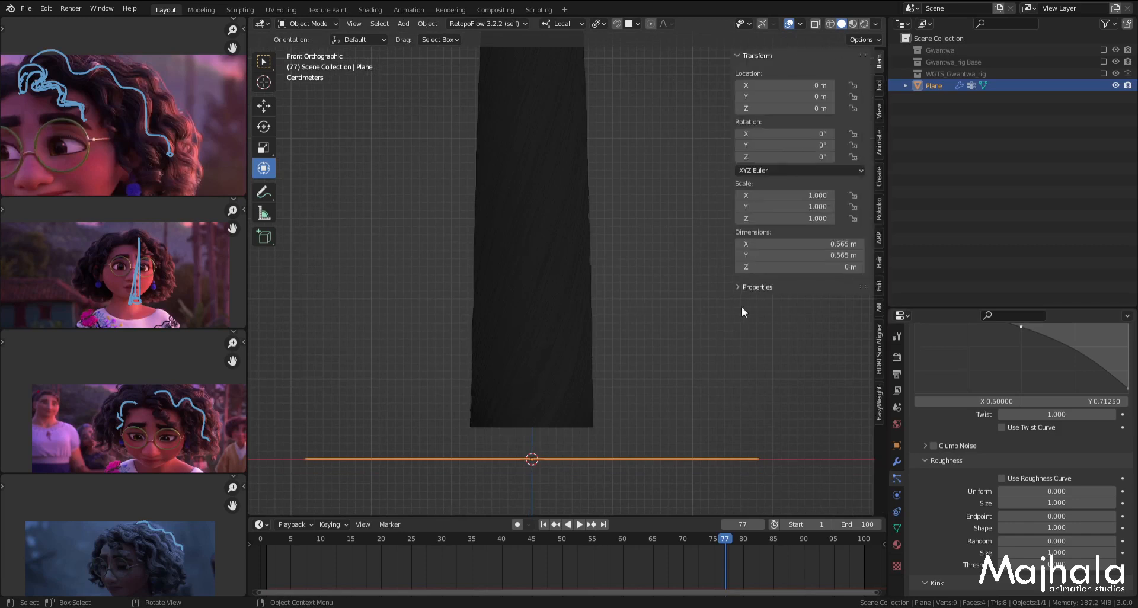
pyautogui.click(879, 110)
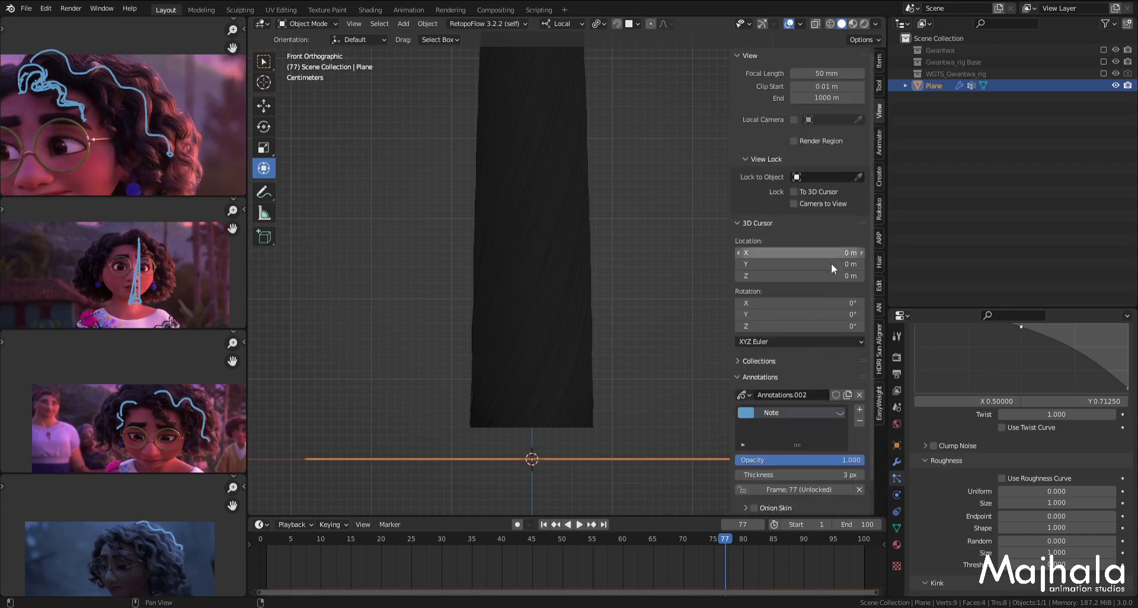
pyautogui.scroll(-2, 858, 226)
pyautogui.click(840, 379)
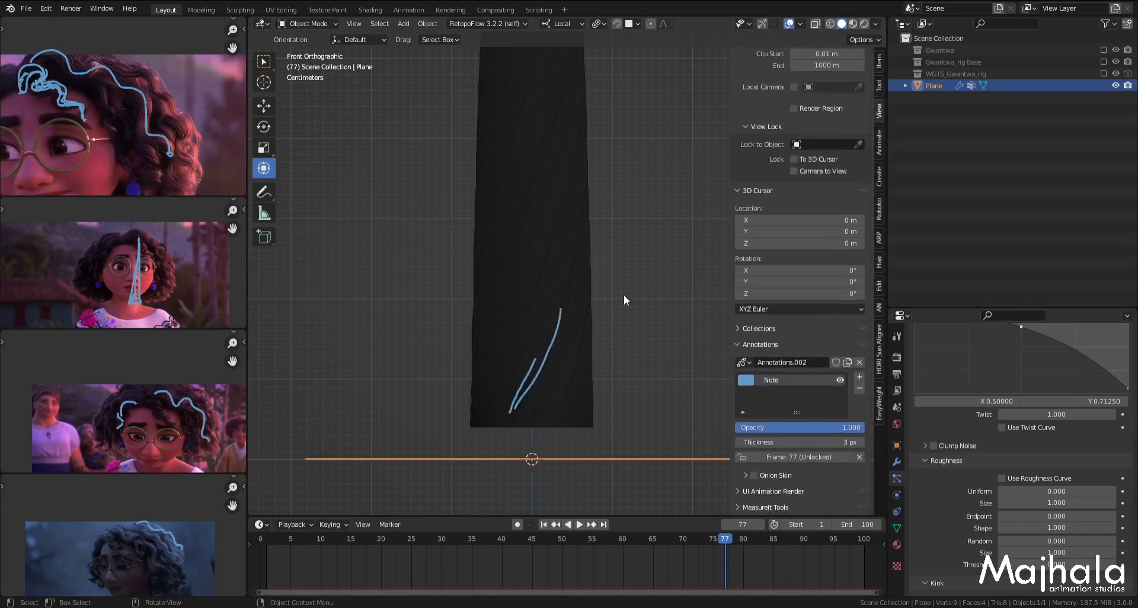
pyautogui.press('n')
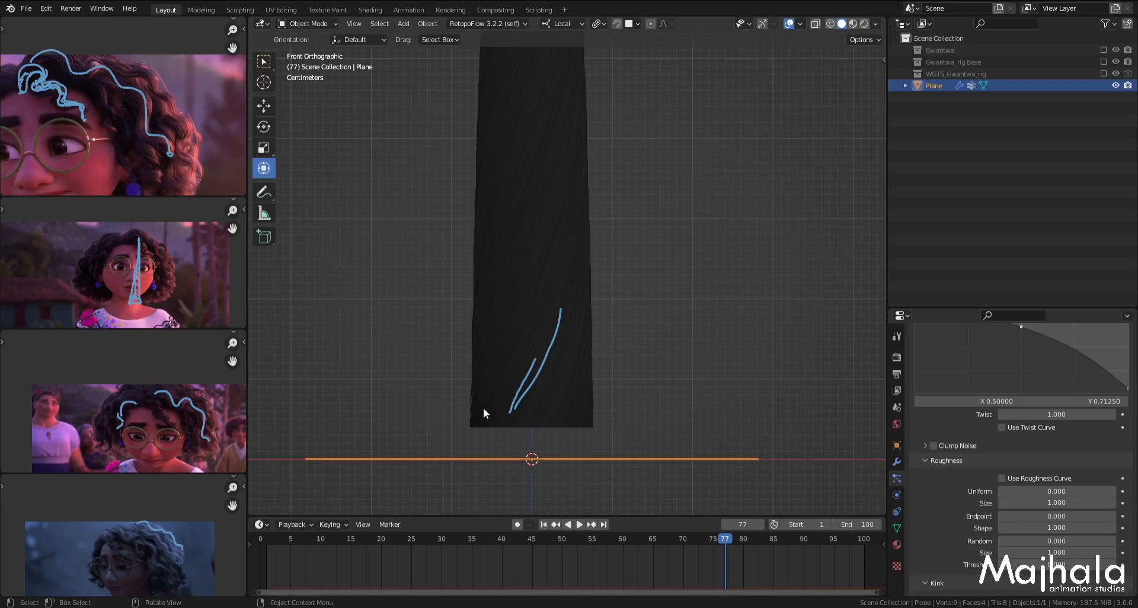
# Step: Annotate the twist direction with several diagonal strokes running up across the lower part of the strand
pyautogui.scroll(2, 483, 409)
pyautogui.moveTo(488, 397)
pyautogui.mouseDown()
pyautogui.moveTo(549, 280)
pyautogui.moveTo(612, 93)
pyautogui.mouseUp()
pyautogui.scroll(-3, 597, 183)
pyautogui.keyDown('shift'); pyautogui.moveTo(621, 214); pyautogui.dragTo(604, 334, button='middle'); pyautogui.keyUp('shift')
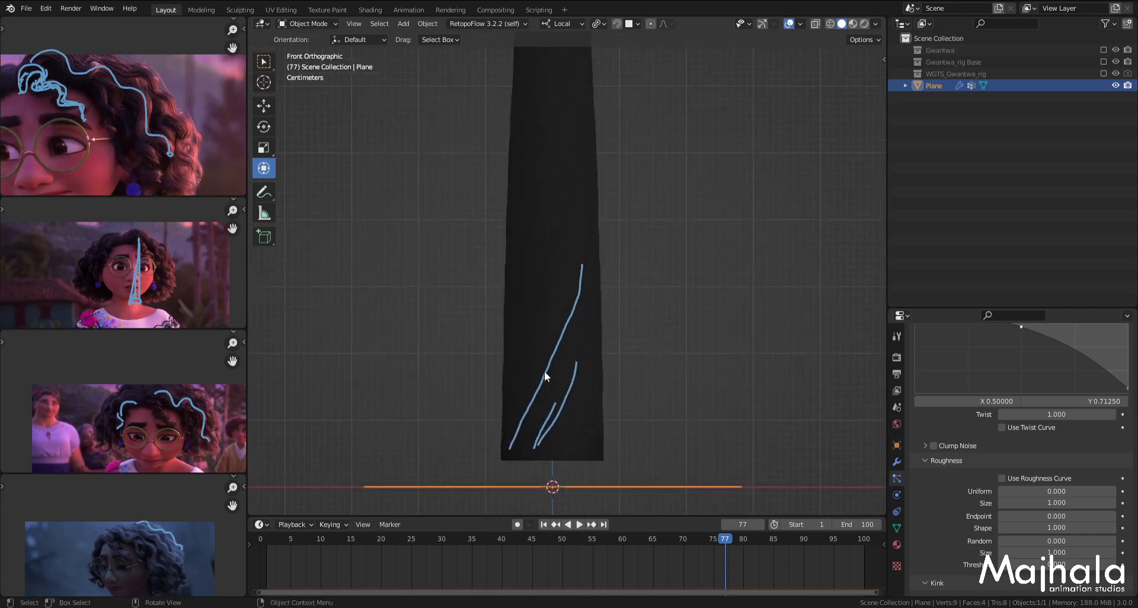
pyautogui.moveTo(513, 387)
pyautogui.mouseDown()
pyautogui.moveTo(579, 248)
pyautogui.moveTo(586, 162)
pyautogui.mouseUp()
pyautogui.moveTo(513, 323); pyautogui.dragTo(573, 146)
pyautogui.moveTo(563, 451); pyautogui.dragTo(594, 374)
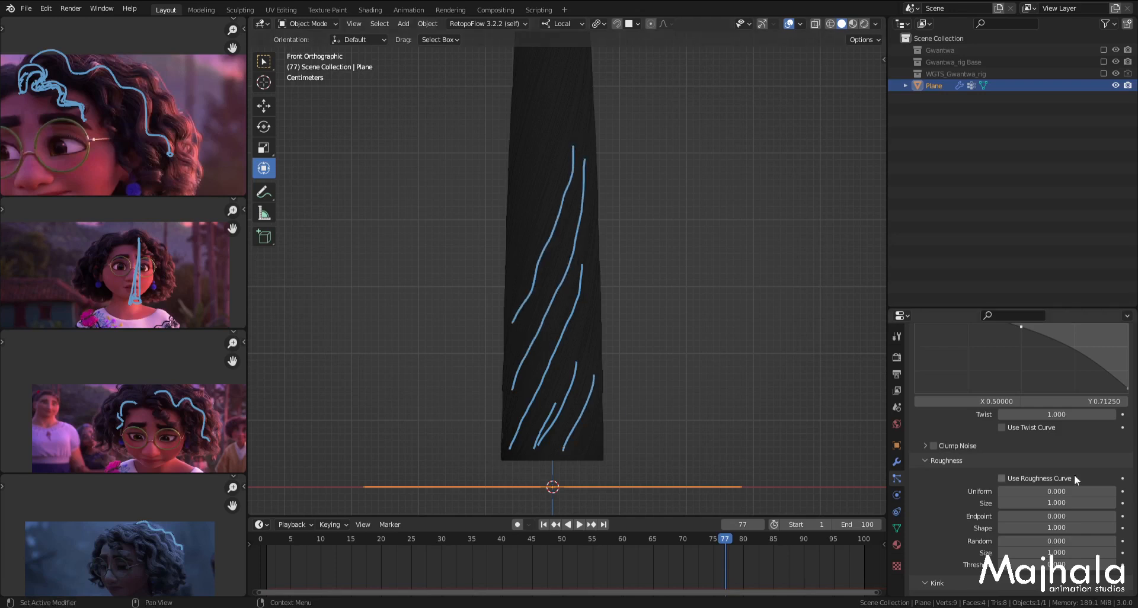
# Step: Set the child hairs' twist to 0 and annotate the straight hair direction with vertical strokes on the strand
pyautogui.click(1049, 415)
pyautogui.write('0')
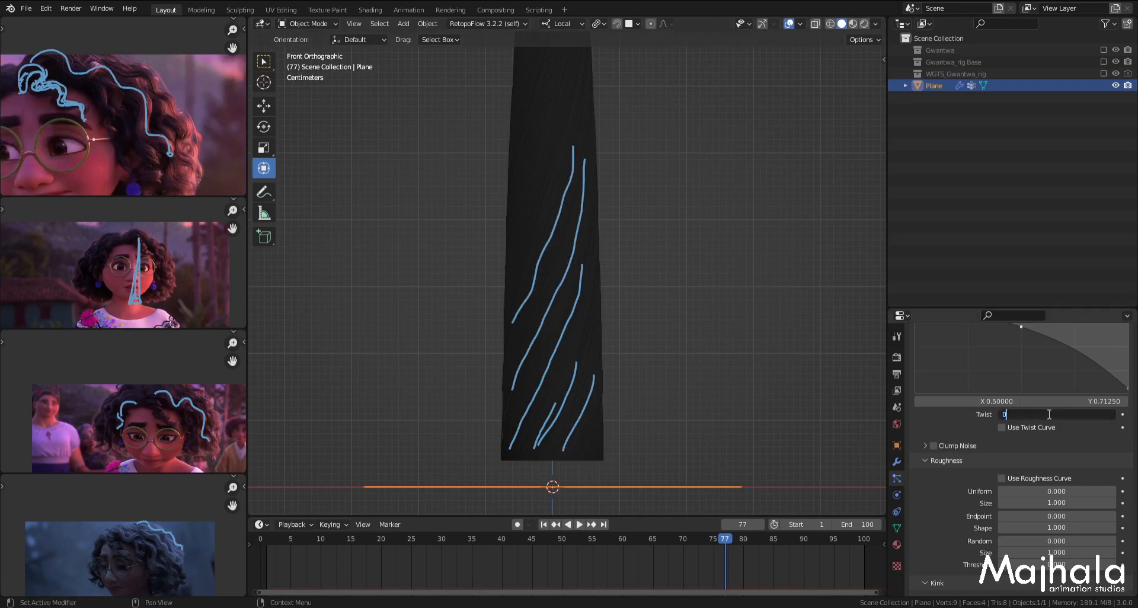
pyautogui.press('Return')
pyautogui.moveTo(521, 146)
pyautogui.mouseDown()
pyautogui.moveTo(523, 253)
pyautogui.moveTo(543, 210)
pyautogui.mouseUp()
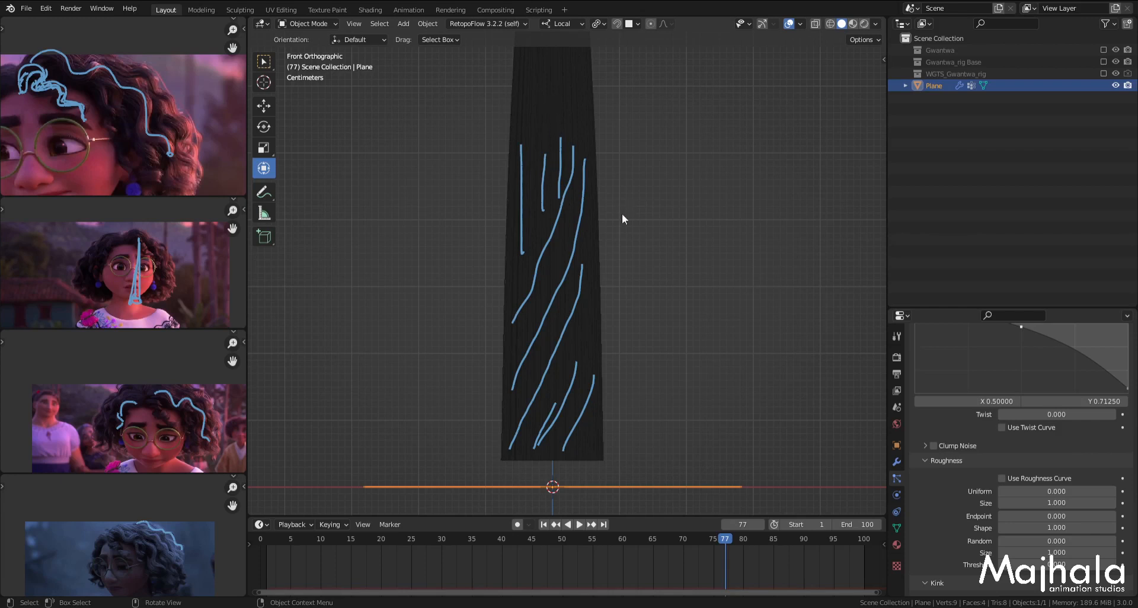
# Step: Set the child hairs' twist to 0.5 and erase all annotation strokes over the strand
pyautogui.click(1058, 415)
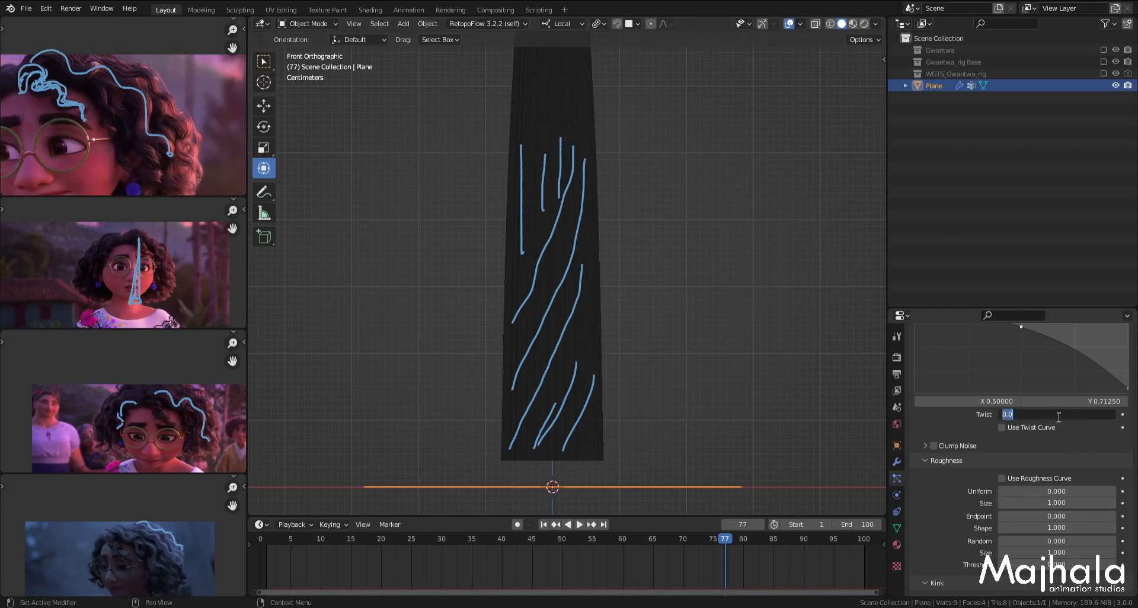
pyautogui.write('0.5')
pyautogui.press('Return')
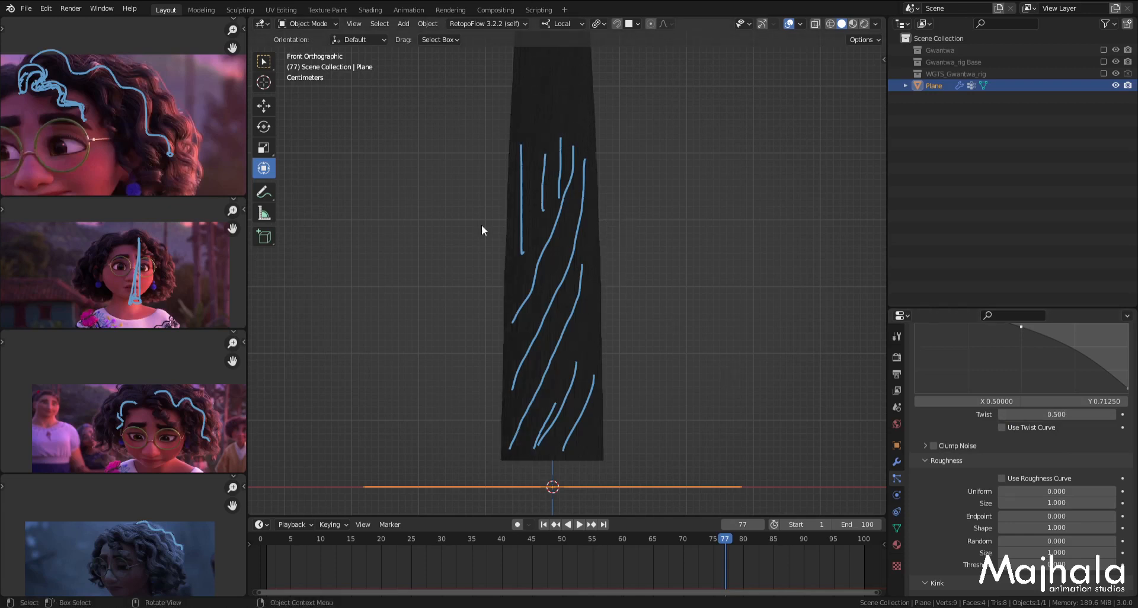
pyautogui.moveTo(596, 209)
pyautogui.mouseDown(button='right')
pyautogui.moveTo(546, 221)
pyautogui.moveTo(564, 132)
pyautogui.moveTo(515, 246)
pyautogui.moveTo(536, 277)
pyautogui.moveTo(541, 257)
pyautogui.moveTo(528, 373)
pyautogui.moveTo(543, 440)
pyautogui.moveTo(537, 396)
pyautogui.mouseUp(button='right')
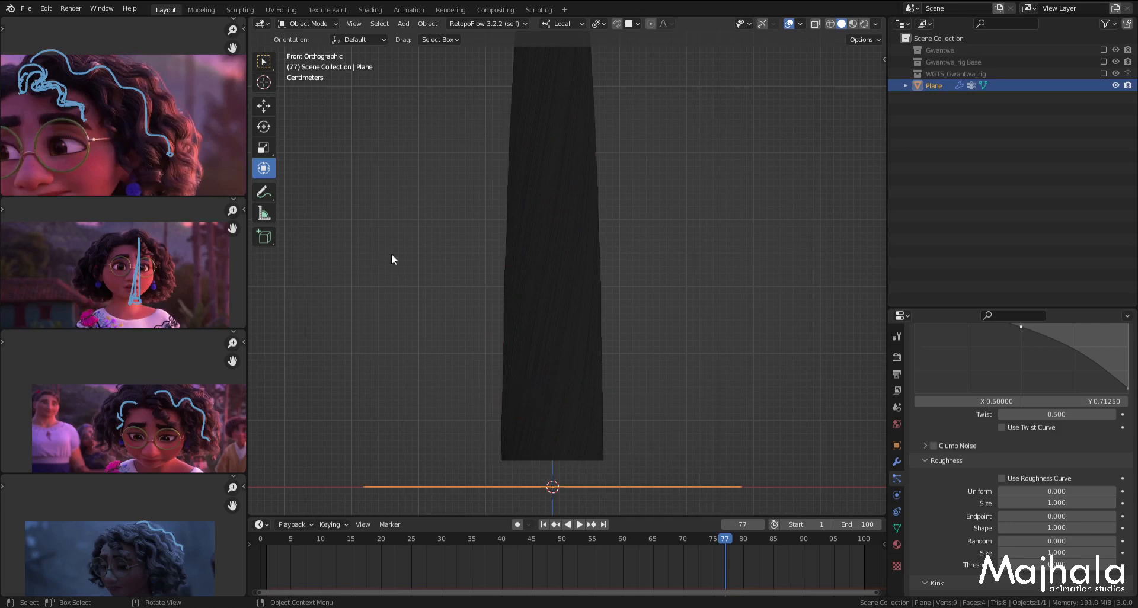
# Step: Activate the Move tool, check the strand in perspective and front view, and enable the twist curve for the child hairs
pyautogui.click(272, 104)
pyautogui.moveTo(693, 358); pyautogui.dragTo(609, 237, button='middle')
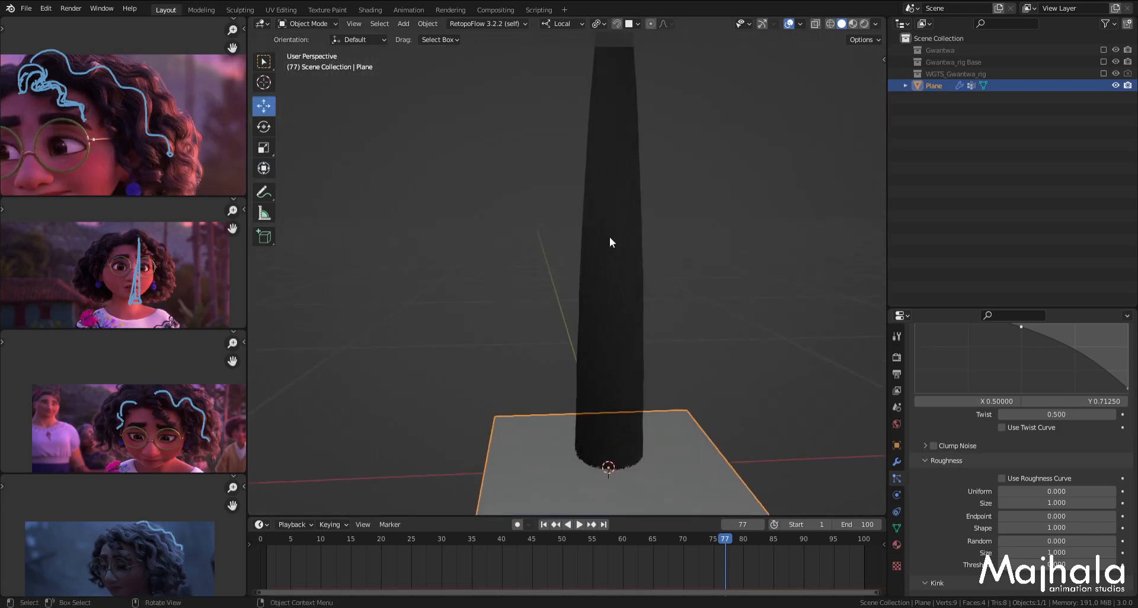
pyautogui.press('KP_1')
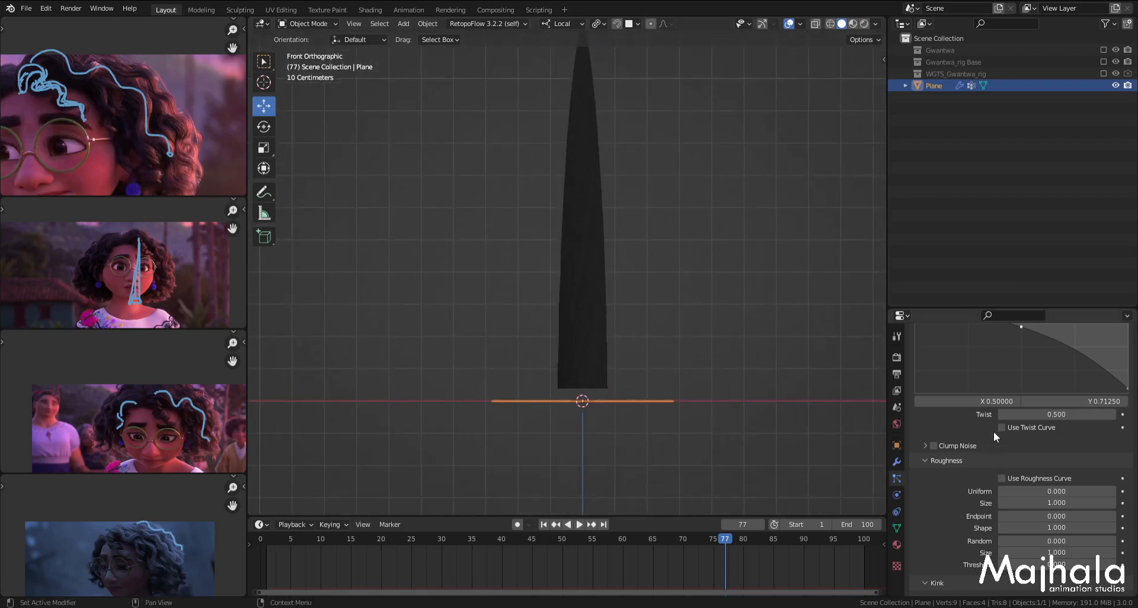
pyautogui.click(1002, 428)
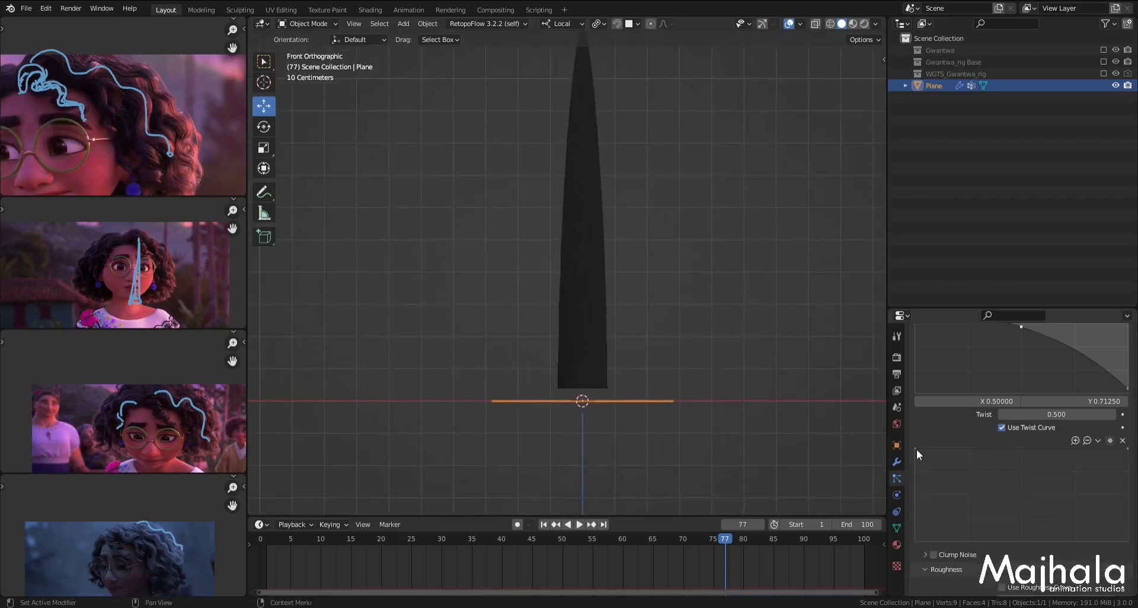
# Step: Bow the twist curve outward, lowering its end to Y 0.075 and adding points at about X 0.57, Y 0.80 and near the end
pyautogui.moveTo(916, 450); pyautogui.dragTo(916, 451)
pyautogui.moveTo(1127, 449); pyautogui.dragTo(1127, 535)
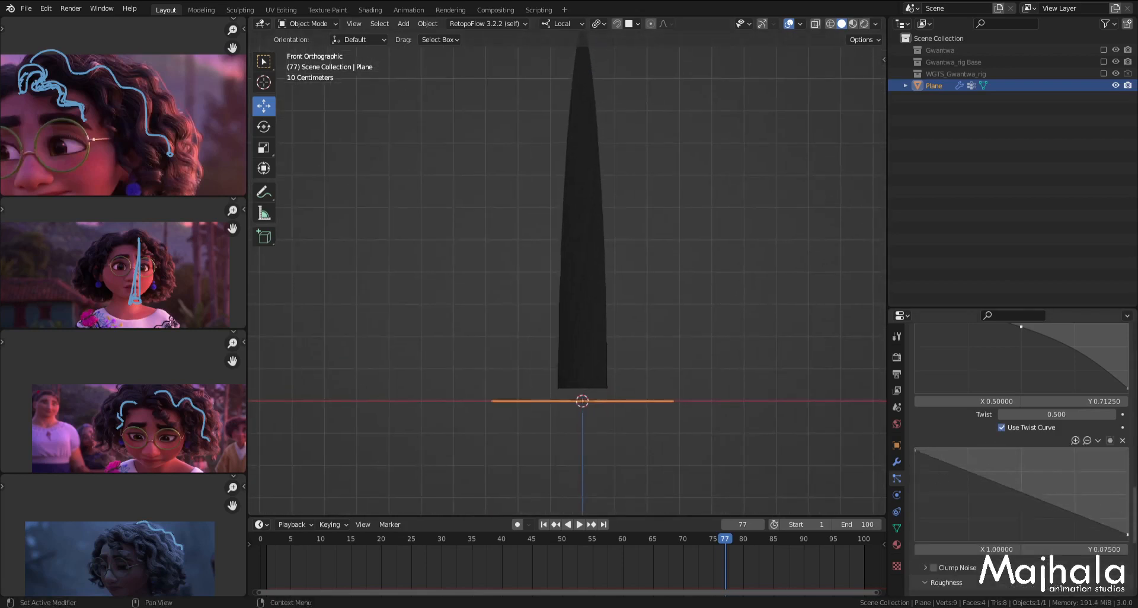
pyautogui.scroll(2, 579, 254)
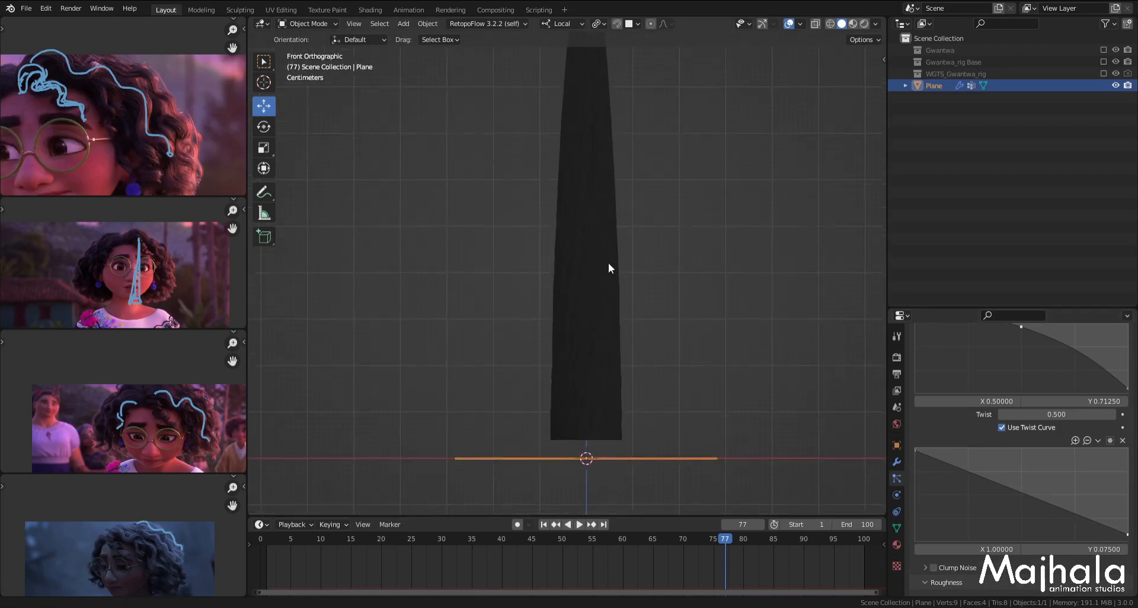
pyautogui.moveTo(1033, 496); pyautogui.dragTo(1036, 487)
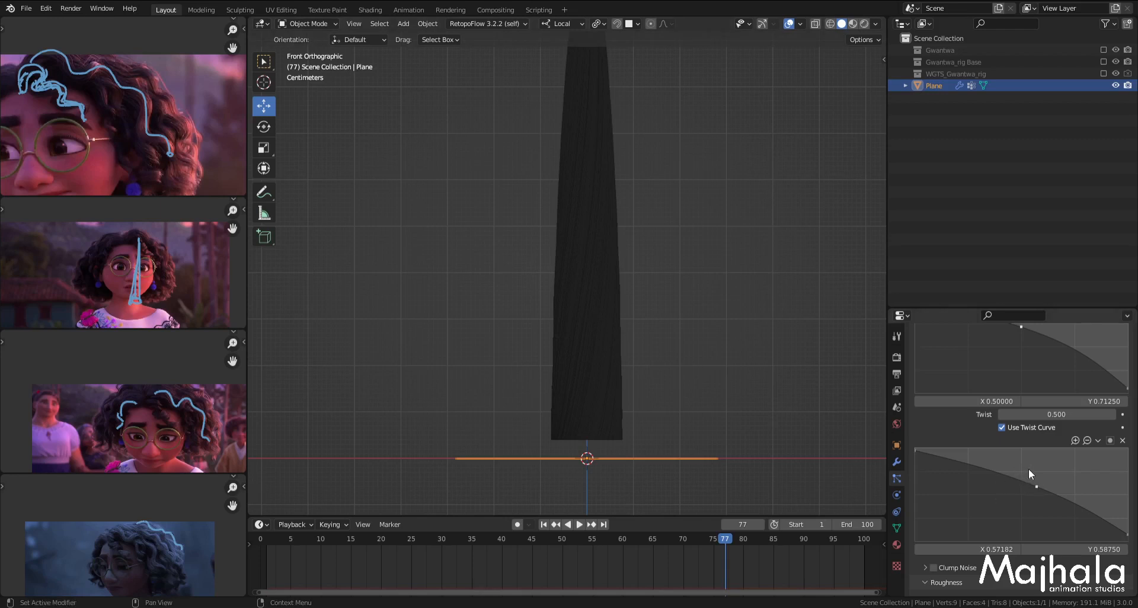
pyautogui.moveTo(1036, 483); pyautogui.dragTo(1069, 483)
pyautogui.scroll(-1, 623, 314)
pyautogui.keyDown('shift'); pyautogui.moveTo(624, 313); pyautogui.dragTo(617, 386, button='middle'); pyautogui.keyUp('shift')
pyautogui.moveTo(1086, 493); pyautogui.dragTo(1037, 466)
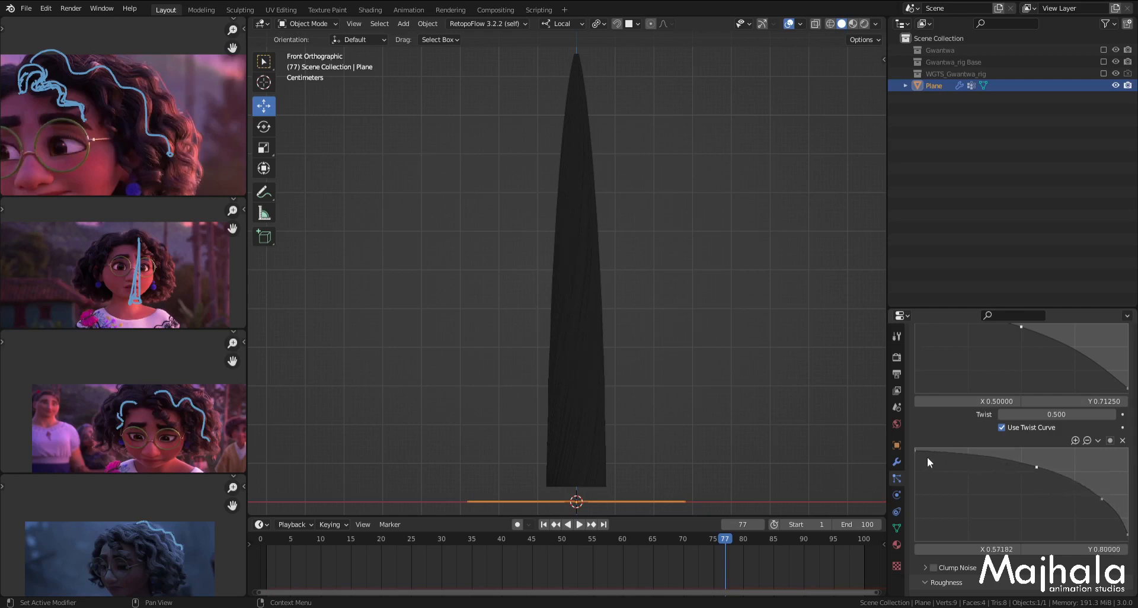
# Step: Lower the twist curve's start point to about Y 0.64 and raise the point near its end to about Y 0.56
pyautogui.moveTo(917, 449); pyautogui.dragTo(918, 528)
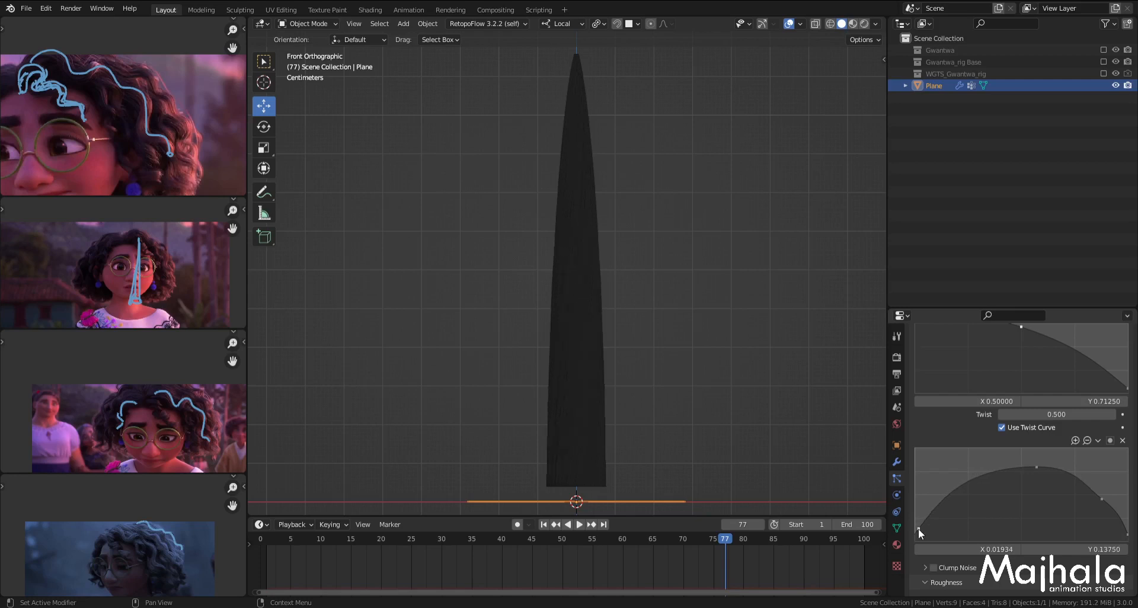
pyautogui.moveTo(918, 529); pyautogui.dragTo(915, 481)
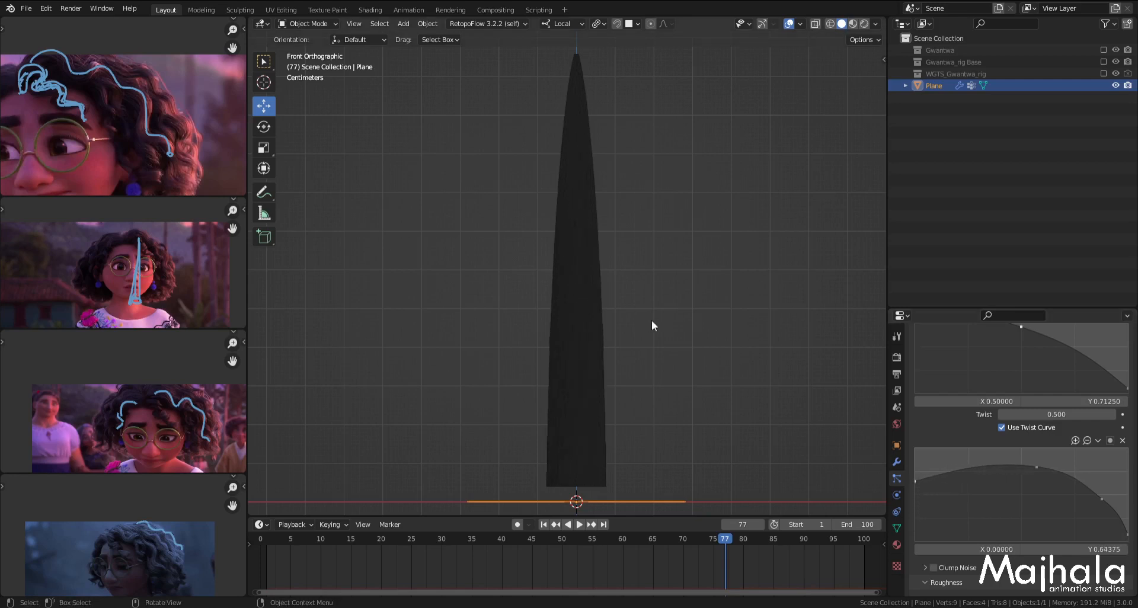
pyautogui.moveTo(1103, 498); pyautogui.dragTo(1103, 489)
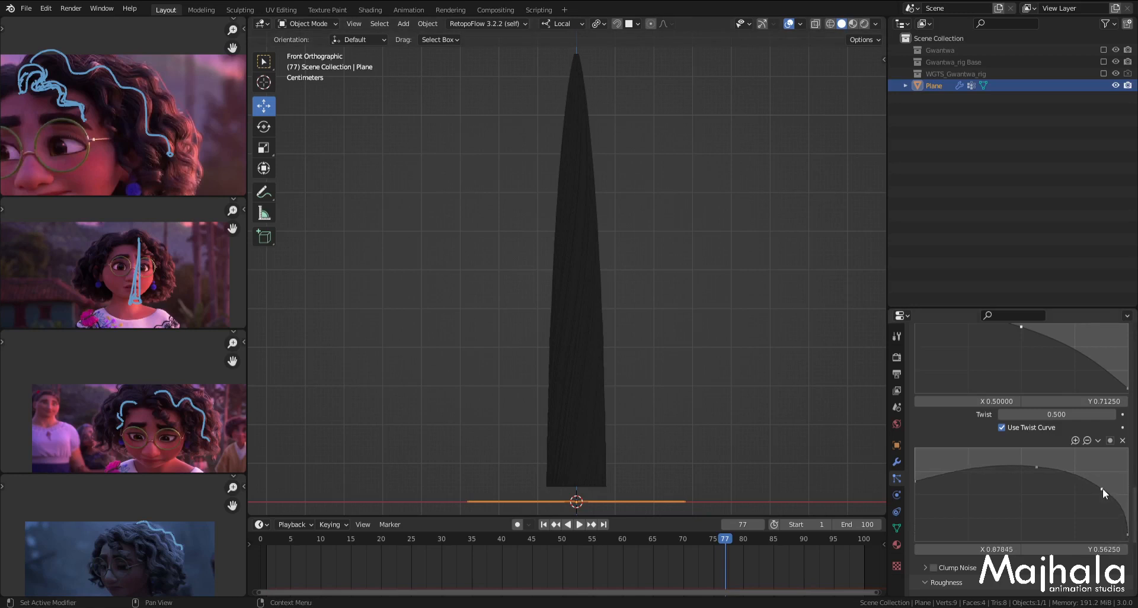
# Step: Set the child hairs' kink type to Curl and reduce its amplitude to 0.03 m
pyautogui.scroll(-7, 1063, 498)
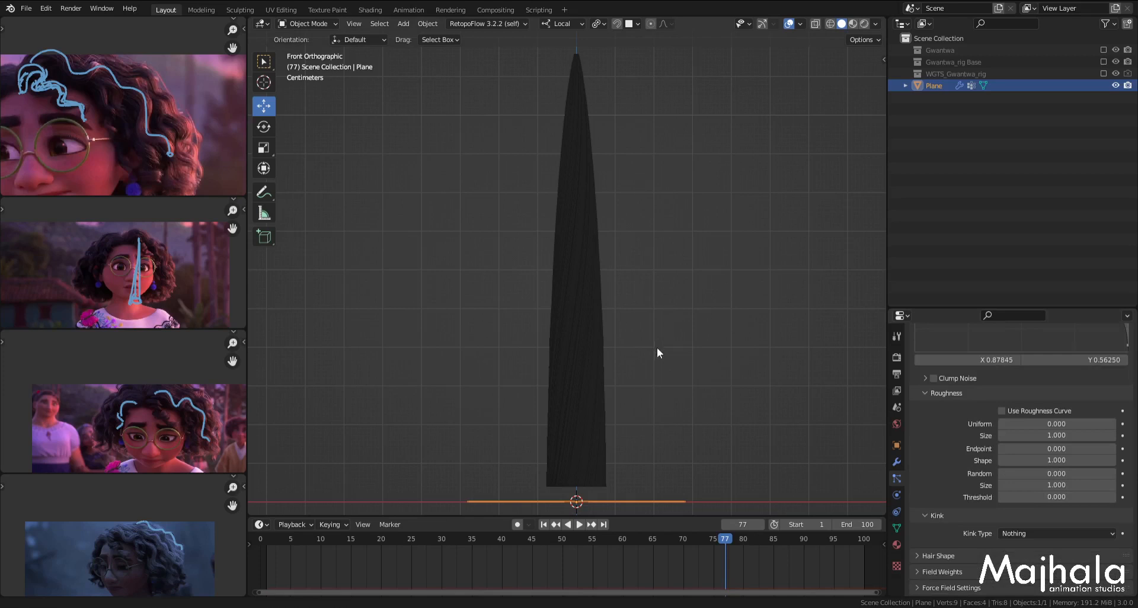
pyautogui.keyDown('shift'); pyautogui.moveTo(656, 351); pyautogui.dragTo(656, 336, button='middle'); pyautogui.keyUp('shift')
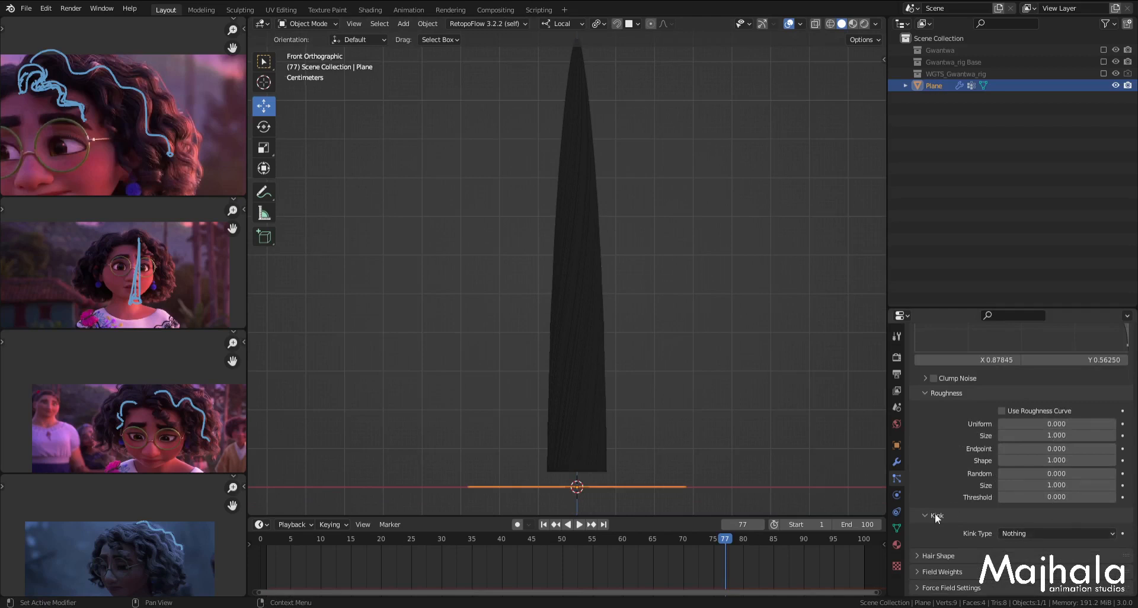
pyautogui.scroll(-2, 948, 509)
pyautogui.click(1040, 483)
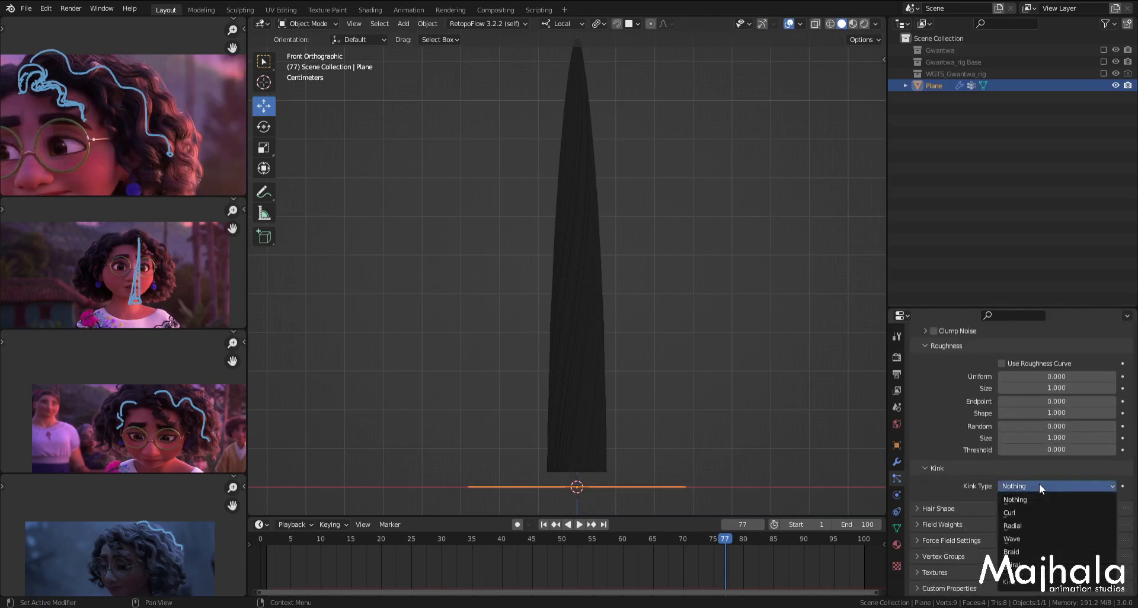
pyautogui.click(1032, 510)
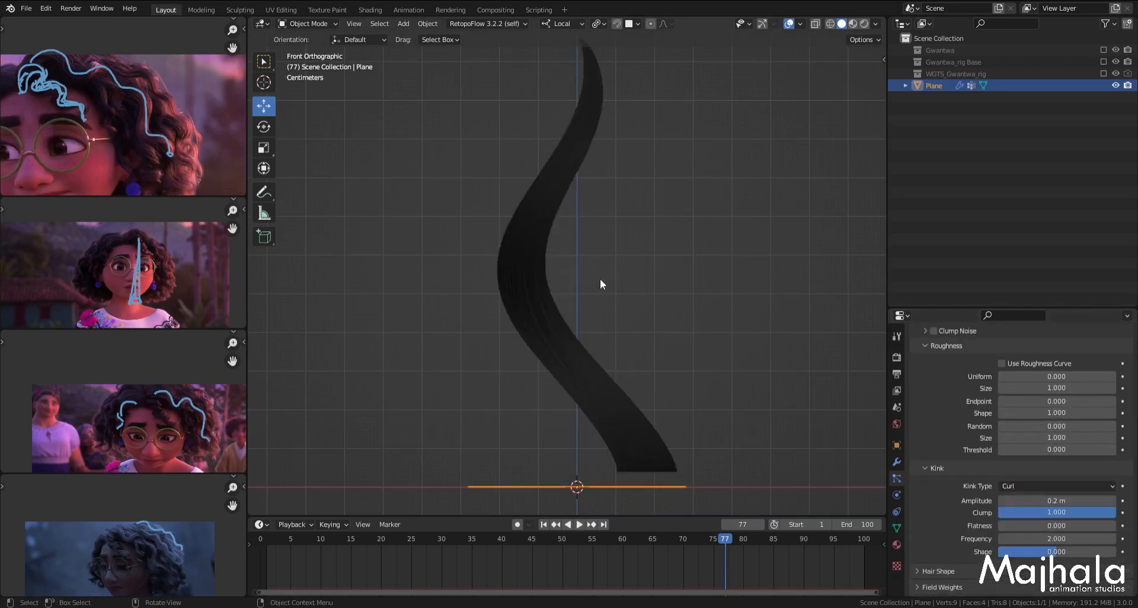
pyautogui.scroll(-3, 631, 265)
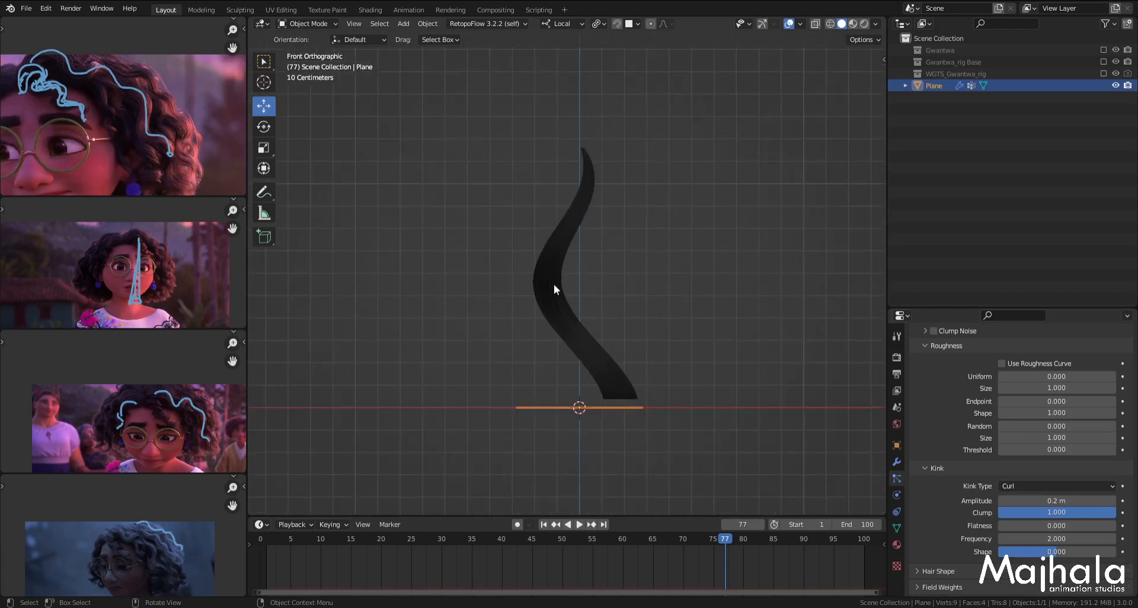
pyautogui.keyDown('shift'); pyautogui.moveTo(592, 290); pyautogui.dragTo(602, 281, button='middle'); pyautogui.keyUp('shift')
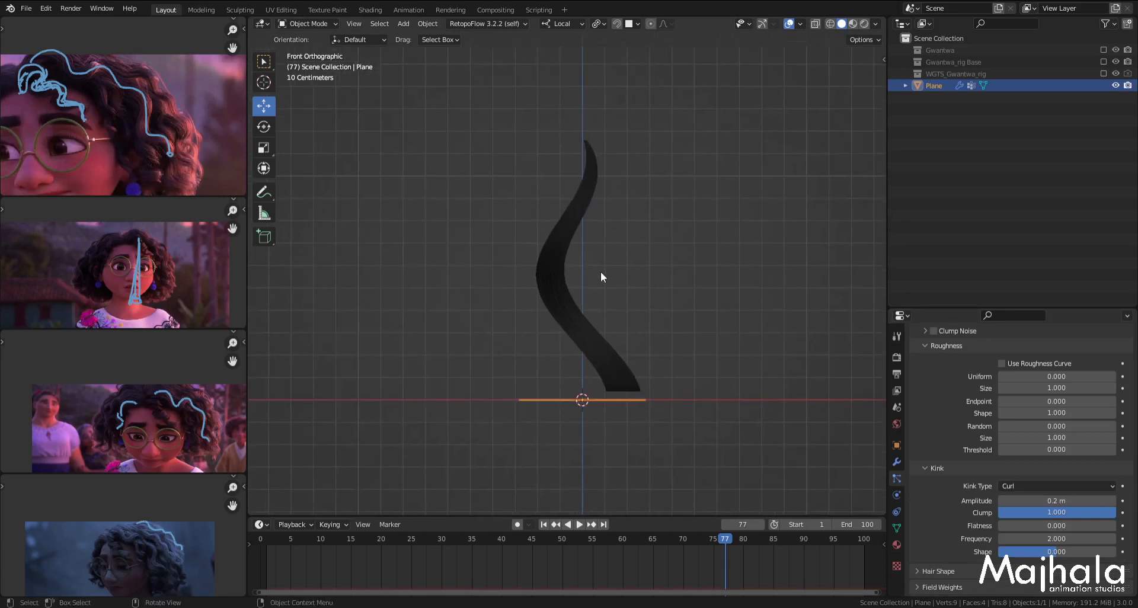
pyautogui.scroll(3, 582, 320)
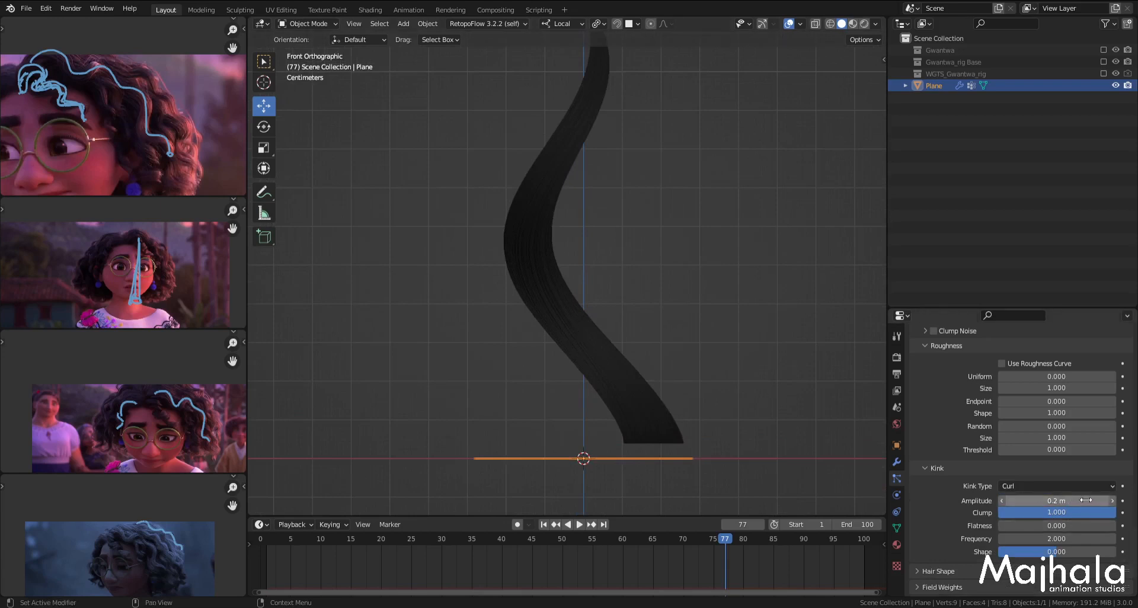
pyautogui.moveTo(1070, 499); pyautogui.dragTo(964, 500)
pyautogui.scroll(-3, 593, 297)
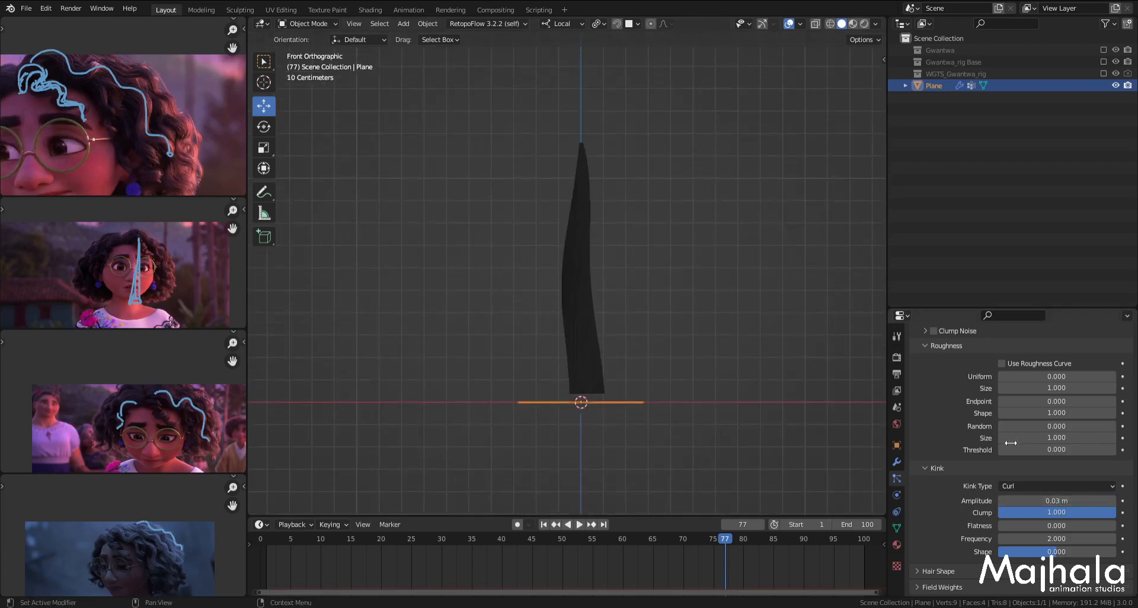
# Step: Set the curl kink's frequency to 15 and check the strand from an angle and in front view
pyautogui.click(1056, 538)
pyautogui.write('2.0')
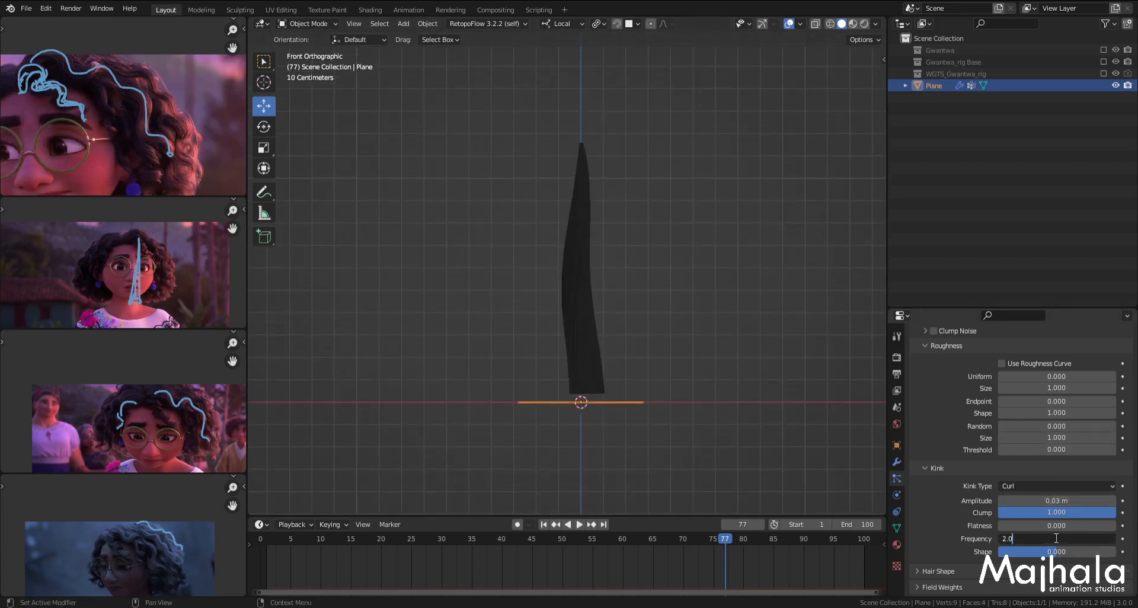
pyautogui.press('BackSpace')
pyautogui.press('BackSpace')
pyautogui.press('BackSpace')
pyautogui.write('15')
pyautogui.press('Return')
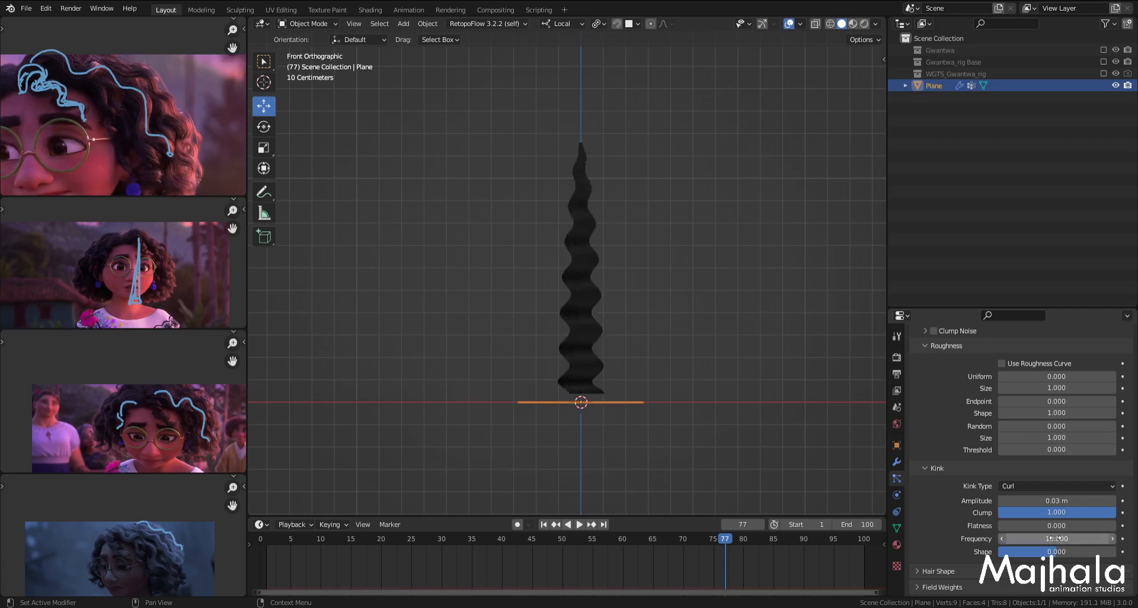
pyautogui.moveTo(560, 333); pyautogui.dragTo(554, 234, button='middle')
pyautogui.scroll(-3, 557, 237)
pyautogui.press('KP_1')
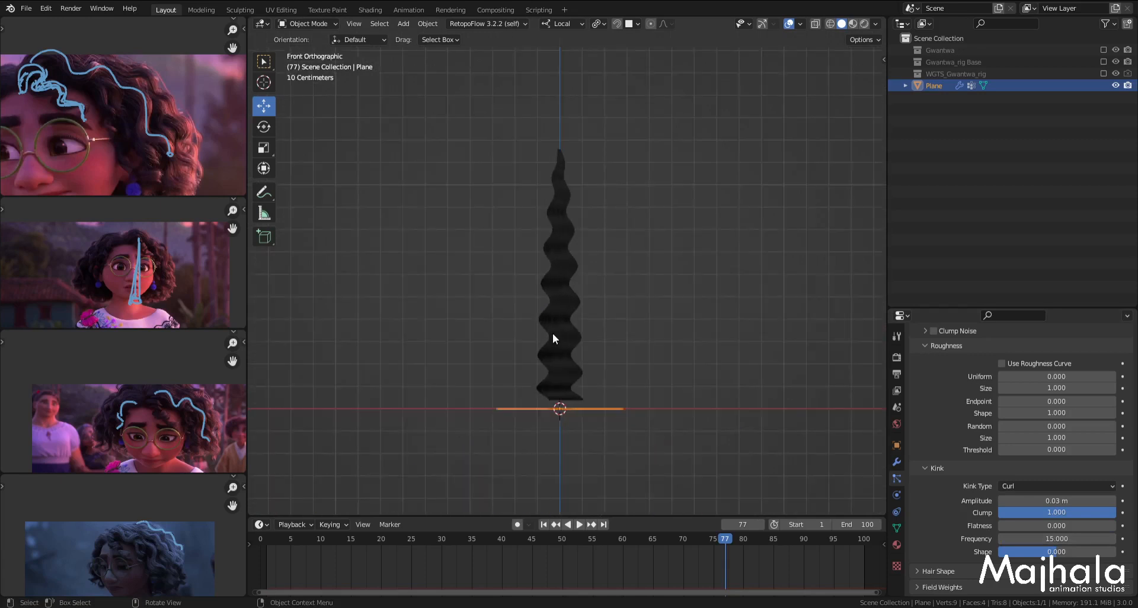
# Step: Compare the strand with the annotated curls in the first reference image and set the kink frequency to 5
pyautogui.scroll(2, 557, 342)
pyautogui.moveTo(129, 132); pyautogui.dragTo(145, 152, button='middle')
pyautogui.scroll(1, 142, 147)
pyautogui.moveTo(70, 127); pyautogui.dragTo(119, 126, button='middle')
pyautogui.scroll(1, 66, 101)
pyautogui.scroll(1, 66, 99)
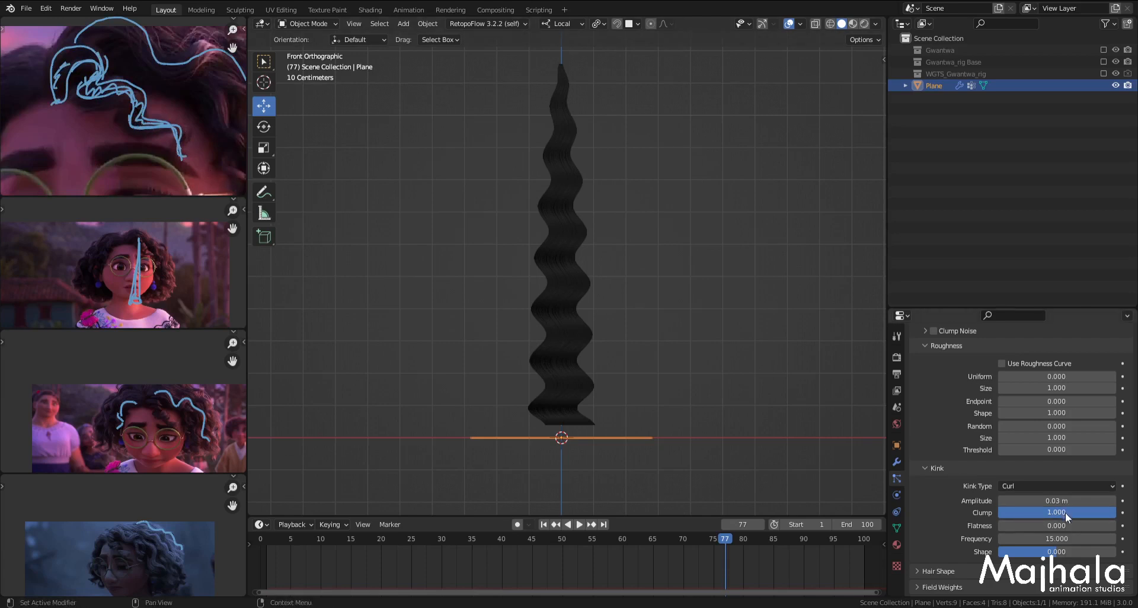
pyautogui.click(1059, 538)
pyautogui.write('5')
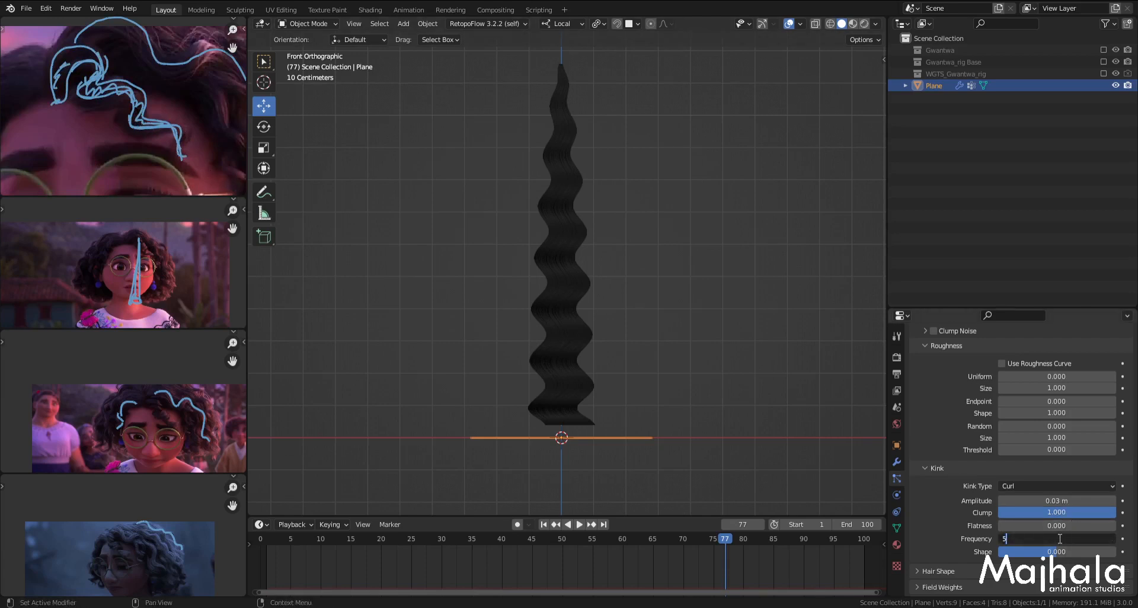
pyautogui.press('Return')
pyautogui.moveTo(546, 160); pyautogui.dragTo(648, 259, button='middle')
pyautogui.press('KP_1')
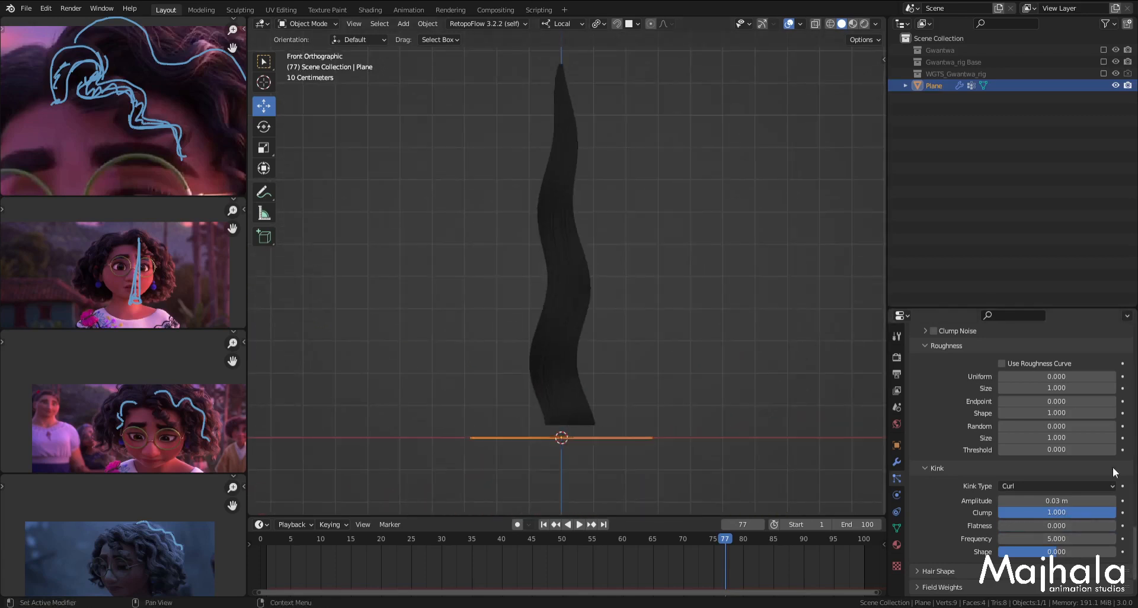
# Step: Try kink frequencies of 7 and 10 and compare the waves with the first reference image
pyautogui.click(1068, 539)
pyautogui.write('7')
pyautogui.press('Return')
pyautogui.click(1067, 539)
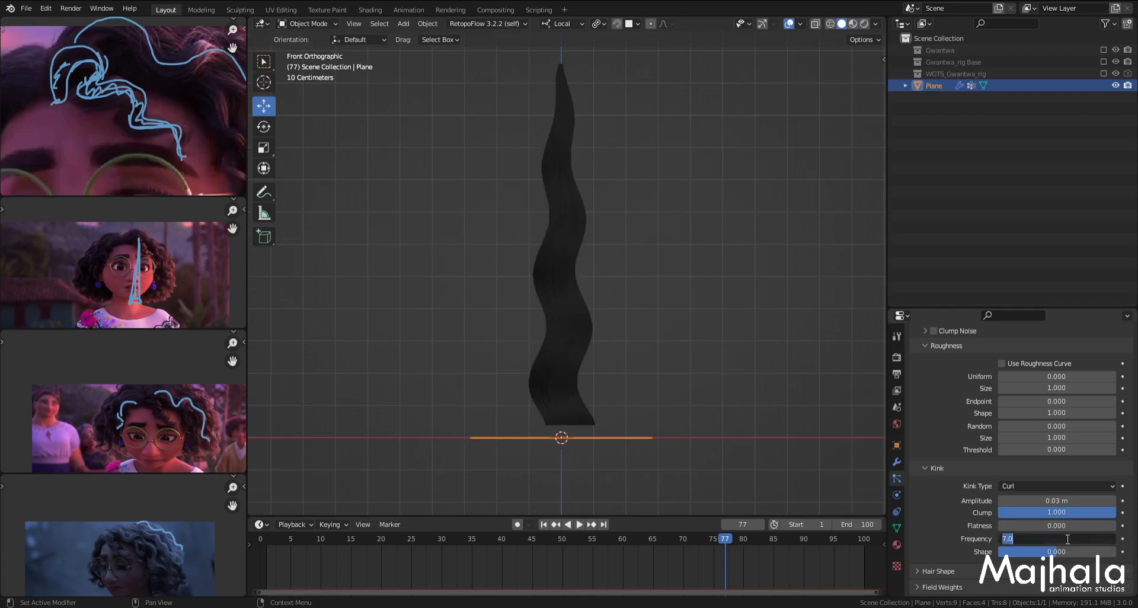
pyautogui.write('10')
pyautogui.press('Return')
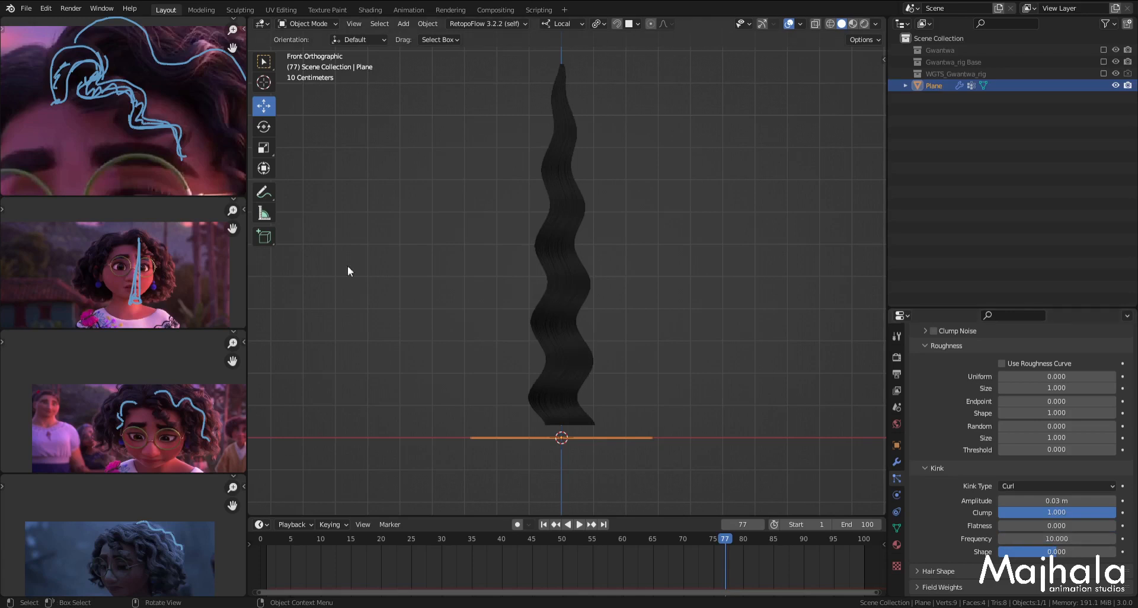
pyautogui.scroll(-3, 130, 105)
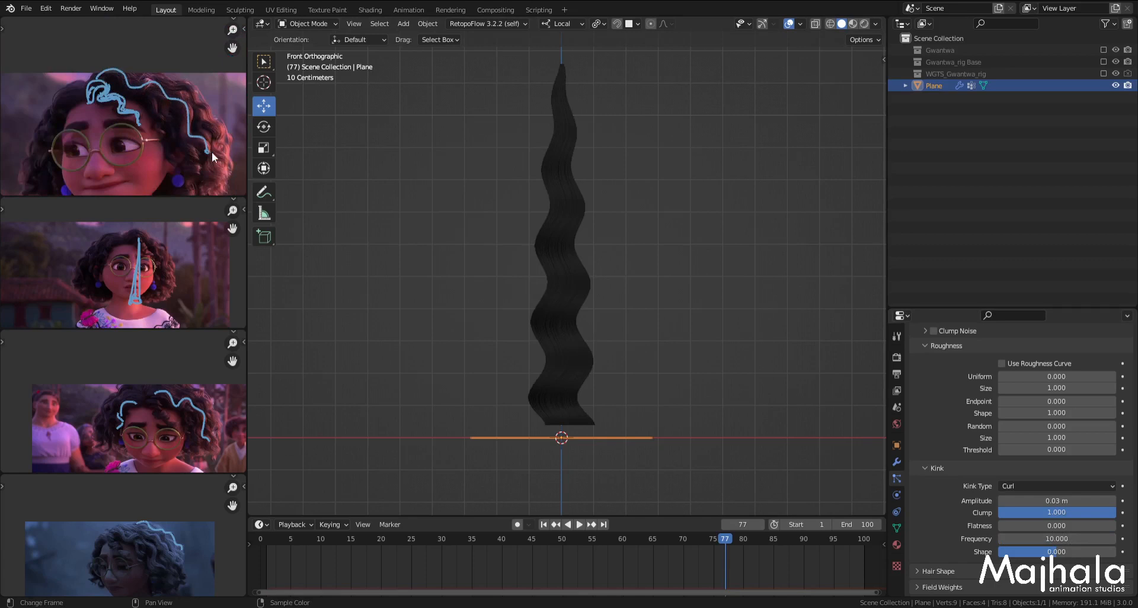
# Step: Try a kink frequency of 7 again and settle on 8
pyautogui.click(1065, 538)
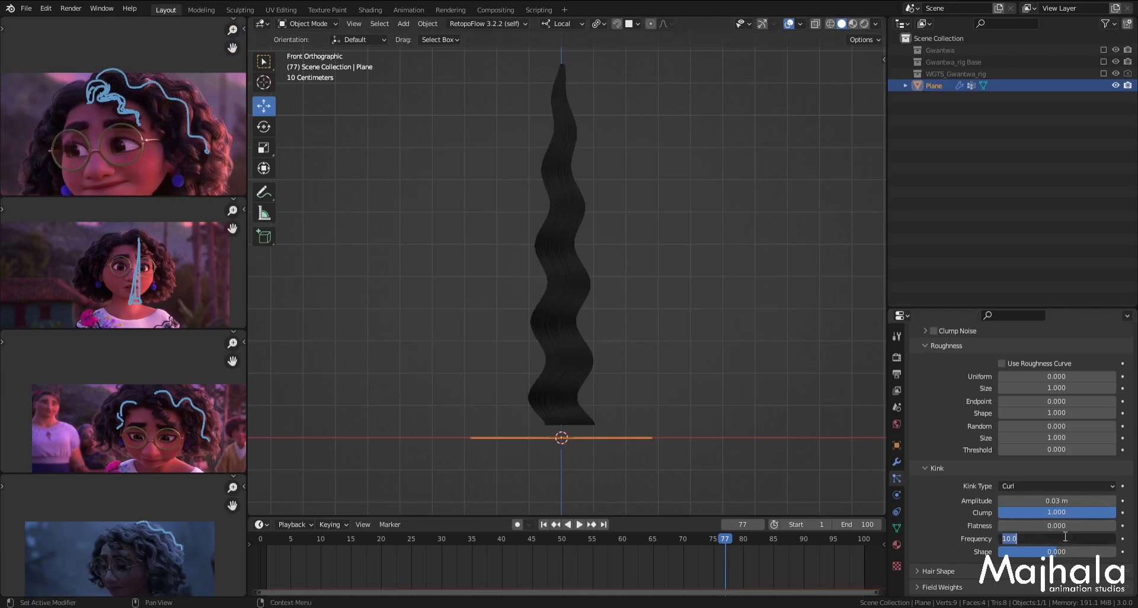
pyautogui.write('7')
pyautogui.press('Return')
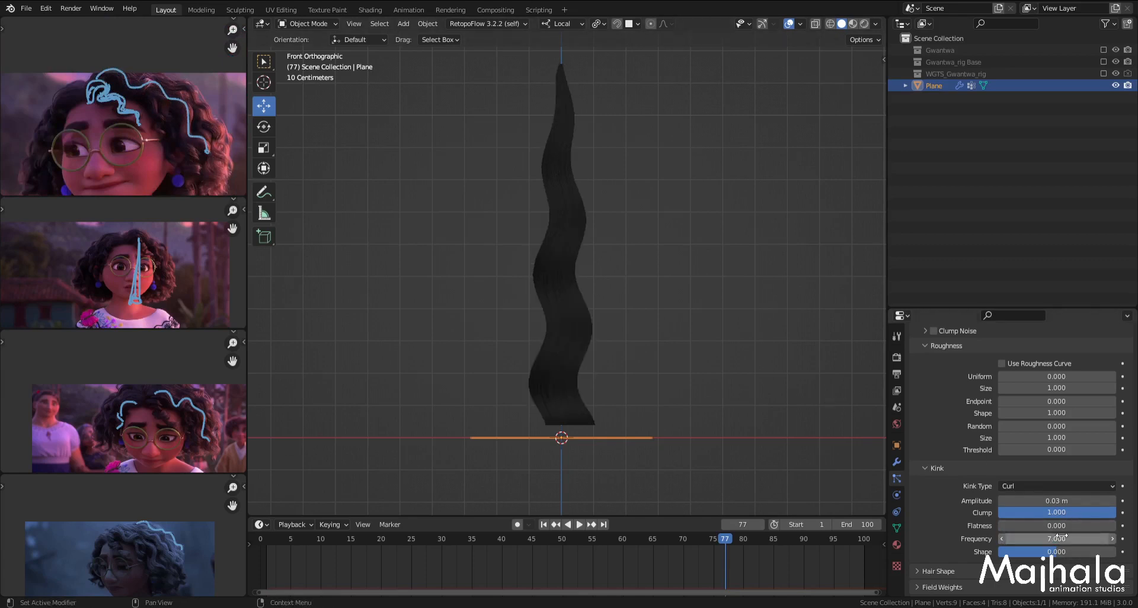
pyautogui.click(1061, 537)
pyautogui.write('8')
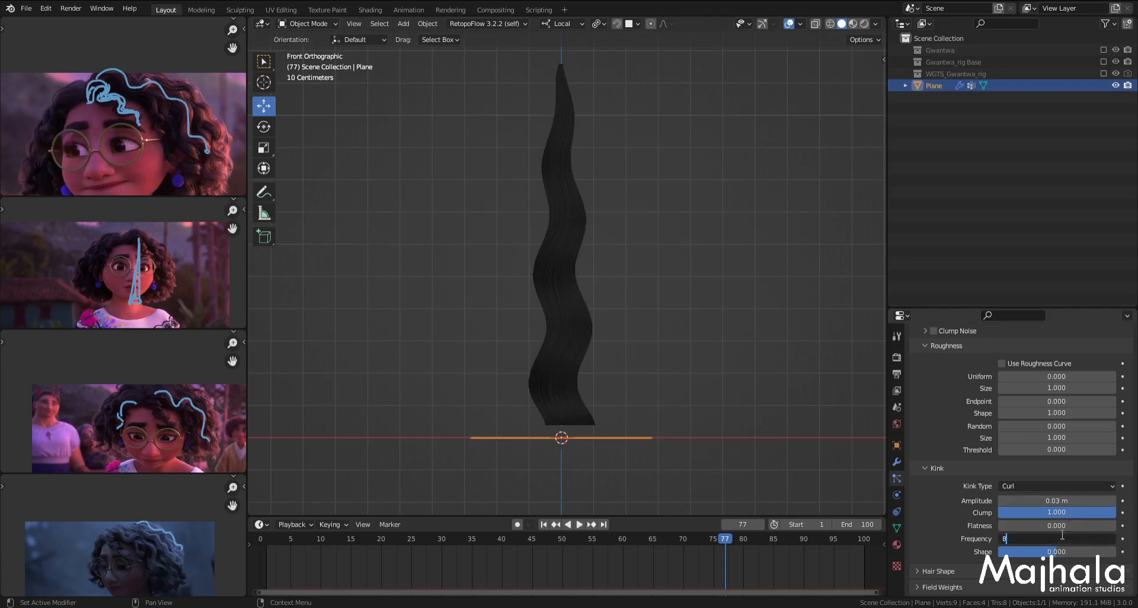
pyautogui.press('Return')
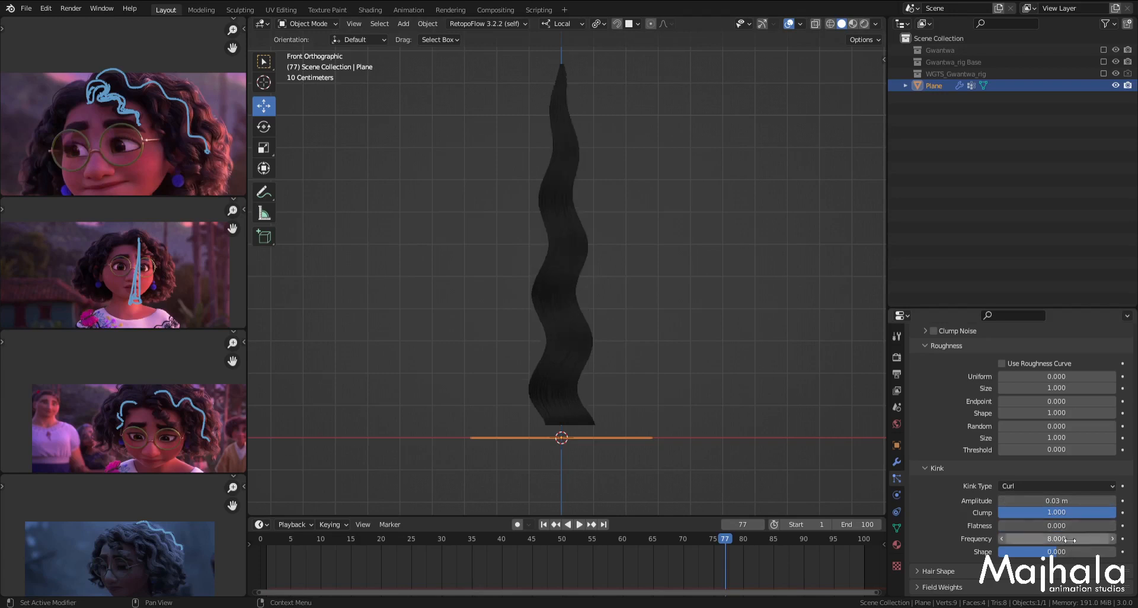
pyautogui.scroll(1, 574, 256)
pyautogui.keyDown('shift'); pyautogui.scroll(1, 574, 252); pyautogui.keyUp('shift')
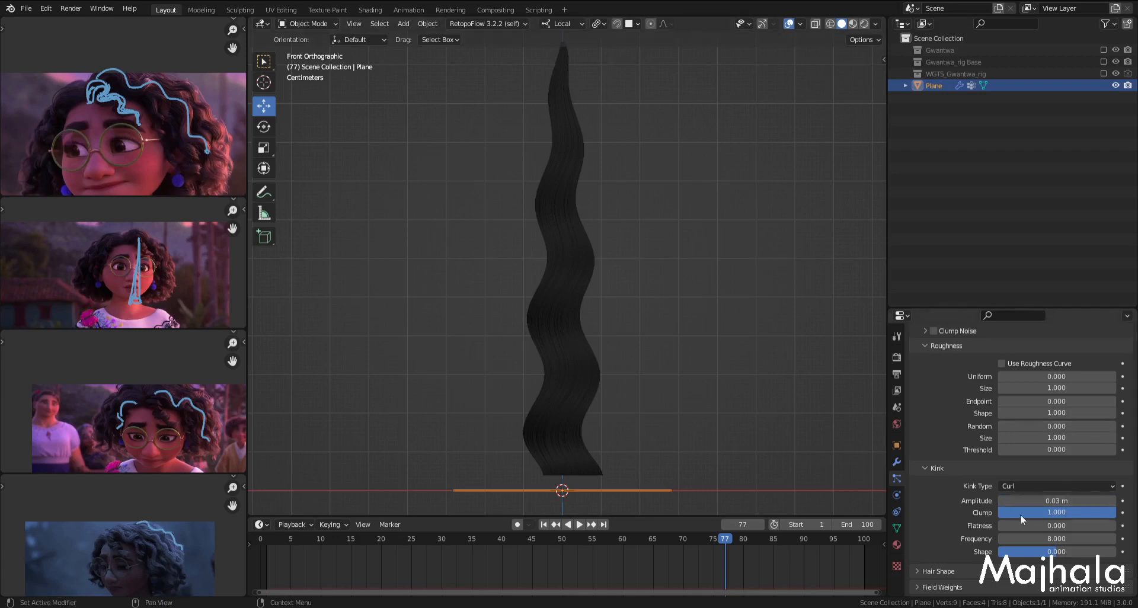
# Step: Test the kink's flatness and shape values, ending with a flatness of 0.060 and the shape reset to 0
pyautogui.moveTo(1061, 526); pyautogui.dragTo(1117, 554)
pyautogui.moveTo(667, 339); pyautogui.dragTo(678, 308, button='middle')
pyautogui.press('KP_1')
pyautogui.moveTo(1089, 562)
pyautogui.mouseDown()
pyautogui.moveTo(1057, 562)
pyautogui.moveTo(1108, 551)
pyautogui.mouseUp()
pyautogui.moveTo(1005, 552); pyautogui.dragTo(1007, 551)
pyautogui.scroll(-3, 627, 437)
pyautogui.scroll(2, 622, 403)
pyautogui.doubleClick(1056, 551)
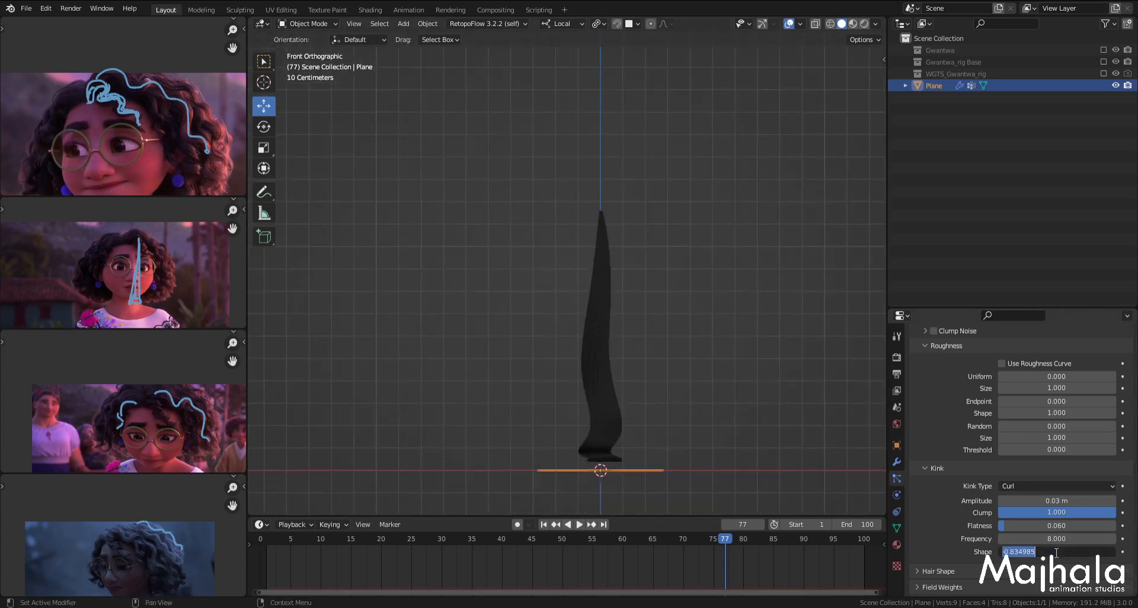
pyautogui.write('0')
pyautogui.press('Return')
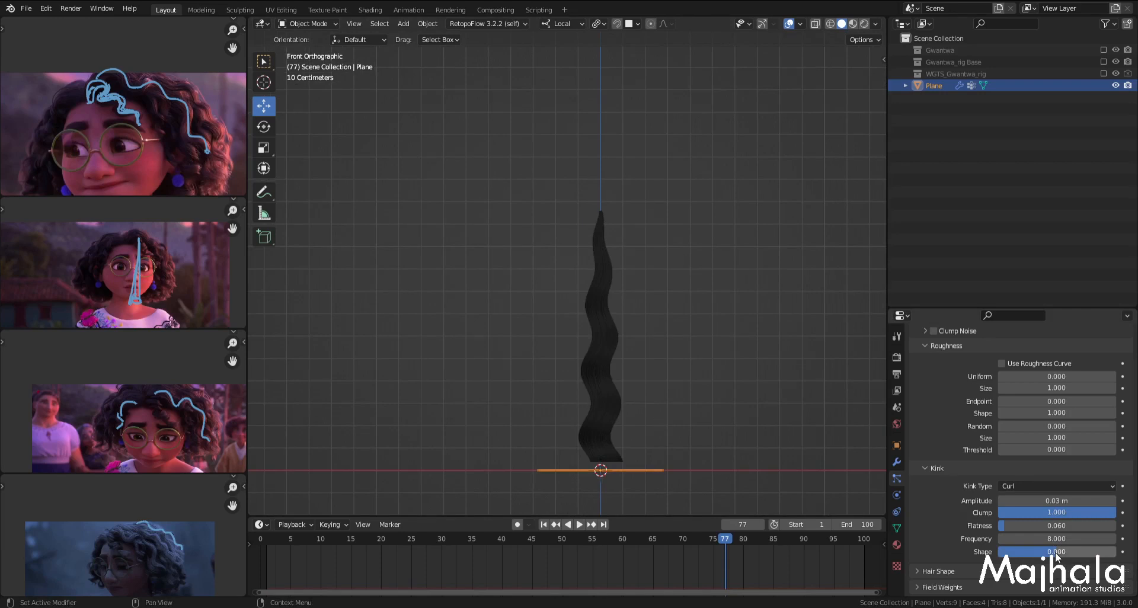
# Step: Set the curl kink's shape to 0.1
pyautogui.doubleClick(1056, 553)
pyautogui.write('0.1')
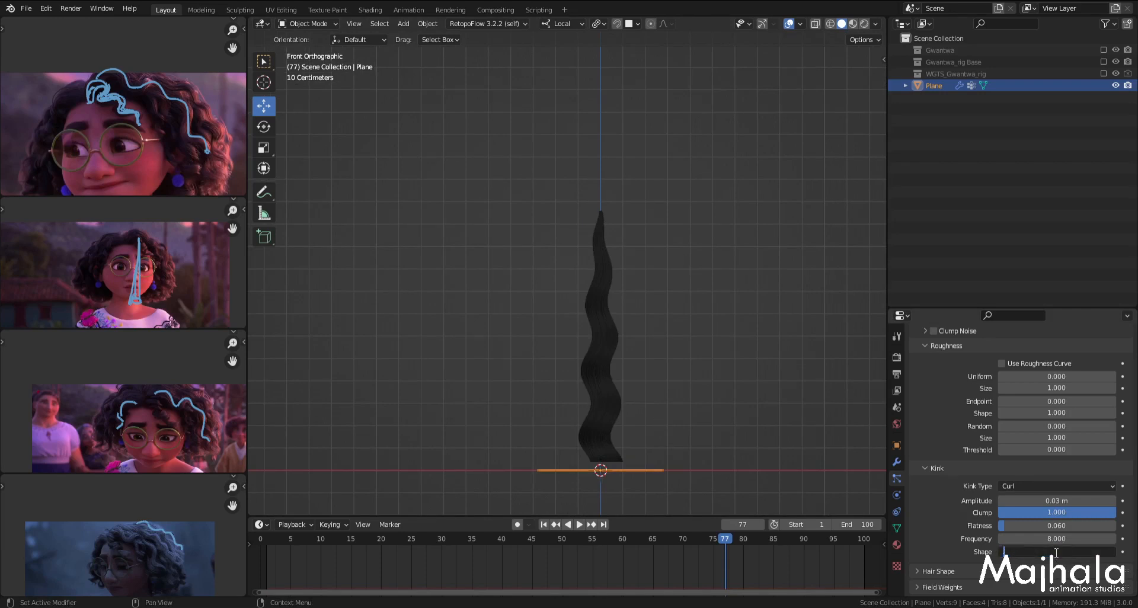
pyautogui.press('Return')
# Step: Try a kink flatness of 0.09, raise it to about 0.687, and inspect the strand in perspective and front view
pyautogui.doubleClick(1057, 525)
pyautogui.write('0.09')
pyautogui.press('Return')
pyautogui.moveTo(1056, 525); pyautogui.dragTo(1123, 526)
pyautogui.scroll(2, 608, 353)
pyautogui.moveTo(608, 353); pyautogui.dragTo(670, 342, button='middle')
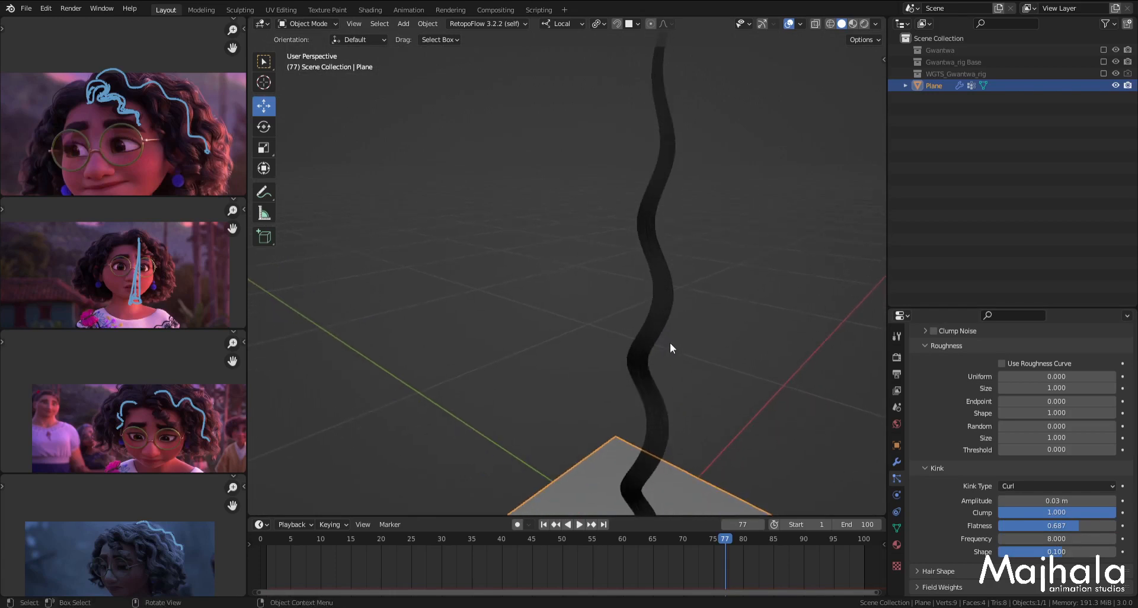
pyautogui.press('KP_1')
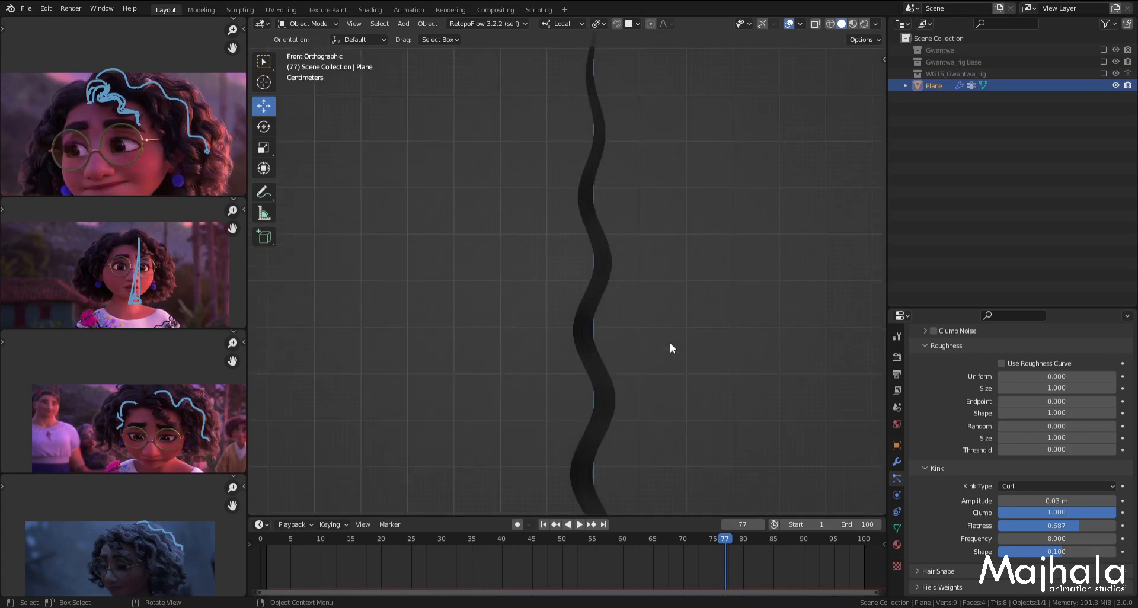
pyautogui.scroll(-3, 640, 318)
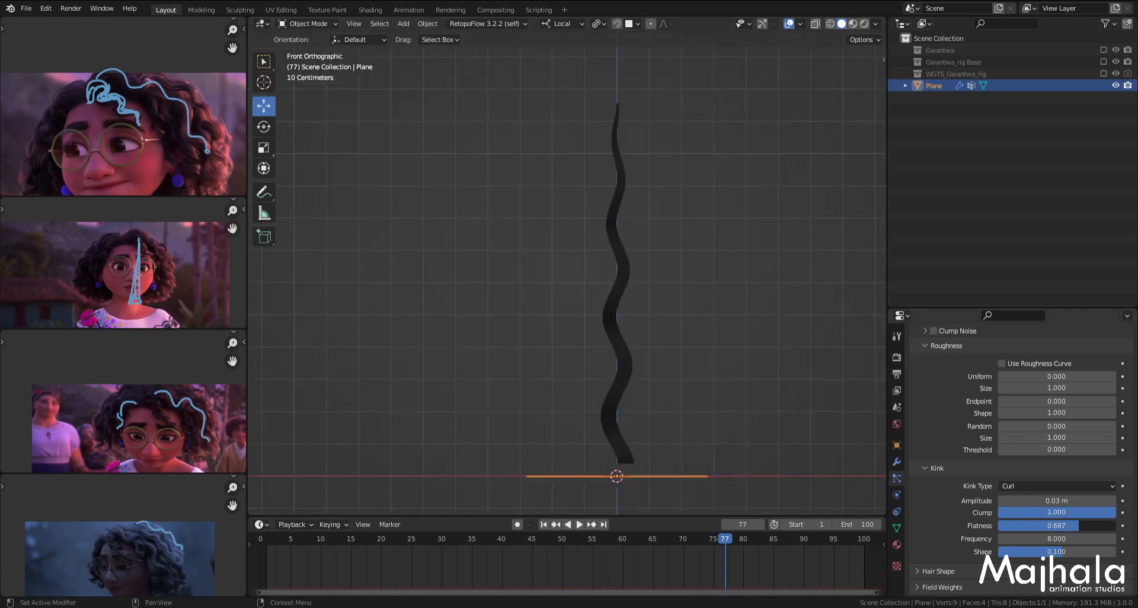
# Step: Try lowering the curl kink's flatness to about 0.632
pyautogui.moveTo(1078, 526)
pyautogui.mouseDown()
pyautogui.moveTo(1036, 526)
pyautogui.moveTo(1071, 526)
pyautogui.mouseUp()
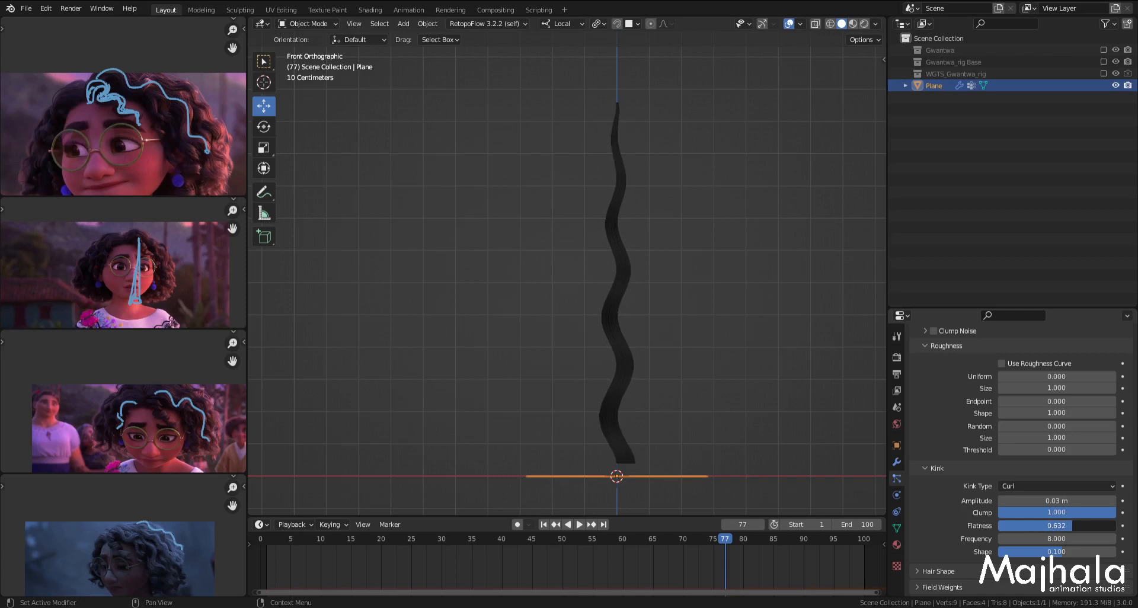
pyautogui.moveTo(1073, 525); pyautogui.dragTo(1073, 525)
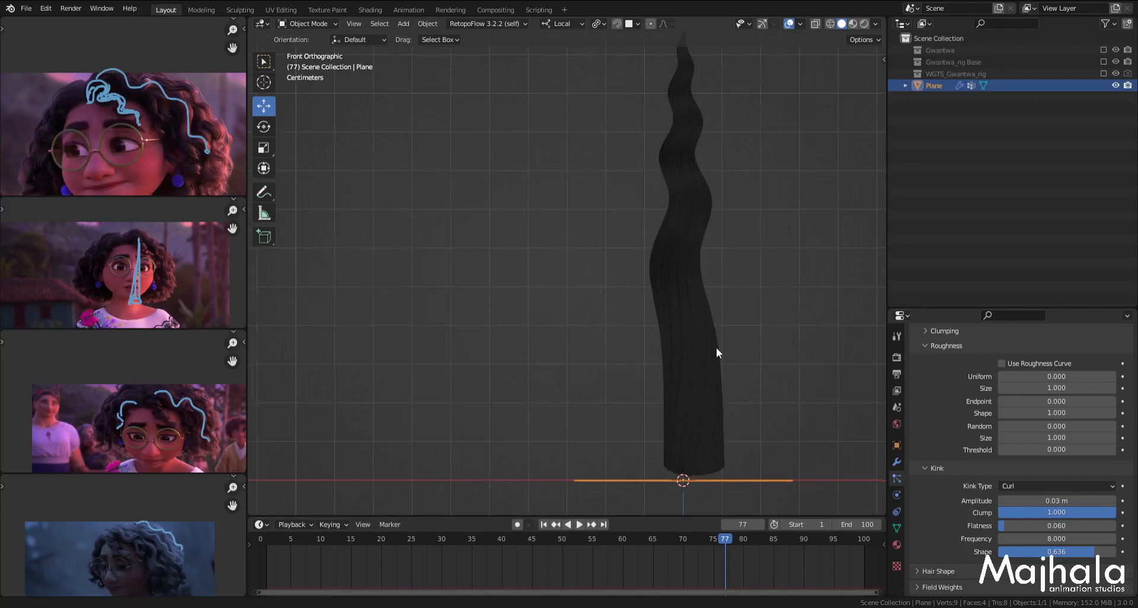
# Step: Set the kink's shape to 0.1 and flatness to about 0.553, and compare the strand with the annotated curls in the first reference image
pyautogui.keyDown('shift'); pyautogui.moveTo(716, 348); pyautogui.dragTo(635, 352, button='middle'); pyautogui.keyUp('shift')
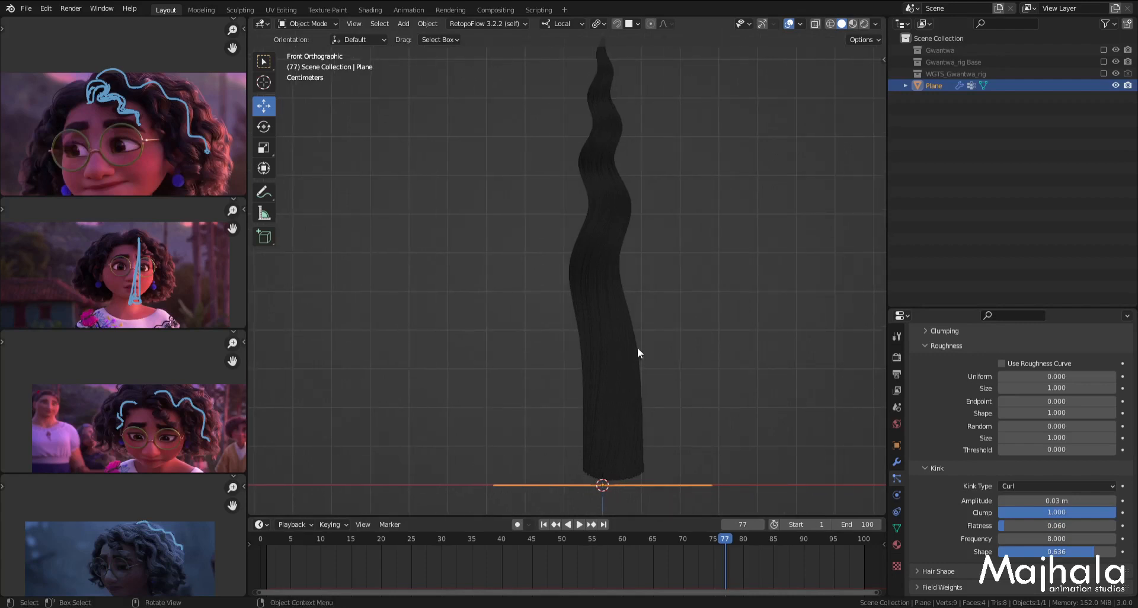
pyautogui.scroll(-3, 671, 329)
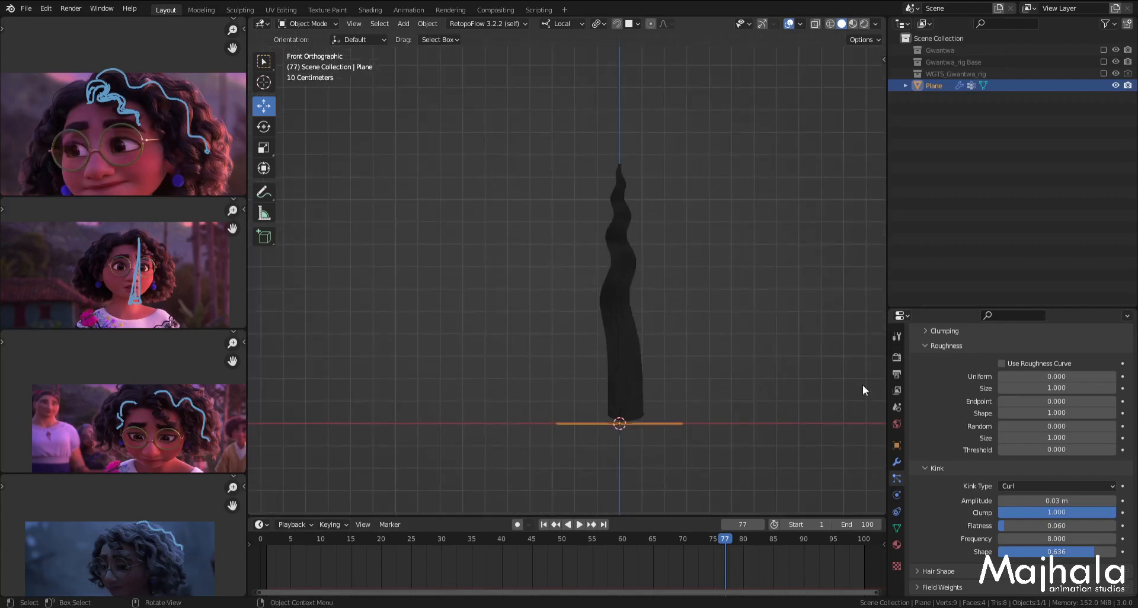
pyautogui.moveTo(1081, 556)
pyautogui.mouseDown()
pyautogui.moveTo(1001, 556)
pyautogui.moveTo(1064, 555)
pyautogui.mouseUp()
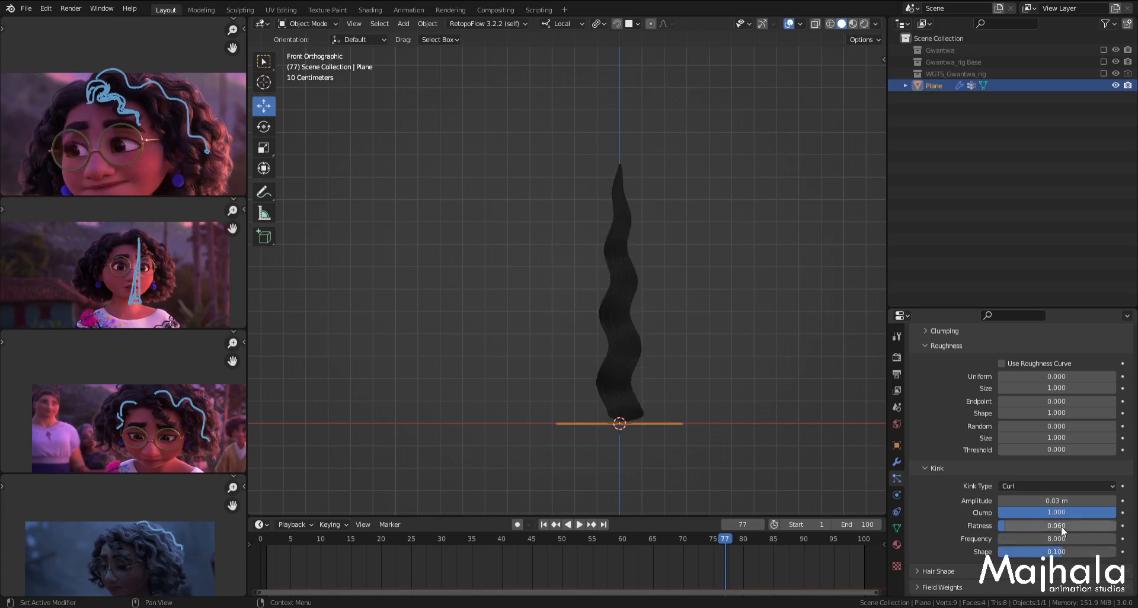
pyautogui.moveTo(1062, 532); pyautogui.dragTo(1127, 533)
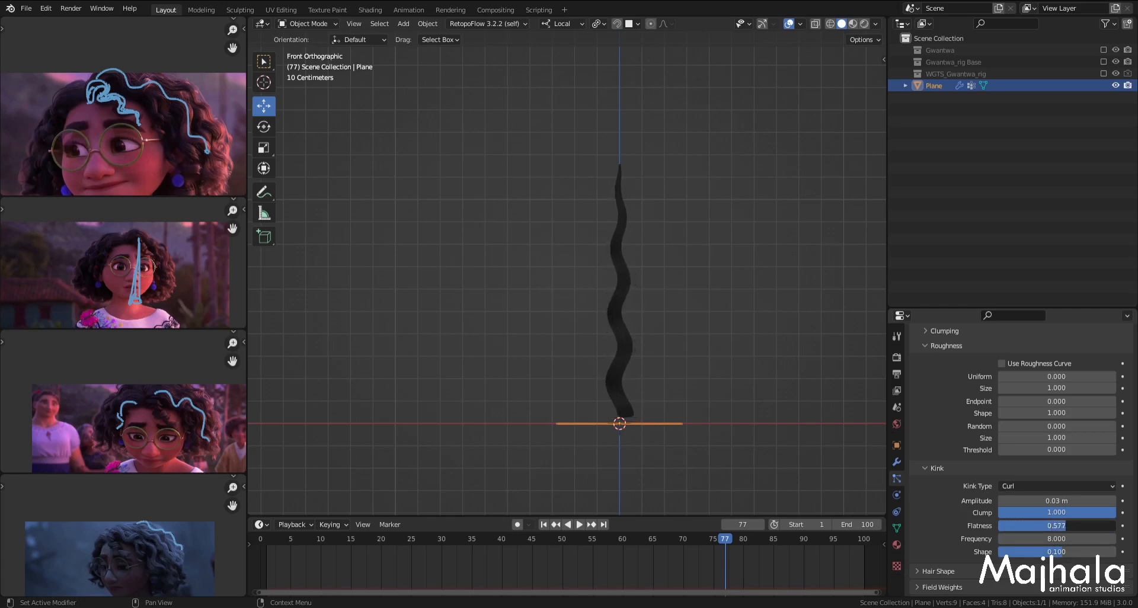
pyautogui.scroll(3, 173, 104)
pyautogui.moveTo(173, 105); pyautogui.dragTo(175, 138, button='middle')
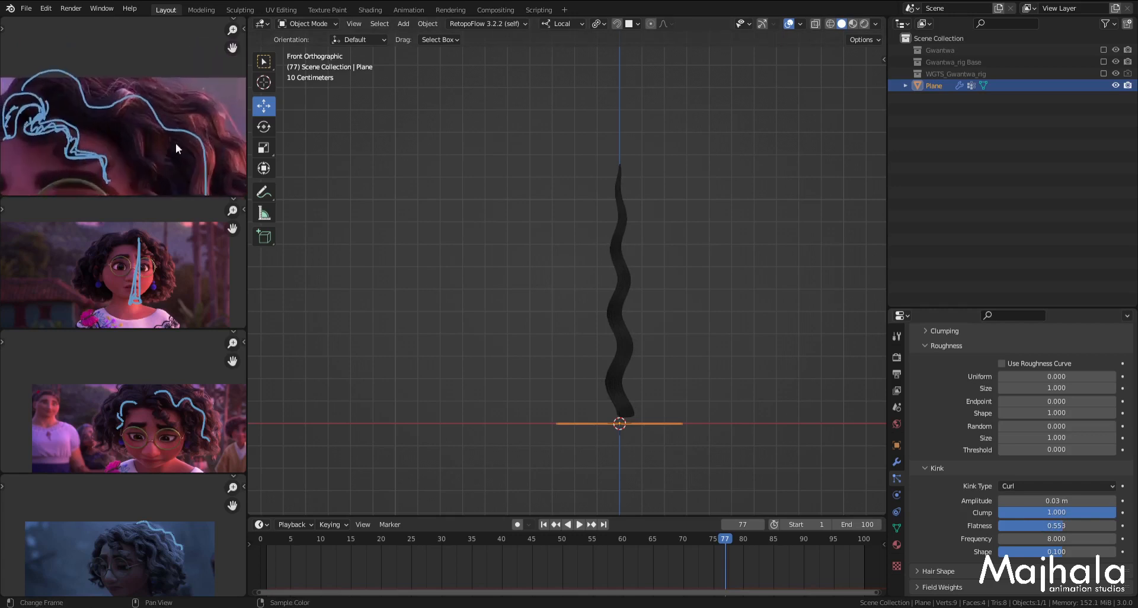
pyautogui.scroll(-2, 120, 98)
pyautogui.moveTo(119, 95); pyautogui.dragTo(130, 95, button='middle')
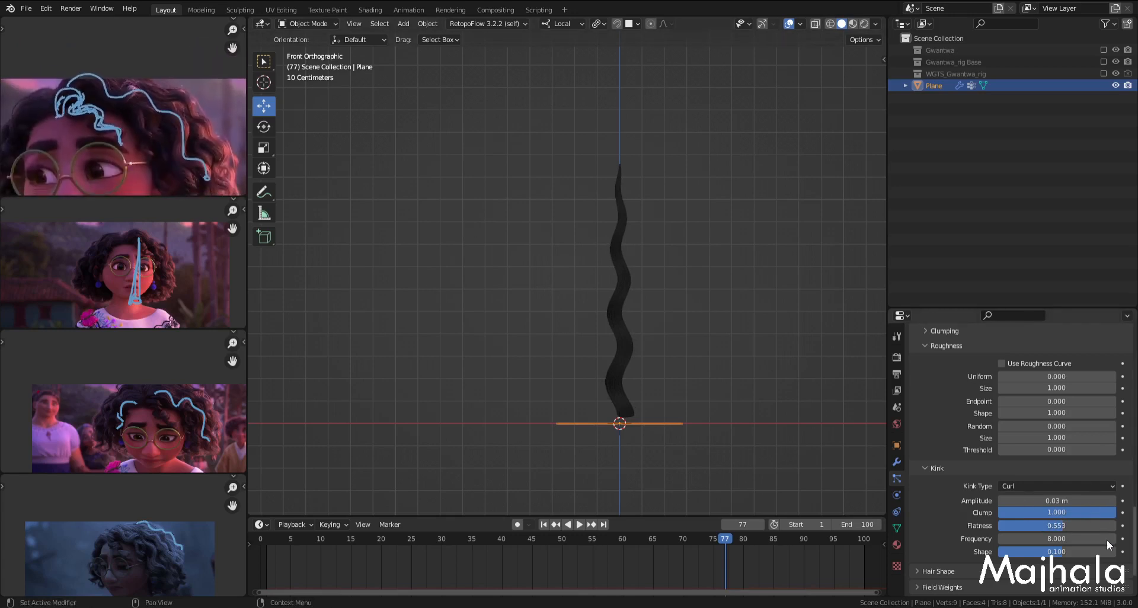
# Step: Test a much higher kink flatness on the strand and set the value to 0.6
pyautogui.scroll(-1, 1077, 528)
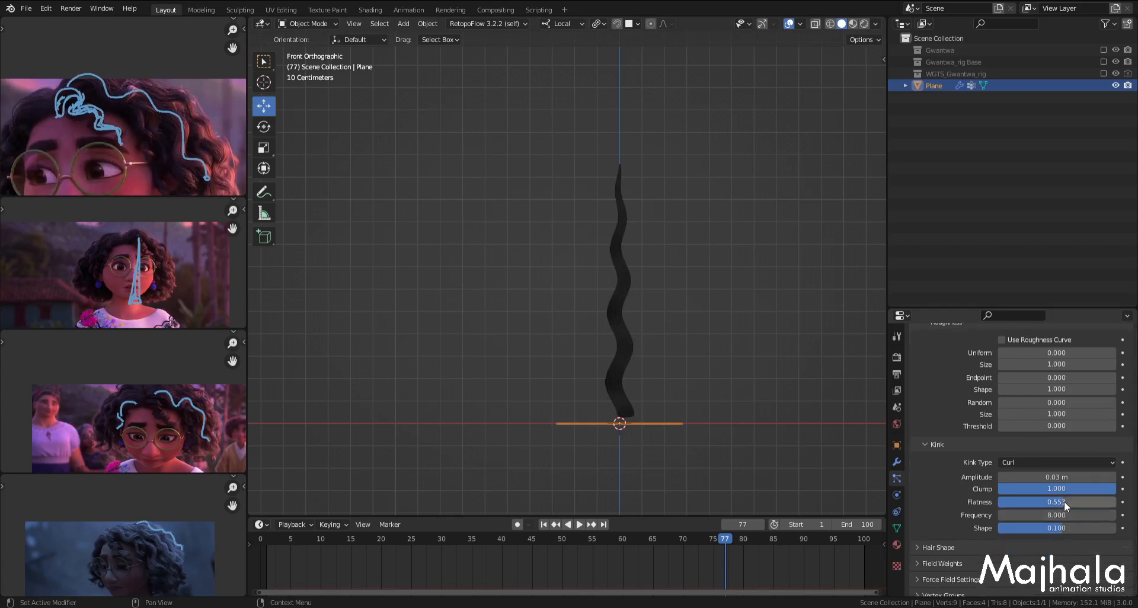
pyautogui.moveTo(1064, 501); pyautogui.dragTo(1101, 501)
pyautogui.click(1096, 502)
pyautogui.press('BackSpace')
pyautogui.write('.6')
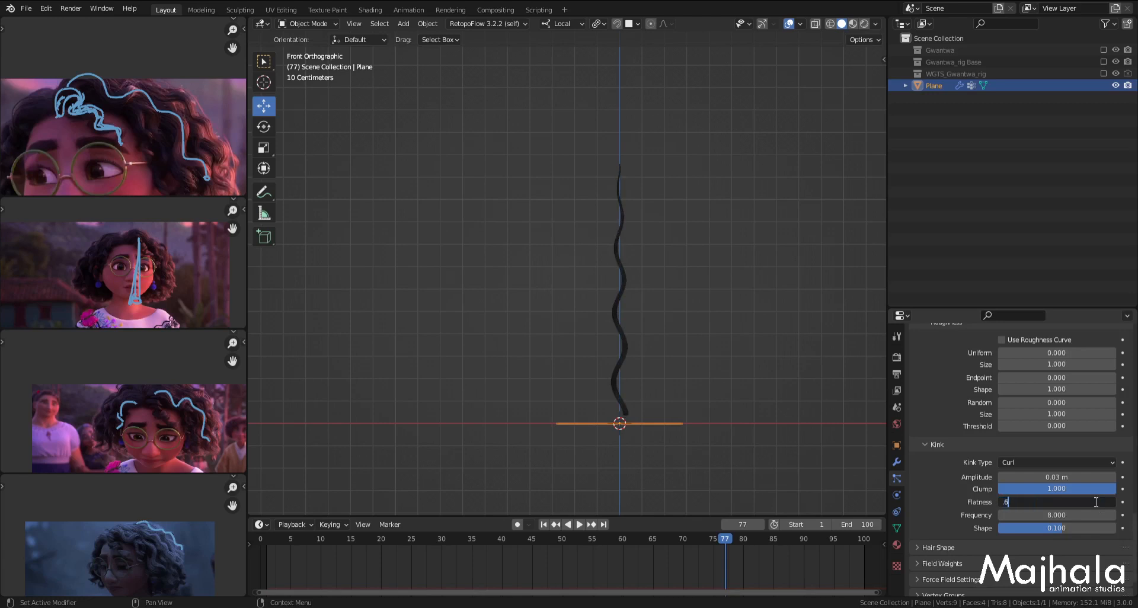
pyautogui.press('Return')
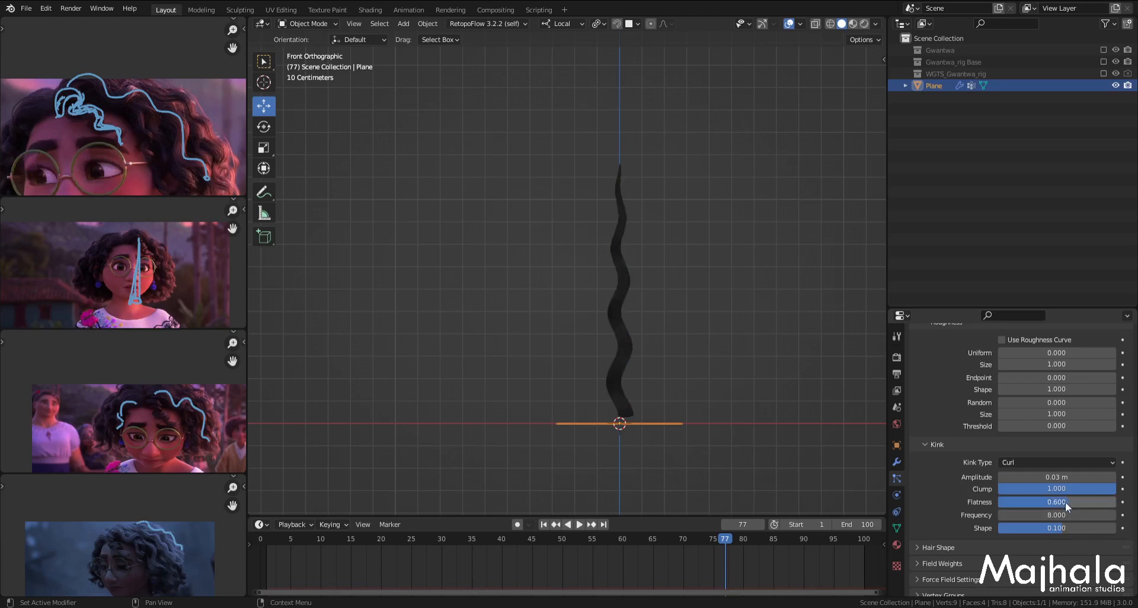
# Step: Try a kink flatness of 0.5 for comparison and return it to 0.6
pyautogui.click(1066, 502)
pyautogui.write('.5')
pyautogui.press('Return')
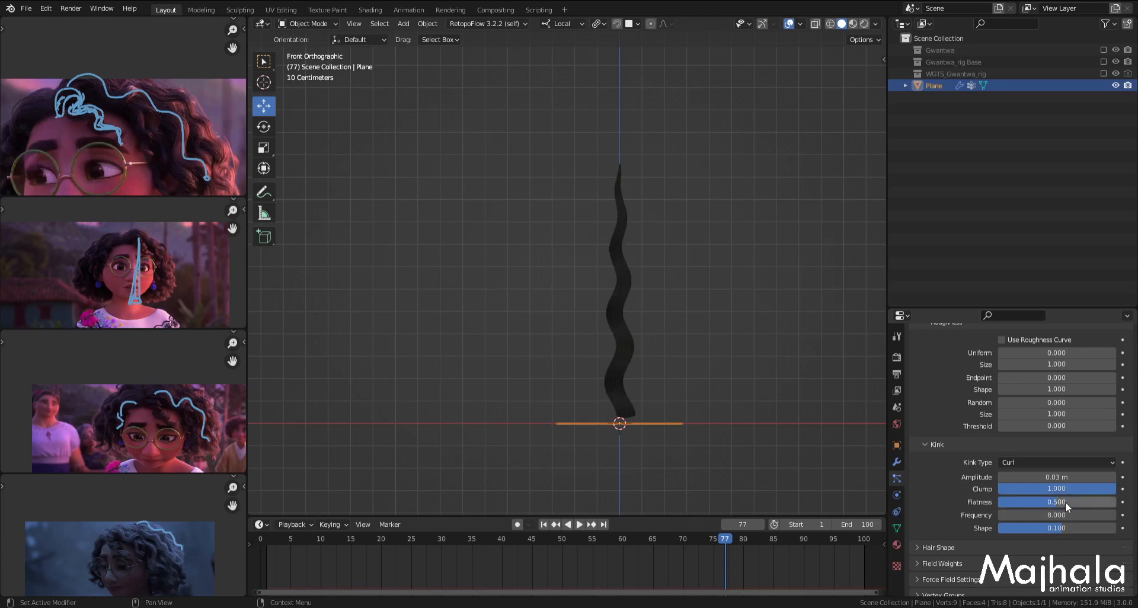
pyautogui.click(1065, 503)
pyautogui.press('BackSpace')
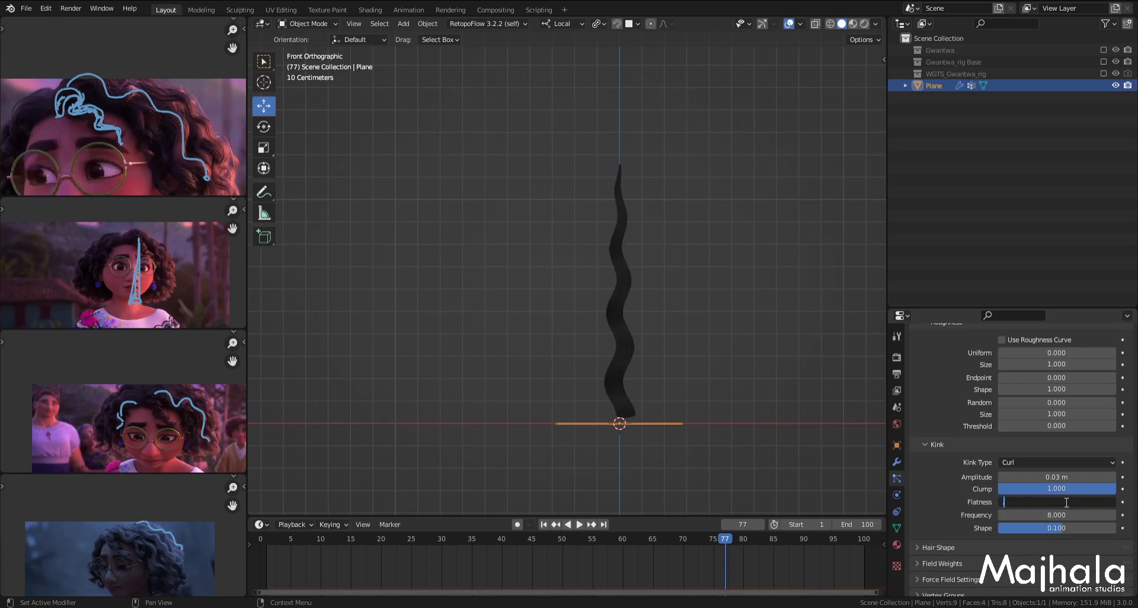
pyautogui.write('.6')
pyautogui.press('Return')
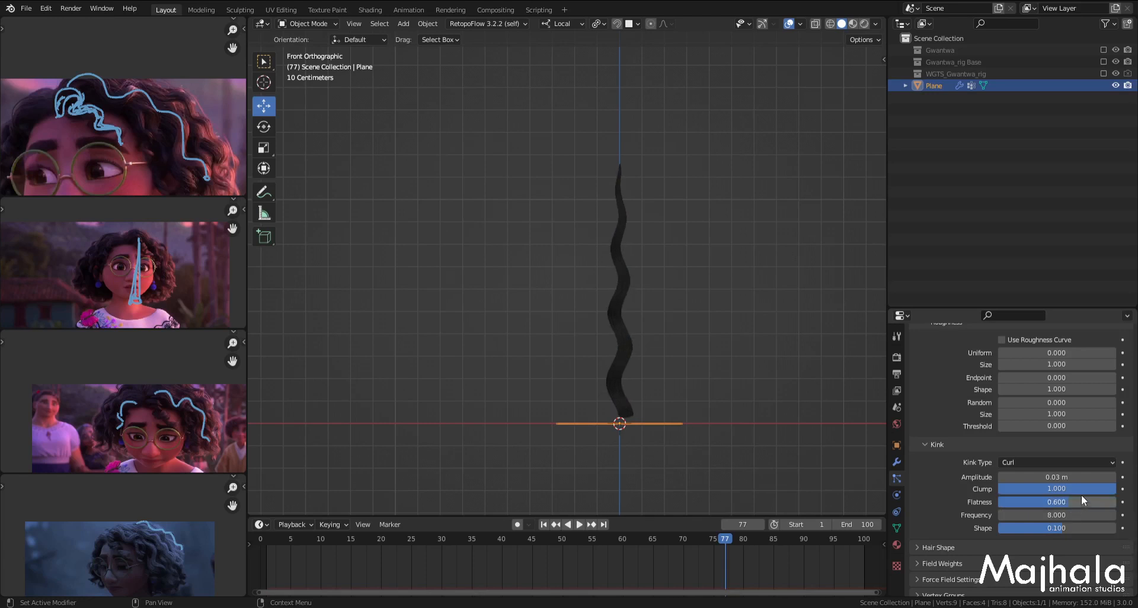
# Step: Lower the kink's clump to 0 and check the effect on the strand's tip
pyautogui.moveTo(1114, 488); pyautogui.dragTo(997, 489)
pyautogui.scroll(2, 650, 184)
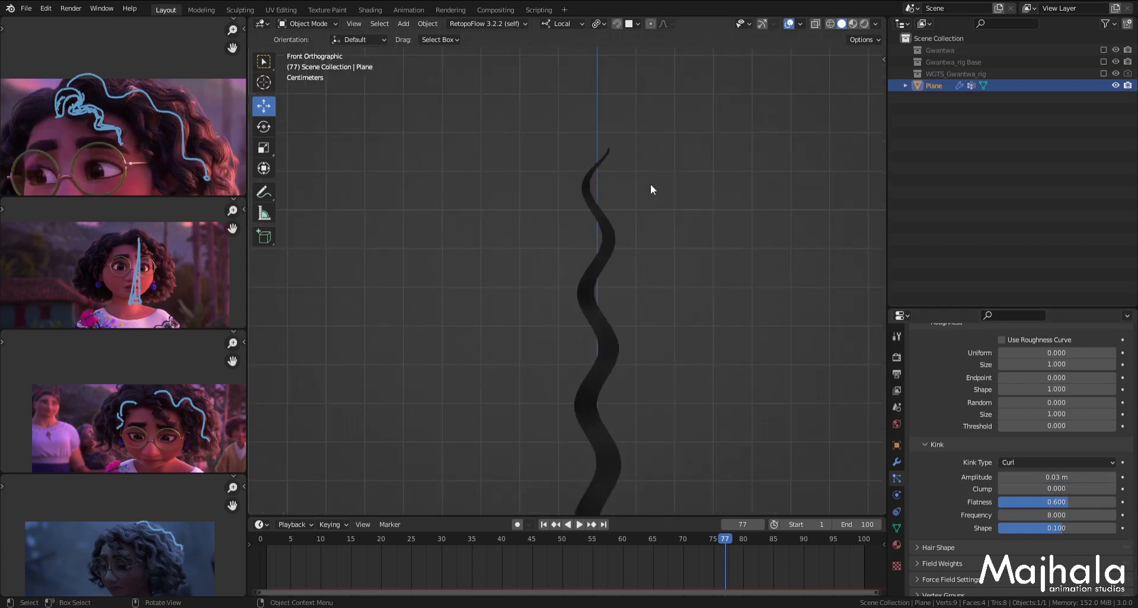
pyautogui.scroll(1, 643, 231)
pyautogui.keyDown('shift'); pyautogui.moveTo(648, 222); pyautogui.dragTo(649, 208, button='middle'); pyautogui.keyUp('shift')
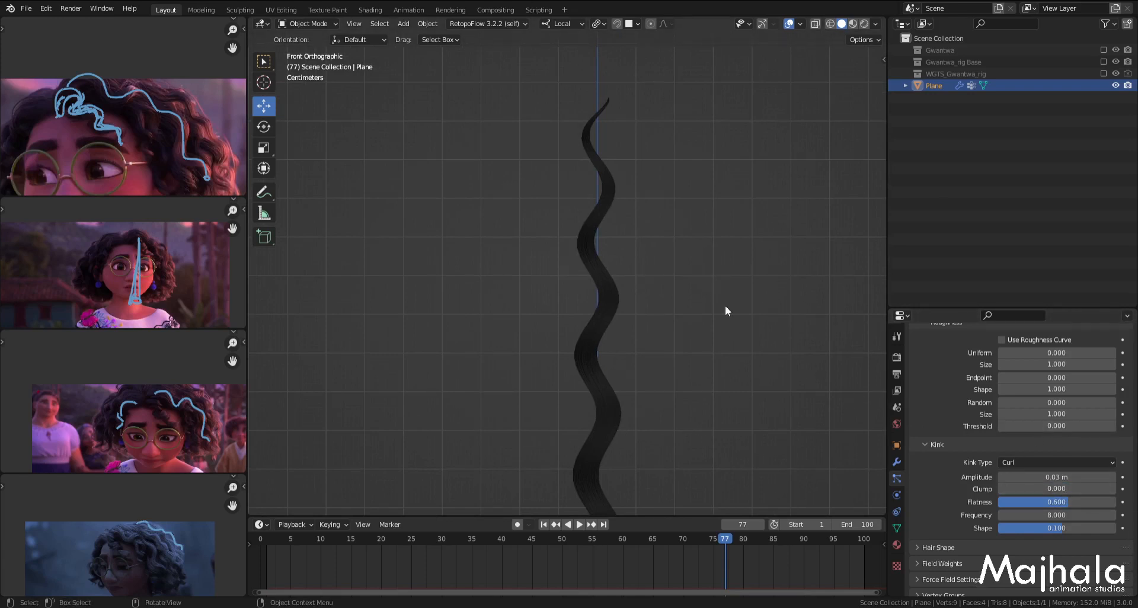
pyautogui.moveTo(1027, 488); pyautogui.dragTo(1002, 488)
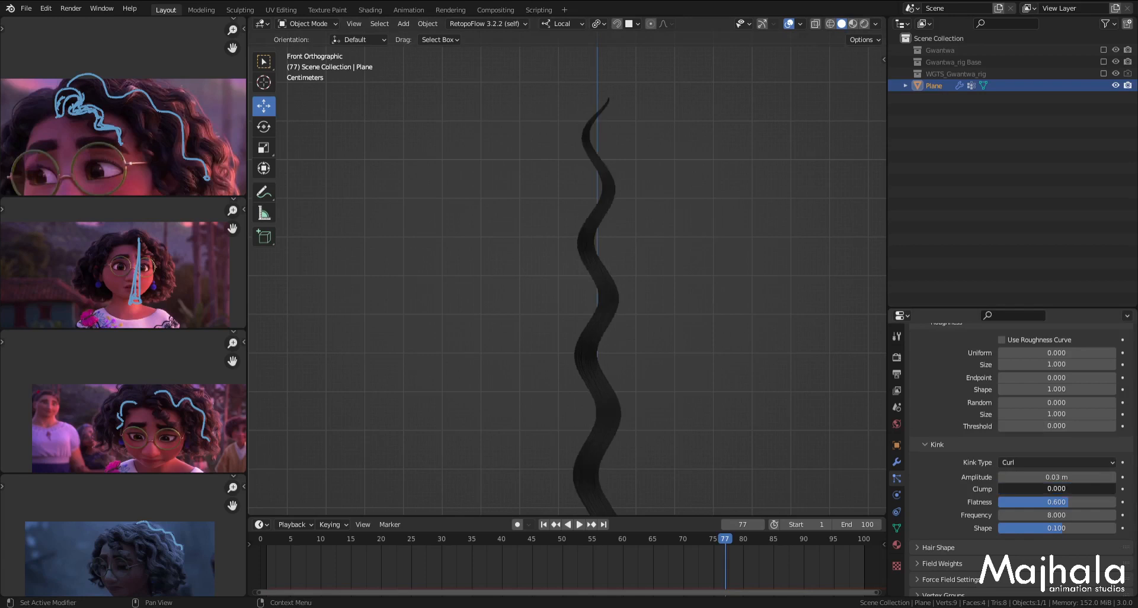
pyautogui.moveTo(1001, 488)
pyautogui.mouseDown()
pyautogui.moveTo(1117, 487)
pyautogui.moveTo(1002, 487)
pyautogui.mouseUp()
# Step: Test small kink clump adjustments on the whole strand and set the clump to 0.01
pyautogui.scroll(-3, 659, 318)
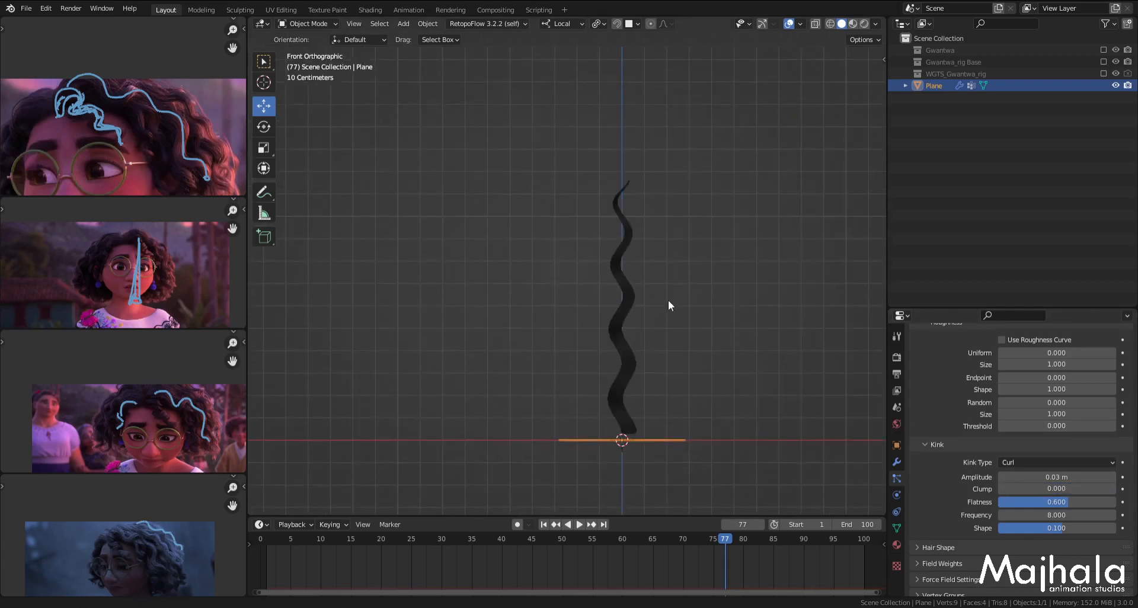
pyautogui.moveTo(1032, 490); pyautogui.dragTo(1000, 489)
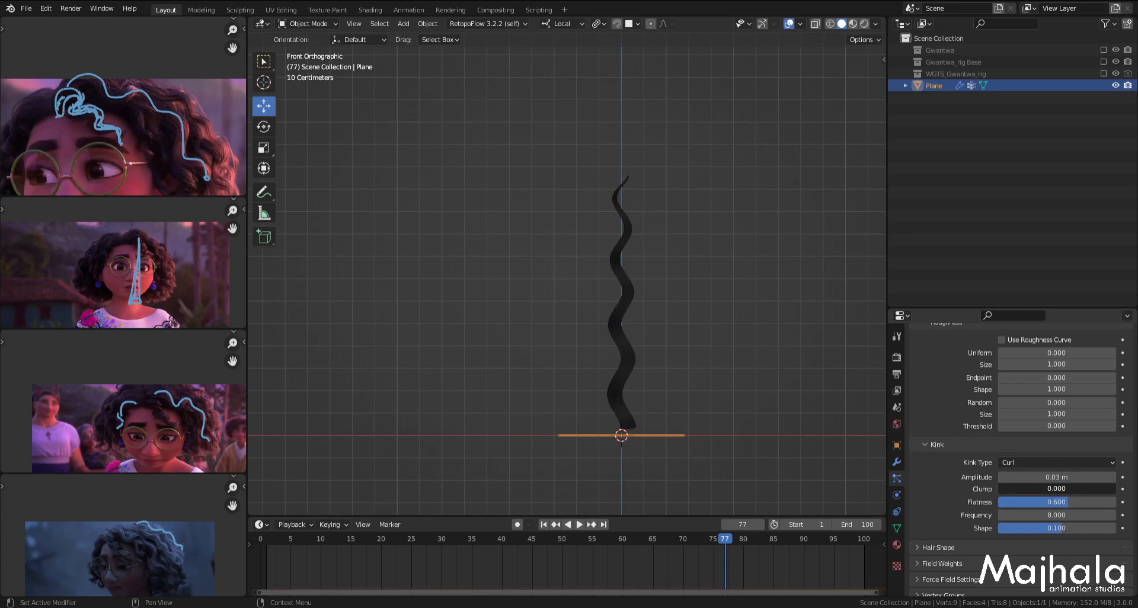
pyautogui.moveTo(1000, 489); pyautogui.dragTo(997, 488)
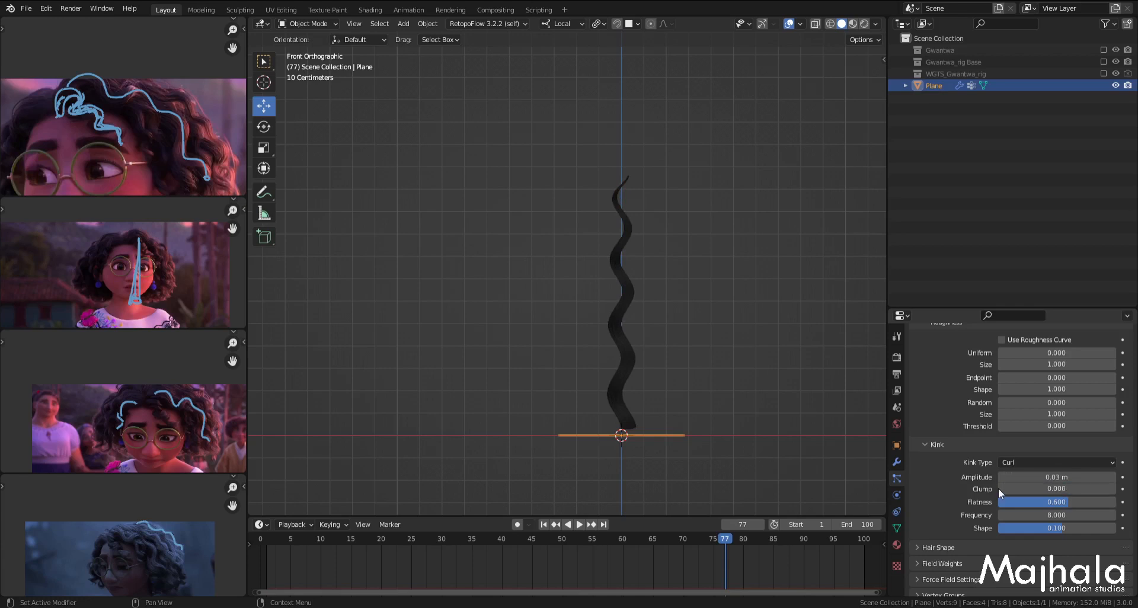
pyautogui.click(1036, 488)
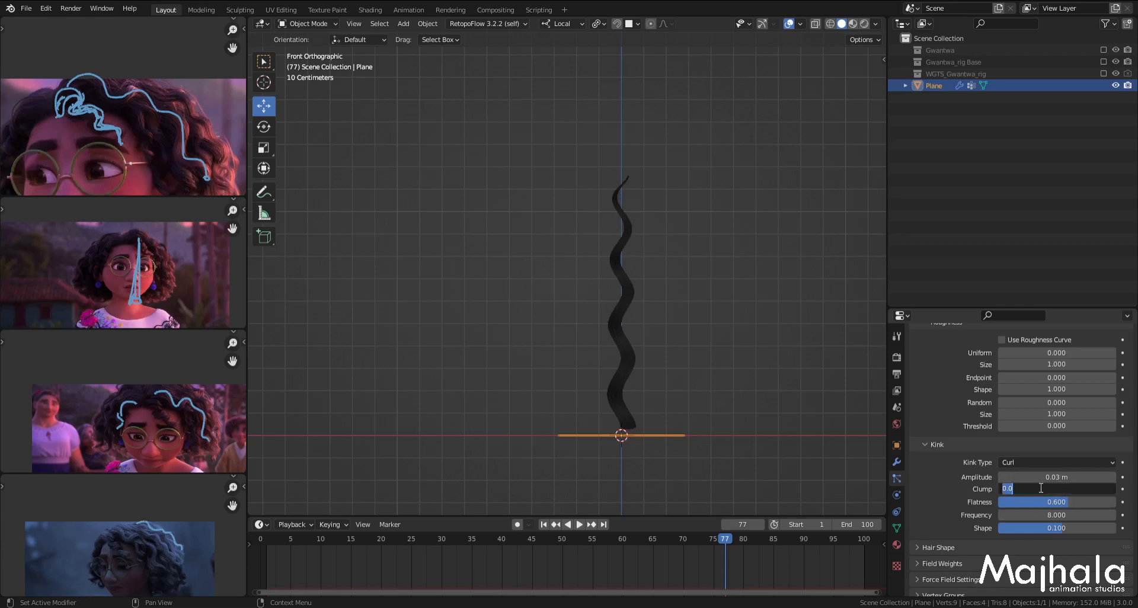
pyautogui.write('0.01')
pyautogui.press('Return')
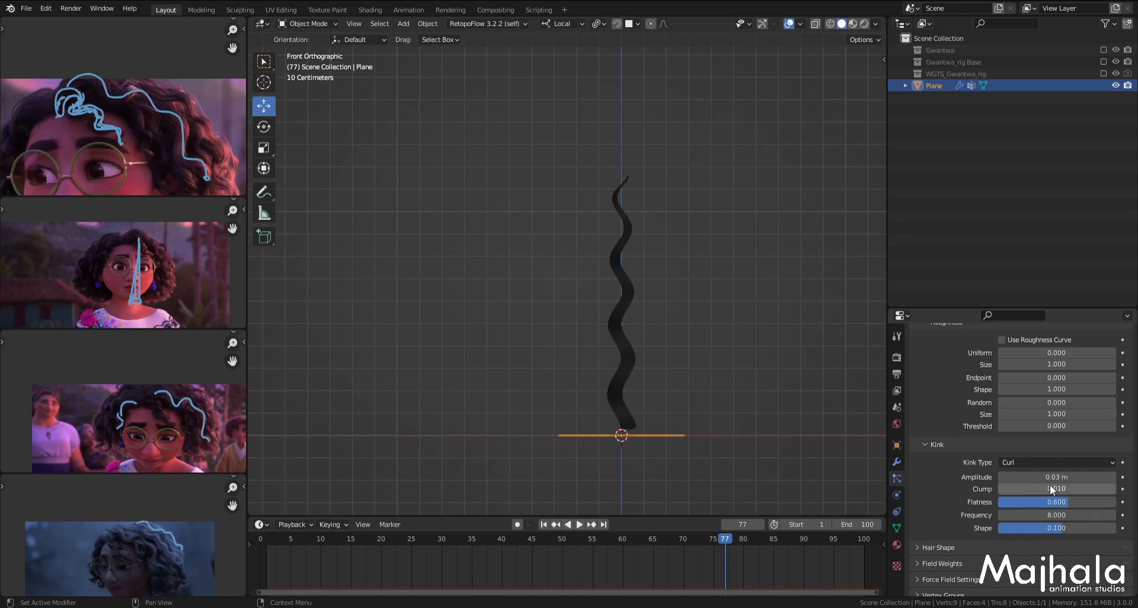
# Step: Annotate the strand's tip in the front view with a hand-drawn circle
pyautogui.scroll(2, 1032, 444)
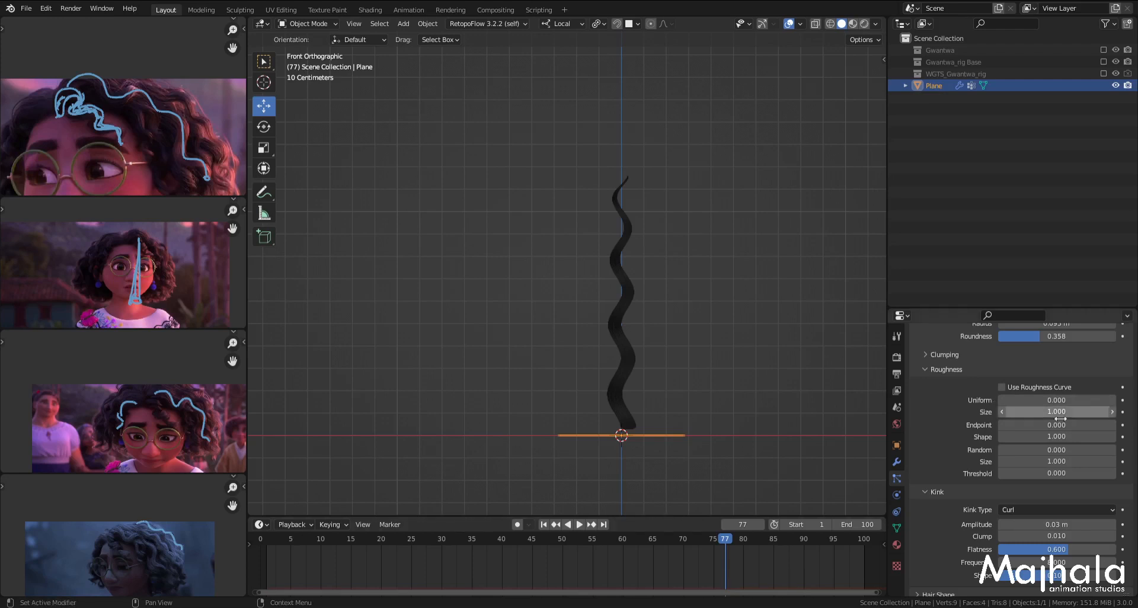
pyautogui.keyDown('shift'); pyautogui.moveTo(601, 361); pyautogui.dragTo(591, 362, button='middle'); pyautogui.keyUp('shift')
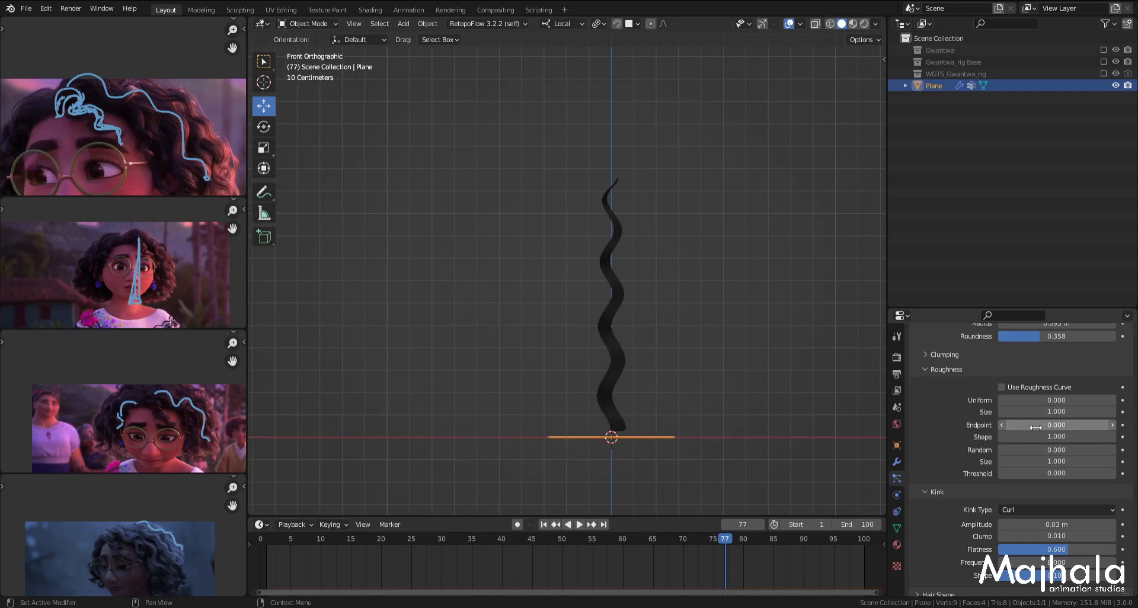
pyautogui.scroll(3, 633, 156)
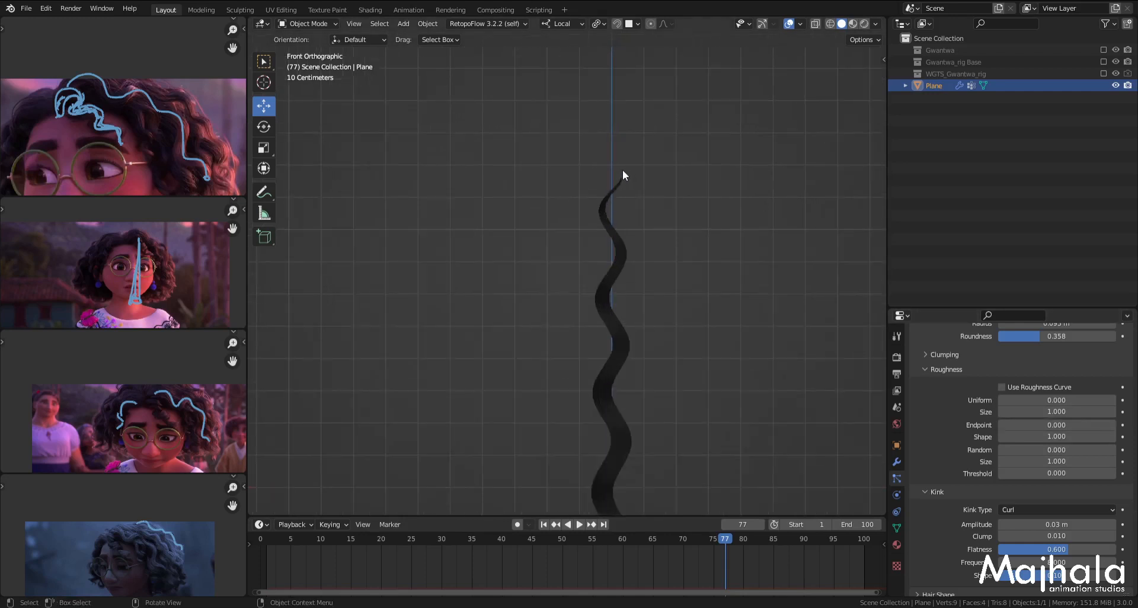
pyautogui.moveTo(613, 163); pyautogui.dragTo(617, 169)
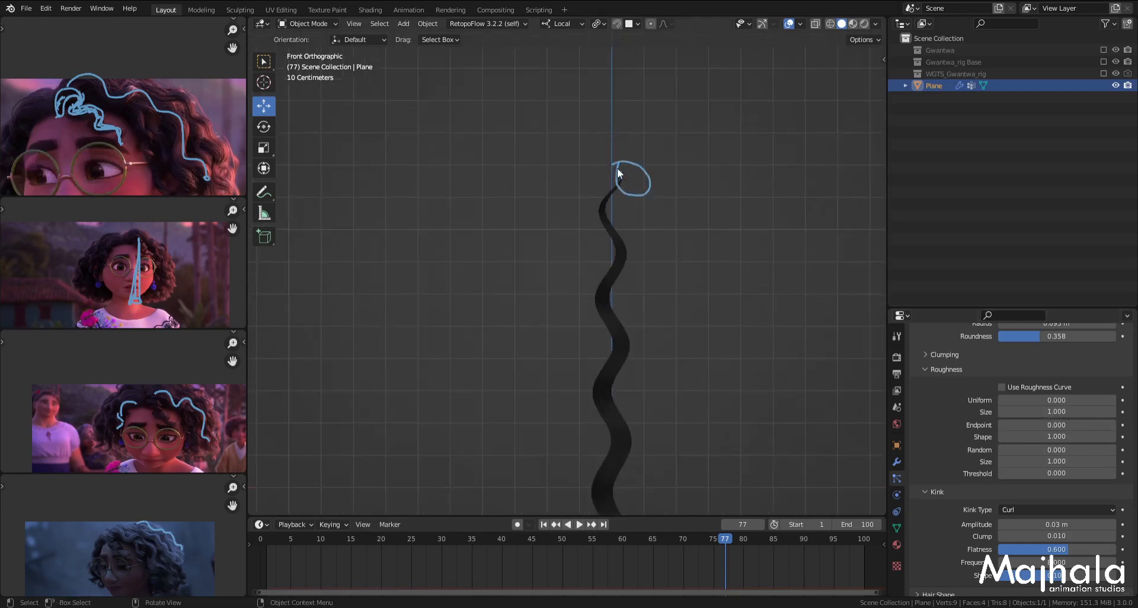
# Step: Try a roughness endpoint of 1 on the strand and reset it to 0
pyautogui.click(1045, 426)
pyautogui.write('1')
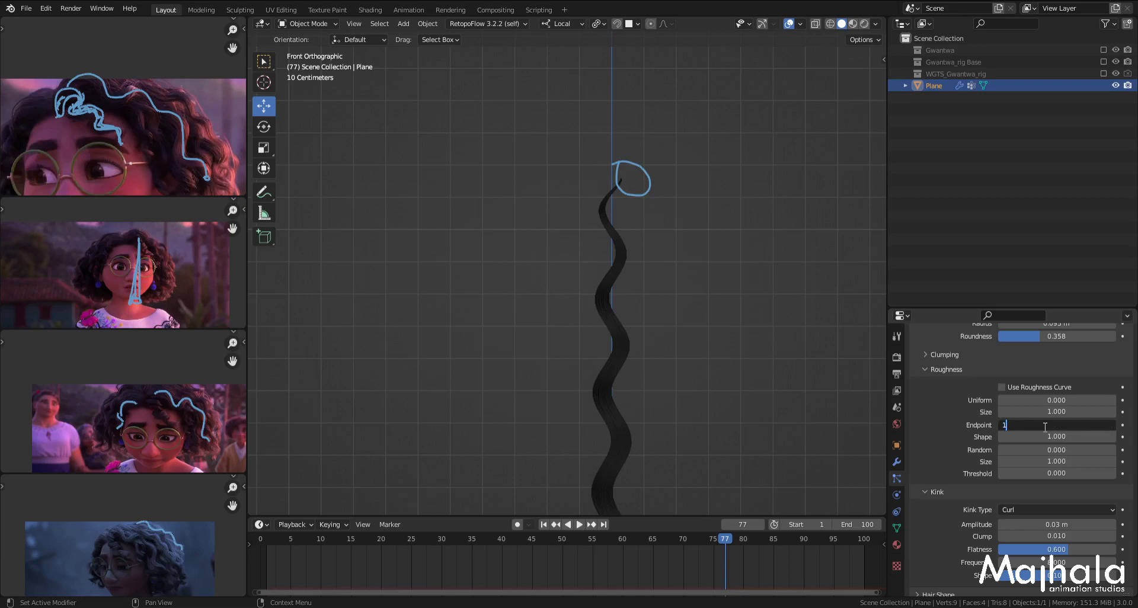
pyautogui.press('Return')
pyautogui.scroll(-1, 601, 362)
pyautogui.keyDown('shift'); pyautogui.moveTo(601, 360); pyautogui.dragTo(570, 352, button='middle'); pyautogui.keyUp('shift')
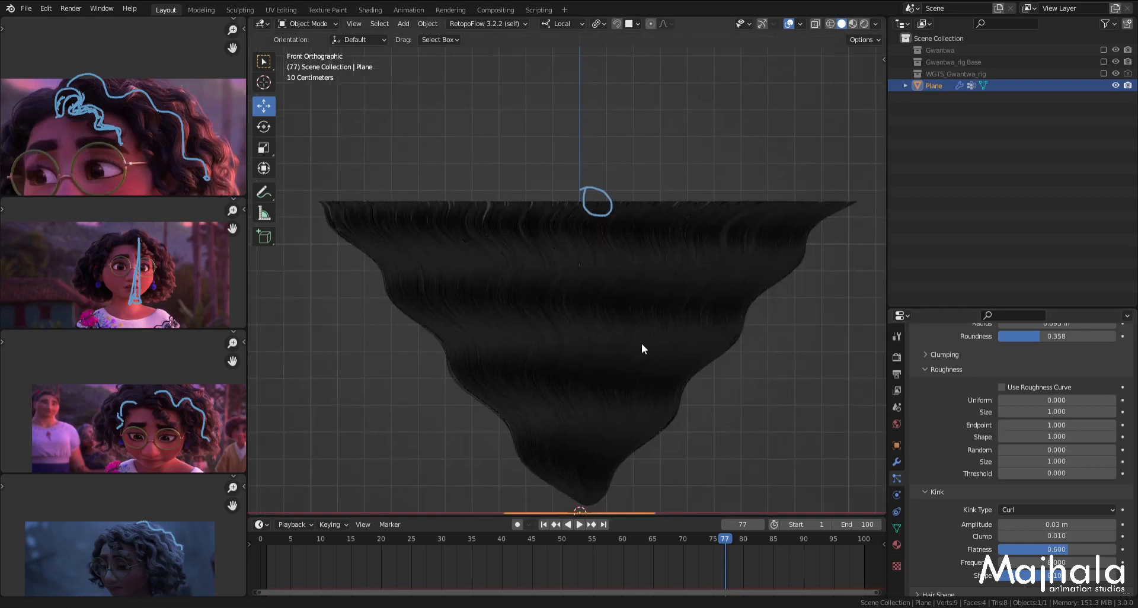
pyautogui.click(1058, 426)
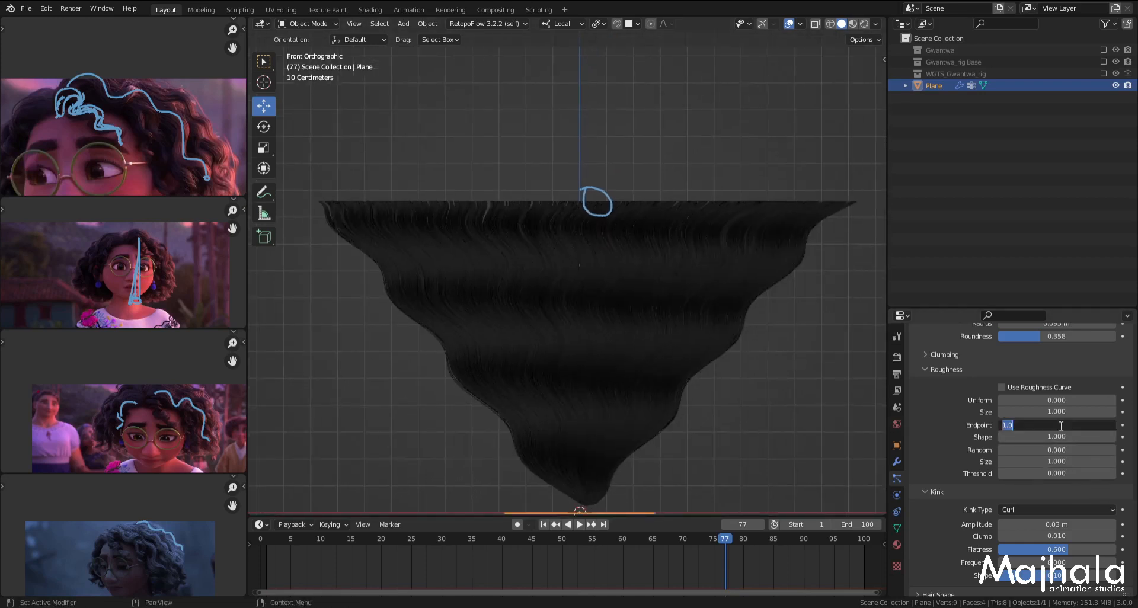
pyautogui.write('0')
pyautogui.press('Return')
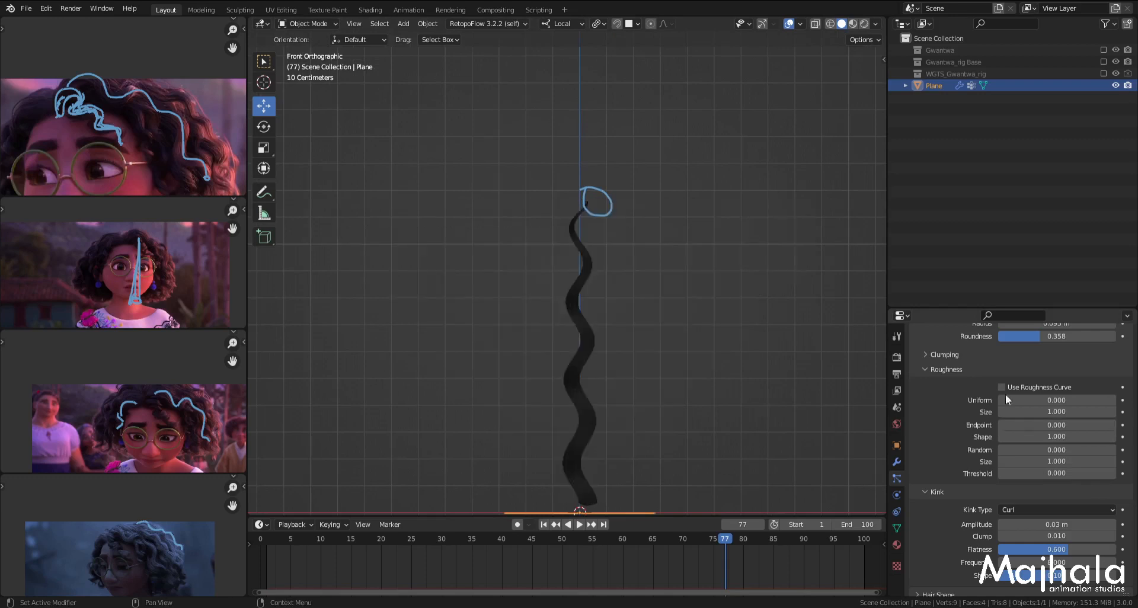
# Step: Set the roughness endpoint to 0.01 while viewing the circled tip up close
pyautogui.scroll(9, 614, 218)
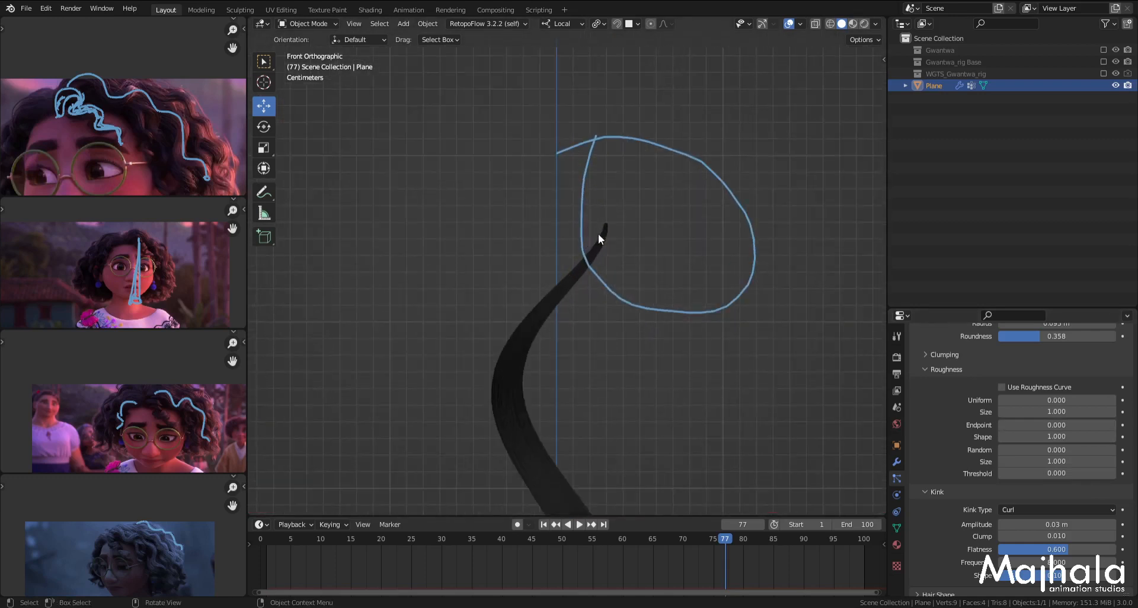
pyautogui.scroll(-2, 600, 235)
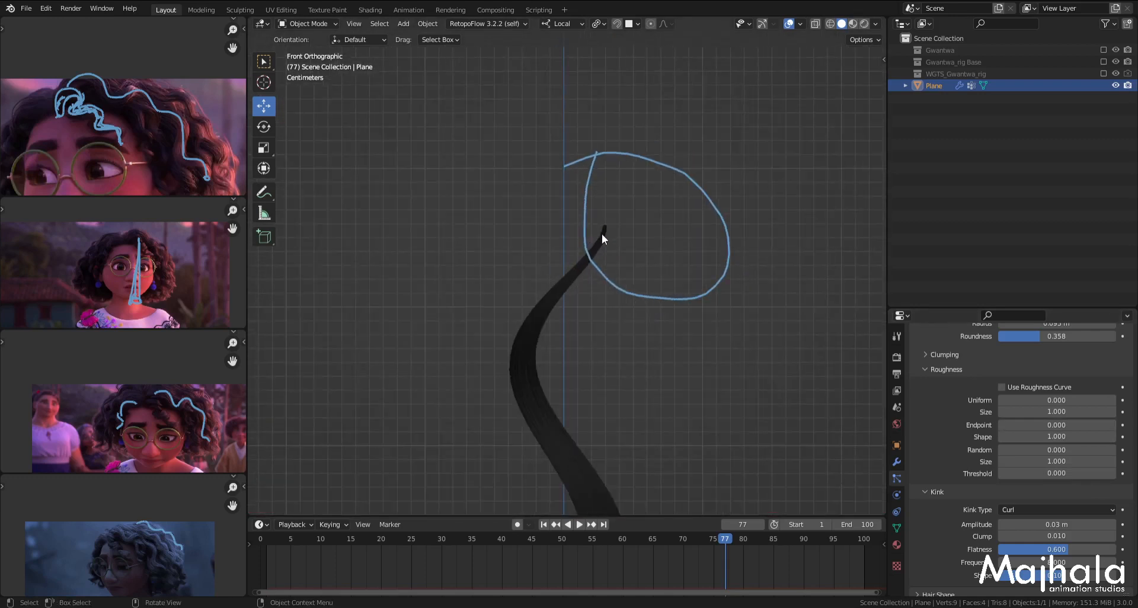
pyautogui.click(1060, 425)
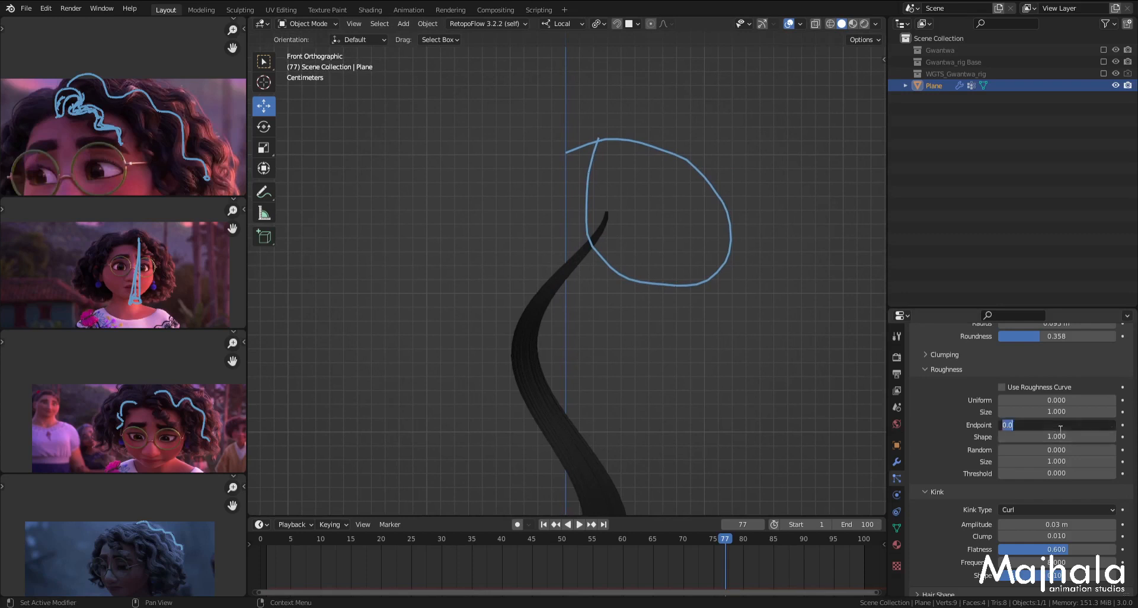
pyautogui.press('BackSpace')
pyautogui.write('.01')
pyautogui.press('Return')
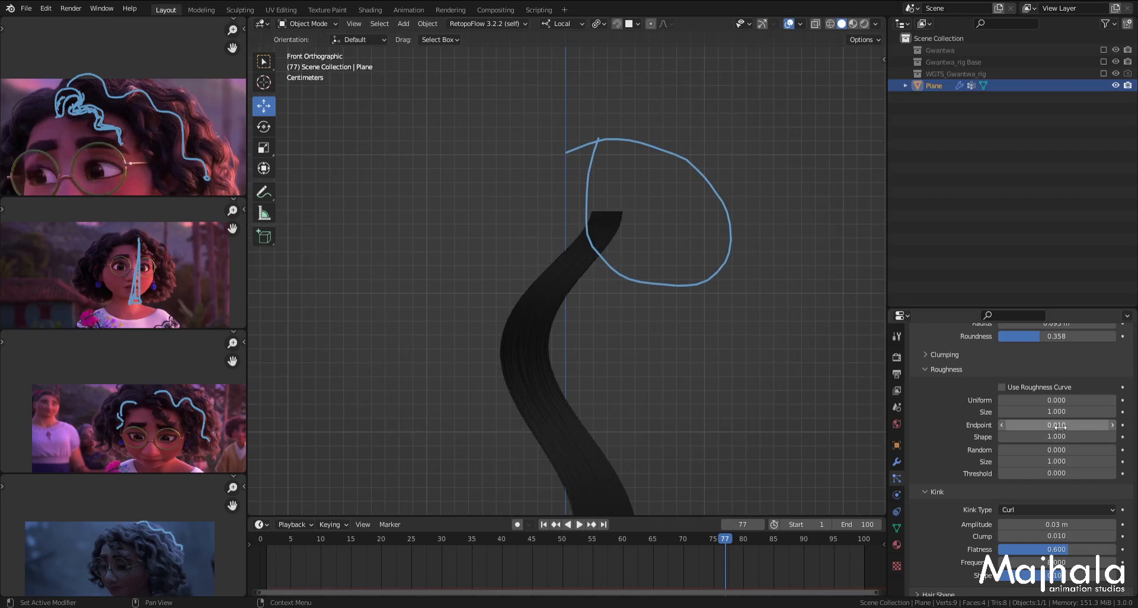
# Step: Lower the strand's roughness endpoint to 0.005
pyautogui.click(1059, 426)
pyautogui.press('BackSpace')
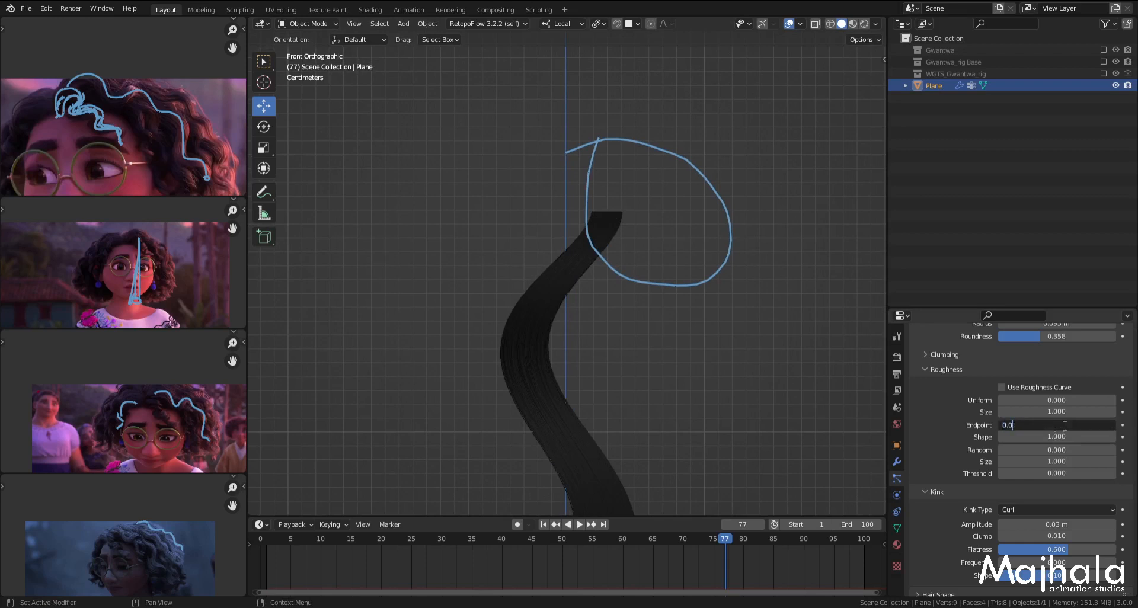
pyautogui.write('05')
pyautogui.press('Return')
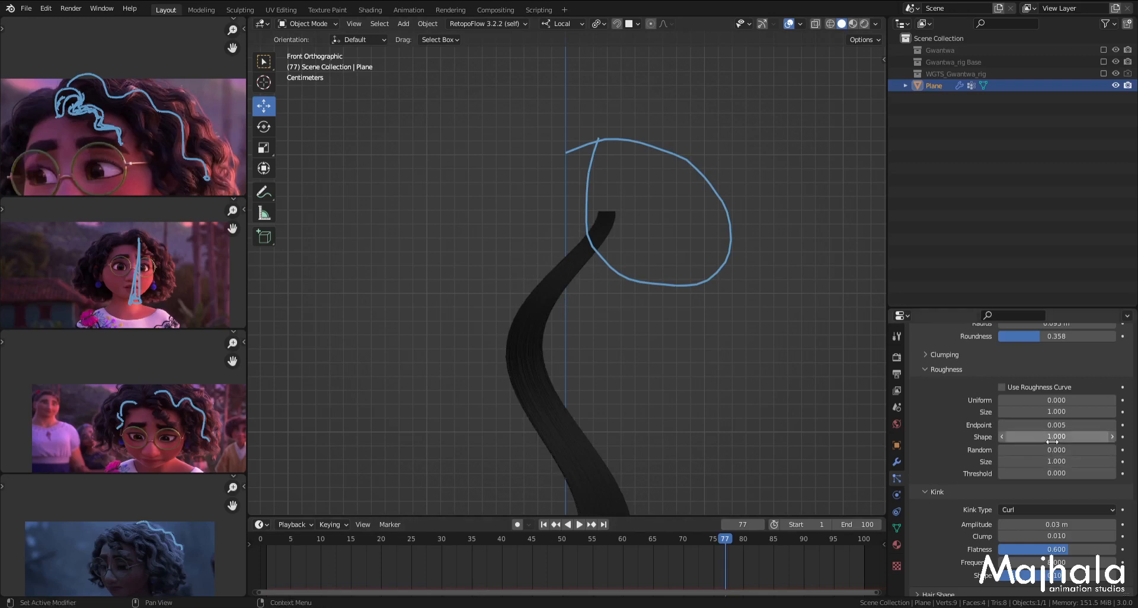
# Step: Try an endpoint roughness shape of 0 on the whole strand, and set the shape to 10
pyautogui.scroll(-8, 597, 281)
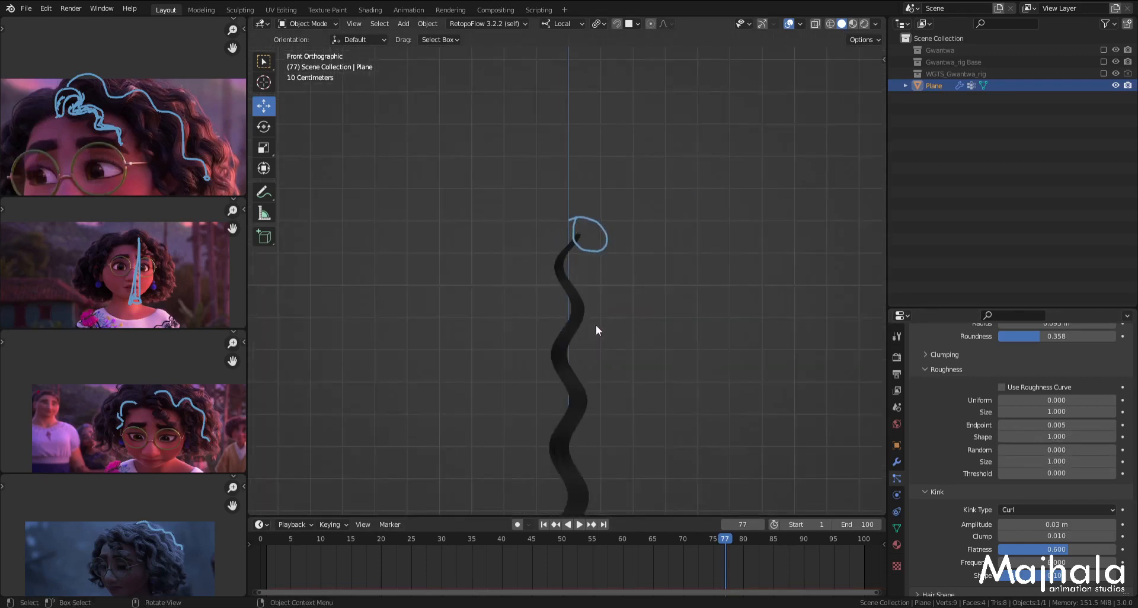
pyautogui.keyDown('shift'); pyautogui.moveTo(598, 351); pyautogui.dragTo(597, 306, button='middle'); pyautogui.keyUp('shift')
pyautogui.moveTo(1087, 436); pyautogui.dragTo(1028, 437)
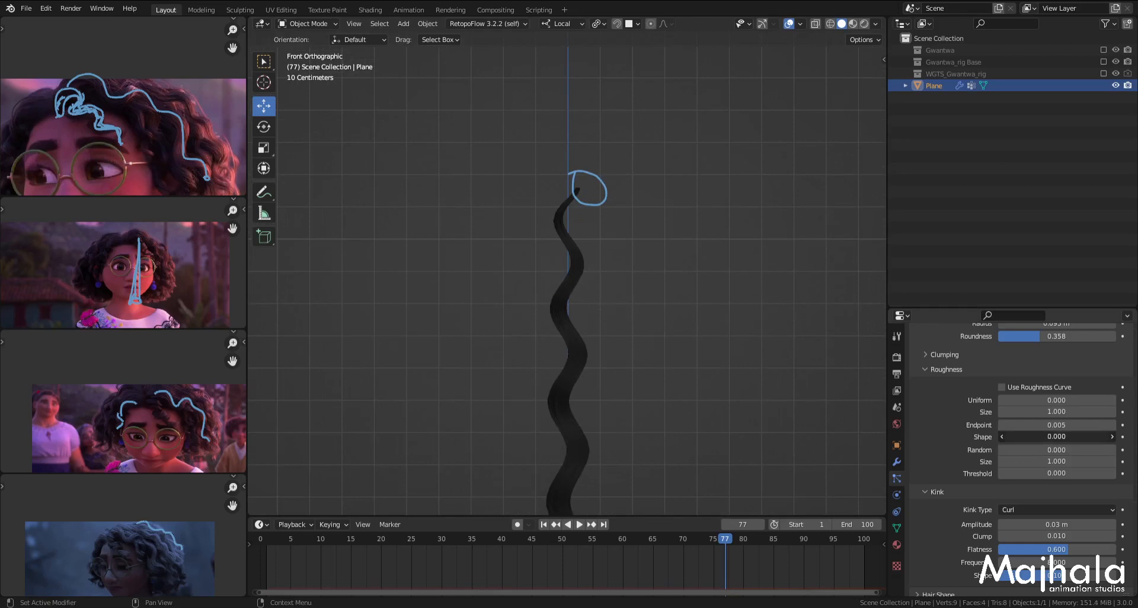
pyautogui.scroll(-4, 705, 341)
pyautogui.scroll(3, 652, 380)
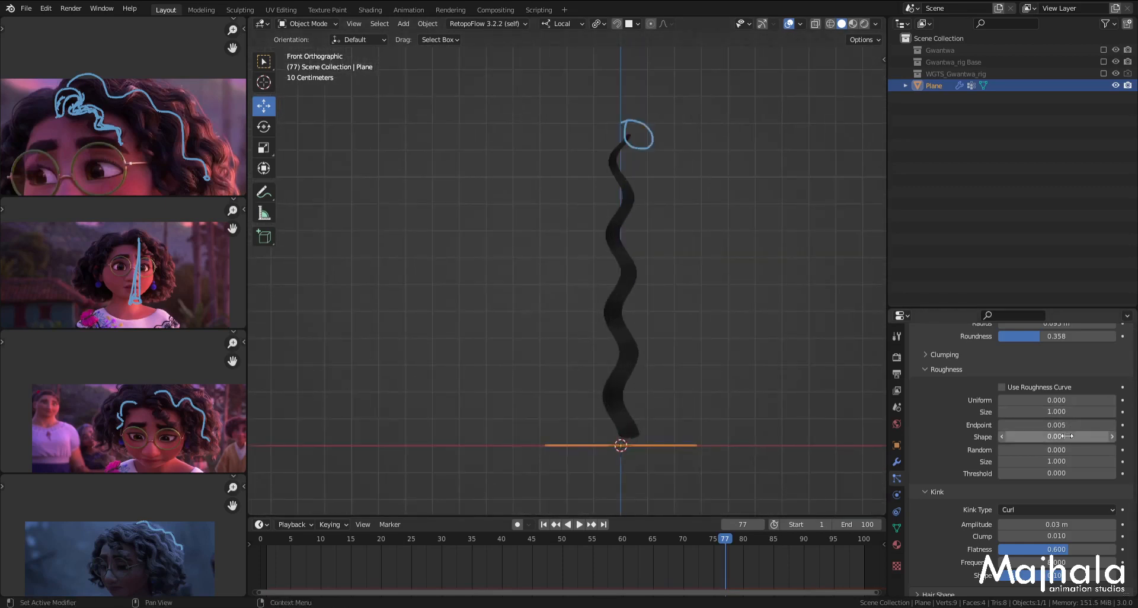
pyautogui.moveTo(1056, 437)
pyautogui.mouseDown()
pyautogui.moveTo(1109, 437)
pyautogui.moveTo(1043, 437)
pyautogui.moveTo(1103, 437)
pyautogui.moveTo(1056, 436)
pyautogui.mouseUp()
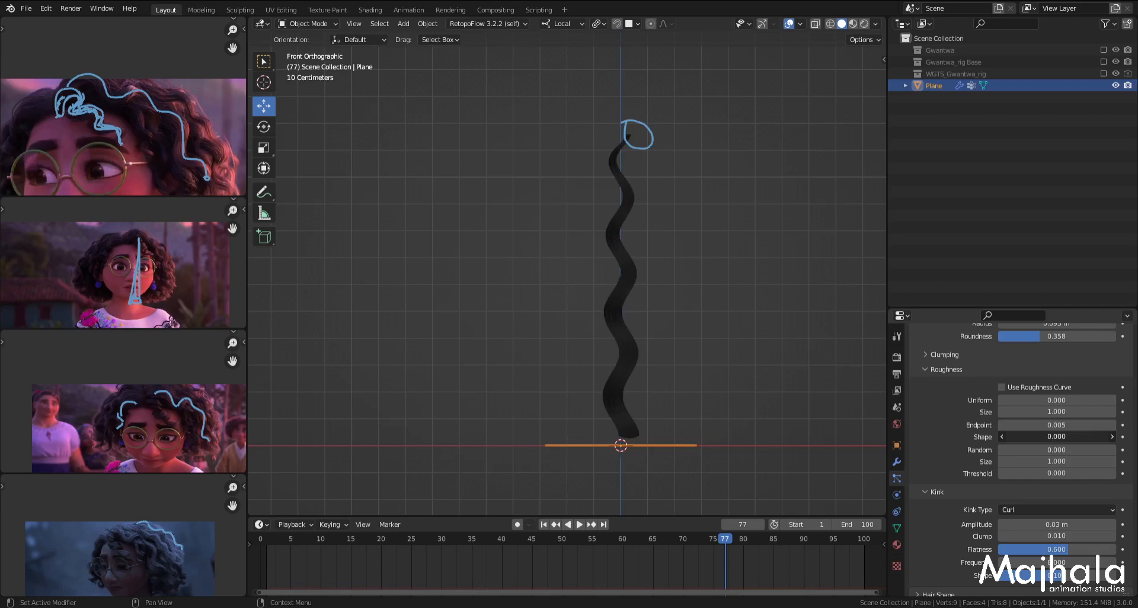
pyautogui.moveTo(1057, 437); pyautogui.dragTo(1102, 437)
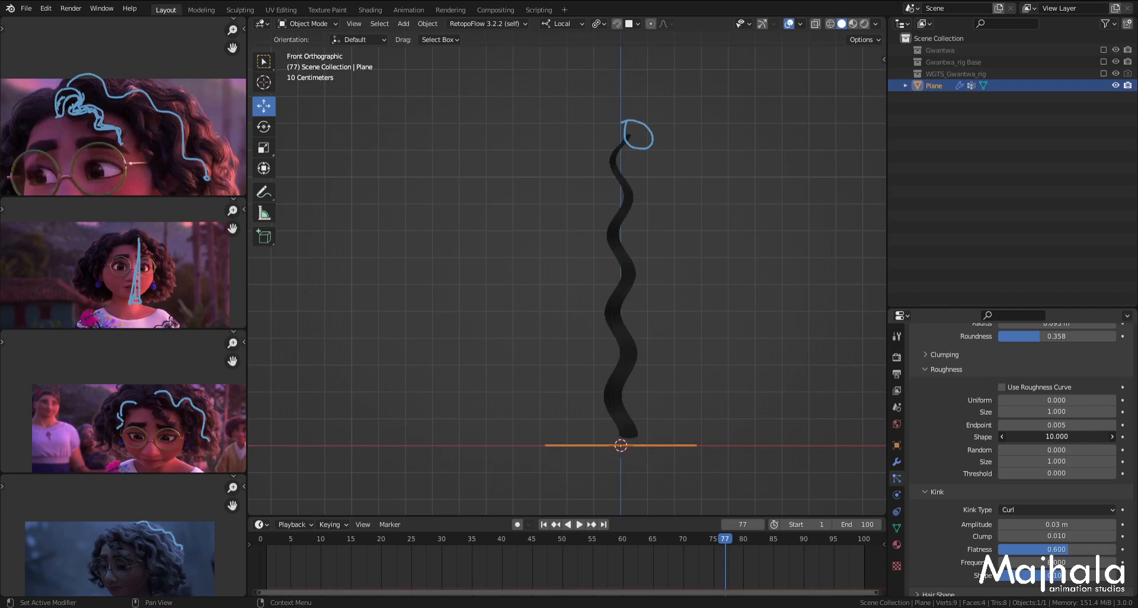
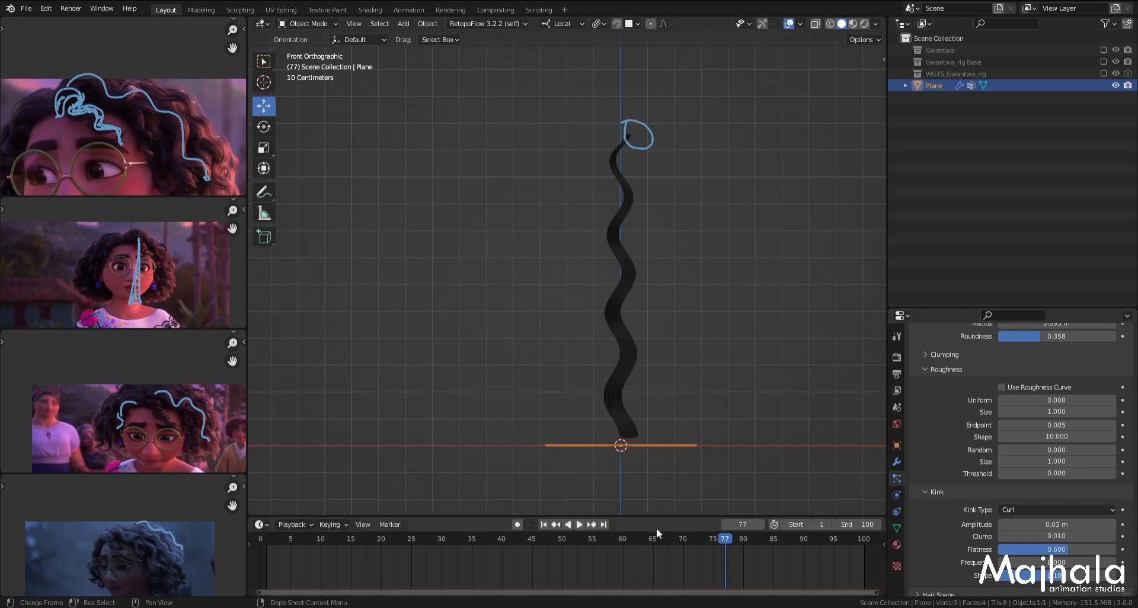
# Step: Try a random roughness amount of 1 on the strand and inspect the hair
pyautogui.click(1029, 451)
pyautogui.write('1')
pyautogui.press('Return')
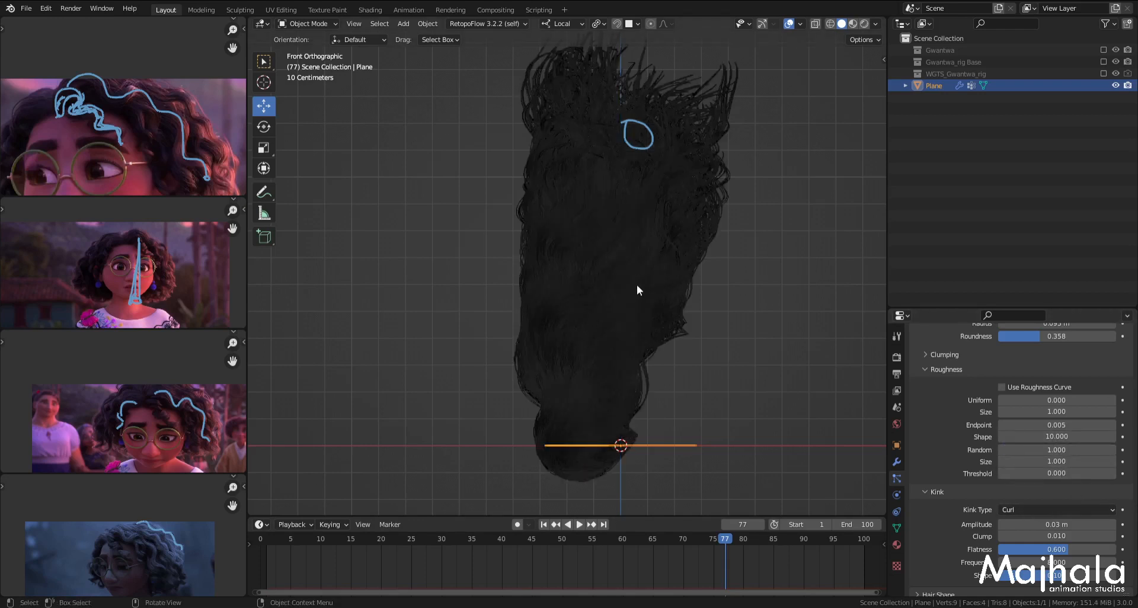
pyautogui.moveTo(650, 271); pyautogui.dragTo(709, 325, button='middle')
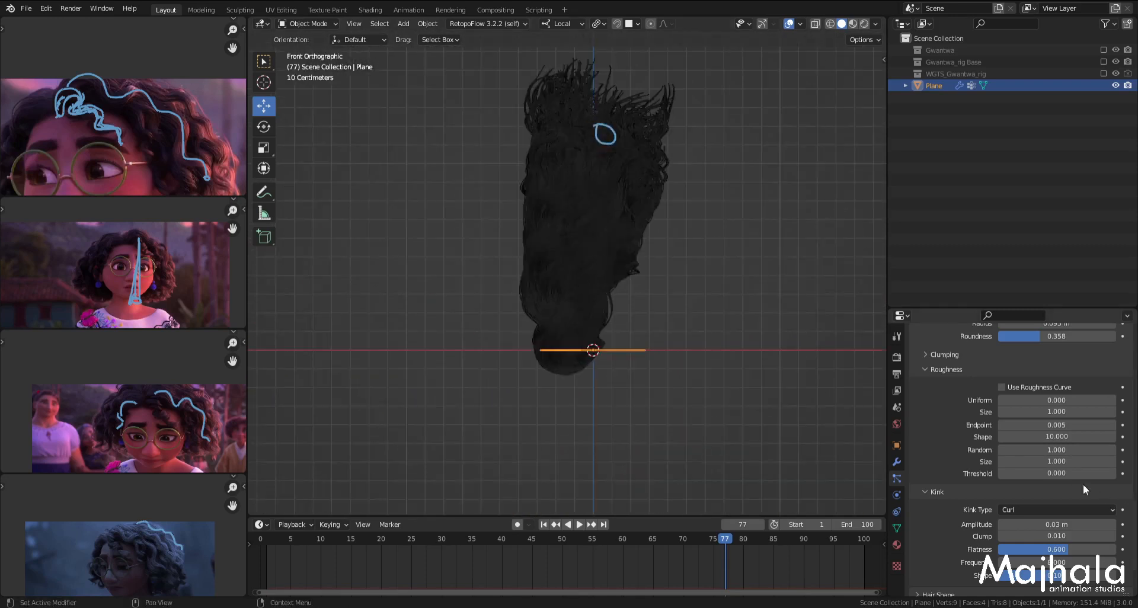
# Step: Try a random roughness size of 0.5 on the strand and reset the size to 1
pyautogui.click(1057, 461)
pyautogui.press('BackSpace')
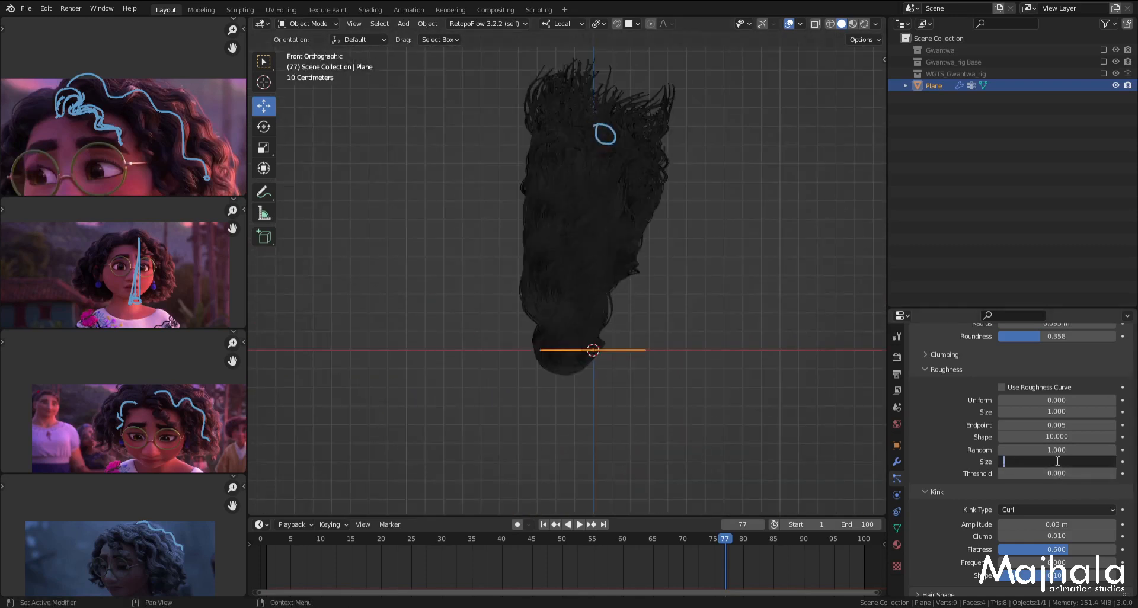
pyautogui.write('2')
pyautogui.press('Return')
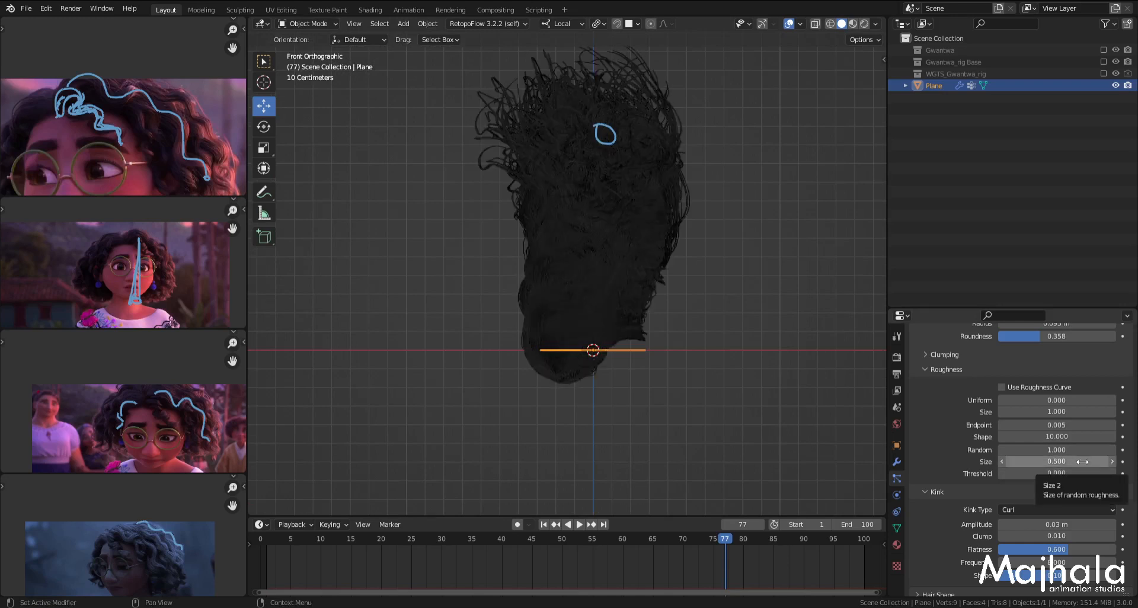
pyautogui.click(1081, 460)
pyautogui.write('0')
pyautogui.press('BackSpace')
pyautogui.write('1')
pyautogui.press('Return')
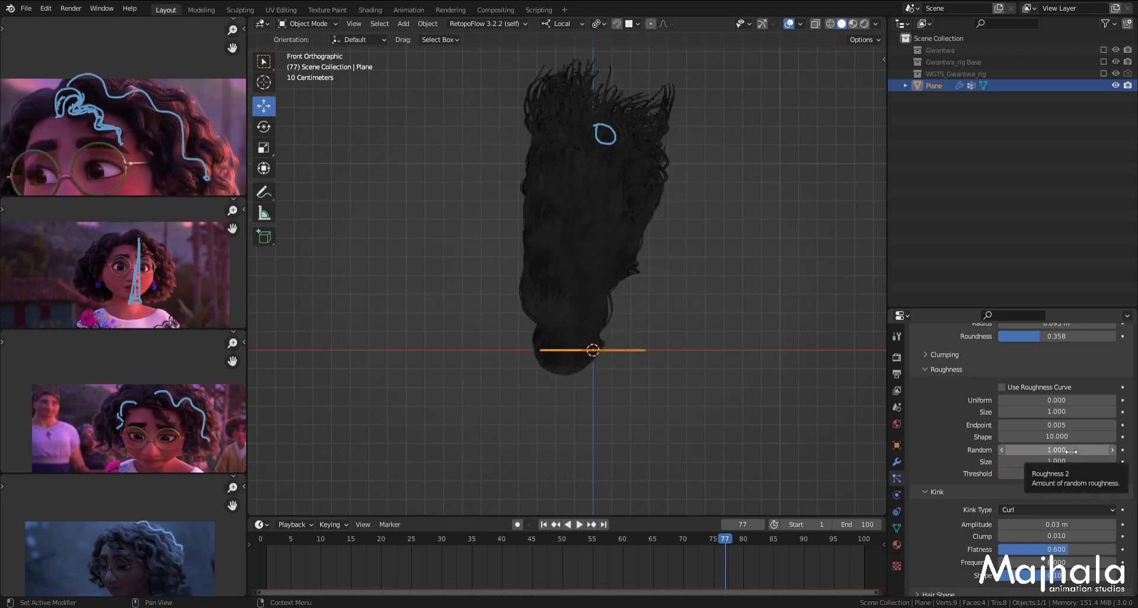
# Step: Reduce the strand's random roughness, trying 0.5 and 0.162, and settle on 0.15
pyautogui.click(1070, 451)
pyautogui.write('0.5')
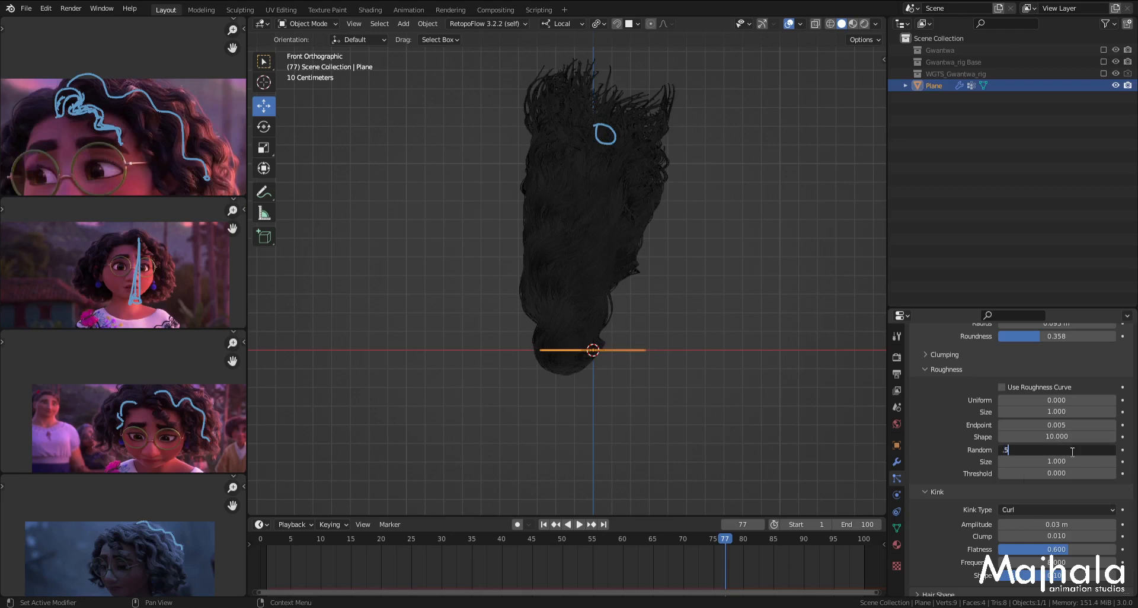
pyautogui.press('Return')
pyautogui.moveTo(1071, 451); pyautogui.dragTo(1041, 451)
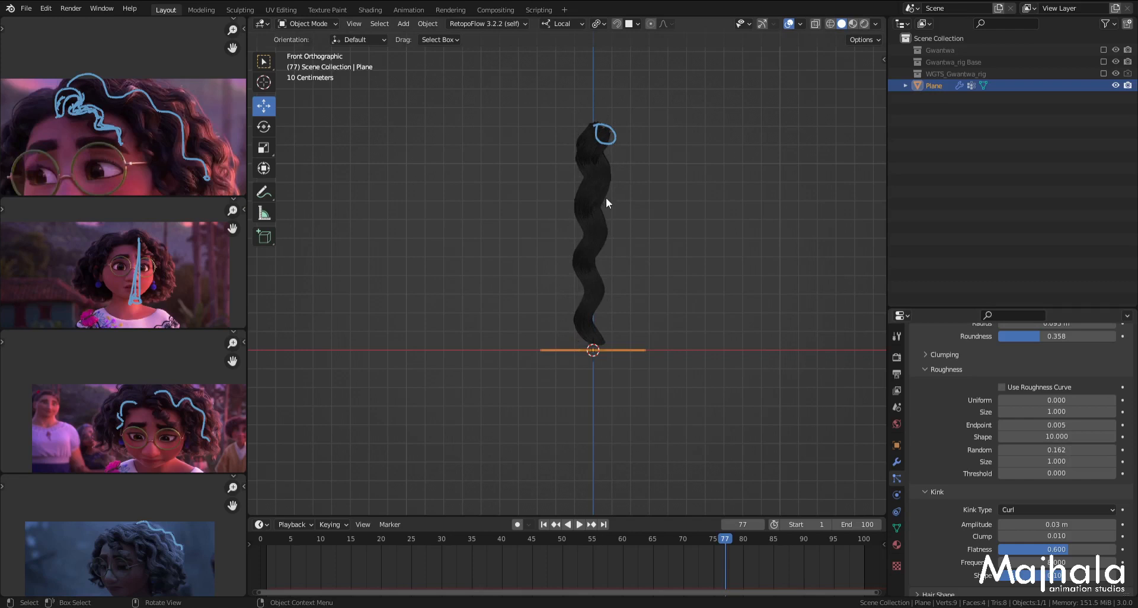
pyautogui.scroll(5, 571, 133)
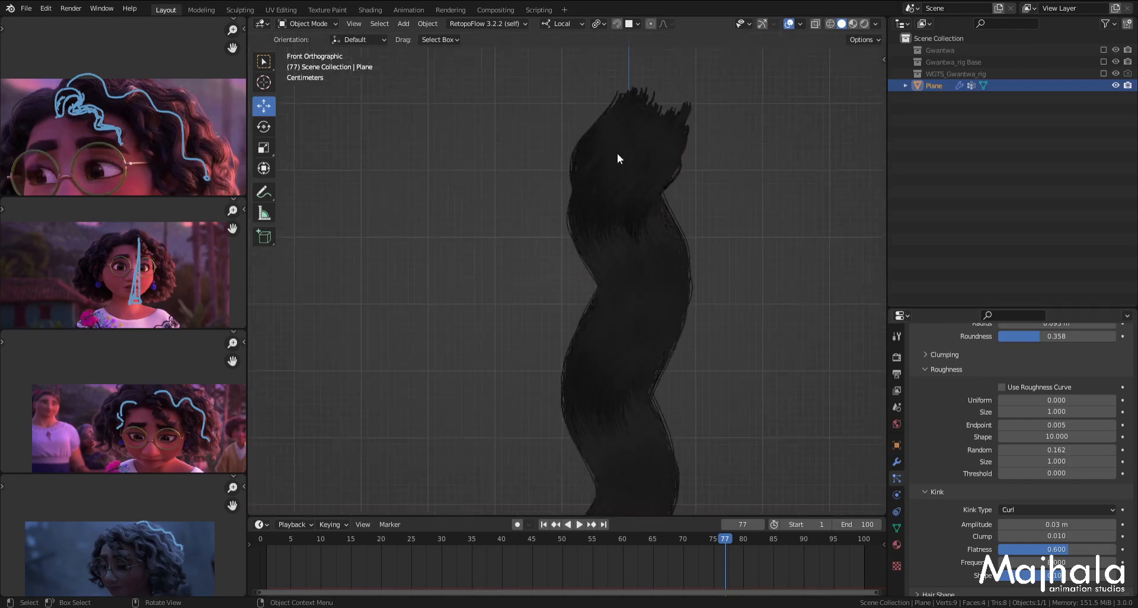
pyautogui.keyDown('shift'); pyautogui.moveTo(649, 190); pyautogui.dragTo(646, 179, button='middle'); pyautogui.keyUp('shift')
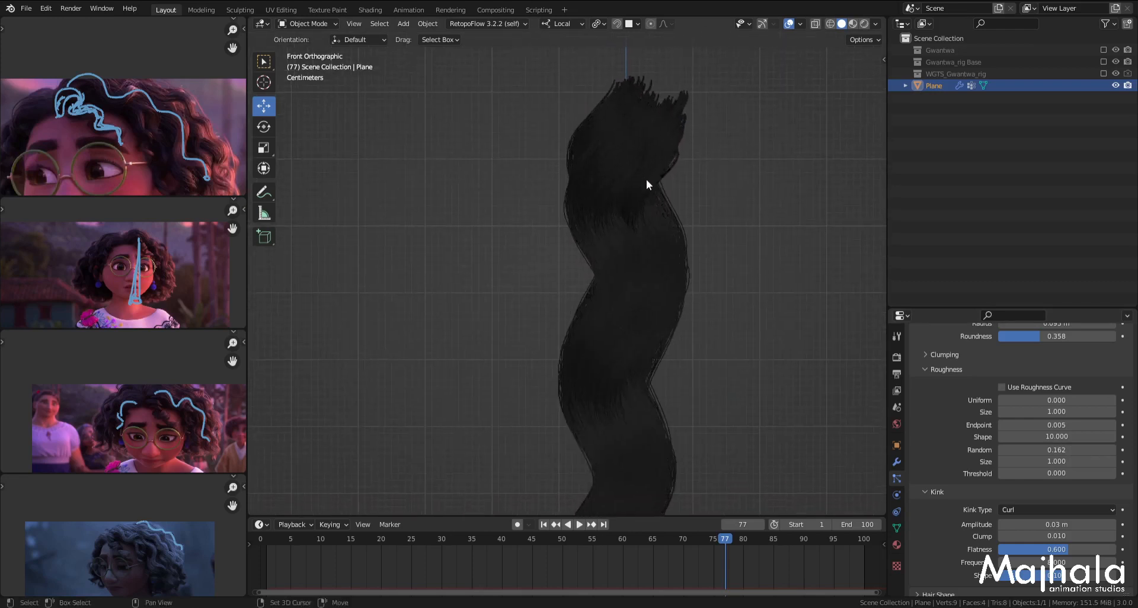
pyautogui.click(1069, 450)
pyautogui.write('0.15')
pyautogui.press('Return')
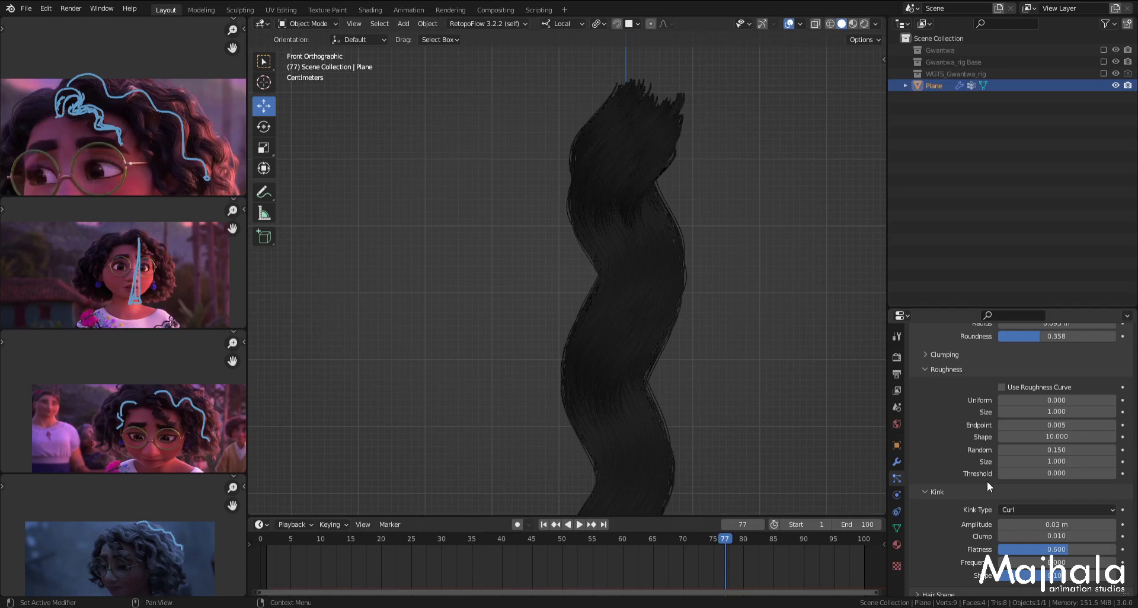
# Step: Raise the random roughness threshold to about 0.846 and inspect the flyaway hairs at the strand's tip
pyautogui.scroll(-3, 605, 288)
pyautogui.scroll(-2, 635, 307)
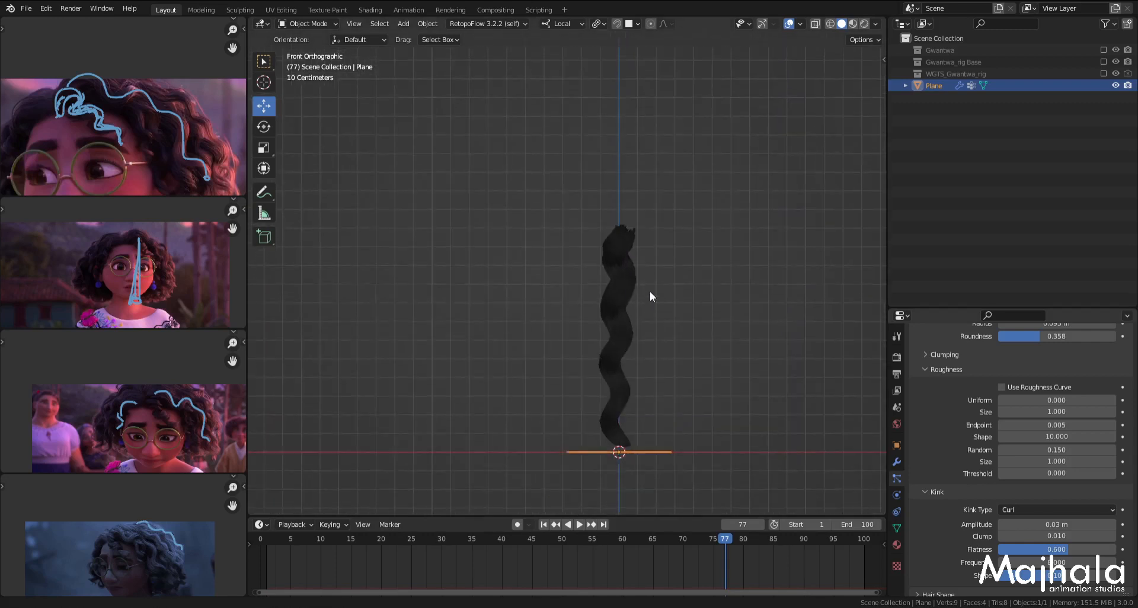
pyautogui.keyDown('shift'); pyautogui.moveTo(649, 291); pyautogui.dragTo(634, 226, button='middle'); pyautogui.keyUp('shift')
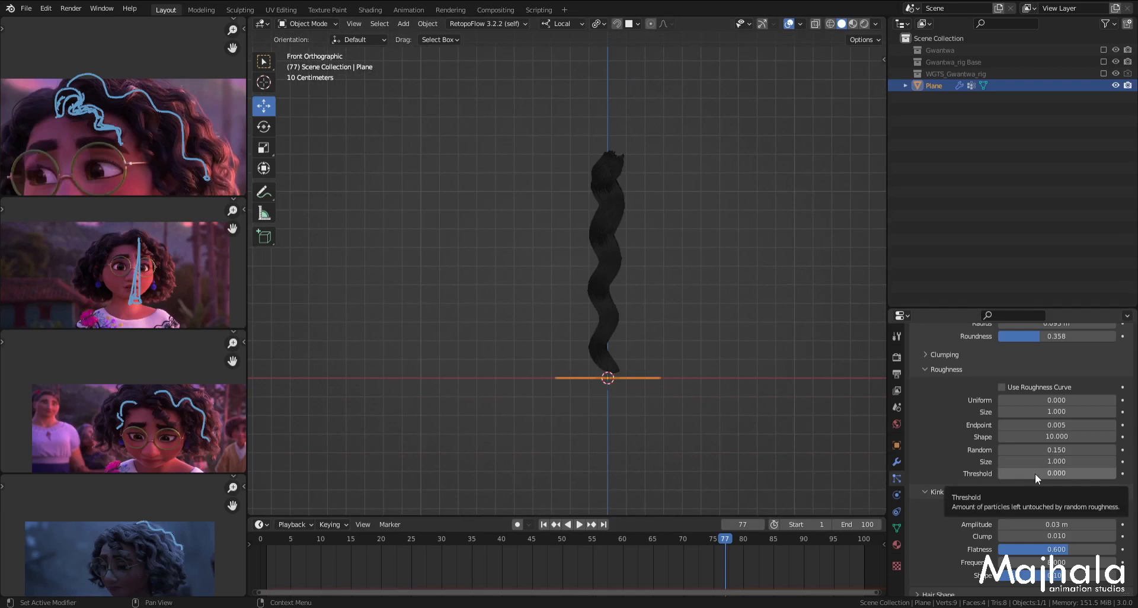
pyautogui.moveTo(1041, 474); pyautogui.dragTo(1089, 473)
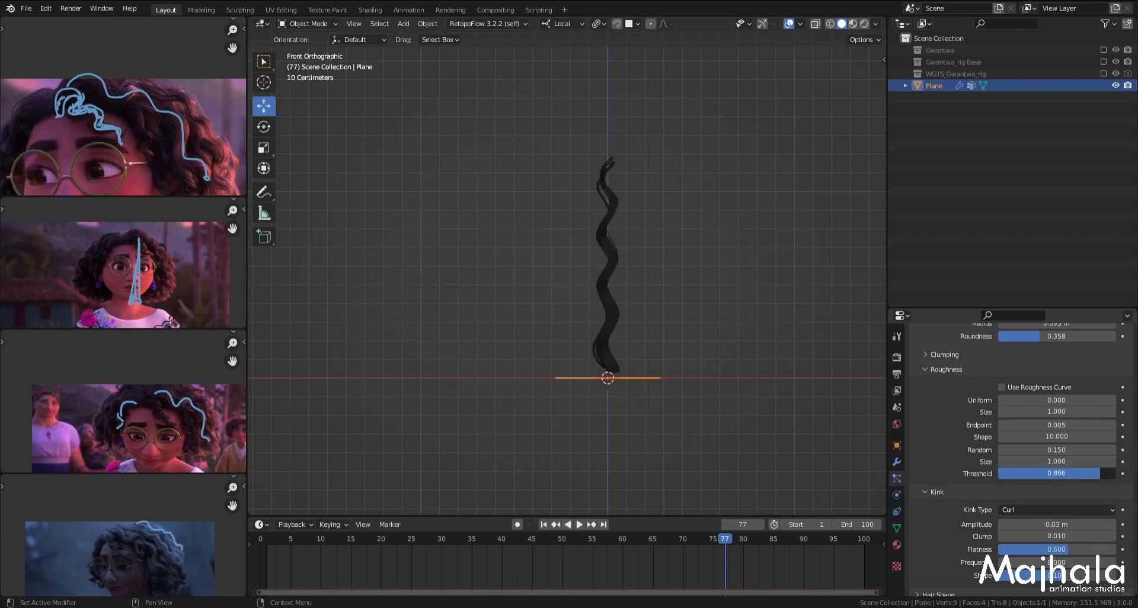
pyautogui.moveTo(1100, 474); pyautogui.dragTo(1098, 473)
pyautogui.moveTo(567, 176); pyautogui.dragTo(549, 209, button='middle')
pyautogui.moveTo(678, 201); pyautogui.dragTo(575, 188, button='middle')
pyautogui.scroll(3, 574, 156)
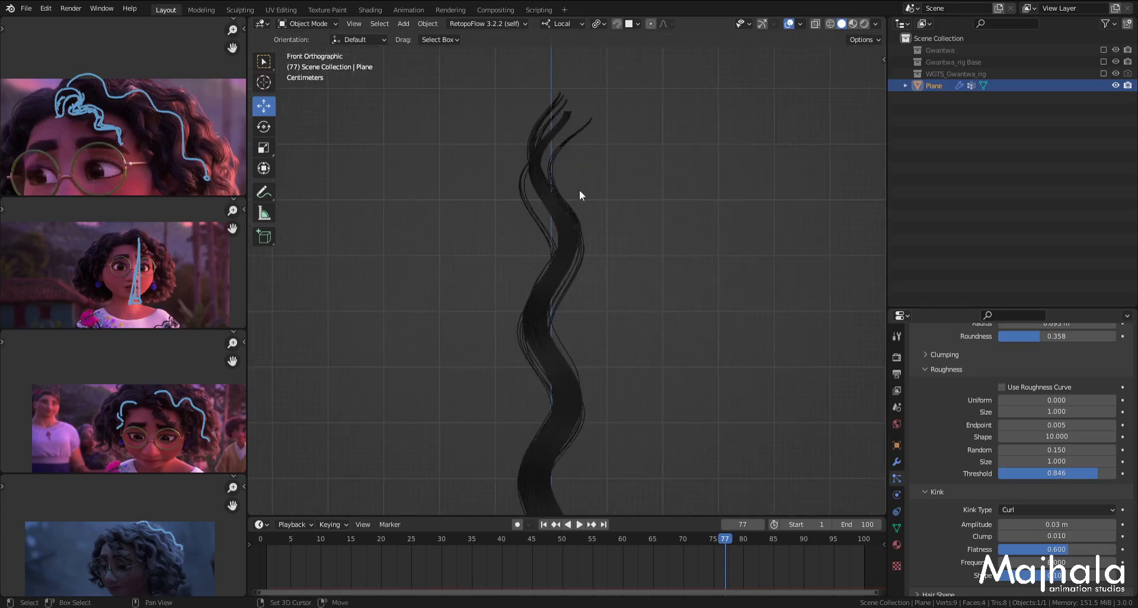
# Step: Try a random roughness threshold of 0.5 on the strand
pyautogui.click(1077, 474)
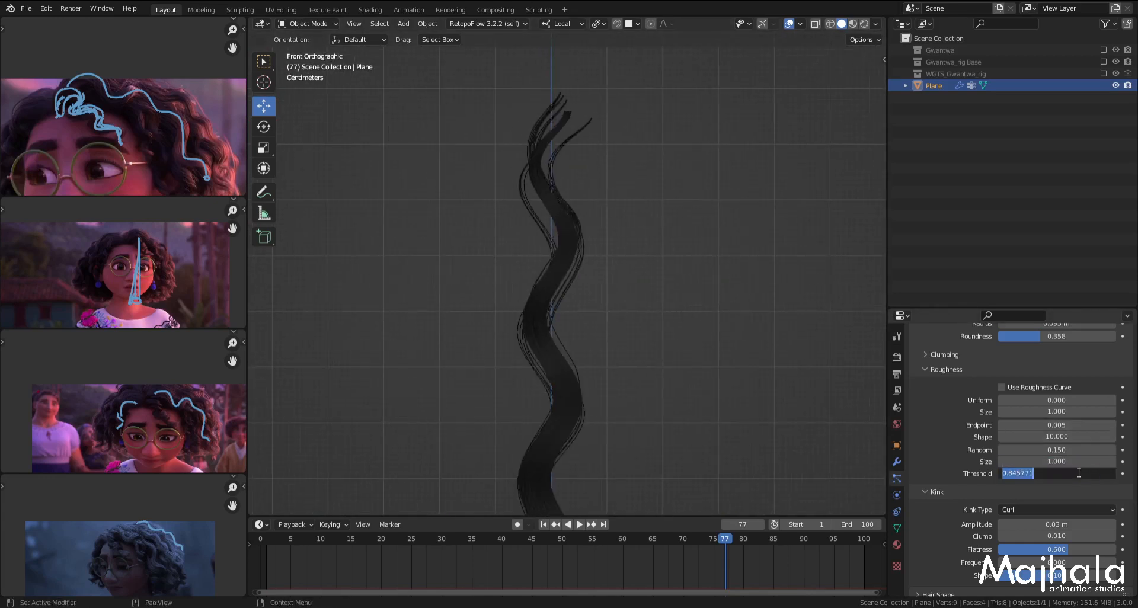
pyautogui.press('BackSpace')
pyautogui.write('0.5')
pyautogui.press('Return')
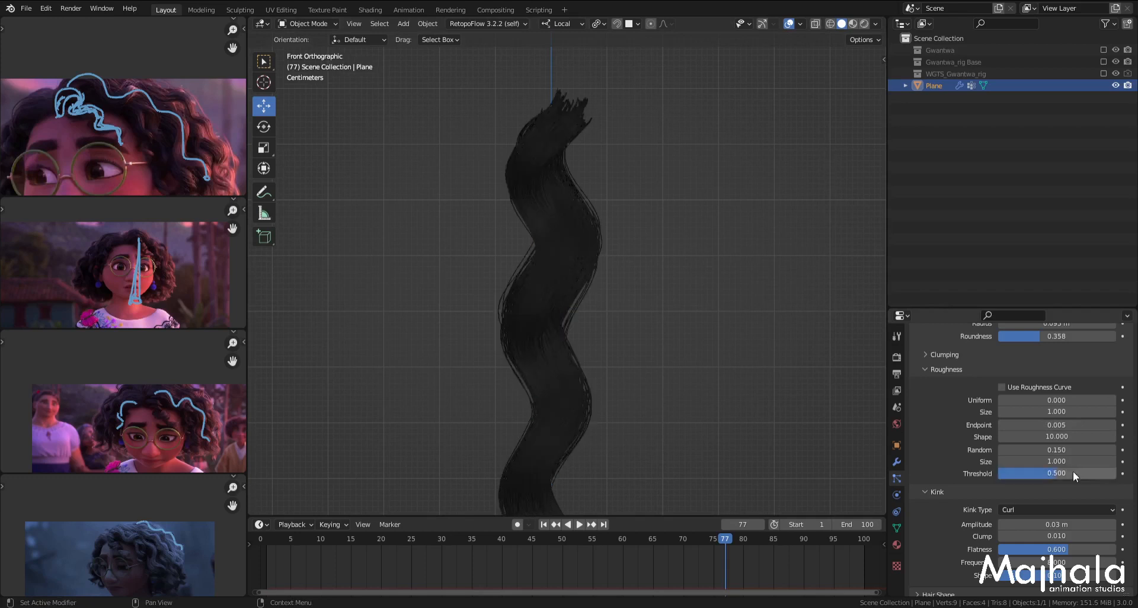
# Step: Annotate the stray flyaway hairs along the outer edge of the curls in the close-up reference image with short strokes
pyautogui.scroll(-3, 663, 410)
pyautogui.scroll(4, 122, 124)
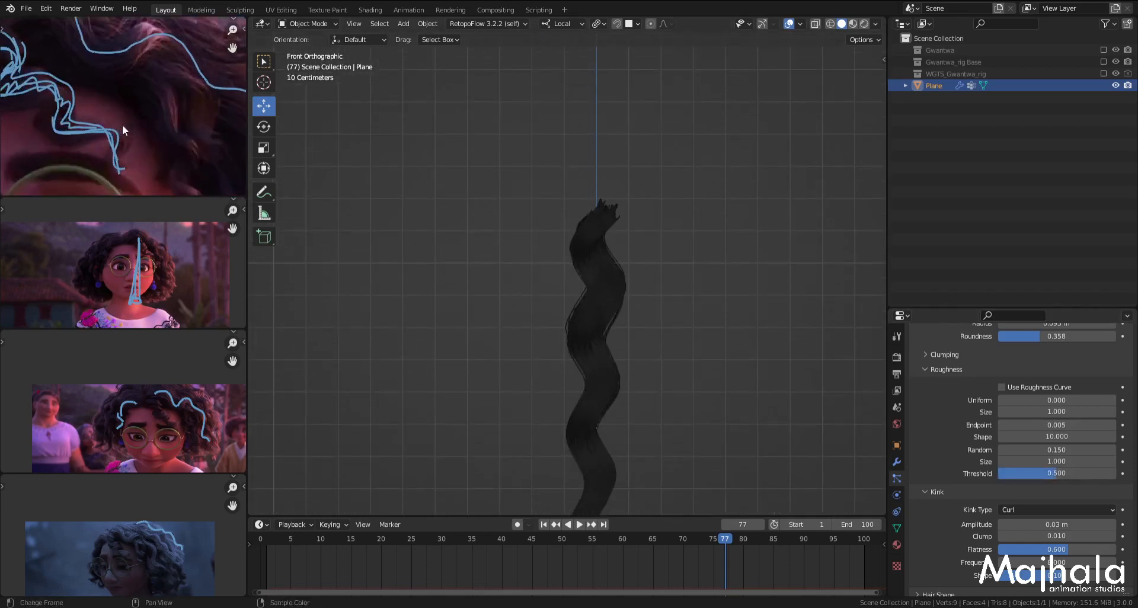
pyautogui.scroll(-4, 135, 124)
pyautogui.scroll(4, 160, 105)
pyautogui.scroll(-4, 166, 111)
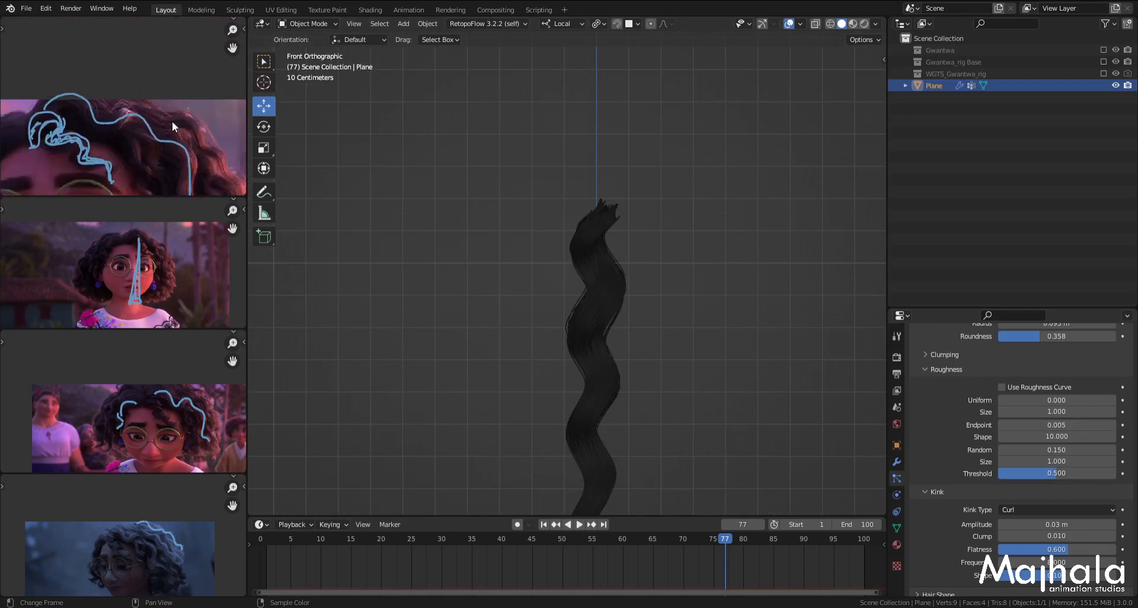
pyautogui.scroll(2, 134, 105)
pyautogui.moveTo(118, 78)
pyautogui.mouseDown()
pyautogui.moveTo(148, 80)
pyautogui.moveTo(180, 125)
pyautogui.mouseUp()
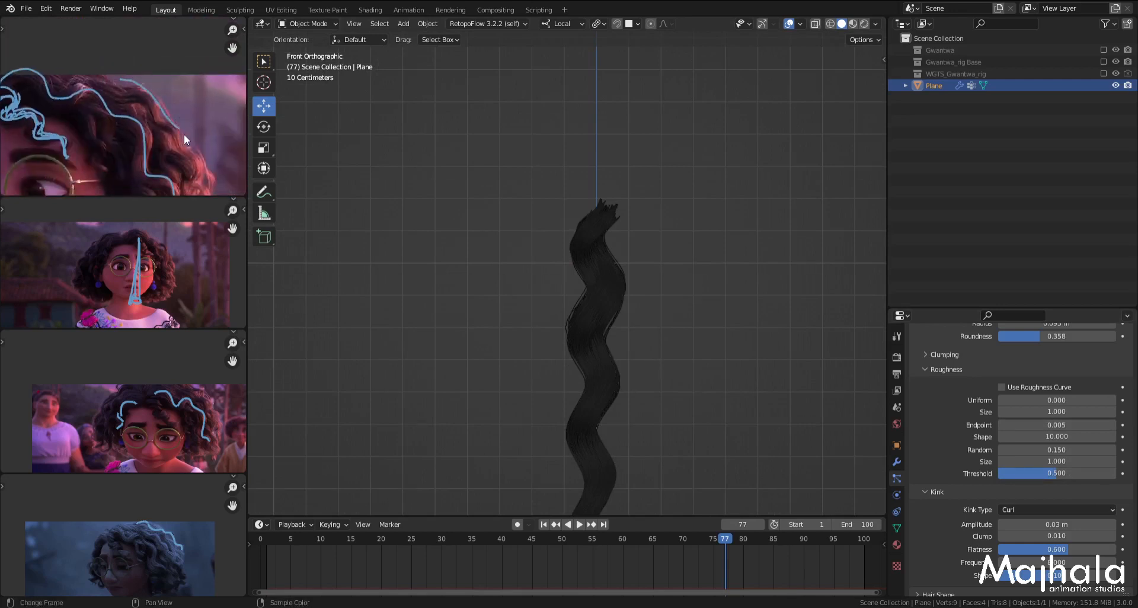
pyautogui.scroll(4, 164, 134)
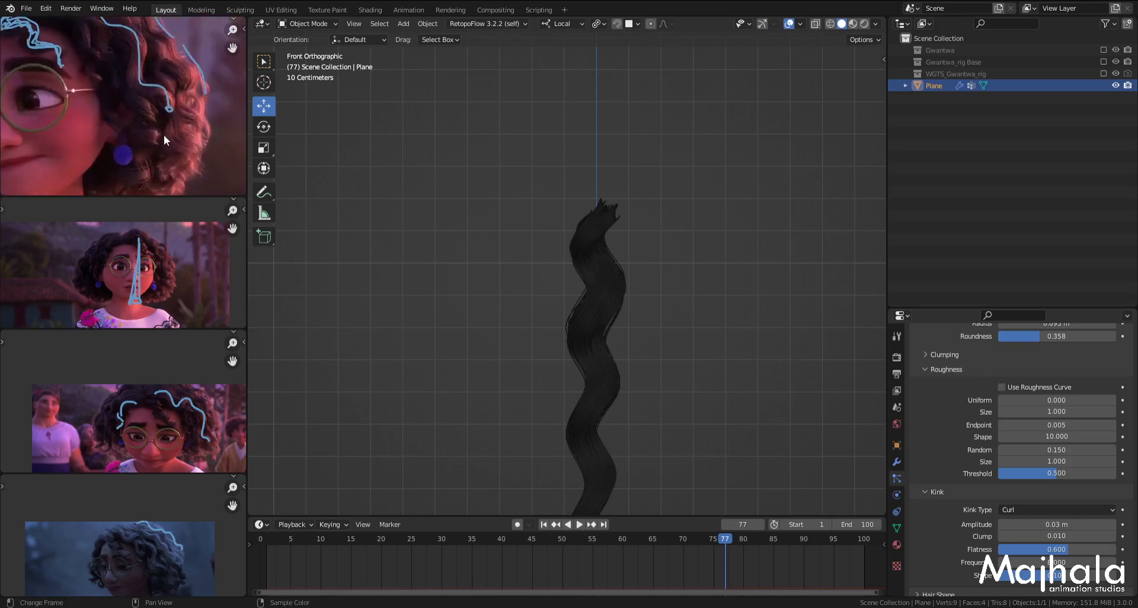
pyautogui.scroll(2, 205, 160)
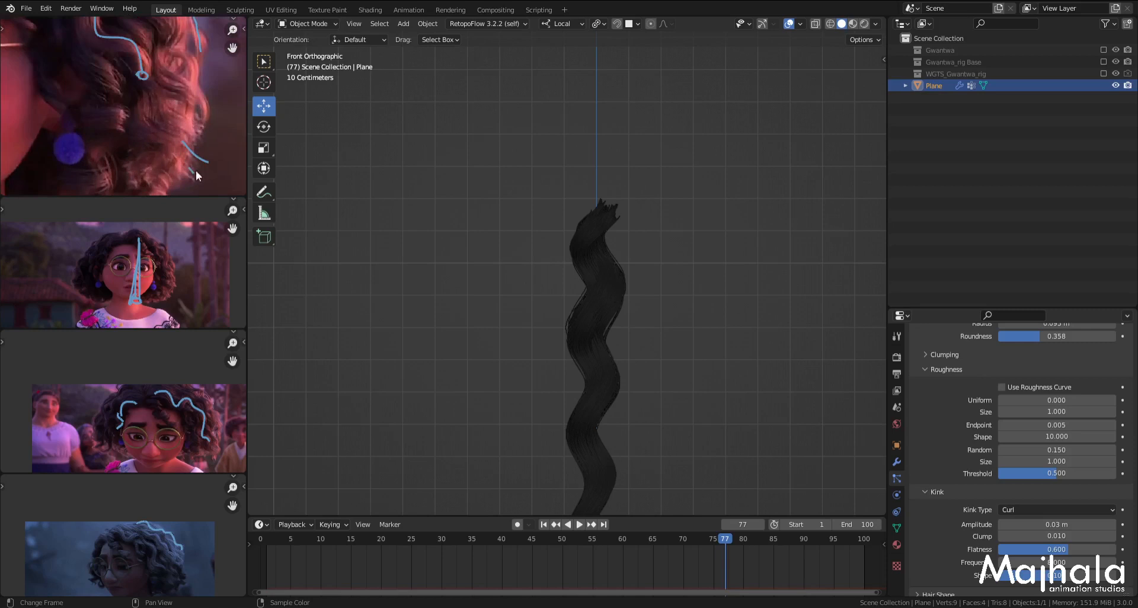
# Step: Increase the random roughness threshold to about 0.843 and check the loose hairs at the strand's tip in the front view
pyautogui.scroll(-2, 570, 361)
pyautogui.keyDown('shift'); pyautogui.moveTo(672, 407); pyautogui.dragTo(668, 348, button='middle'); pyautogui.keyUp('shift')
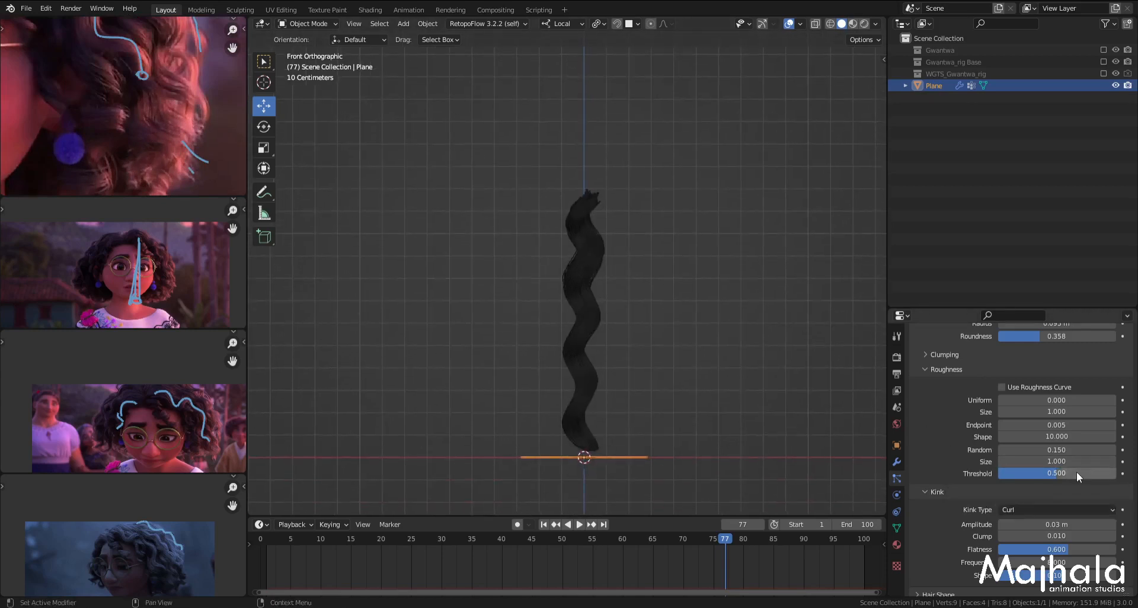
pyautogui.moveTo(1061, 474)
pyautogui.mouseDown()
pyautogui.moveTo(1107, 474)
pyautogui.moveTo(1067, 474)
pyautogui.mouseUp()
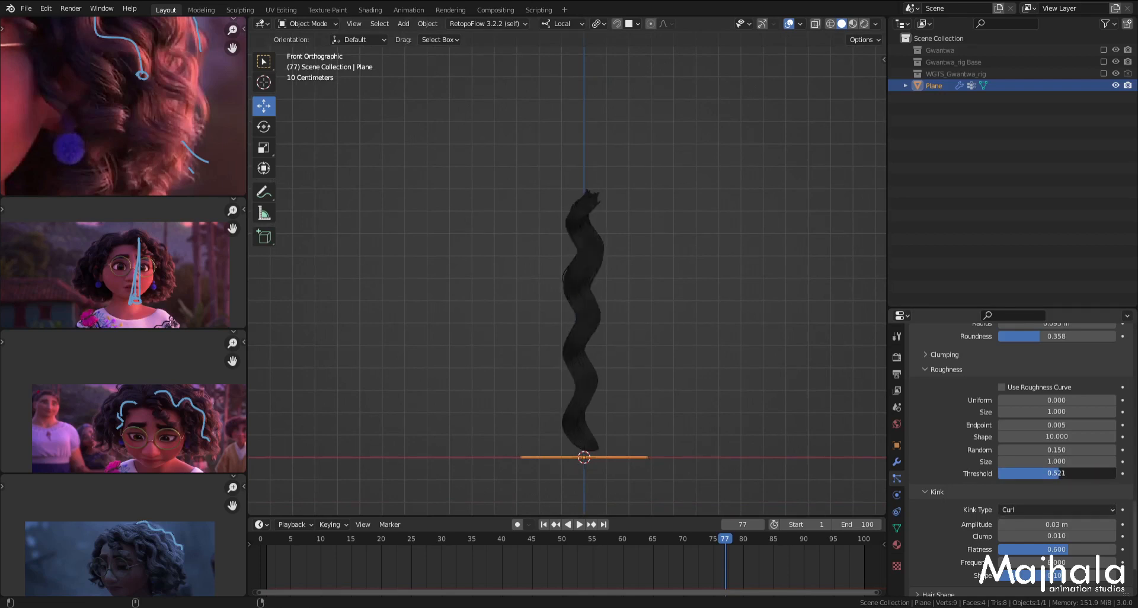
pyautogui.moveTo(1066, 474); pyautogui.dragTo(1098, 474)
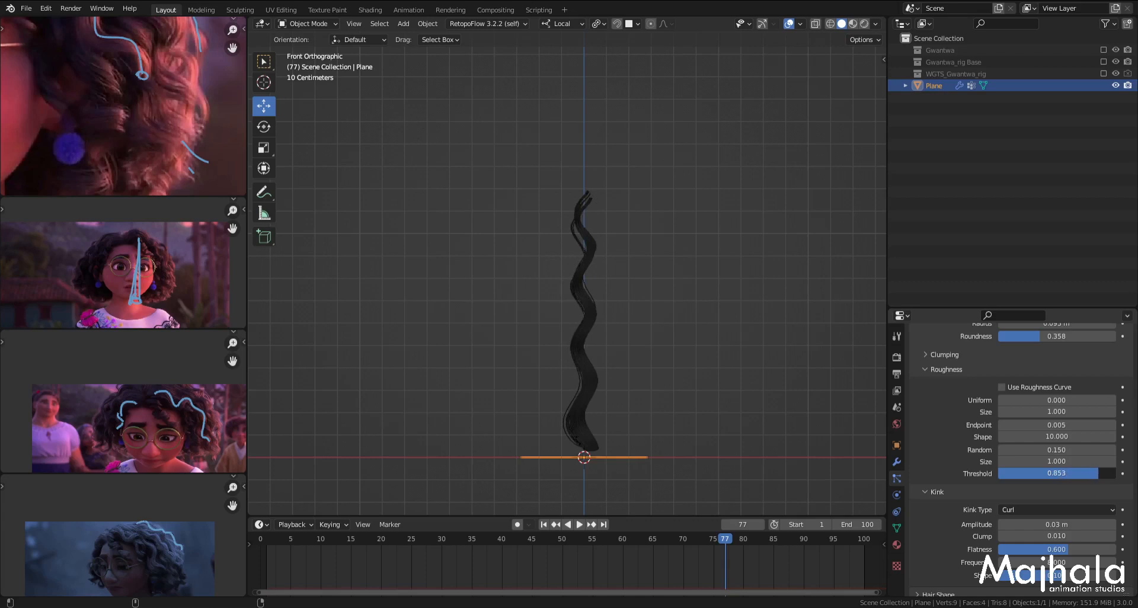
pyautogui.moveTo(1099, 473); pyautogui.dragTo(1098, 474)
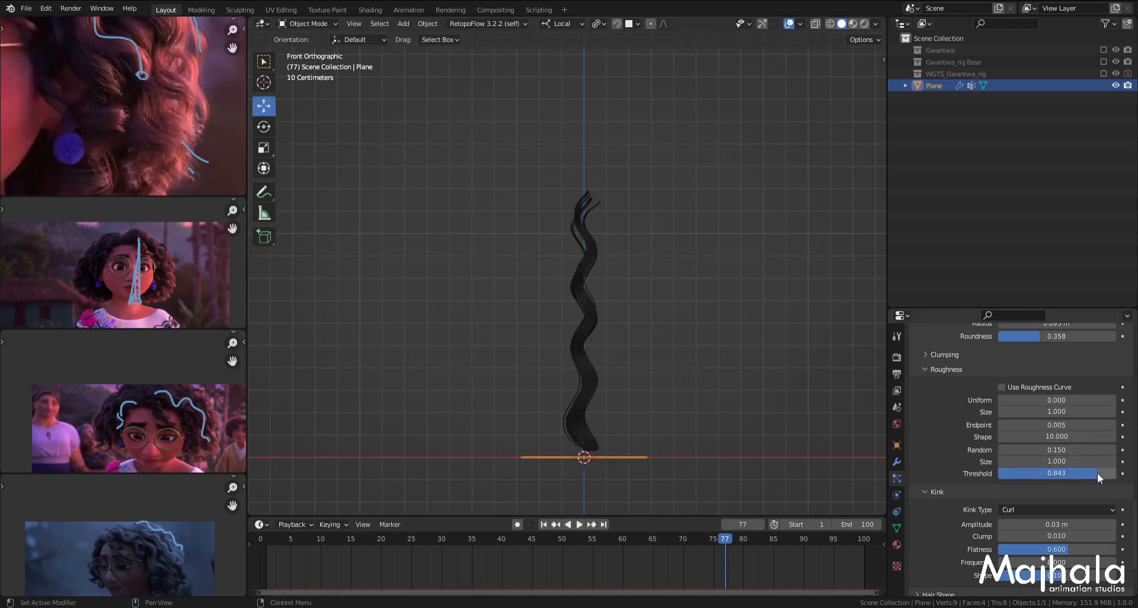
pyautogui.moveTo(566, 231)
pyautogui.mouseDown(button='middle')
pyautogui.moveTo(610, 275)
pyautogui.moveTo(521, 249)
pyautogui.moveTo(470, 267)
pyautogui.moveTo(559, 247)
pyautogui.mouseUp(button='middle')
pyautogui.press('KP_1')
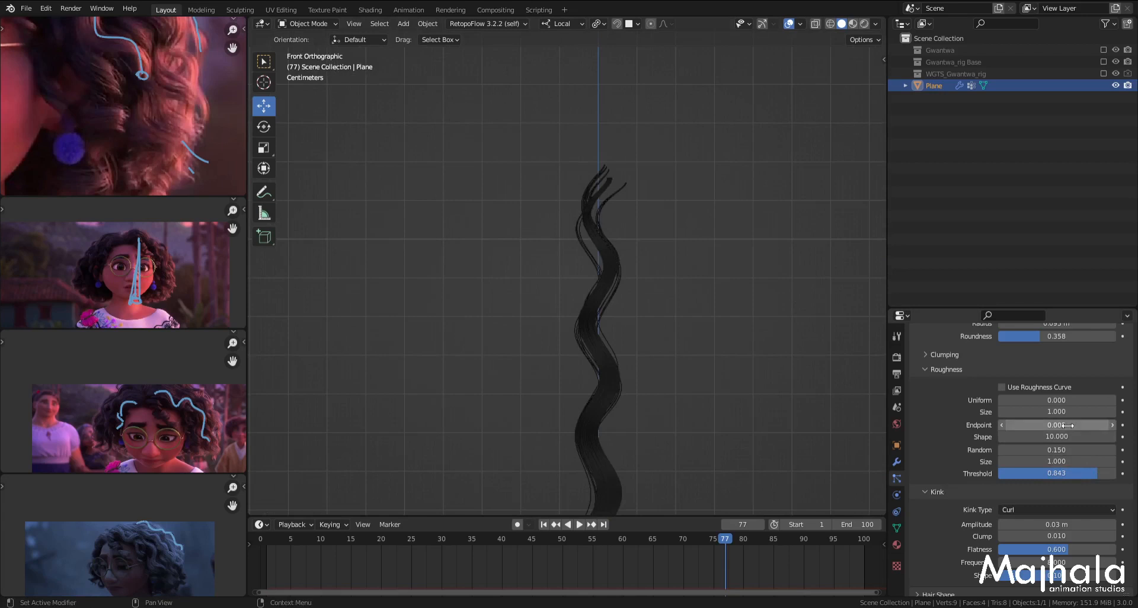
# Step: Try a random roughness threshold of 0.85 and check the strand's flyaway hairs in the front view
pyautogui.click(1082, 474)
pyautogui.click(1083, 474)
pyautogui.press('BackSpace')
pyautogui.press('BackSpace')
pyautogui.press('BackSpace')
pyautogui.press('BackSpace')
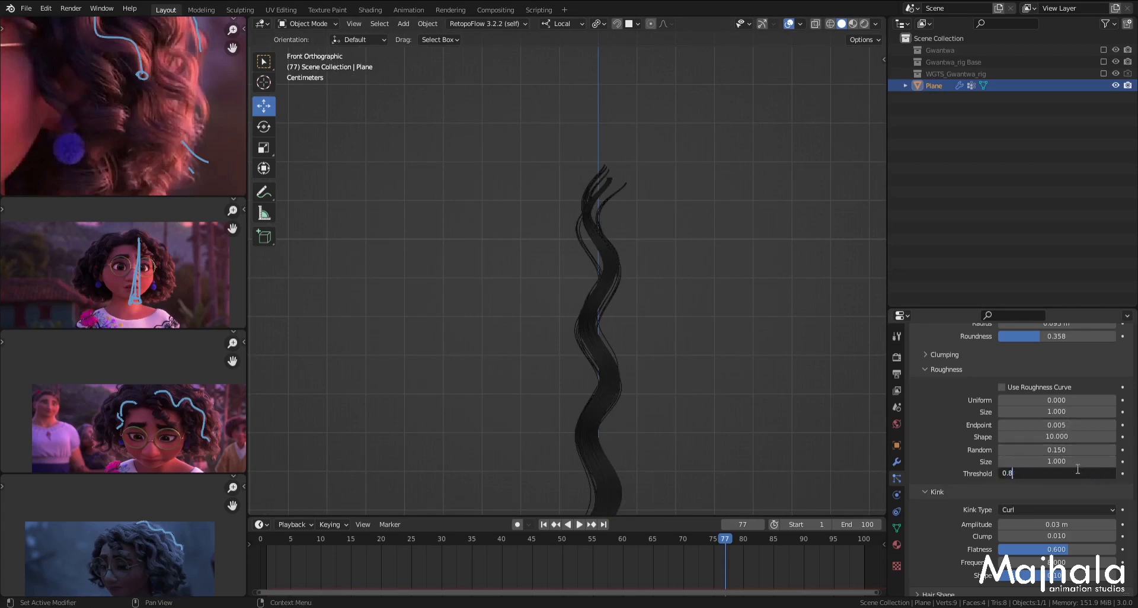
pyautogui.write('5')
pyautogui.press('Return')
pyautogui.moveTo(658, 305); pyautogui.dragTo(603, 295, button='middle')
pyautogui.press('KP_1')
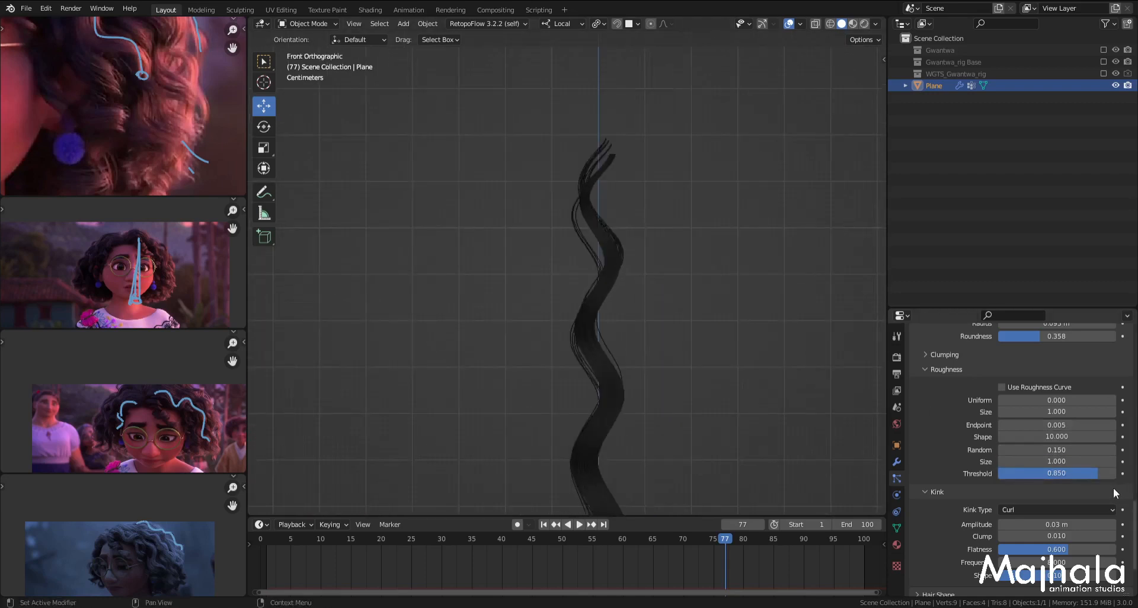
# Step: Set the strand's random roughness threshold to 0.84
pyautogui.doubleClick(1081, 472)
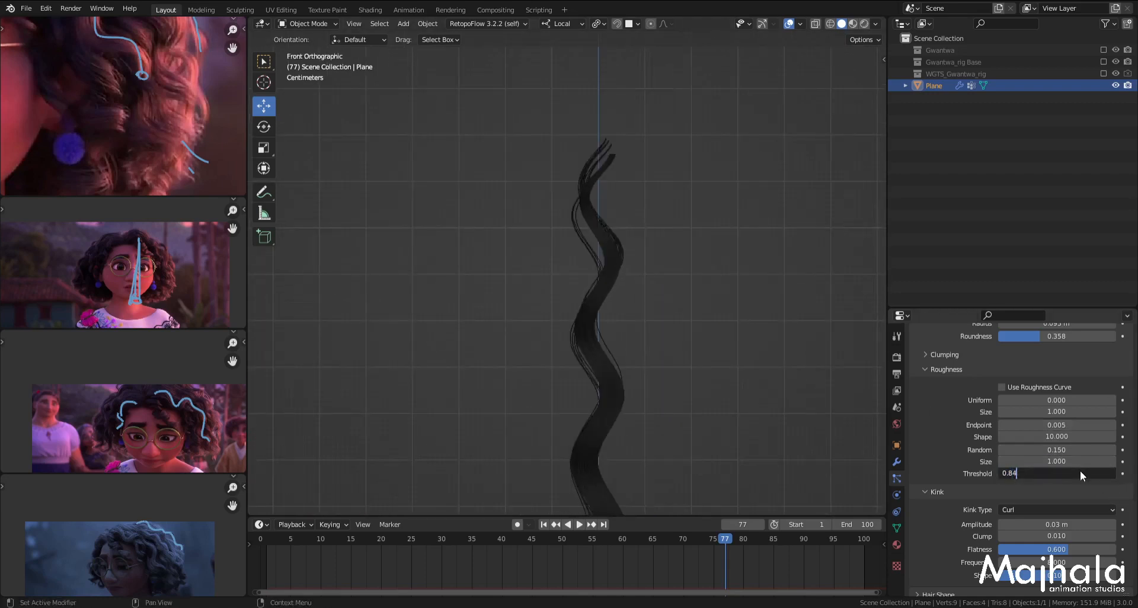
pyautogui.write('4')
pyautogui.press('Return')
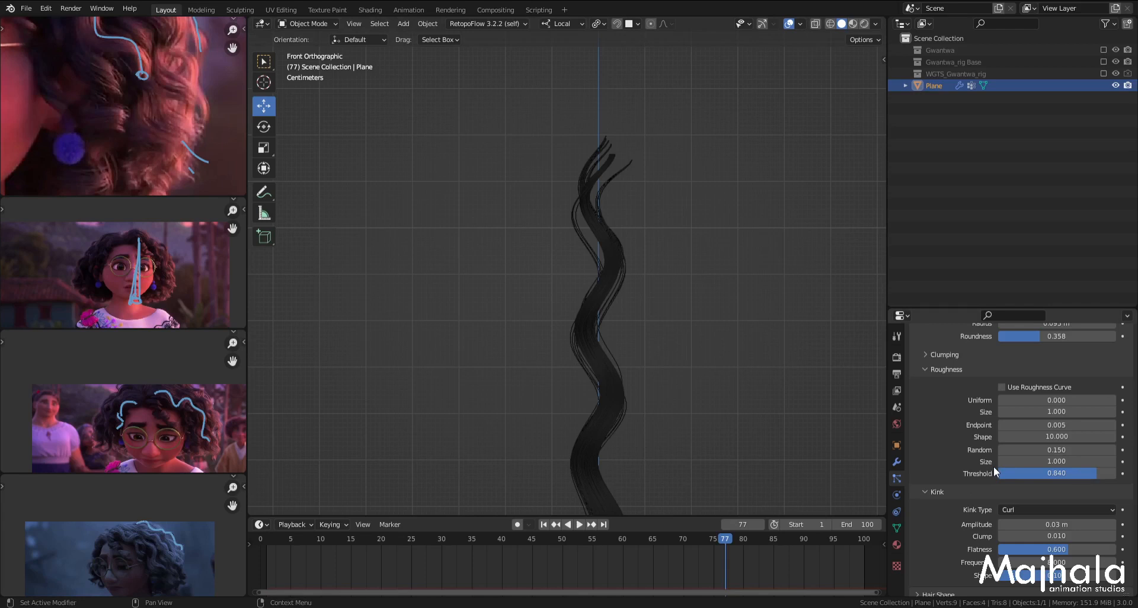
# Step: Try a uniform roughness of 0.003 with its size at 0.41, and reset the uniform roughness to 0
pyautogui.click(1112, 400)
pyautogui.click(1111, 401)
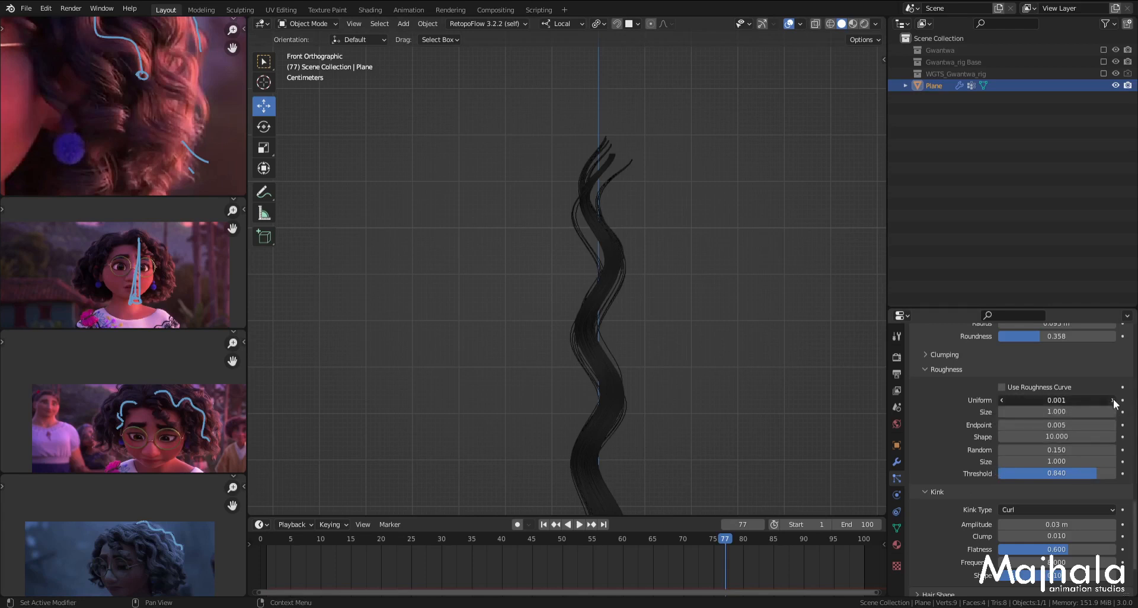
pyautogui.click(1112, 401)
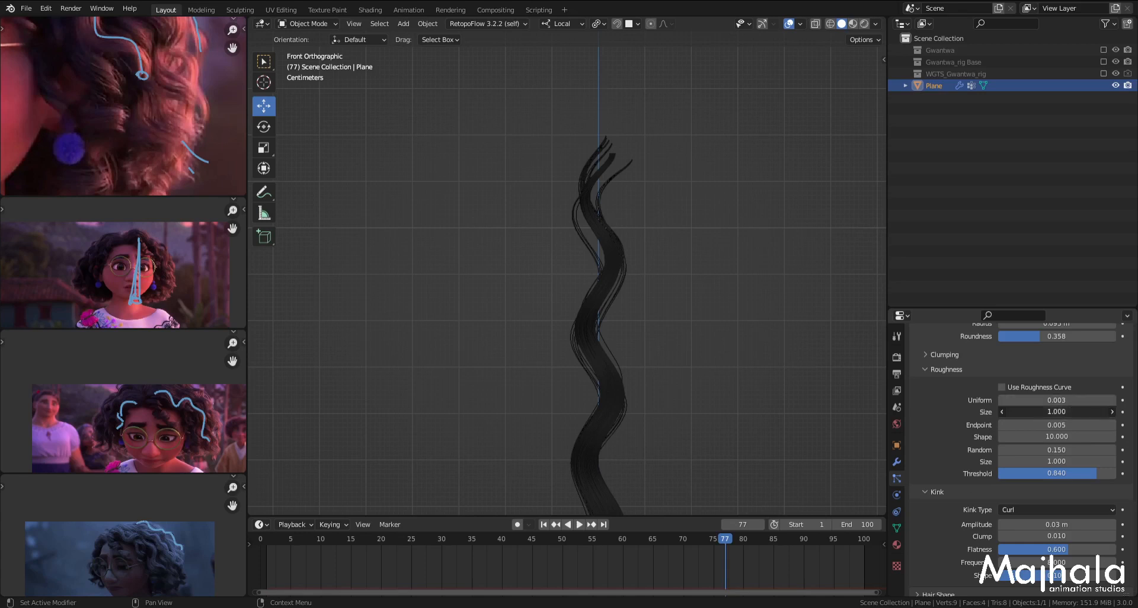
pyautogui.moveTo(1056, 412); pyautogui.dragTo(1034, 412)
pyautogui.click(1078, 400)
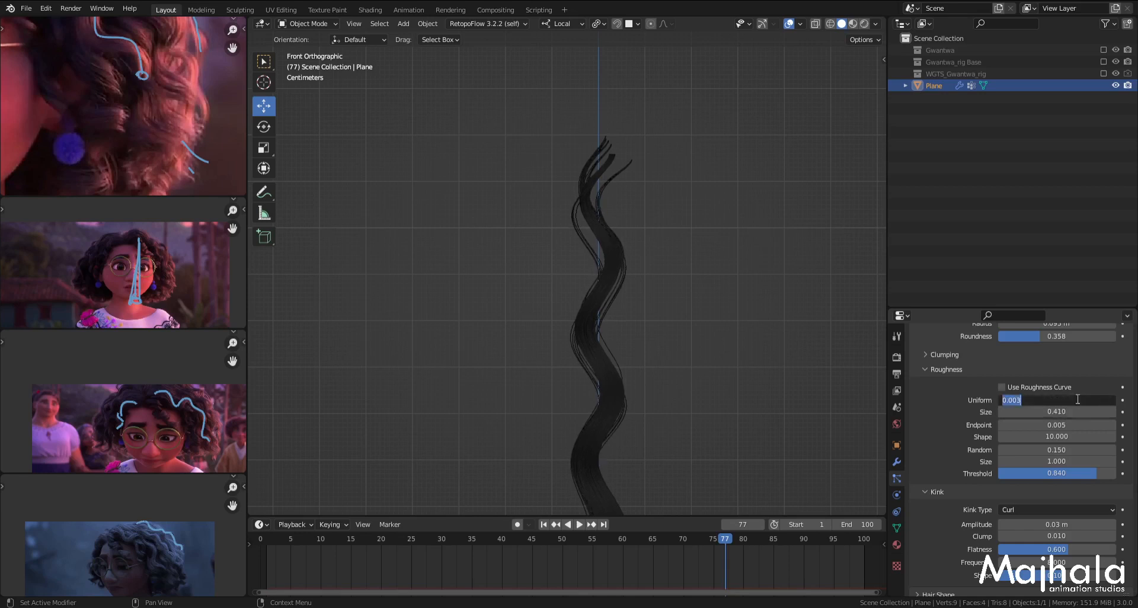
pyautogui.write('0')
pyautogui.press('Return')
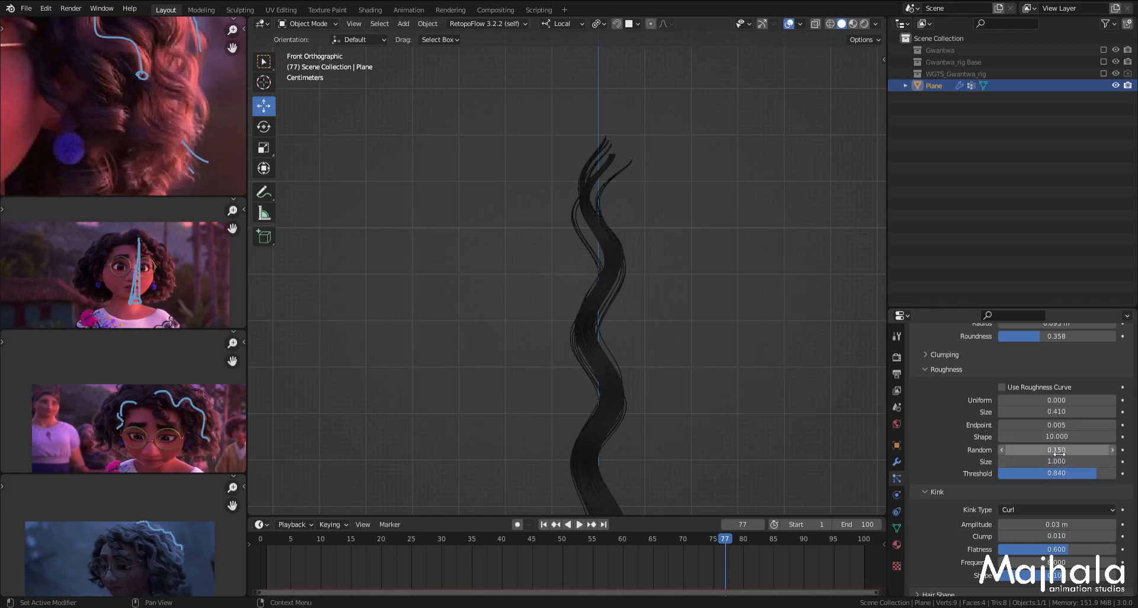
# Step: Try random roughness sizes of about 0.611, 0.547 and 0.666 while checking the loose hairs around the strand
pyautogui.moveTo(1057, 461); pyautogui.dragTo(1027, 461)
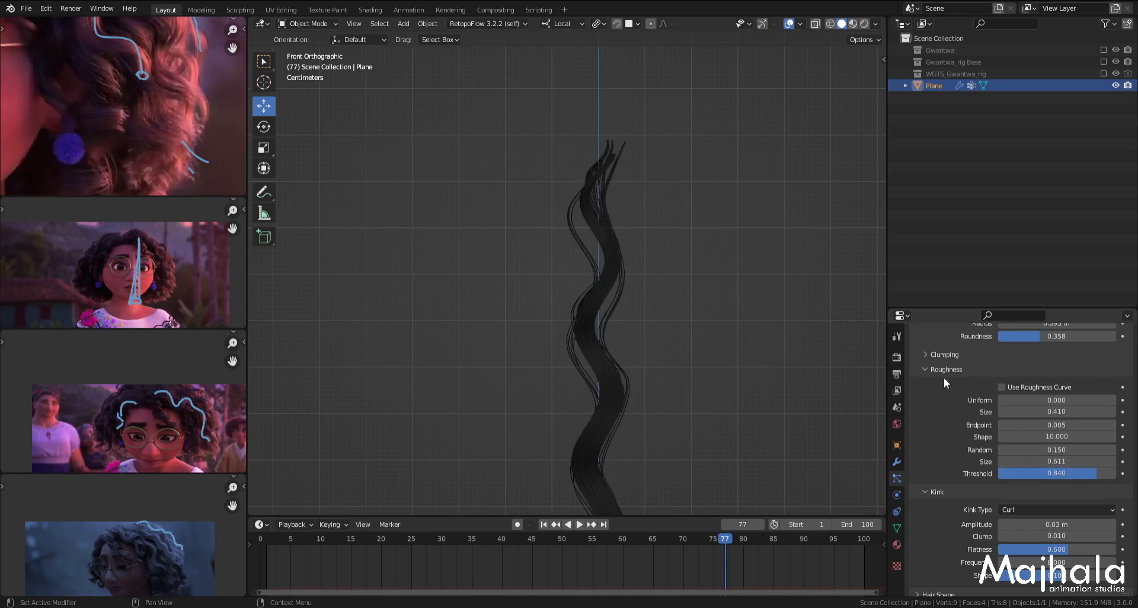
pyautogui.moveTo(702, 351); pyautogui.dragTo(701, 272, button='middle')
pyautogui.moveTo(1106, 461); pyautogui.dragTo(1074, 461)
pyautogui.press('KP_1')
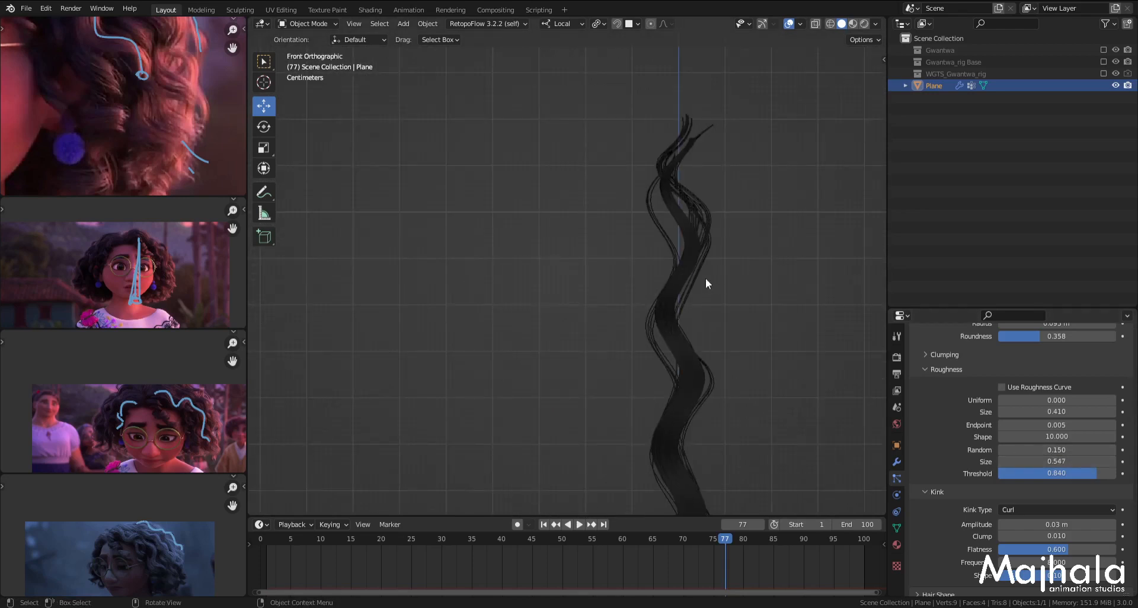
pyautogui.moveTo(1071, 461); pyautogui.dragTo(1119, 462)
pyautogui.moveTo(699, 285); pyautogui.dragTo(648, 294, button='middle')
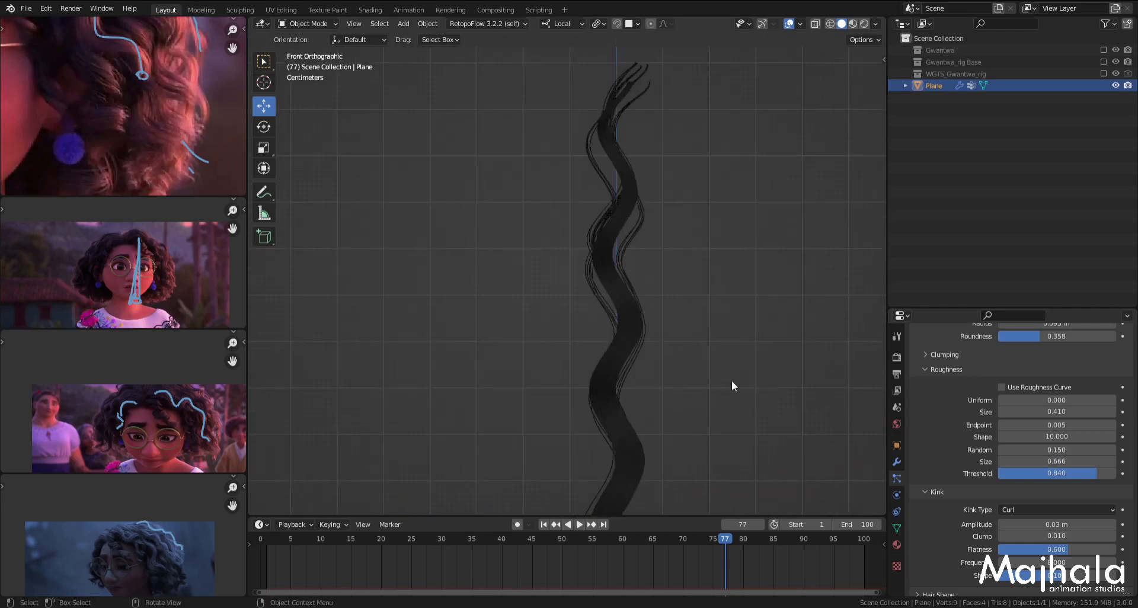
# Step: Set the random roughness size to 0.7 and inspect the whole strand in perspective
pyautogui.click(1077, 461)
pyautogui.write('.7')
pyautogui.press('Return')
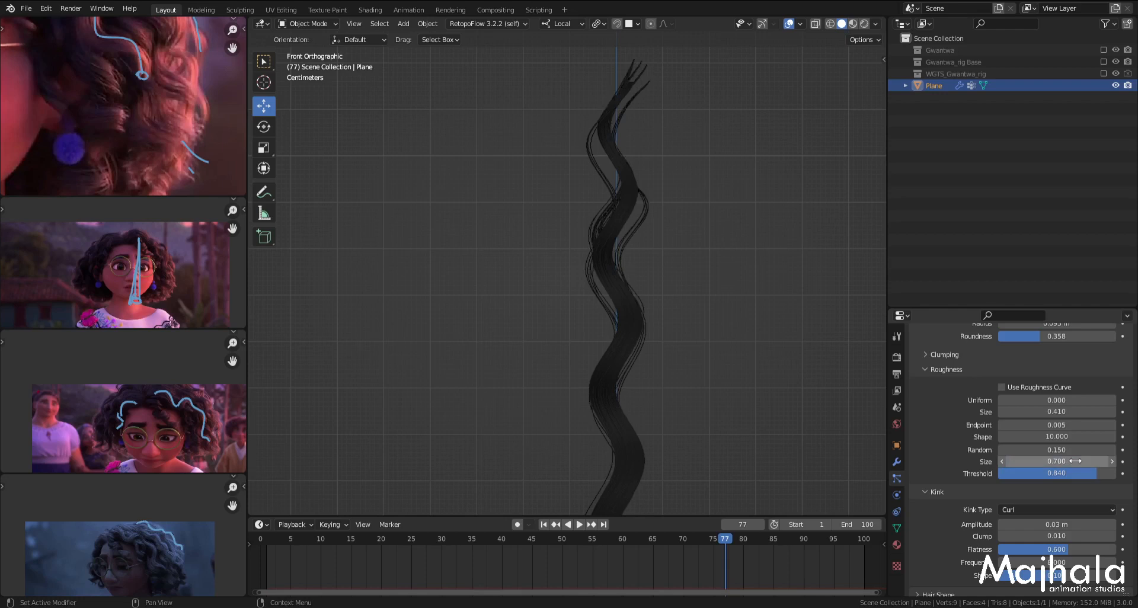
pyautogui.scroll(-5, 1013, 468)
pyautogui.scroll(-4, 577, 291)
pyautogui.moveTo(578, 290); pyautogui.dragTo(538, 237, button='middle')
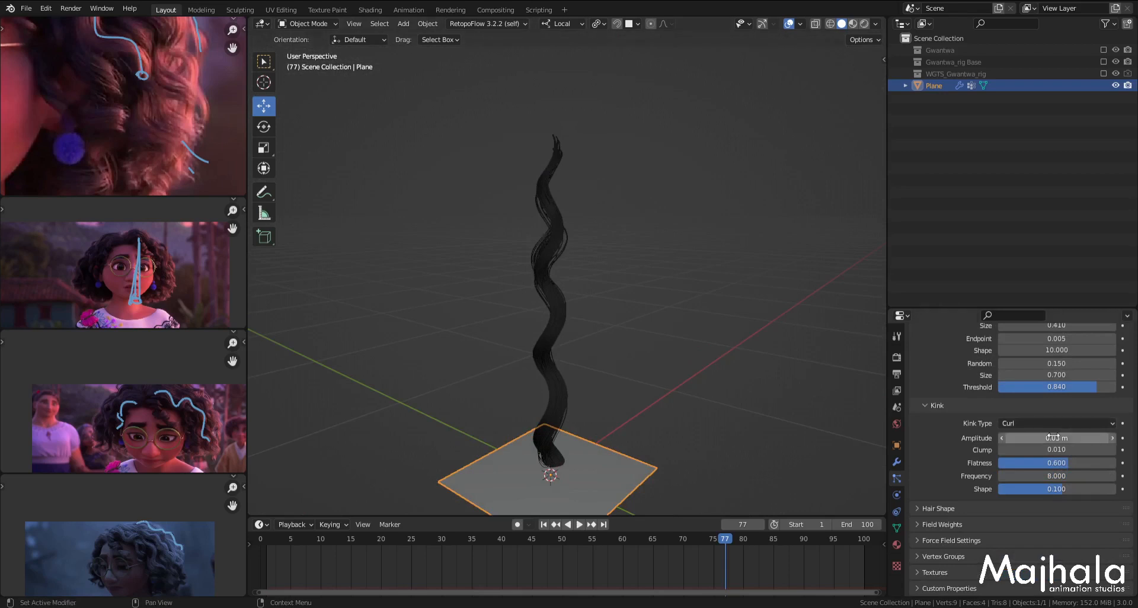
# Step: Collapse the Emission settings and rename the plane's particle settings as Mirabel_Hair Style
pyautogui.scroll(12, 1046, 426)
pyautogui.scroll(4, 969, 495)
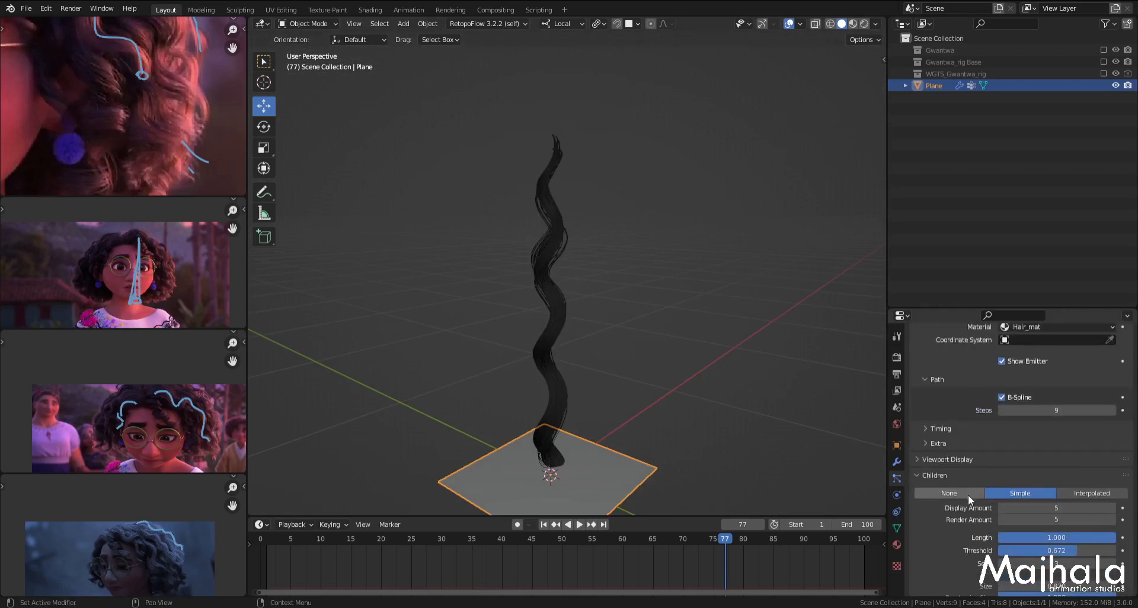
pyautogui.scroll(8, 923, 474)
pyautogui.scroll(4, 925, 527)
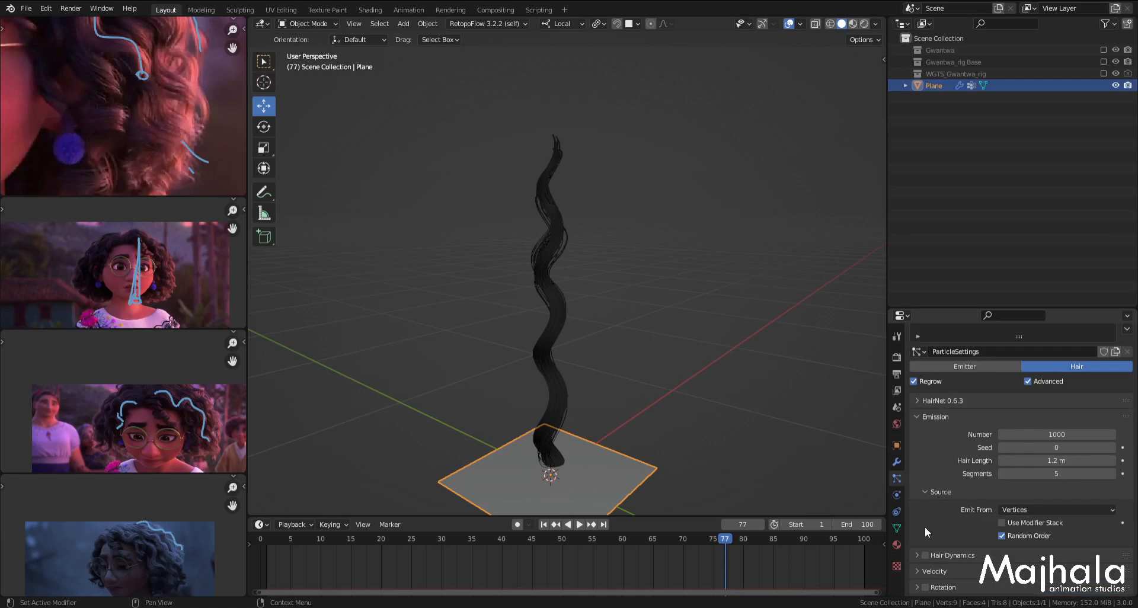
pyautogui.click(918, 417)
pyautogui.scroll(2, 973, 433)
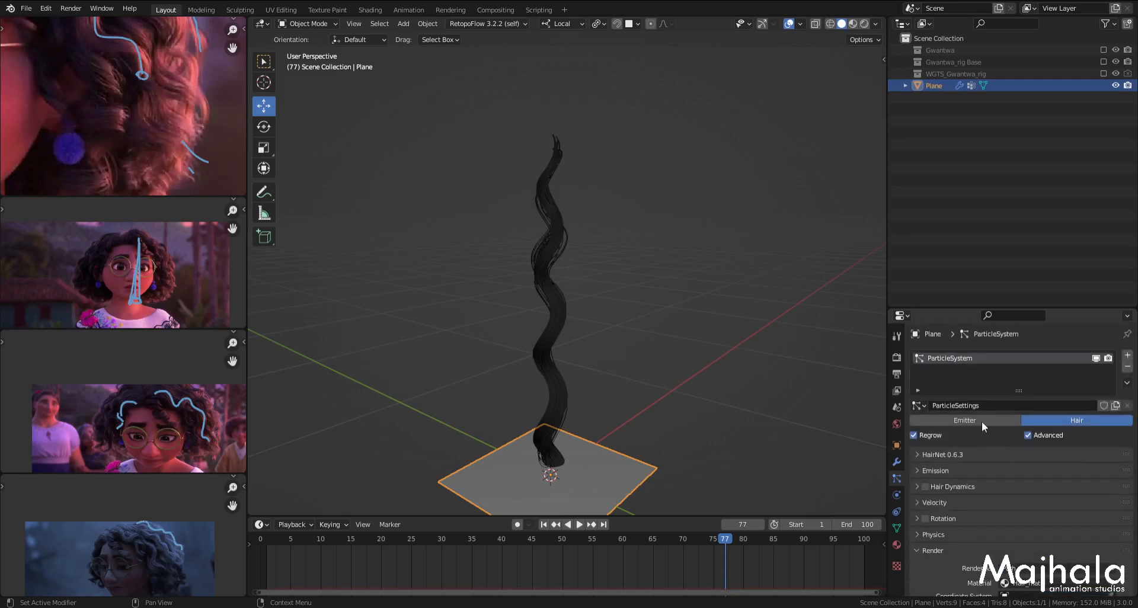
pyautogui.click(986, 406)
pyautogui.write('Mi')
pyautogui.write('rabel_Hair')
pyautogui.press('BackSpace')
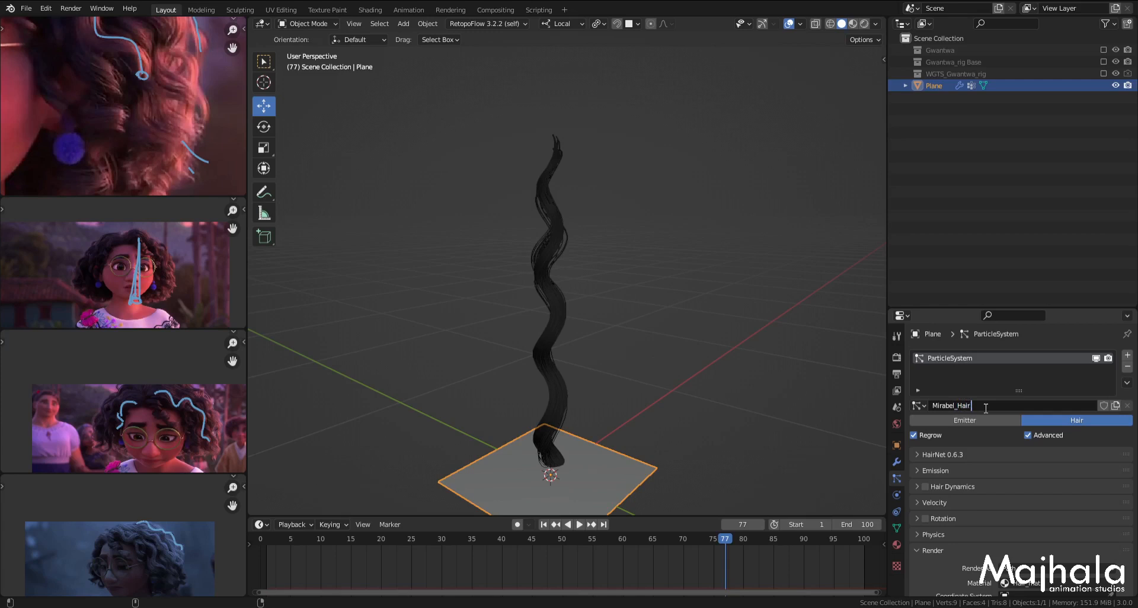
pyautogui.write('r Style')
pyautogui.press('Return')
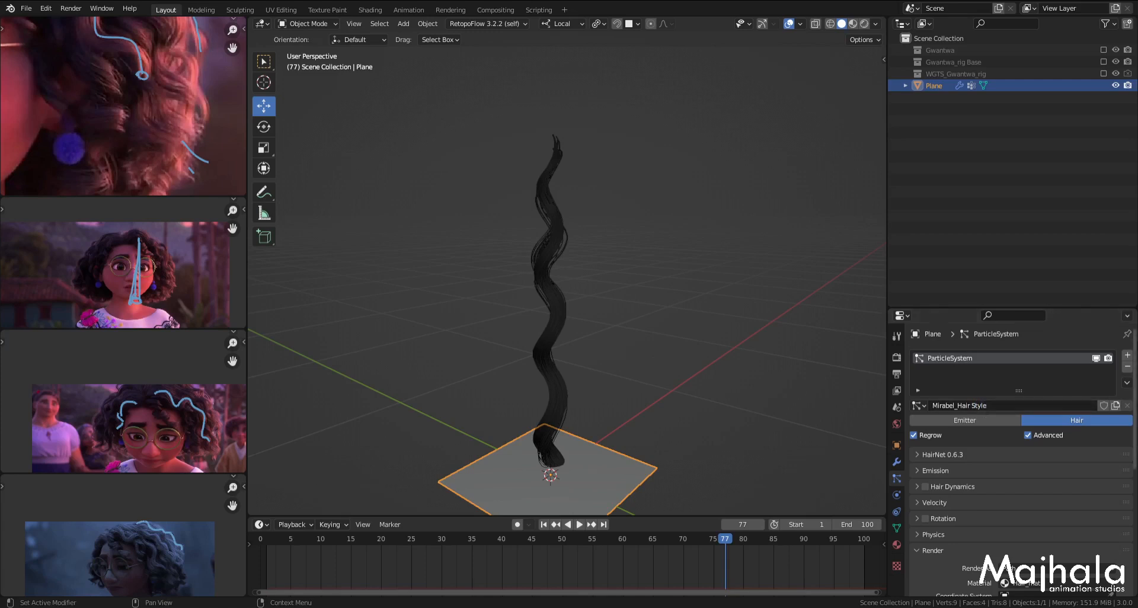
# Step: Copy the settings name Mirabel_Hair Style and use it to rename the plane's particle system
pyautogui.doubleClick(1003, 407)
pyautogui.hotkey('ctrl', 'c')
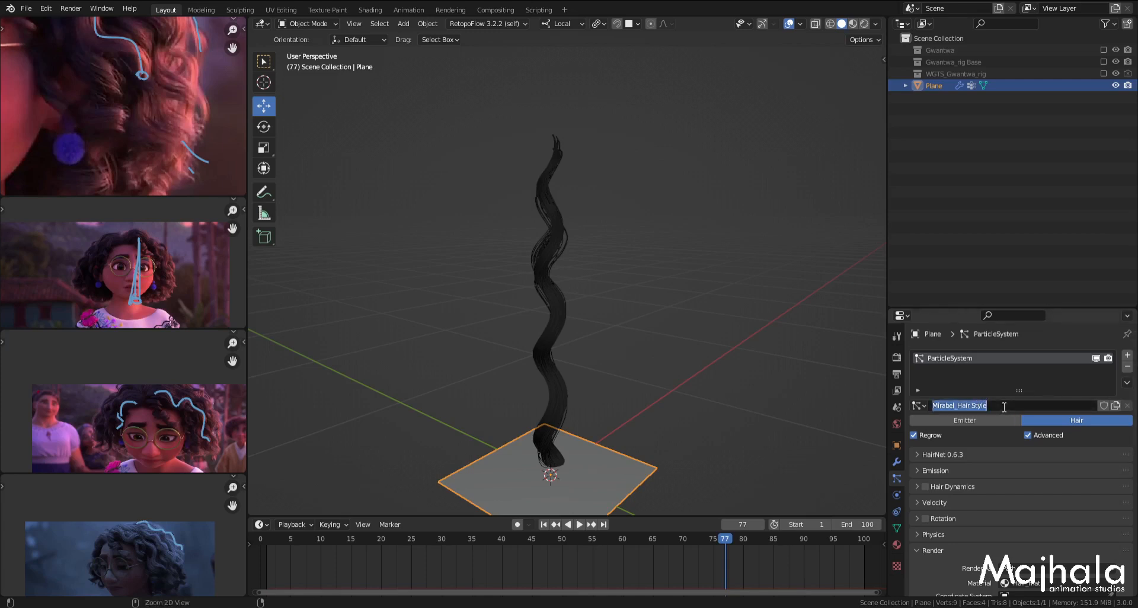
pyautogui.click(973, 358)
pyautogui.doubleClick(973, 358)
pyautogui.hotkey('ctrl', 'v')
pyautogui.press('Return')
# Step: Hide the plane with the test strand and enable the Gwantwa character collection in the view layer
pyautogui.press('KP_1')
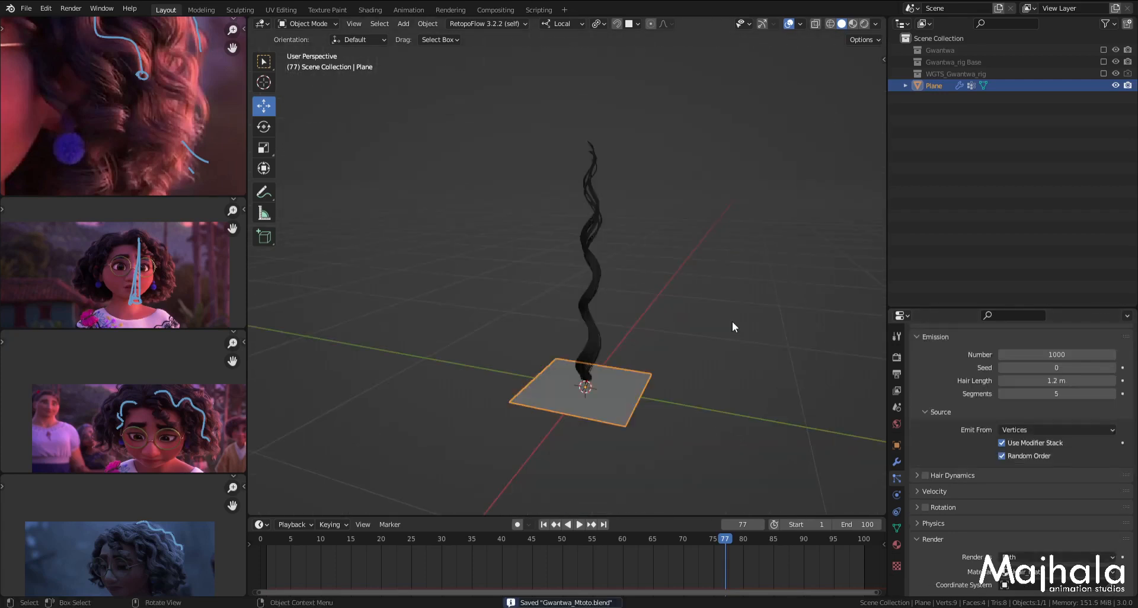
pyautogui.press('KP_1')
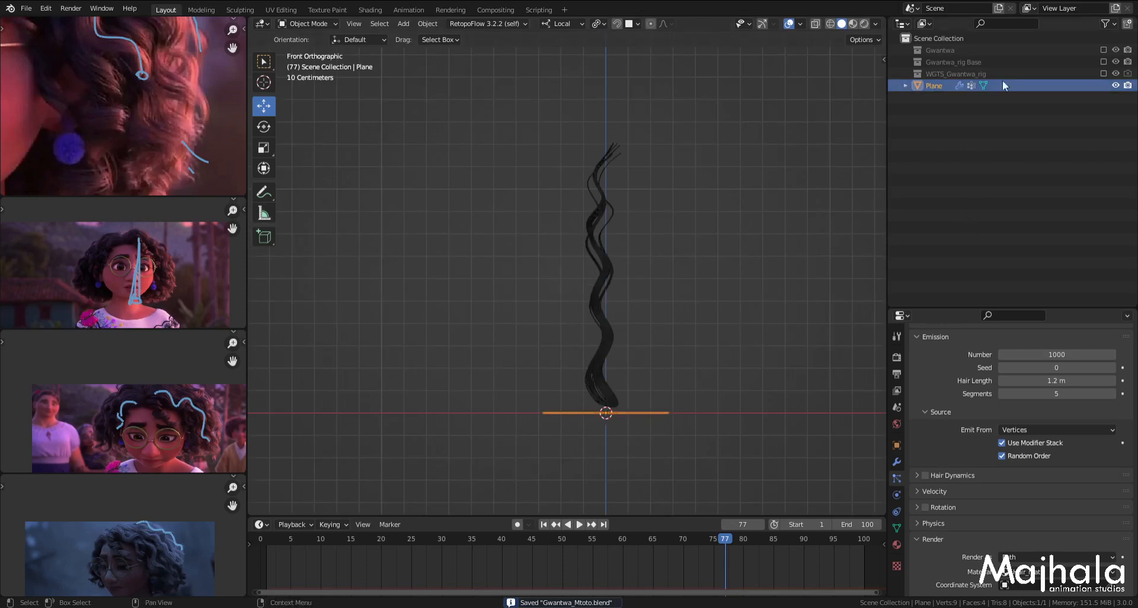
pyautogui.scroll(5, 977, 393)
pyautogui.scroll(2, 976, 393)
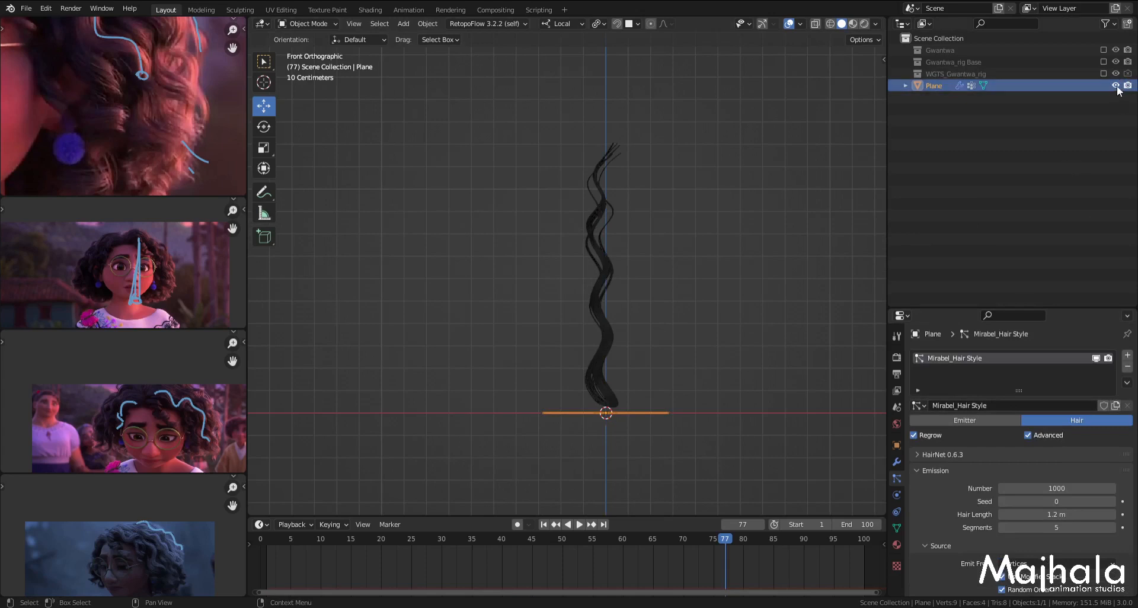
pyautogui.press('h')
pyautogui.click(948, 51)
pyautogui.click(1103, 50)
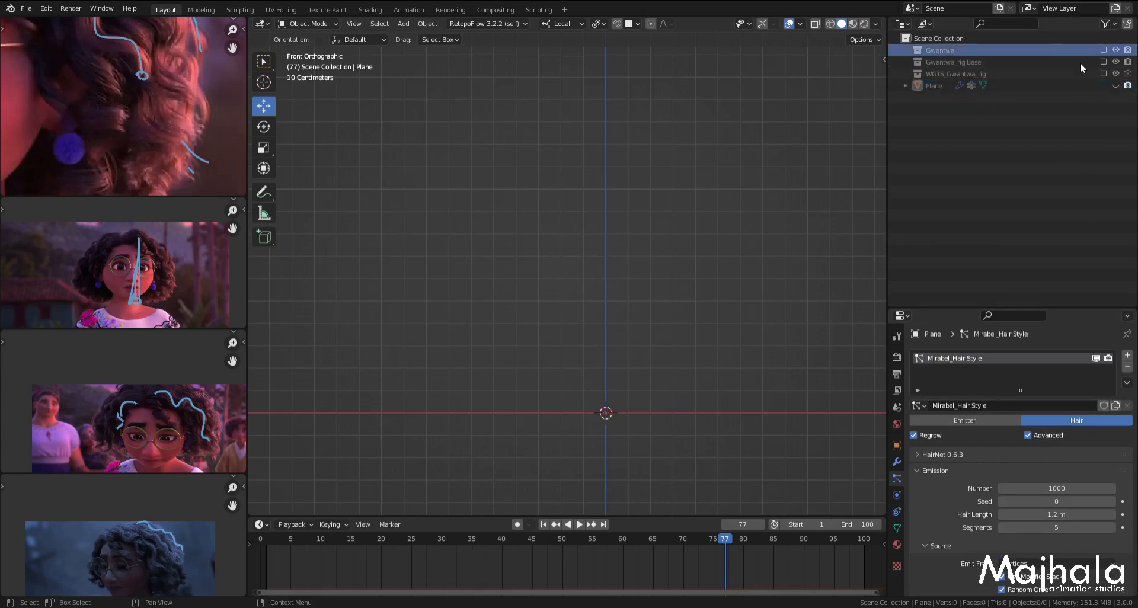
# Step: Hide the Gwantwa_rig armature so only the character's meshes show, and save the file
pyautogui.click(700, 158)
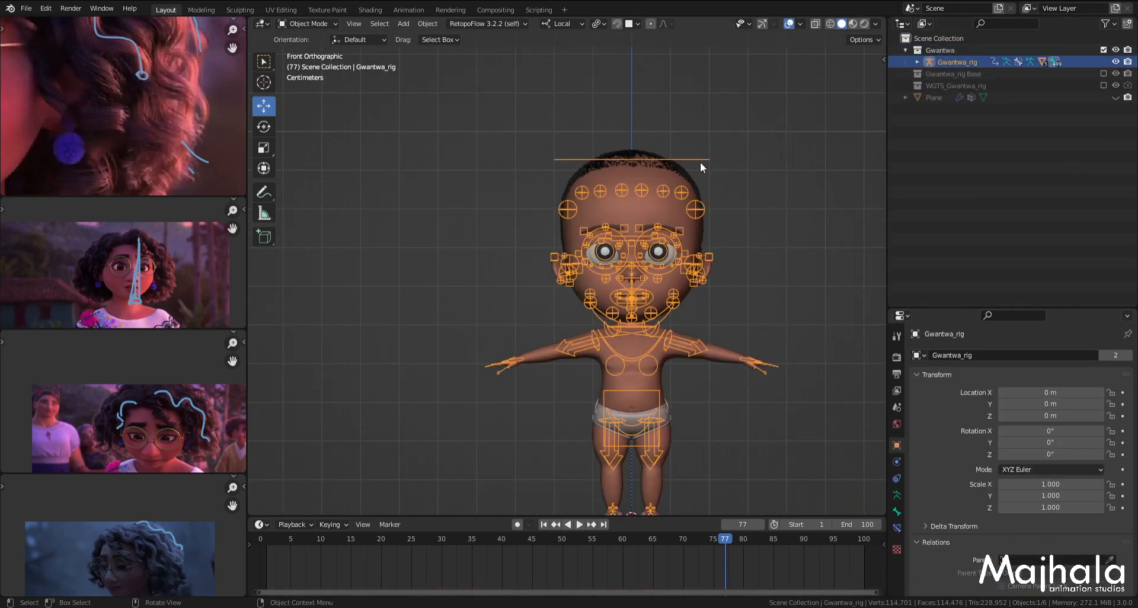
pyautogui.click(1116, 62)
pyautogui.hotkey('ctrl', 's')
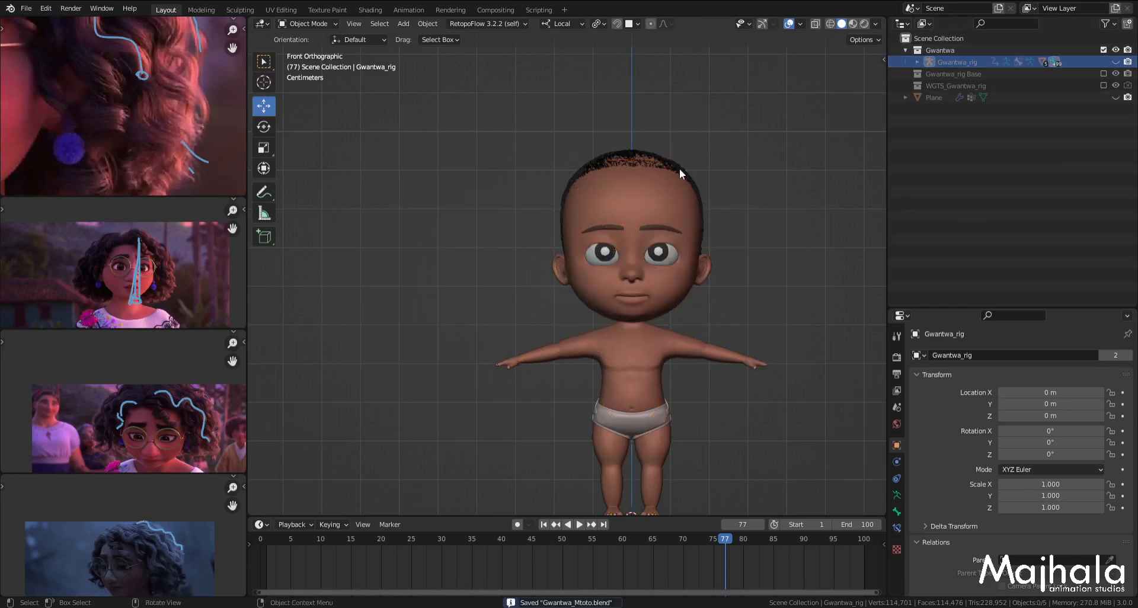
# Step: Save the file and give the Nywere scalp mesh a new particle system that uses the Mirabel_Hair Style settings
pyautogui.click(680, 172)
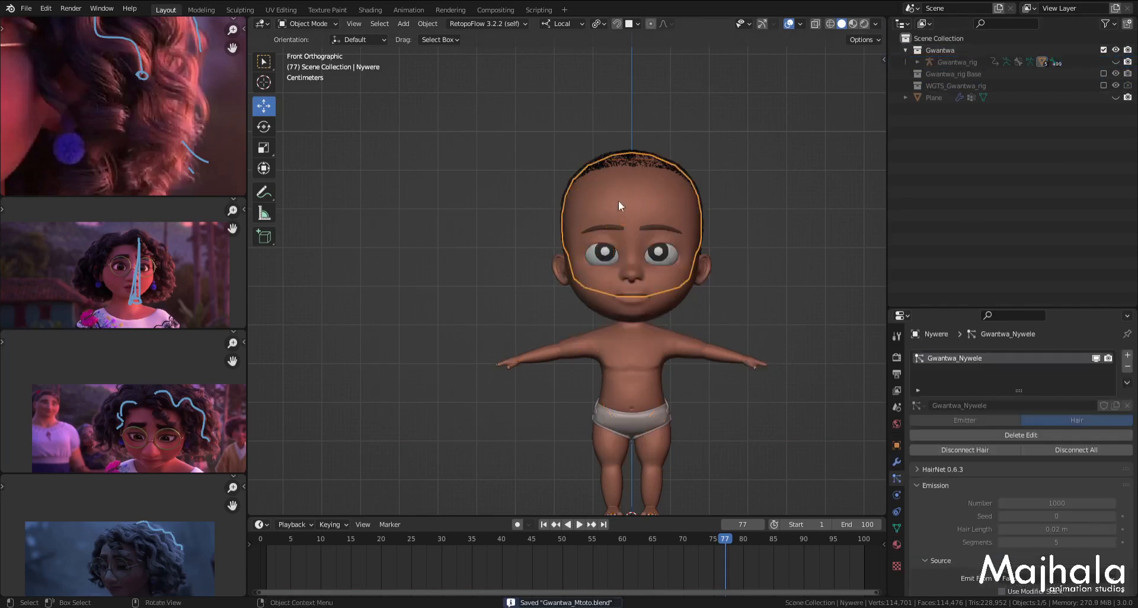
pyautogui.press('KP_3')
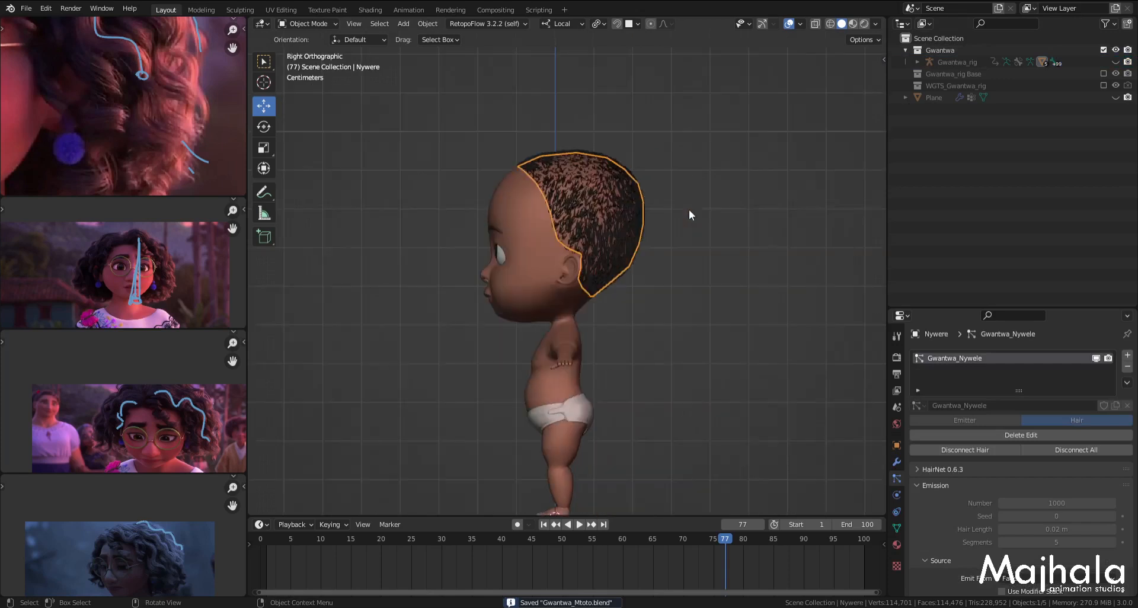
pyautogui.scroll(-1, 645, 262)
pyautogui.keyDown('shift'); pyautogui.moveTo(646, 261); pyautogui.dragTo(667, 232, button='middle'); pyautogui.keyUp('shift')
pyautogui.hotkey('ctrl', 's')
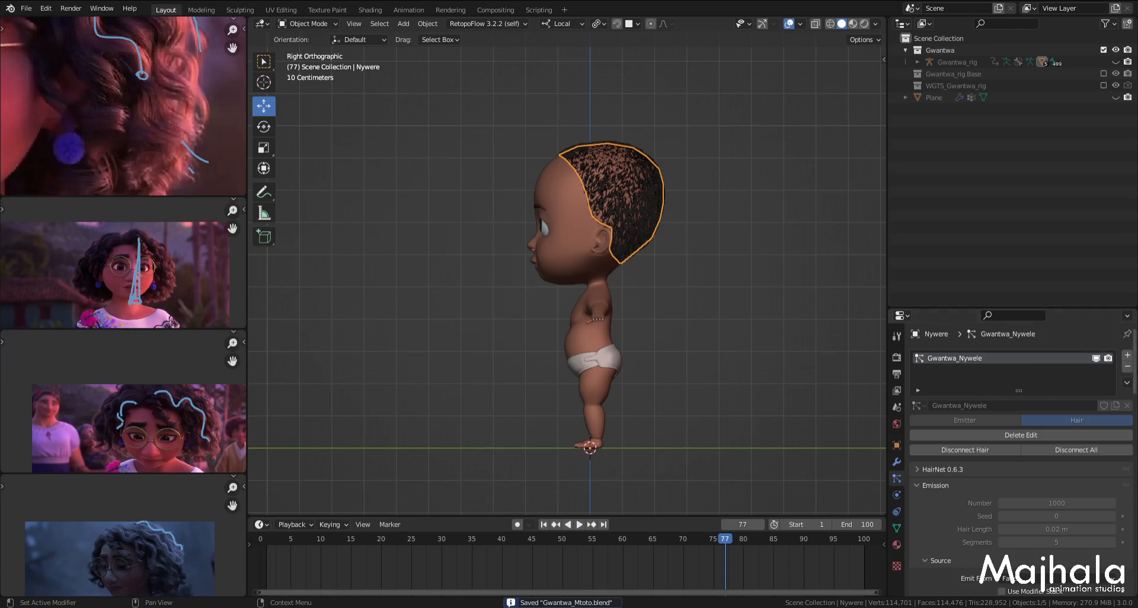
pyautogui.click(1128, 355)
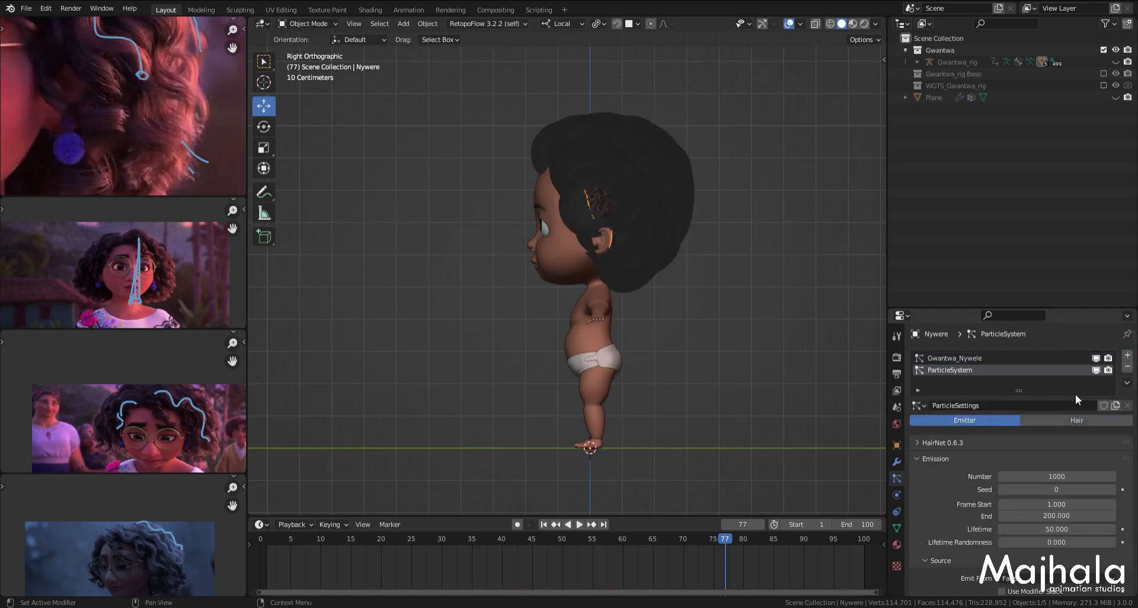
pyautogui.click(917, 405)
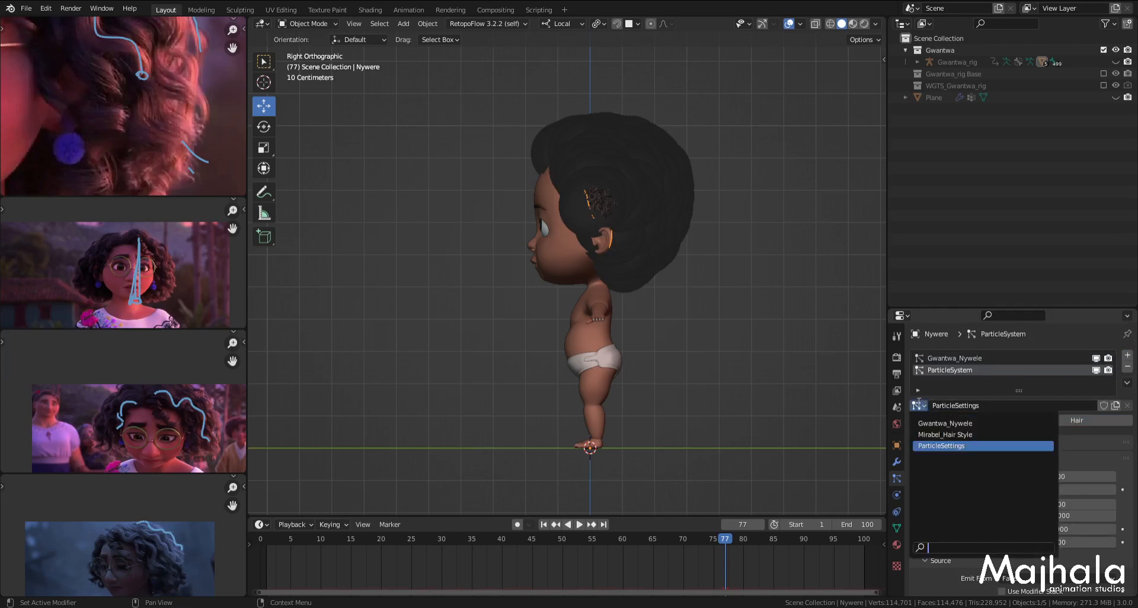
pyautogui.click(975, 433)
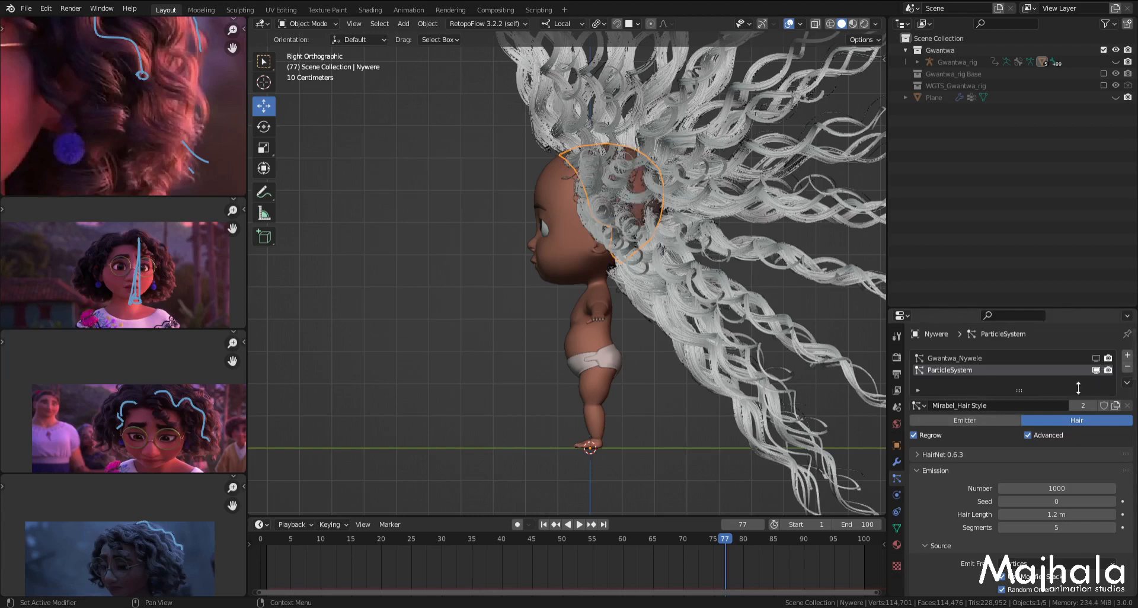
# Step: Try a shorter hair length of about 0.819 m on the character's curly hair and undo the change
pyautogui.scroll(-3, 682, 290)
pyautogui.moveTo(670, 282); pyautogui.dragTo(690, 302, button='middle')
pyautogui.scroll(3, 632, 255)
pyautogui.press('KP_1')
pyautogui.scroll(-4, 684, 299)
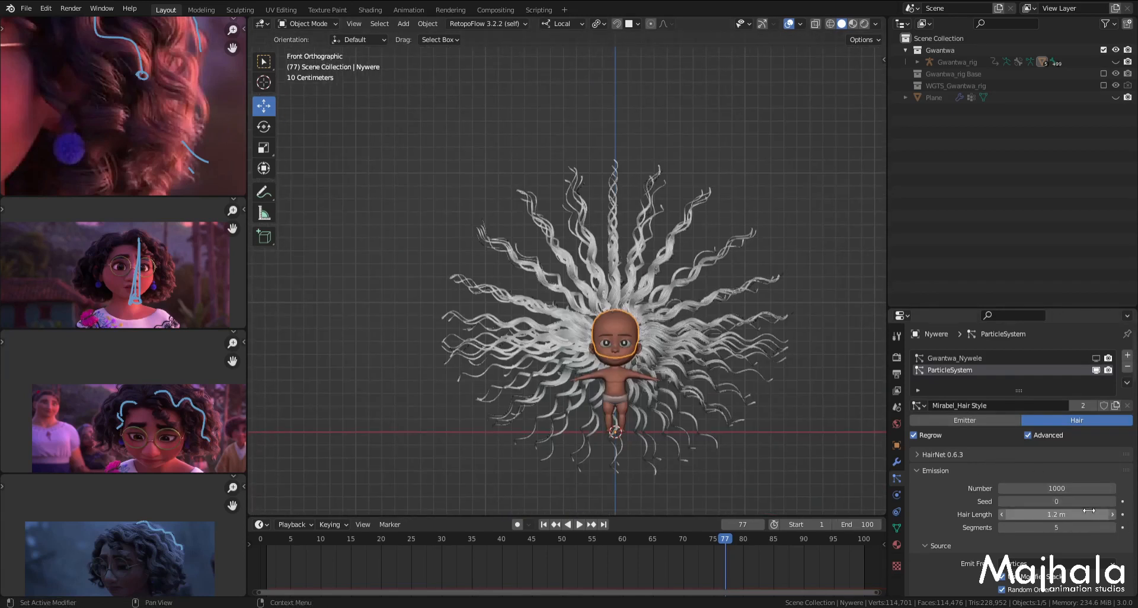
pyautogui.moveTo(1056, 515); pyautogui.dragTo(1007, 514)
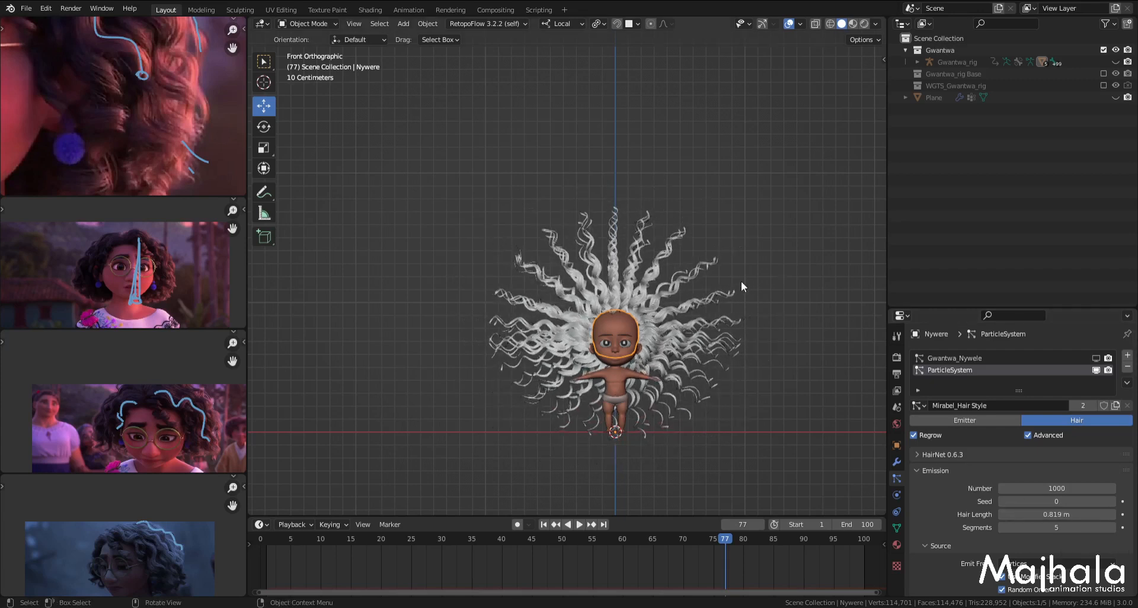
pyautogui.hotkey('ctrl', 'z')
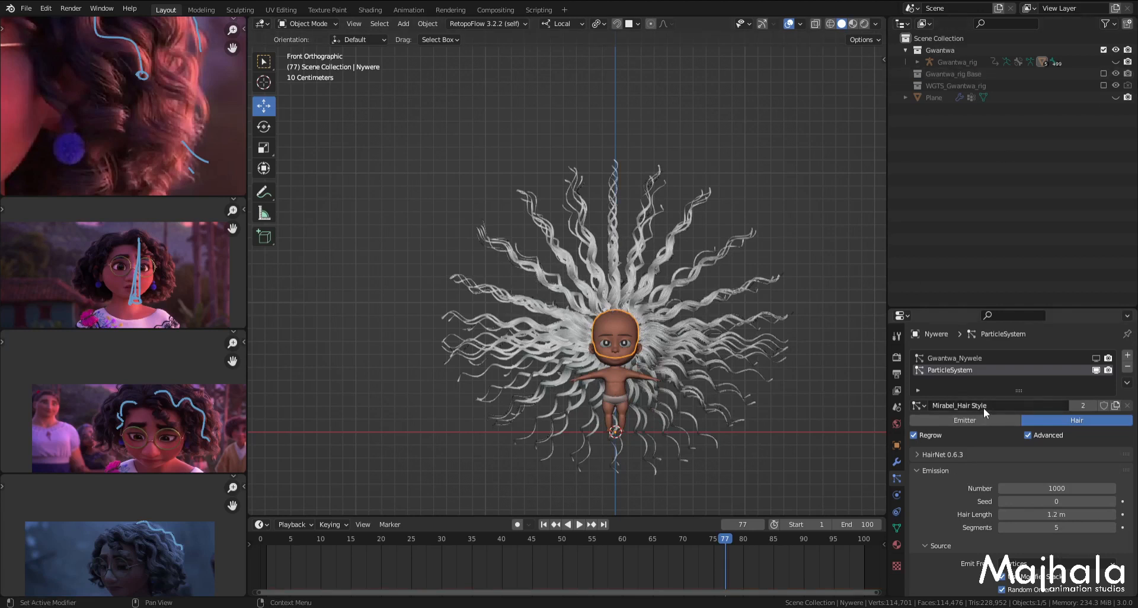
# Step: Make the scalp's hair particle settings a single-user copy and rename it Mirabel_Hair Style._copied
pyautogui.click(1079, 406)
pyautogui.click(1015, 404)
pyautogui.click(1020, 405)
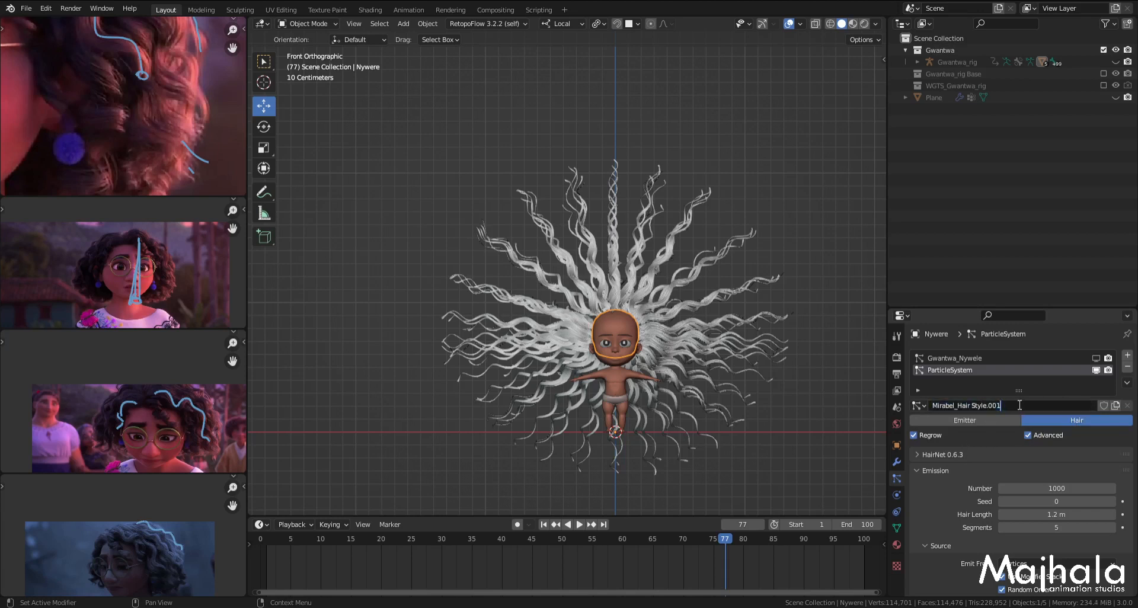
pyautogui.press('BackSpace')
pyautogui.press('BackSpace')
pyautogui.write('.')
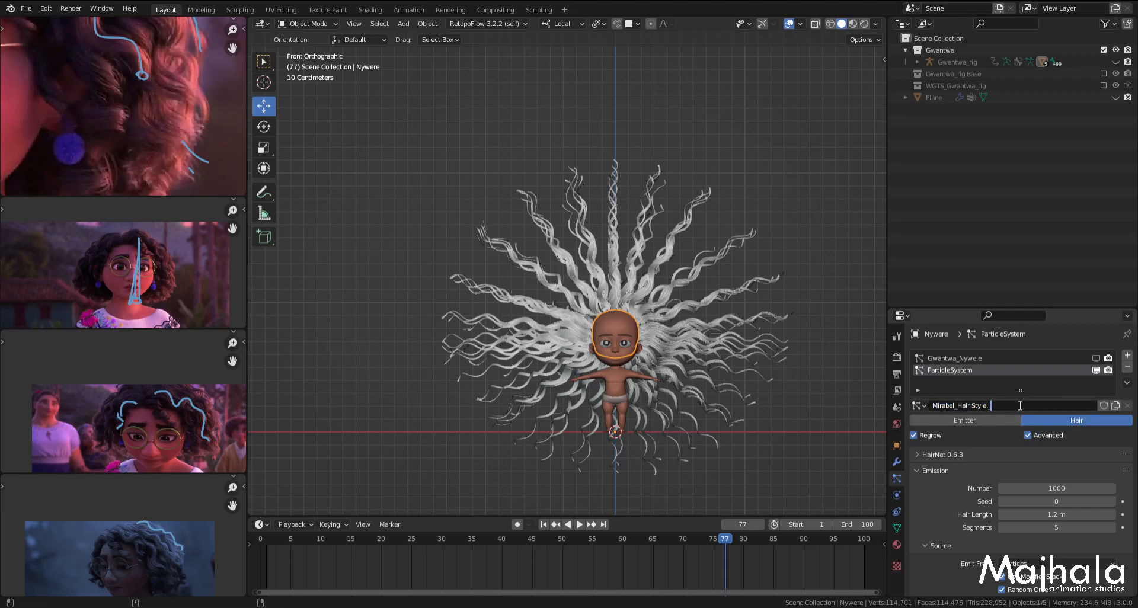
pyautogui.write('copied')
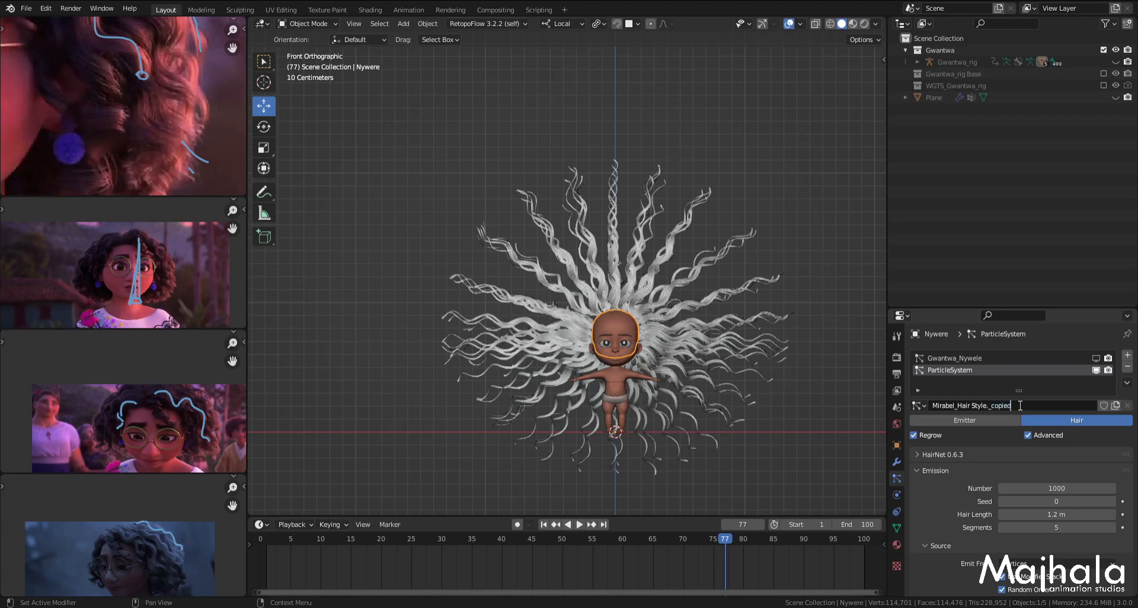
pyautogui.press('Return')
# Step: Rename the scalp's new particle system as Mirabel_Hair Style._copied and save the file
pyautogui.write('Mirabel_Hair Style._copied')
pyautogui.press('Return')
pyautogui.hotkey('ctrl', 's')
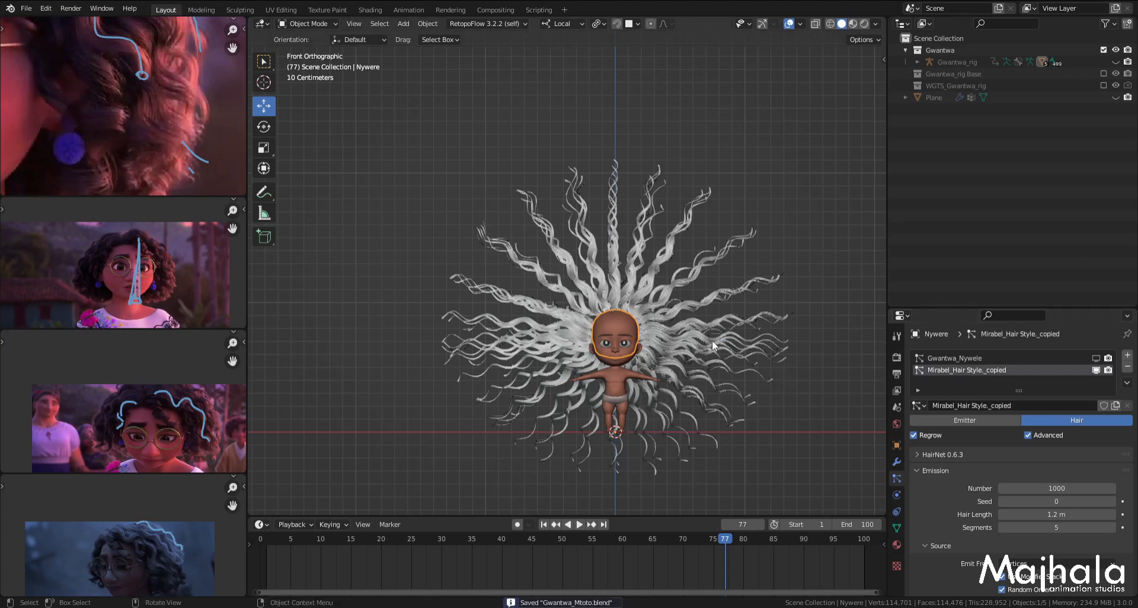
# Step: Shorten the character's curly hair to a hair length of 0.129 m
pyautogui.scroll(3, 724, 338)
pyautogui.moveTo(728, 171); pyautogui.dragTo(689, 307, button='middle')
pyautogui.press('KP_3')
pyautogui.scroll(3, 703, 340)
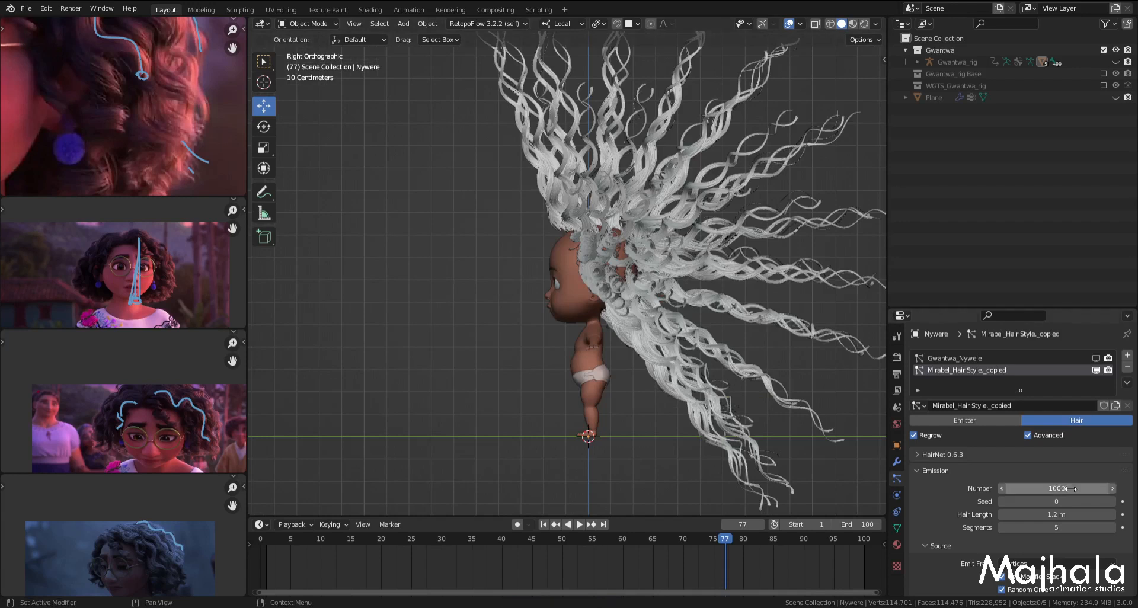
pyautogui.moveTo(1060, 514); pyautogui.dragTo(977, 513)
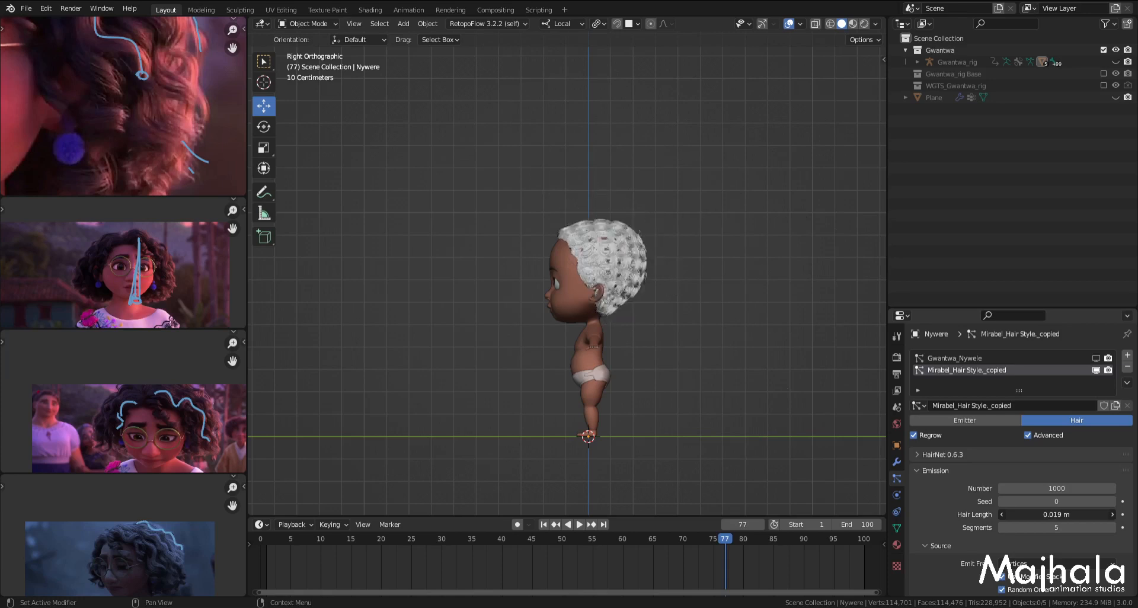
pyautogui.moveTo(1061, 513)
pyautogui.mouseDown()
pyautogui.moveTo(1123, 514)
pyautogui.moveTo(1063, 513)
pyautogui.mouseUp()
pyautogui.scroll(4, 681, 362)
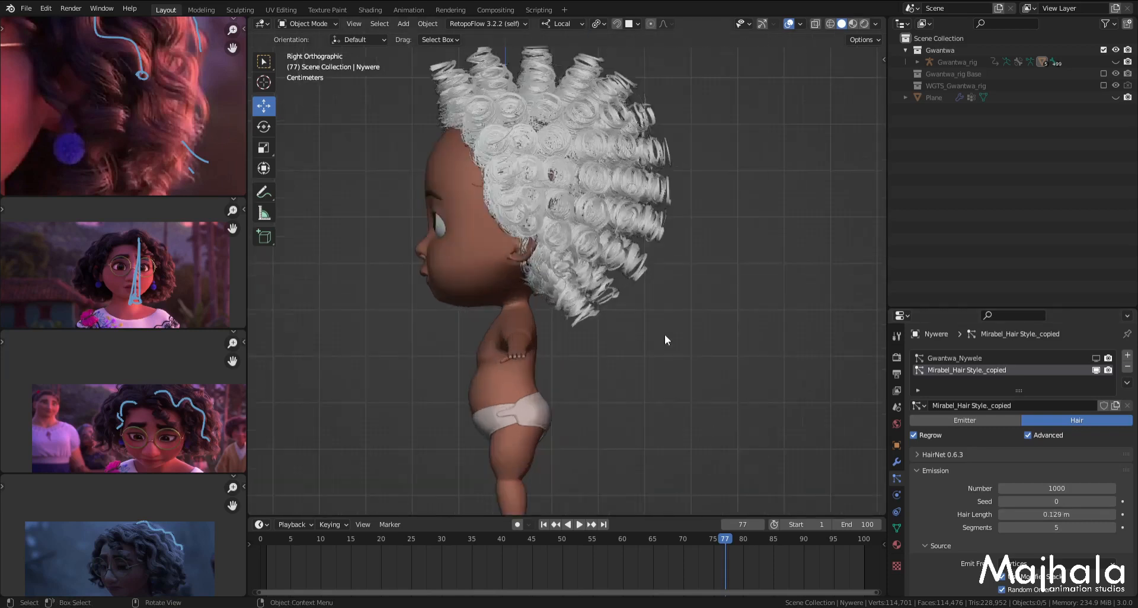
# Step: Examine the shortened curls around the head from the front and at an angle
pyautogui.press('KP_1')
pyautogui.scroll(-1, 672, 262)
pyautogui.keyDown('shift'); pyautogui.moveTo(741, 247); pyautogui.dragTo(674, 310, button='middle'); pyautogui.keyUp('shift')
pyautogui.scroll(3, 741, 181)
pyautogui.moveTo(744, 183); pyautogui.dragTo(710, 244, button='middle')
pyautogui.scroll(-5, 720, 239)
pyautogui.scroll(4, 760, 255)
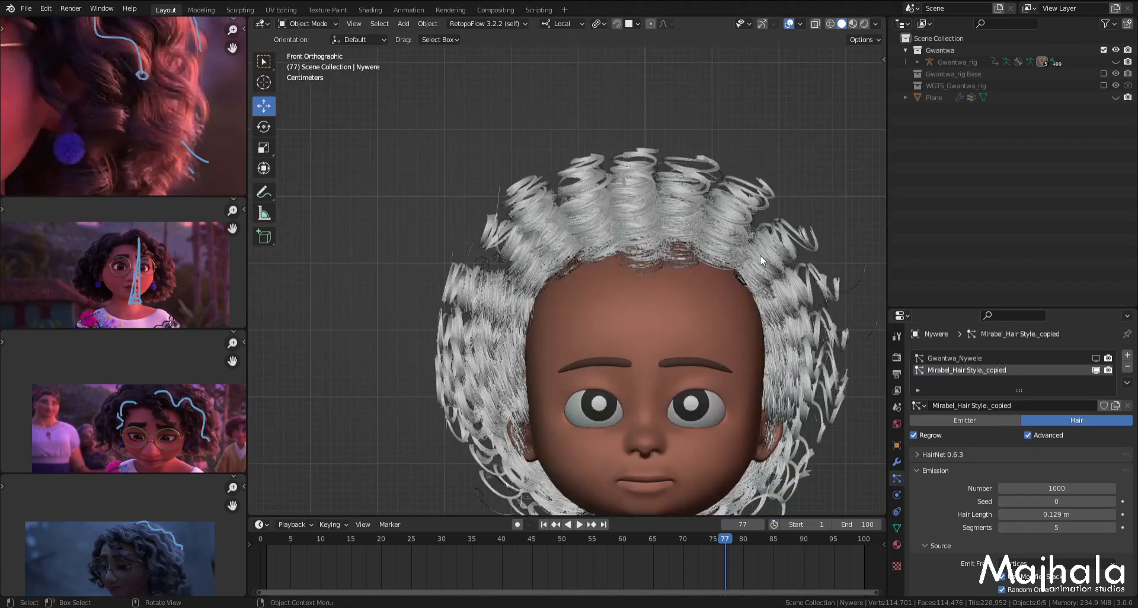
pyautogui.scroll(3, 725, 244)
pyautogui.scroll(-6, 700, 240)
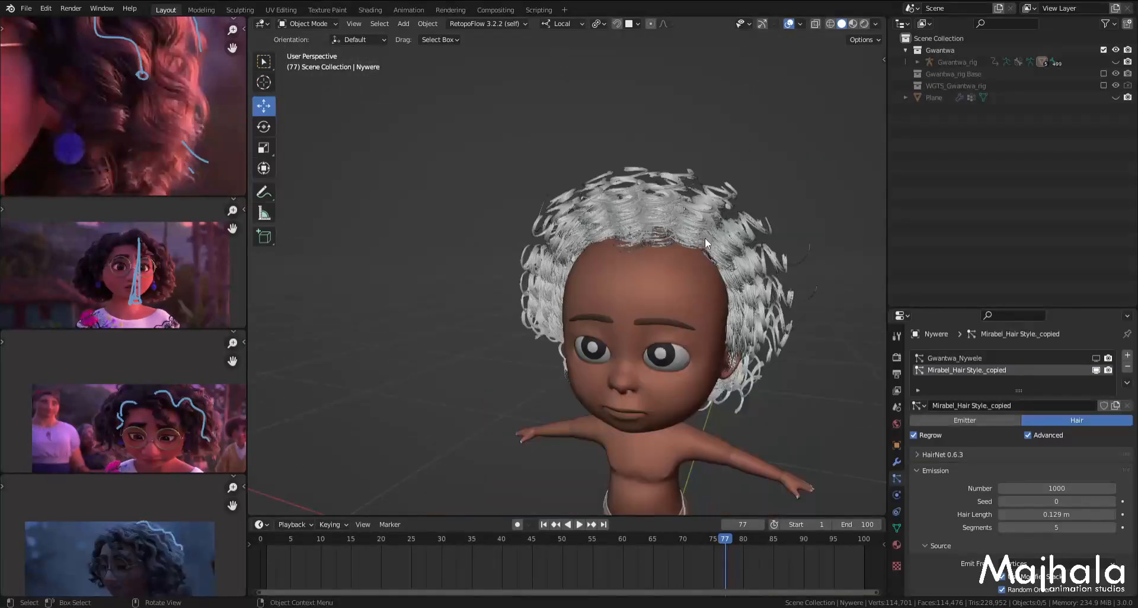
pyautogui.scroll(4, 702, 201)
# Step: Set the curl kink amplitude of the scalp hair to 0.01 m and save the file
pyautogui.scroll(-10, 988, 486)
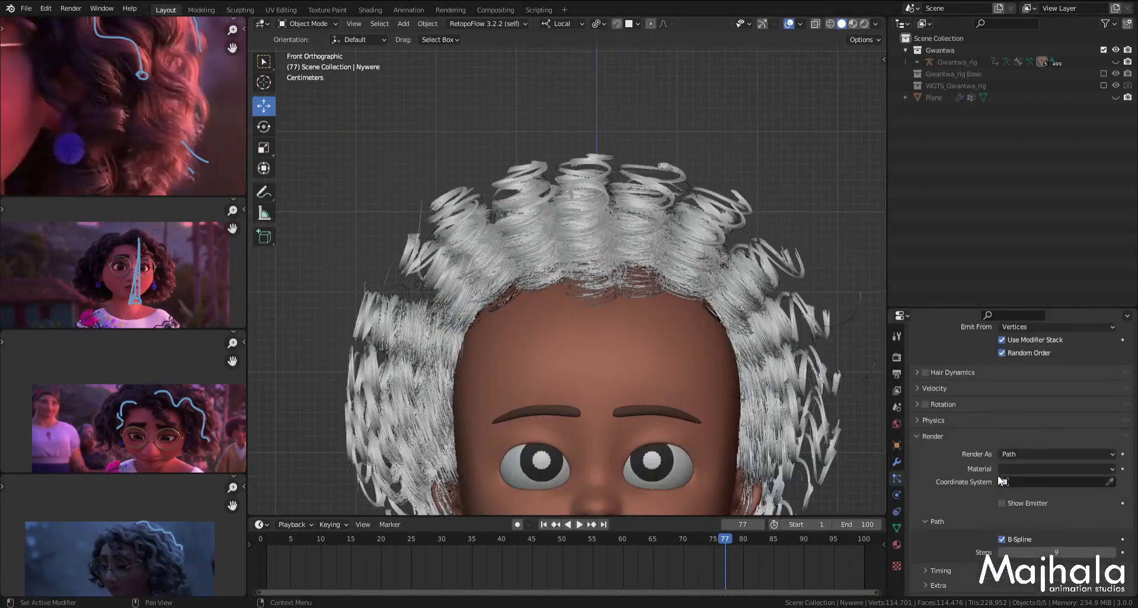
pyautogui.scroll(-7, 1002, 470)
pyautogui.scroll(-5, 1010, 468)
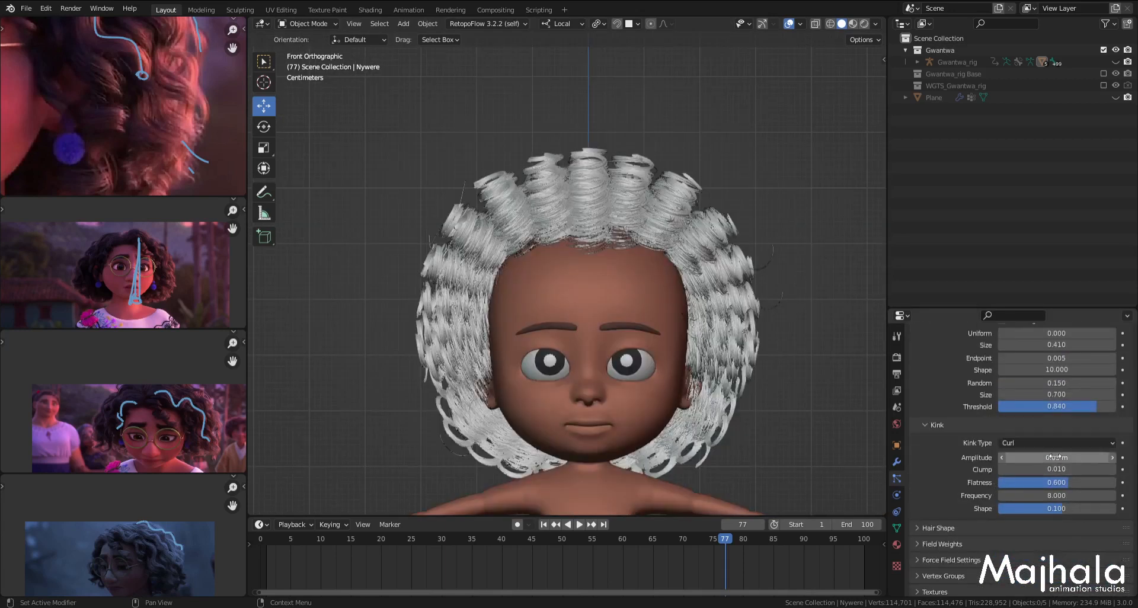
pyautogui.moveTo(1040, 459)
pyautogui.mouseDown()
pyautogui.moveTo(1007, 459)
pyautogui.moveTo(1037, 459)
pyautogui.mouseUp()
pyautogui.scroll(3, 553, 322)
pyautogui.moveTo(553, 322); pyautogui.dragTo(702, 372, button='middle')
pyautogui.scroll(-3, 699, 403)
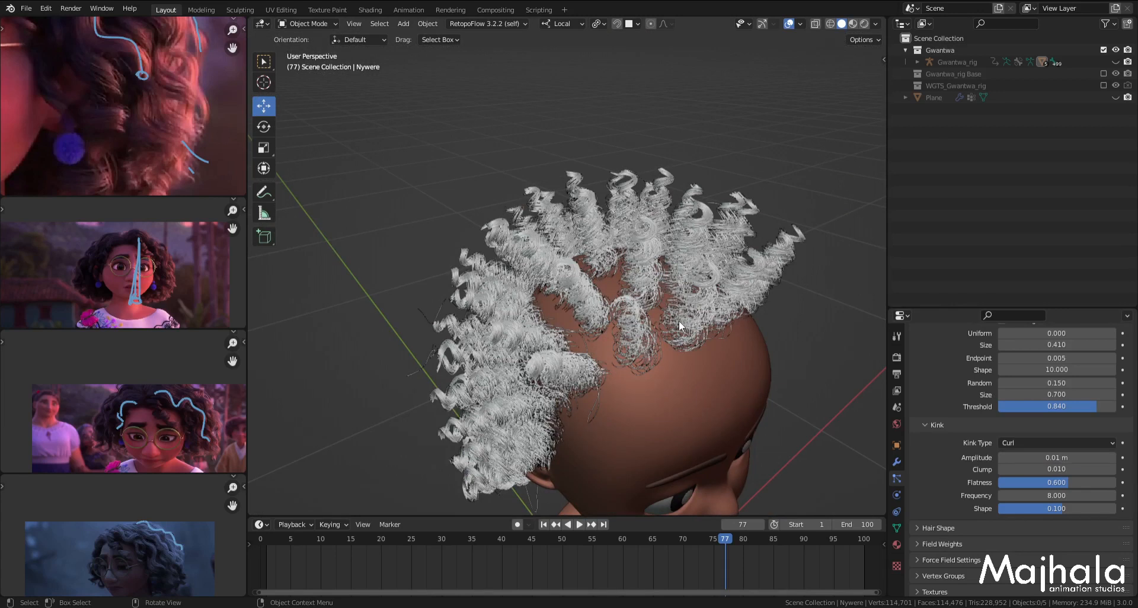
pyautogui.press('KP_1')
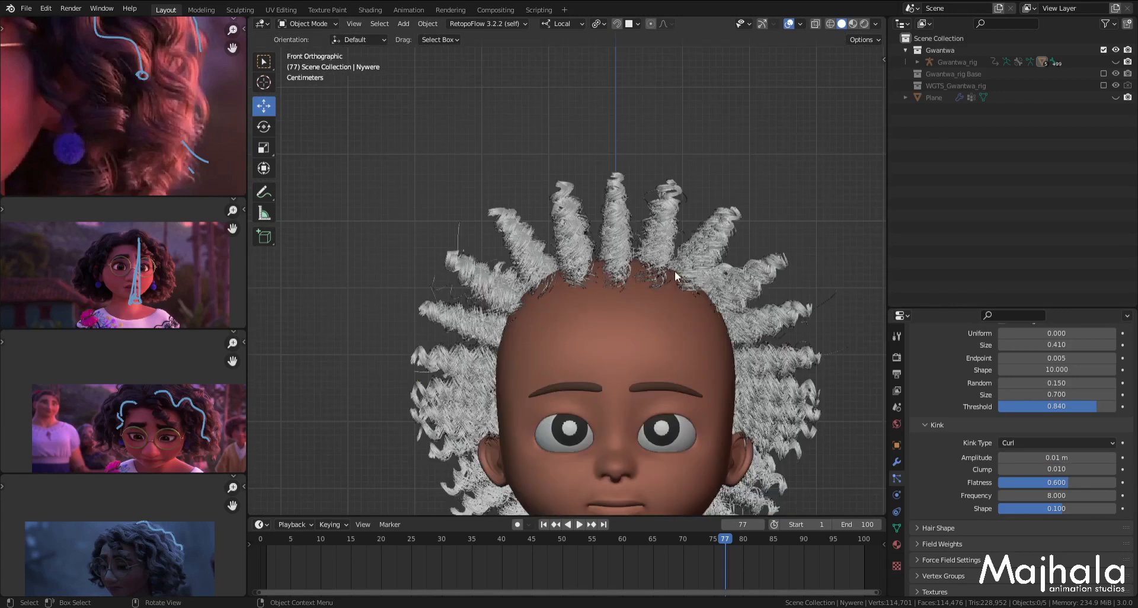
pyautogui.keyDown('shift'); pyautogui.moveTo(681, 302); pyautogui.dragTo(667, 287, button='middle'); pyautogui.keyUp('shift')
pyautogui.hotkey('ctrl', 's')
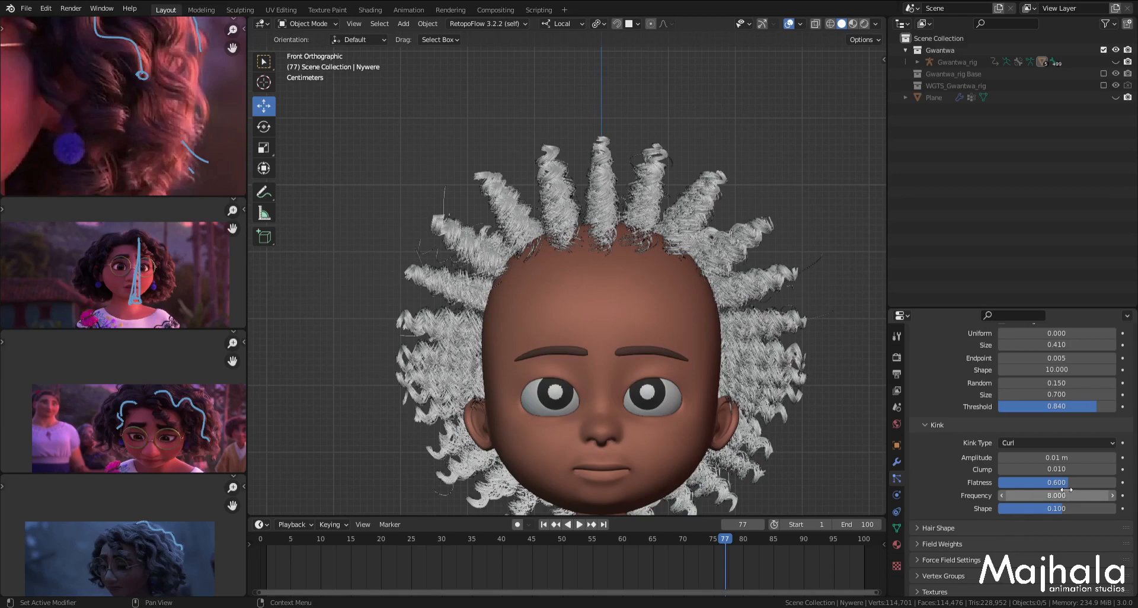
# Step: Set the display amount of the hair's simple children to 10
pyautogui.scroll(2, 678, 275)
pyautogui.moveTo(678, 275); pyautogui.dragTo(737, 336, button='middle')
pyautogui.scroll(6, 976, 471)
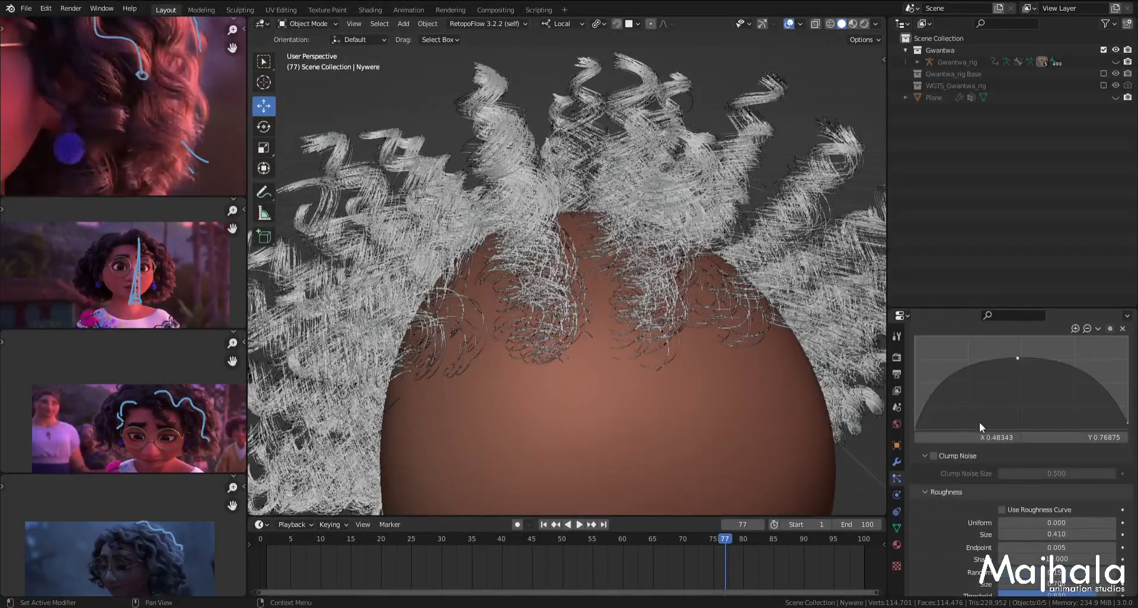
pyautogui.scroll(12, 975, 422)
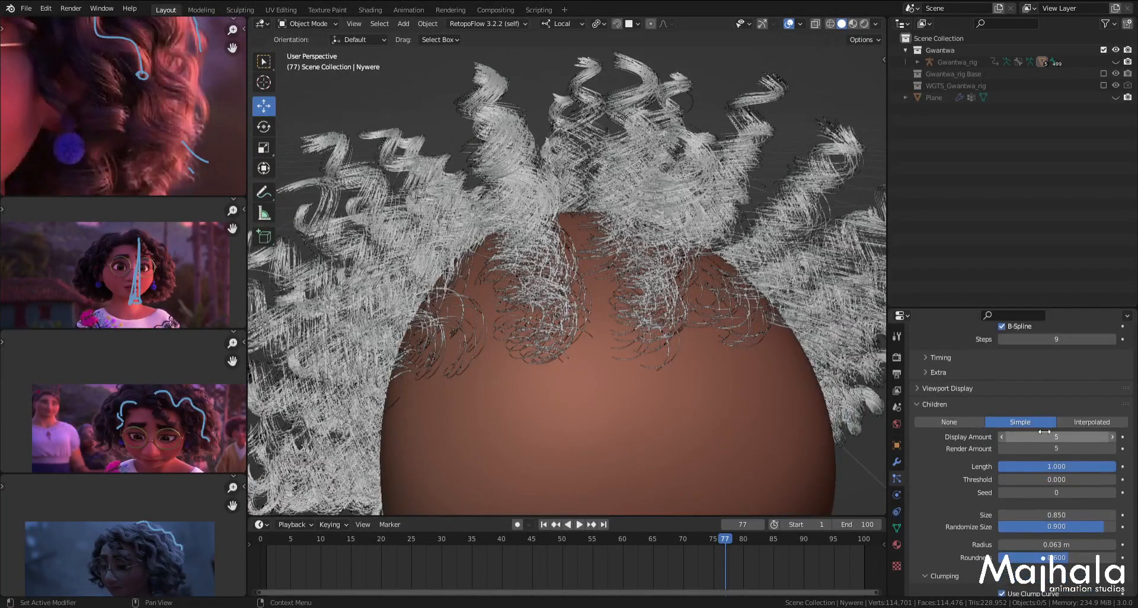
pyautogui.click(1044, 436)
pyautogui.write('10')
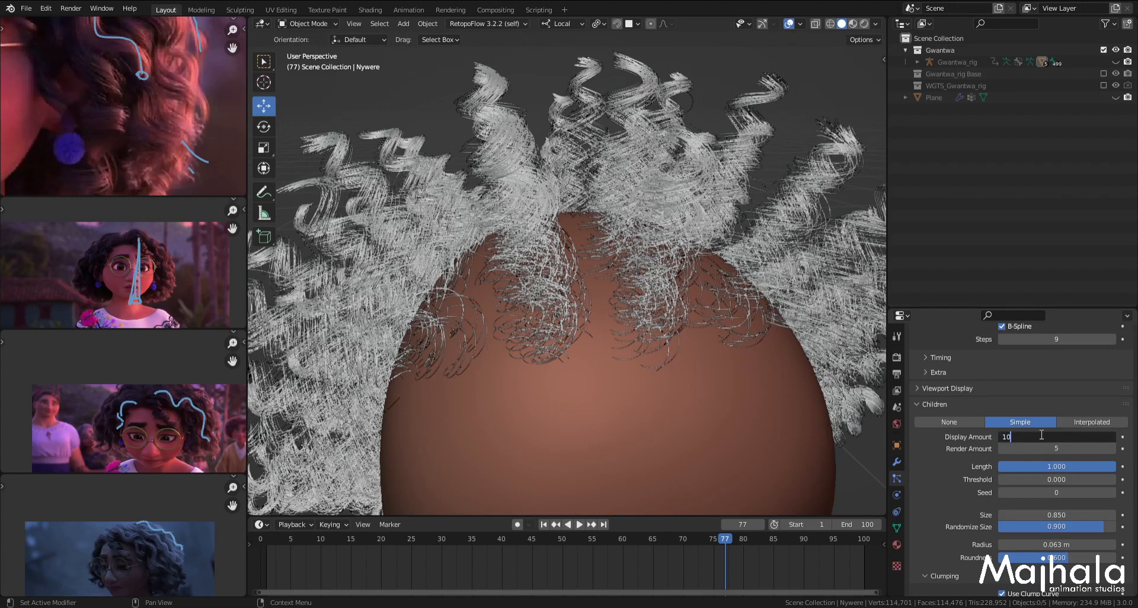
pyautogui.press('Return')
pyautogui.press('KP_1')
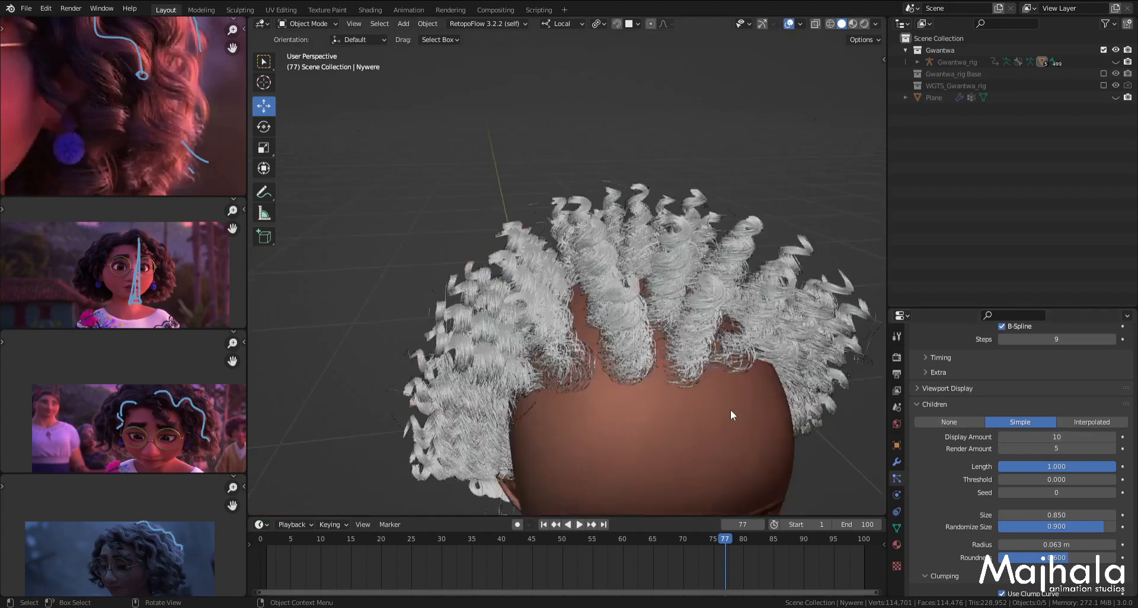
pyautogui.scroll(2, 652, 361)
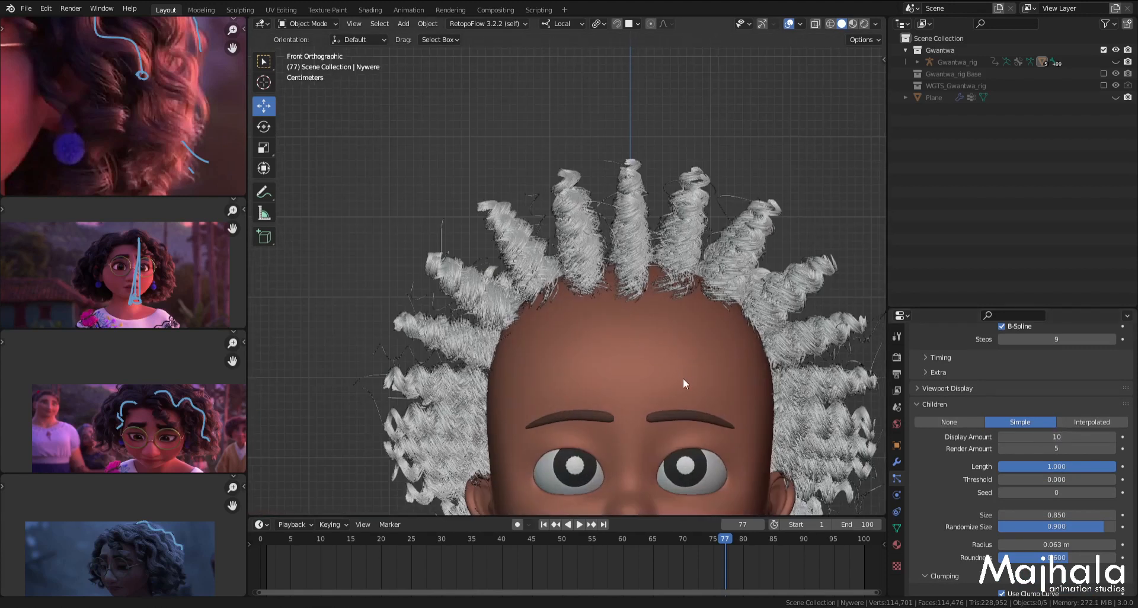
# Step: Enable clump noise with a size of 0.100 and set the roughness endpoint to 0.001 for the hair children
pyautogui.scroll(-2, 952, 504)
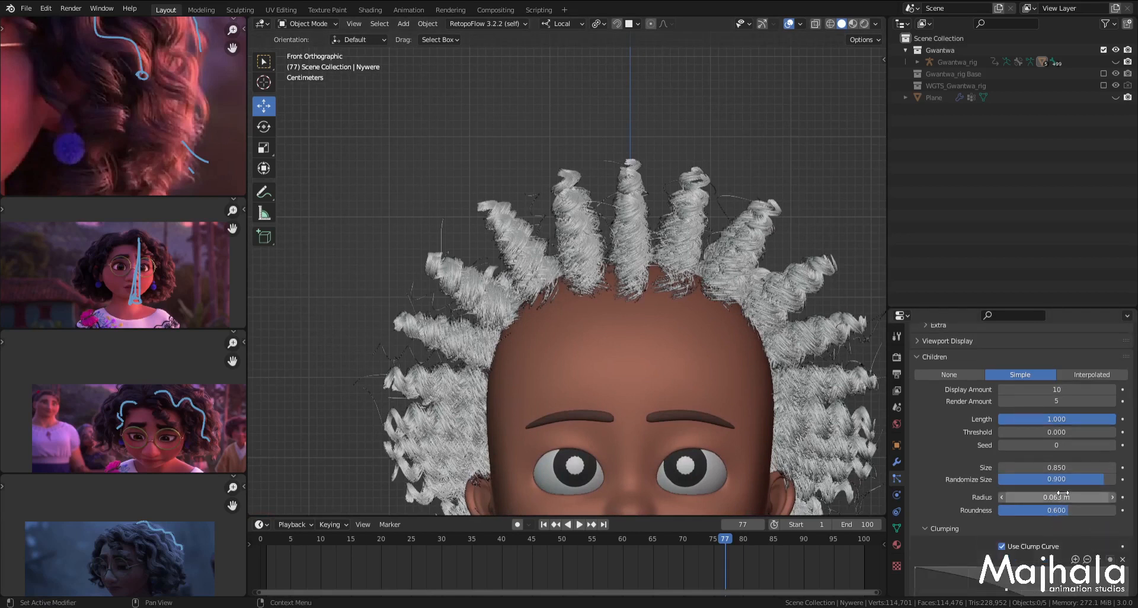
pyautogui.scroll(-3, 1064, 513)
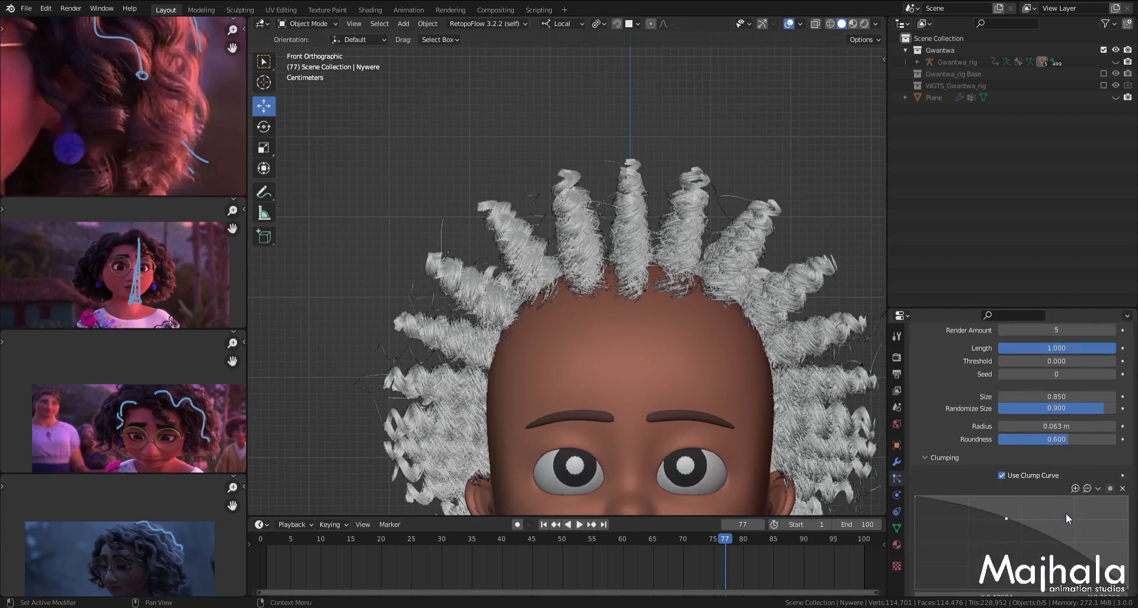
pyautogui.scroll(-3, 1064, 513)
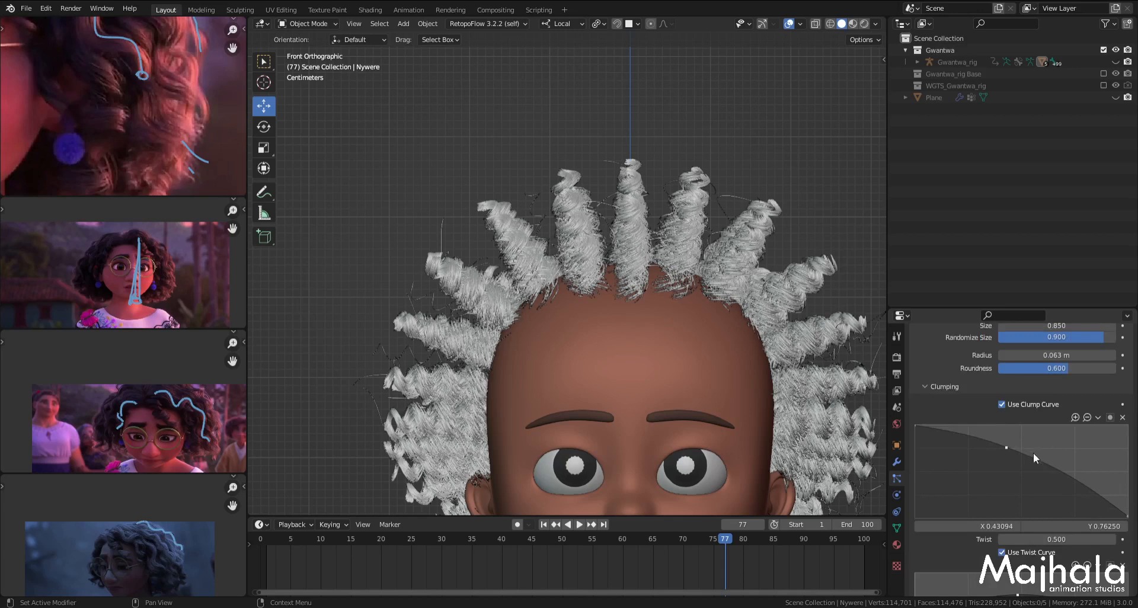
pyautogui.scroll(3, 1041, 444)
pyautogui.scroll(-5, 1041, 462)
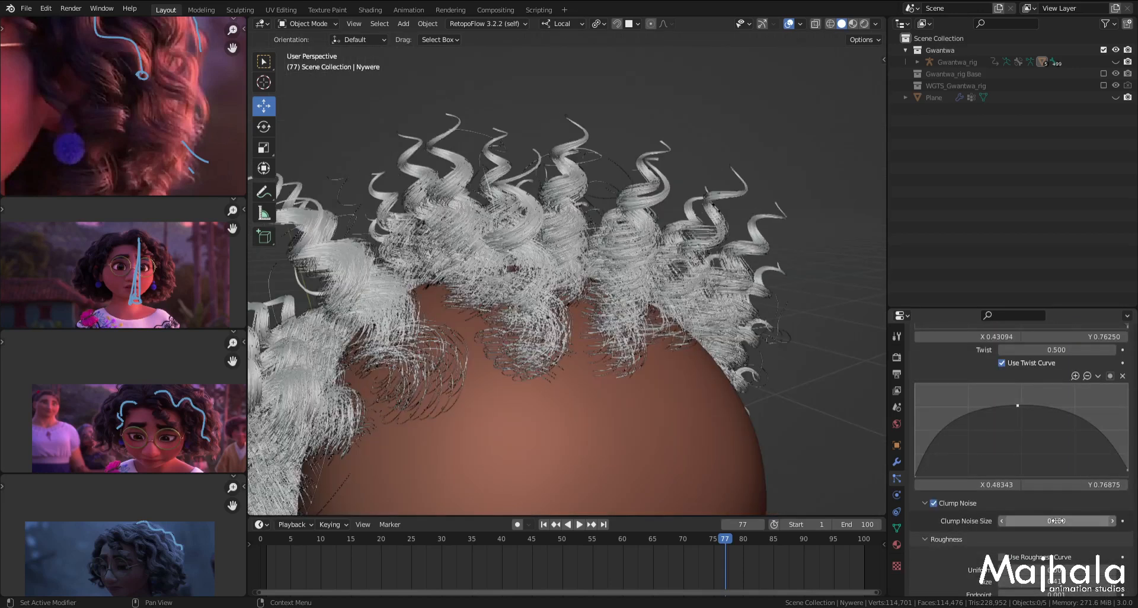
pyautogui.press('KP_1')
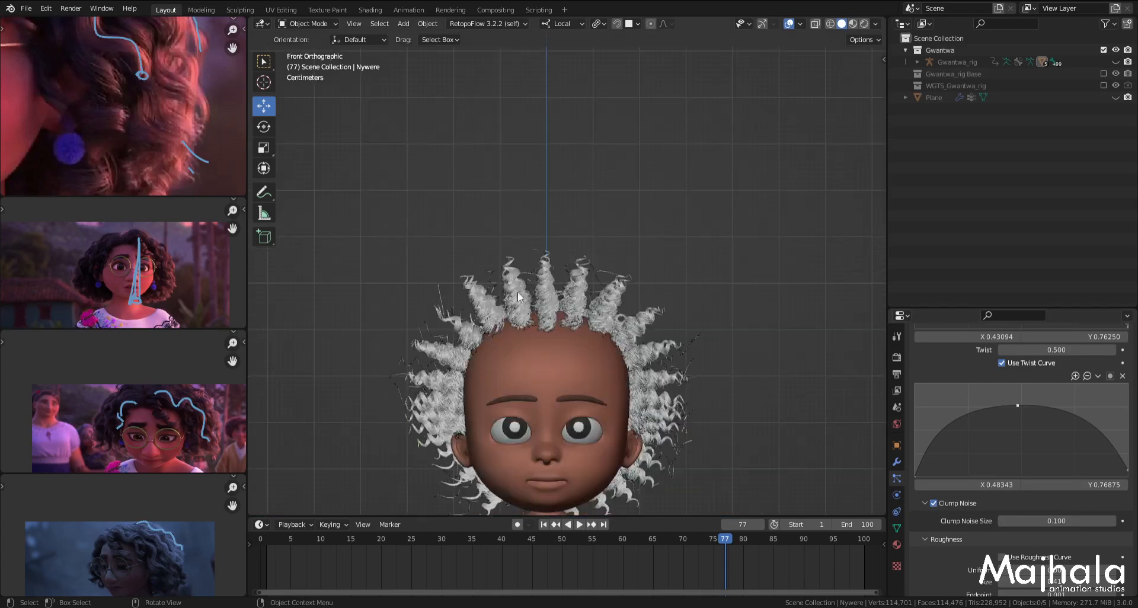
pyautogui.scroll(3, 539, 293)
pyautogui.scroll(2, 646, 249)
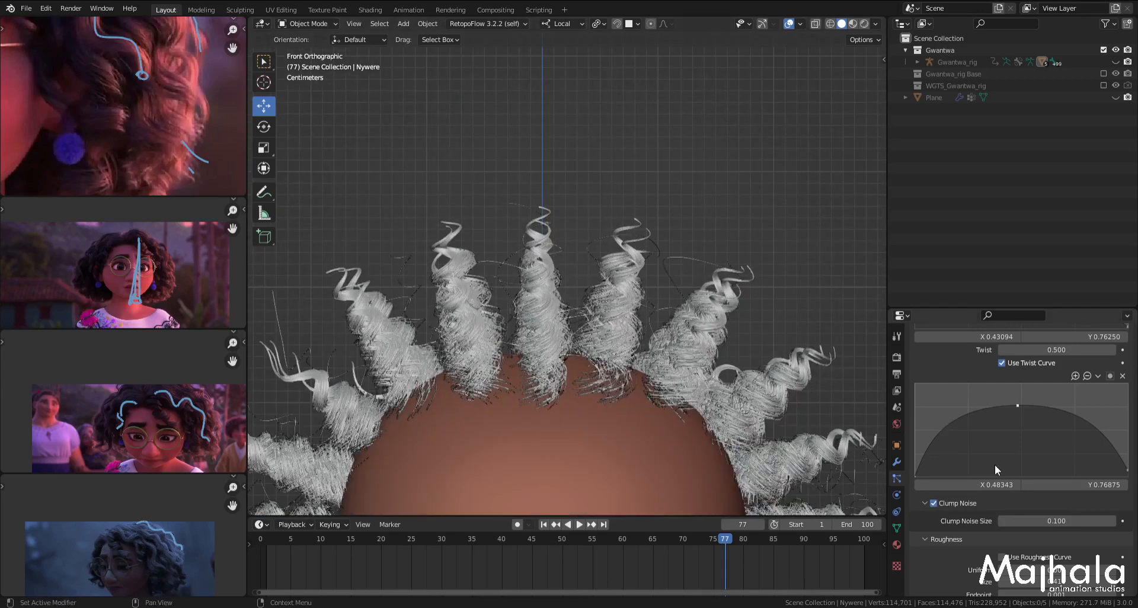
# Step: Try the hair without the twist curve and turn the curve back on
pyautogui.scroll(2, 1039, 462)
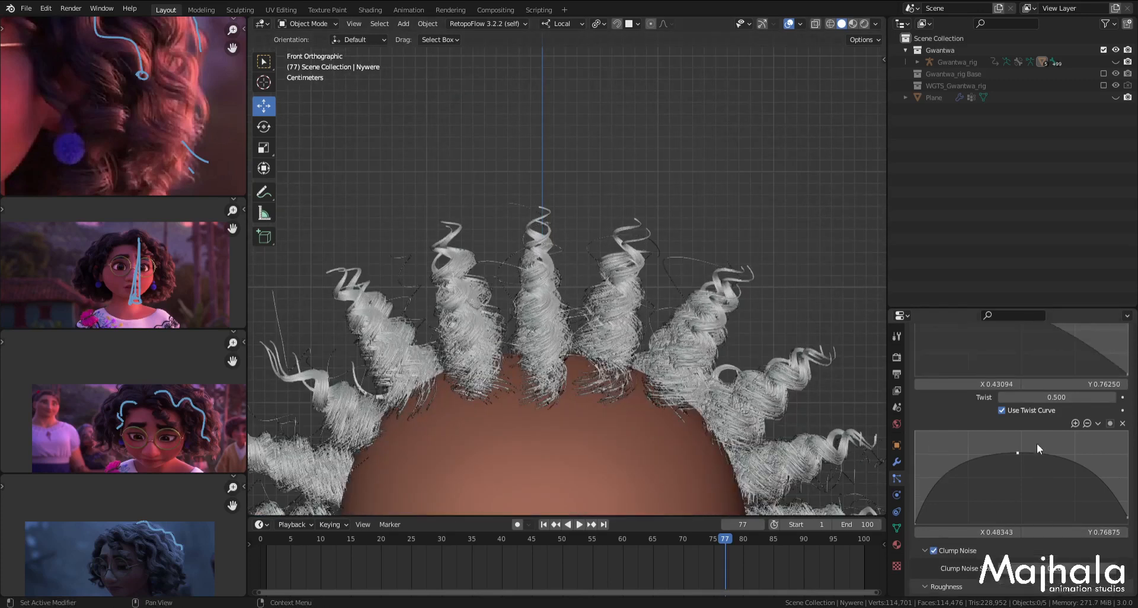
pyautogui.click(1002, 410)
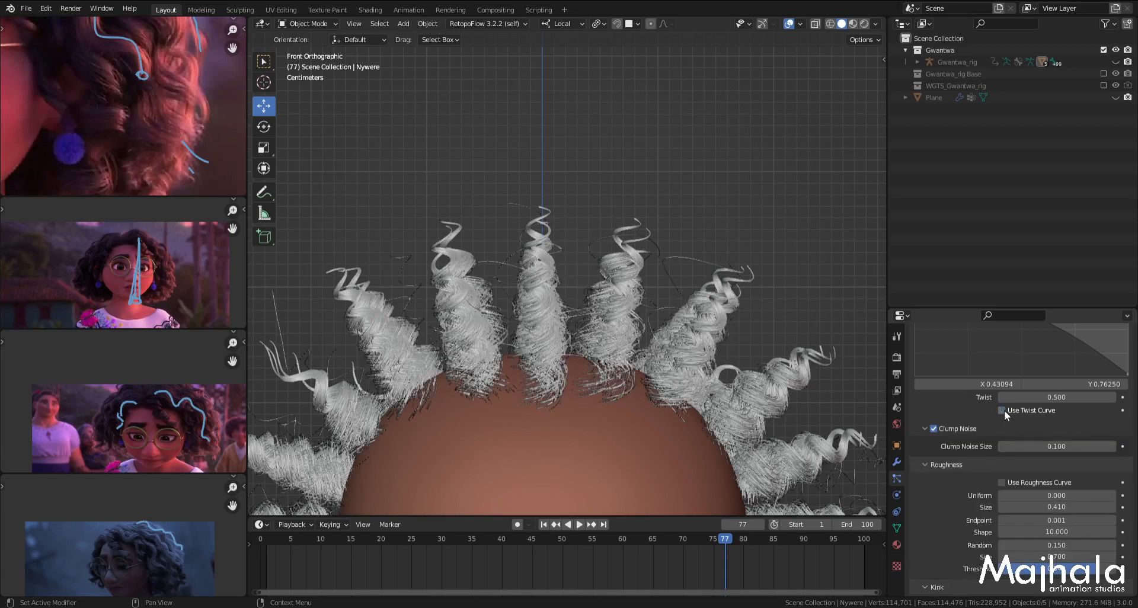
pyautogui.click(1002, 410)
# Step: Set the hair emission number to 0 so the scalp carries no generated strands, and save the file
pyautogui.scroll(-2, 610, 403)
pyautogui.moveTo(710, 369); pyautogui.dragTo(571, 408, button='middle')
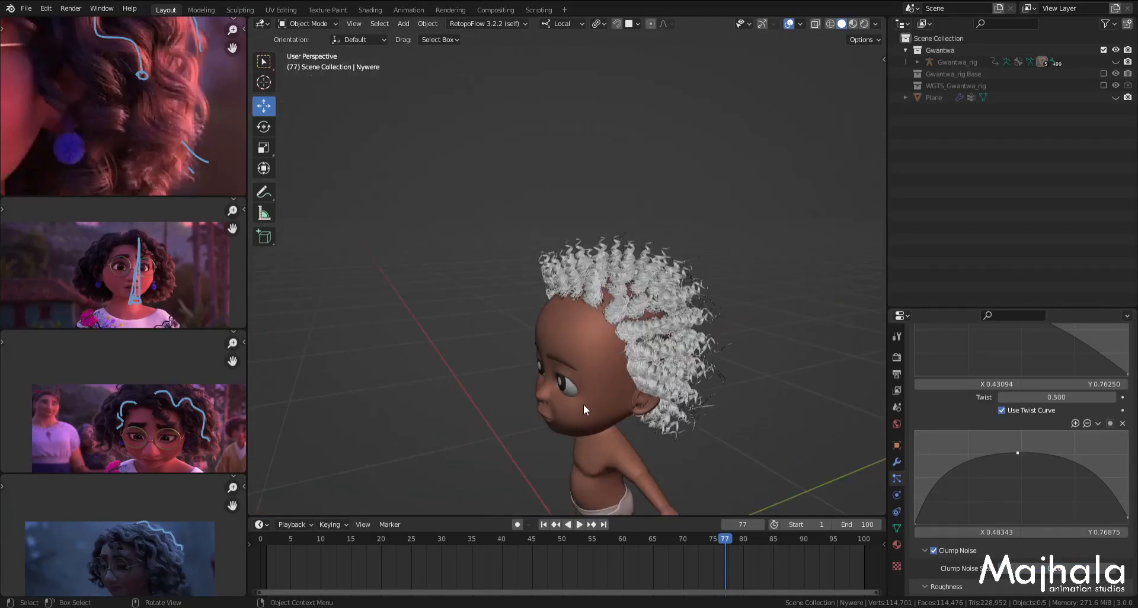
pyautogui.press('KP_3')
pyautogui.scroll(15, 976, 466)
pyautogui.scroll(15, 976, 461)
pyautogui.click(1058, 441)
pyautogui.write('0')
pyautogui.press('Return')
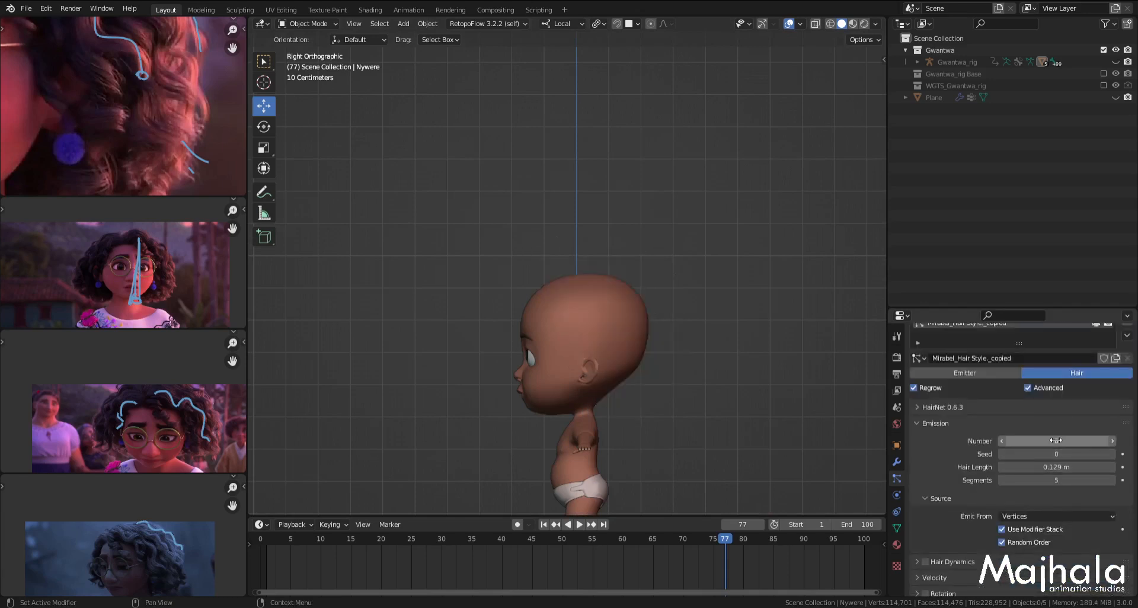
pyautogui.hotkey('ctrl', 's')
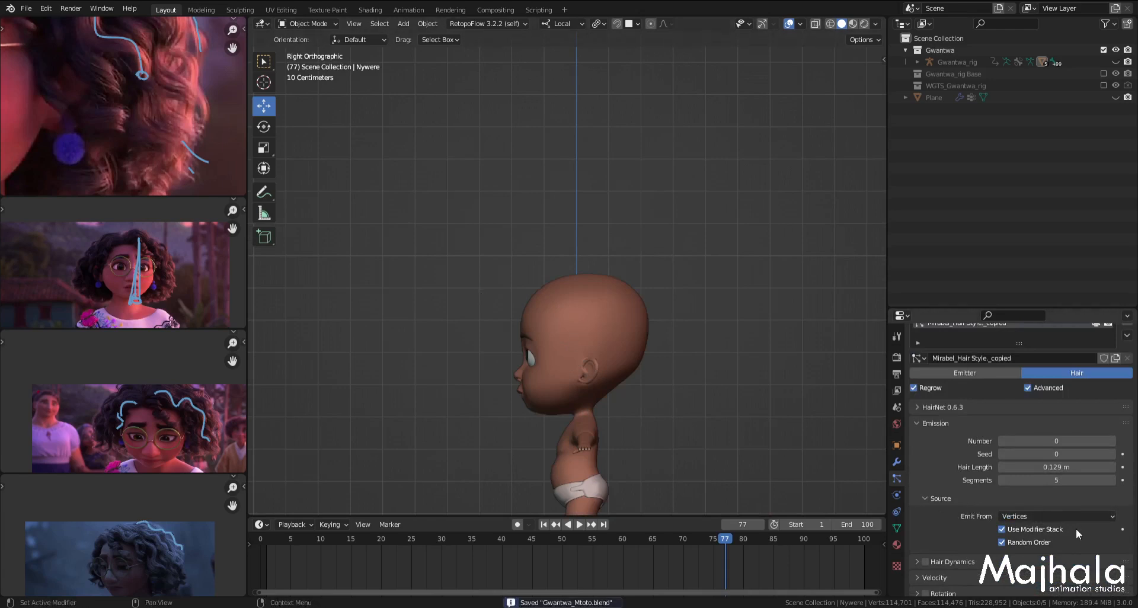
# Step: Select the scalp mesh and switch it to Particle Edit mode with the Add brush active
pyautogui.scroll(-7, 1067, 527)
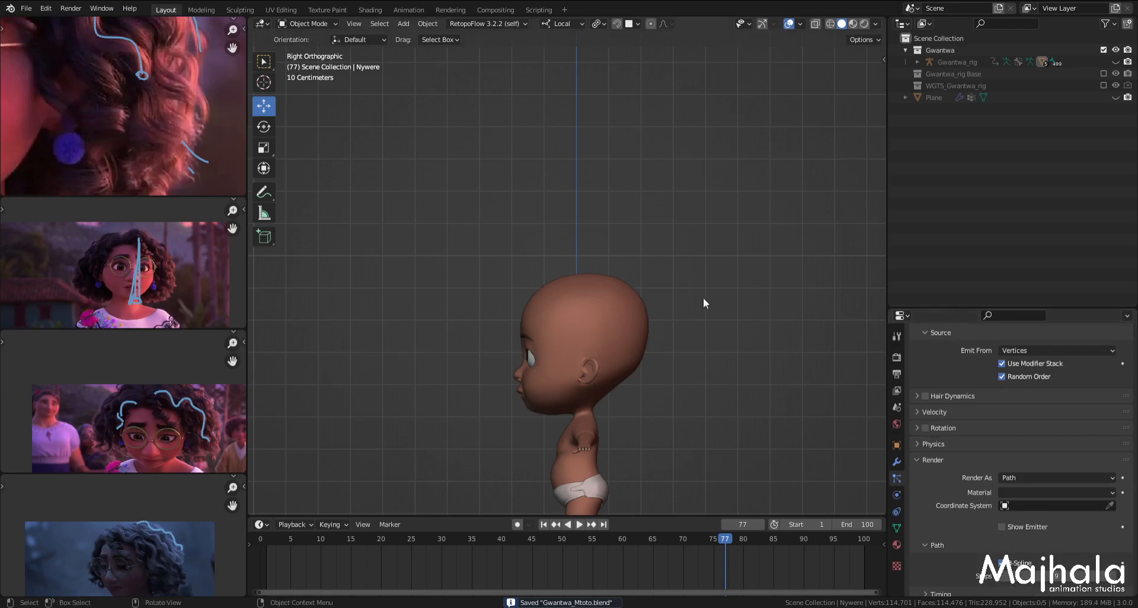
pyautogui.scroll(1, 593, 326)
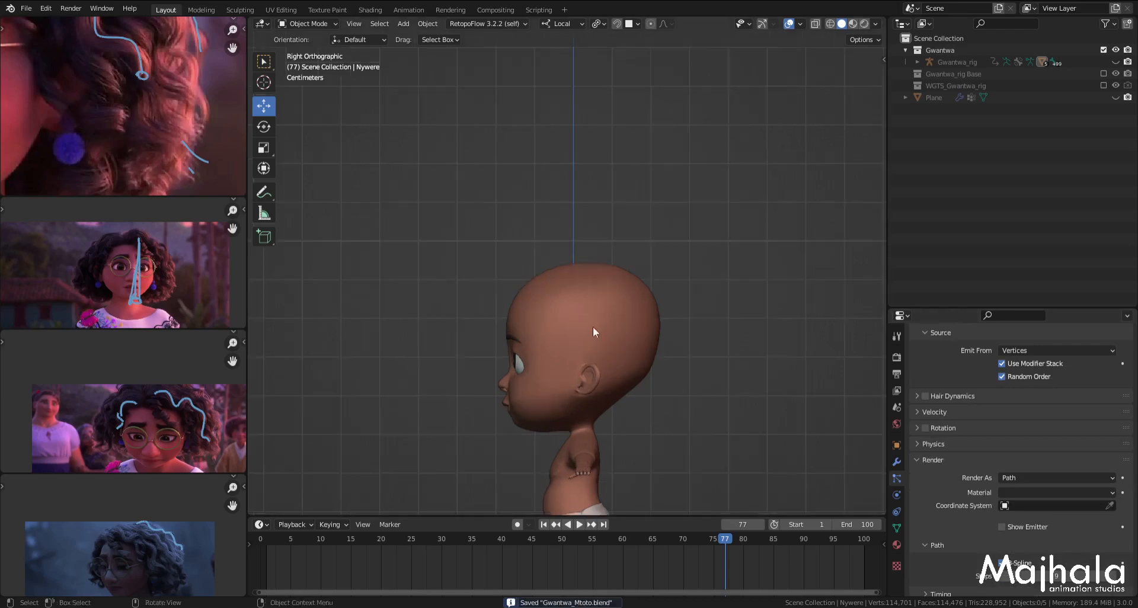
pyautogui.click(762, 24)
pyautogui.click(626, 297)
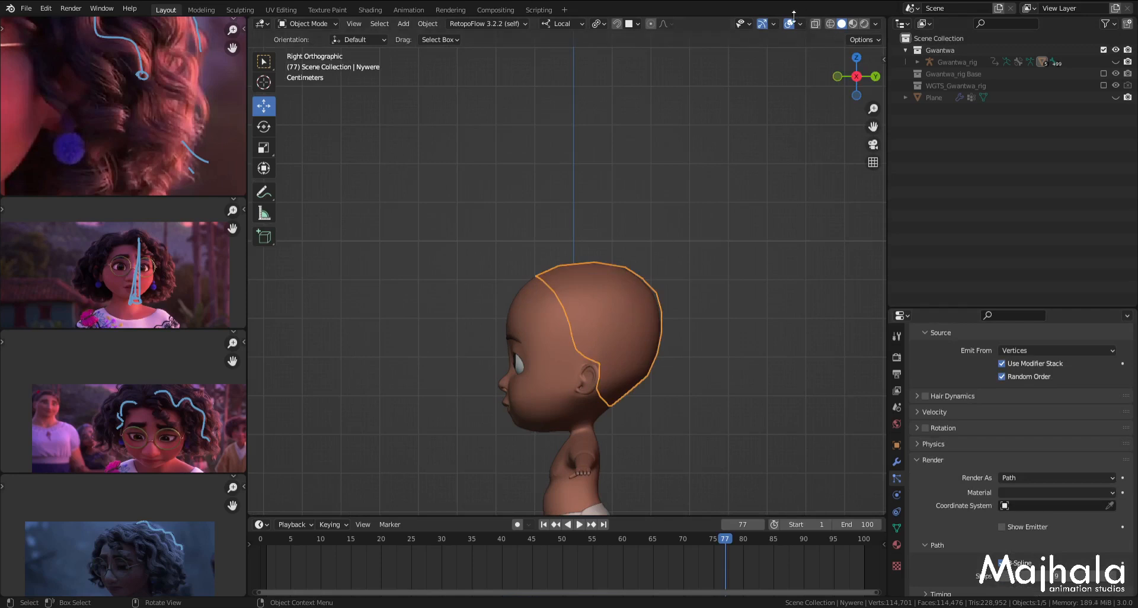
pyautogui.click(763, 24)
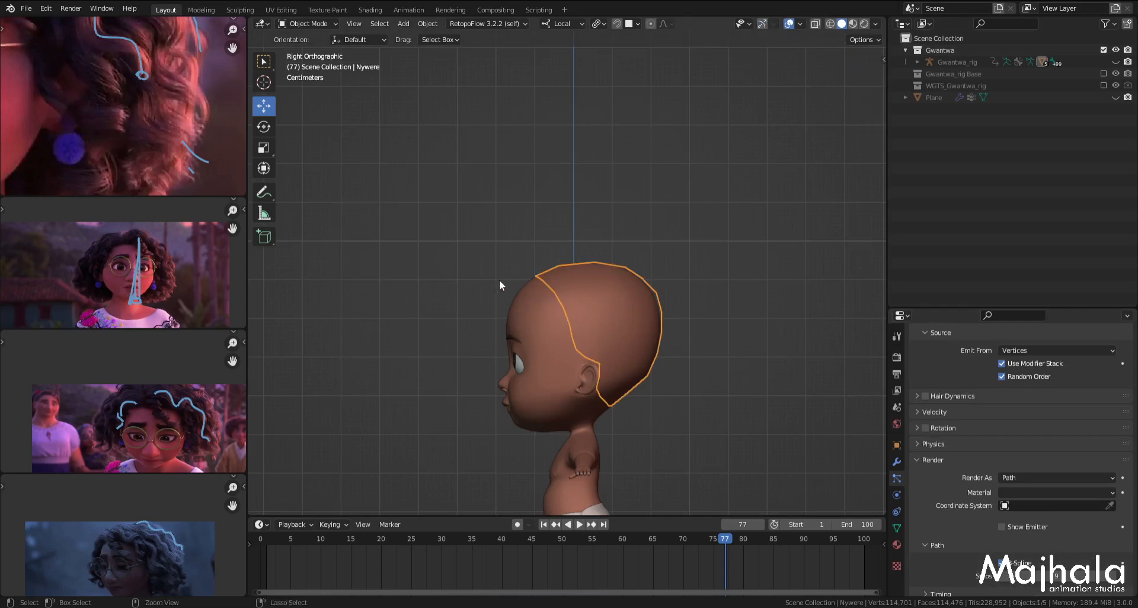
pyautogui.hotkey('ctrl', 'Tab')
pyautogui.click(321, 23)
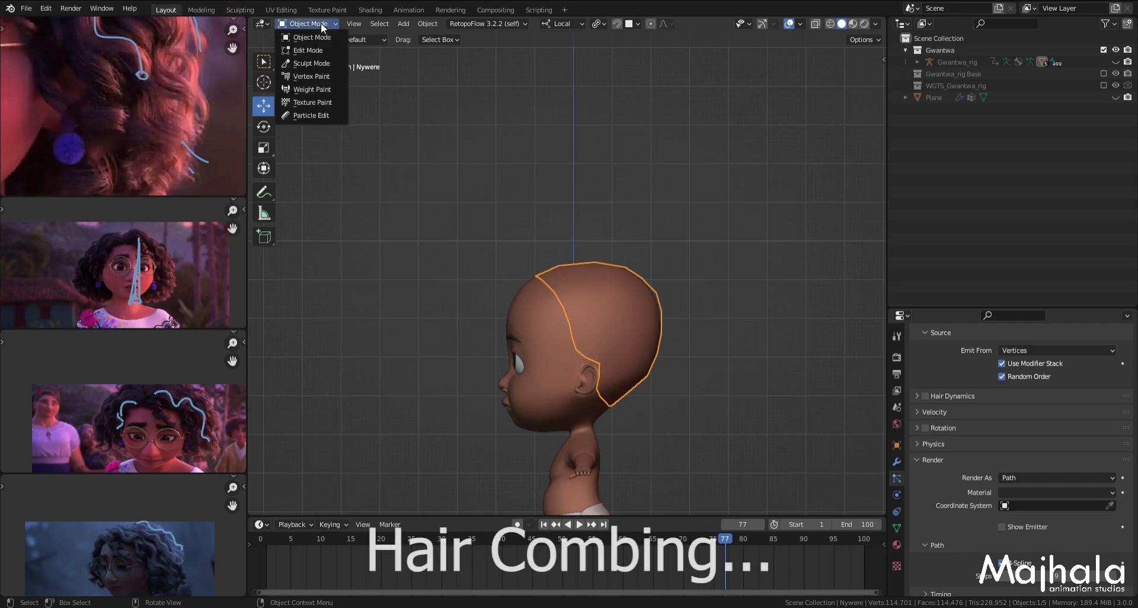
pyautogui.click(325, 115)
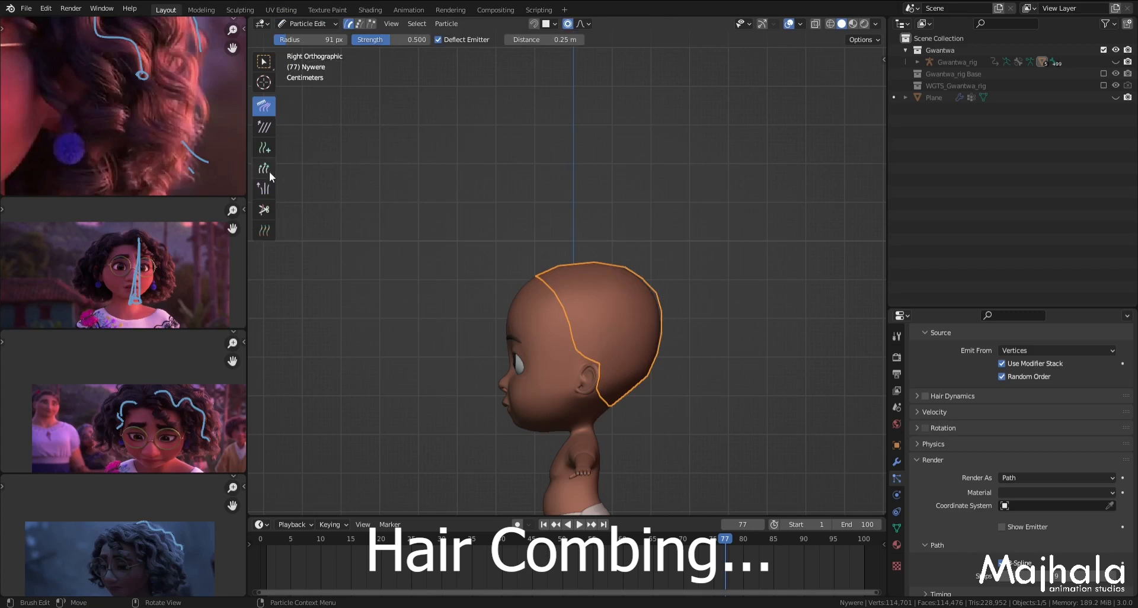
pyautogui.click(268, 147)
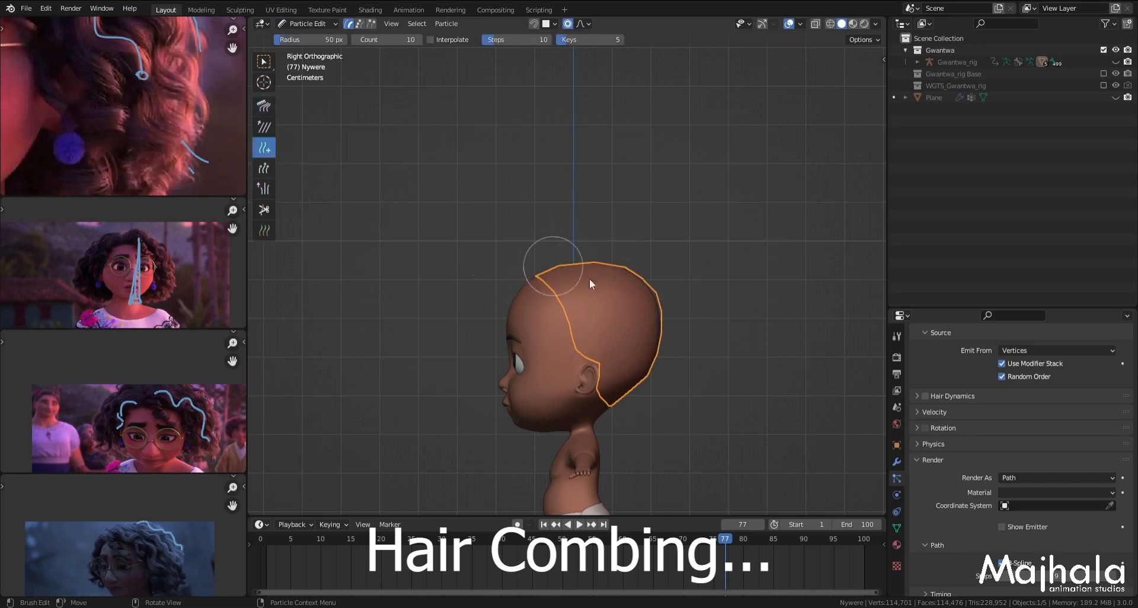
# Step: Show the particle editing options for the Add brush and try placing strands at the scalp's front hairline
pyautogui.scroll(-6, 120, 144)
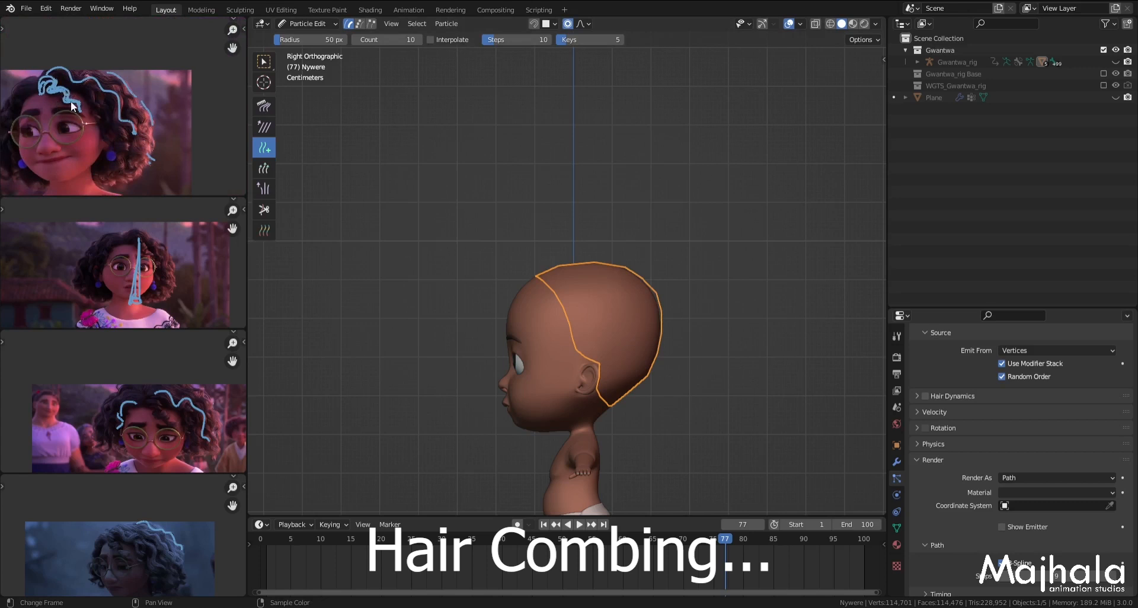
pyautogui.press('KP_1')
pyautogui.moveTo(661, 279); pyautogui.dragTo(619, 319, button='middle')
pyautogui.press('KP_3')
pyautogui.moveTo(660, 326); pyautogui.dragTo(619, 292, button='middle')
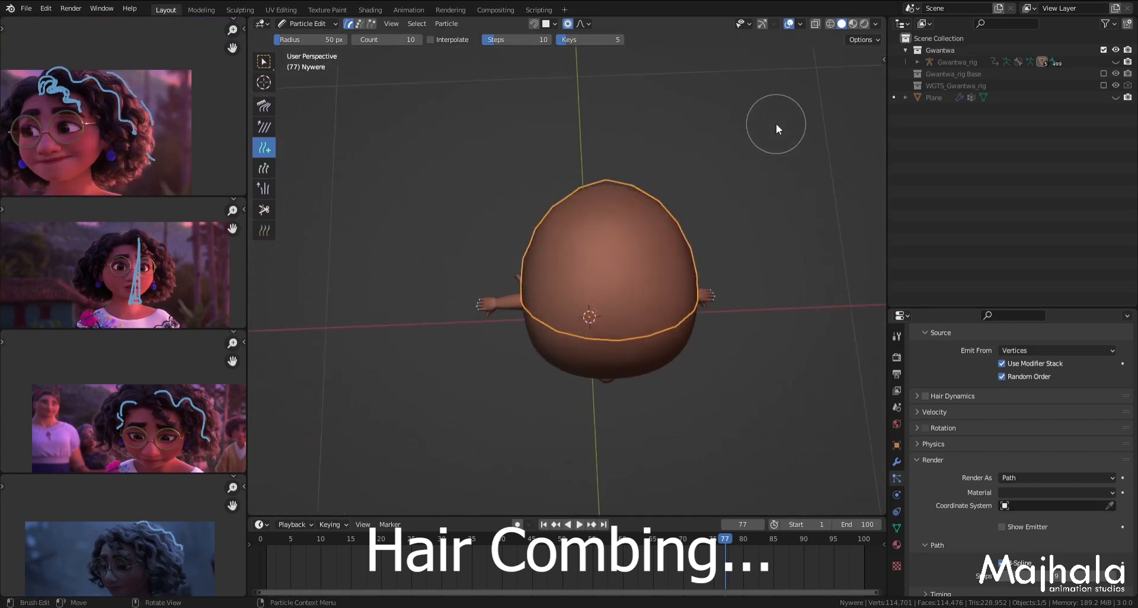
pyautogui.press('n')
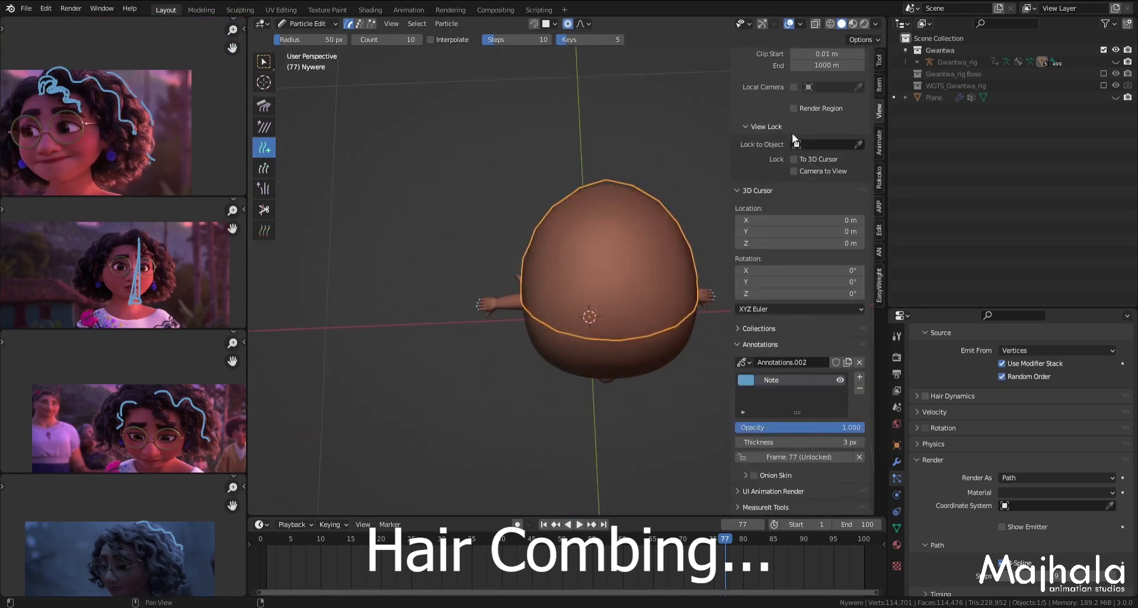
pyautogui.click(879, 60)
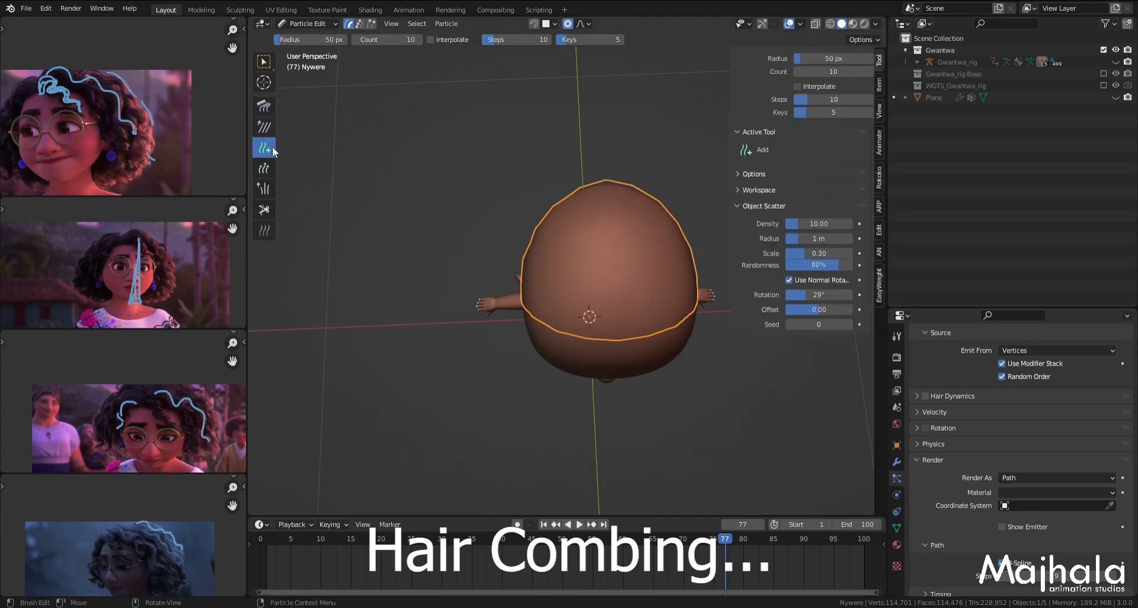
pyautogui.click(745, 173)
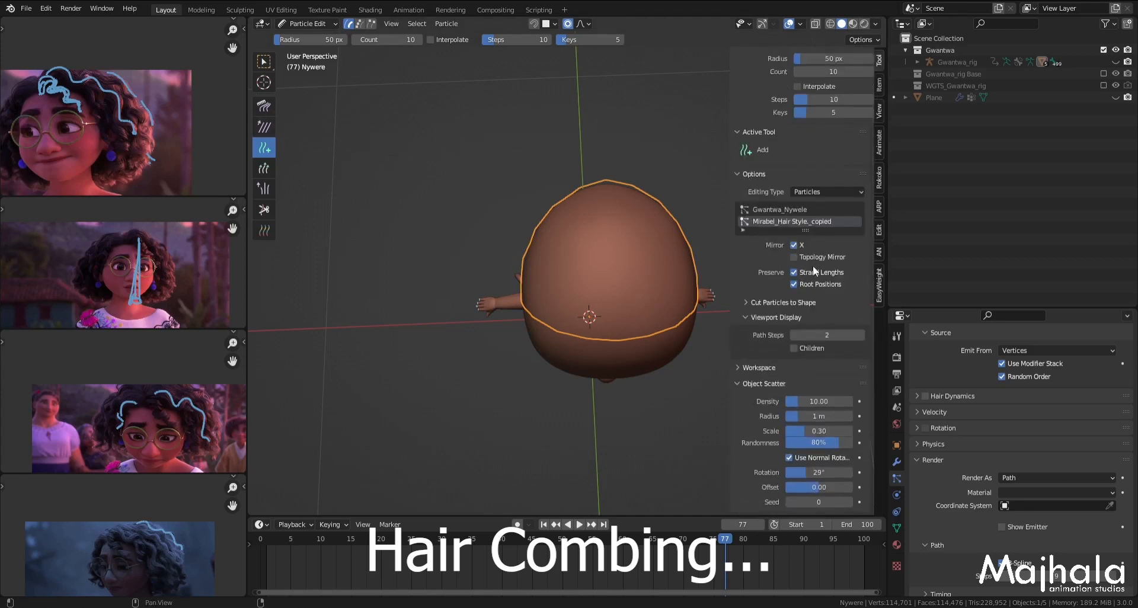
pyautogui.click(631, 333)
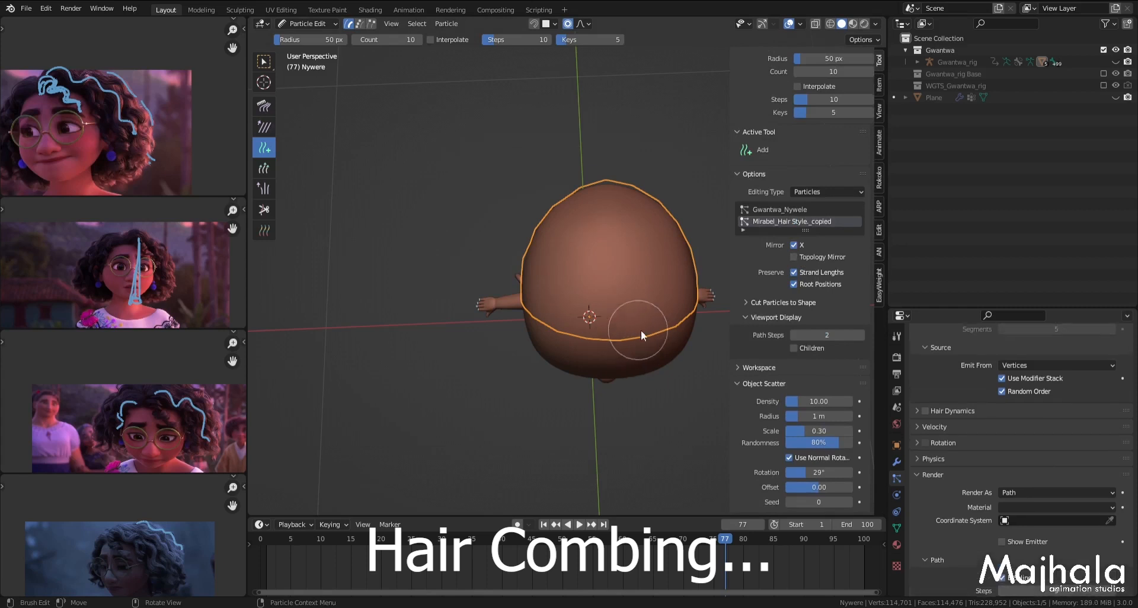
# Step: Set the Add brush to a count of 1 and a radius of 103 px
pyautogui.moveTo(638, 331); pyautogui.dragTo(632, 306, button='middle')
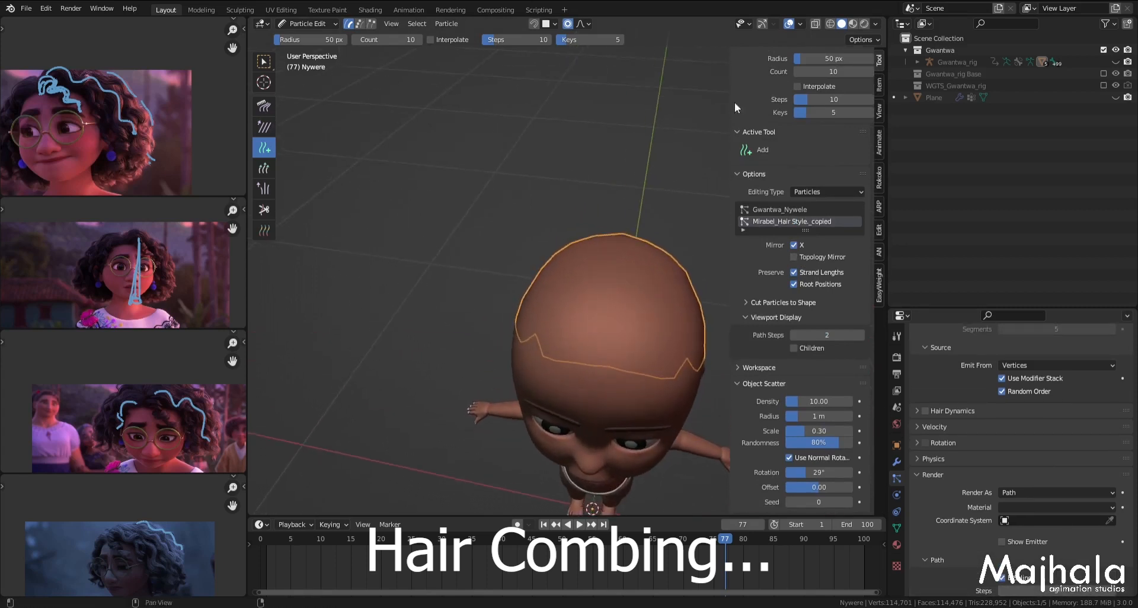
pyautogui.click(832, 72)
pyautogui.write('1')
pyautogui.press('Return')
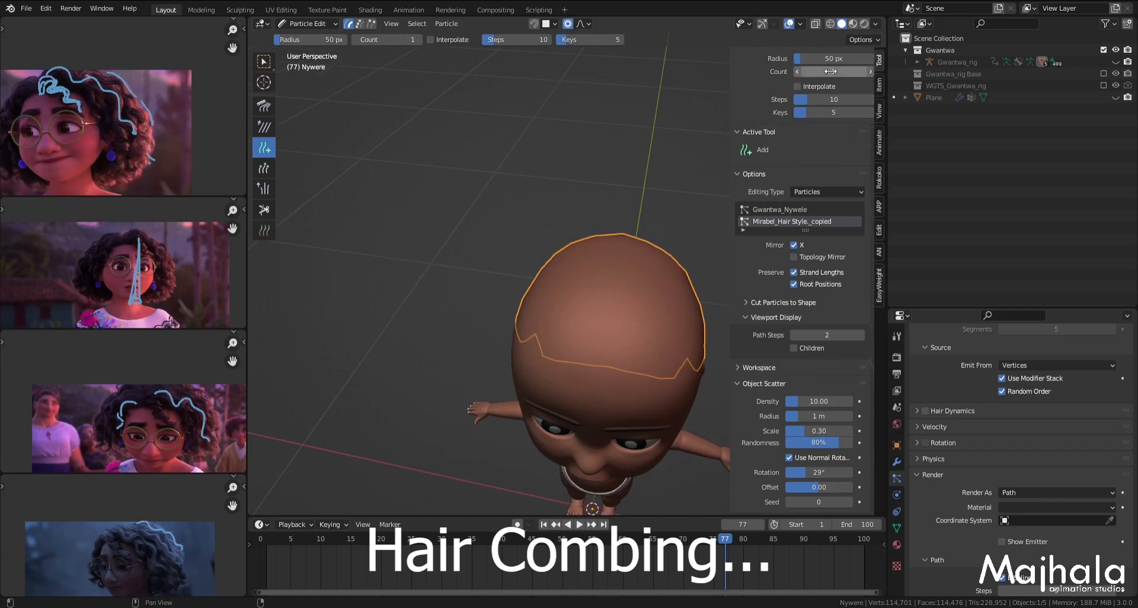
pyautogui.press('f')
pyautogui.click(646, 180)
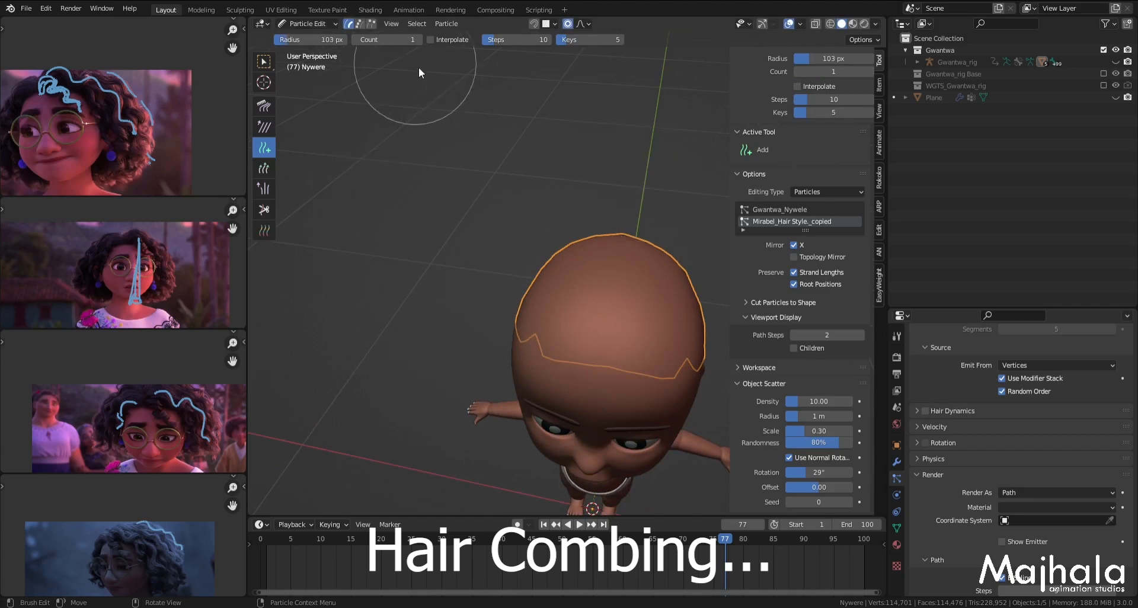
# Step: Check the scalp in wireframe, enable Show Emitter in the hair's viewport display, and return to solid shading
pyautogui.moveTo(639, 290)
pyautogui.mouseDown(button='middle')
pyautogui.moveTo(588, 297)
pyautogui.moveTo(553, 266)
pyautogui.mouseUp(button='middle')
pyautogui.press('z')
pyautogui.click(475, 266)
pyautogui.moveTo(475, 266)
pyautogui.mouseDown(button='middle')
pyautogui.moveTo(674, 320)
pyautogui.moveTo(649, 301)
pyautogui.moveTo(545, 316)
pyautogui.mouseUp(button='middle')
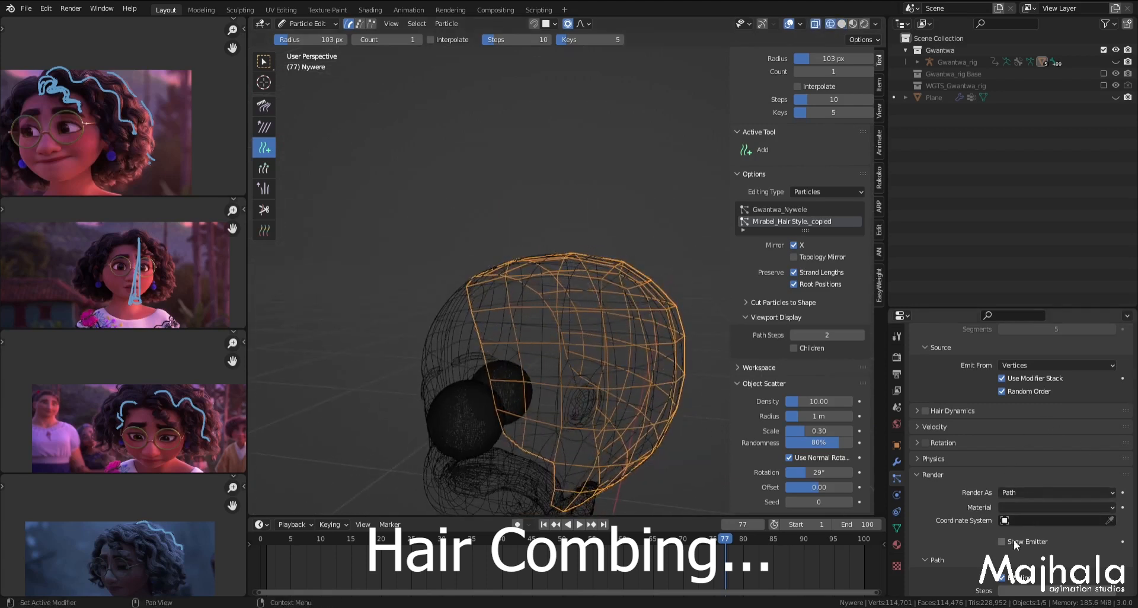
pyautogui.scroll(-4, 1017, 556)
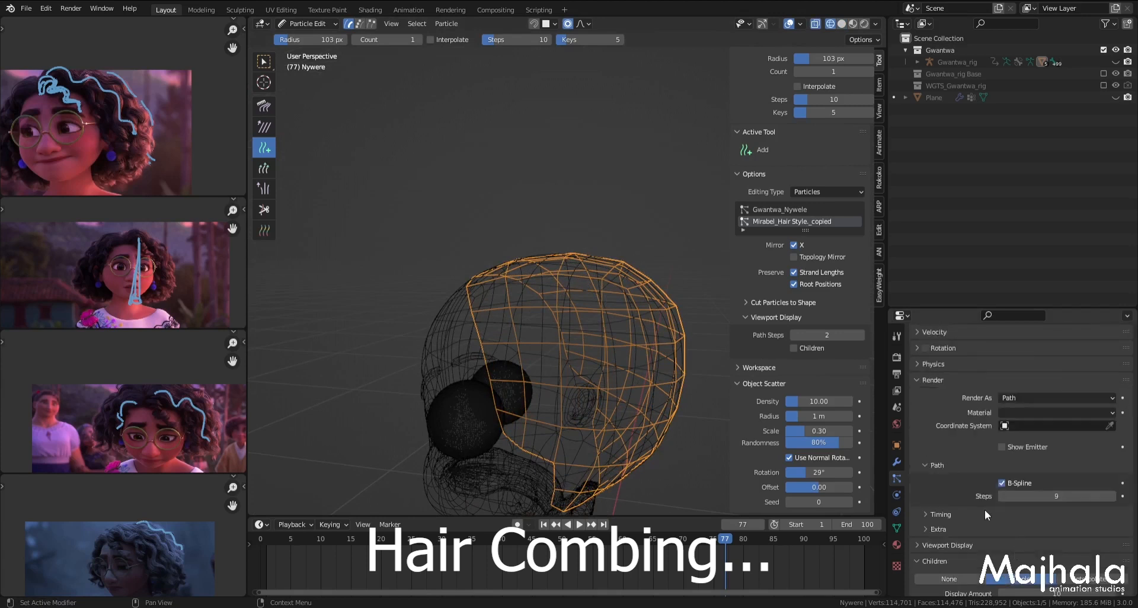
pyautogui.click(924, 543)
pyautogui.scroll(-4, 1002, 531)
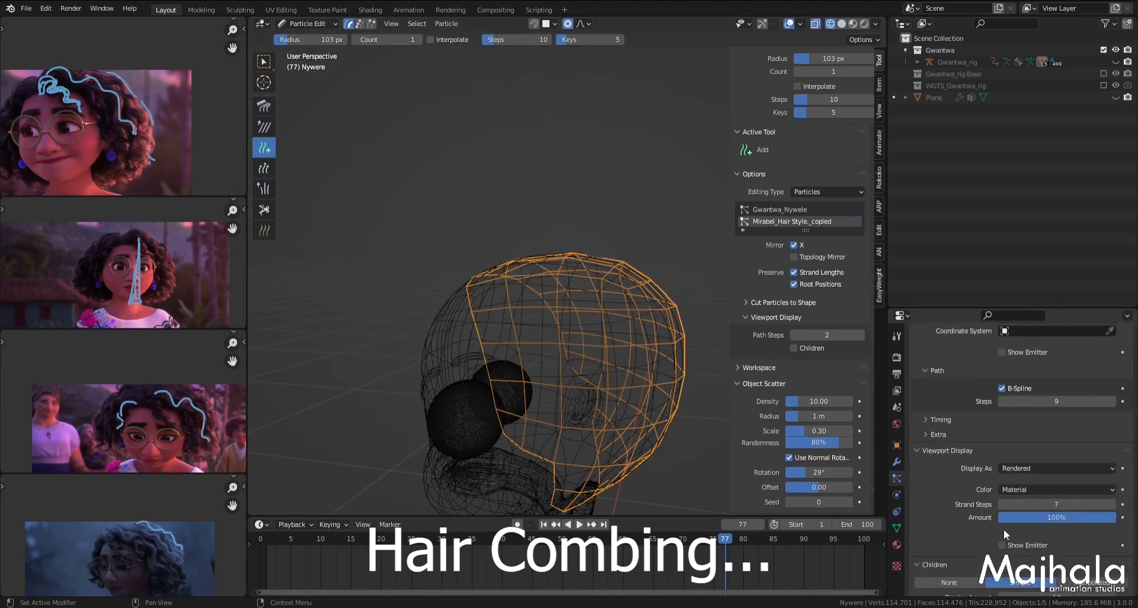
pyautogui.press('z')
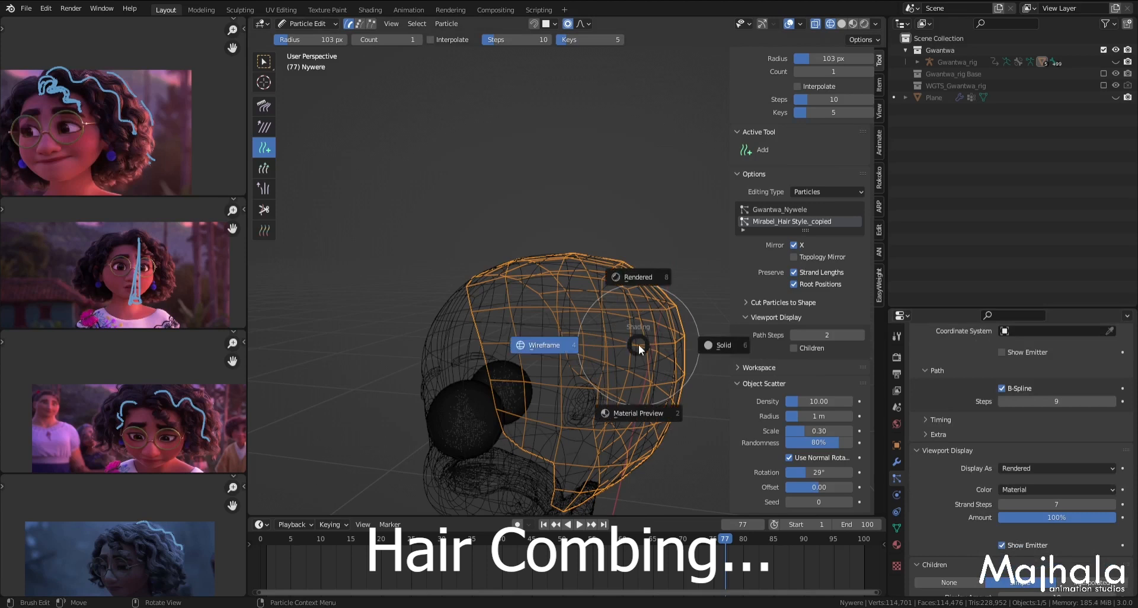
pyautogui.click(699, 342)
pyautogui.moveTo(532, 346); pyautogui.dragTo(600, 304, button='middle')
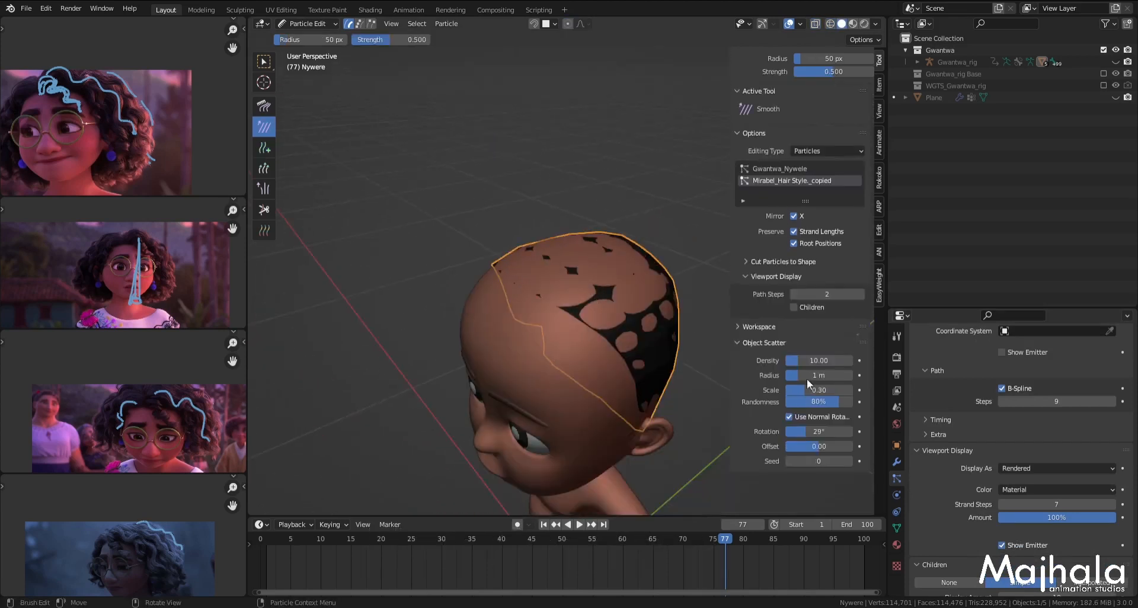
# Step: Return to Object Mode, delete the particle edit of the copied hair system and set it to emit from Faces
pyautogui.scroll(4, 1004, 435)
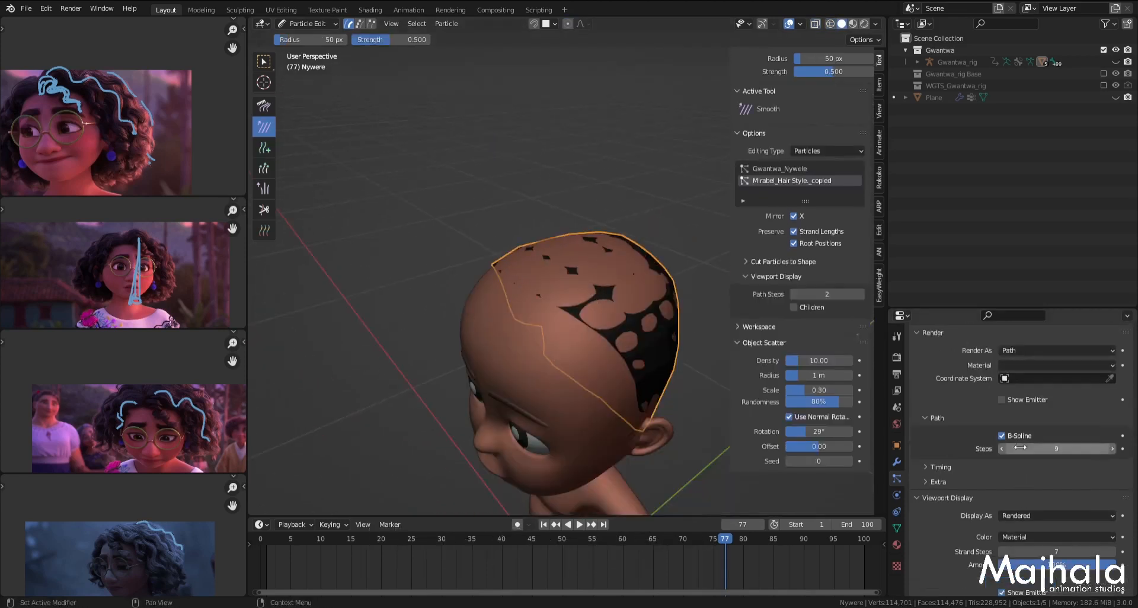
pyautogui.scroll(8, 952, 396)
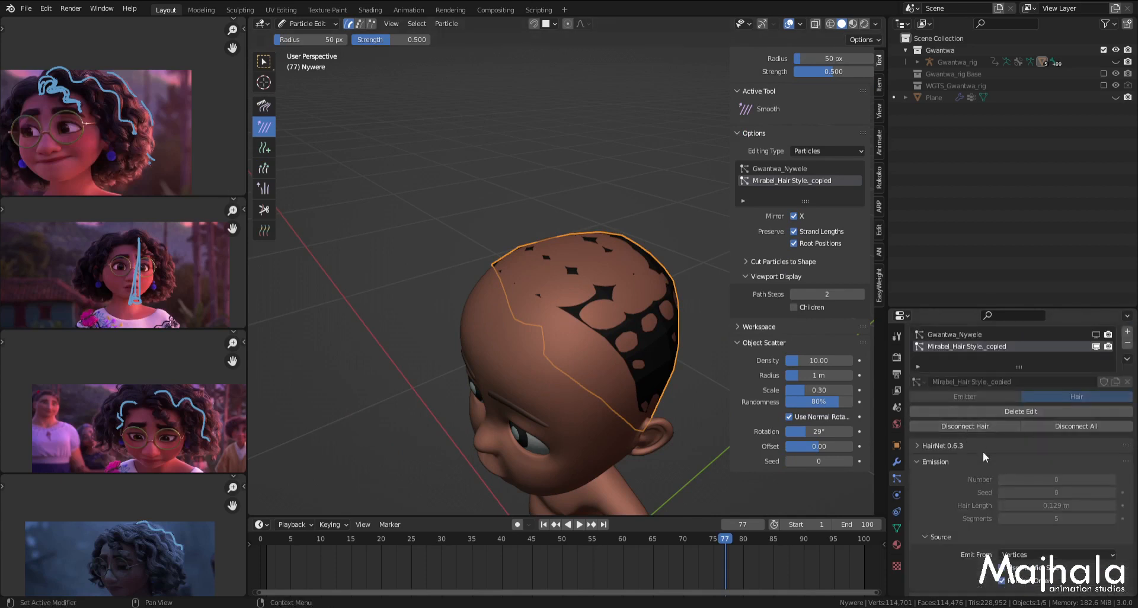
pyautogui.hotkey('ctrl', 'Tab')
pyautogui.click(523, 306)
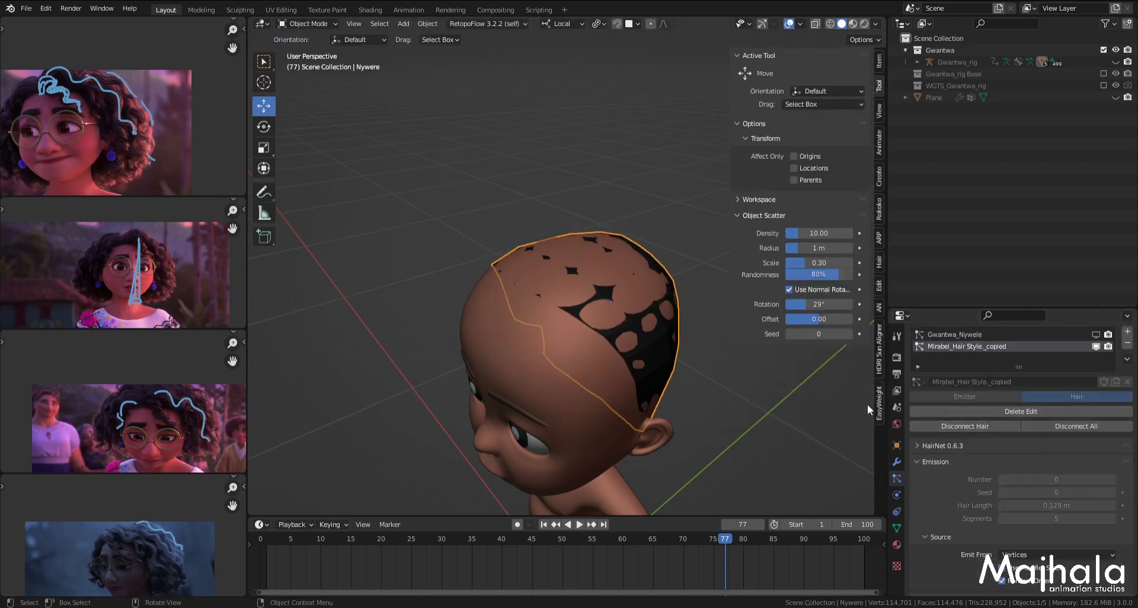
pyautogui.click(1014, 413)
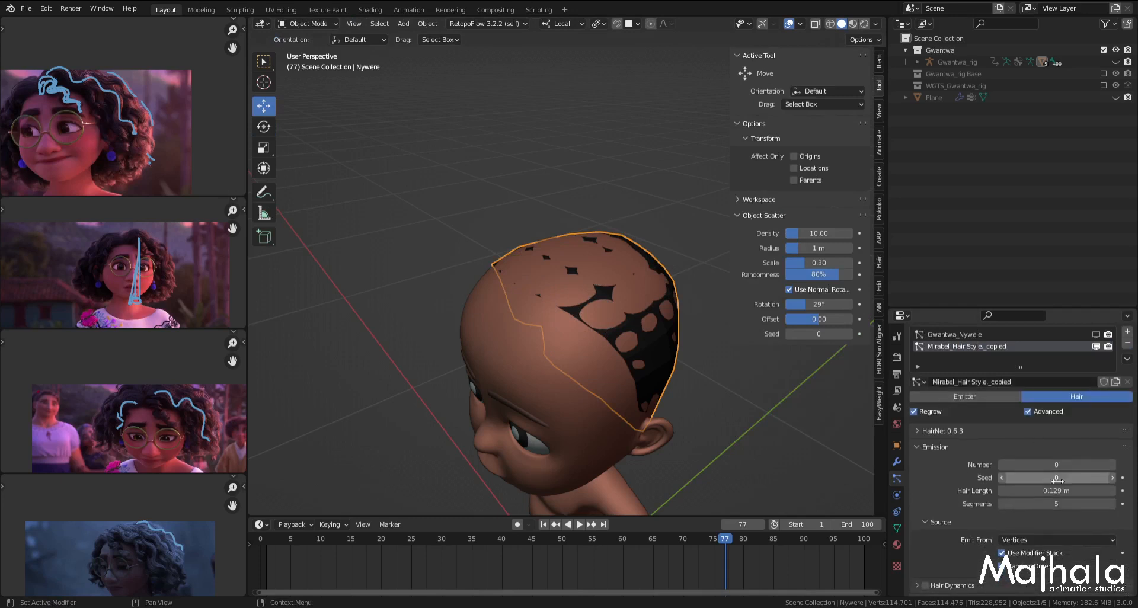
pyautogui.click(1035, 540)
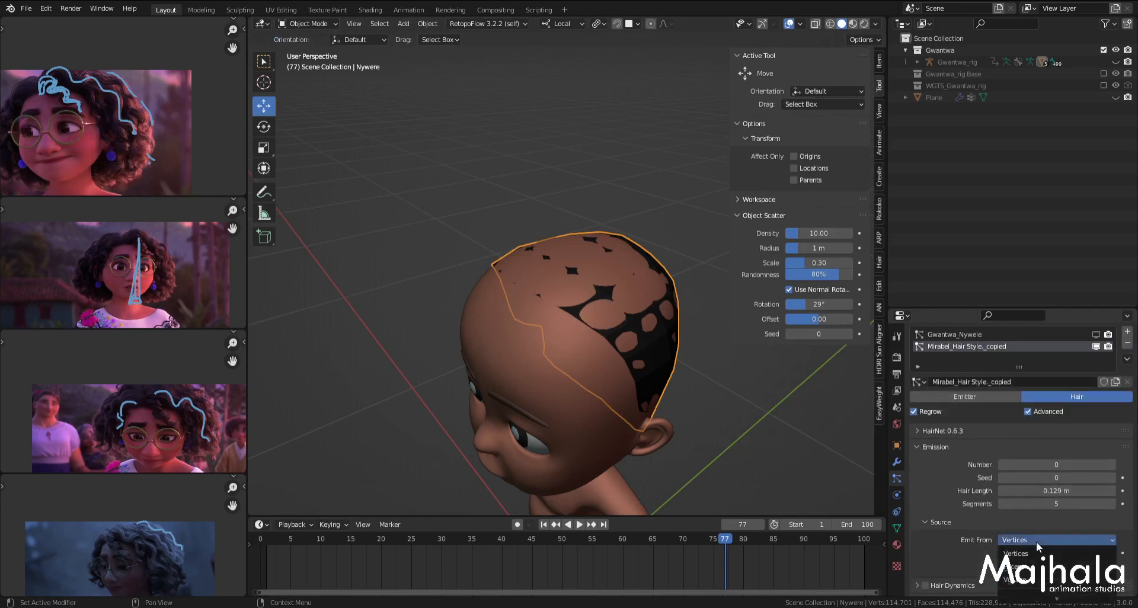
pyautogui.click(1034, 566)
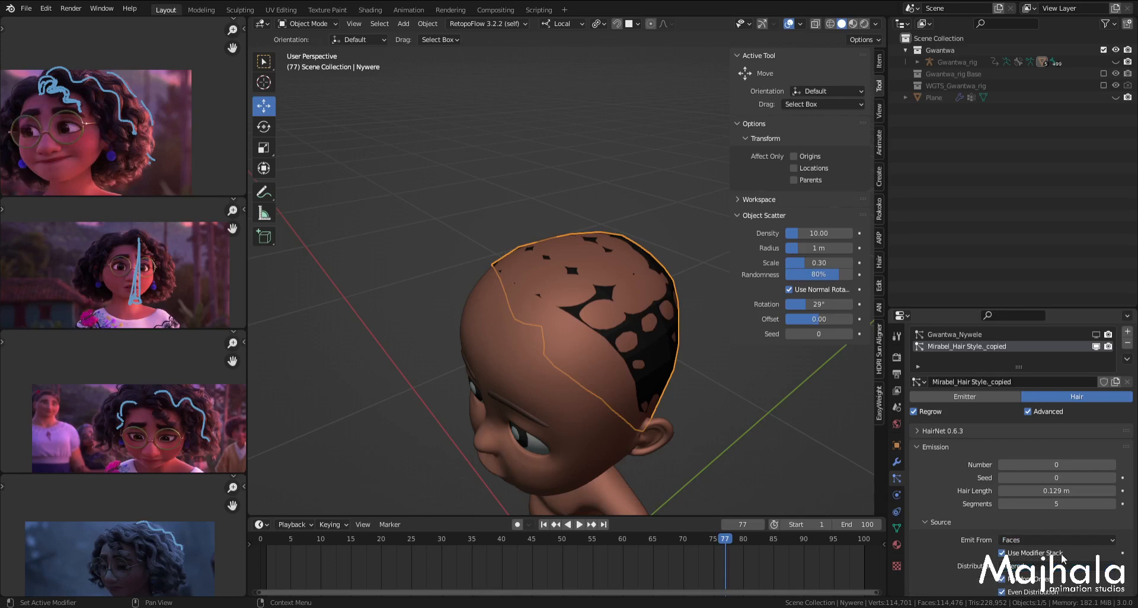
# Step: Put the scalp back into Particle Edit mode and activate the Add brush
pyautogui.scroll(-4, 1040, 543)
pyautogui.scroll(-3, 1040, 541)
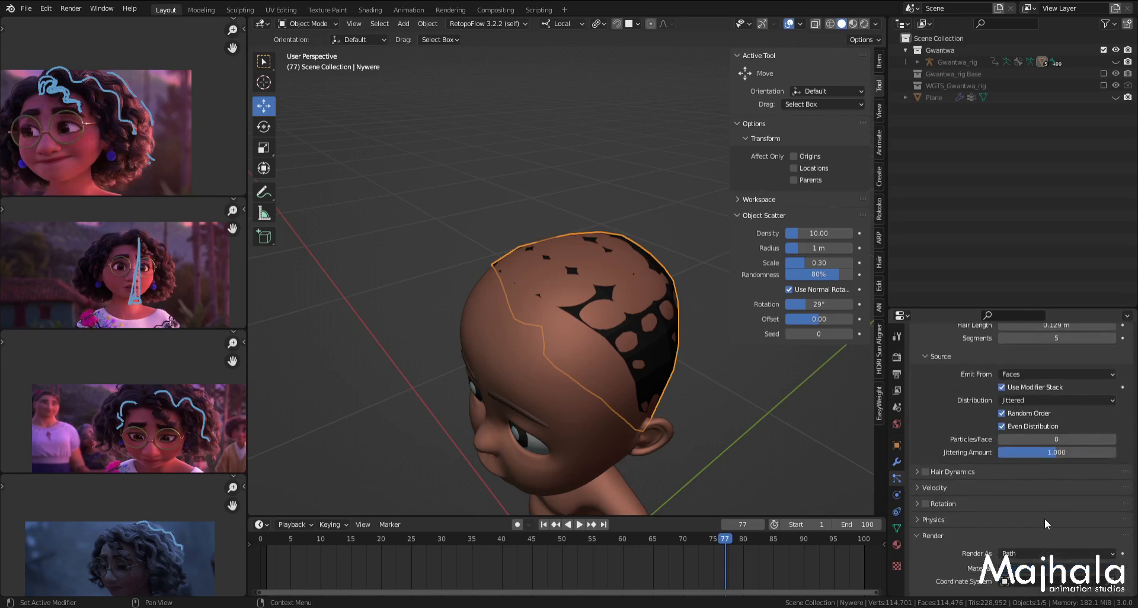
pyautogui.hotkey('ctrl', 'Tab')
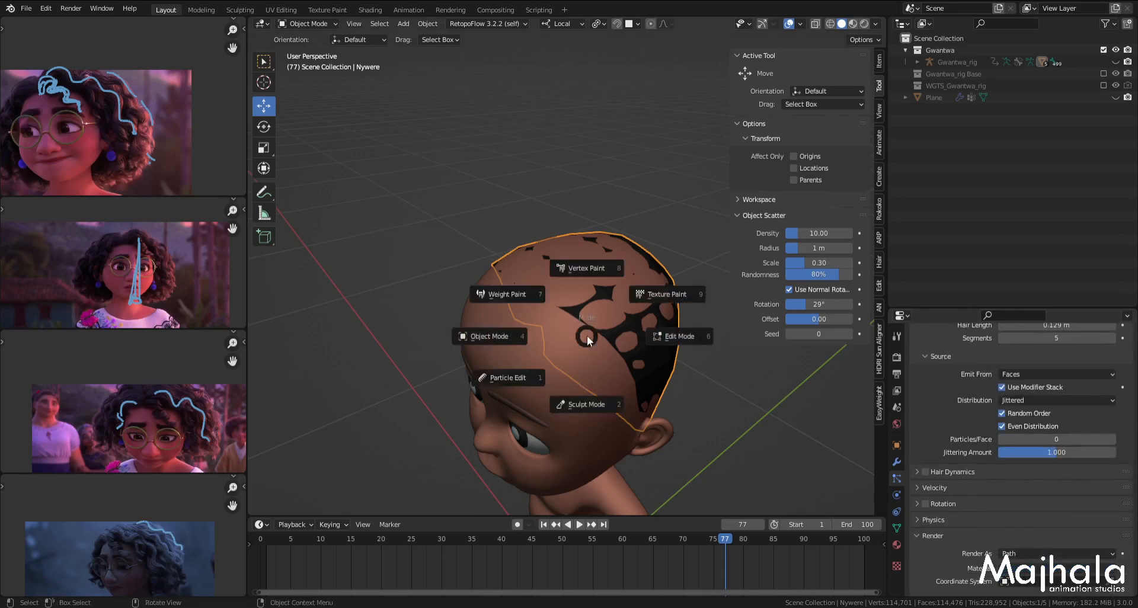
pyautogui.click(509, 376)
pyautogui.moveTo(552, 371); pyautogui.dragTo(581, 315, button='middle')
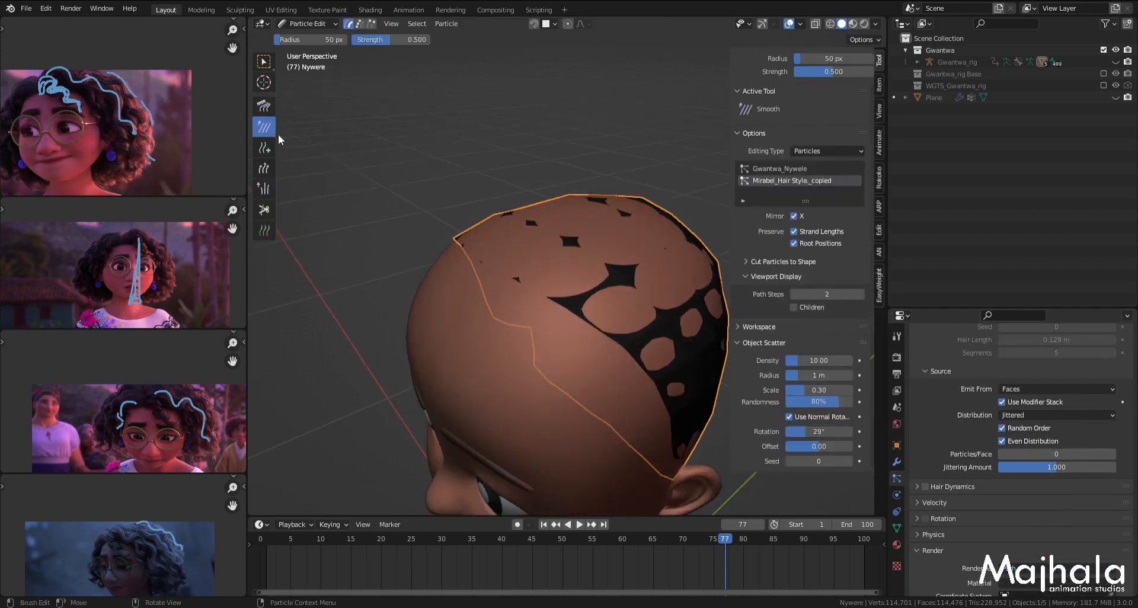
pyautogui.click(264, 149)
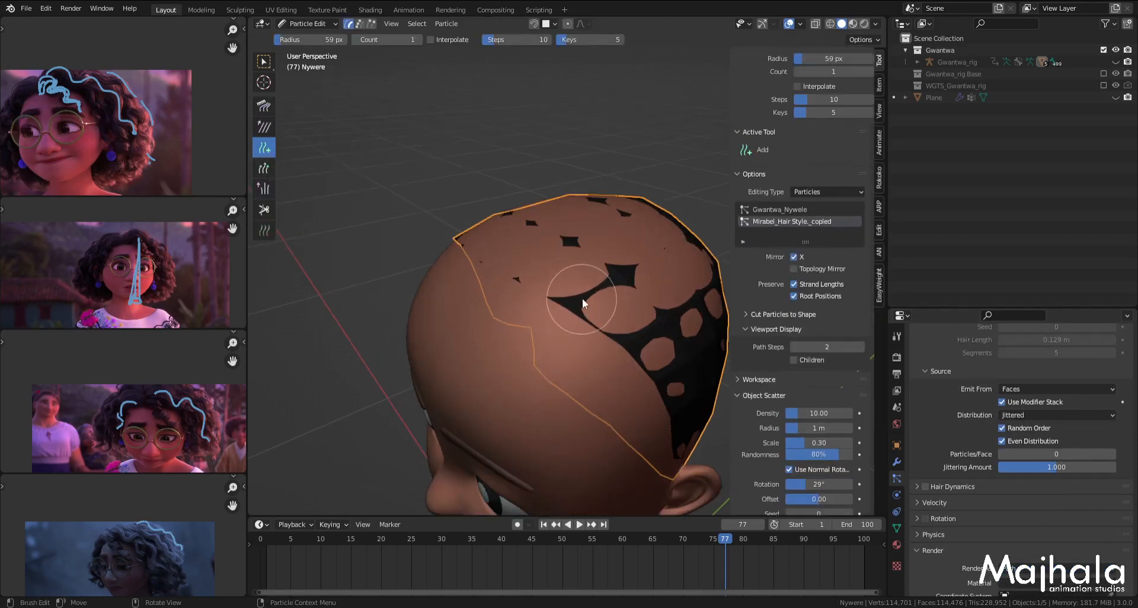
# Step: Examine the hair parting in the reference image against the top and front of the character's scalp
pyautogui.scroll(-4, 593, 297)
pyautogui.moveTo(592, 297)
pyautogui.mouseDown(button='middle')
pyautogui.moveTo(596, 261)
pyautogui.moveTo(647, 241)
pyautogui.moveTo(620, 279)
pyautogui.moveTo(566, 269)
pyautogui.mouseUp(button='middle')
pyautogui.scroll(3, 621, 251)
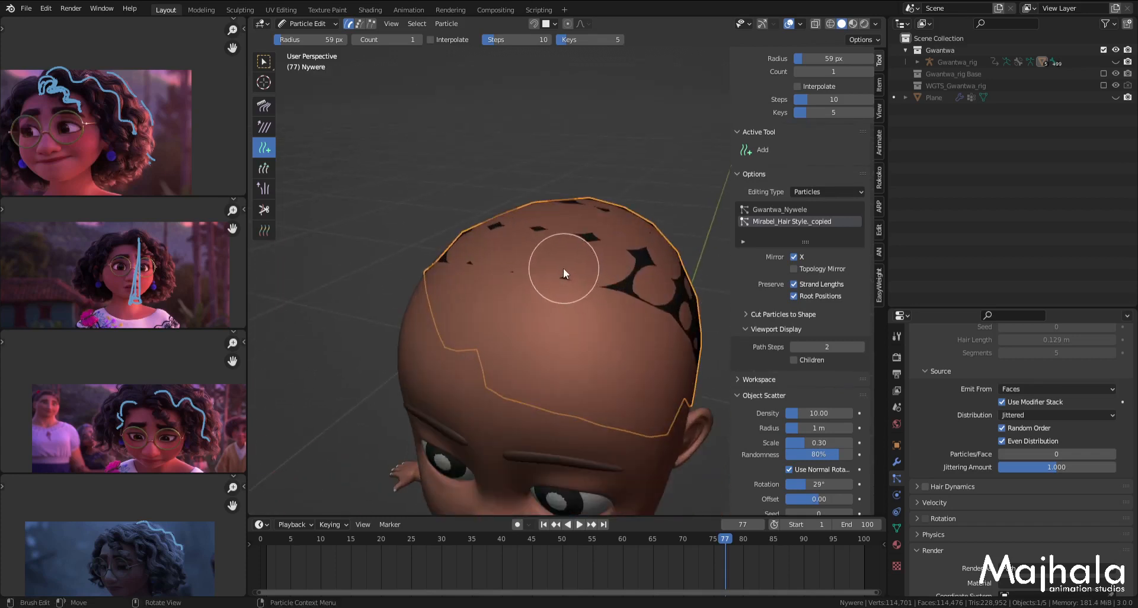
pyautogui.scroll(4, 138, 240)
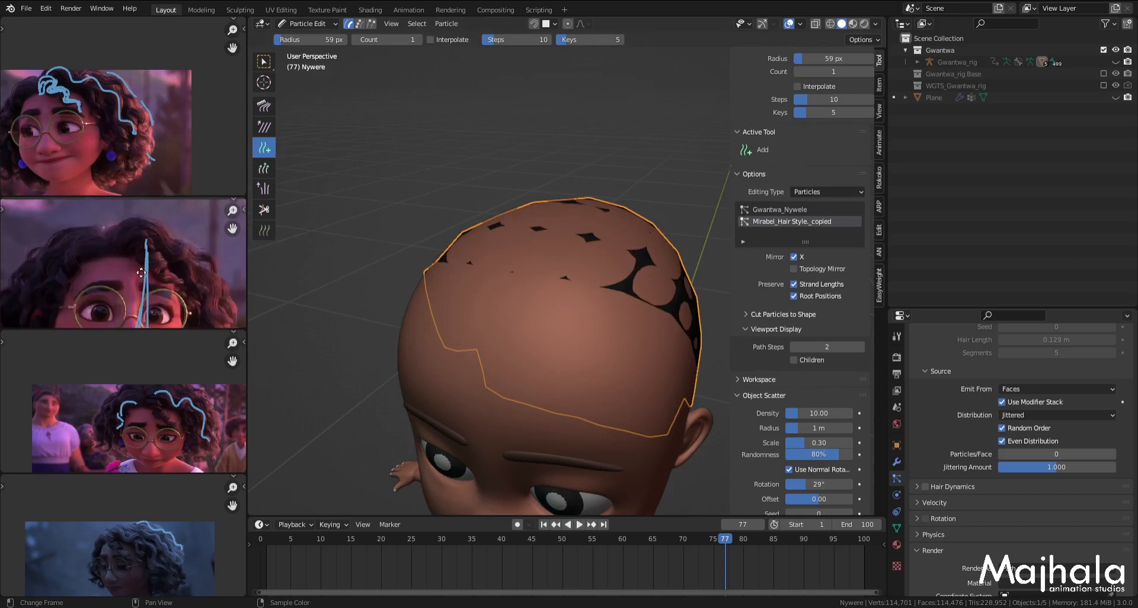
pyautogui.press('KP_1')
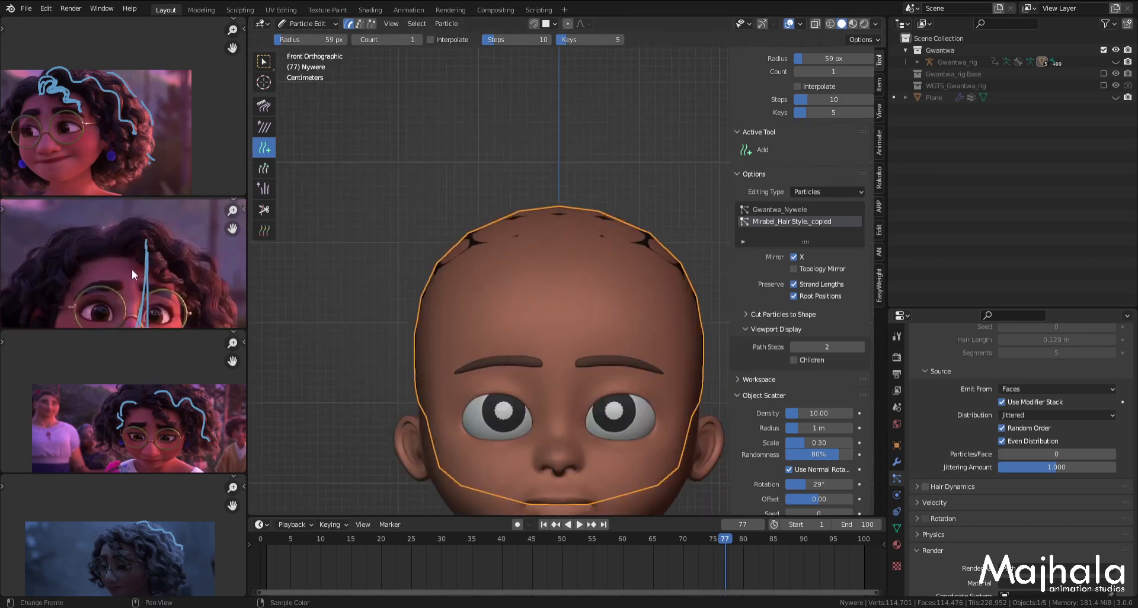
pyautogui.scroll(-2, 138, 262)
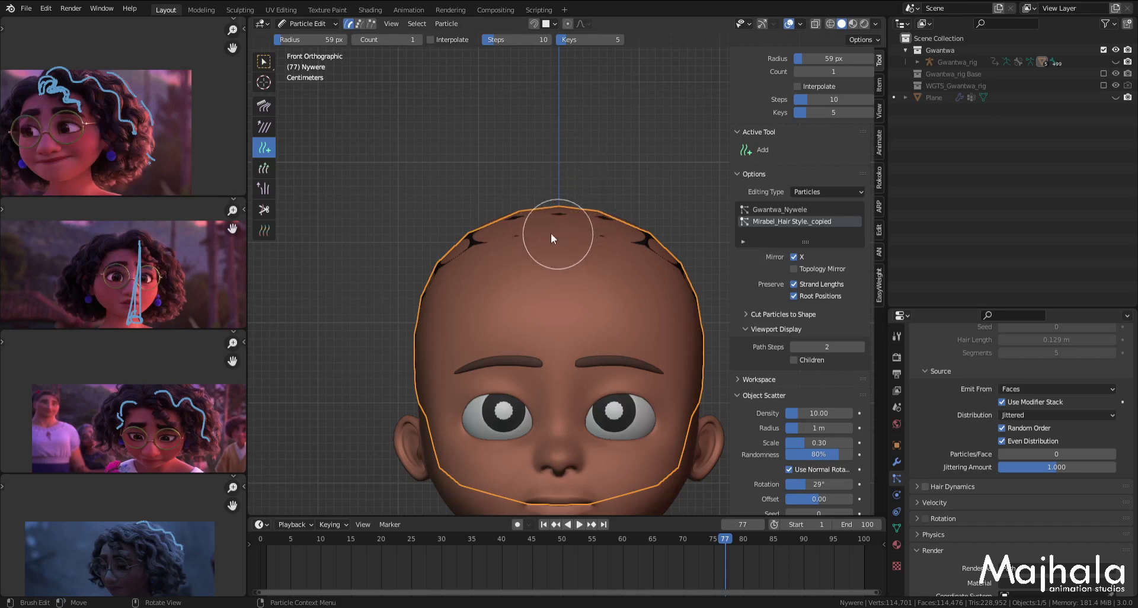
# Step: Add a mirrored pair of strands beside the front parting and begin shaping them with the Comb brush
pyautogui.click(582, 224)
pyautogui.moveTo(582, 224)
pyautogui.mouseDown(button='middle')
pyautogui.moveTo(614, 225)
pyautogui.moveTo(577, 257)
pyautogui.moveTo(496, 267)
pyautogui.moveTo(570, 263)
pyautogui.mouseUp(button='middle')
pyautogui.scroll(5, 536, 237)
pyautogui.press('KP_1')
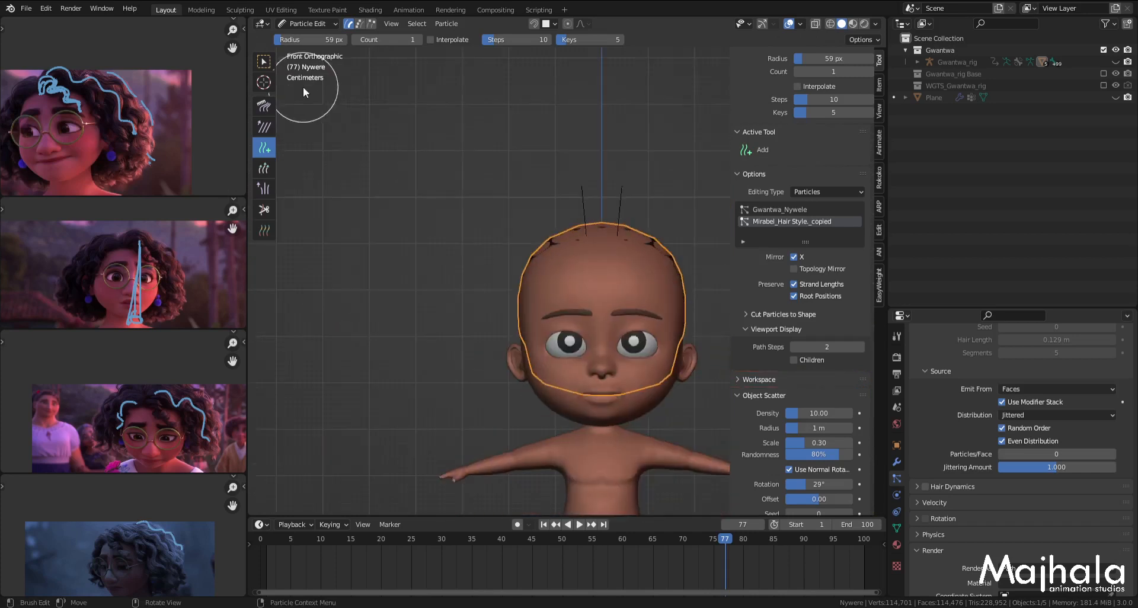
pyautogui.click(264, 106)
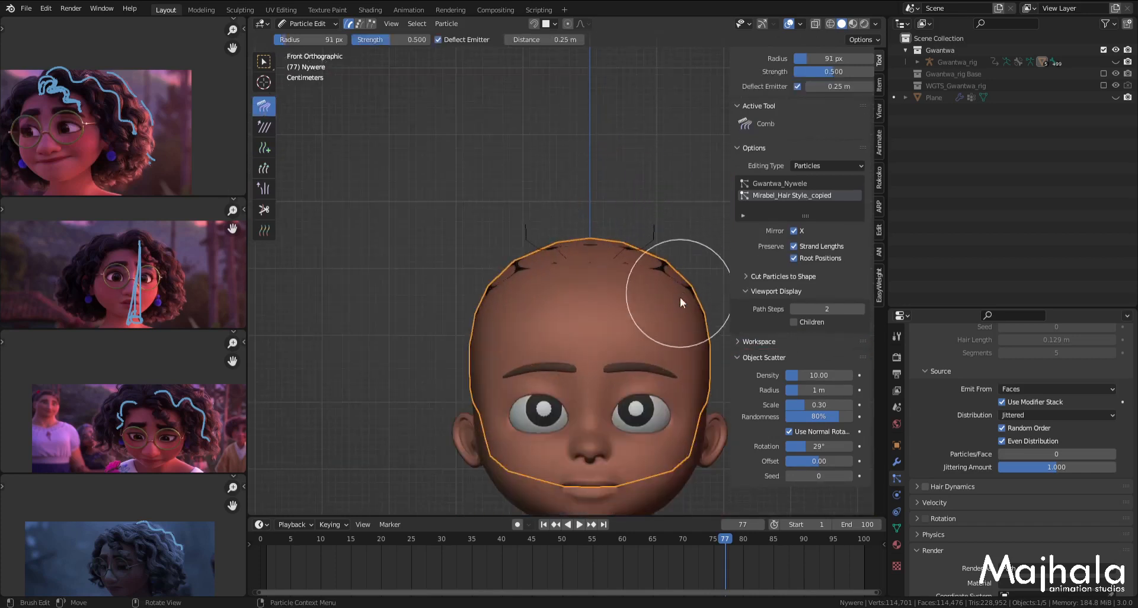
# Step: Disable Deflect Emitter for the Comb brush and comb the front strands down over the forehead in side view
pyautogui.moveTo(648, 236); pyautogui.dragTo(572, 266, button='middle')
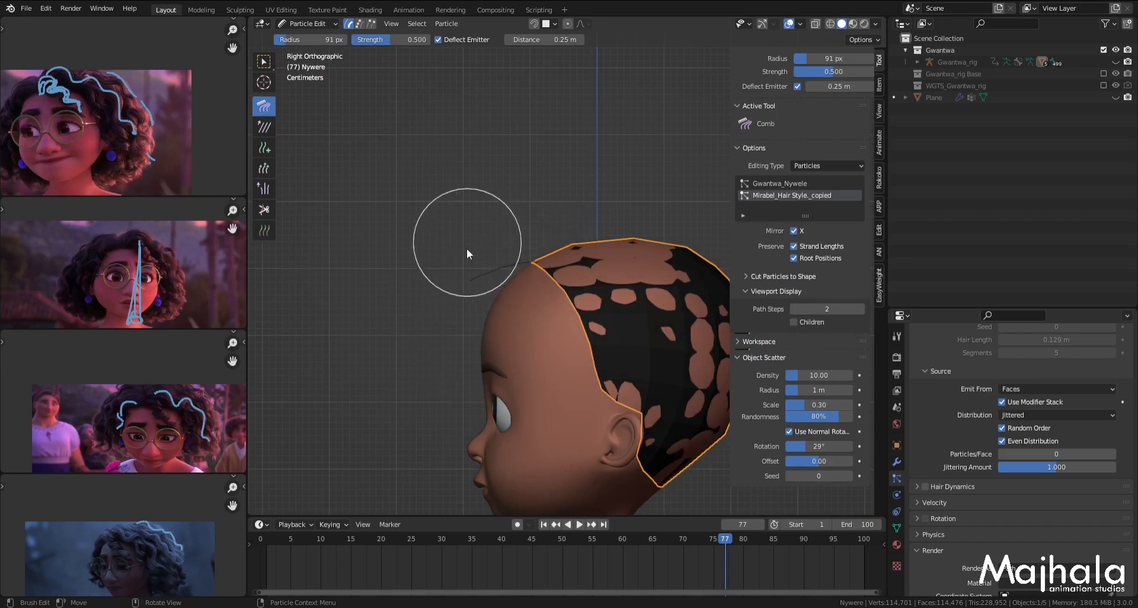
pyautogui.scroll(-3, 479, 250)
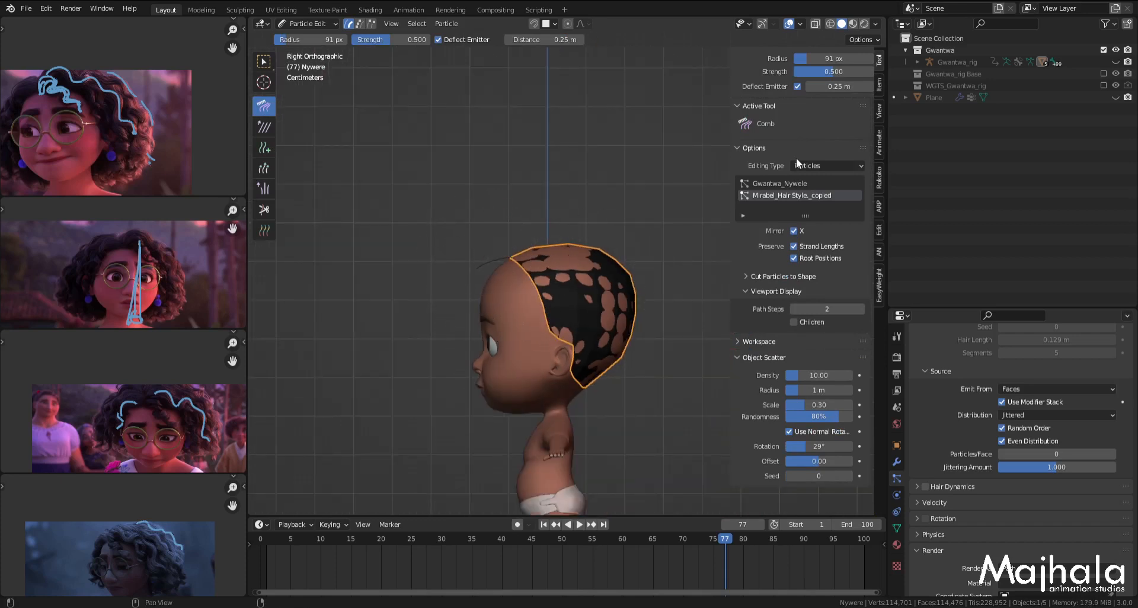
pyautogui.click(798, 88)
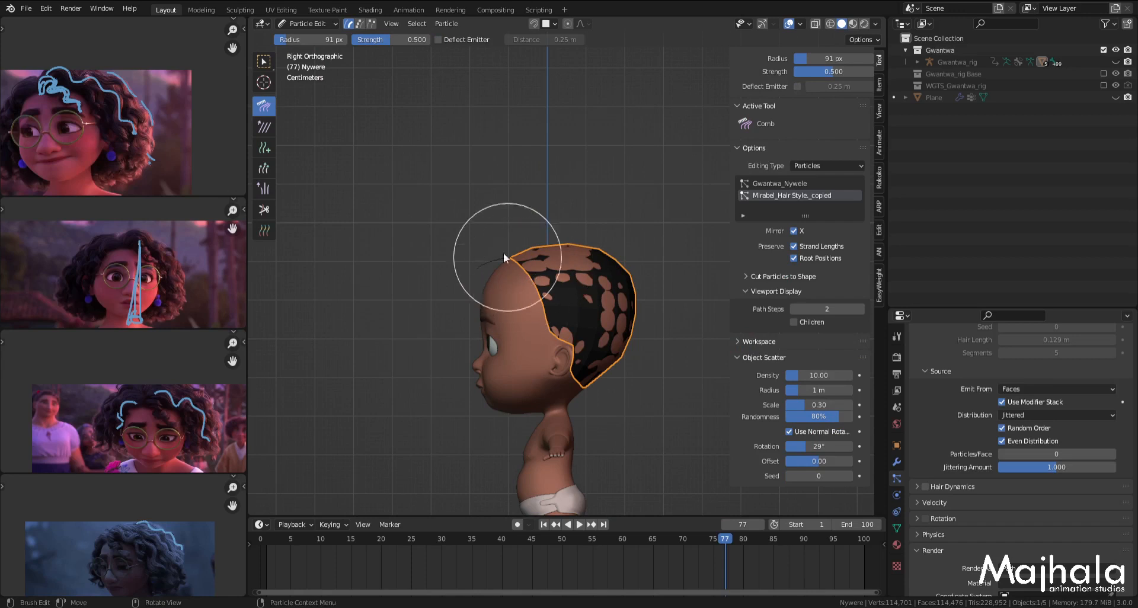
pyautogui.scroll(2, 474, 265)
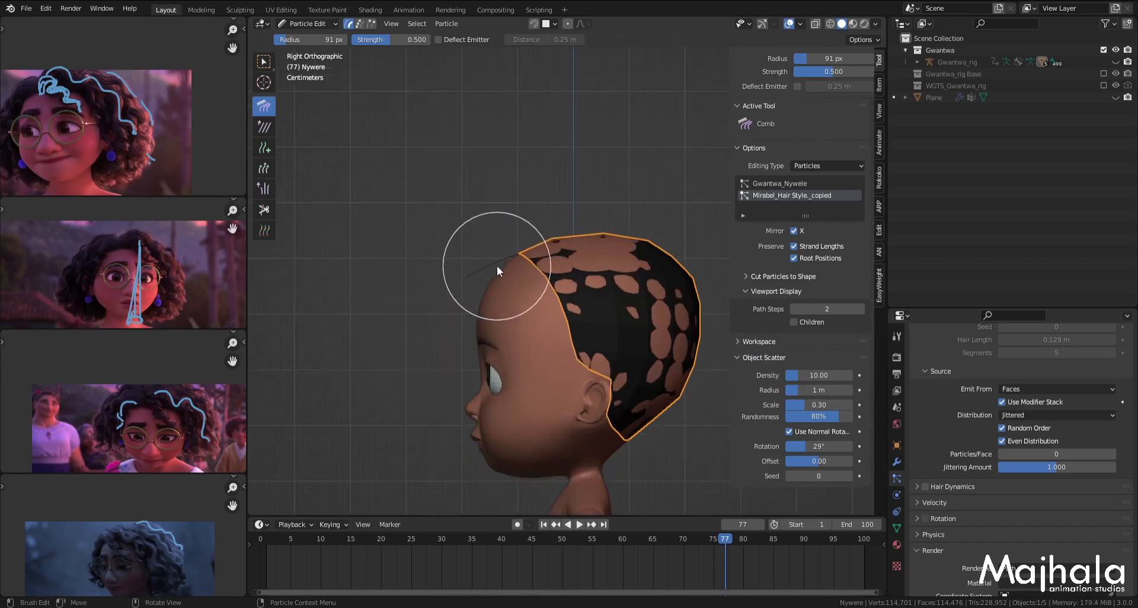
pyautogui.moveTo(492, 255)
pyautogui.mouseDown()
pyautogui.moveTo(471, 286)
pyautogui.moveTo(460, 281)
pyautogui.moveTo(460, 298)
pyautogui.mouseUp()
# Step: Comb the front strands outward and down the forehead in front view, following the curls in the reference image
pyautogui.press('KP_1')
pyautogui.scroll(3, 620, 286)
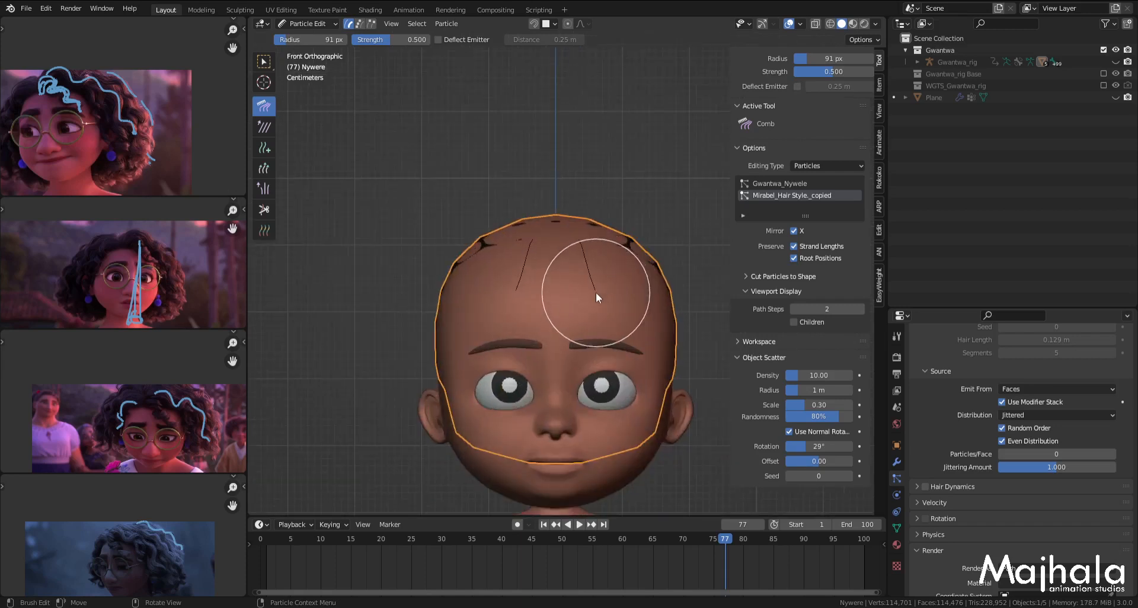
pyautogui.scroll(2, 636, 298)
pyautogui.moveTo(630, 293); pyautogui.dragTo(634, 294)
pyautogui.scroll(-2, 634, 294)
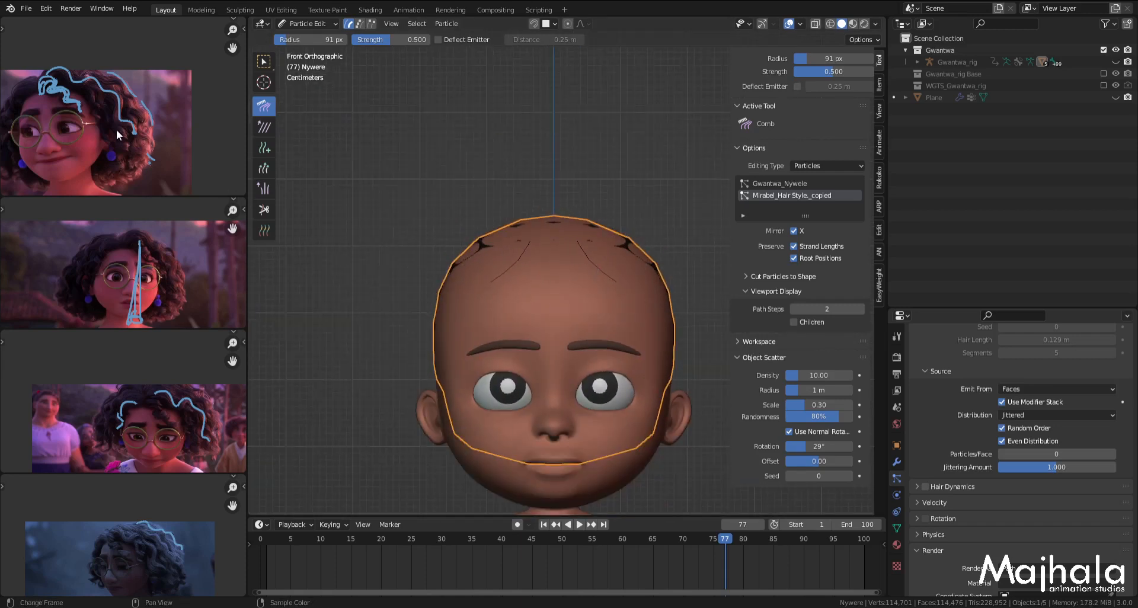
pyautogui.scroll(3, 49, 93)
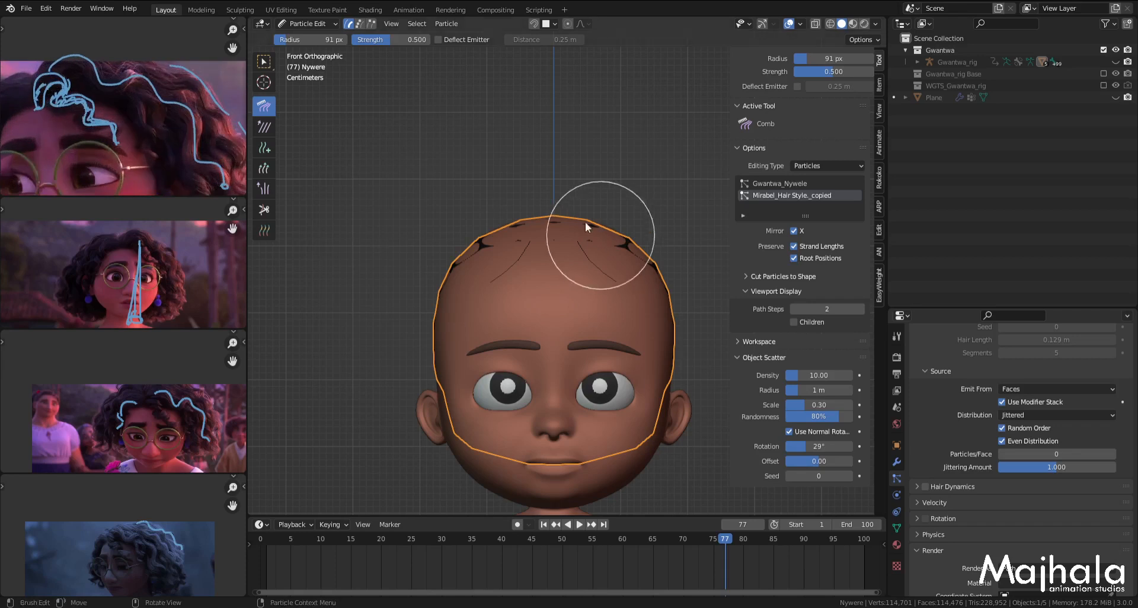
pyautogui.moveTo(615, 275); pyautogui.dragTo(620, 300)
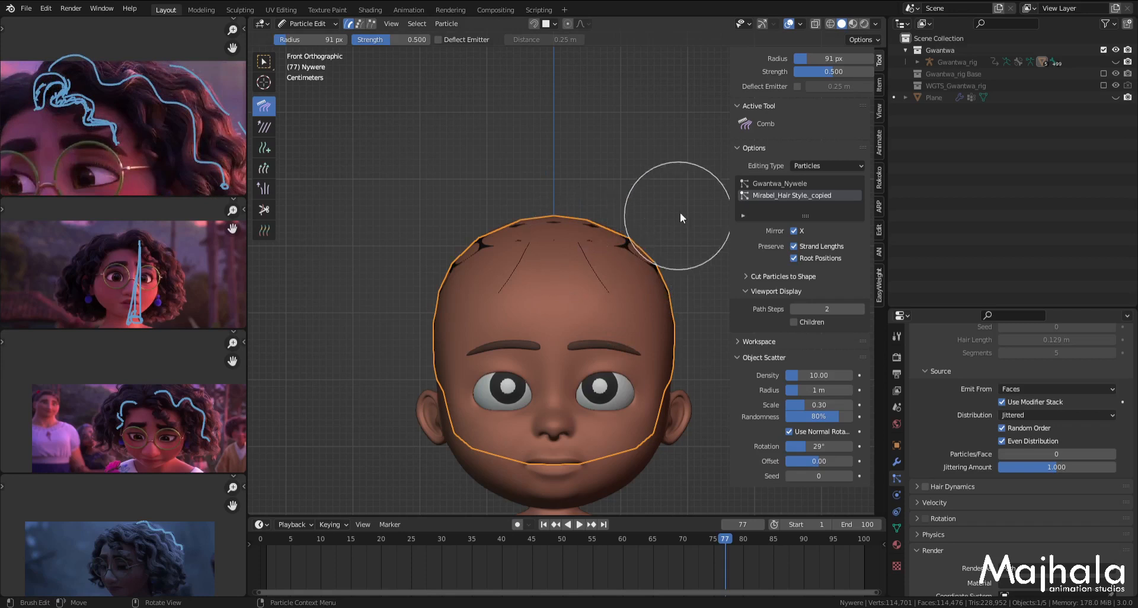
# Step: Inspect the strand roots in wireframe shading, turning Preserve Root Positions off and back on
pyautogui.press('z')
pyautogui.click(445, 244)
pyautogui.scroll(3, 593, 243)
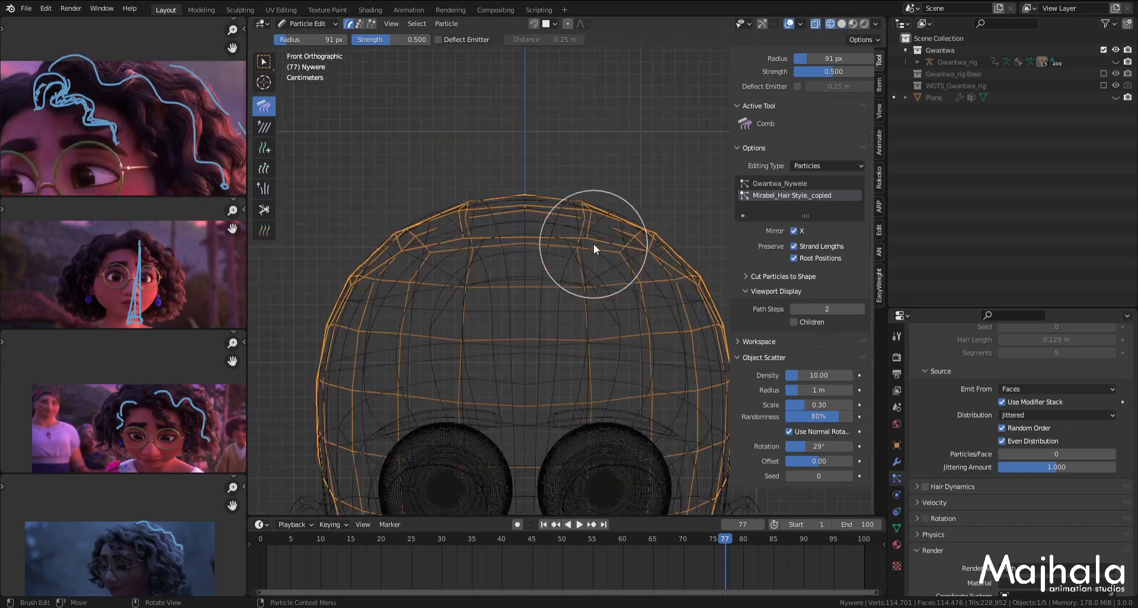
pyautogui.scroll(-1, 587, 249)
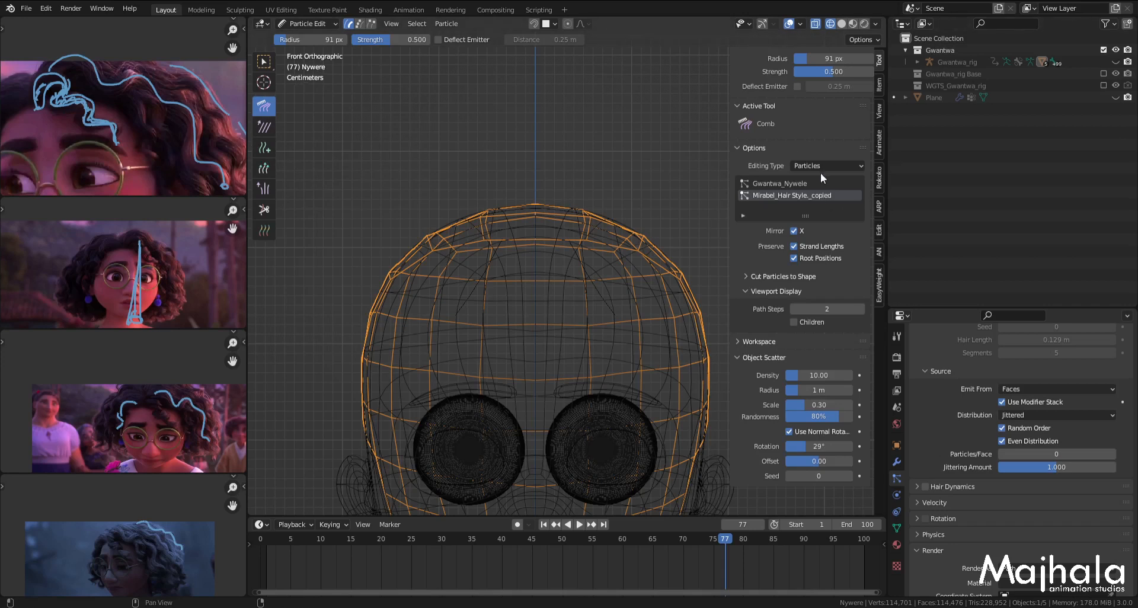
pyautogui.click(794, 258)
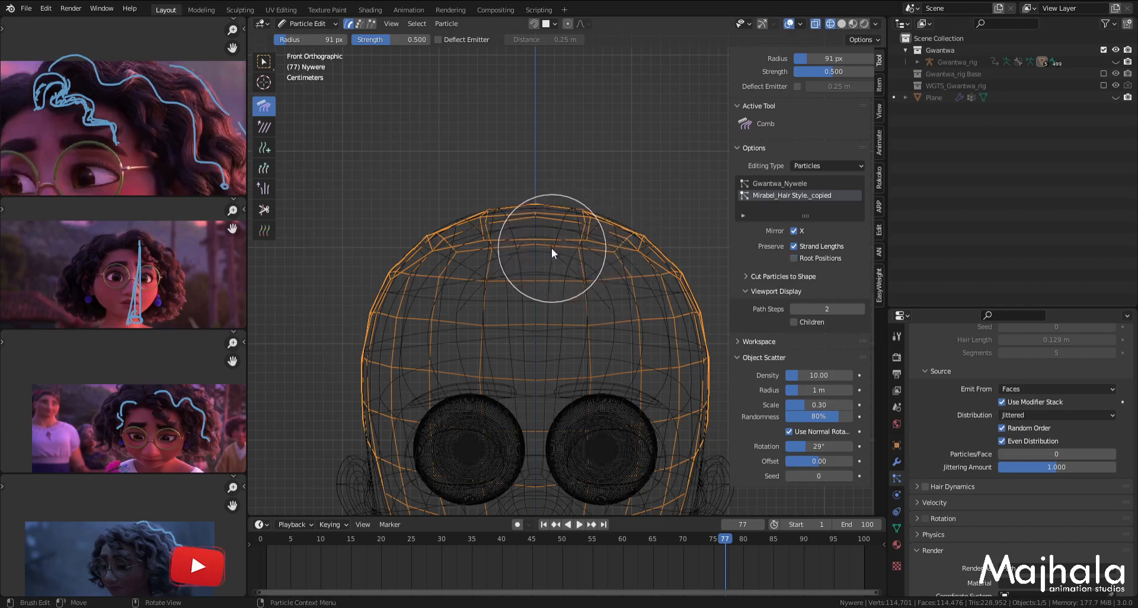
pyautogui.click(805, 257)
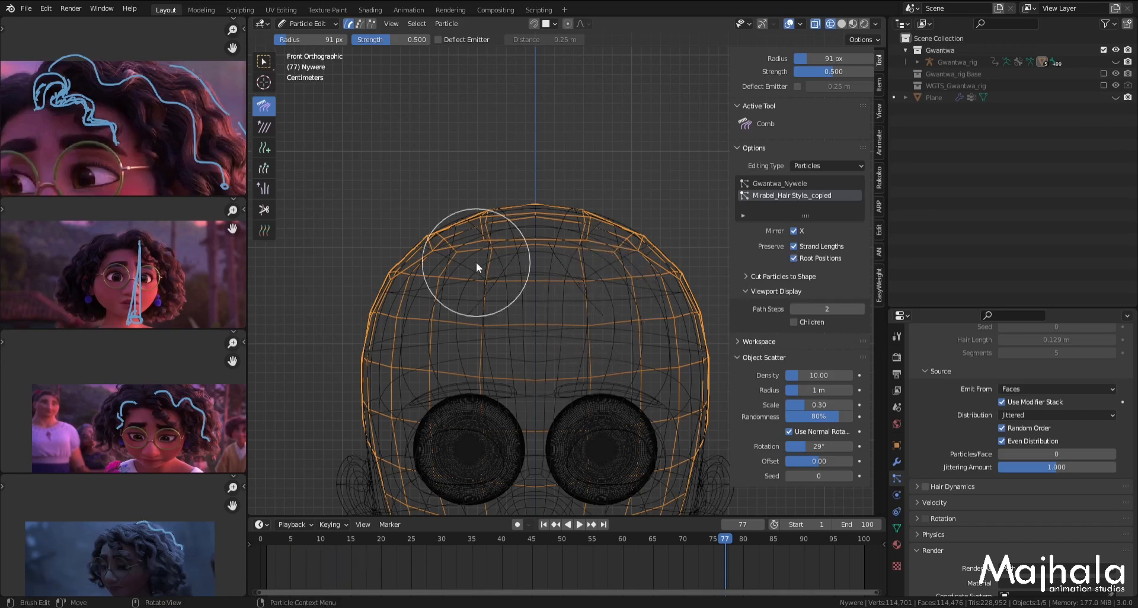
# Step: Lengthen the front strands with the Length brush in Grow mode and return to the Comb brush
pyautogui.click(265, 173)
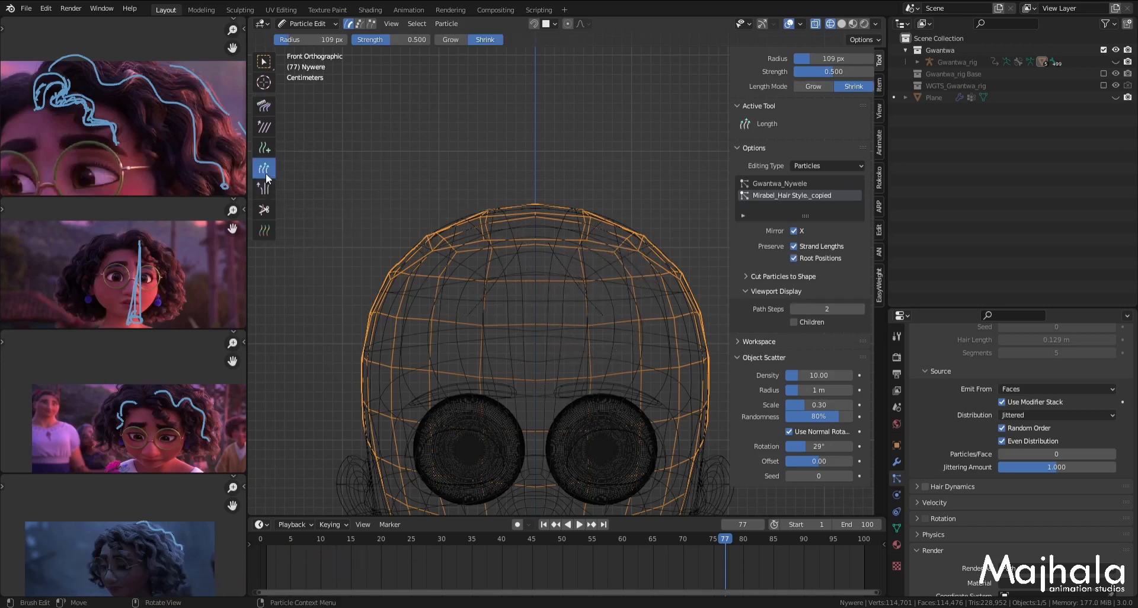
pyautogui.scroll(1, 649, 346)
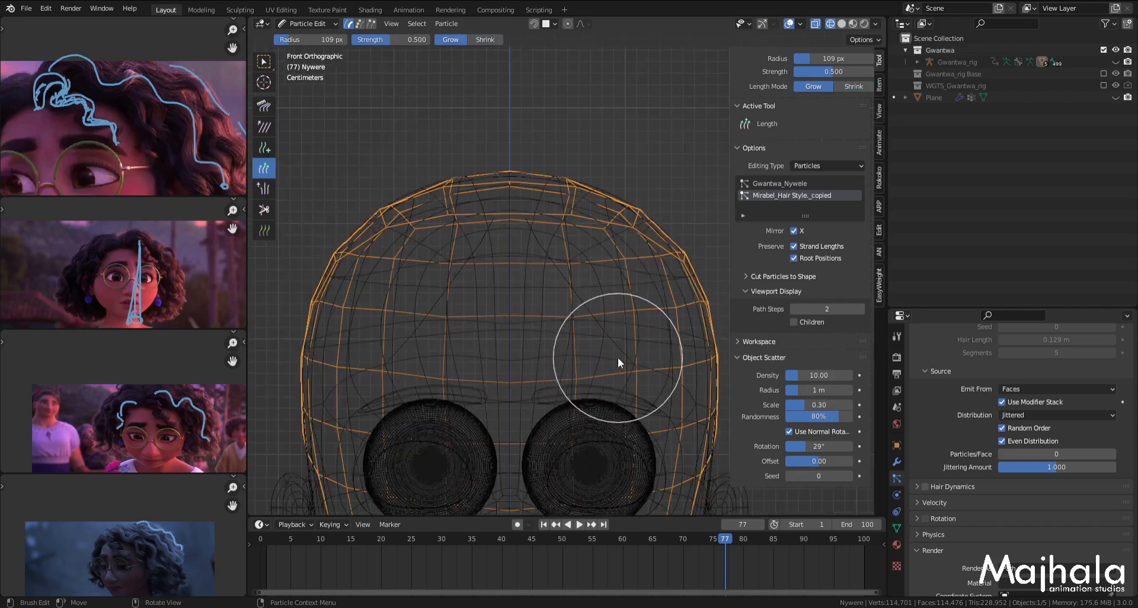
pyautogui.click(265, 106)
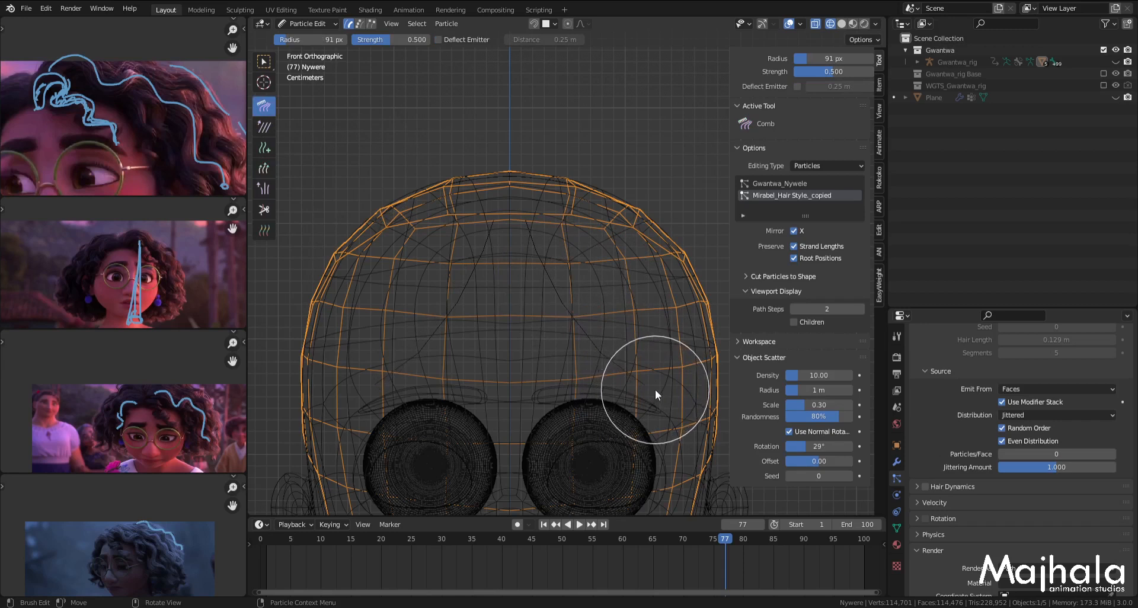
pyautogui.scroll(-2, 543, 269)
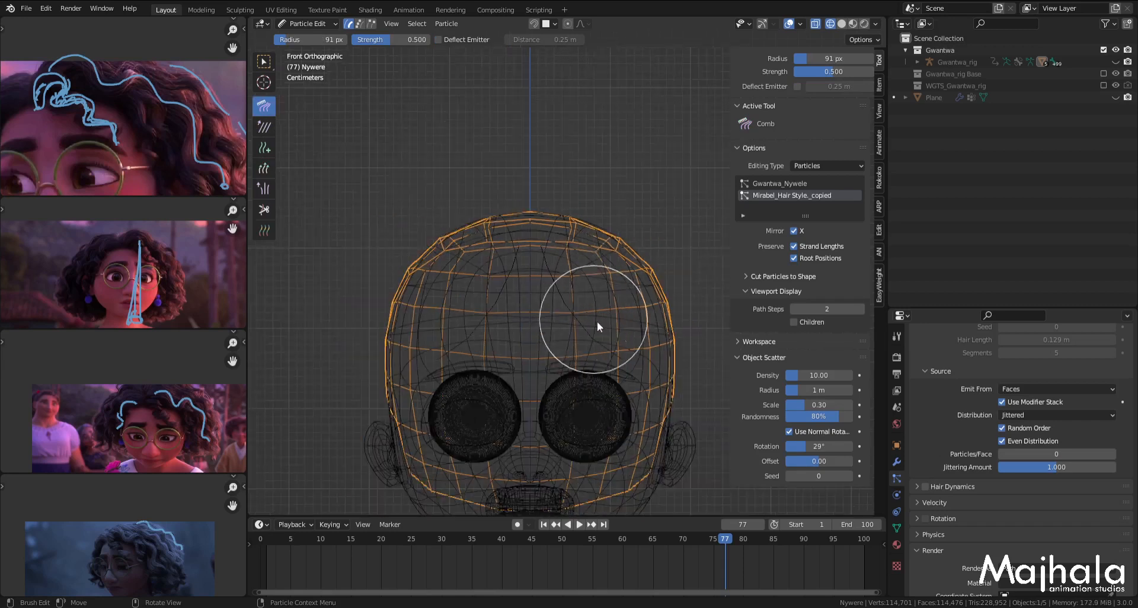
# Step: Return to solid shading and comb the lengthened strands in side view so they follow the forehead's curve just outside the skin
pyautogui.press('z')
pyautogui.click(675, 323)
pyautogui.scroll(-2, 569, 302)
pyautogui.moveTo(577, 316); pyautogui.dragTo(465, 289, button='middle')
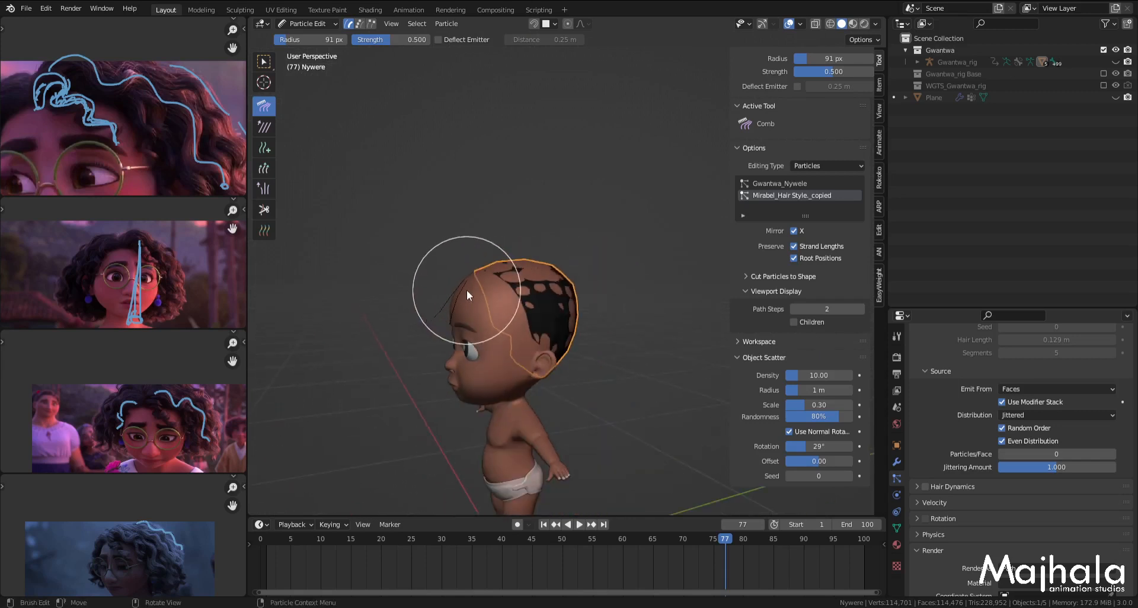
pyautogui.press('KP_3')
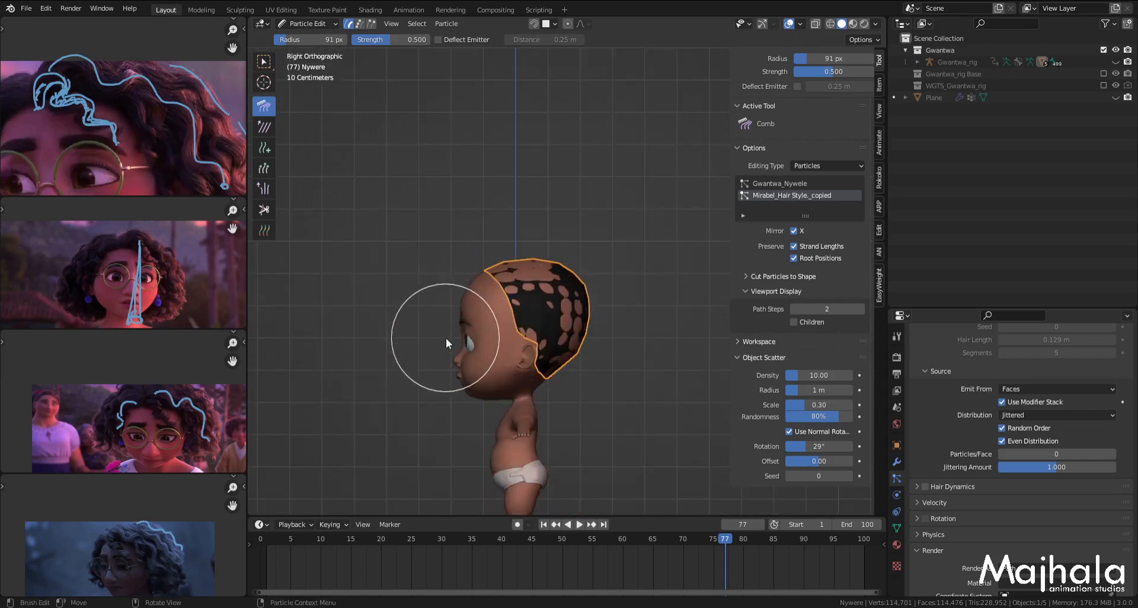
pyautogui.scroll(2, 460, 332)
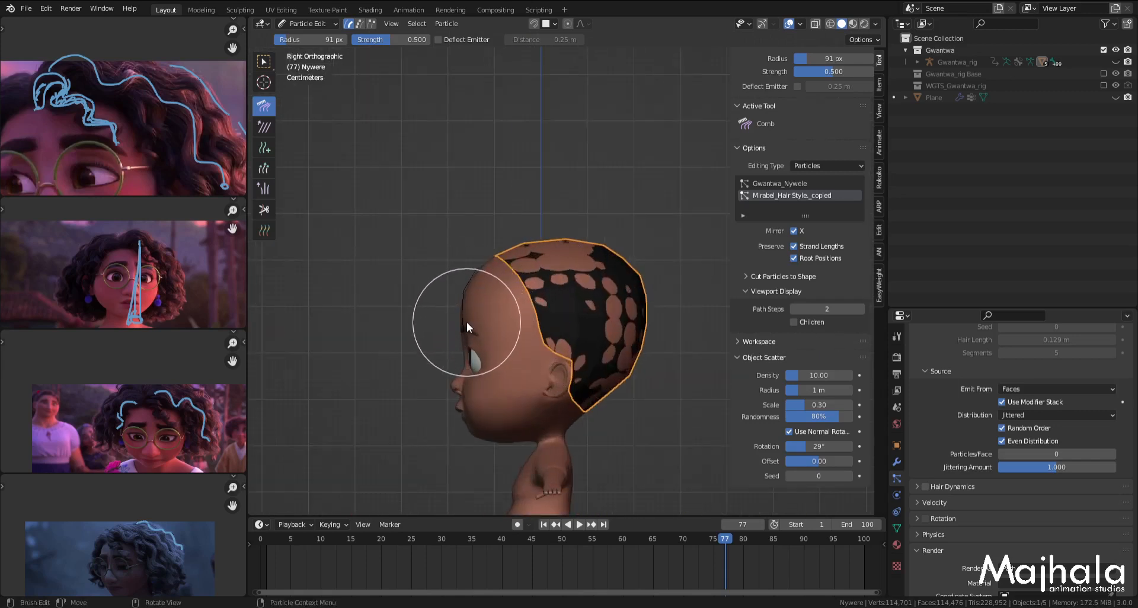
pyautogui.scroll(2, 464, 319)
pyautogui.moveTo(481, 264); pyautogui.dragTo(481, 261)
pyautogui.moveTo(464, 315); pyautogui.dragTo(457, 314)
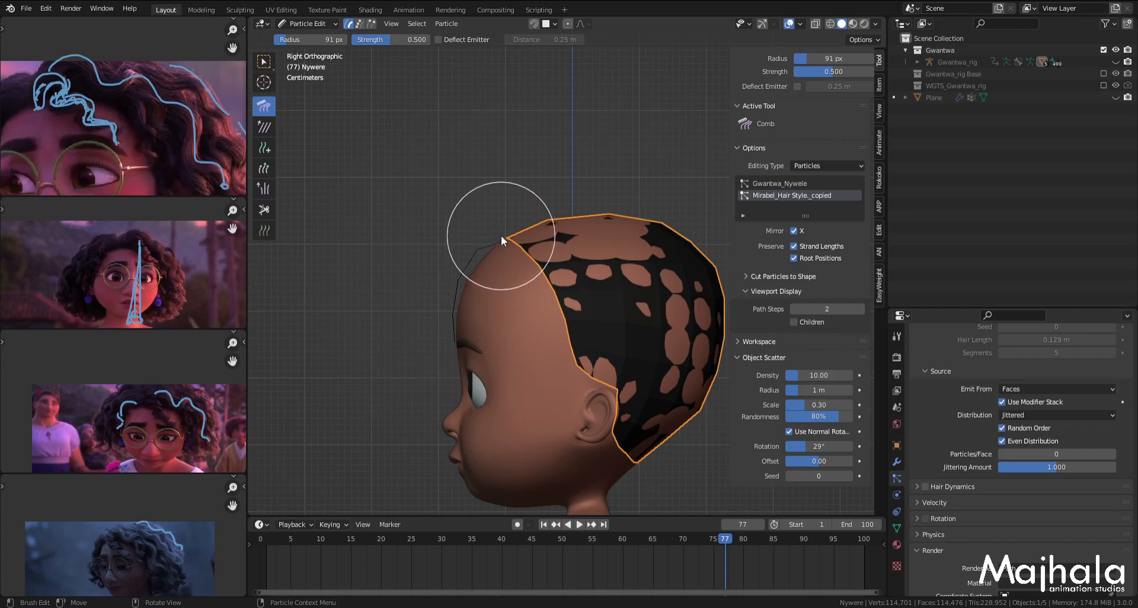
# Step: Comb the mirrored pair of front strands into a smoother outward curve across the forehead
pyautogui.scroll(-2, 472, 325)
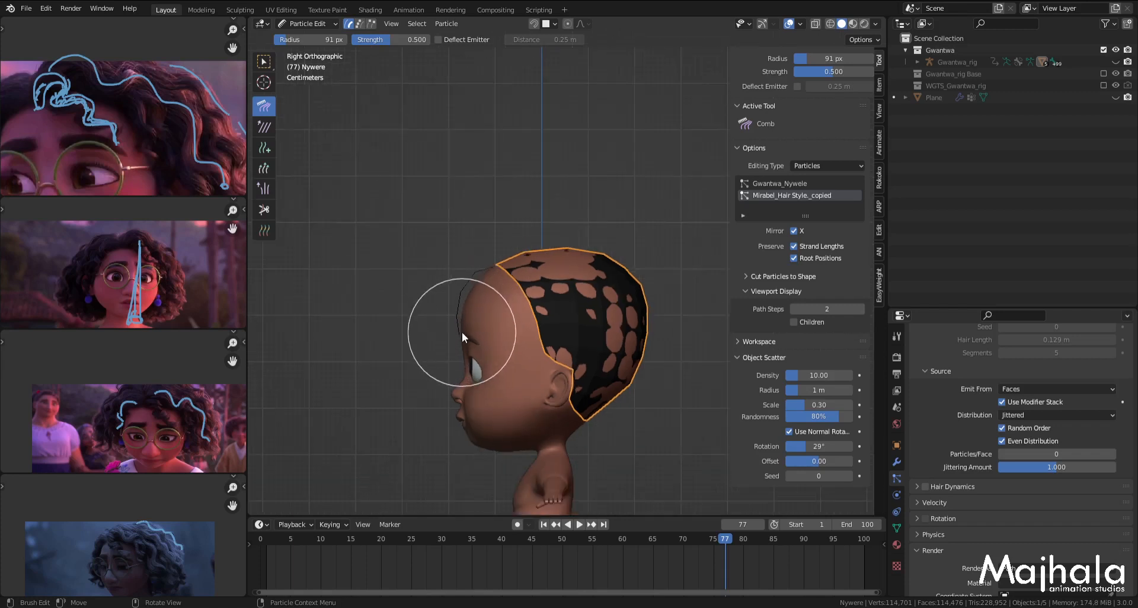
pyautogui.press('KP_1')
pyautogui.scroll(5, 559, 310)
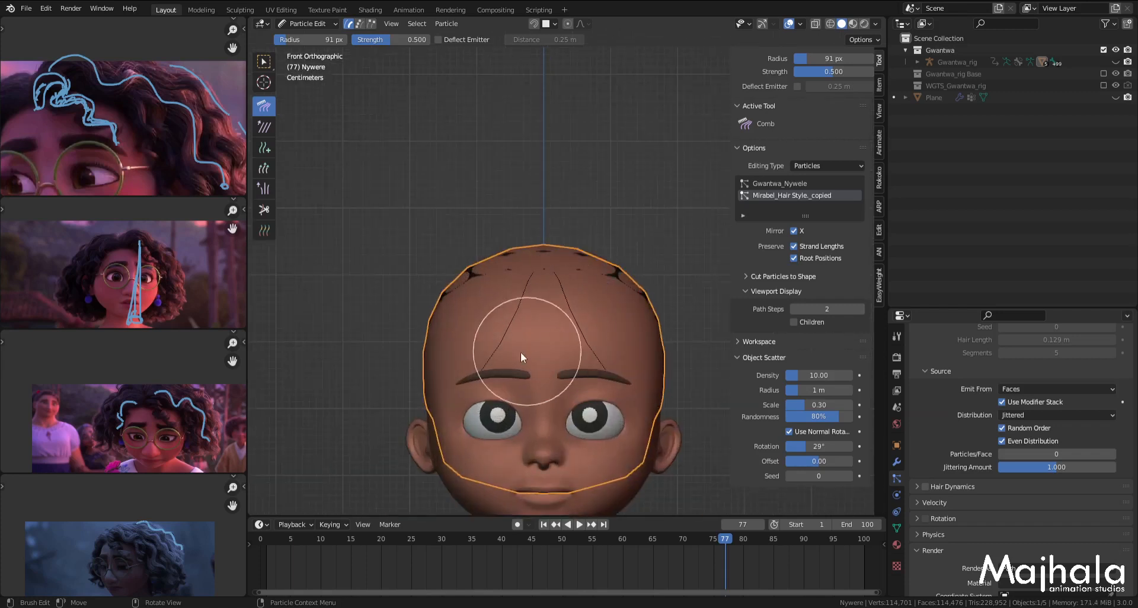
pyautogui.scroll(4, 607, 386)
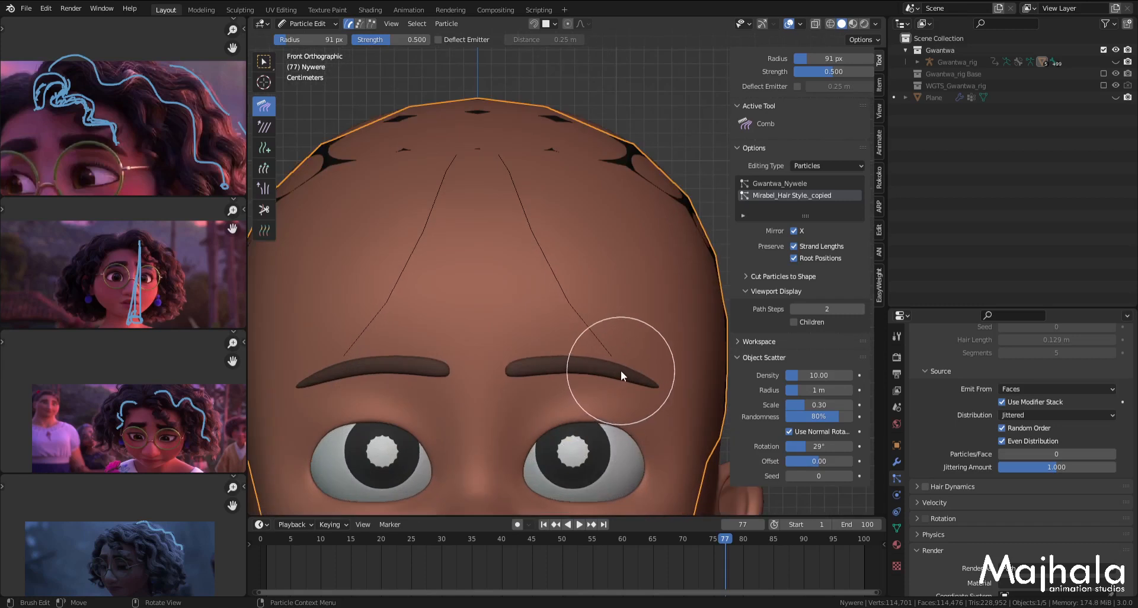
pyautogui.scroll(4, 517, 173)
pyautogui.moveTo(517, 172)
pyautogui.mouseDown()
pyautogui.moveTo(486, 183)
pyautogui.moveTo(530, 245)
pyautogui.mouseUp()
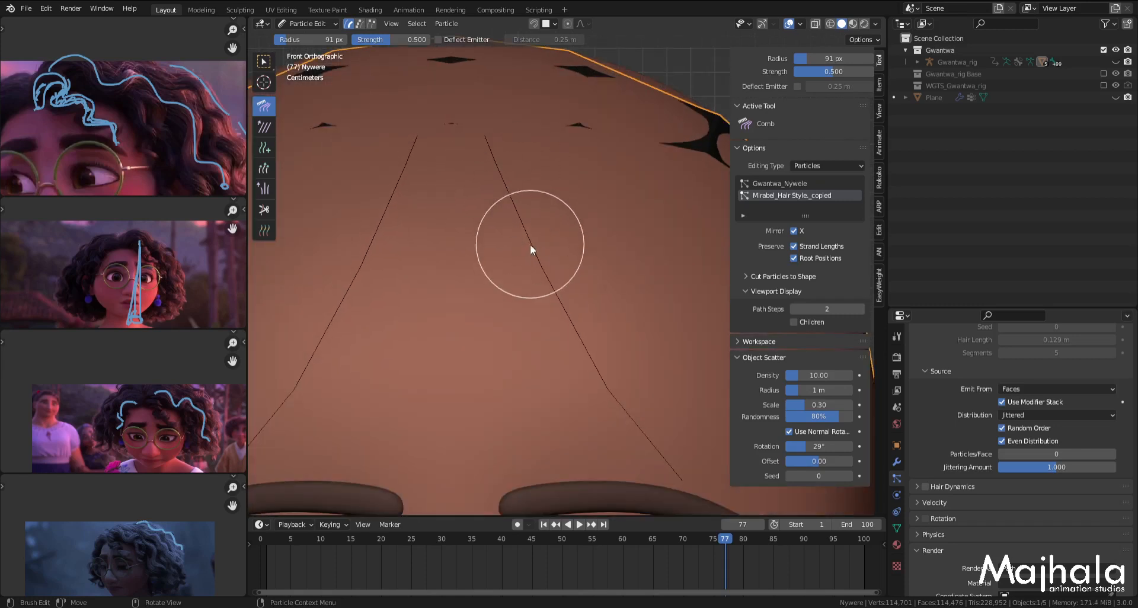
pyautogui.scroll(-6, 530, 244)
# Step: Return to Object Mode, check the rendered front curls and save the file
pyautogui.hotkey('ctrl', 'Tab')
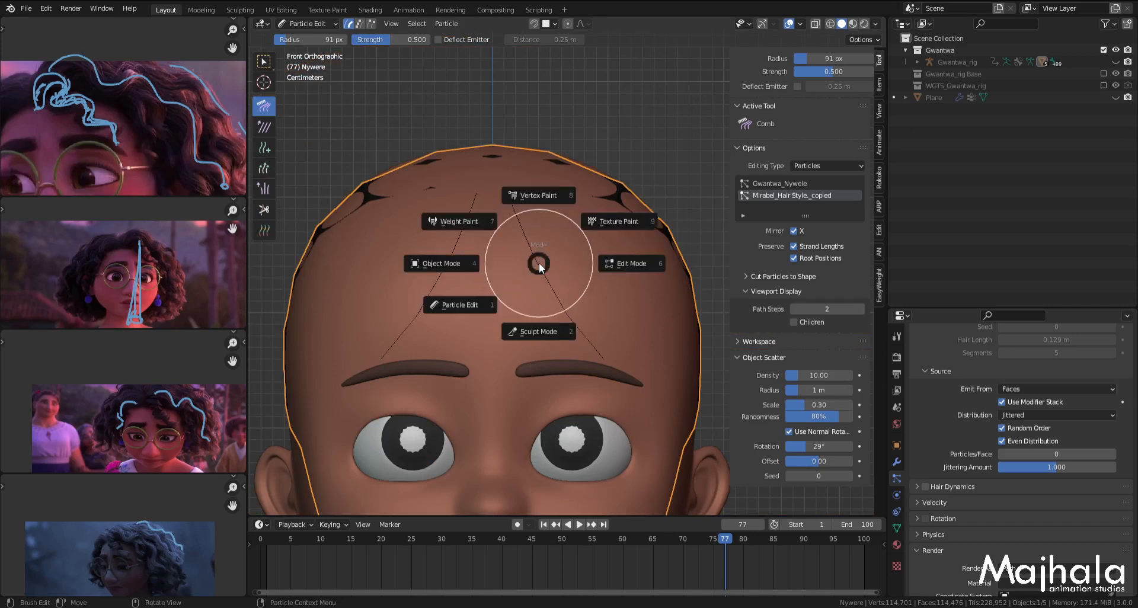
pyautogui.click(501, 263)
pyautogui.moveTo(530, 238); pyautogui.dragTo(546, 272, button='middle')
pyautogui.scroll(-4, 546, 272)
pyautogui.scroll(4, 573, 314)
pyautogui.scroll(-6, 574, 314)
pyautogui.moveTo(573, 314); pyautogui.dragTo(574, 300, button='middle')
pyautogui.press('KP_5')
pyautogui.press('KP_1')
pyautogui.scroll(4, 540, 300)
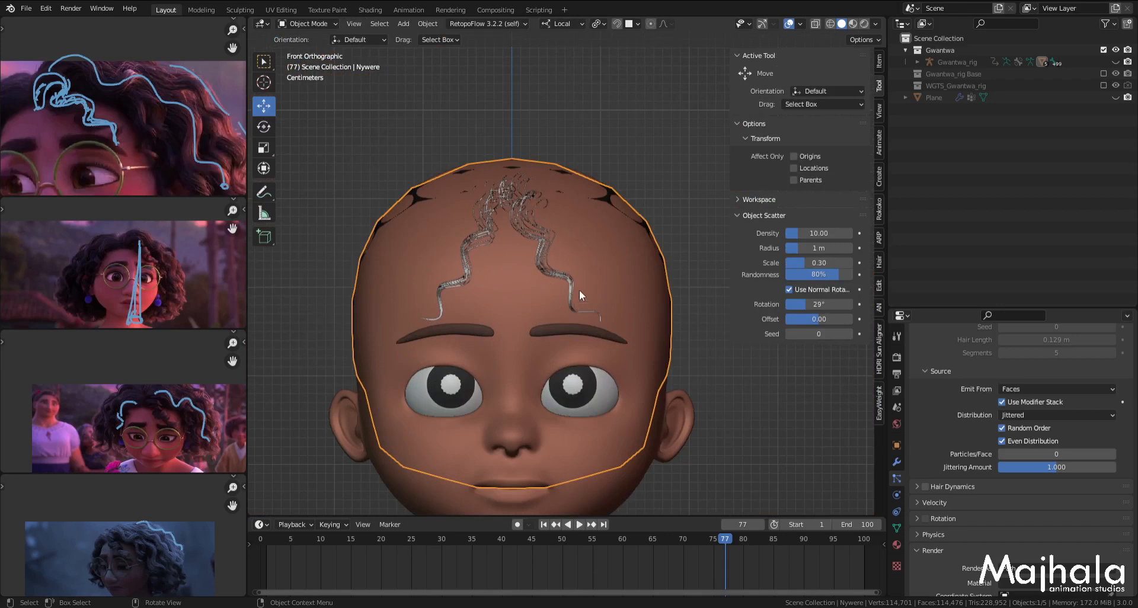
pyautogui.hotkey('ctrl', 's')
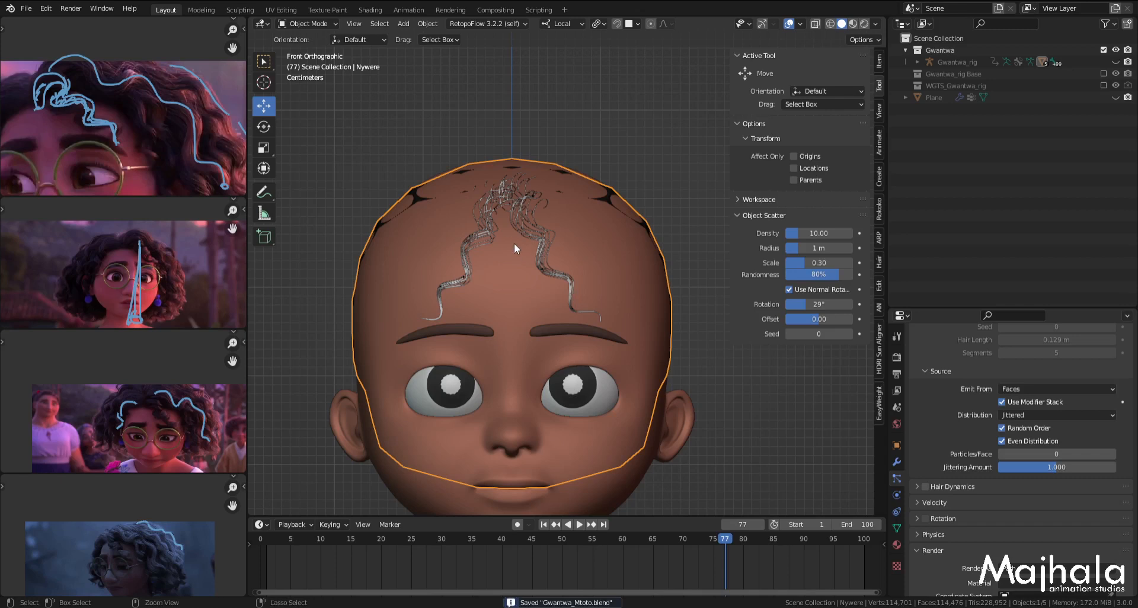
# Step: Assign the Nywele material to the hair particles in their render settings
pyautogui.moveTo(603, 272); pyautogui.dragTo(553, 279, button='middle')
pyautogui.scroll(-4, 552, 280)
pyautogui.press('KP_3')
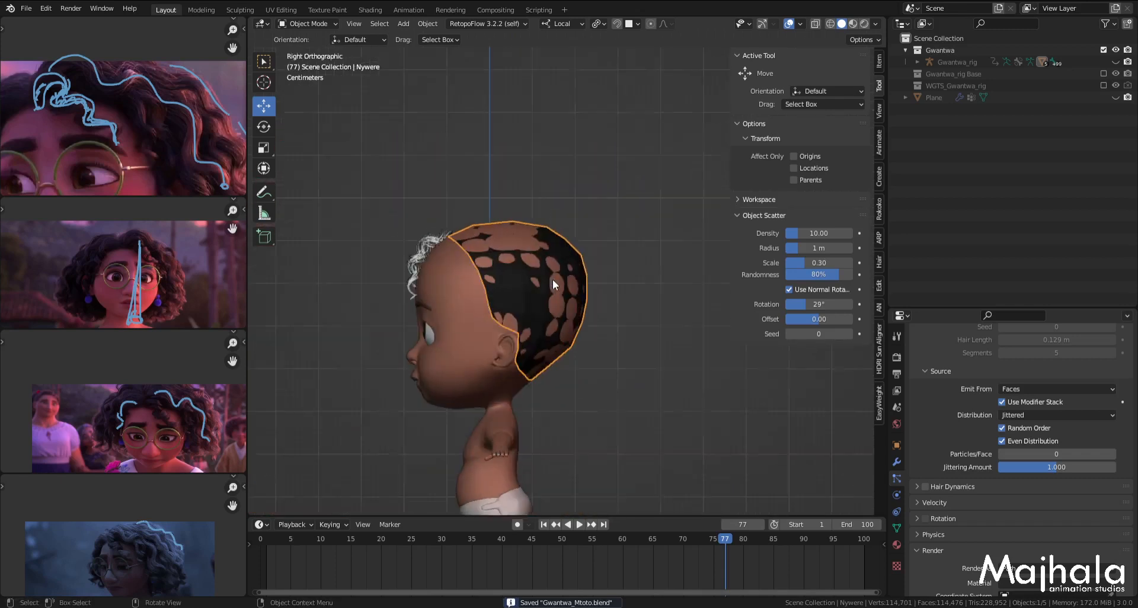
pyautogui.press('KP_3')
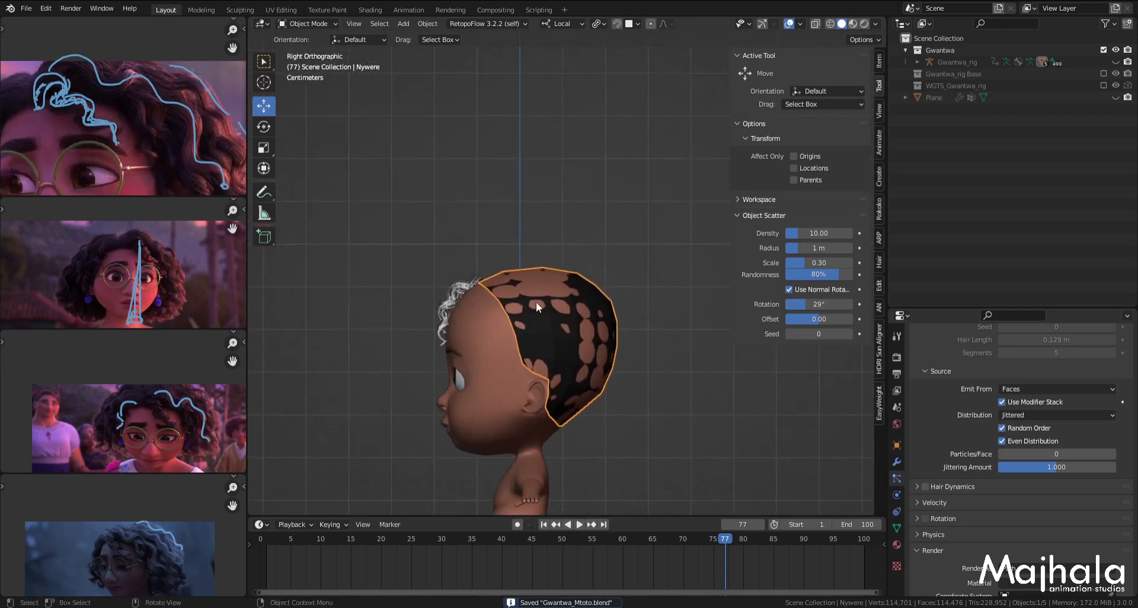
pyautogui.hotkey('ctrl', 'Tab')
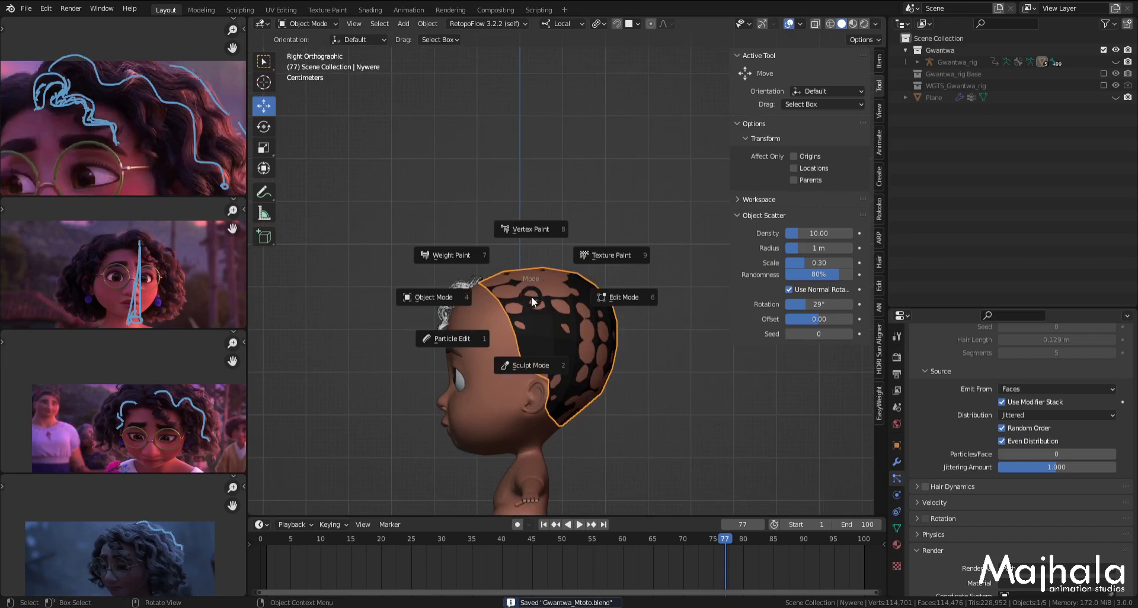
pyautogui.click(447, 300)
pyautogui.moveTo(497, 304); pyautogui.dragTo(463, 225, button='middle')
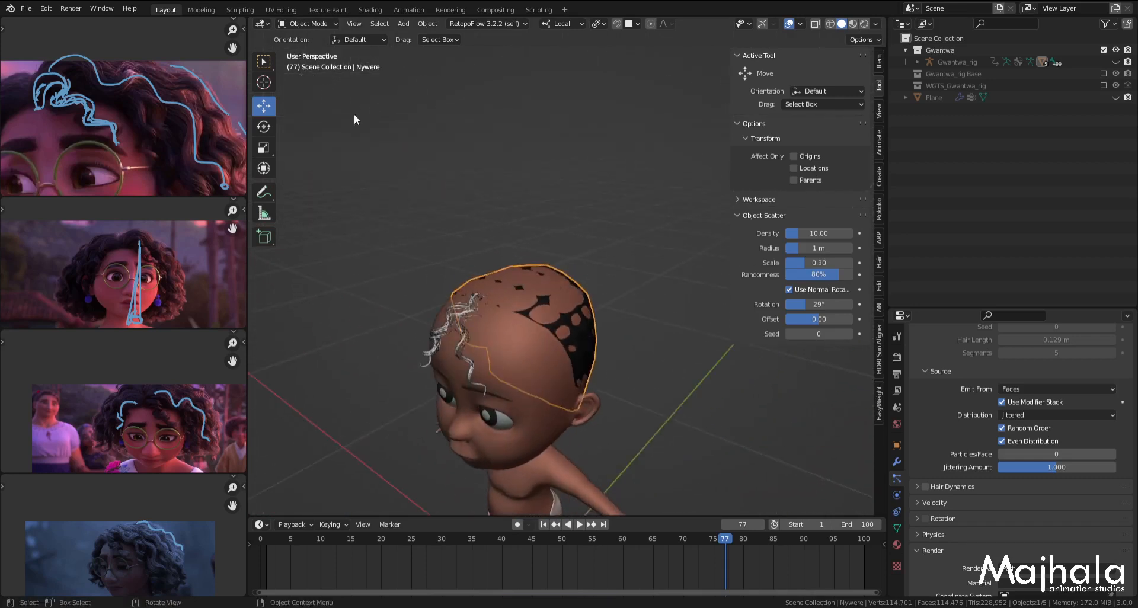
pyautogui.scroll(8, 938, 499)
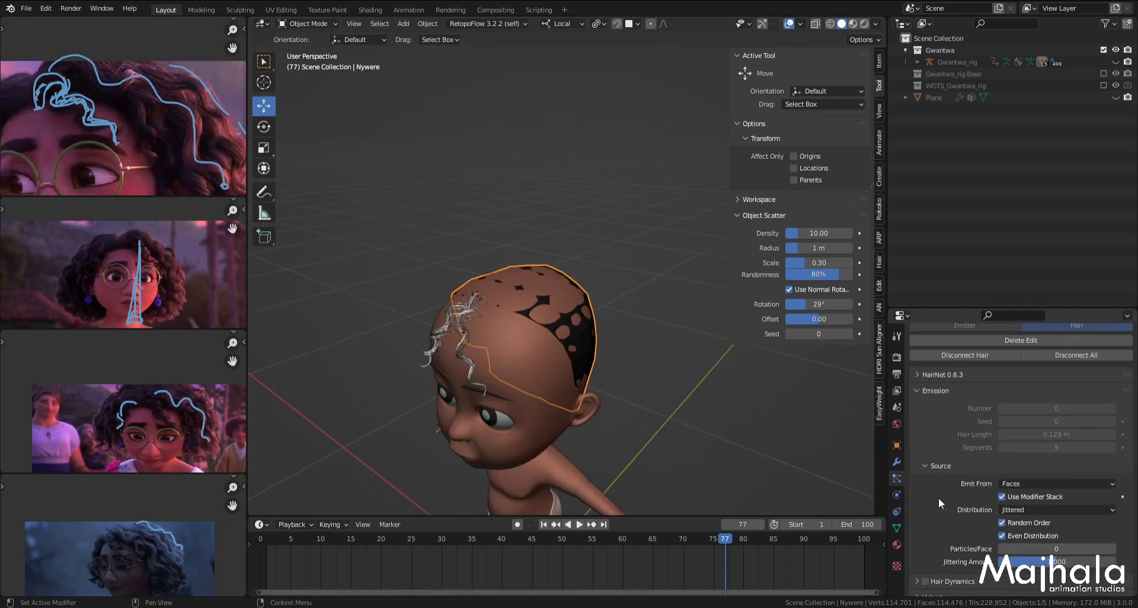
pyautogui.scroll(-6, 920, 520)
pyautogui.scroll(-9, 923, 520)
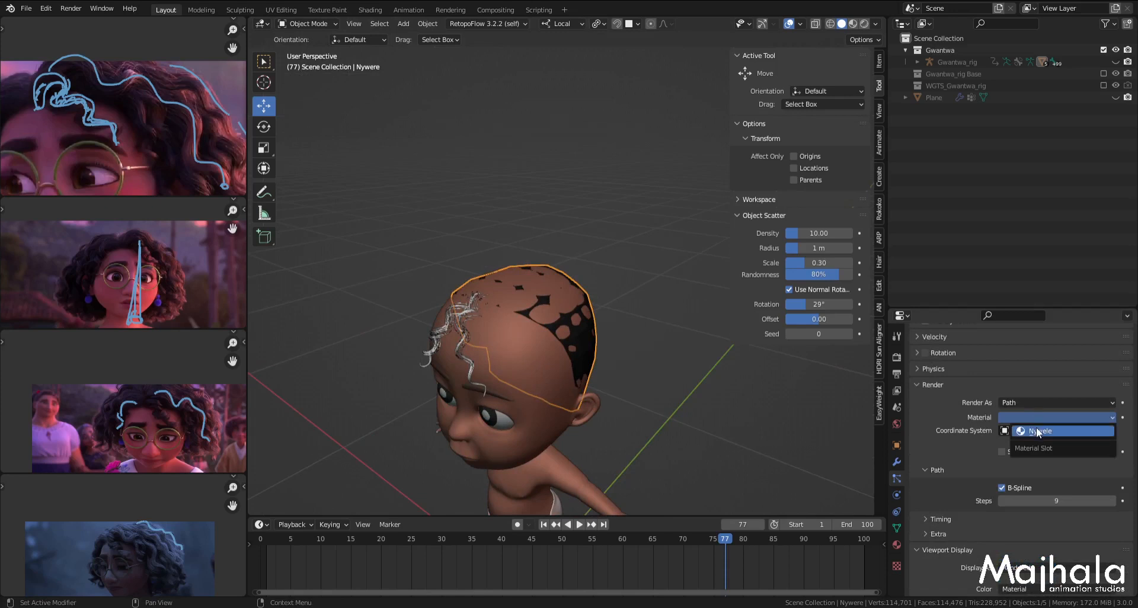
pyautogui.click(1036, 428)
# Step: Go back to Particle Edit mode and add one mirrored strand pair near the top of the hairline with the Add brush
pyautogui.moveTo(464, 353); pyautogui.dragTo(547, 339, button='middle')
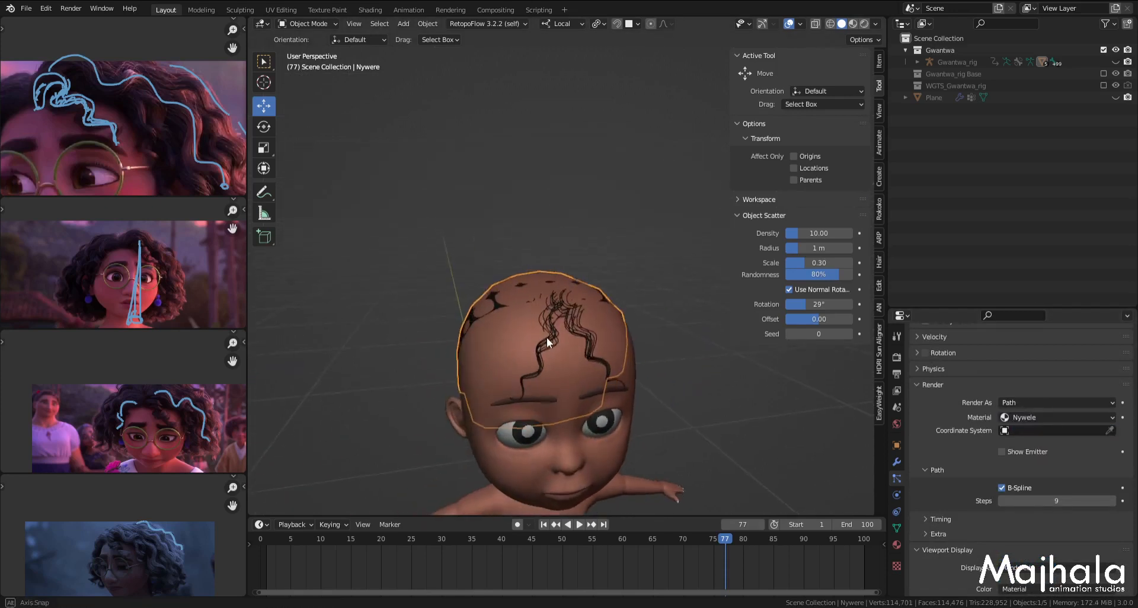
pyautogui.scroll(2, 545, 318)
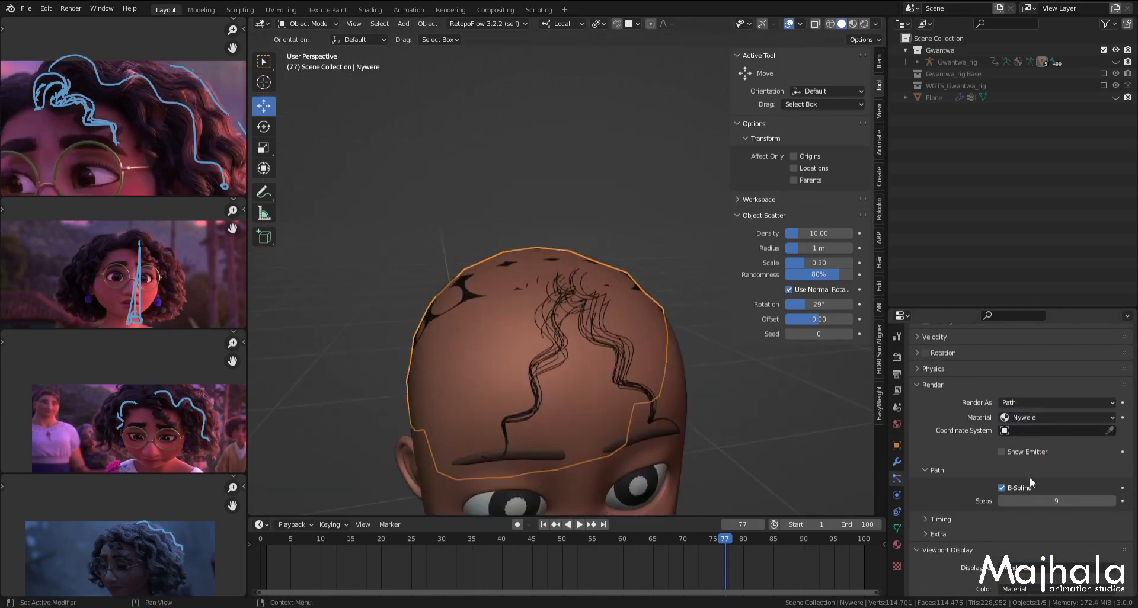
pyautogui.scroll(-4, 1029, 477)
pyautogui.moveTo(605, 325); pyautogui.dragTo(442, 307, button='middle')
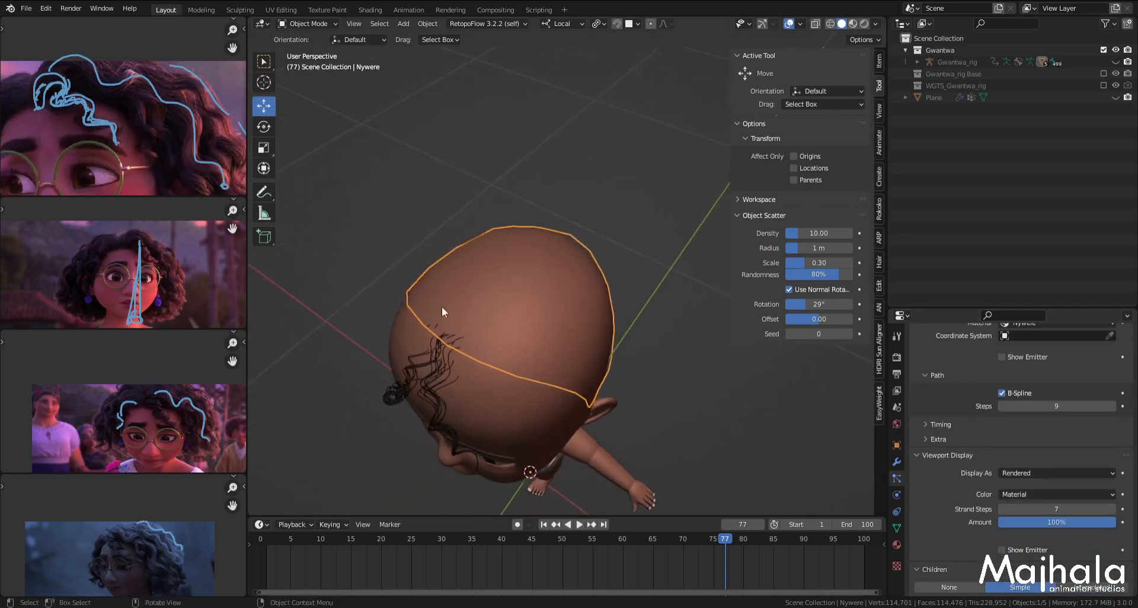
pyautogui.hotkey('ctrl', 'Tab')
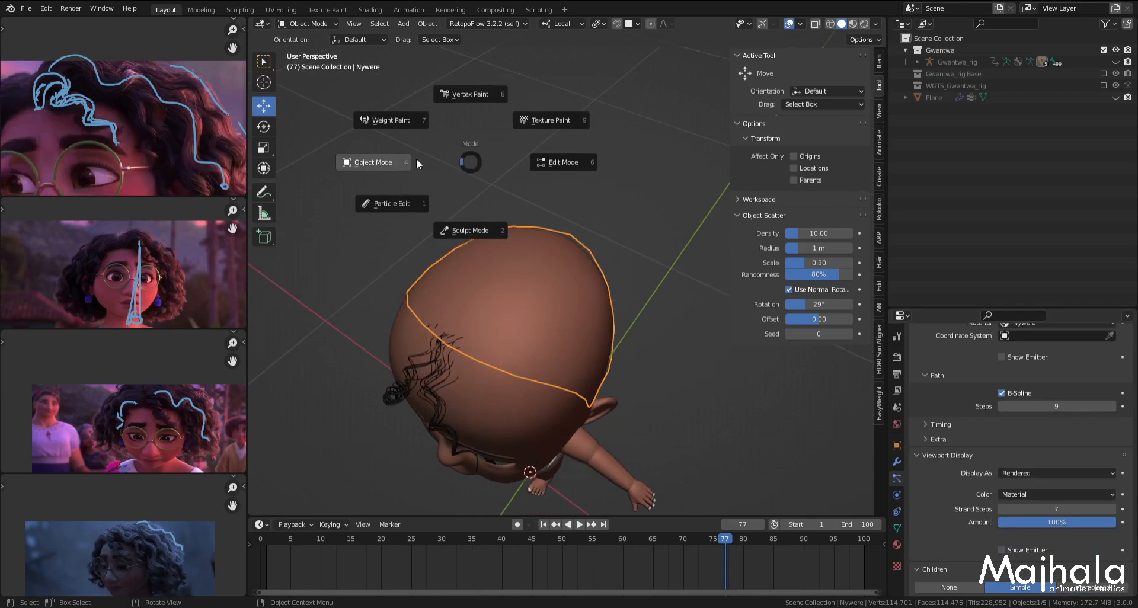
pyautogui.click(387, 205)
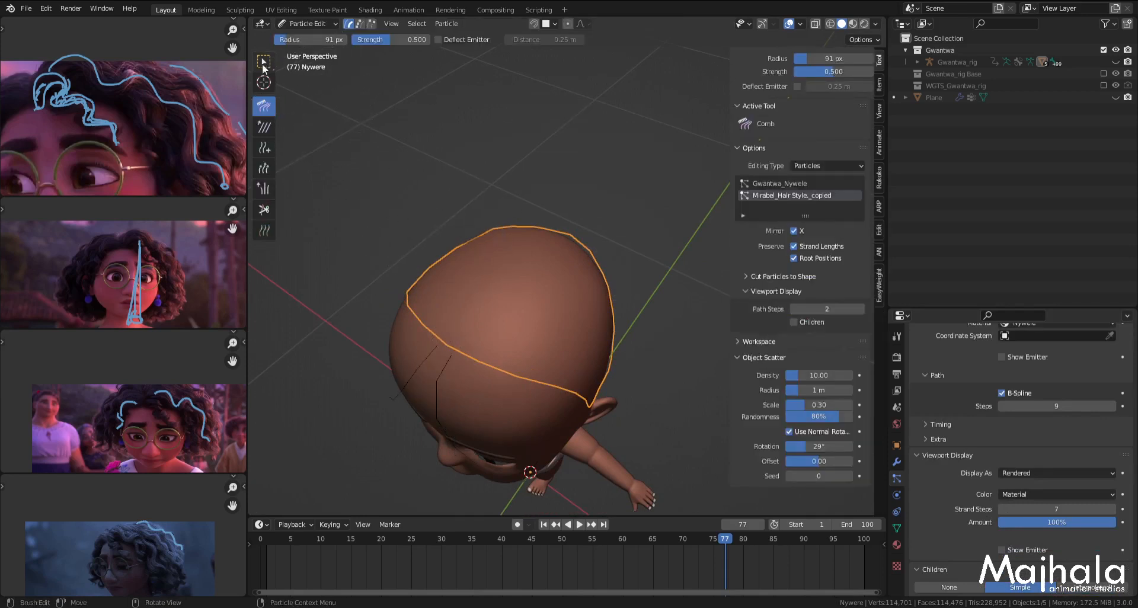
pyautogui.click(263, 147)
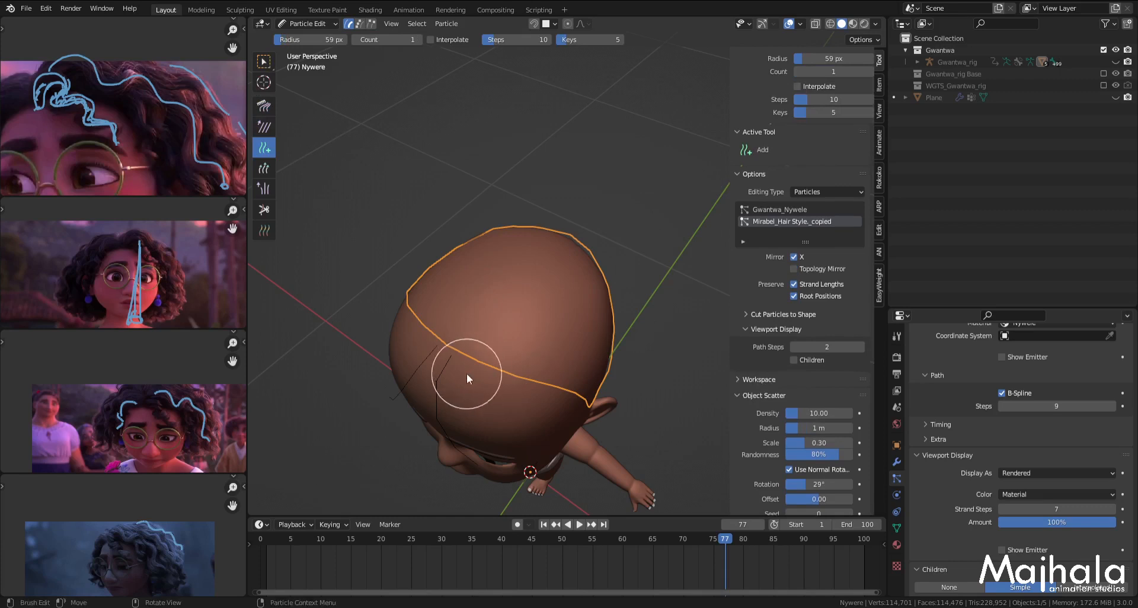
pyautogui.moveTo(462, 387)
pyautogui.mouseDown(button='middle')
pyautogui.moveTo(514, 350)
pyautogui.moveTo(538, 403)
pyautogui.moveTo(500, 403)
pyautogui.moveTo(495, 365)
pyautogui.moveTo(507, 365)
pyautogui.moveTo(491, 343)
pyautogui.moveTo(504, 389)
pyautogui.moveTo(488, 375)
pyautogui.mouseUp(button='middle')
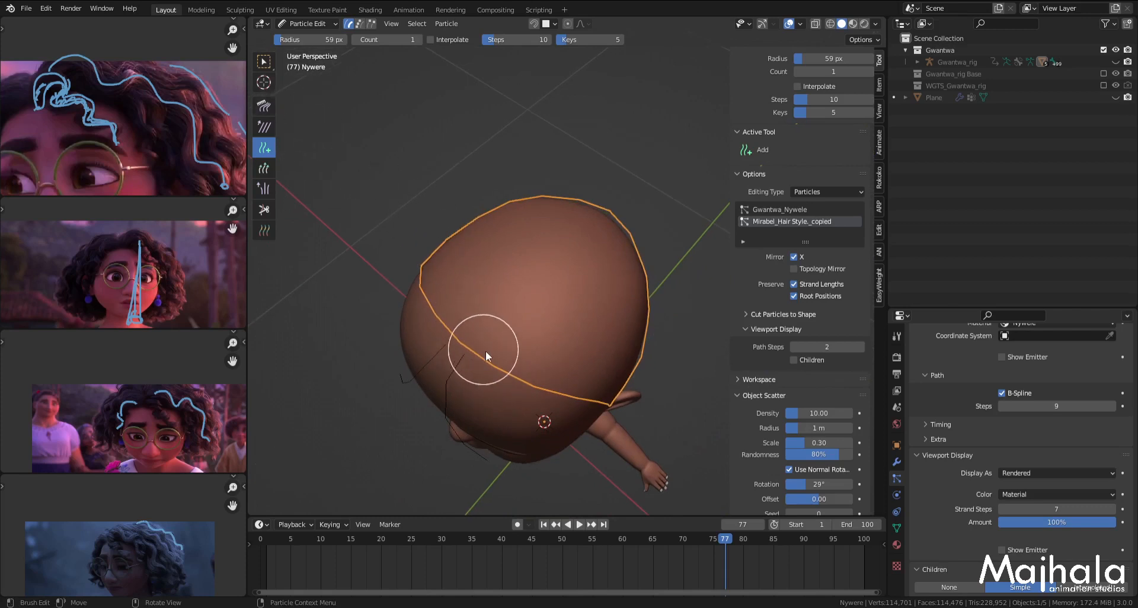
pyautogui.moveTo(486, 354); pyautogui.dragTo(510, 308, button='middle')
pyautogui.press('KP_1')
# Step: Comb the newly added strands outward over the top of the head
pyautogui.click(264, 106)
pyautogui.scroll(5, 564, 284)
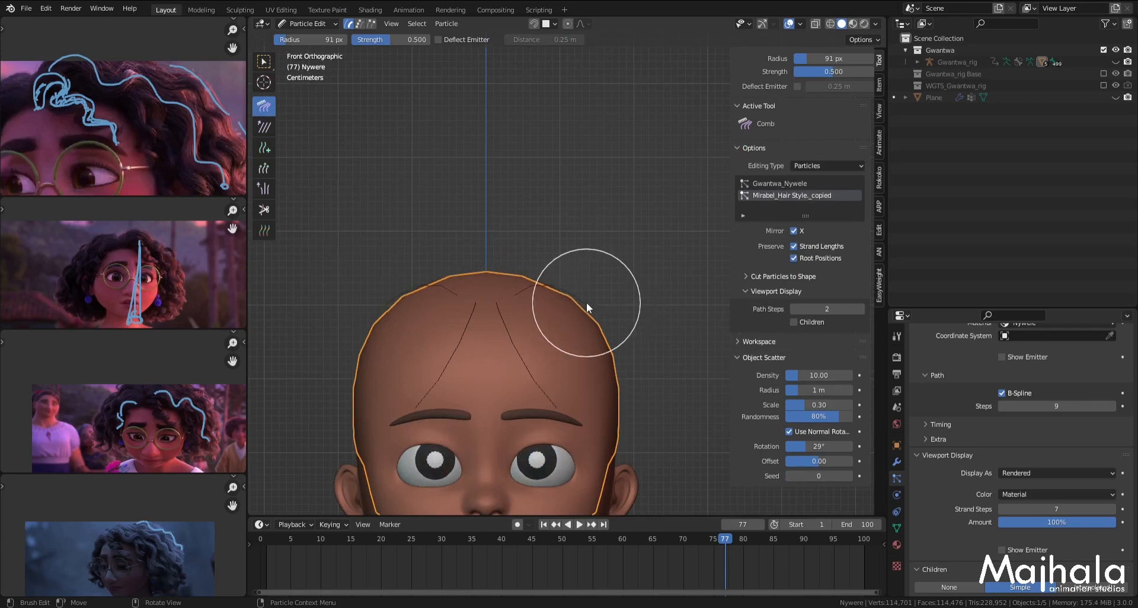
pyautogui.scroll(-3, 607, 264)
pyautogui.moveTo(607, 265); pyautogui.dragTo(552, 300, button='middle')
pyautogui.scroll(2, 533, 298)
pyautogui.press('KP_3')
pyautogui.press('KP_1')
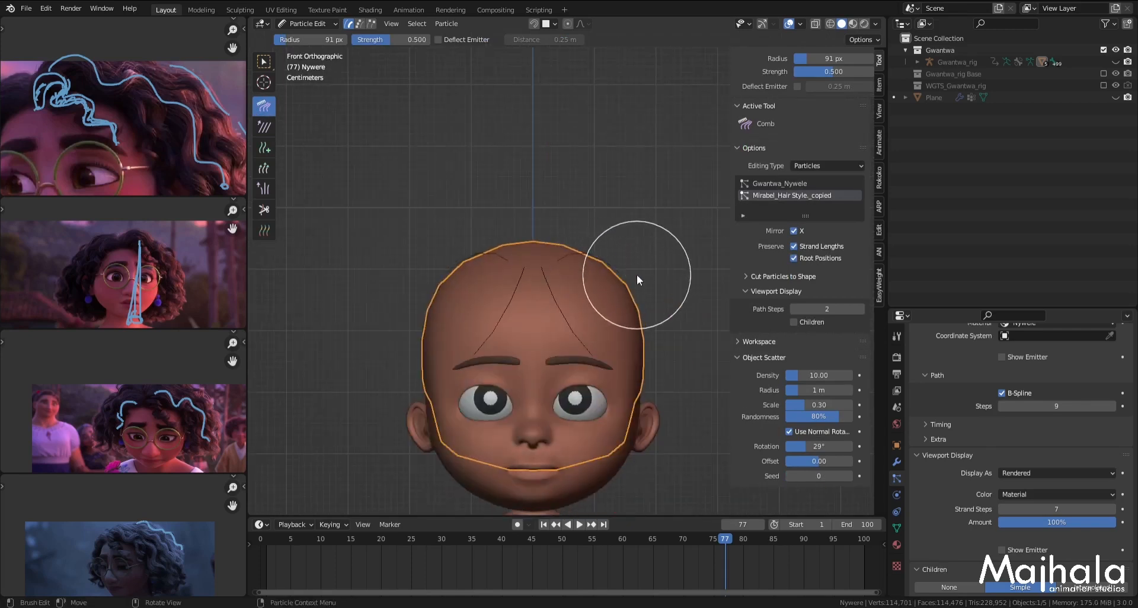
# Step: Grow the new upper strands with the Length brush and comb them down along the sides of the head
pyautogui.click(264, 169)
pyautogui.moveTo(509, 237); pyautogui.dragTo(603, 329, button='middle')
pyautogui.scroll(2, 603, 329)
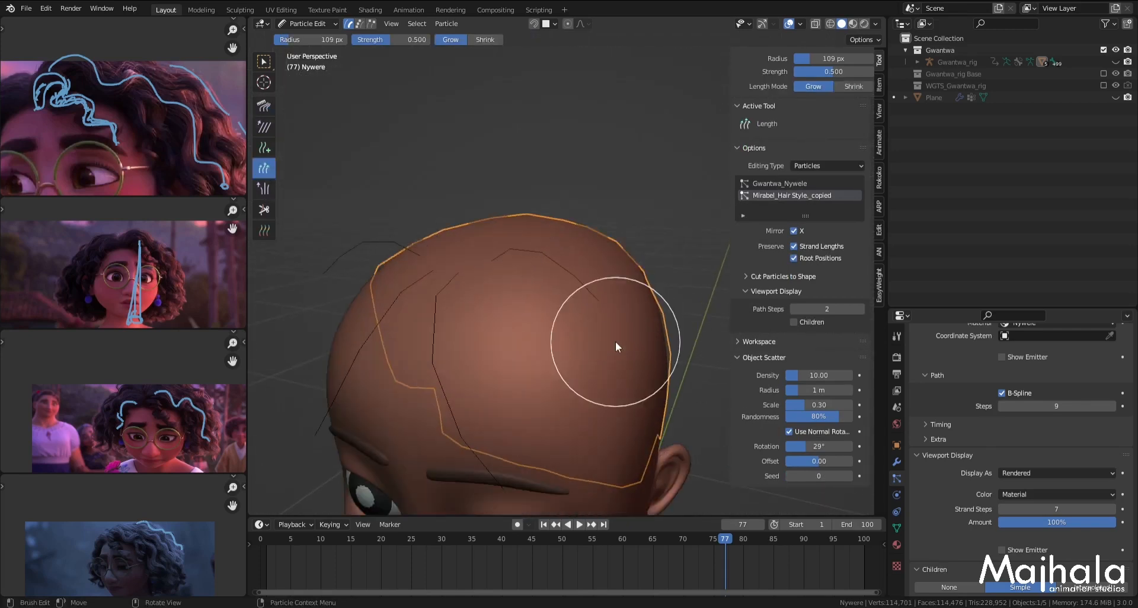
pyautogui.scroll(-3, 624, 320)
pyautogui.press('KP_1')
pyautogui.click(264, 106)
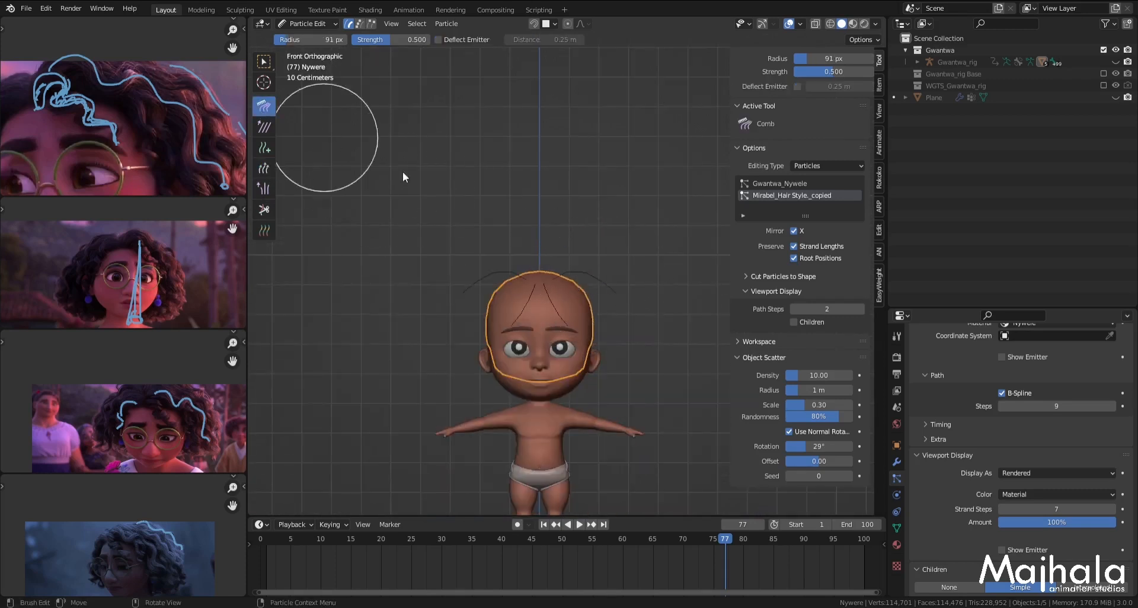
pyautogui.scroll(3, 593, 308)
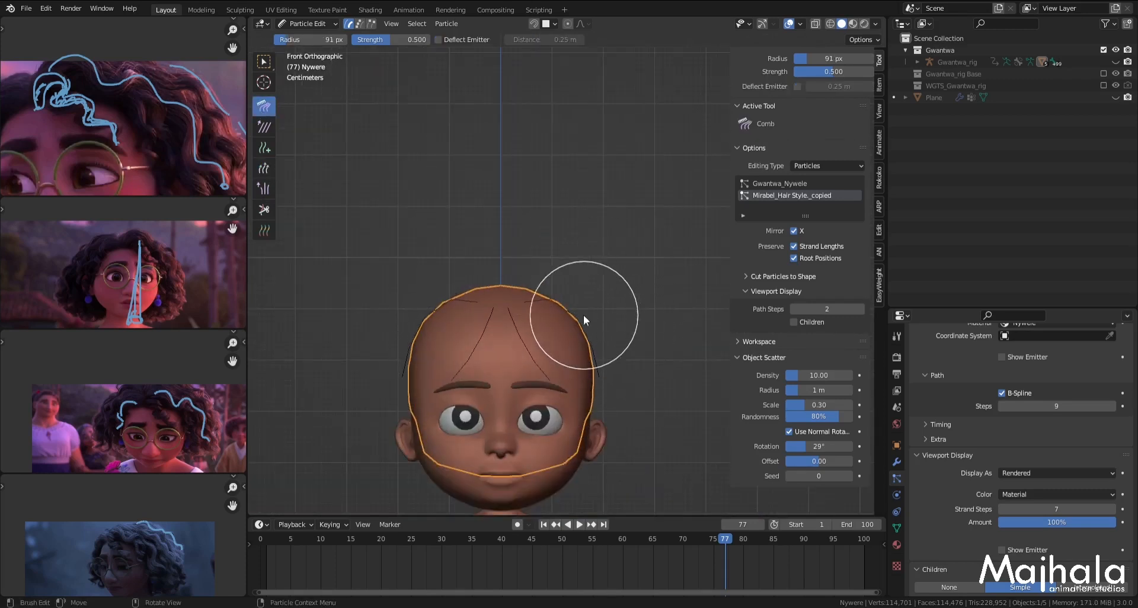
# Step: Use point selection to select the whole upper strands, set the comb radius to 121 px and comb them back above the ear
pyautogui.moveTo(595, 328); pyautogui.dragTo(525, 340, button='middle')
pyautogui.press('KP_3')
pyautogui.click(370, 24)
pyautogui.scroll(2, 488, 406)
pyautogui.keyDown('ctrl'); pyautogui.click(475, 373); pyautogui.keyUp('ctrl')
pyautogui.hotkey('ctrl', 'l')
pyautogui.press('f')
pyautogui.click(496, 349)
pyautogui.moveTo(482, 358)
pyautogui.mouseDown()
pyautogui.moveTo(535, 364)
pyautogui.moveTo(522, 305)
pyautogui.mouseUp()
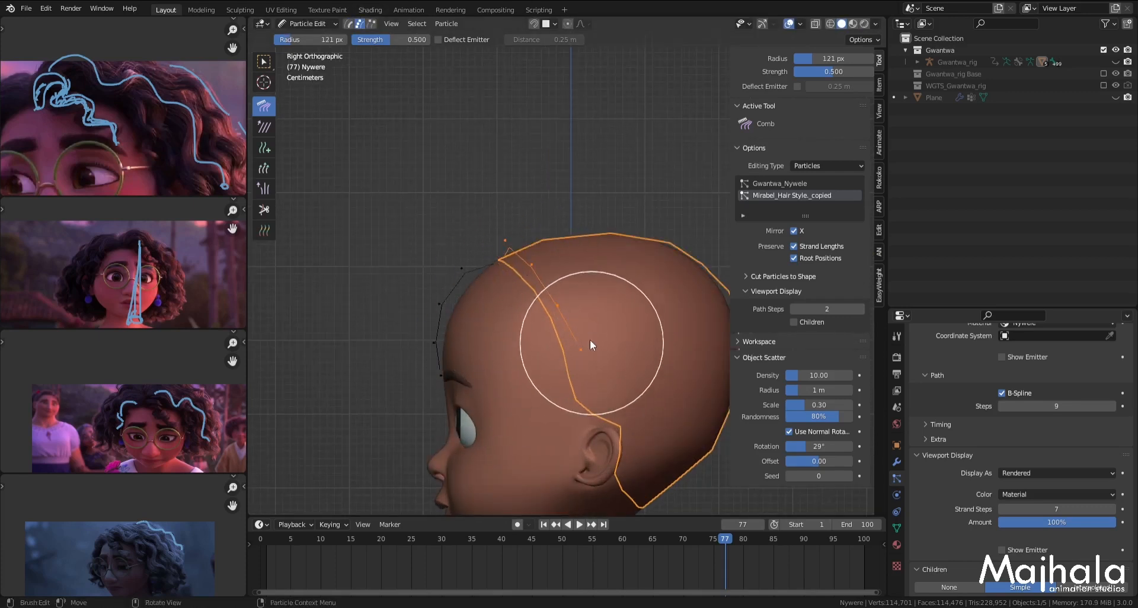
# Step: Refine the selected upper strands with the Comb brush so they follow both sides of the head
pyautogui.press('KP_1')
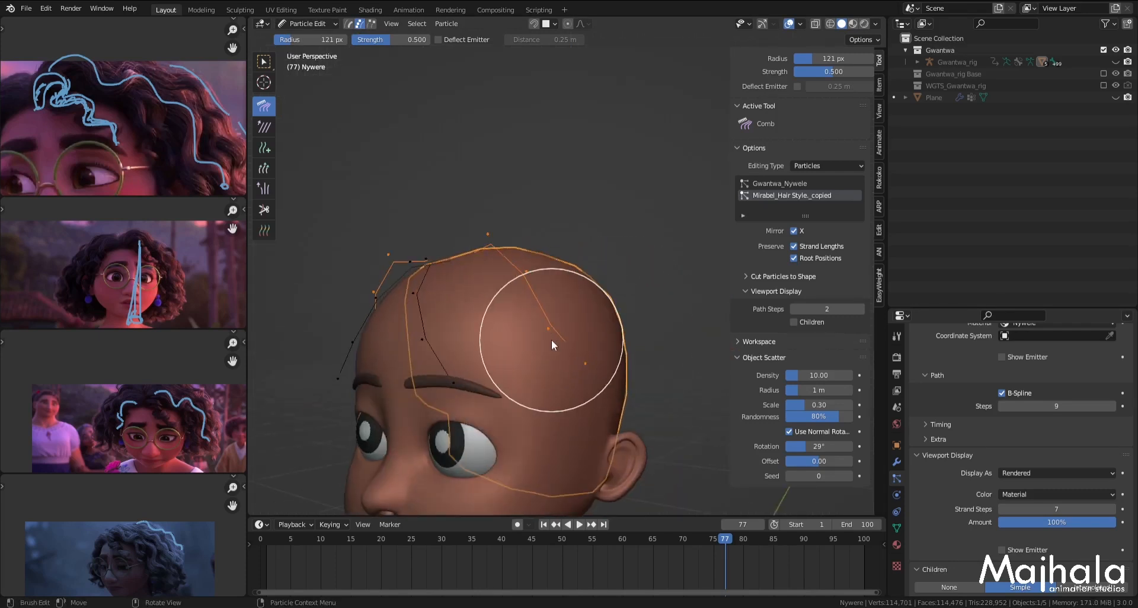
pyautogui.scroll(-5, 610, 349)
pyautogui.press('KP_3')
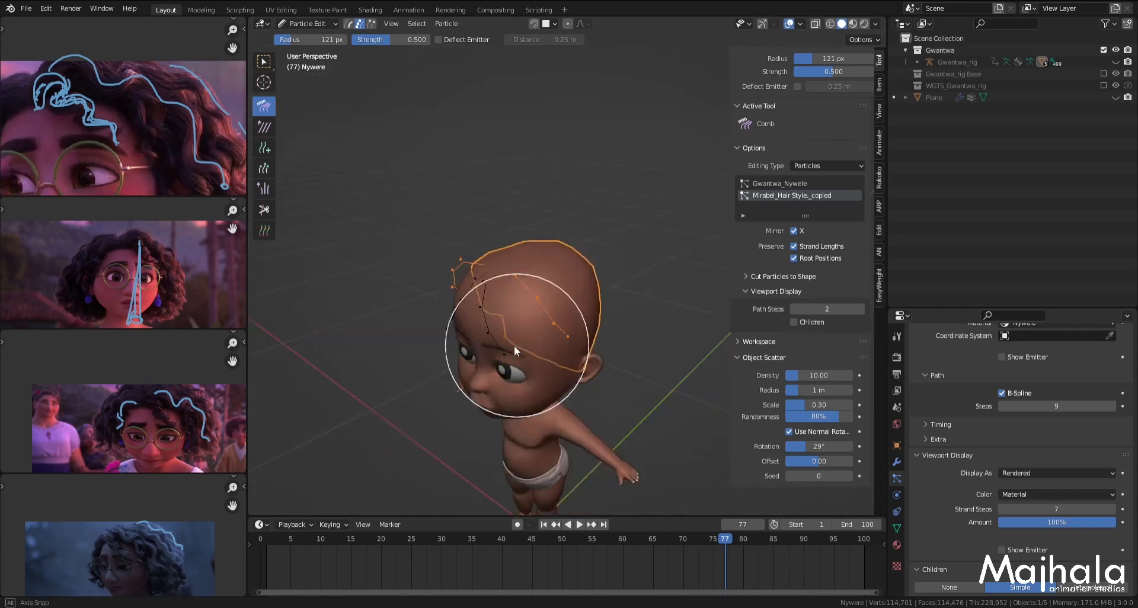
pyautogui.press('KP_1')
pyautogui.scroll(5, 579, 275)
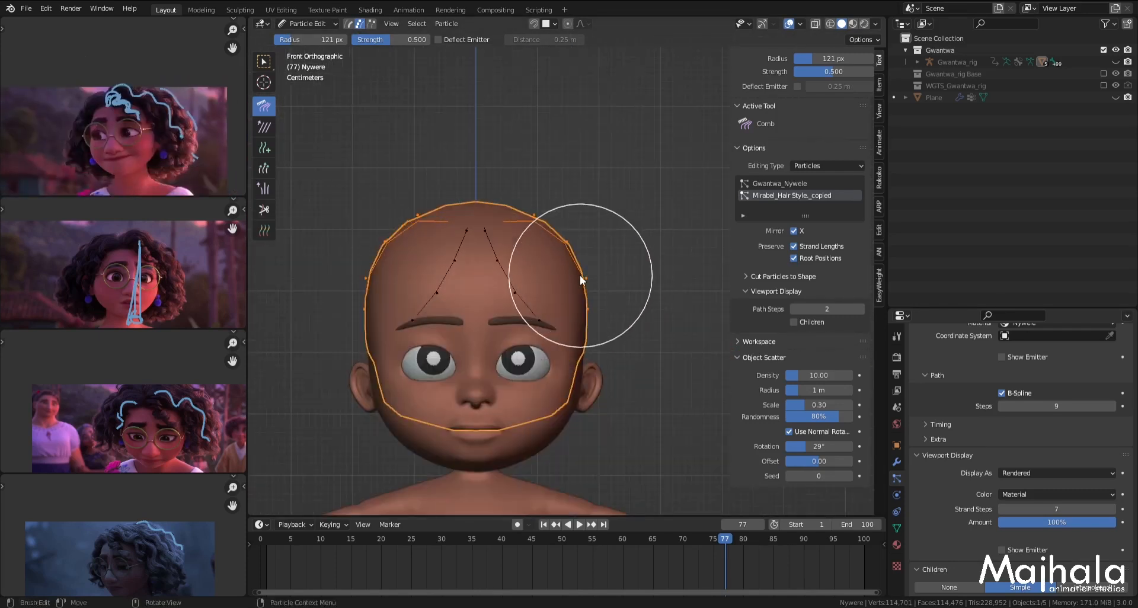
pyautogui.moveTo(610, 313); pyautogui.dragTo(531, 293, button='middle')
# Step: Switch to Object Mode, save the file and review the curls around the head
pyautogui.hotkey('ctrl', 'Tab')
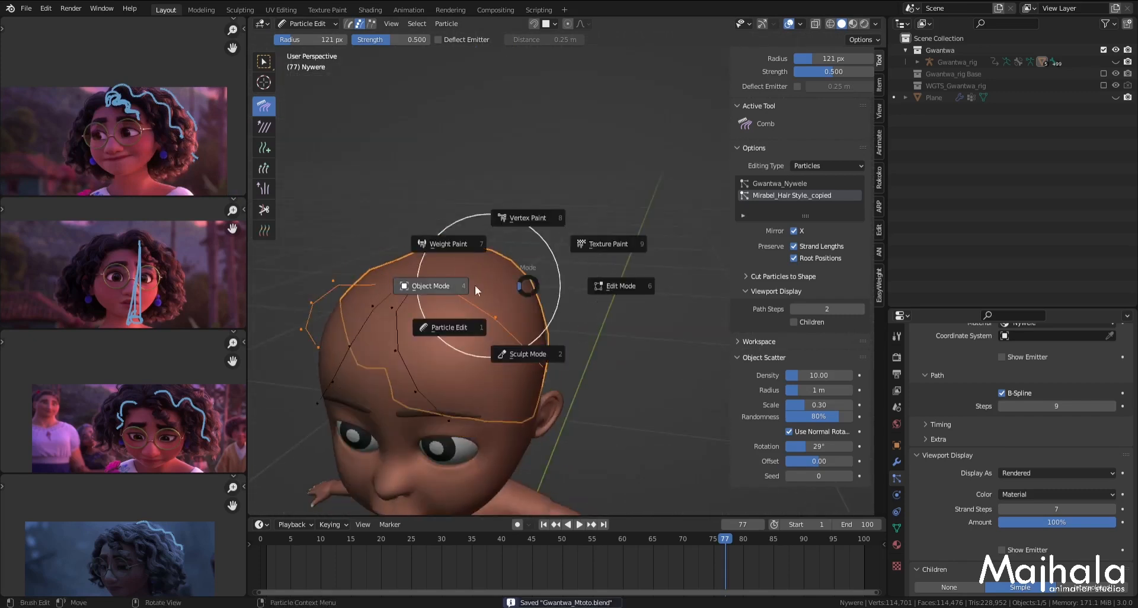
pyautogui.click(475, 285)
pyautogui.hotkey('ctrl', 's')
pyautogui.moveTo(553, 238); pyautogui.dragTo(438, 321, button='middle')
pyautogui.scroll(-3, 521, 297)
pyautogui.scroll(3, 510, 322)
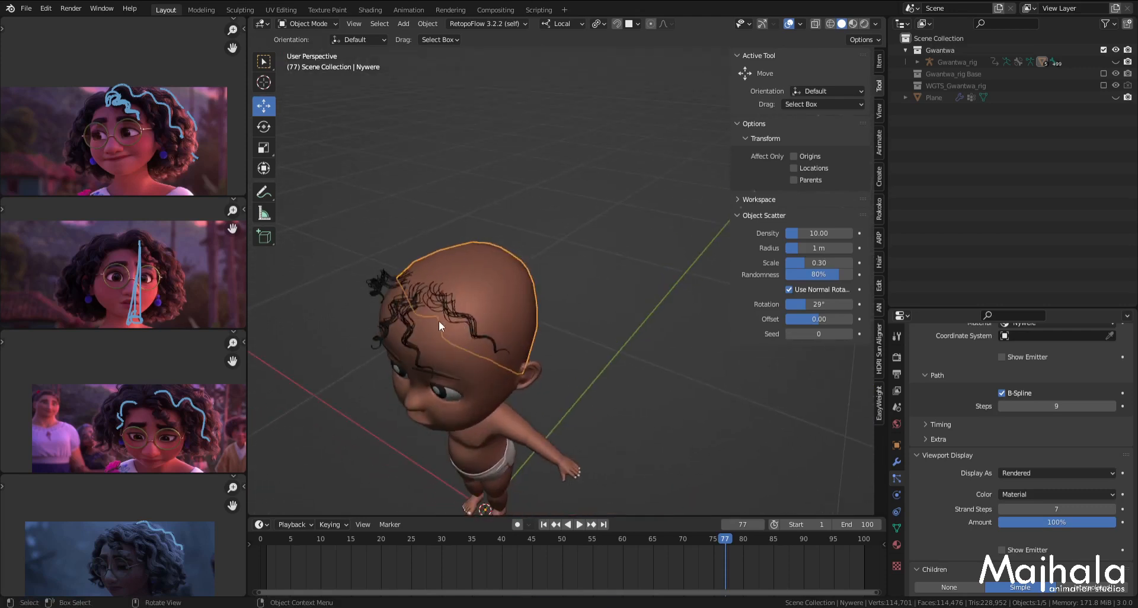
# Step: Return the scalp mesh to Particle Edit mode for work on the crown above the hairline
pyautogui.scroll(2, 439, 322)
pyautogui.press('KP_1')
pyautogui.hotkey('ctrl', 'Tab')
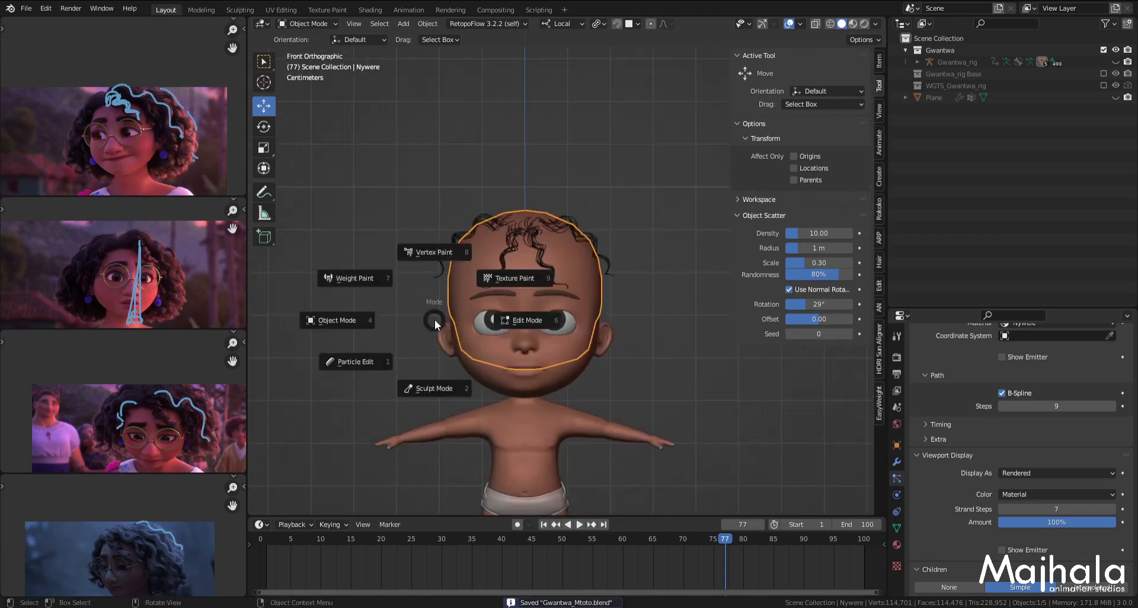
pyautogui.click(370, 360)
pyautogui.scroll(4, 517, 244)
pyautogui.moveTo(517, 244)
pyautogui.mouseDown(button='middle')
pyautogui.moveTo(533, 286)
pyautogui.moveTo(511, 264)
pyautogui.mouseUp(button='middle')
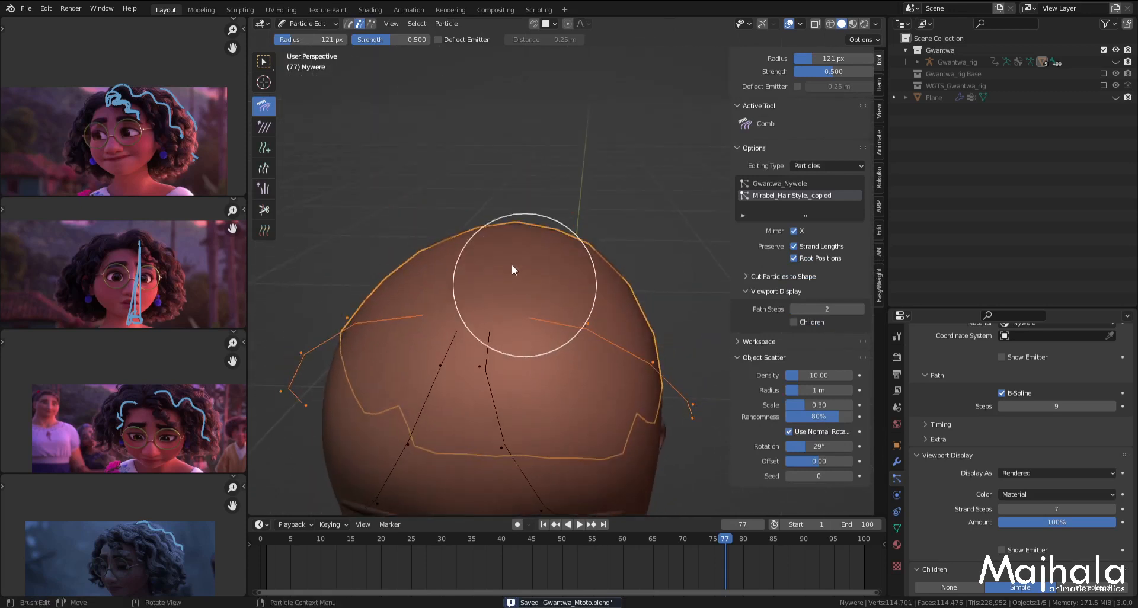
# Step: Try adding strands at the centre of the upper hairline with the Add brush, and undo the addition
pyautogui.click(265, 148)
pyautogui.click(487, 304)
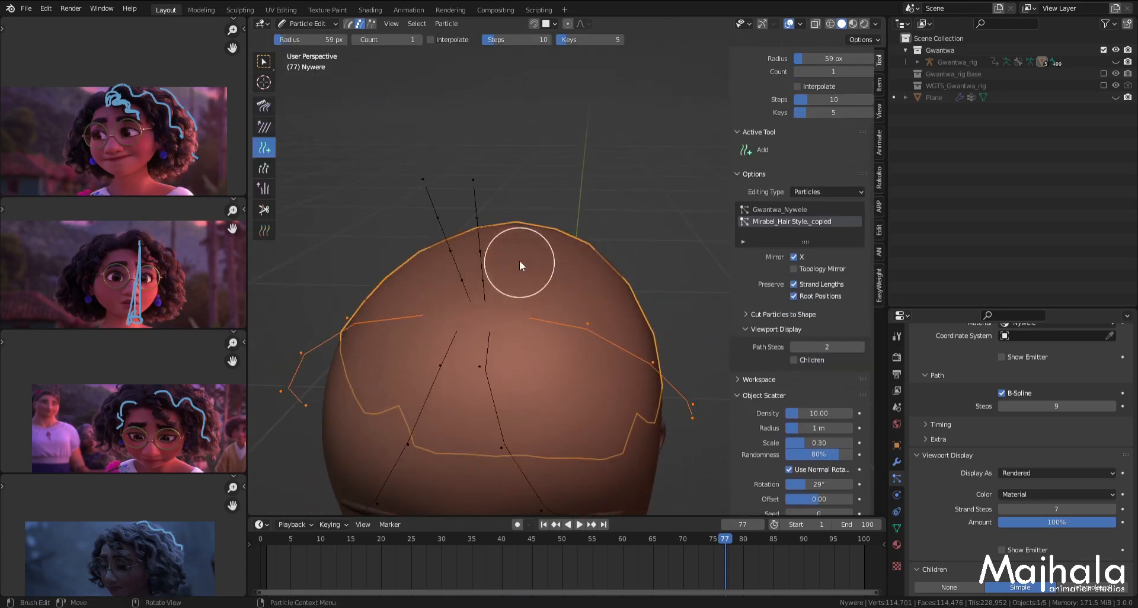
pyautogui.scroll(-4, 519, 261)
pyautogui.hotkey('ctrl', 'z')
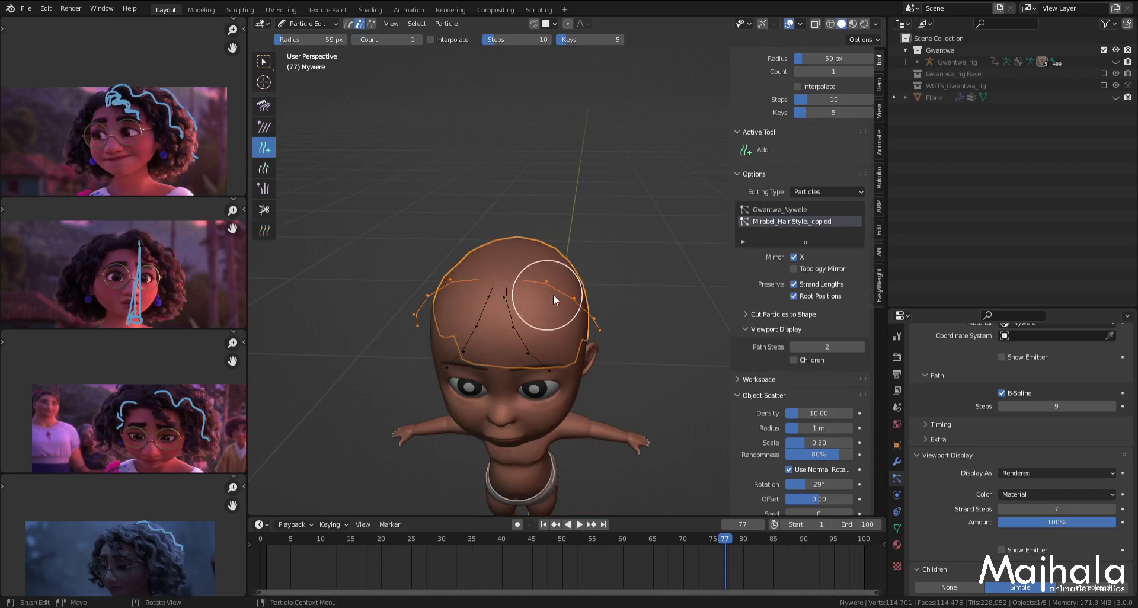
# Step: Enable Interpolate for the Add brush, add a mirrored strand at the centre of the upper hairline and select it for shaping
pyautogui.click(798, 86)
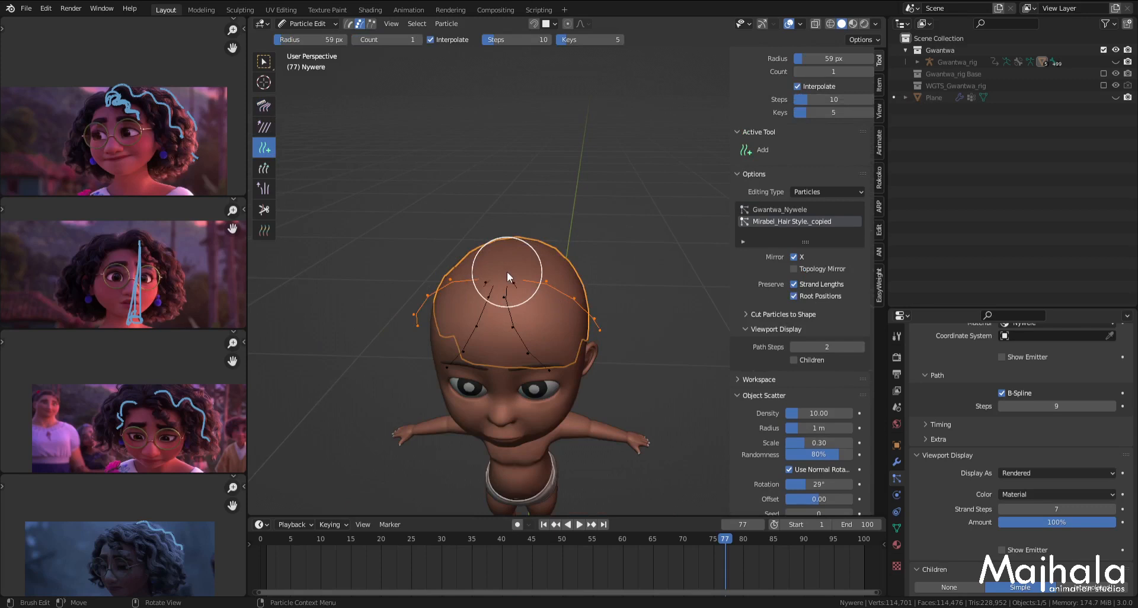
pyautogui.click(515, 285)
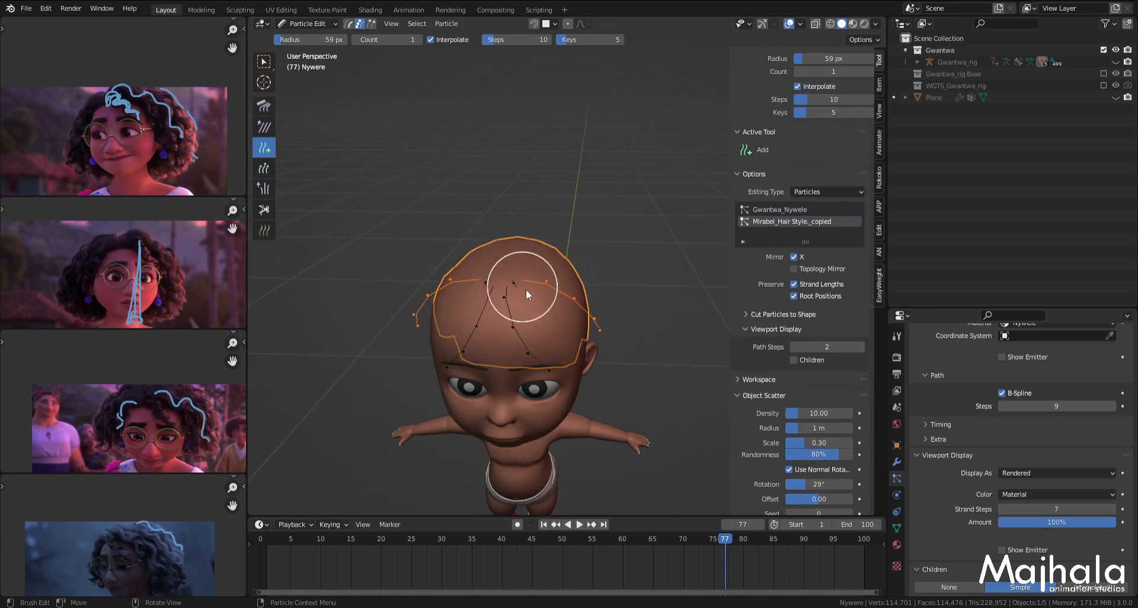
pyautogui.press('a')
pyautogui.press('a')
pyautogui.press('c')
pyautogui.press('Escape')
pyautogui.scroll(3, 521, 278)
pyautogui.press('c')
pyautogui.press('KP_1')
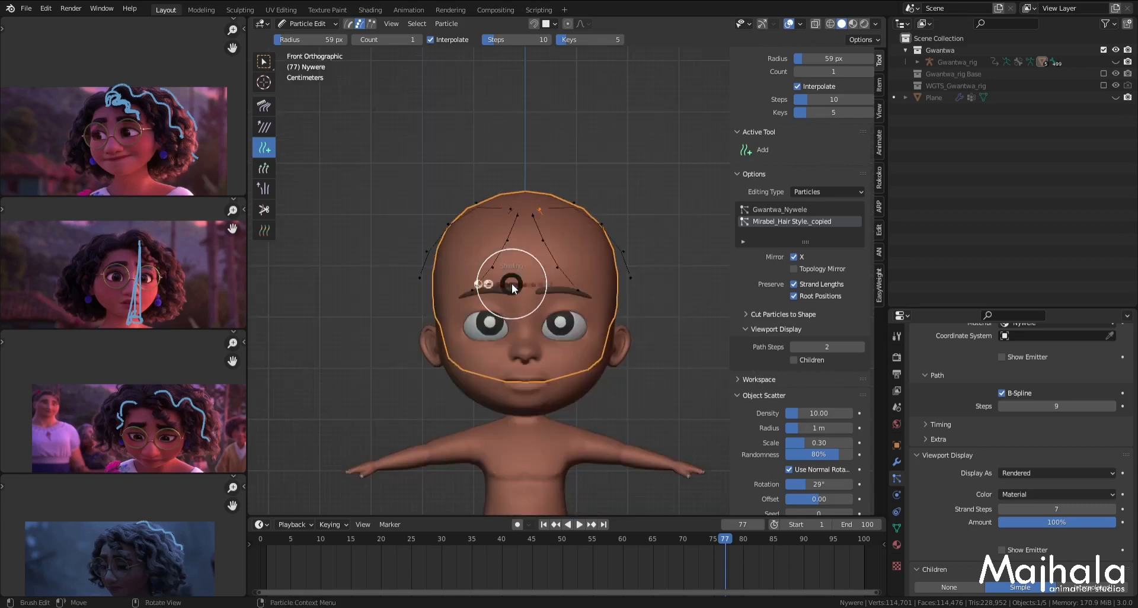
# Step: Rotate the selected crown strand in the wireframe top view, and set the Add brush radius to 116 px in solid view
pyautogui.press('z')
pyautogui.press('4')
pyautogui.scroll(-4, 584, 295)
pyautogui.scroll(2, 594, 326)
pyautogui.press('KP_7')
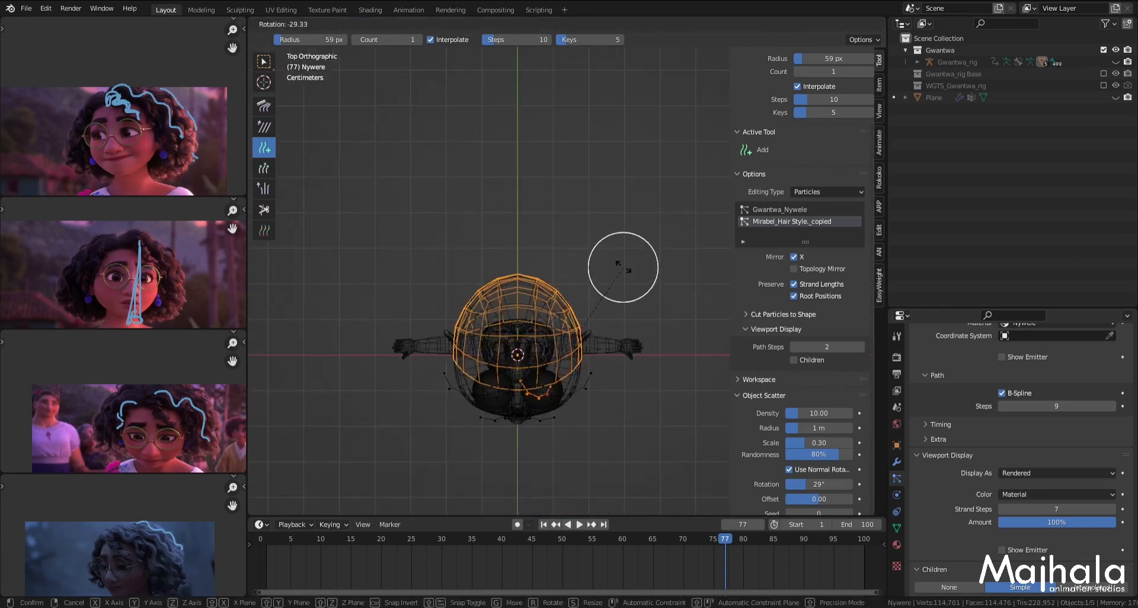
pyautogui.press('KP_1')
pyautogui.press('f')
pyautogui.click(591, 293)
pyautogui.press('z')
pyautogui.press('6')
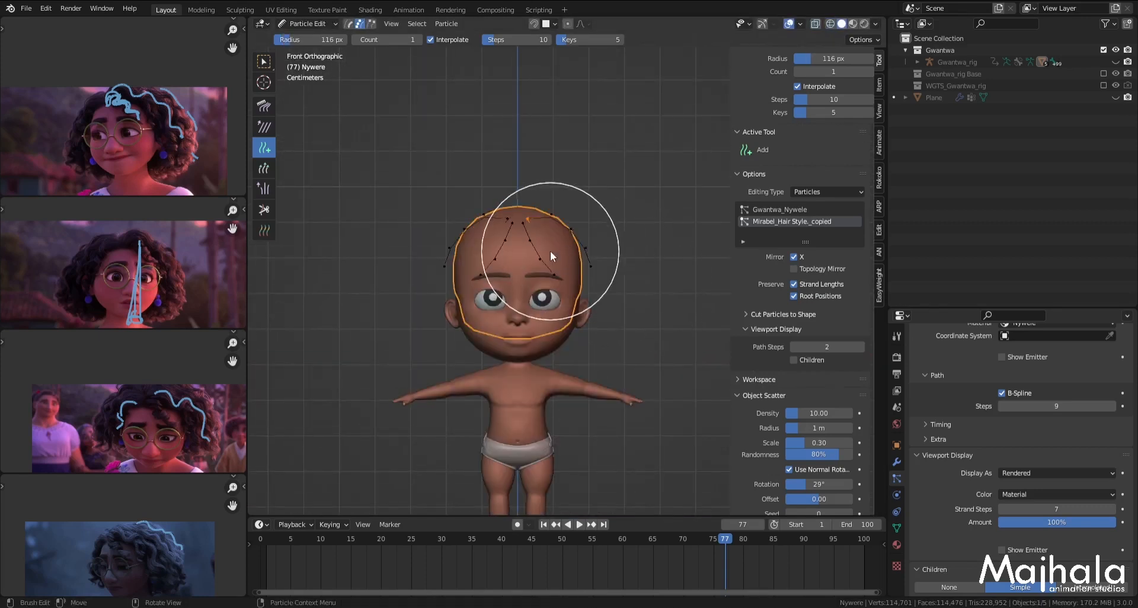
# Step: Comb the selected crown strand outward over the side of the head with the Comb brush
pyautogui.click(264, 106)
pyautogui.scroll(2, 561, 229)
pyautogui.moveTo(534, 211); pyautogui.dragTo(588, 223)
pyautogui.moveTo(588, 223); pyautogui.dragTo(537, 273, button='middle')
pyautogui.press('KP_3')
pyautogui.press('KP_7')
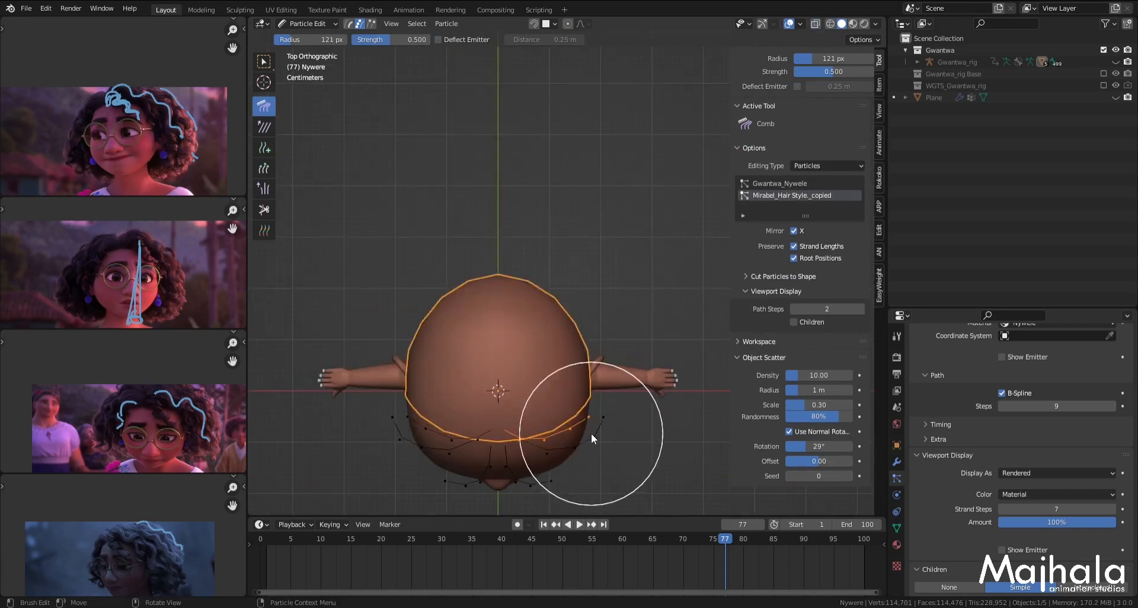
pyautogui.press('KP_1')
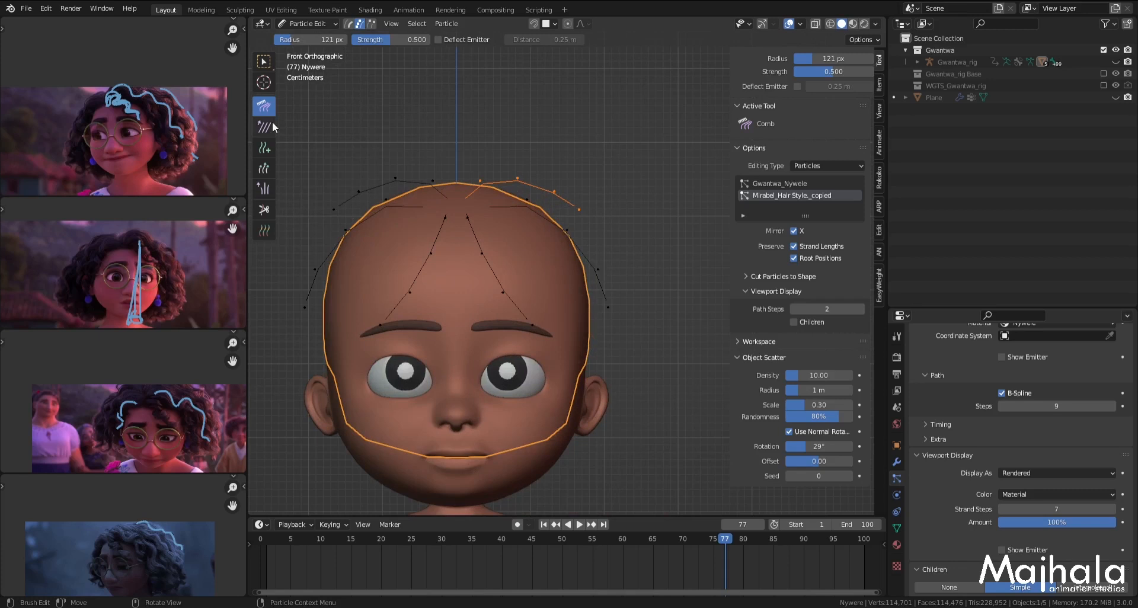
# Step: Extend the sweep of the selected upper strand outward with the Comb brush and bend its end down beside the head
pyautogui.moveTo(563, 203)
pyautogui.mouseDown()
pyautogui.moveTo(610, 279)
pyautogui.moveTo(637, 215)
pyautogui.mouseUp()
pyautogui.scroll(-4, 596, 261)
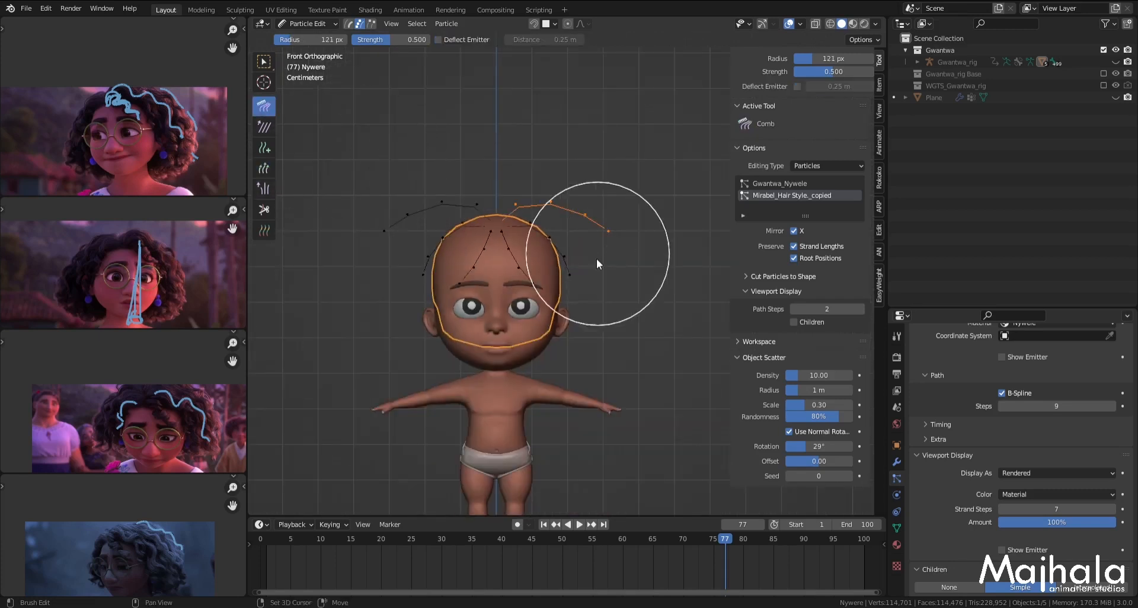
pyautogui.keyDown('shift'); pyautogui.moveTo(596, 259); pyautogui.dragTo(569, 292, button='middle'); pyautogui.keyUp('shift')
pyautogui.moveTo(596, 252); pyautogui.dragTo(582, 292)
pyautogui.scroll(2, 539, 268)
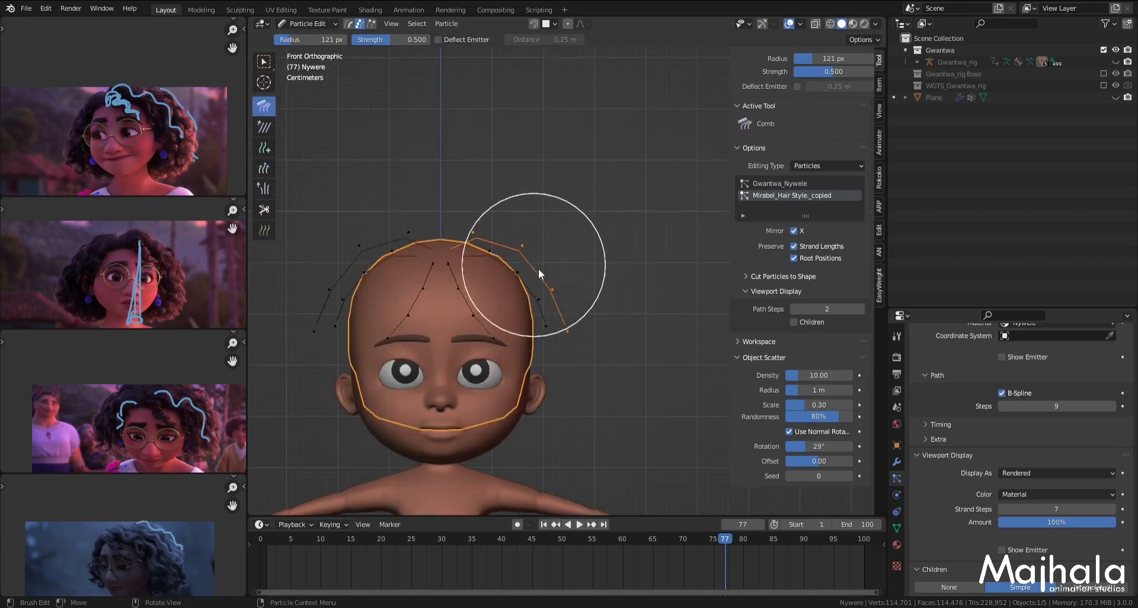
# Step: Examine the shape of the combed upper strands from the front and the side of the head
pyautogui.moveTo(538, 268); pyautogui.dragTo(485, 306, button='middle')
pyautogui.press('KP_3')
pyautogui.scroll(-3, 412, 283)
pyautogui.press('KP_1')
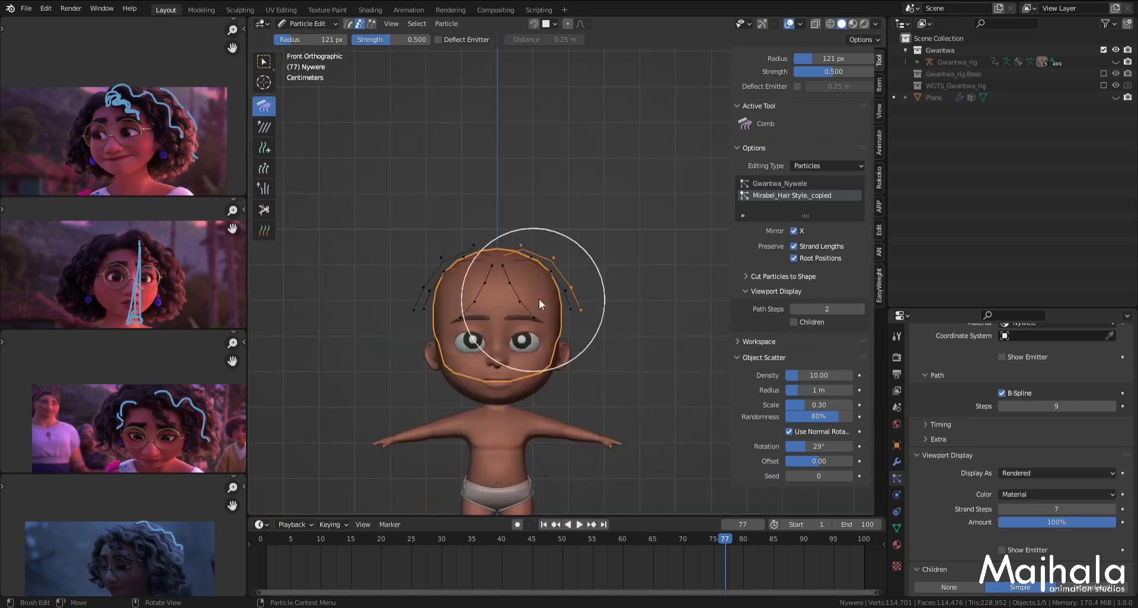
pyautogui.scroll(5, 563, 308)
pyautogui.scroll(-4, 591, 320)
pyautogui.press('KP_3')
pyautogui.keyDown('shift'); pyautogui.moveTo(454, 329); pyautogui.dragTo(534, 368, button='middle'); pyautogui.keyUp('shift')
pyautogui.scroll(3, 444, 321)
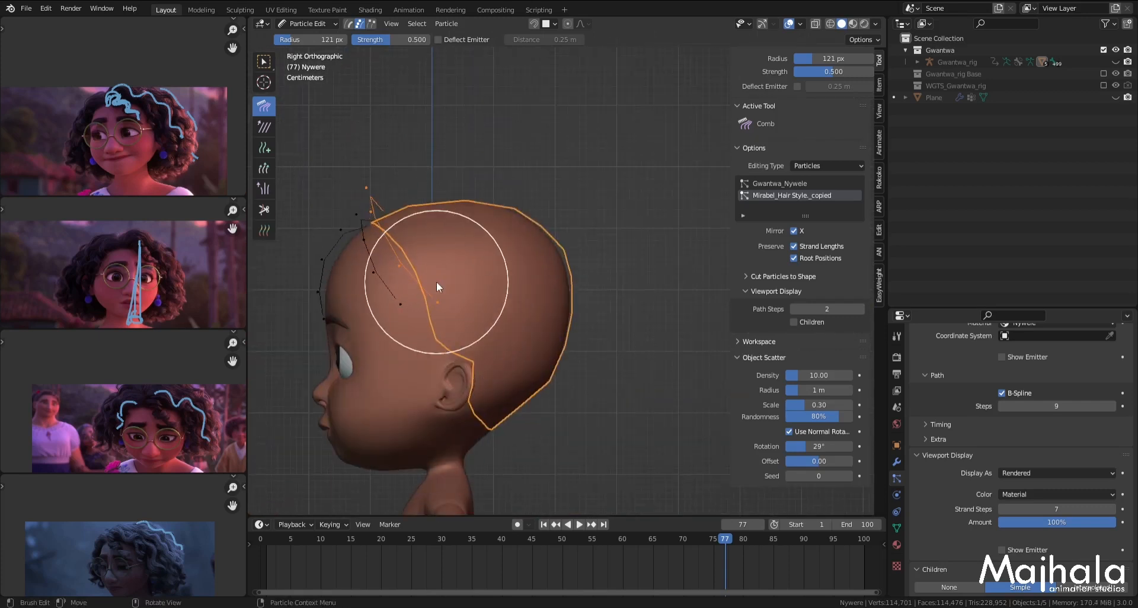
pyautogui.press('KP_1')
pyautogui.scroll(5, 575, 279)
pyautogui.scroll(-2, 575, 287)
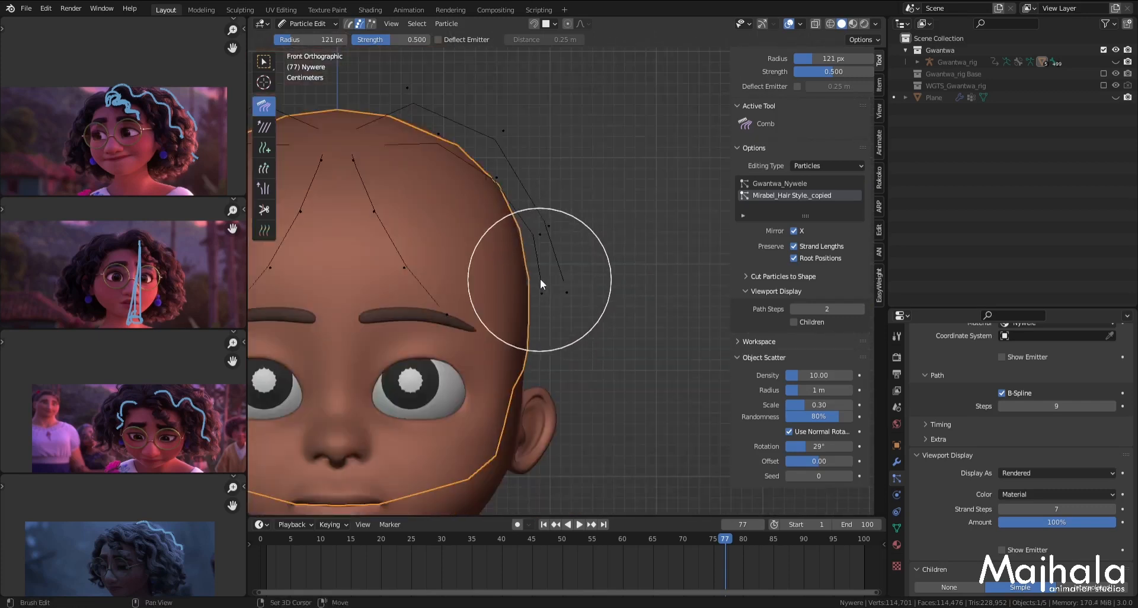
pyautogui.scroll(-6, 539, 279)
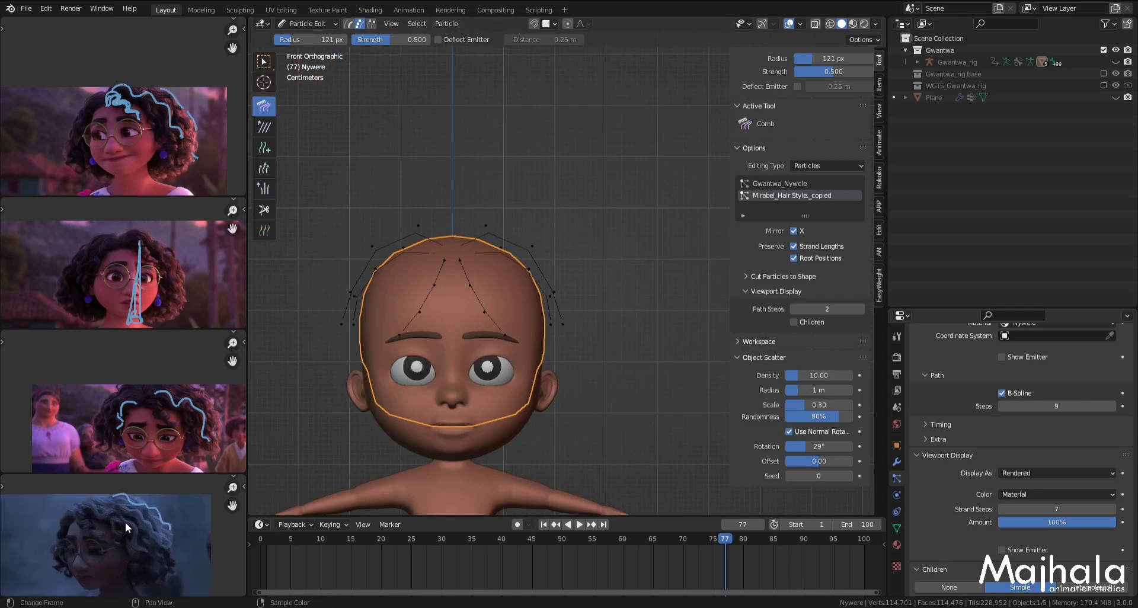
# Step: Save the file and switch the scalp mesh to Object Mode to show the curls from the front
pyautogui.hotkey('ctrl', 's')
pyautogui.moveTo(443, 250); pyautogui.dragTo(489, 341, button='middle')
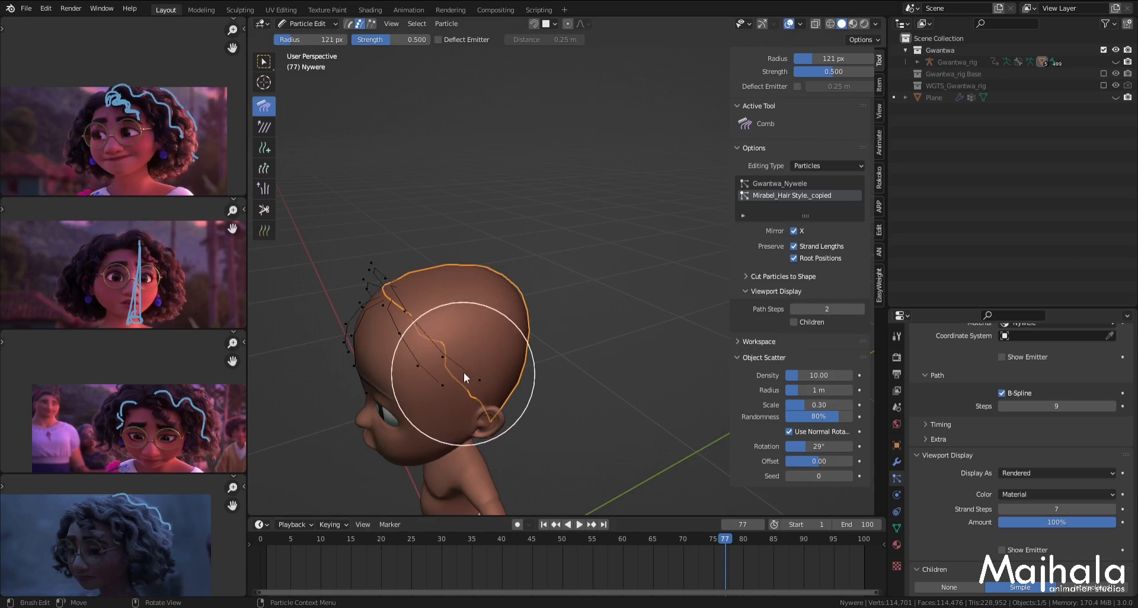
pyautogui.press('KP_3')
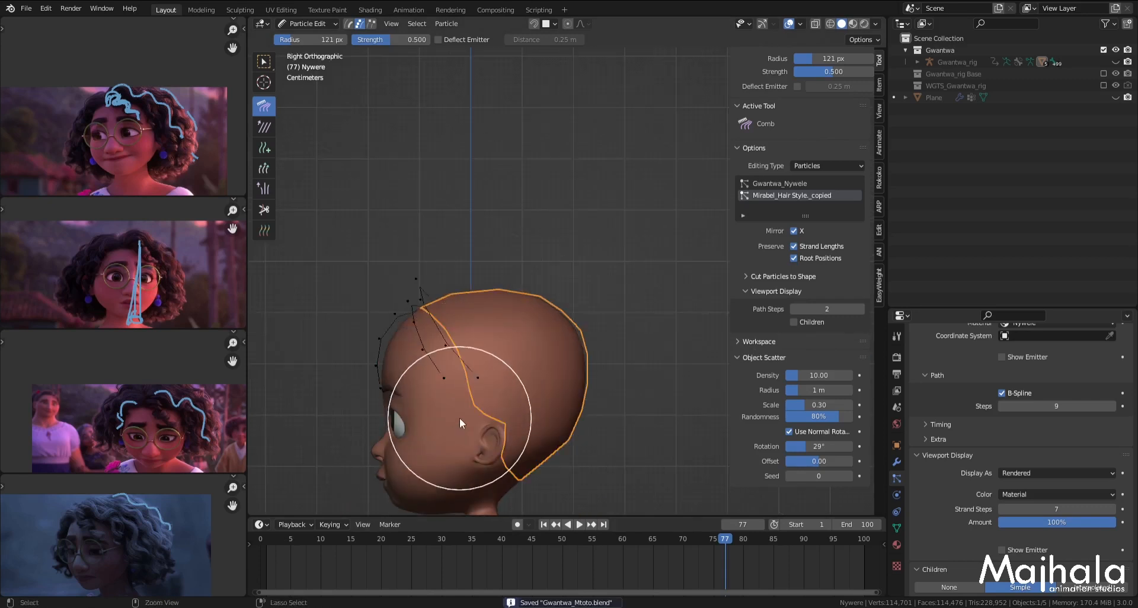
pyautogui.hotkey('ctrl', 'Tab')
pyautogui.click(374, 418)
pyautogui.moveTo(498, 416); pyautogui.dragTo(425, 378, button='middle')
pyautogui.press('KP_1')
pyautogui.scroll(3, 424, 347)
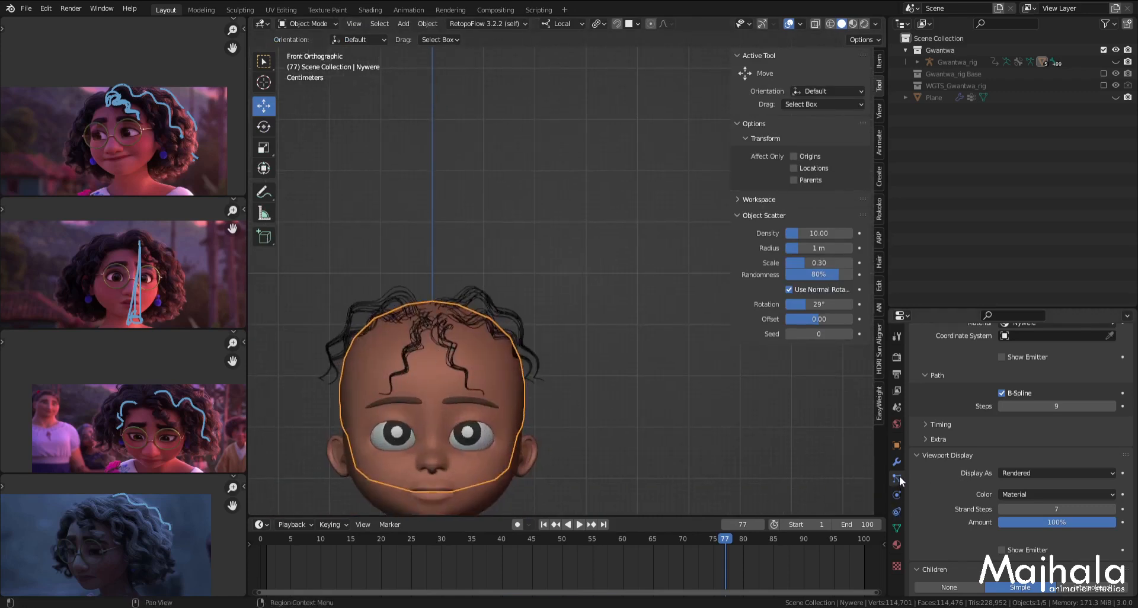
# Step: Set the display amount of the hair's simple children to 50
pyautogui.scroll(-4, 1041, 545)
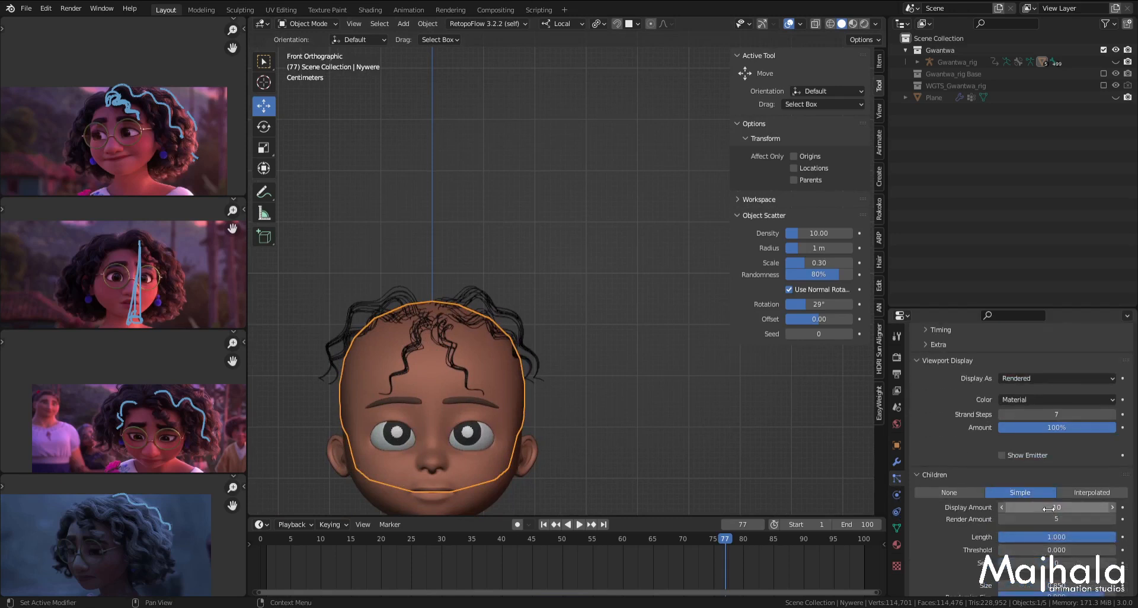
pyautogui.press('Return')
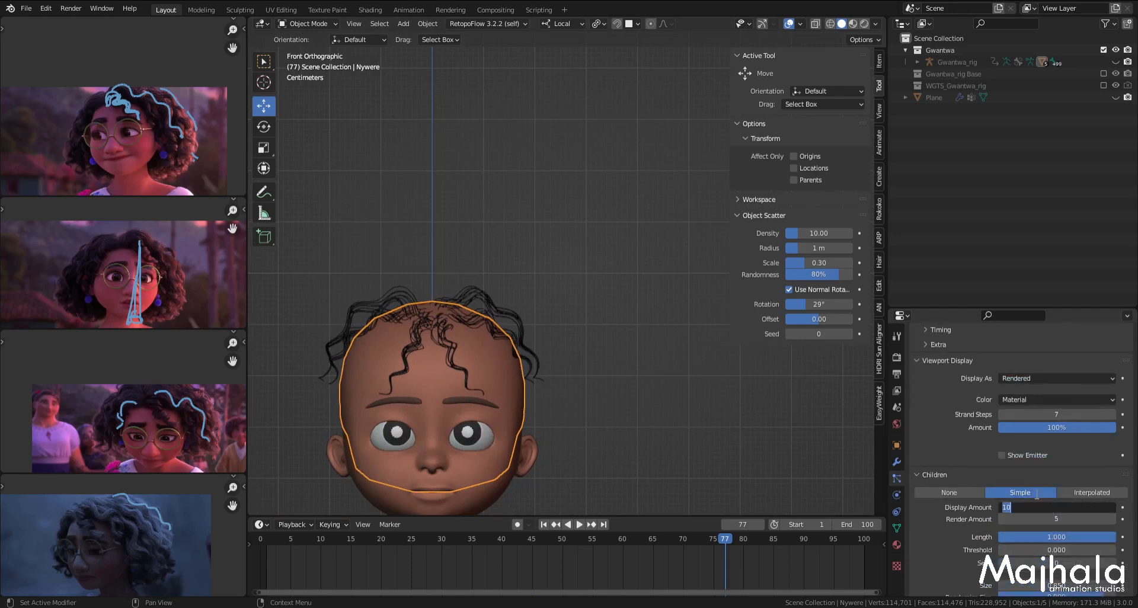
pyautogui.write('50')
pyautogui.press('Return')
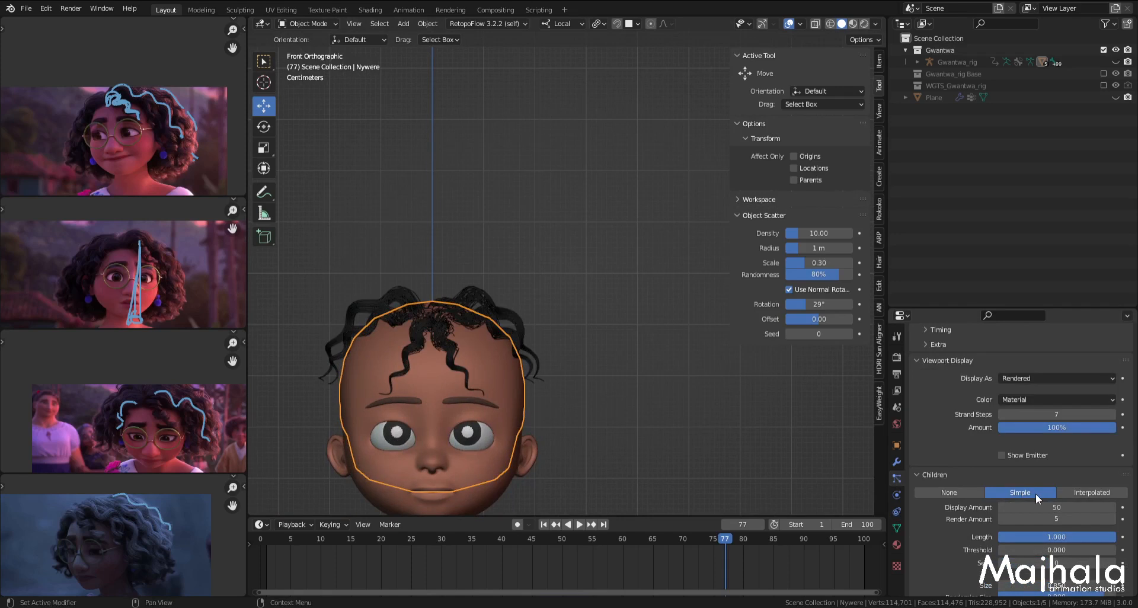
# Step: Examine the denser curls up close and review the children's Roughness and Kink settings
pyautogui.moveTo(573, 268); pyautogui.dragTo(578, 325, button='middle')
pyautogui.scroll(6, 485, 327)
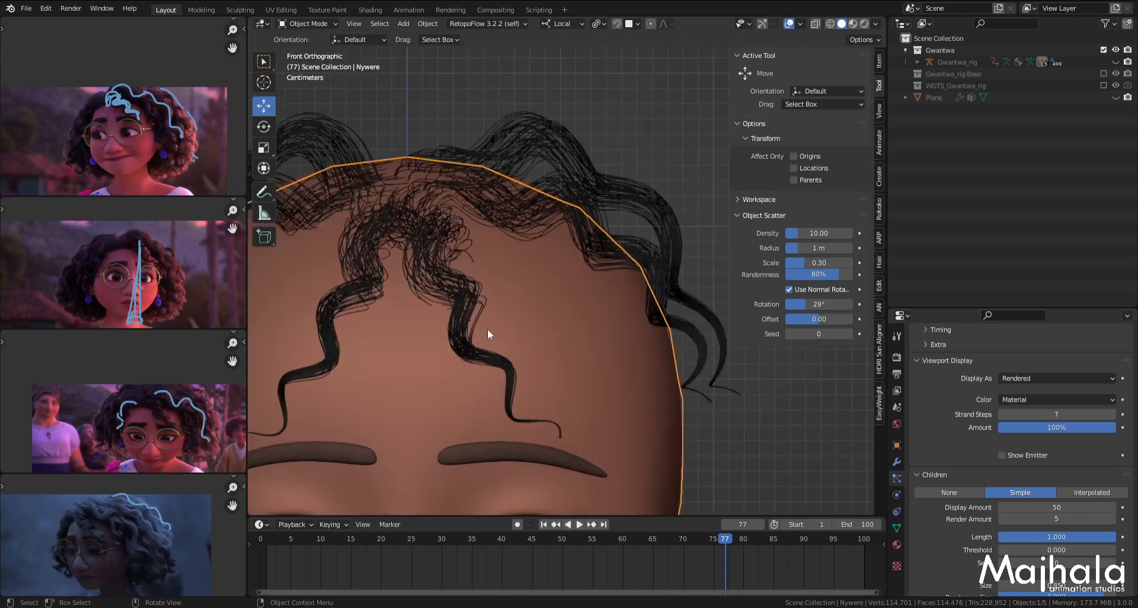
pyautogui.keyDown('shift'); pyautogui.moveTo(503, 349); pyautogui.dragTo(508, 345, button='middle'); pyautogui.keyUp('shift')
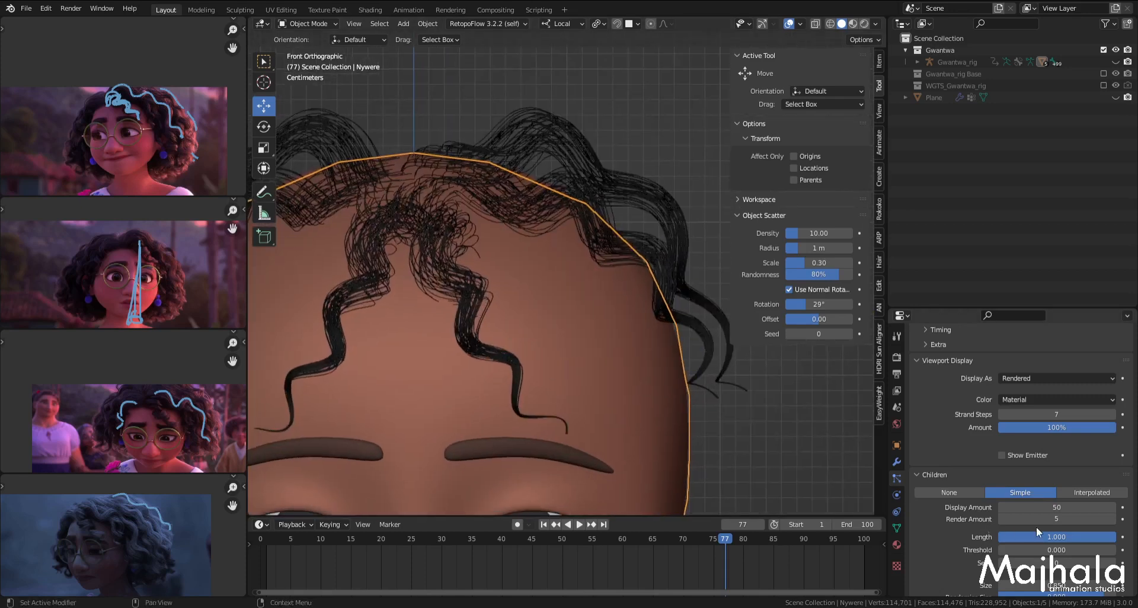
pyautogui.scroll(-15, 1036, 528)
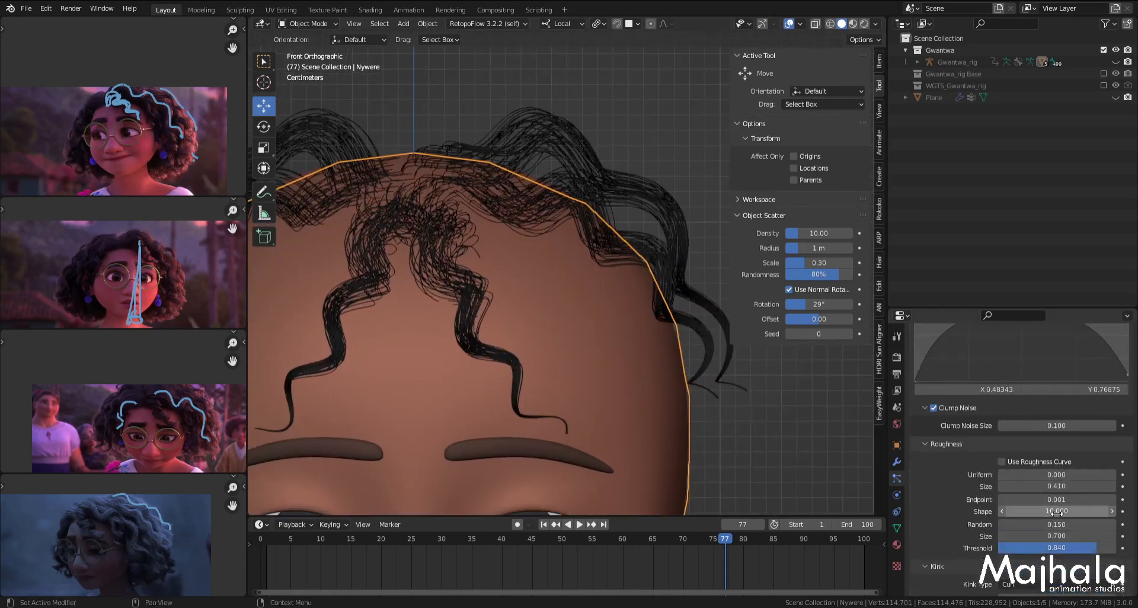
pyautogui.scroll(-2, 1057, 514)
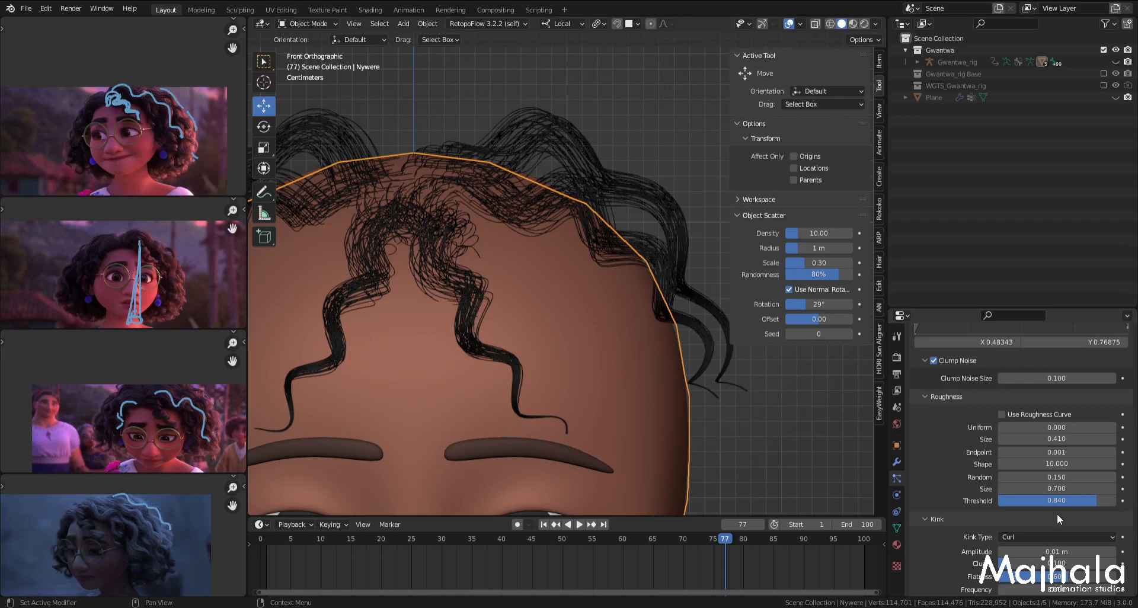
pyautogui.scroll(1, 1058, 514)
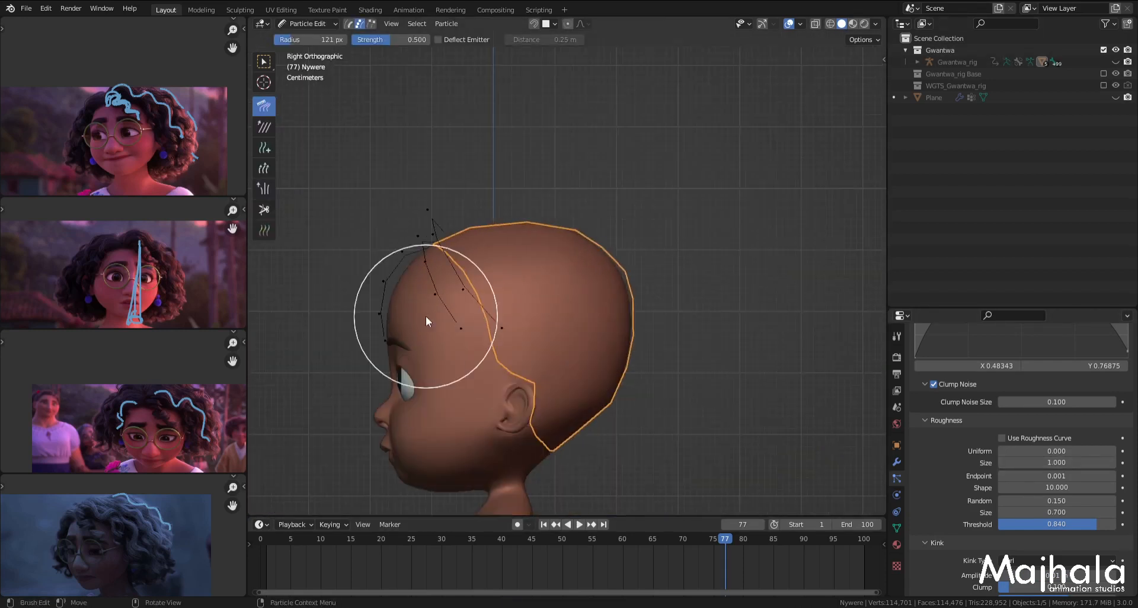
# Step: Add mirrored strands along the side hairline, then lengthen and comb them downward in Particle Edit mode
pyautogui.moveTo(425, 315)
pyautogui.mouseDown(button='middle')
pyautogui.moveTo(451, 290)
pyautogui.moveTo(437, 268)
pyautogui.moveTo(589, 287)
pyautogui.moveTo(443, 257)
pyautogui.mouseUp(button='middle')
pyautogui.scroll(-2, 443, 257)
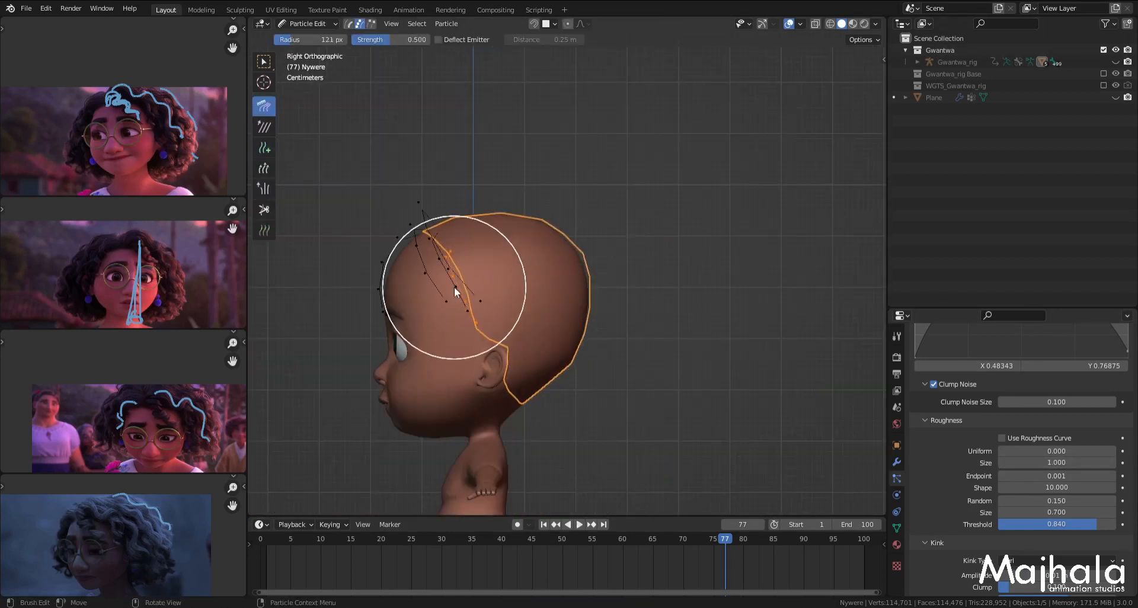
pyautogui.scroll(3, 454, 287)
pyautogui.keyDown('alt'); pyautogui.moveTo(479, 332); pyautogui.dragTo(716, 446, button='middle'); pyautogui.keyUp('alt')
pyautogui.scroll(3, 716, 446)
pyautogui.keyDown('alt'); pyautogui.moveTo(709, 375); pyautogui.dragTo(598, 308, button='middle'); pyautogui.keyUp('alt')
pyautogui.click(264, 148)
pyautogui.click(264, 106)
pyautogui.click(264, 147)
pyautogui.click(264, 168)
pyautogui.scroll(-5, 513, 305)
pyautogui.click(264, 147)
# Step: Continue adding, lengthening and combing mirrored strands around the ears and on top of the head
pyautogui.moveTo(533, 237); pyautogui.dragTo(387, 267, button='middle')
pyautogui.press('n')
pyautogui.click(264, 106)
pyautogui.click(264, 169)
pyautogui.click(264, 148)
pyautogui.click(264, 106)
pyautogui.keyDown('alt'); pyautogui.moveTo(507, 206); pyautogui.dragTo(426, 126, button='middle'); pyautogui.keyUp('alt')
pyautogui.click(264, 148)
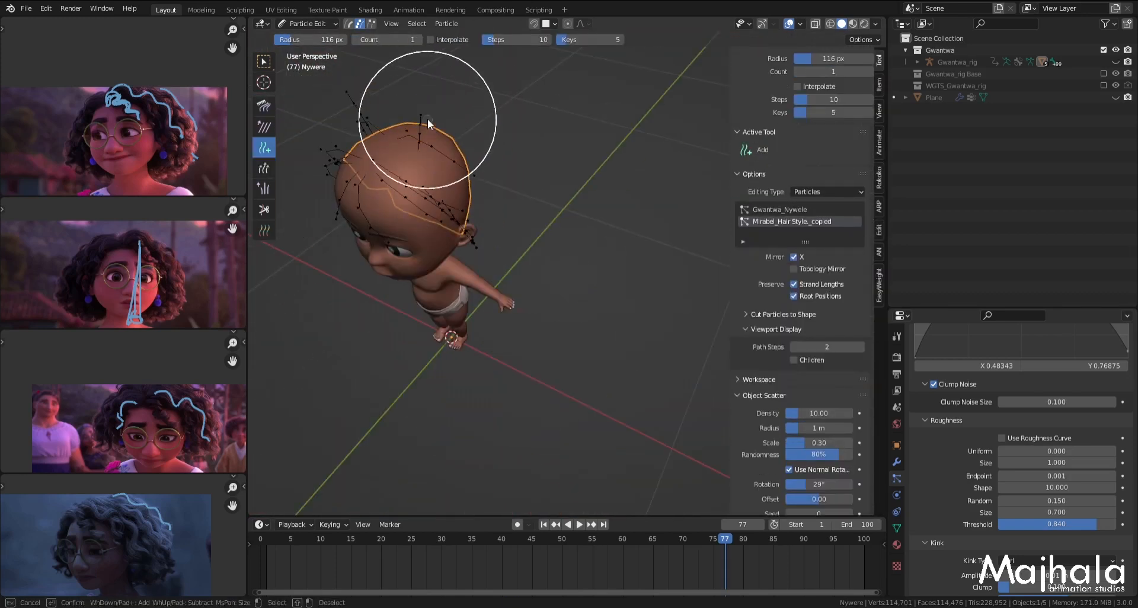
# Step: Comb and lengthen the new strands at the crown to follow the head, and save the file
pyautogui.click(263, 106)
pyautogui.scroll(5, 455, 183)
pyautogui.scroll(-5, 456, 183)
pyautogui.moveTo(455, 183); pyautogui.dragTo(463, 213, button='middle')
pyautogui.scroll(6, 653, 293)
pyautogui.scroll(-6, 464, 275)
pyautogui.keyDown('alt'); pyautogui.moveTo(464, 275); pyautogui.dragTo(534, 272, button='middle'); pyautogui.keyUp('alt')
pyautogui.click(263, 168)
pyautogui.hotkey('ctrl', 's')
# Step: Refine the strands on the side of the head with the Comb brush
pyautogui.click(264, 106)
pyautogui.keyDown('alt'); pyautogui.moveTo(652, 278); pyautogui.dragTo(599, 283, button='middle'); pyautogui.keyUp('alt')
pyautogui.scroll(5, 598, 282)
pyautogui.scroll(-5, 598, 282)
pyautogui.keyDown('alt'); pyautogui.moveTo(475, 281); pyautogui.dragTo(415, 231, button='middle'); pyautogui.keyUp('alt')
pyautogui.scroll(4, 547, 230)
# Step: Add a strand on the upper head behind the hairline, lengthen it and comb it down the side
pyautogui.click(263, 148)
pyautogui.click(450, 172)
pyautogui.keyDown('alt'); pyautogui.moveTo(450, 172); pyautogui.dragTo(460, 96, button='middle'); pyautogui.keyUp('alt')
pyautogui.click(263, 106)
pyautogui.keyDown('alt'); pyautogui.moveTo(521, 196); pyautogui.dragTo(464, 285, button='middle'); pyautogui.keyUp('alt')
pyautogui.scroll(3, 465, 198)
pyautogui.scroll(-4, 599, 282)
pyautogui.click(264, 168)
pyautogui.click(264, 106)
pyautogui.scroll(5, 464, 285)
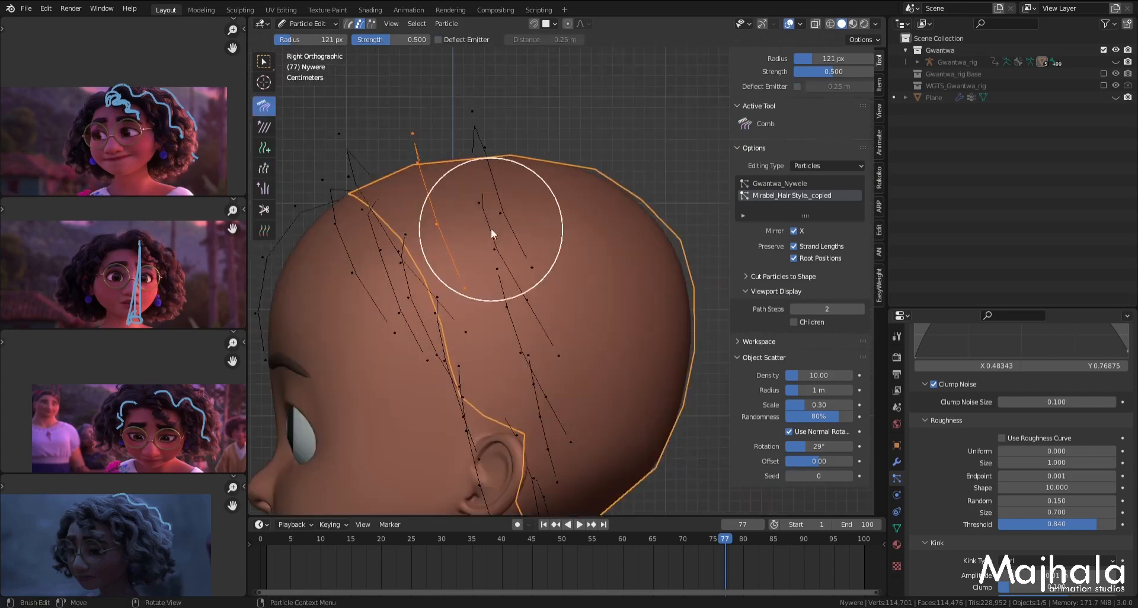
# Step: Add another strand to the upper side row, lengthen and comb it downward, and save the file
pyautogui.click(264, 148)
pyautogui.press('c')
pyautogui.keyDown('alt'); pyautogui.moveTo(440, 179); pyautogui.dragTo(481, 241, button='middle'); pyautogui.keyUp('alt')
pyautogui.click(264, 168)
pyautogui.click(264, 106)
pyautogui.keyDown('alt'); pyautogui.moveTo(582, 261); pyautogui.dragTo(464, 264, button='middle'); pyautogui.keyUp('alt')
pyautogui.hotkey('ctrl', 's')
# Step: Add a strand on the side of the head above the ear and comb it into place
pyautogui.click(264, 148)
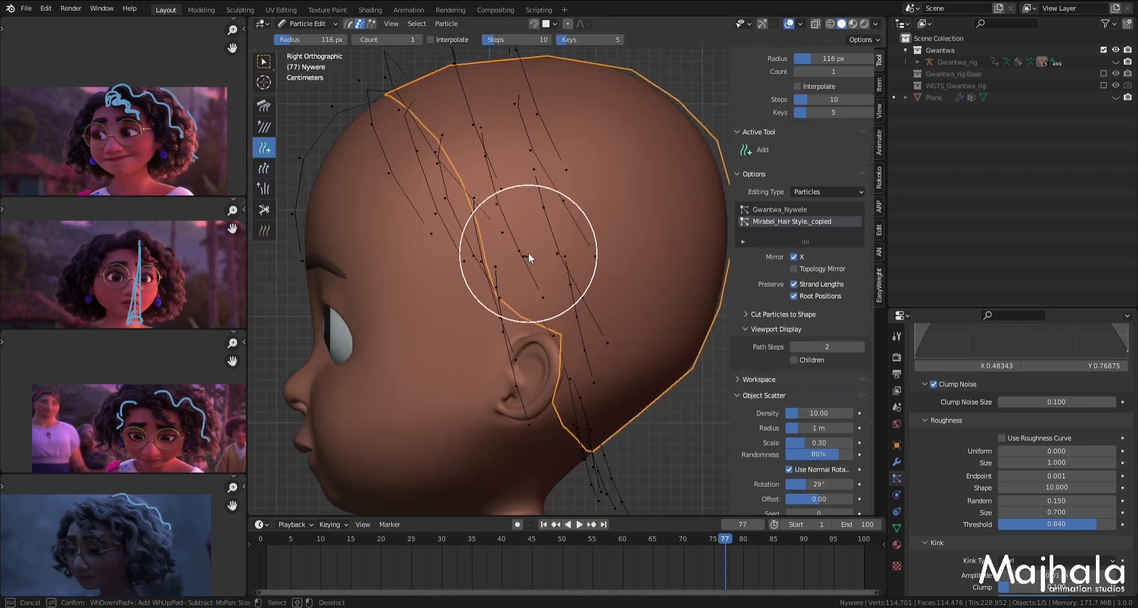
pyautogui.click(528, 261)
pyautogui.click(264, 106)
pyautogui.keyDown('alt'); pyautogui.moveTo(359, 202); pyautogui.dragTo(486, 308, button='middle'); pyautogui.keyUp('alt')
# Step: Fill another gap on the scalp with an added strand, comb it to match its neighbours, and save the file
pyautogui.click(264, 148)
pyautogui.click(458, 231)
pyautogui.scroll(-4, 465, 147)
pyautogui.keyDown('alt'); pyautogui.moveTo(458, 231); pyautogui.dragTo(666, 328, button='middle'); pyautogui.keyUp('alt')
pyautogui.click(263, 106)
pyautogui.hotkey('ctrl', 's')
# Step: Add a strand in the bare area at the back of the head and comb it downward
pyautogui.click(264, 147)
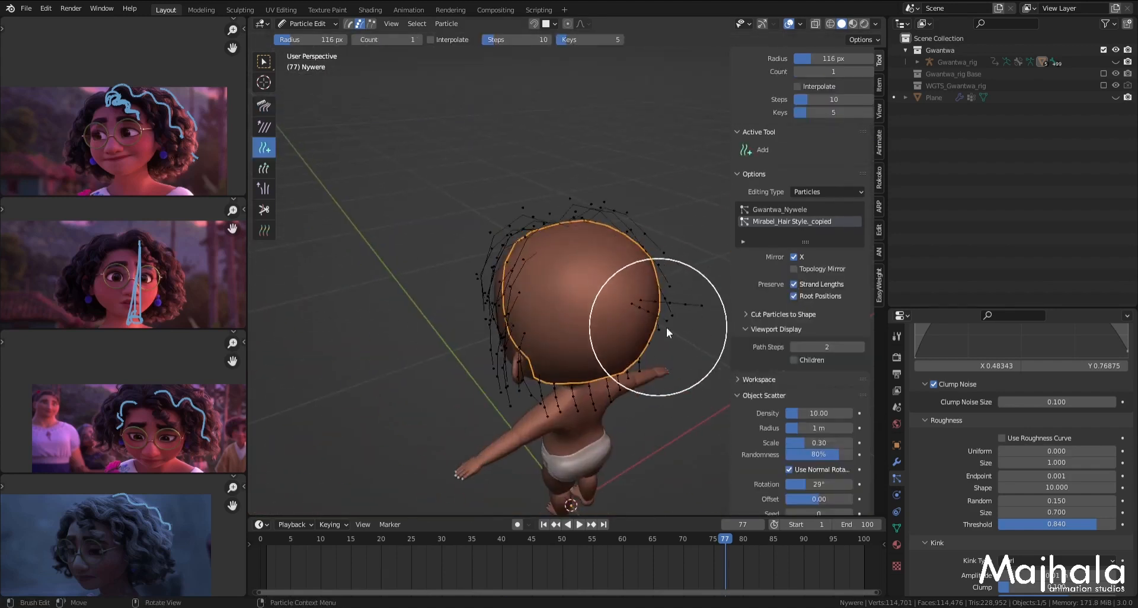
pyautogui.click(572, 297)
pyautogui.keyDown('alt'); pyautogui.moveTo(572, 297); pyautogui.dragTo(569, 379, button='middle'); pyautogui.keyUp('alt')
pyautogui.click(266, 107)
pyautogui.moveTo(510, 308); pyautogui.dragTo(485, 415, button='middle')
# Step: Place a further strand on the back of the head and shape it with the Comb brush
pyautogui.click(264, 147)
pyautogui.keyDown('alt'); pyautogui.moveTo(462, 285); pyautogui.dragTo(454, 358, button='middle'); pyautogui.keyUp('alt')
pyautogui.click(455, 357)
pyautogui.click(264, 106)
pyautogui.scroll(-4, 547, 375)
pyautogui.scroll(3, 482, 388)
pyautogui.moveTo(546, 375); pyautogui.dragTo(633, 378, button='middle')
# Step: Add a mirrored strand at the middle of the crown and comb it sideways across the top of the head
pyautogui.click(264, 148)
pyautogui.click(264, 106)
pyautogui.scroll(-5, 559, 348)
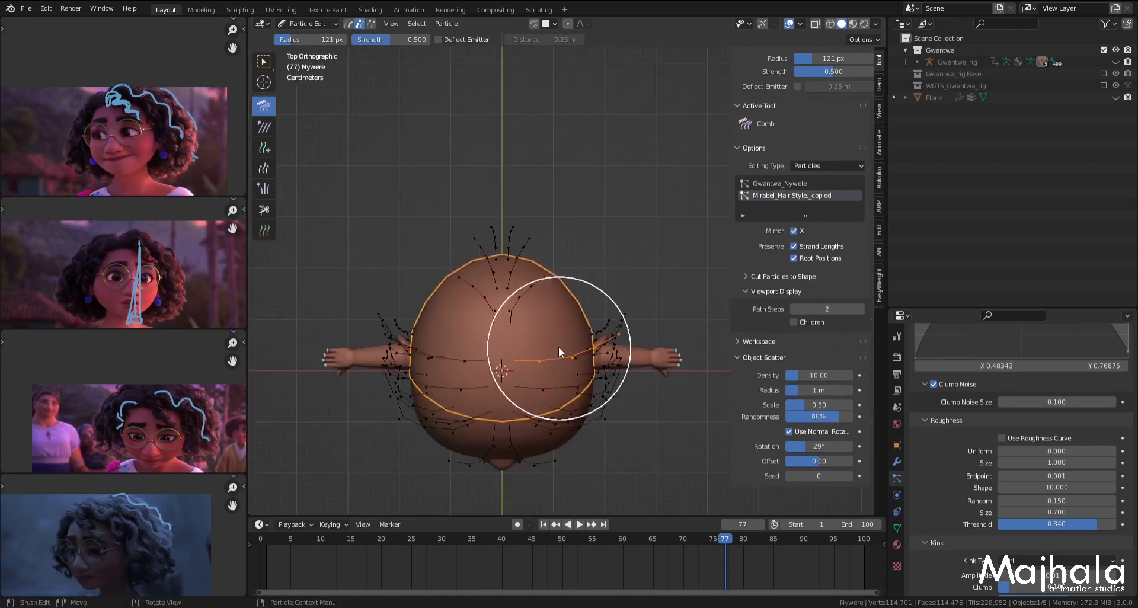
# Step: Add and select another mirrored strand on the top of the head, and comb it down along the side
pyautogui.click(264, 147)
pyautogui.click(456, 335)
pyautogui.press('c')
pyautogui.click(455, 333)
pyautogui.press('Escape')
pyautogui.click(264, 106)
pyautogui.keyDown('alt'); pyautogui.moveTo(504, 409); pyautogui.dragTo(504, 352, button='middle'); pyautogui.keyUp('alt')
pyautogui.scroll(-2, 481, 298)
pyautogui.keyDown('alt'); pyautogui.moveTo(480, 297); pyautogui.dragTo(436, 291, button='middle'); pyautogui.keyUp('alt')
pyautogui.scroll(7, 477, 211)
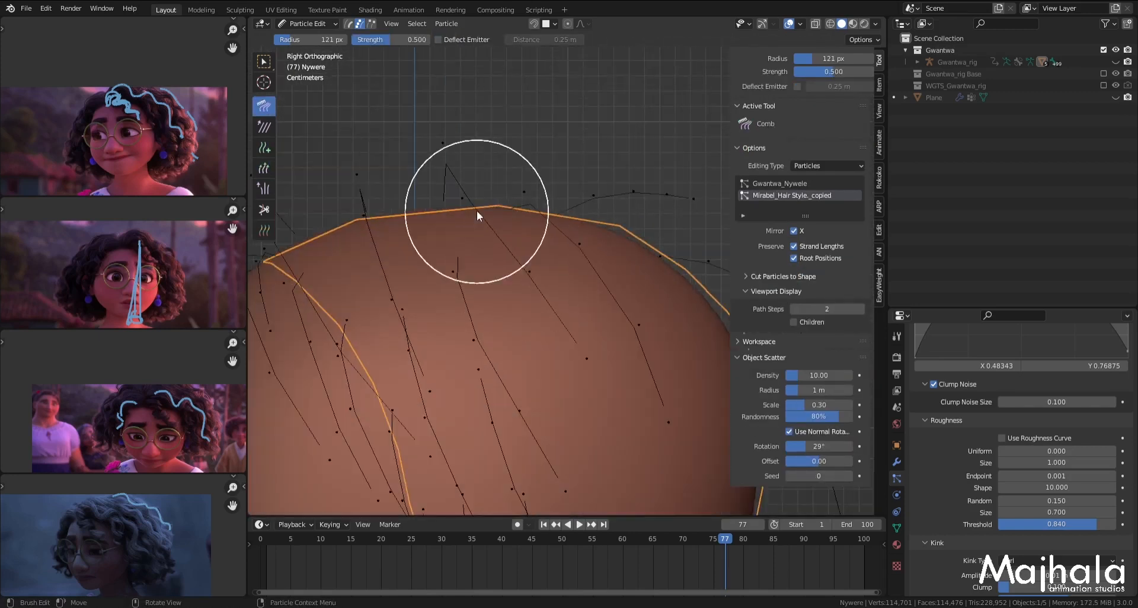
# Step: Comb the strands along the upper side of the head and adjust their length with the Length brush
pyautogui.scroll(-3, 476, 211)
pyautogui.keyDown('alt'); pyautogui.moveTo(583, 288); pyautogui.dragTo(646, 291, button='middle'); pyautogui.keyUp('alt')
pyautogui.moveTo(492, 314); pyautogui.dragTo(521, 254)
pyautogui.click(264, 168)
pyautogui.keyDown('alt'); pyautogui.moveTo(593, 379); pyautogui.dragTo(560, 373, button='middle'); pyautogui.keyUp('alt')
pyautogui.click(264, 106)
# Step: Adjust the strand length again and continue combing the hair around the head
pyautogui.scroll(-6, 591, 356)
pyautogui.scroll(6, 592, 357)
pyautogui.click(266, 169)
pyautogui.click(264, 106)
pyautogui.scroll(-6, 557, 356)
pyautogui.scroll(4, 561, 374)
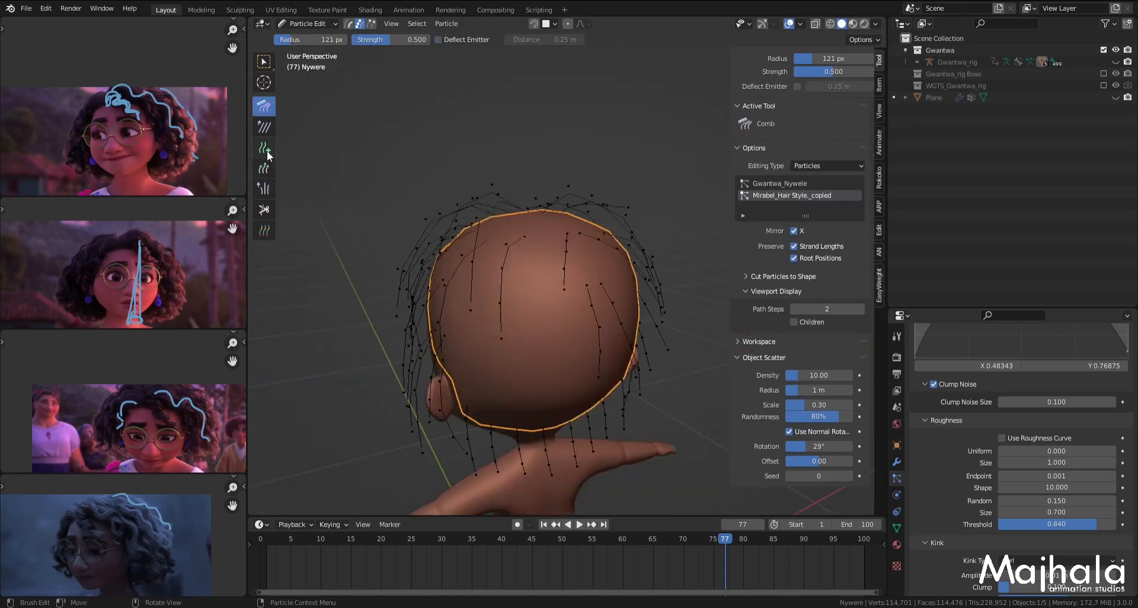
# Step: Add a mirrored strand in the bare area at the back of the head and comb it into place
pyautogui.click(267, 150)
pyautogui.click(486, 270)
pyautogui.click(265, 108)
pyautogui.scroll(-4, 592, 282)
pyautogui.moveTo(534, 279); pyautogui.dragTo(613, 270, button='middle')
pyautogui.moveTo(612, 270); pyautogui.dragTo(569, 296)
# Step: Add another mirrored strand at the upper back of the head and switch to combing it
pyautogui.scroll(4, 569, 290)
pyautogui.moveTo(587, 285); pyautogui.dragTo(642, 329, button='middle')
pyautogui.scroll(-5, 592, 297)
pyautogui.press('a')
pyautogui.click(265, 148)
pyautogui.click(627, 217)
pyautogui.moveTo(564, 279); pyautogui.dragTo(602, 247, button='middle')
pyautogui.click(264, 107)
# Step: Fill a neighbouring gap at the back of the scalp with a strand and comb it
pyautogui.click(265, 148)
pyautogui.moveTo(533, 249); pyautogui.dragTo(450, 234, button='middle')
pyautogui.click(264, 107)
pyautogui.moveTo(474, 285); pyautogui.dragTo(616, 332, button='middle')
# Step: Add a mirrored strand near the middle of the back of the head and comb it downward
pyautogui.click(264, 148)
pyautogui.moveTo(533, 285); pyautogui.dragTo(542, 184, button='middle')
pyautogui.click(603, 261)
pyautogui.click(264, 107)
pyautogui.moveTo(474, 249); pyautogui.dragTo(533, 225, button='middle')
pyautogui.keyDown('alt'); pyautogui.moveTo(427, 237); pyautogui.dragTo(471, 246, button='middle'); pyautogui.keyUp('alt')
pyautogui.scroll(2, 504, 237)
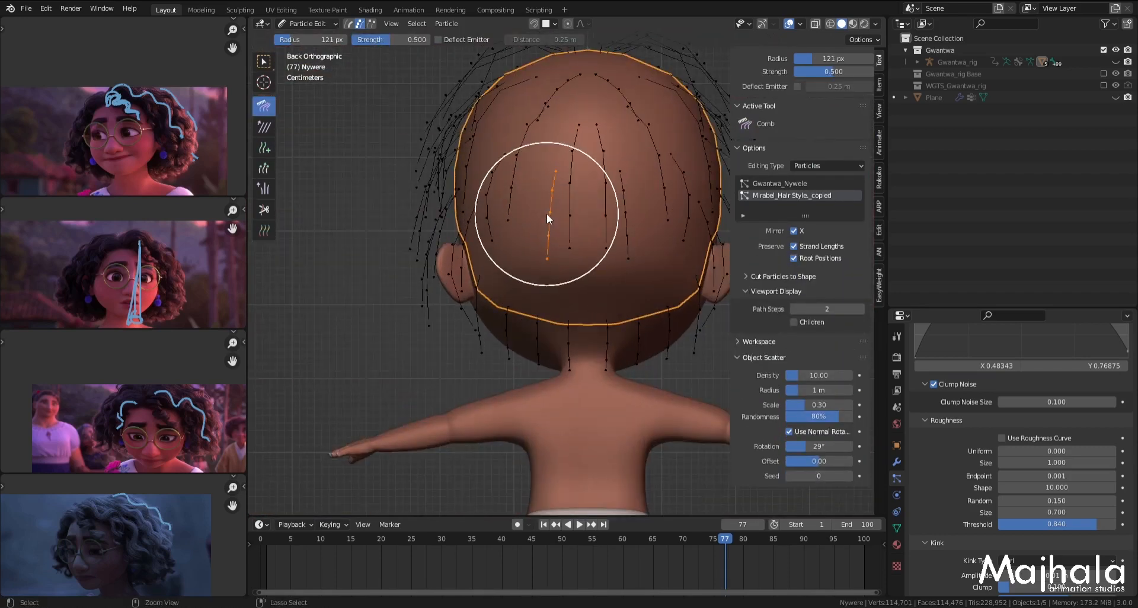
# Step: Add a further mirrored strand toward the side of the head, select it and comb it
pyautogui.moveTo(546, 213); pyautogui.dragTo(581, 237, button='middle')
pyautogui.click(265, 148)
pyautogui.click(440, 220)
pyautogui.press('c')
pyautogui.click(264, 107)
pyautogui.moveTo(510, 296); pyautogui.dragTo(612, 343, button='middle')
# Step: Add and comb several more mirrored strands in the remaining scalp gaps, checking the head from different angles
pyautogui.click(264, 149)
pyautogui.moveTo(463, 249); pyautogui.dragTo(511, 261, button='middle')
pyautogui.click(264, 107)
pyautogui.keyDown('alt'); pyautogui.moveTo(546, 296); pyautogui.dragTo(592, 319, button='middle'); pyautogui.keyUp('alt')
pyautogui.click(264, 148)
pyautogui.moveTo(510, 249); pyautogui.dragTo(503, 380, button='middle')
pyautogui.click(265, 107)
pyautogui.click(265, 149)
pyautogui.click(265, 107)
# Step: Place another mirrored strand in a remaining gap and comb it along the surrounding hair
pyautogui.click(265, 148)
pyautogui.click(415, 284)
pyautogui.click(264, 106)
pyautogui.keyDown('alt'); pyautogui.moveTo(509, 332); pyautogui.dragTo(509, 284, button='middle'); pyautogui.keyUp('alt')
# Step: Add a mirrored strand at the front of the hairline and comb it outward over the forehead
pyautogui.click(265, 149)
pyautogui.click(504, 302)
pyautogui.click(264, 106)
pyautogui.keyDown('alt'); pyautogui.moveTo(510, 303); pyautogui.dragTo(635, 305, button='middle'); pyautogui.keyUp('alt')
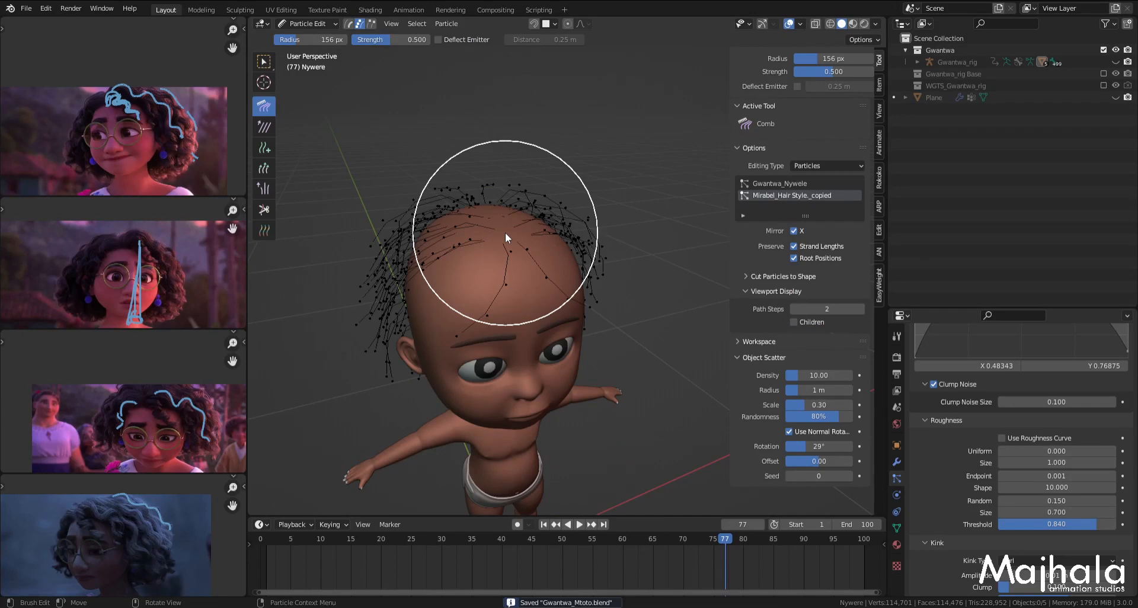
# Step: Compare the front hairline with the enlarged front-facing Mirabel reference image and save the file
pyautogui.press('KP_1')
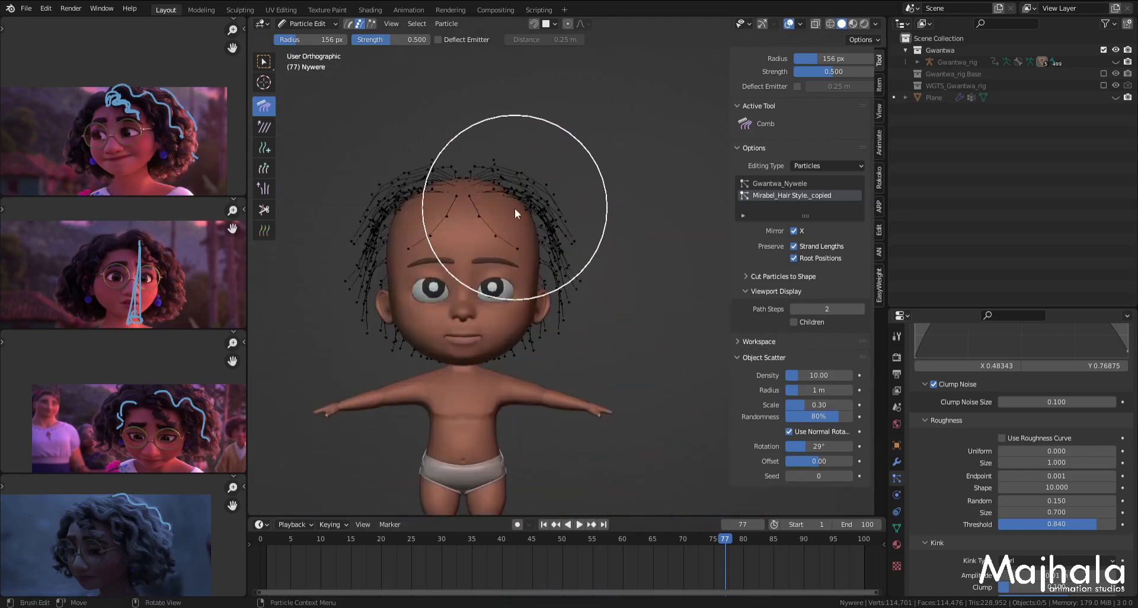
pyautogui.moveTo(515, 208)
pyautogui.mouseDown(button='middle')
pyautogui.moveTo(506, 285)
pyautogui.moveTo(478, 257)
pyautogui.moveTo(478, 209)
pyautogui.moveTo(472, 260)
pyautogui.moveTo(499, 324)
pyautogui.moveTo(571, 287)
pyautogui.moveTo(552, 312)
pyautogui.mouseUp(button='middle')
pyautogui.scroll(1, 536, 324)
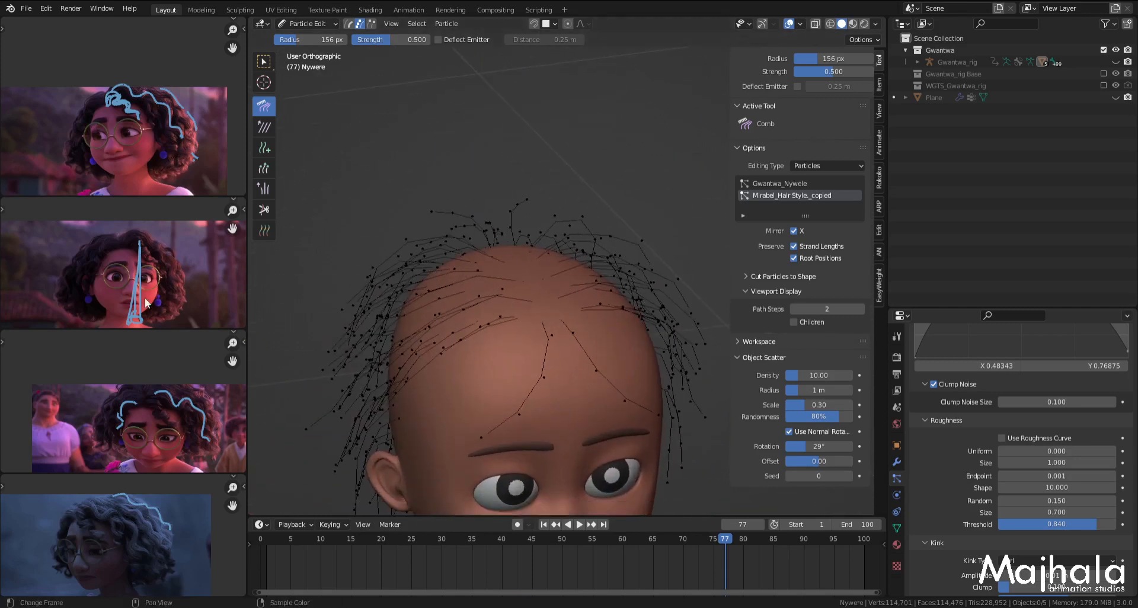
pyautogui.scroll(4, 145, 297)
pyautogui.moveTo(567, 326)
pyautogui.mouseDown(button='middle')
pyautogui.moveTo(560, 278)
pyautogui.moveTo(522, 293)
pyautogui.moveTo(523, 305)
pyautogui.moveTo(522, 289)
pyautogui.mouseUp(button='middle')
pyautogui.press('KP_1')
pyautogui.scroll(-2, 522, 289)
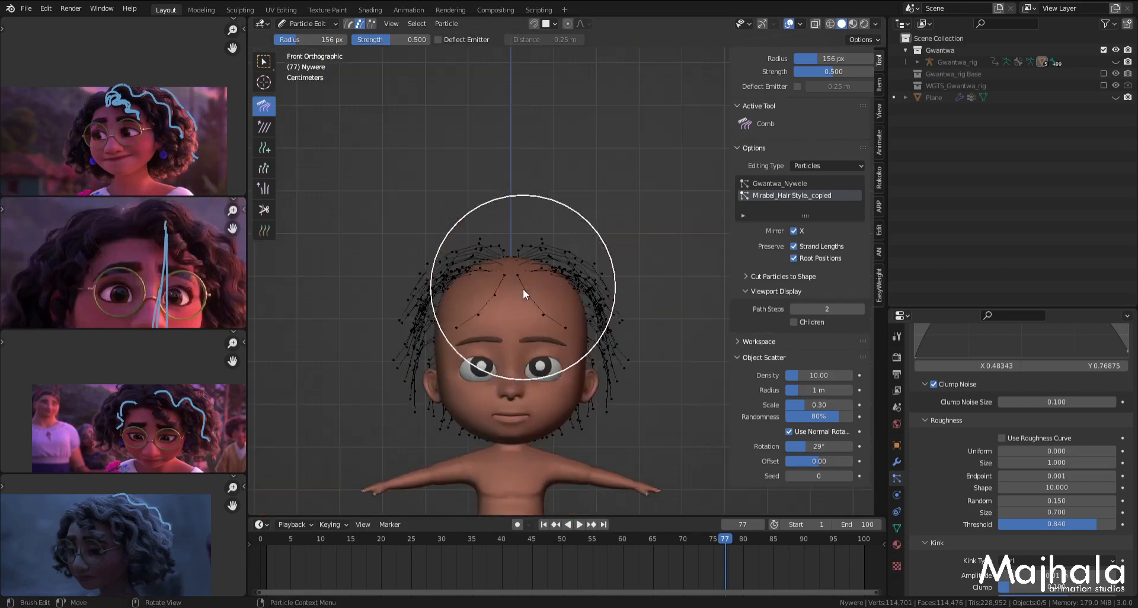
pyautogui.hotkey('ctrl', 's')
pyautogui.scroll(1, 516, 249)
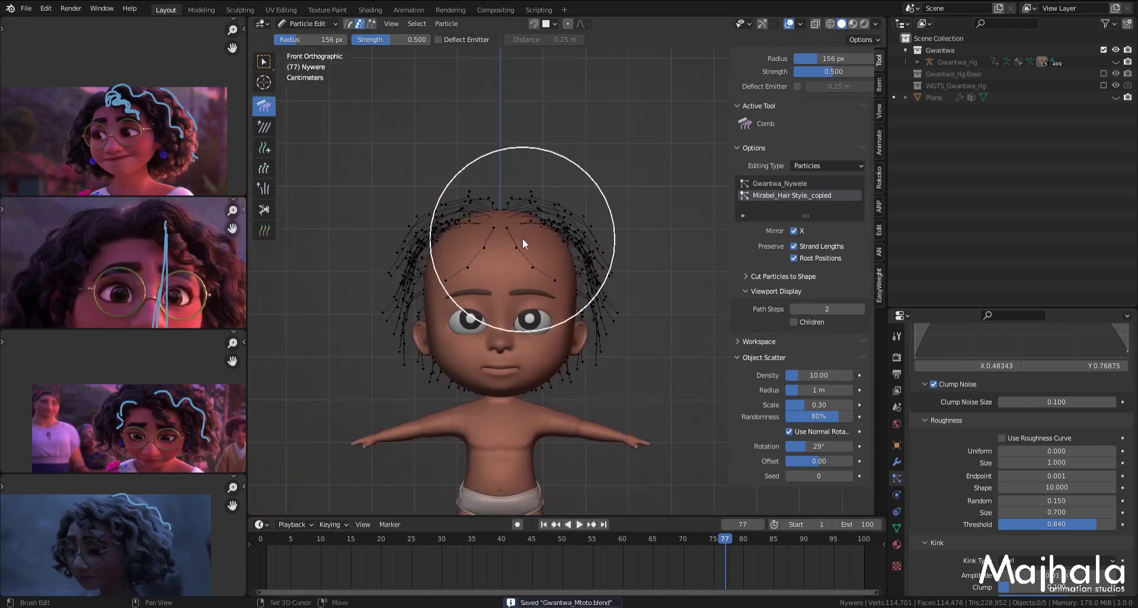
# Step: Turn off X mirroring and select the whole forehead strand on the character's right side
pyautogui.scroll(2, 534, 240)
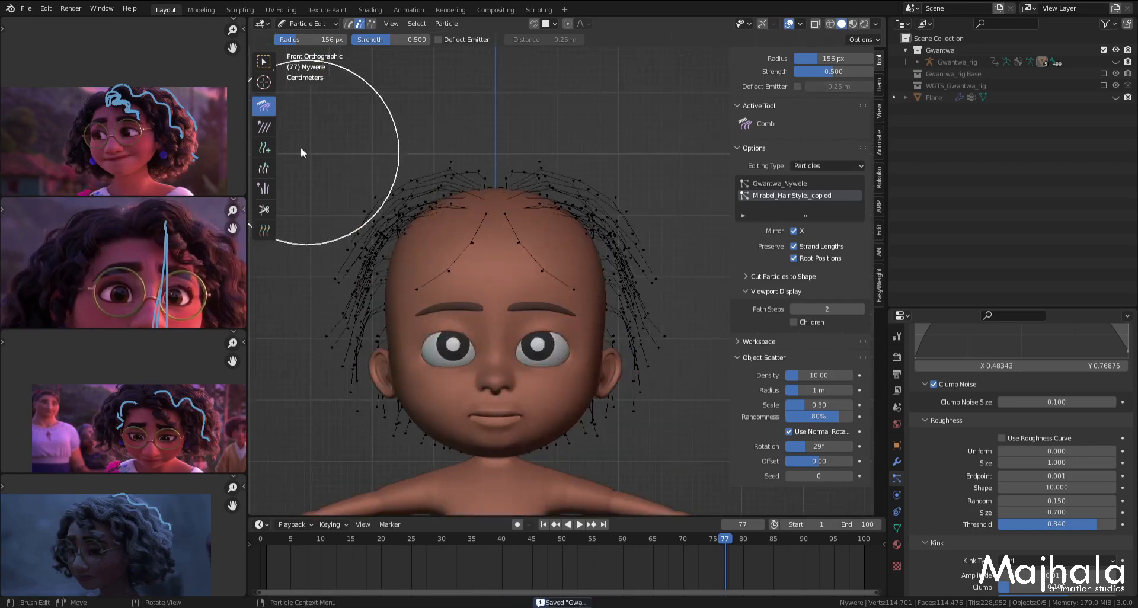
pyautogui.click(263, 150)
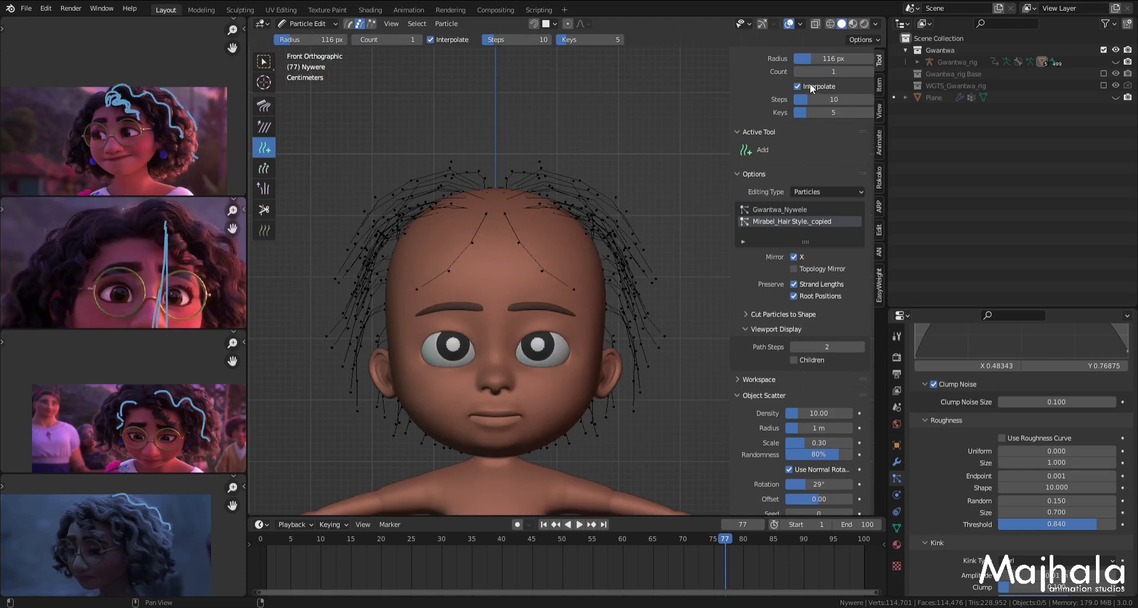
pyautogui.click(793, 257)
pyautogui.scroll(2, 462, 258)
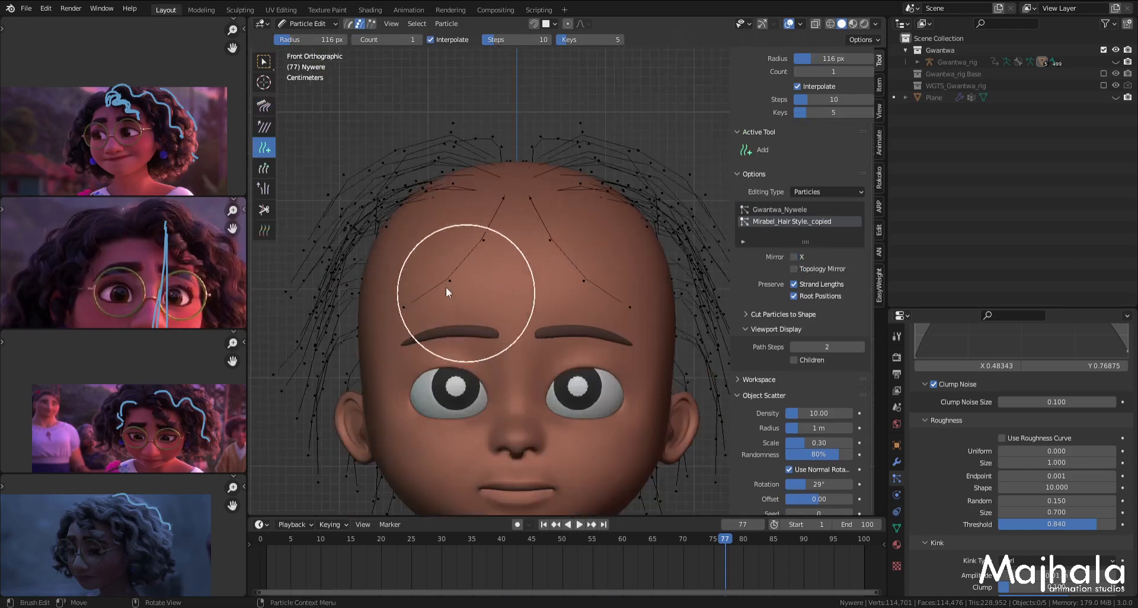
pyautogui.click(263, 106)
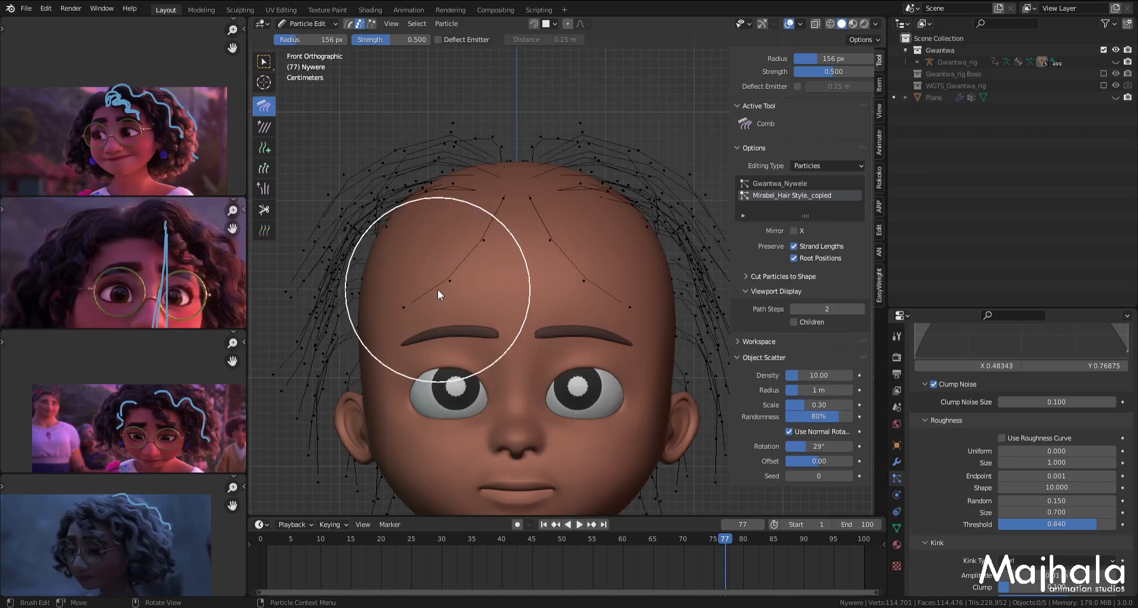
pyautogui.keyDown('ctrl'); pyautogui.click(414, 301); pyautogui.keyUp('ctrl')
pyautogui.hotkey('ctrl', 'l')
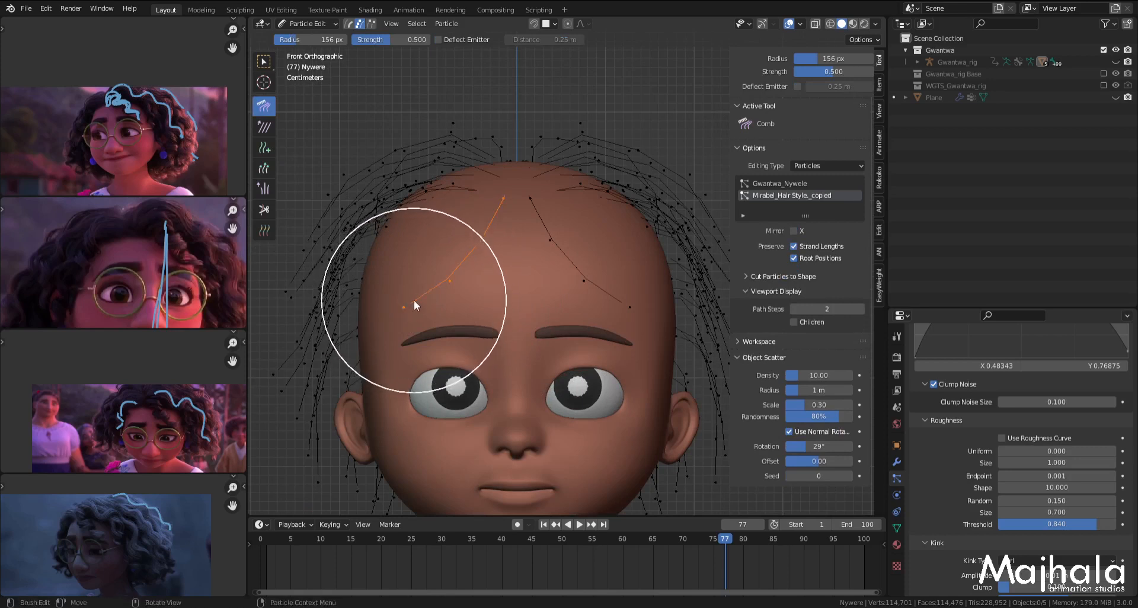
# Step: Comb the selected forehead strand up and sideways toward the character's right temple, following the reference parting
pyautogui.moveTo(129, 235); pyautogui.dragTo(133, 265, button='middle')
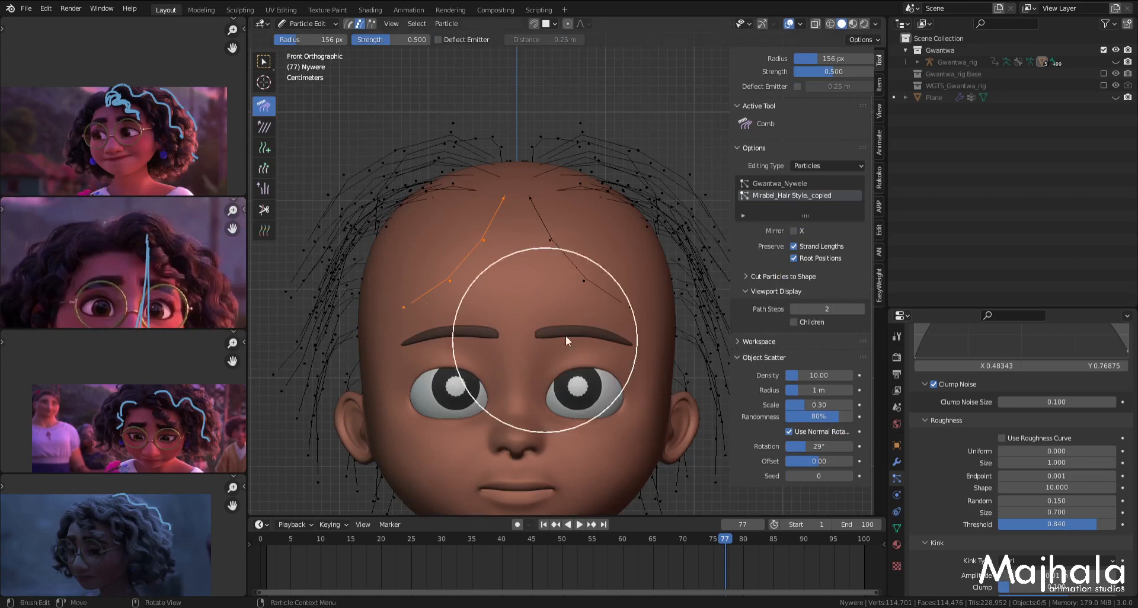
pyautogui.moveTo(528, 315)
pyautogui.mouseDown()
pyautogui.moveTo(457, 257)
pyautogui.moveTo(427, 268)
pyautogui.mouseUp()
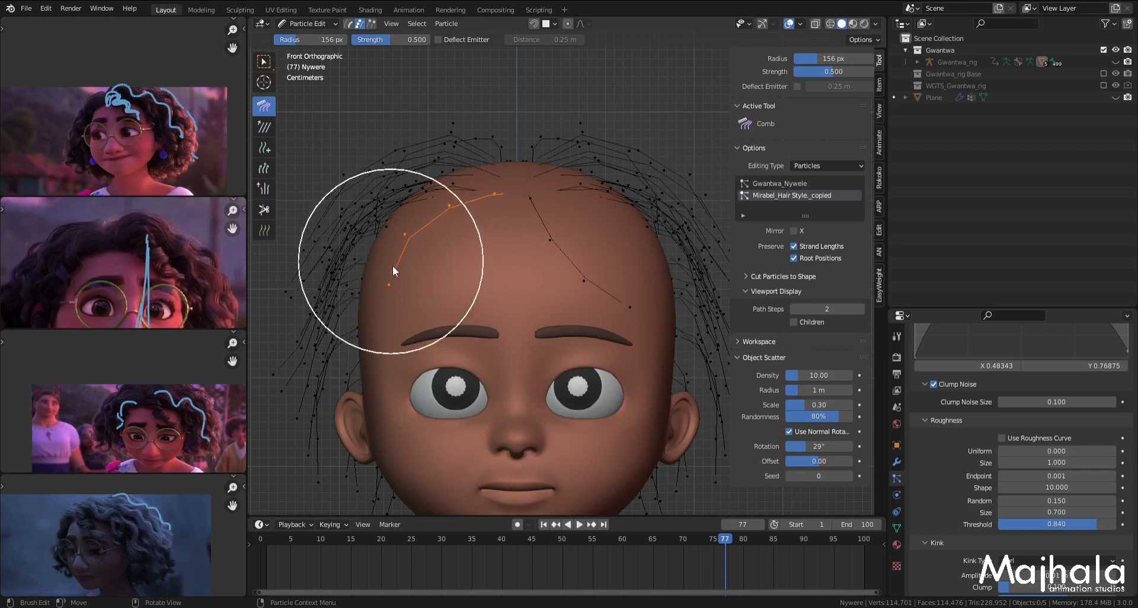
pyautogui.scroll(-2, 396, 248)
pyautogui.scroll(-3, 385, 270)
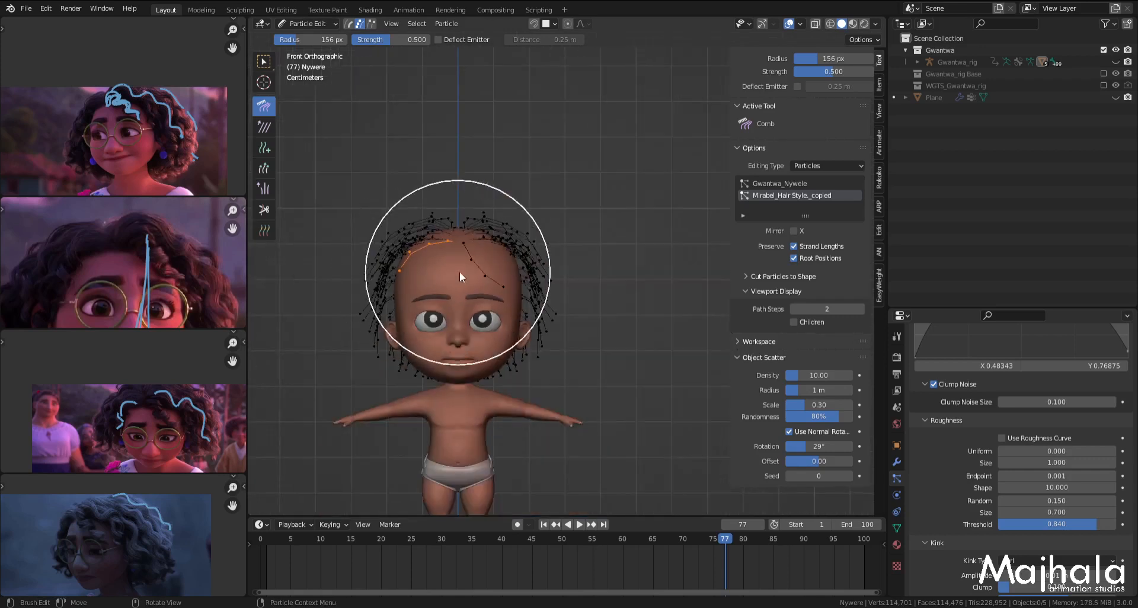
# Step: Comb the selected forehead strand outward and back around the front of the head in top view
pyautogui.scroll(4, 446, 273)
pyautogui.moveTo(406, 222); pyautogui.dragTo(496, 332, button='middle')
pyautogui.press('KP_7')
pyautogui.scroll(2, 468, 352)
pyautogui.moveTo(438, 381)
pyautogui.mouseDown()
pyautogui.moveTo(408, 372)
pyautogui.moveTo(361, 325)
pyautogui.moveTo(390, 318)
pyautogui.mouseUp()
pyautogui.scroll(4, 404, 361)
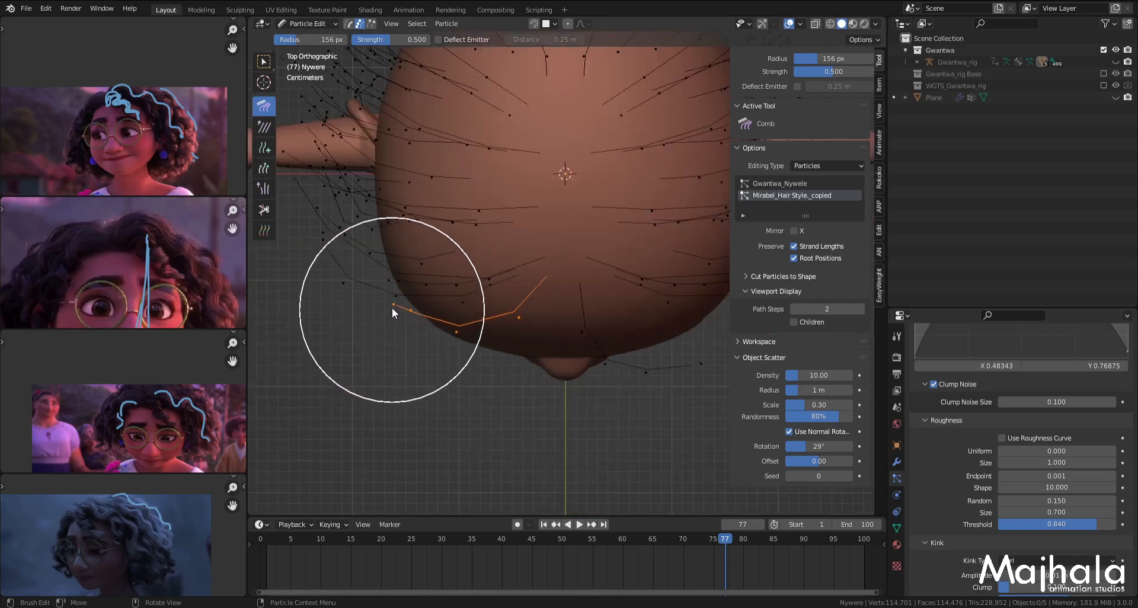
pyautogui.scroll(-4, 392, 308)
pyautogui.moveTo(461, 337); pyautogui.dragTo(522, 297, button='middle')
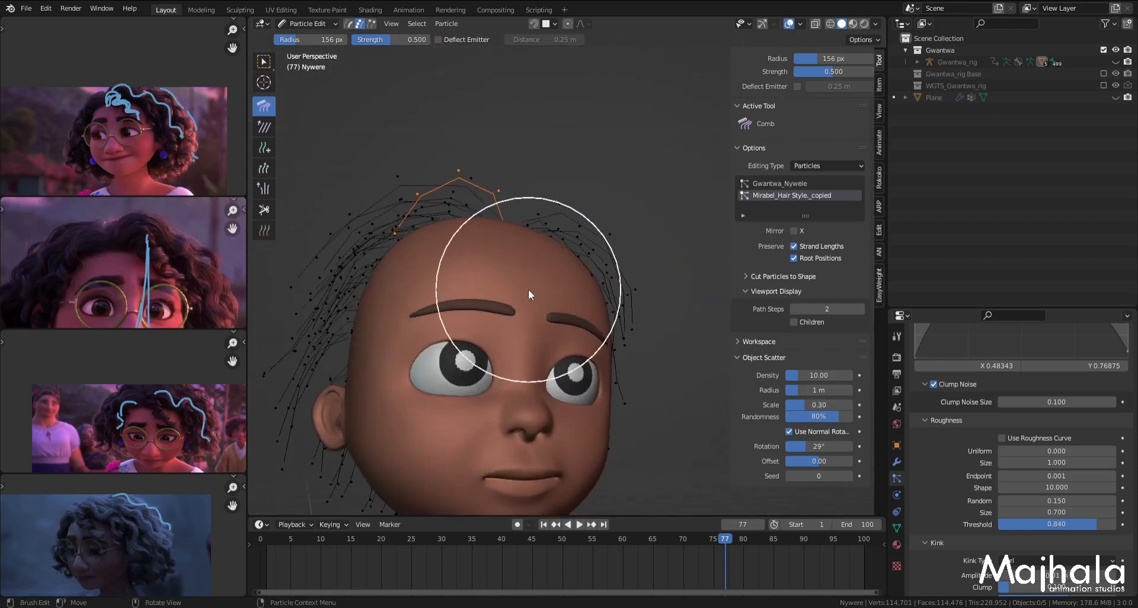
# Step: Inspect the combed forehead strand against the surrounding hair from the front and from above
pyautogui.scroll(-4, 523, 297)
pyautogui.scroll(5, 521, 279)
pyautogui.scroll(-3, 546, 318)
pyautogui.moveTo(557, 297); pyautogui.dragTo(487, 331, button='middle')
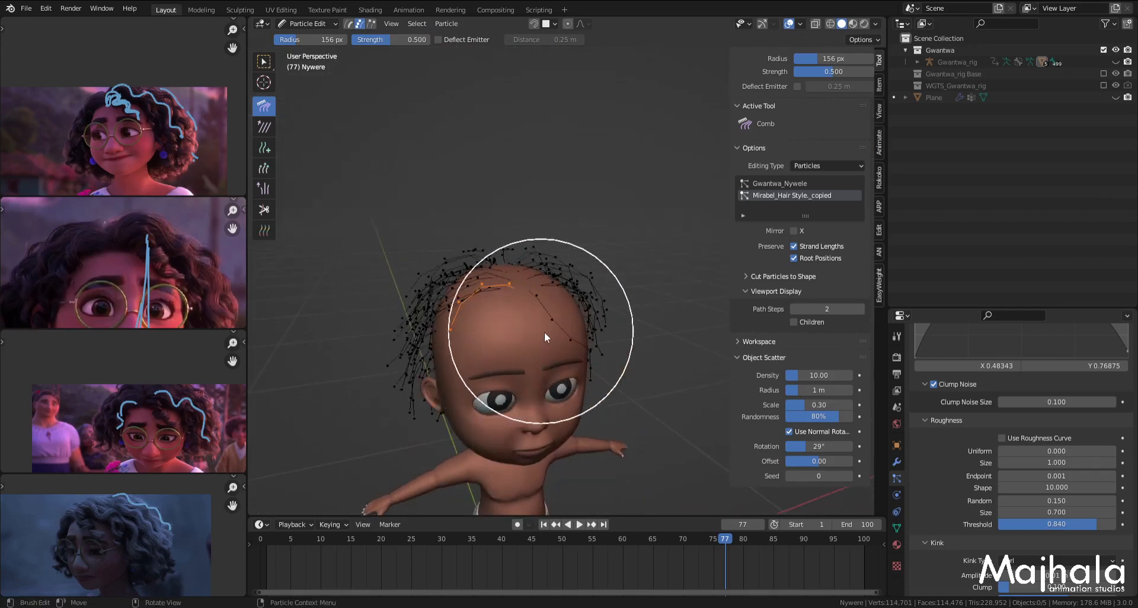
pyautogui.press('KP_1')
pyautogui.press('KP_7')
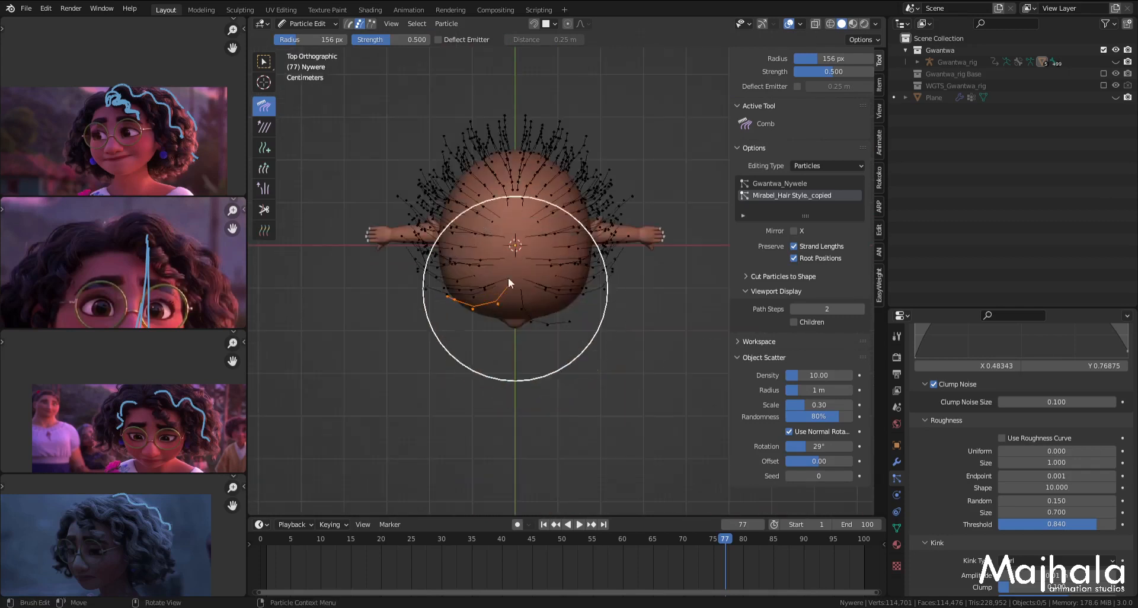
pyautogui.scroll(4, 533, 271)
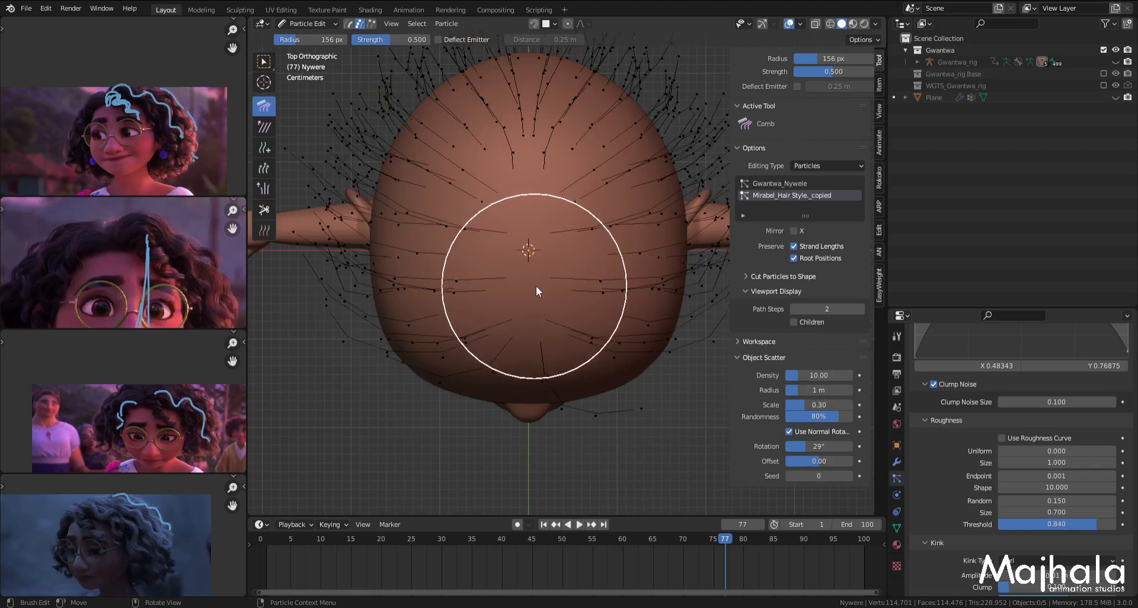
pyautogui.press('z')
pyautogui.click(456, 283)
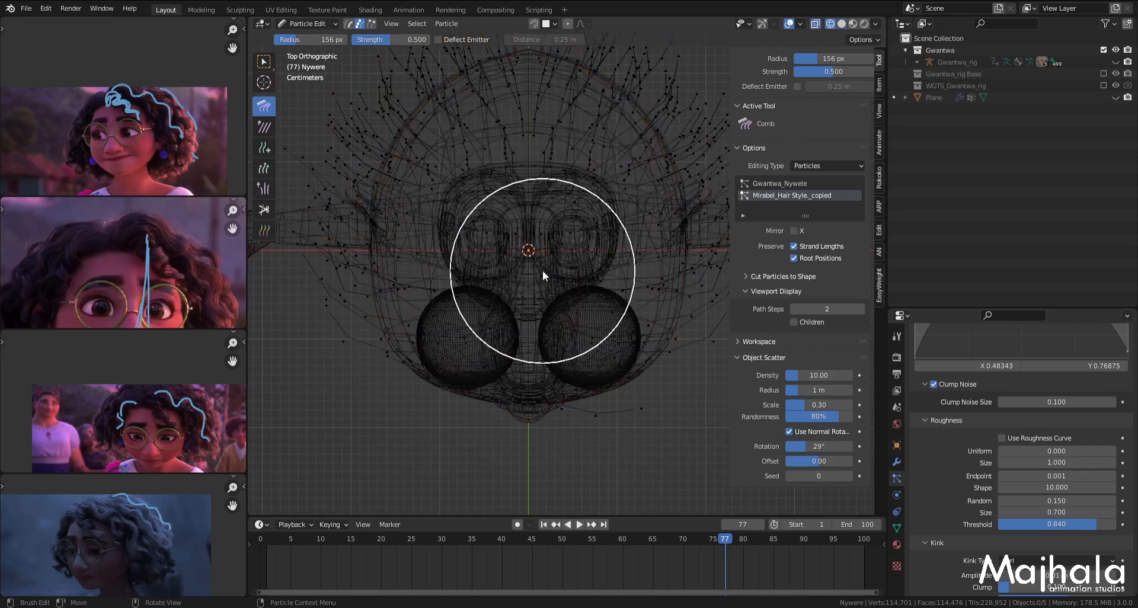
pyautogui.press('a')
pyautogui.scroll(-5, 544, 274)
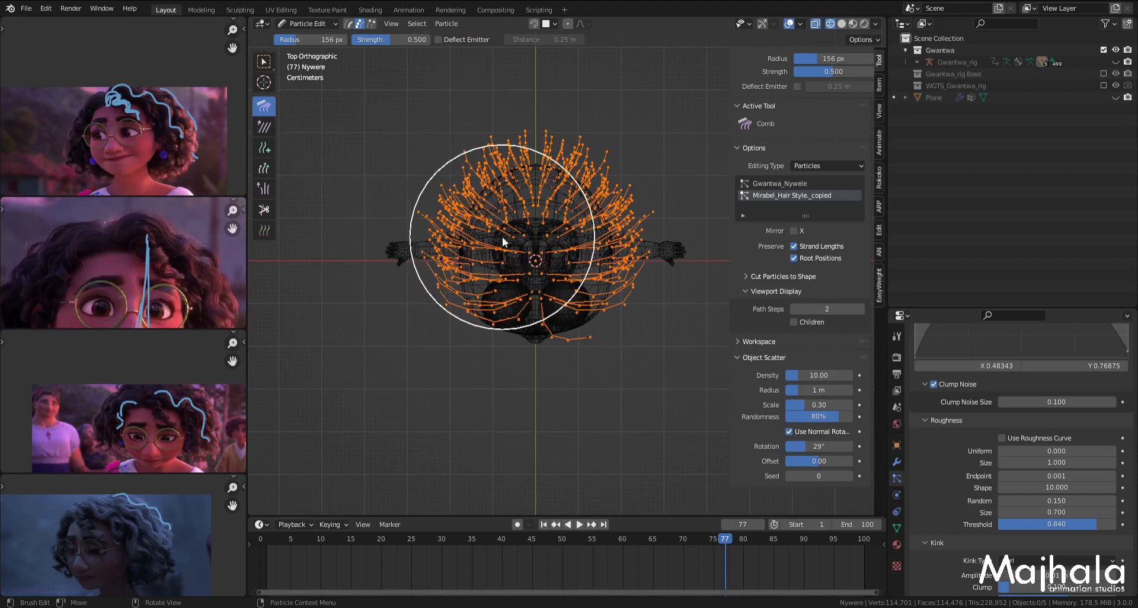
pyautogui.scroll(2, 508, 243)
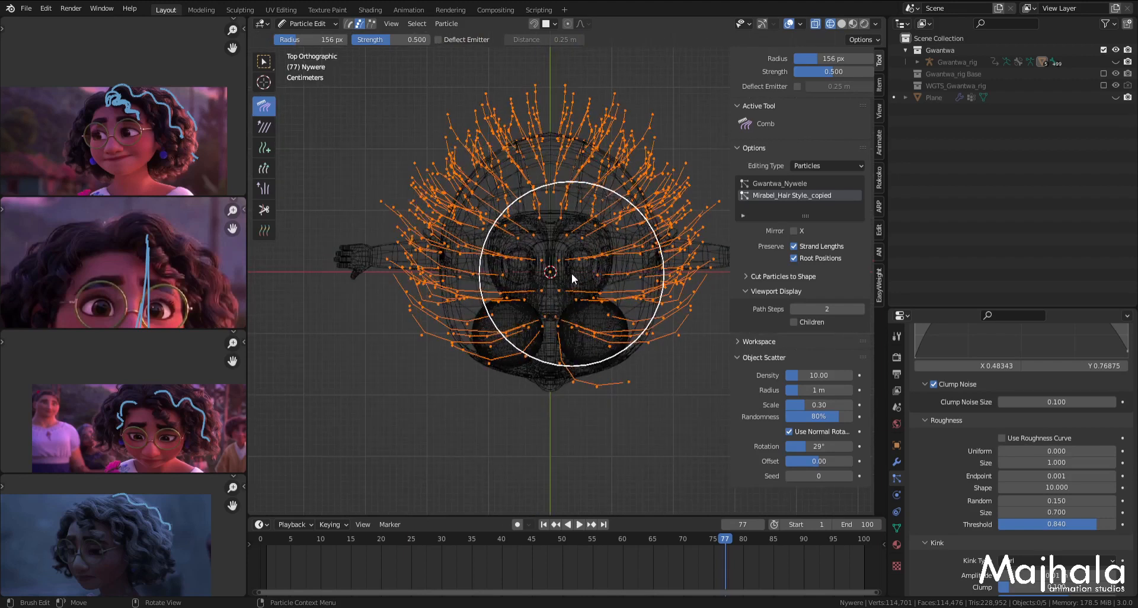
pyautogui.hotkey('alt', 'a')
pyautogui.press('z')
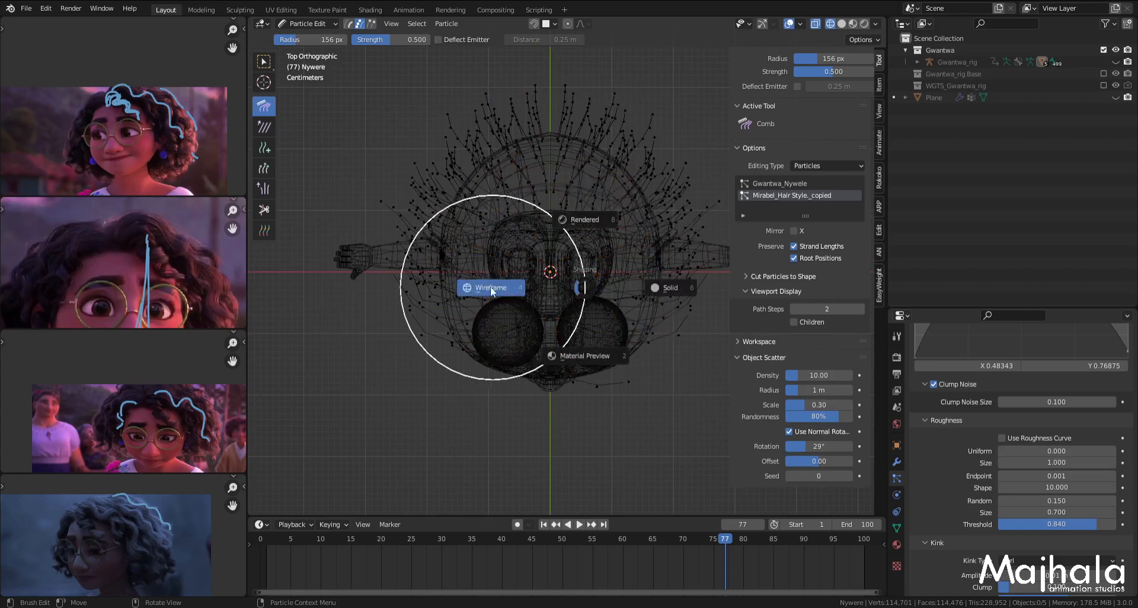
pyautogui.click(652, 288)
# Step: Circle-select the top strands on the character's left of the parting, and extend the selection to whole strands in wireframe shading
pyautogui.press('c')
pyautogui.moveTo(582, 262)
pyautogui.mouseDown()
pyautogui.moveTo(574, 322)
pyautogui.moveTo(585, 268)
pyautogui.moveTo(557, 275)
pyautogui.mouseUp()
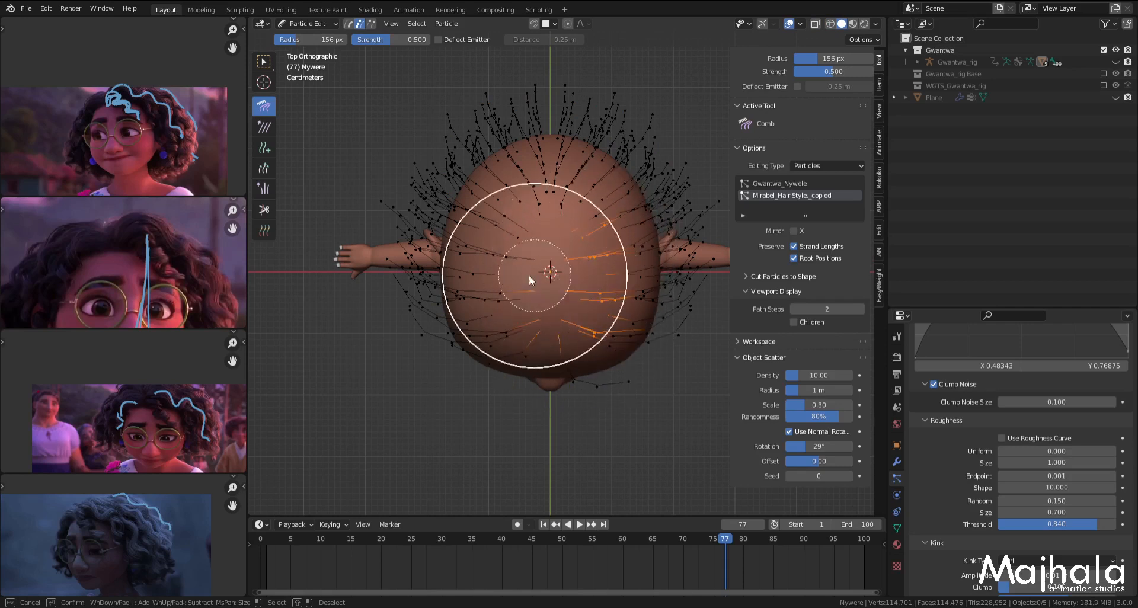
pyautogui.press('Escape')
pyautogui.press('z')
pyautogui.press('z')
pyautogui.click(361, 339)
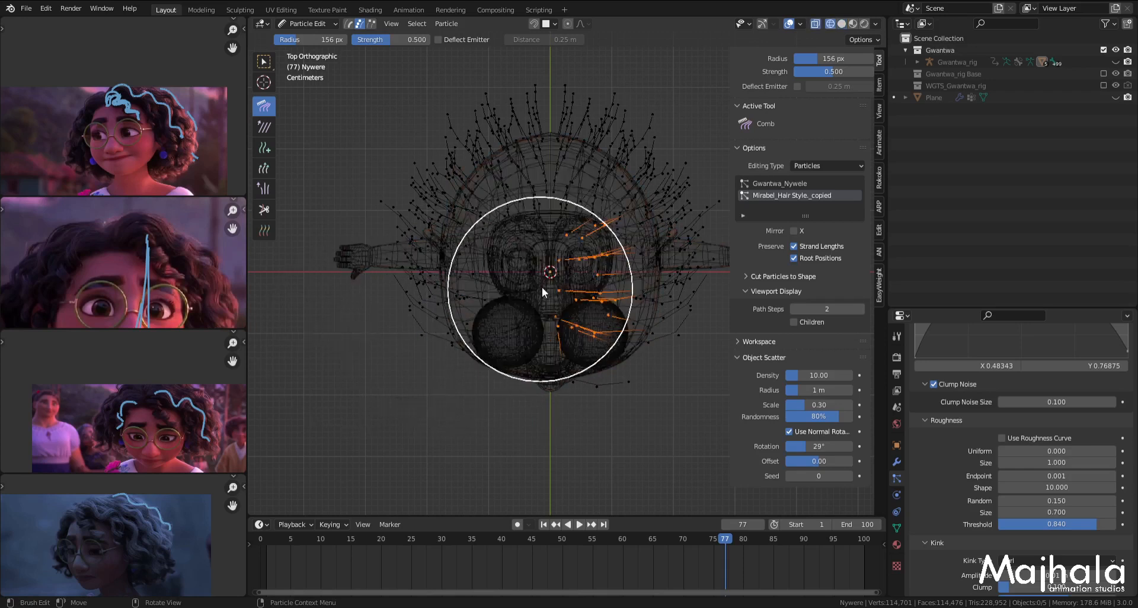
pyautogui.hotkey('ctrl', 'l')
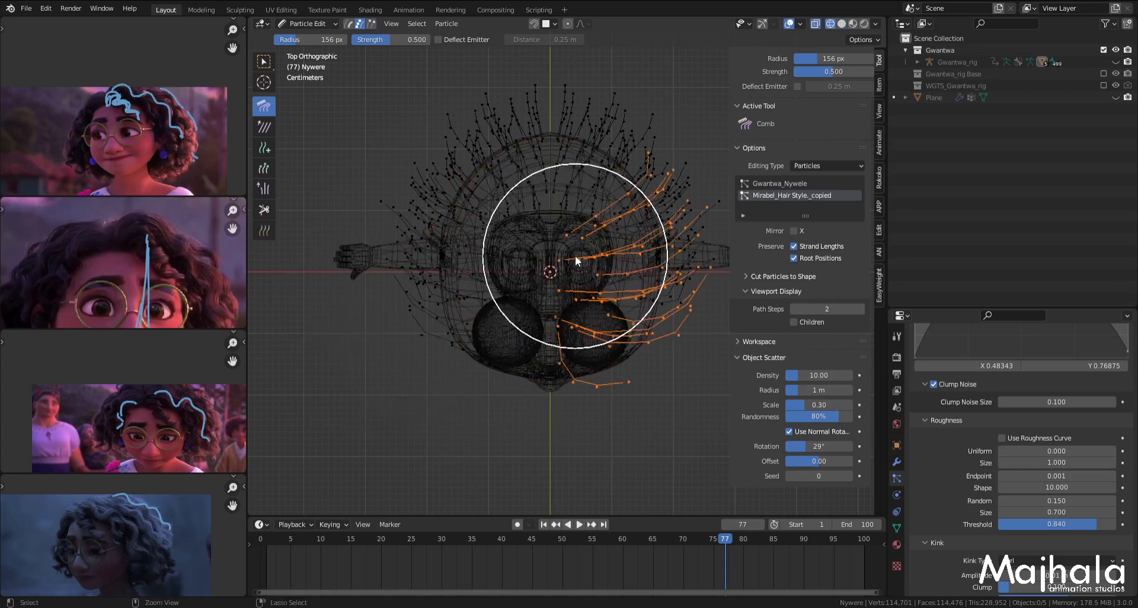
# Step: Circle-select the top strands on the character's right of the parting as well and extend the selection to their full length
pyautogui.scroll(3, 561, 301)
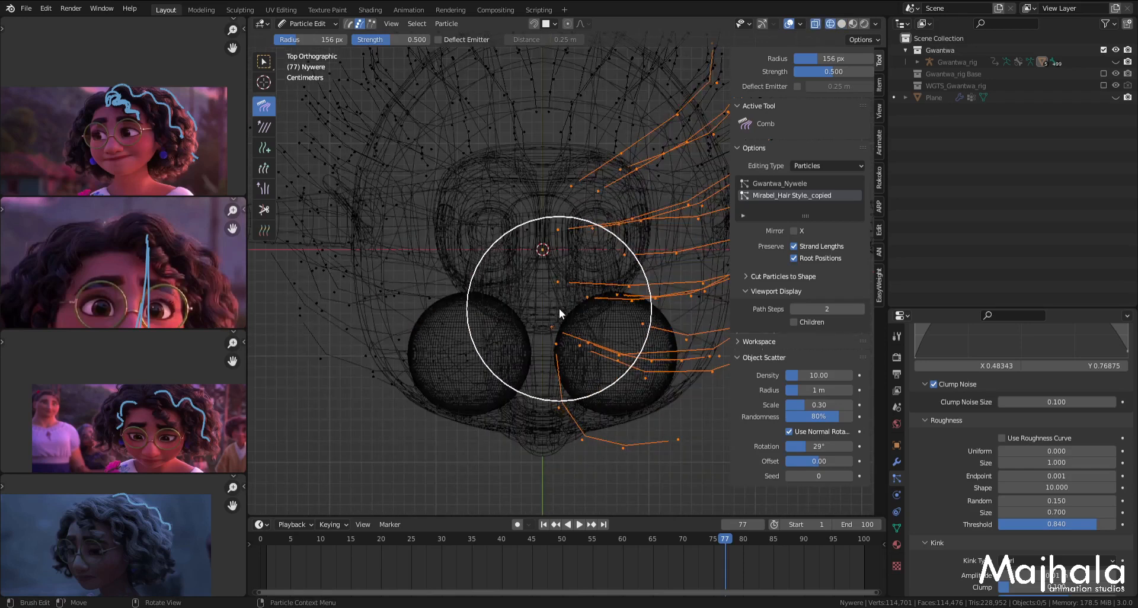
pyautogui.scroll(-3, 540, 310)
pyautogui.press('c')
pyautogui.moveTo(531, 291)
pyautogui.mouseDown()
pyautogui.moveTo(521, 261)
pyautogui.moveTo(521, 368)
pyautogui.moveTo(534, 333)
pyautogui.moveTo(514, 261)
pyautogui.moveTo(513, 382)
pyautogui.mouseUp()
pyautogui.press('Escape')
pyautogui.hotkey('ctrl', 'l')
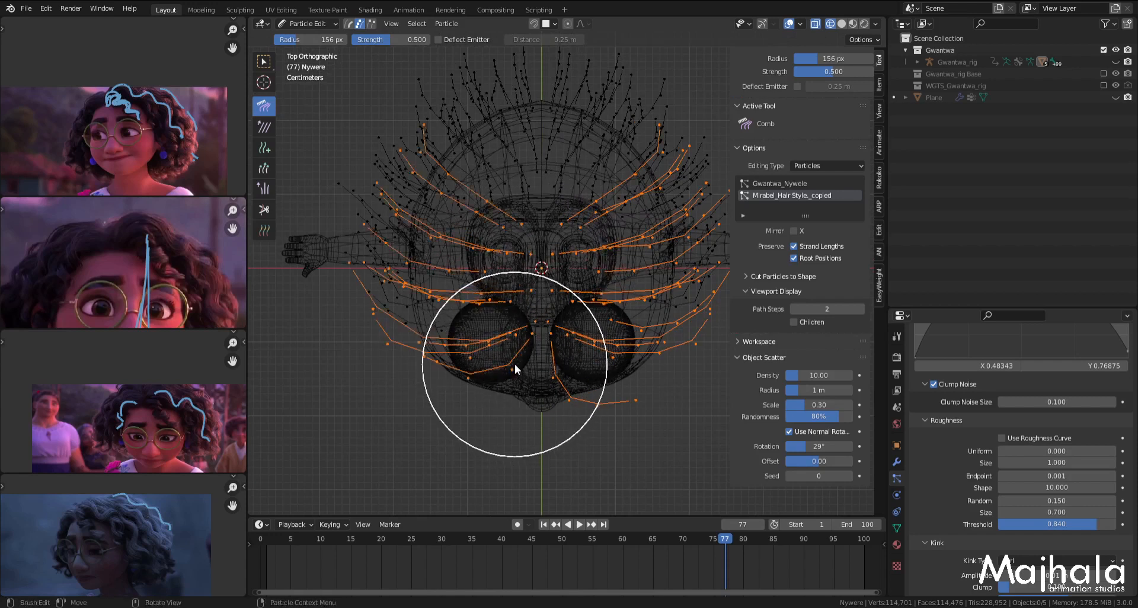
# Step: Turn off Root Positions preservation in solid front view, and try to move the selected strands toward the character's right
pyautogui.press('KP_1')
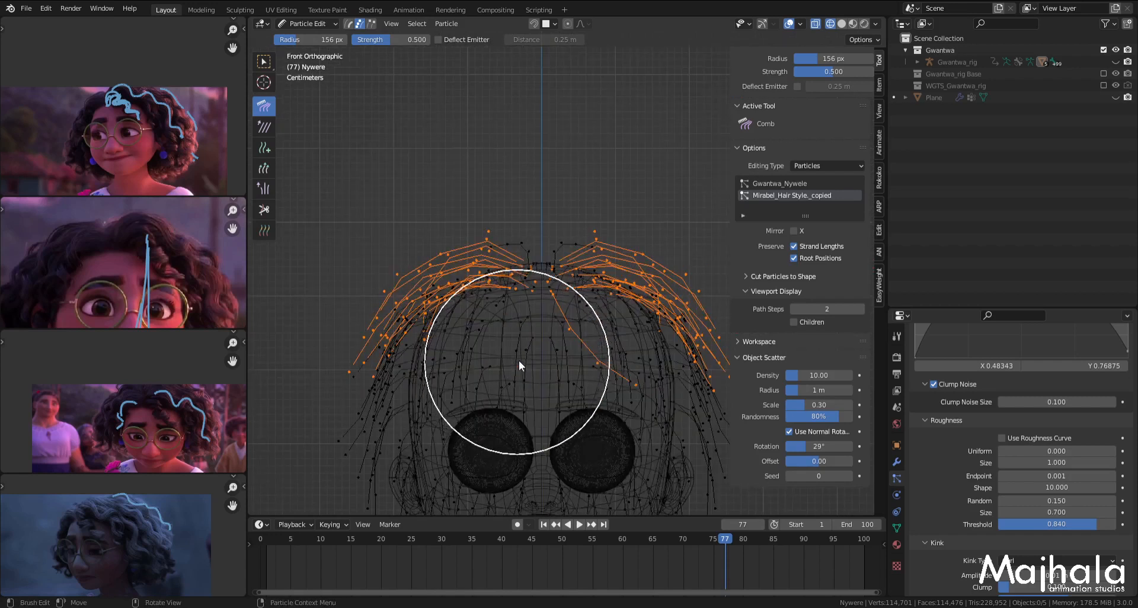
pyautogui.scroll(4, 563, 307)
pyautogui.press('z')
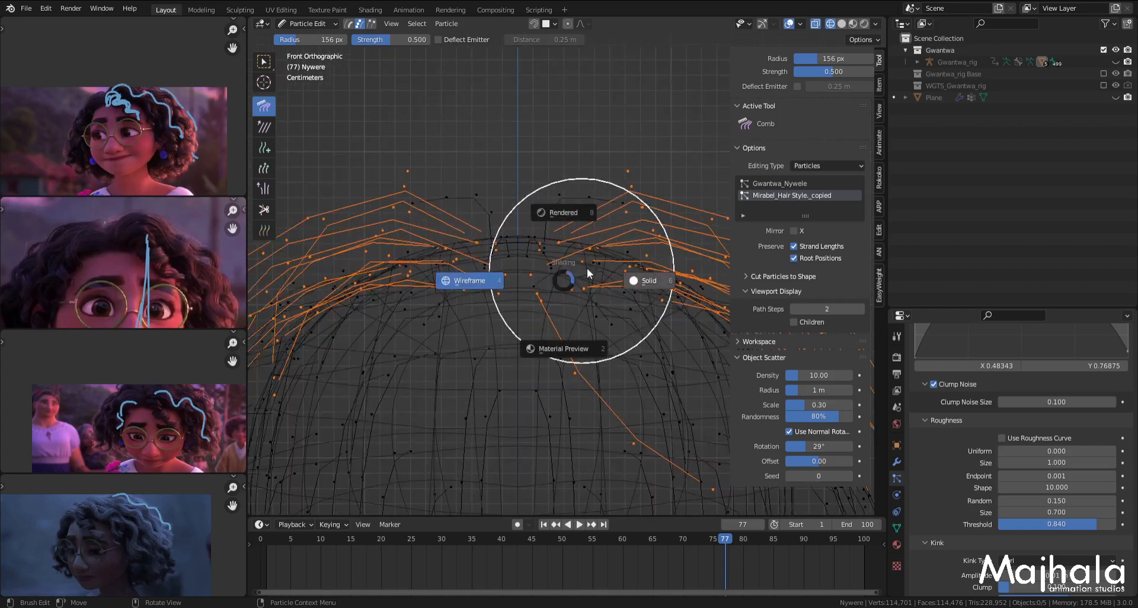
pyautogui.click(621, 278)
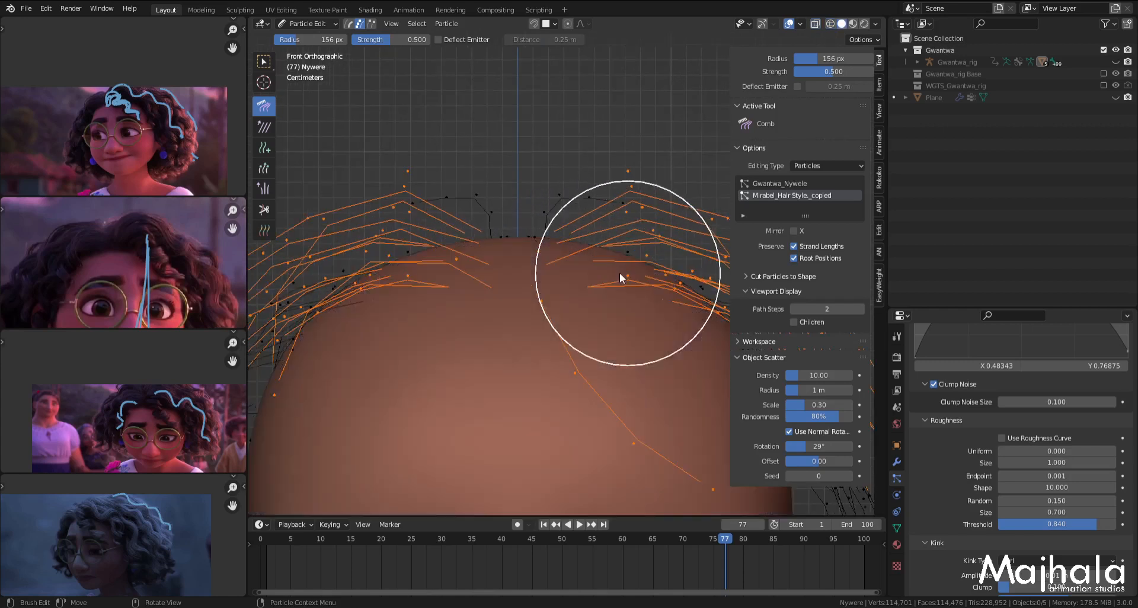
pyautogui.click(794, 258)
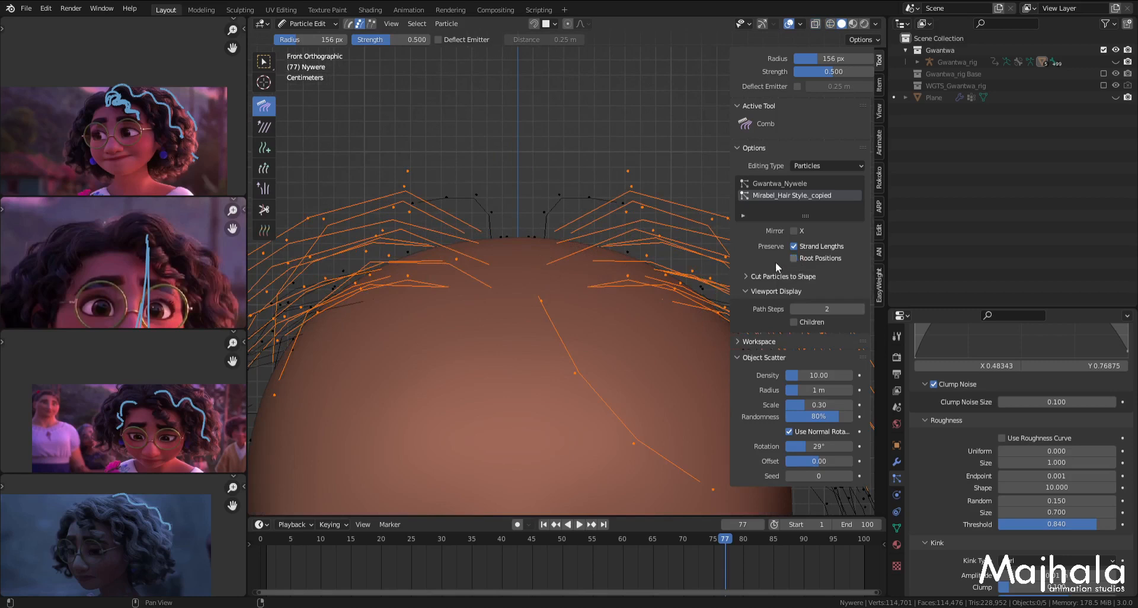
pyautogui.press('g')
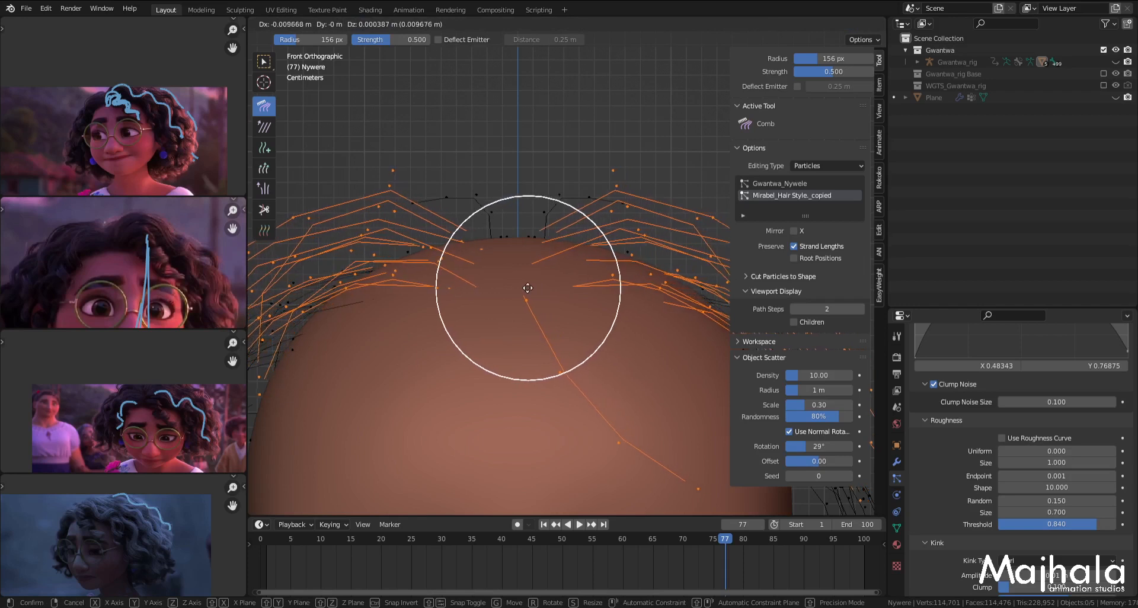
pyautogui.rightClick(521, 287)
pyautogui.scroll(-3, 521, 287)
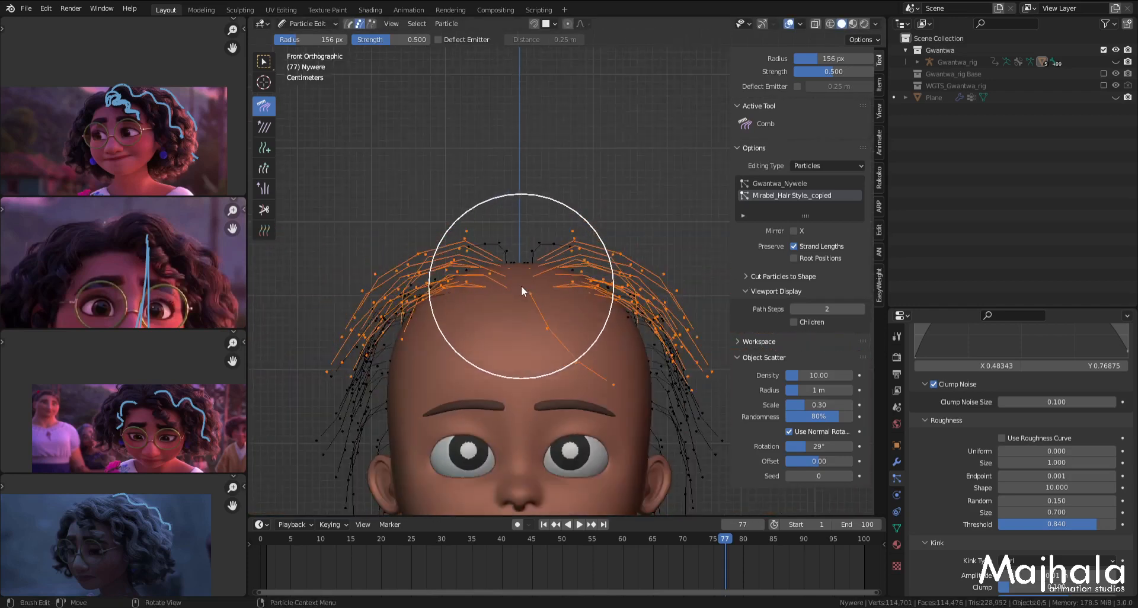
# Step: Move the selected top strands about 0.022 m toward the character's right, lower them slightly, and compare the parting with the reference image
pyautogui.press('g')
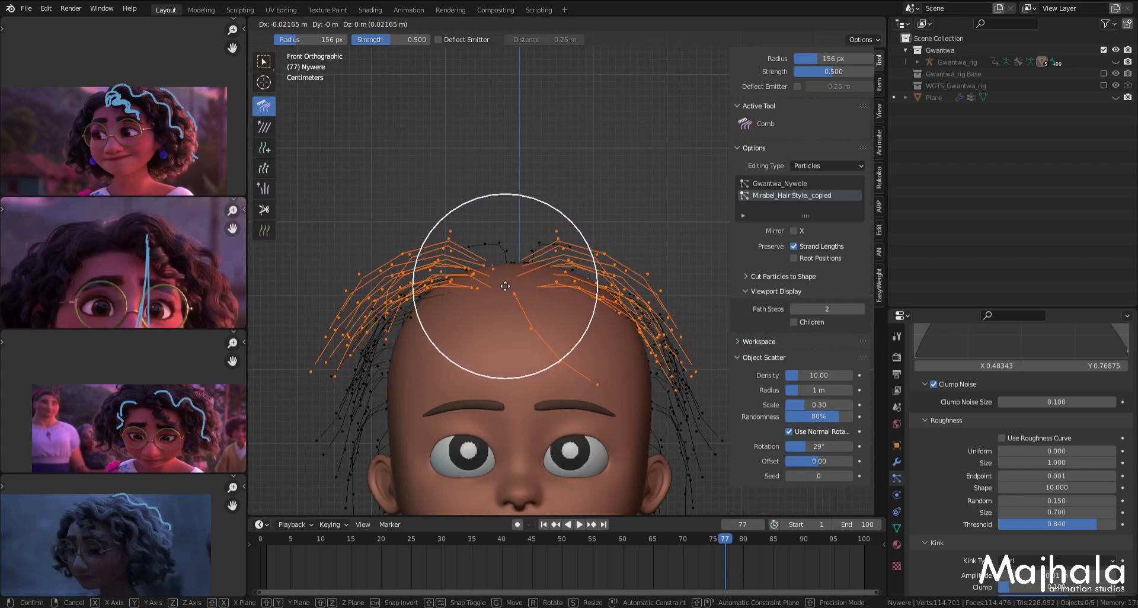
pyautogui.click(505, 286)
pyautogui.press('g')
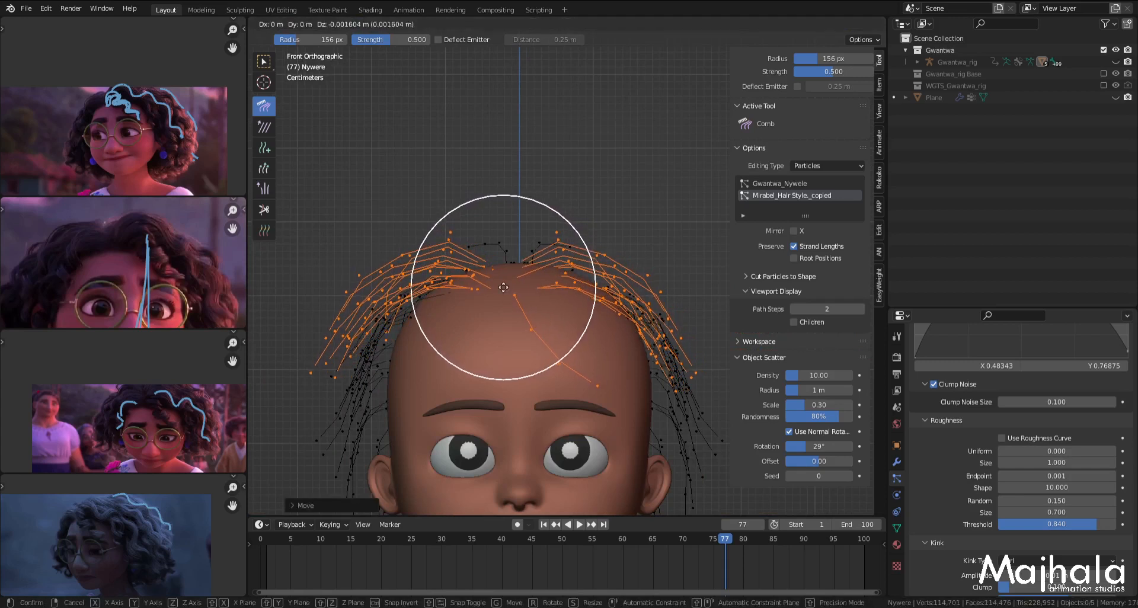
pyautogui.click(503, 286)
pyautogui.scroll(-4, 525, 273)
pyautogui.moveTo(524, 272)
pyautogui.mouseDown(button='middle')
pyautogui.moveTo(511, 324)
pyautogui.moveTo(524, 321)
pyautogui.moveTo(528, 294)
pyautogui.mouseUp(button='middle')
pyautogui.scroll(3, 529, 294)
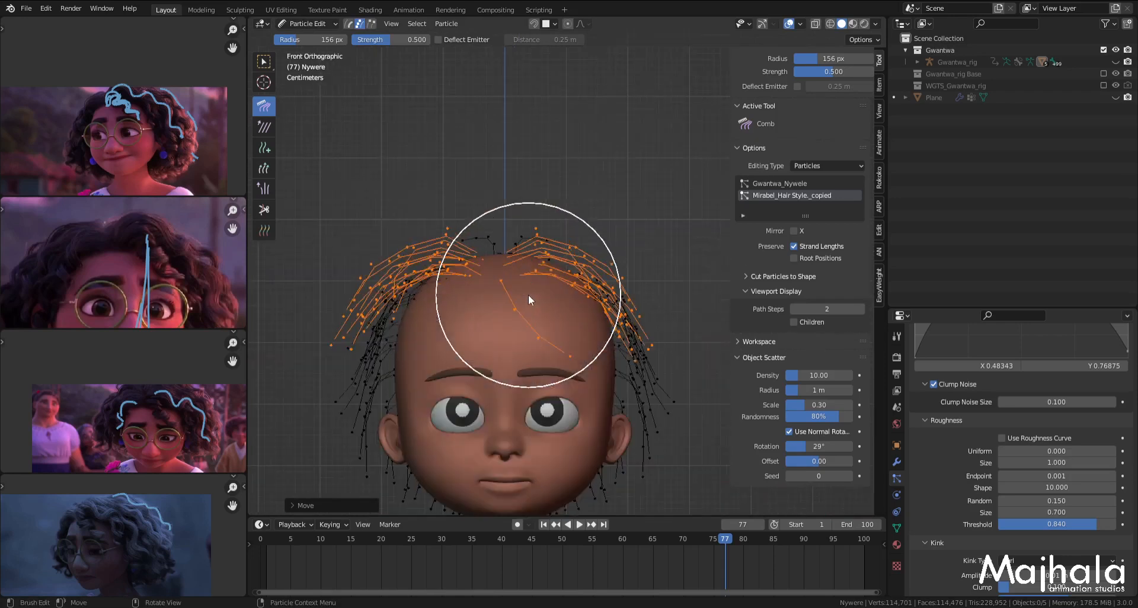
pyautogui.scroll(3, 124, 242)
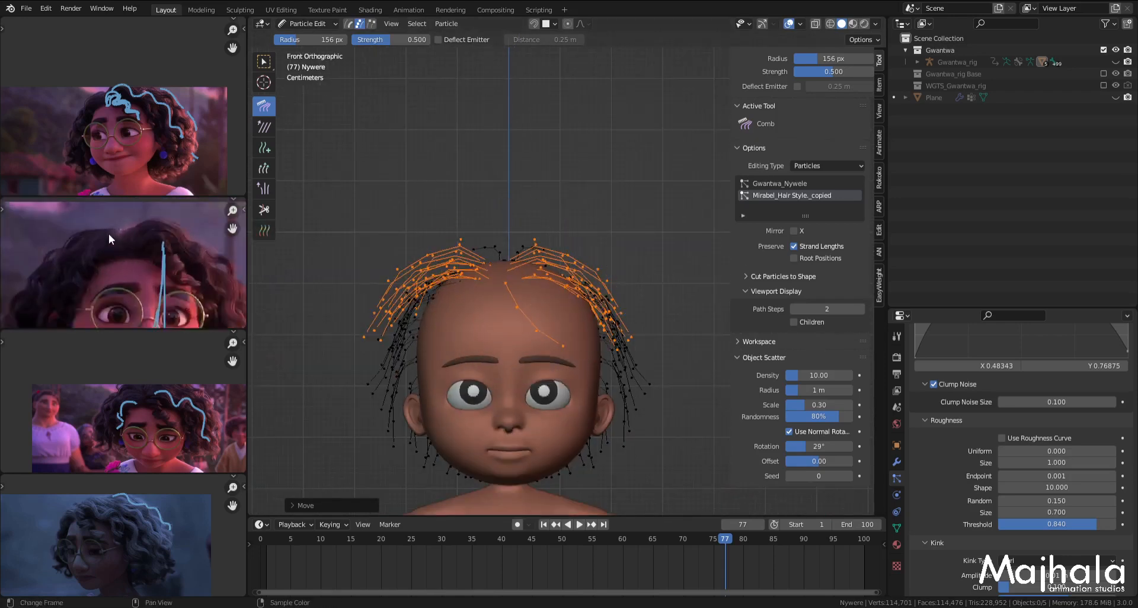
pyautogui.scroll(-3, 124, 262)
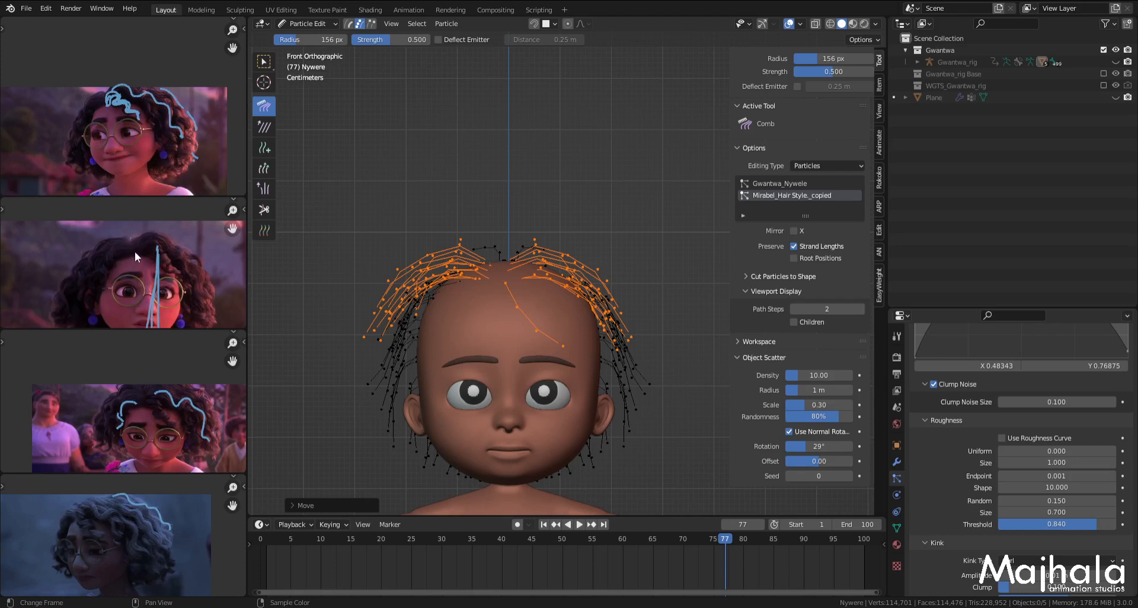
# Step: Save the file, switch to Object Mode, inspect the full curls and parting from above, and save again
pyautogui.hotkey('ctrl', 's')
pyautogui.hotkey('ctrl', 'Tab')
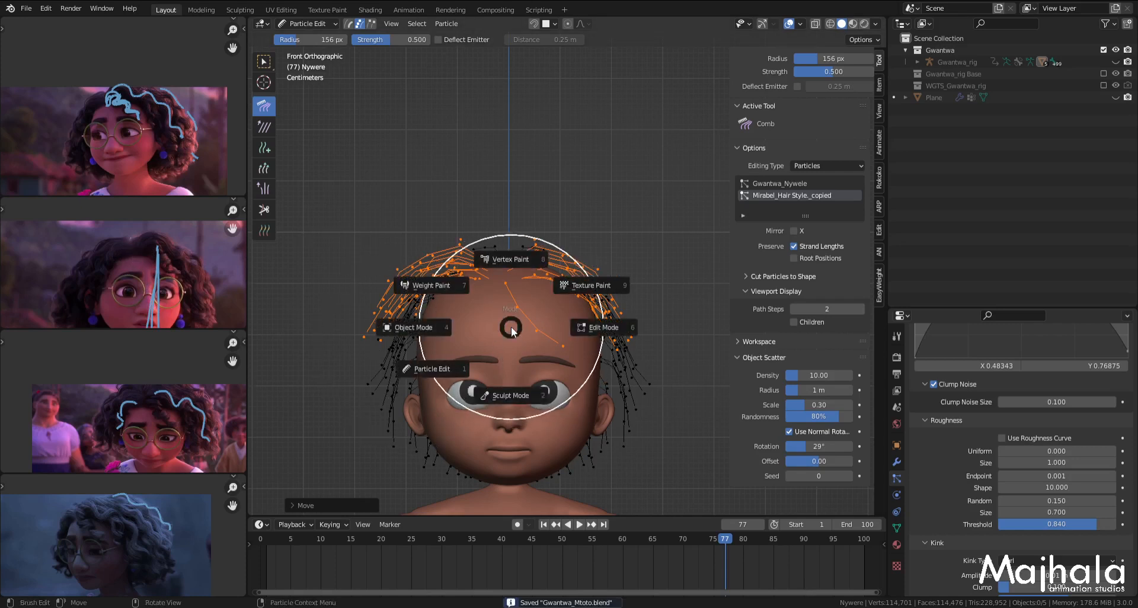
pyautogui.click(462, 327)
pyautogui.moveTo(559, 202); pyautogui.dragTo(528, 307, button='middle')
pyautogui.scroll(5, 545, 276)
pyautogui.scroll(-5, 547, 266)
pyautogui.hotkey('ctrl', 's')
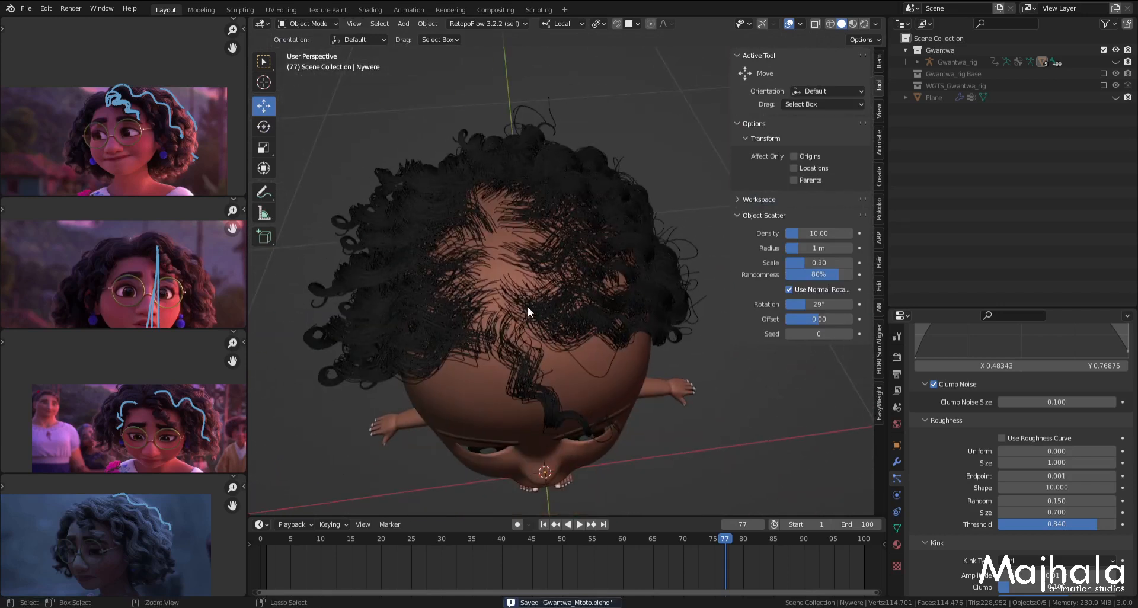
# Step: Return to Particle Edit mode, deselect all strands, and set the Add brush radius to 86 px above the forehead
pyautogui.hotkey('ctrl', 'Tab')
pyautogui.click(450, 345)
pyautogui.moveTo(453, 345); pyautogui.dragTo(524, 264, button='middle')
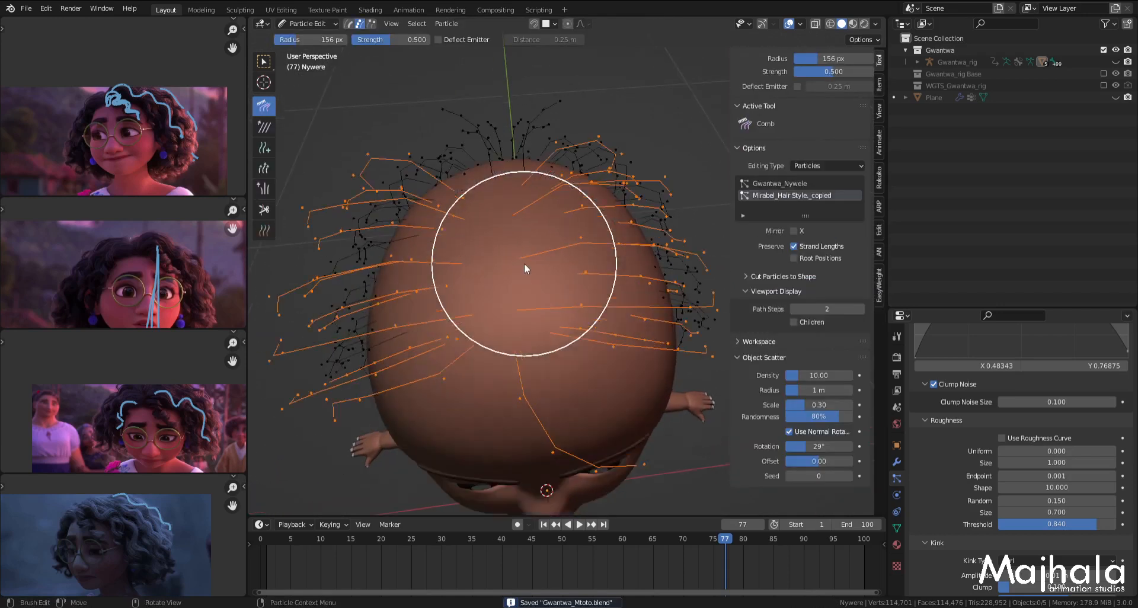
pyautogui.scroll(2, 528, 267)
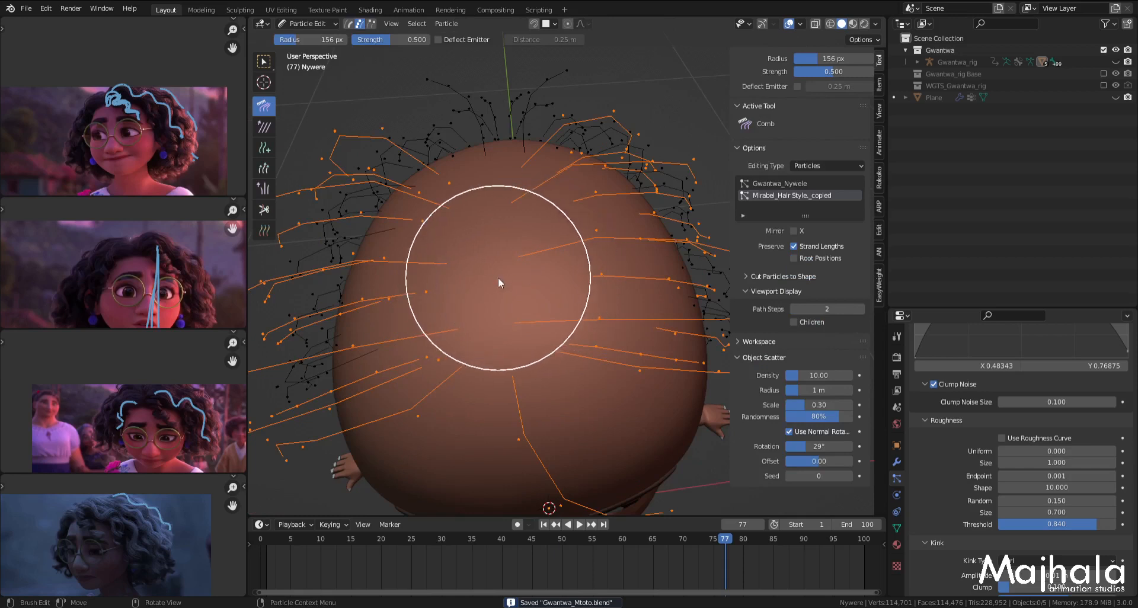
pyautogui.moveTo(479, 294)
pyautogui.mouseDown(button='middle')
pyautogui.moveTo(496, 253)
pyautogui.moveTo(470, 206)
pyautogui.mouseUp(button='middle')
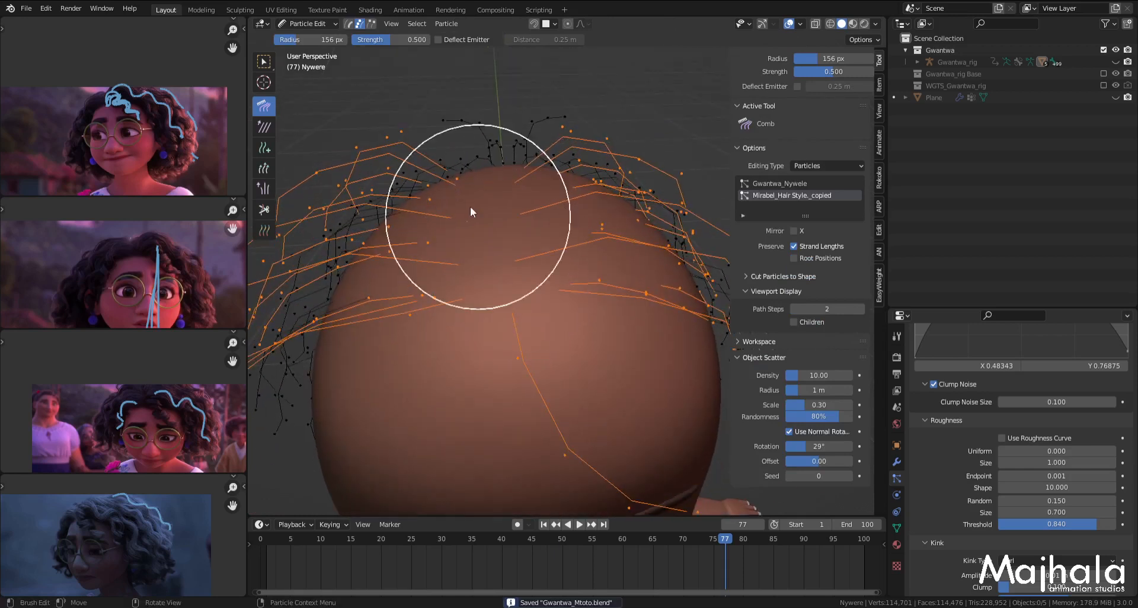
pyautogui.click(265, 152)
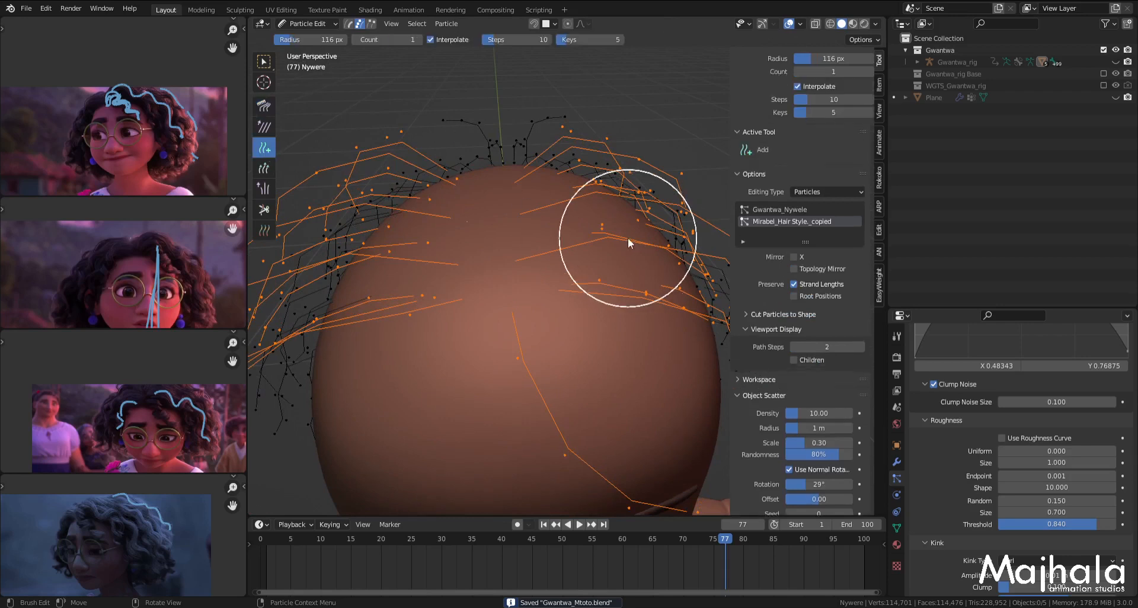
pyautogui.press('a')
pyautogui.press('a')
pyautogui.press('f')
pyautogui.click(477, 287)
# Step: Add new strands along the character's right edge of the parting, from the hairline back toward the crown, undoing the first placement
pyautogui.click(475, 287)
pyautogui.hotkey('ctrl', 'z')
pyautogui.click(503, 279)
pyautogui.click(488, 242)
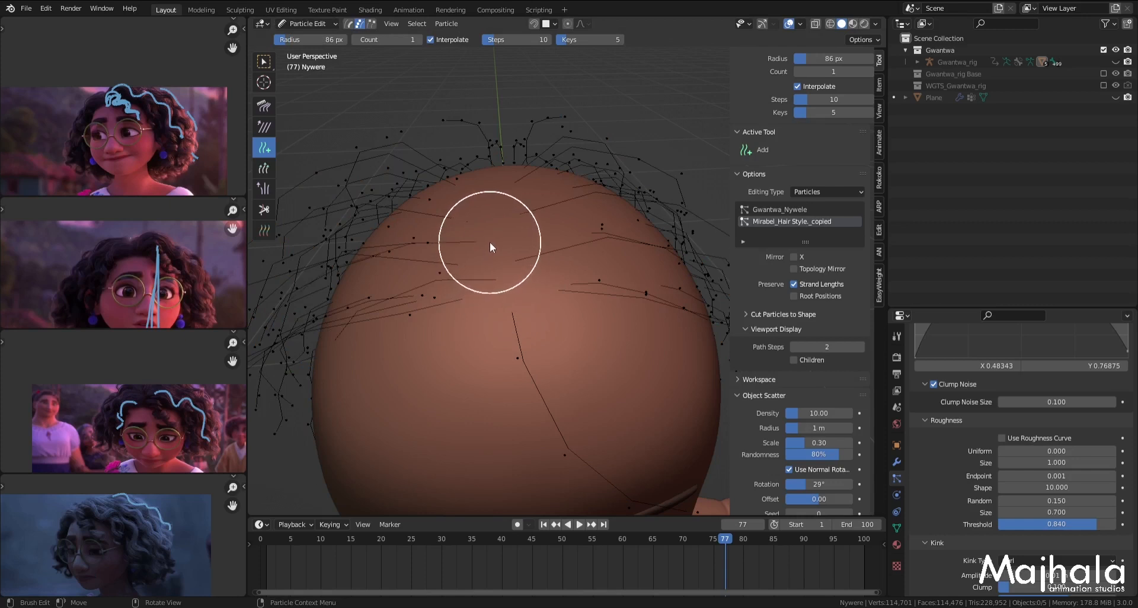
pyautogui.click(486, 207)
pyautogui.click(483, 179)
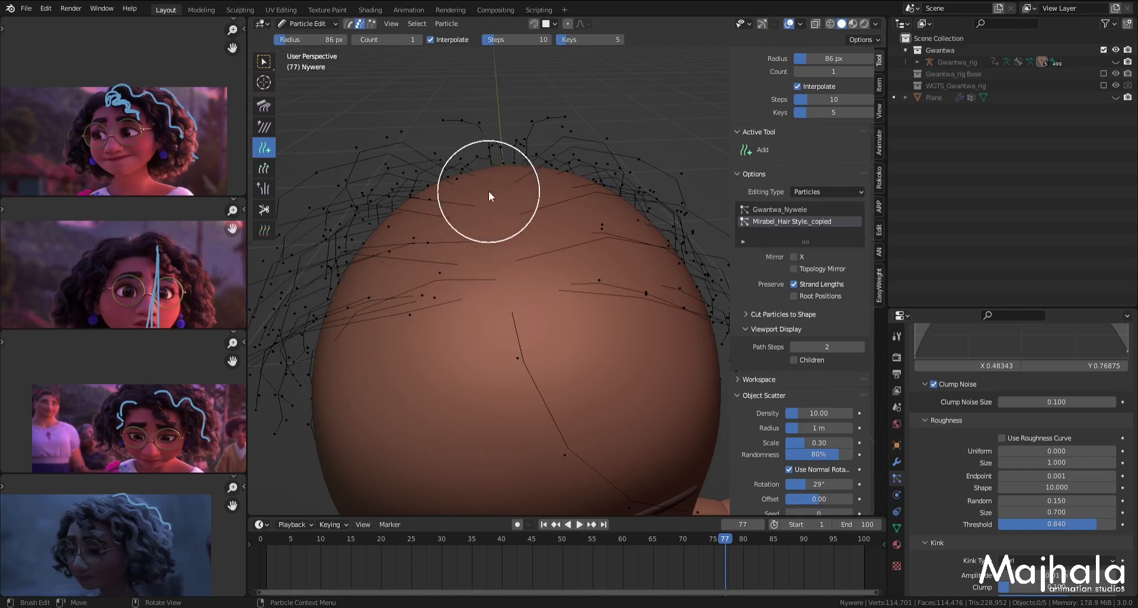
# Step: Circle-select strands beside the parting on the character's right and extend the selection to their full length
pyautogui.press('c')
pyautogui.click(443, 268)
pyautogui.press('Escape')
pyautogui.moveTo(455, 225)
pyautogui.mouseDown(button='middle')
pyautogui.moveTo(467, 232)
pyautogui.moveTo(449, 220)
pyautogui.mouseUp(button='middle')
pyautogui.press('c')
pyautogui.click(418, 252)
pyautogui.press('Escape')
pyautogui.hotkey('ctrl', 'l')
# Step: Comb the selected strands outward and down on the character's right in front view, and turn on Root Positions preservation
pyautogui.press('KP_1')
pyautogui.scroll(-4, 444, 195)
pyautogui.click(264, 107)
pyautogui.moveTo(391, 191)
pyautogui.mouseDown()
pyautogui.moveTo(418, 185)
pyautogui.moveTo(400, 247)
pyautogui.moveTo(407, 216)
pyautogui.moveTo(360, 224)
pyautogui.mouseUp()
pyautogui.click(821, 259)
# Step: Deselect everything and add one strand on the scalp at the character's right of the parting with the Add brush
pyautogui.scroll(1, 393, 248)
pyautogui.moveTo(478, 235)
pyautogui.mouseDown(button='middle')
pyautogui.moveTo(490, 313)
pyautogui.moveTo(528, 284)
pyautogui.moveTo(534, 249)
pyautogui.mouseUp(button='middle')
pyautogui.click(269, 149)
pyautogui.scroll(1, 472, 195)
pyautogui.moveTo(472, 195)
pyautogui.mouseDown(button='middle')
pyautogui.moveTo(473, 214)
pyautogui.moveTo(447, 226)
pyautogui.mouseUp(button='middle')
pyautogui.hotkey('alt', 'a')
pyautogui.click(447, 225)
# Step: Comb the newly added strand across the top of the head to the character's left in front view
pyautogui.scroll(-4, 435, 254)
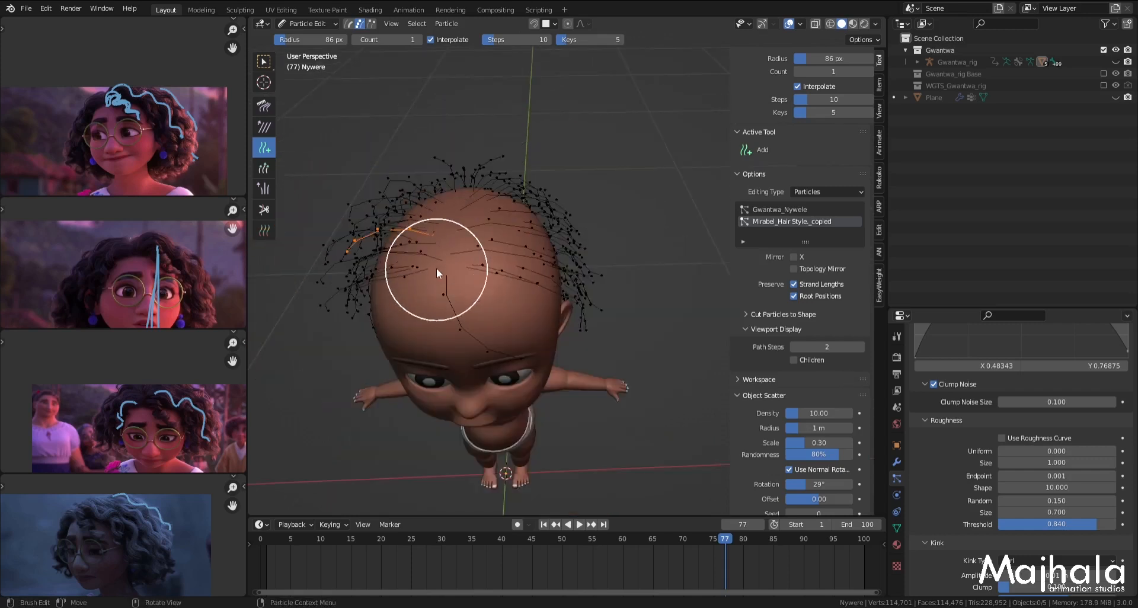
pyautogui.press('KP_1')
pyautogui.click(264, 107)
pyautogui.moveTo(343, 176)
pyautogui.mouseDown()
pyautogui.moveTo(457, 174)
pyautogui.moveTo(491, 219)
pyautogui.moveTo(558, 208)
pyautogui.moveTo(516, 181)
pyautogui.moveTo(462, 198)
pyautogui.mouseUp()
pyautogui.press('KP_7')
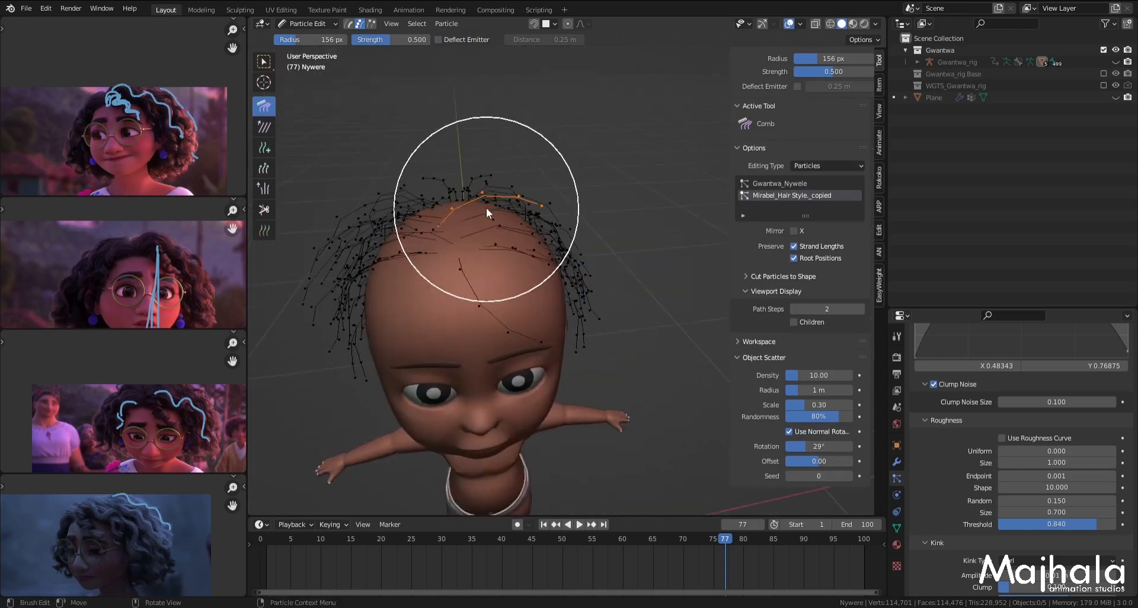
# Step: Add another strand farther back on top of the scalp and comb it over to the character's left
pyautogui.click(274, 148)
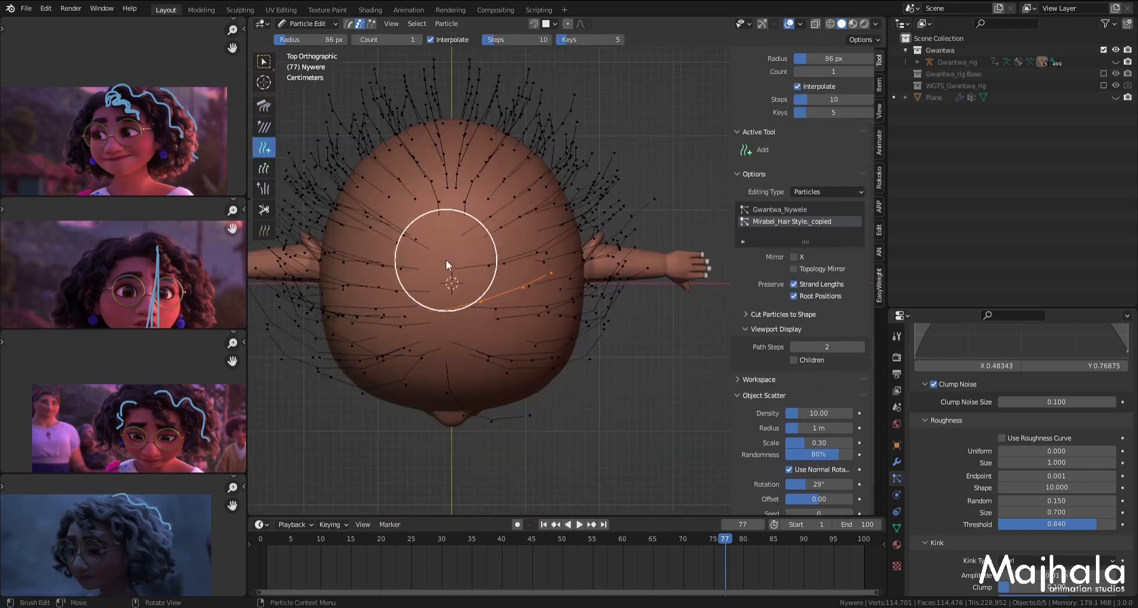
pyautogui.press('a')
pyautogui.click(428, 262)
pyautogui.press('KP_1')
pyautogui.hotkey('alt', 'a')
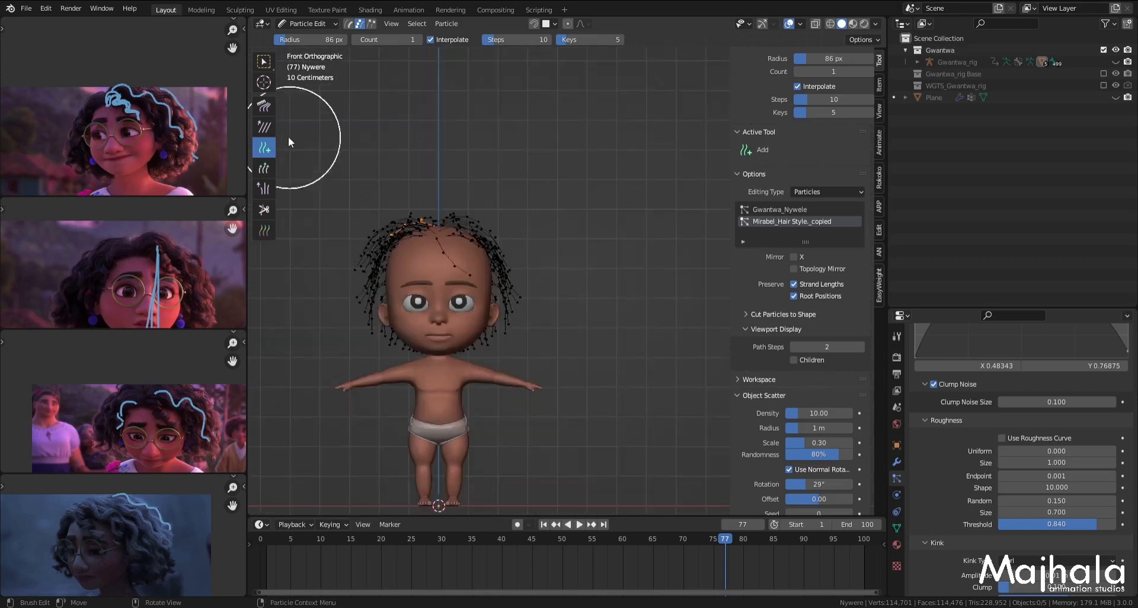
pyautogui.click(264, 106)
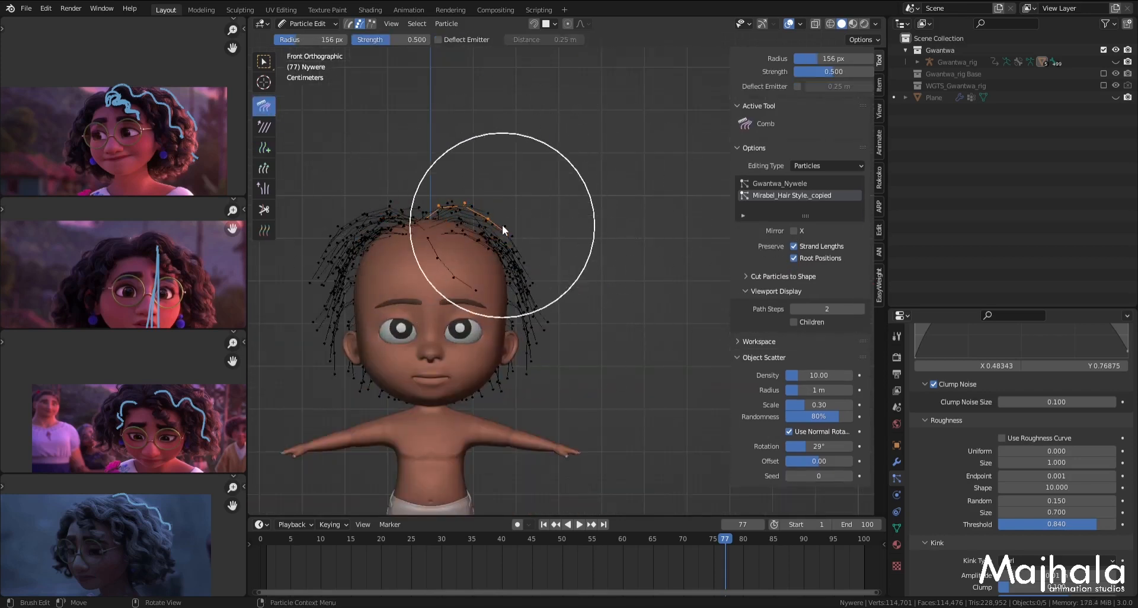
pyautogui.press('KP_7')
pyautogui.scroll(3, 518, 250)
pyautogui.scroll(-1, 515, 219)
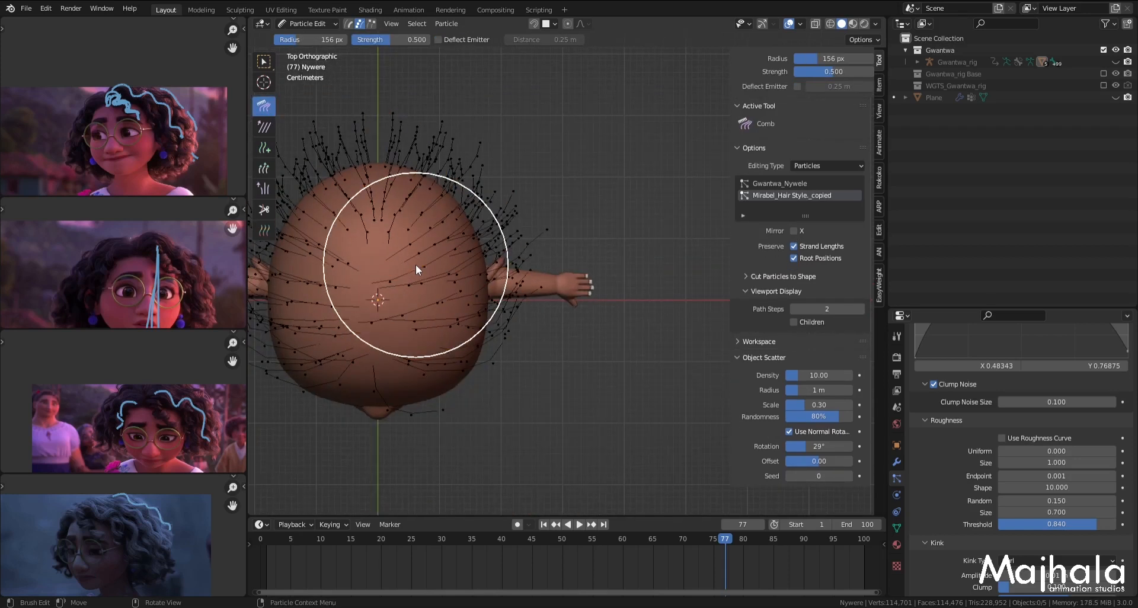
# Step: Add a strand near the middle of the crown in top view and comb it toward the character's left
pyautogui.click(265, 147)
pyautogui.press('a')
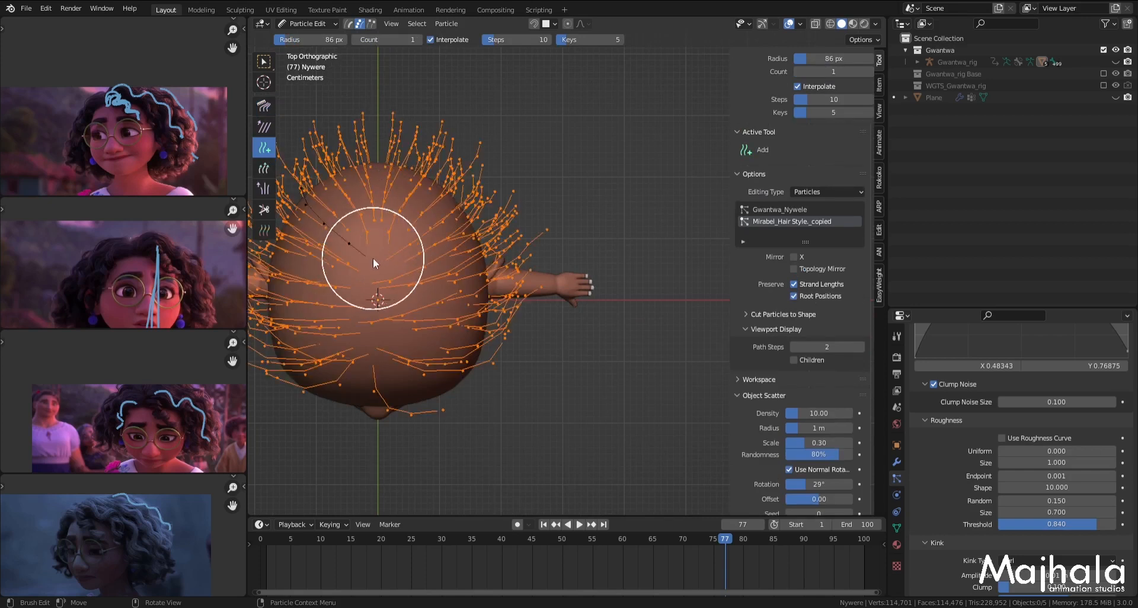
pyautogui.hotkey('alt', 'a')
pyautogui.click(372, 257)
pyautogui.click(264, 107)
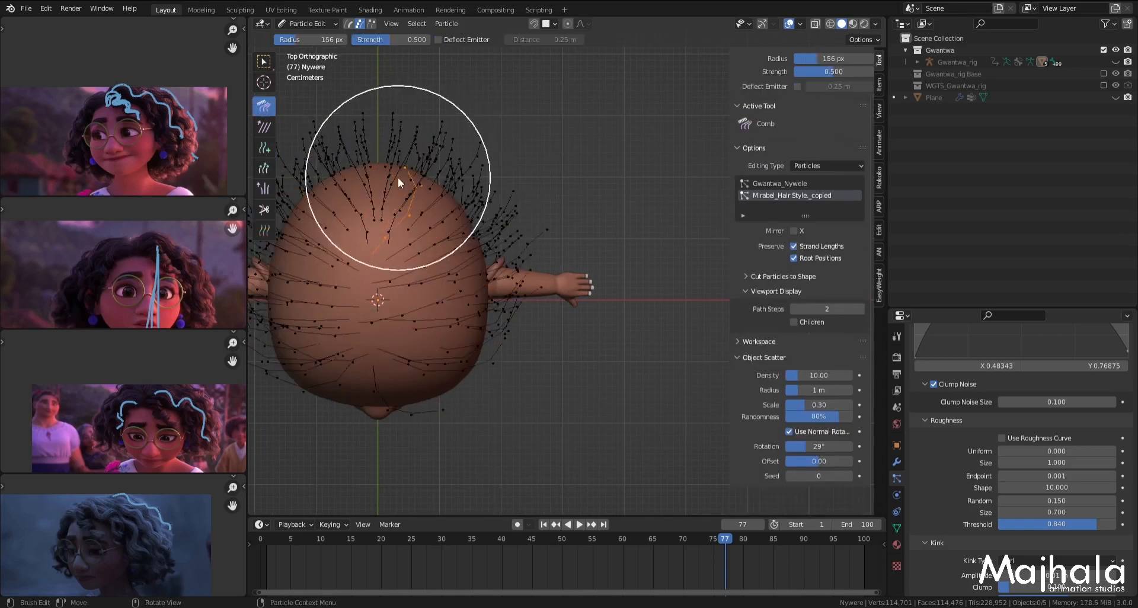
pyautogui.press('KP_3')
pyautogui.press('KP_1')
pyautogui.moveTo(370, 179)
pyautogui.mouseDown(button='middle')
pyautogui.moveTo(436, 200)
pyautogui.moveTo(464, 258)
pyautogui.moveTo(393, 265)
pyautogui.moveTo(414, 208)
pyautogui.moveTo(455, 262)
pyautogui.moveTo(397, 251)
pyautogui.moveTo(418, 275)
pyautogui.moveTo(410, 250)
pyautogui.mouseUp(button='middle')
# Step: Add a strand at the front of the parting and comb it across to the character's left, checking it from above
pyautogui.press('a')
pyautogui.click(265, 148)
pyautogui.scroll(3, 382, 265)
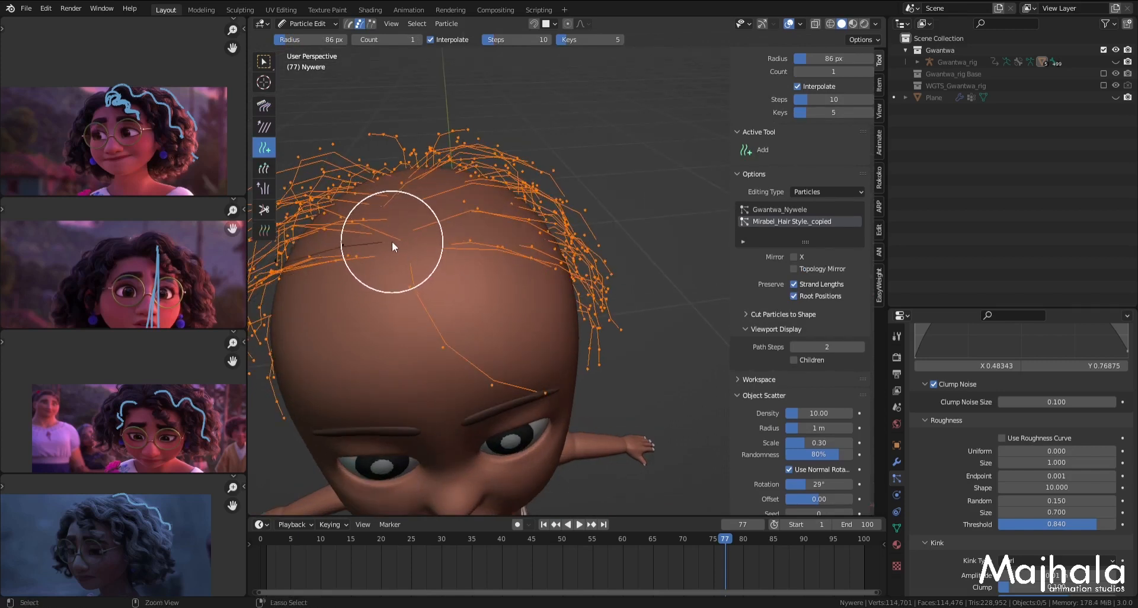
pyautogui.click(392, 241)
pyautogui.press('KP_1')
pyautogui.scroll(-4, 393, 240)
pyautogui.click(265, 106)
pyautogui.moveTo(355, 207); pyautogui.dragTo(460, 186)
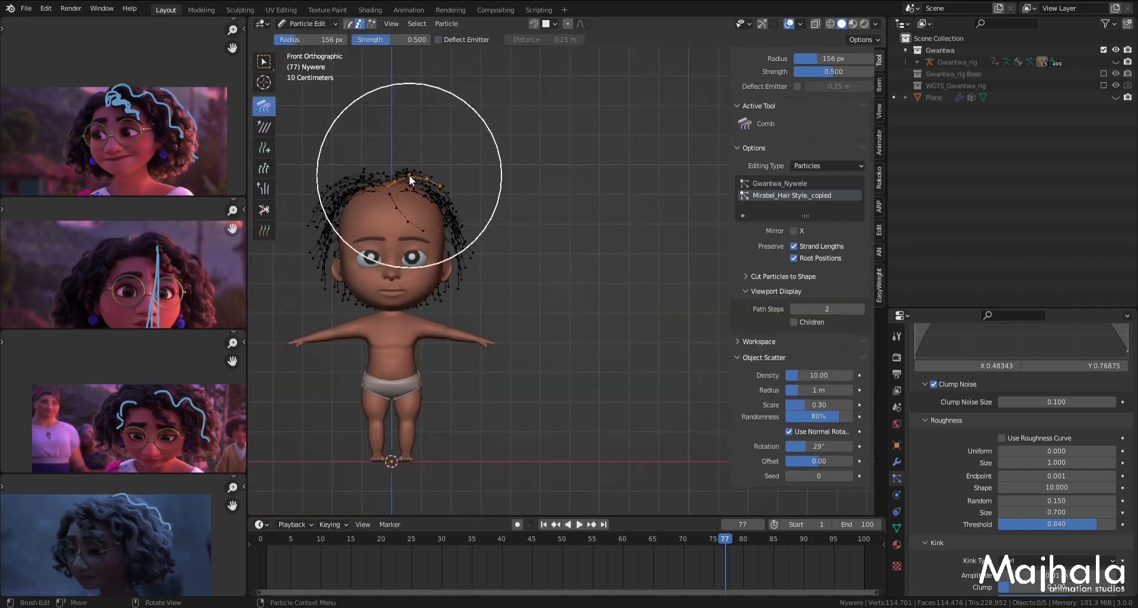
pyautogui.press('KP_7')
pyautogui.scroll(2, 453, 200)
pyautogui.scroll(2, 440, 333)
pyautogui.scroll(-3, 454, 332)
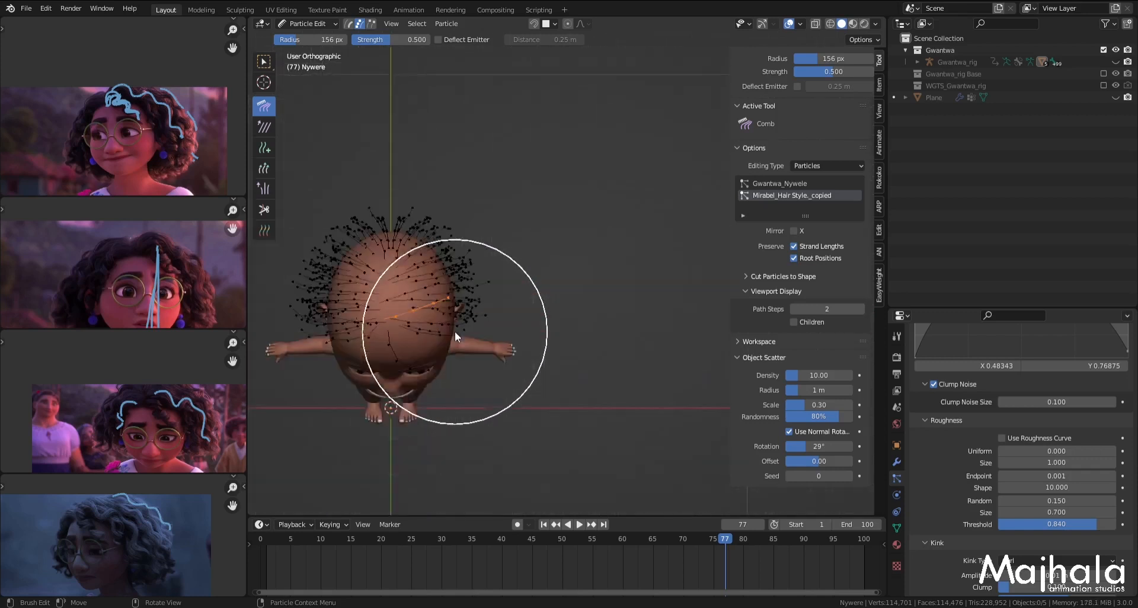
# Step: Comb the front strand outward and down over the character's left side of the head in front view
pyautogui.press('KP_1')
pyautogui.click(264, 168)
pyautogui.scroll(3, 460, 169)
pyautogui.click(265, 106)
pyautogui.moveTo(466, 159); pyautogui.dragTo(509, 181)
pyautogui.moveTo(385, 162)
pyautogui.mouseDown()
pyautogui.moveTo(368, 156)
pyautogui.moveTo(482, 210)
pyautogui.mouseUp()
pyautogui.scroll(2, 453, 170)
pyautogui.scroll(-3, 483, 194)
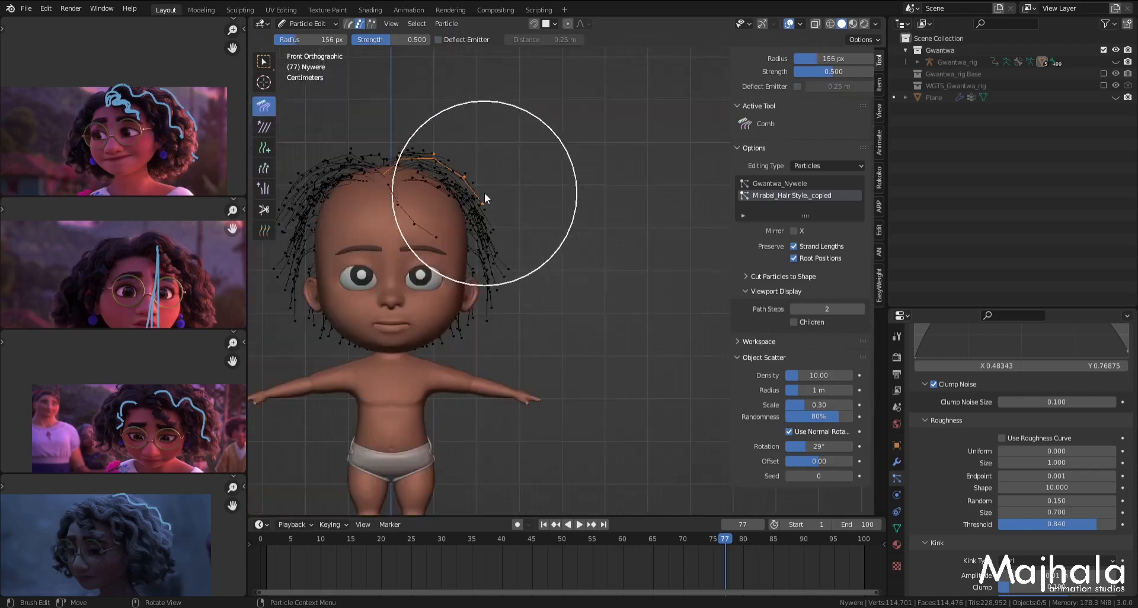
# Step: Clear the selection and select the whole raised strand on top of the head, just right of the character's centre line
pyautogui.press('KP_7')
pyautogui.scroll(4, 472, 395)
pyautogui.scroll(-3, 481, 365)
pyautogui.press('KP_1')
pyautogui.scroll(-2, 431, 208)
pyautogui.keyDown('shift'); pyautogui.moveTo(421, 262); pyautogui.dragTo(456, 288, button='middle'); pyautogui.keyUp('shift')
pyautogui.hotkey('alt', 'a')
pyautogui.scroll(5, 409, 260)
pyautogui.scroll(4, 416, 217)
pyautogui.press('l')
pyautogui.scroll(-3, 468, 249)
pyautogui.press('KP_7')
pyautogui.press('KP_1')
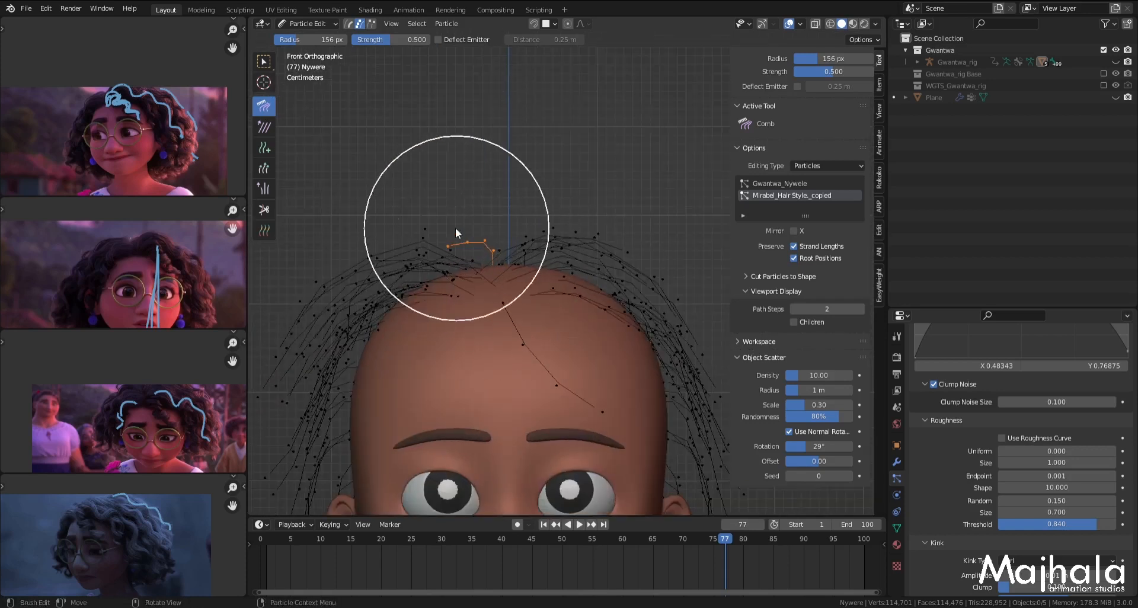
# Step: Examine the strands around the parting and along the character's right side from the side and in front view
pyautogui.moveTo(410, 265); pyautogui.dragTo(579, 231, button='middle')
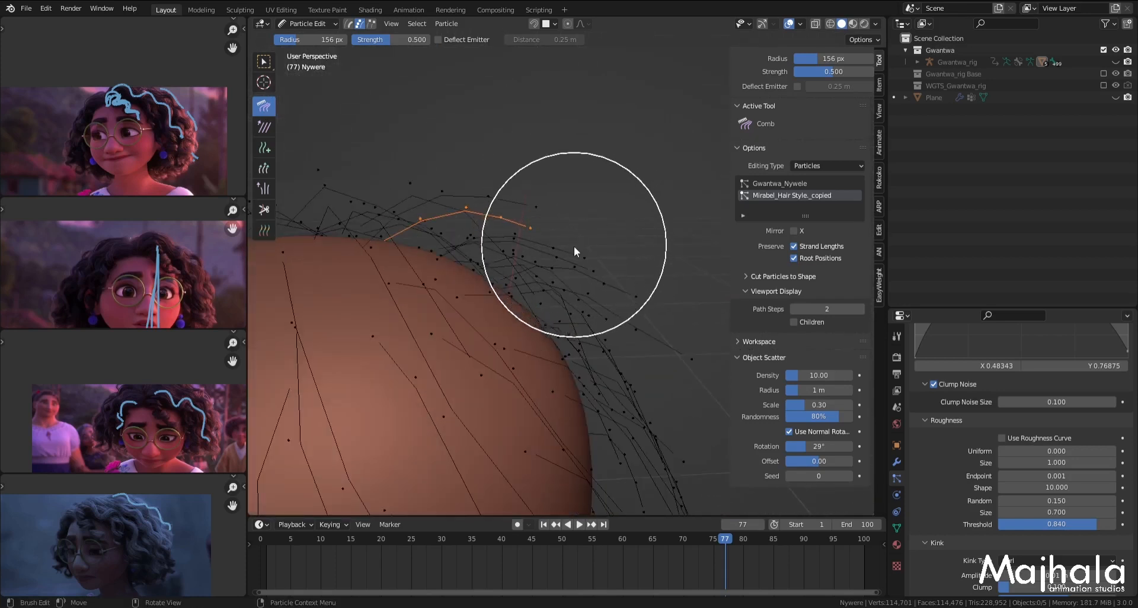
pyautogui.press('KP_1')
pyautogui.scroll(-6, 431, 260)
pyautogui.scroll(6, 459, 249)
pyautogui.scroll(-5, 470, 233)
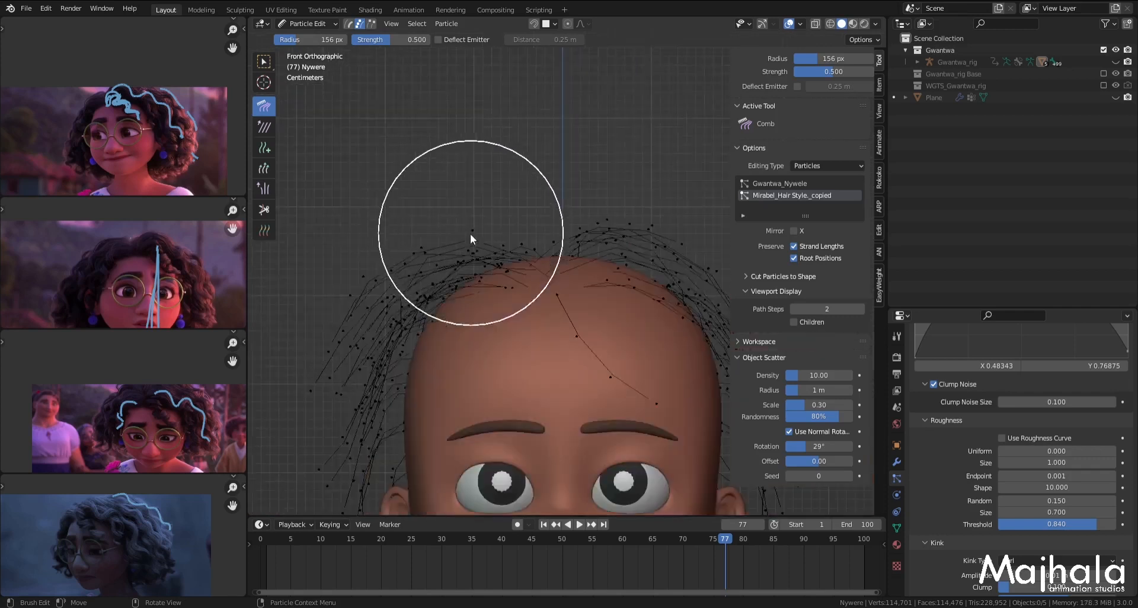
pyautogui.scroll(2, 399, 269)
pyautogui.scroll(-3, 369, 332)
pyautogui.scroll(3, 364, 322)
pyautogui.scroll(-3, 403, 314)
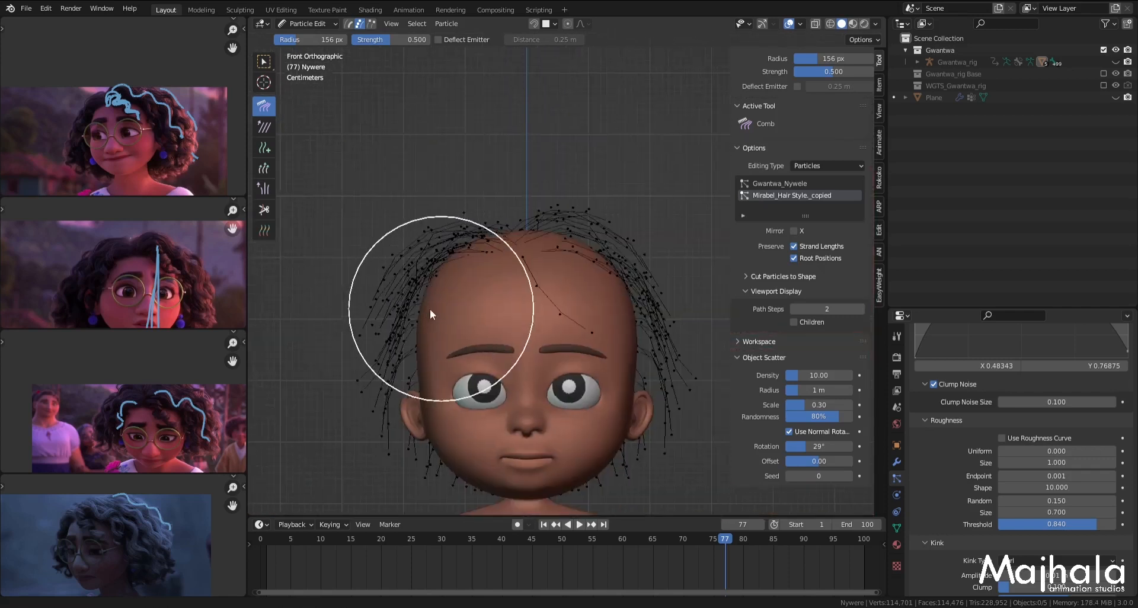
pyautogui.scroll(5, 488, 215)
pyautogui.scroll(-2, 532, 214)
pyautogui.scroll(3, 397, 205)
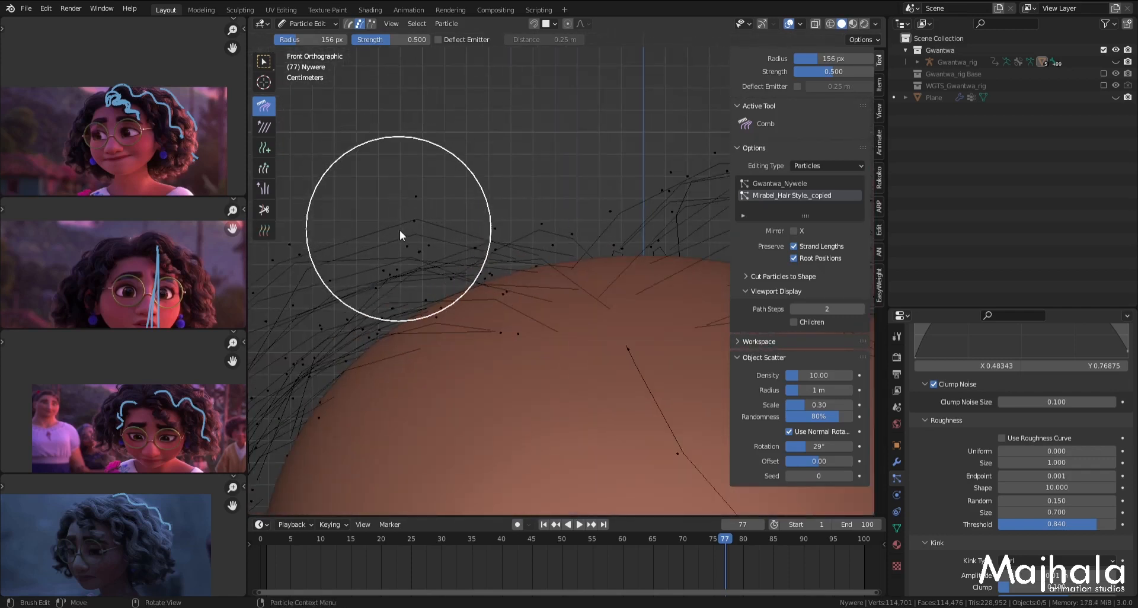
pyautogui.scroll(-5, 353, 243)
pyautogui.scroll(7, 370, 273)
pyautogui.scroll(-7, 370, 272)
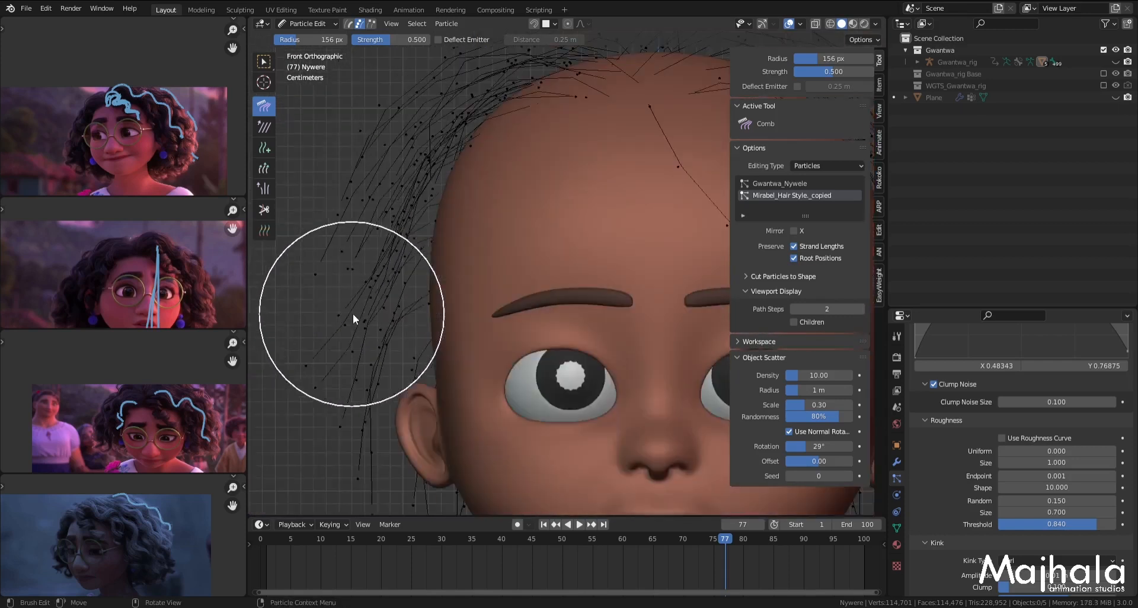
pyautogui.scroll(-6, 638, 299)
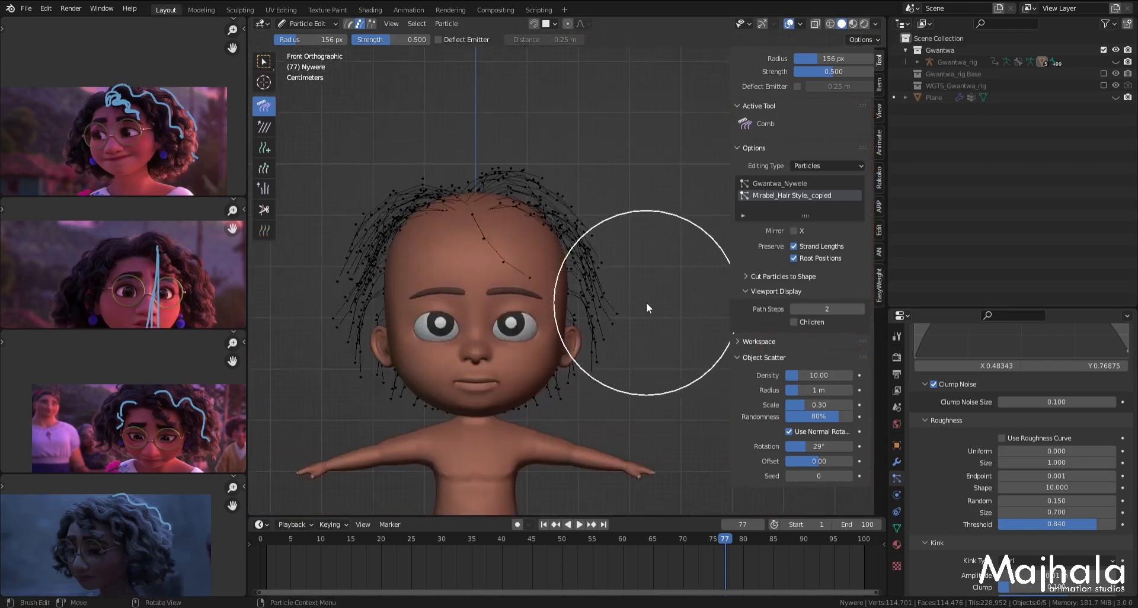
# Step: Save the file, switch to Object Mode, inspect the curls and bare patches on the back of the head, and save again
pyautogui.hotkey('ctrl', 's')
pyautogui.hotkey('ctrl', 'Tab')
pyautogui.click(546, 293)
pyautogui.moveTo(459, 166); pyautogui.dragTo(640, 159, button='middle')
pyautogui.scroll(5, 603, 217)
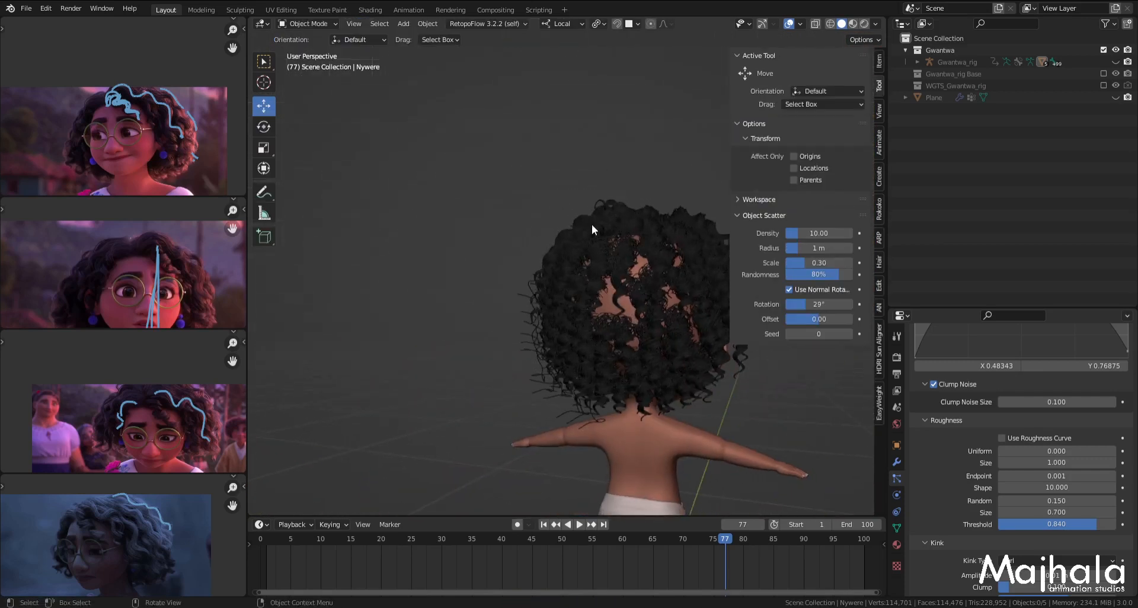
pyautogui.keyDown('shift'); pyautogui.moveTo(604, 231); pyautogui.dragTo(529, 209, button='middle'); pyautogui.keyUp('shift')
pyautogui.hotkey('ctrl', 's')
pyautogui.scroll(2, 533, 232)
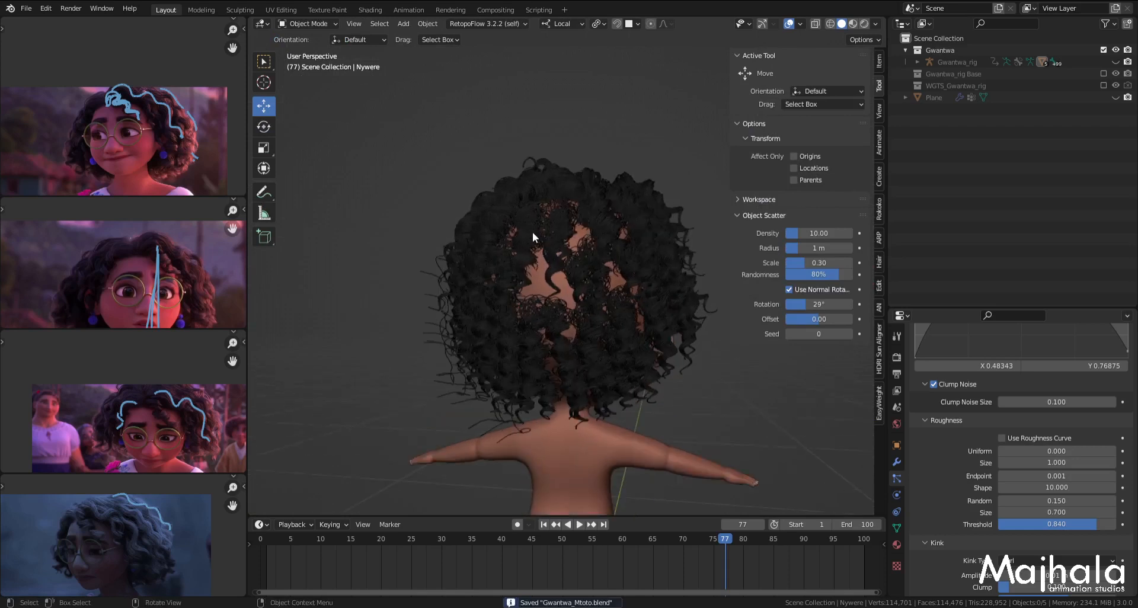
# Step: In Particle Edit, add new strands to the bare patches on the back of the head, and save the file
pyautogui.hotkey('ctrl', 'Tab')
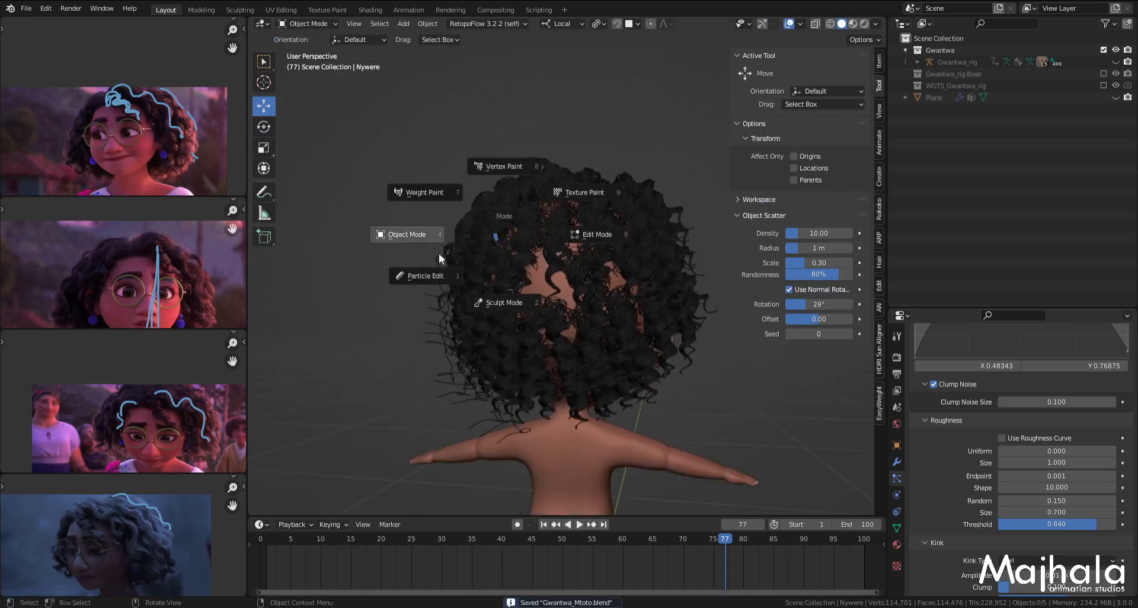
pyautogui.click(422, 277)
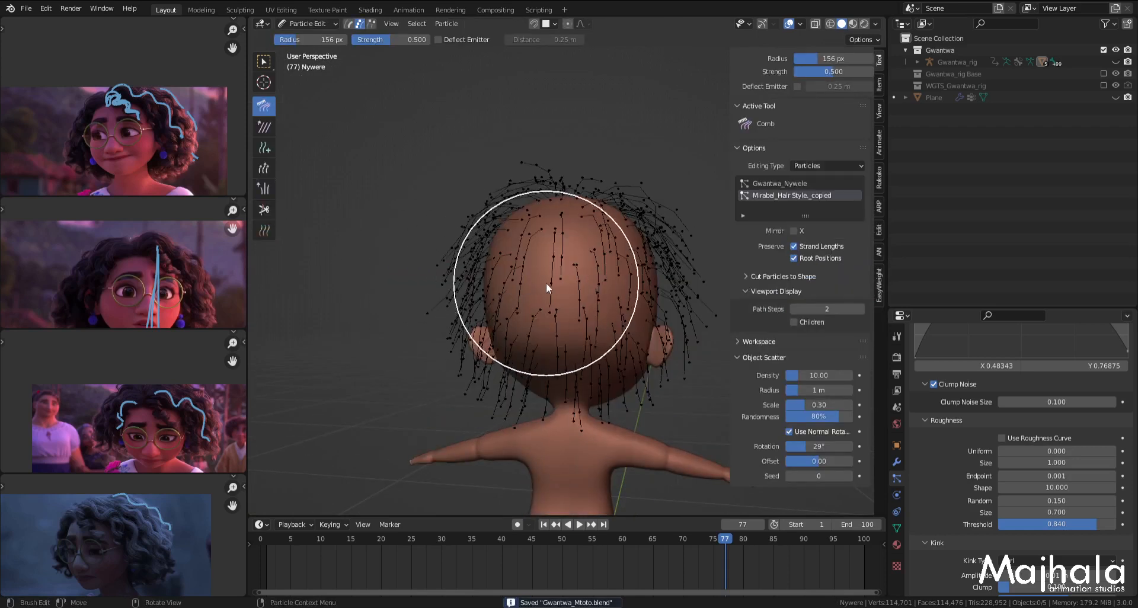
pyautogui.click(264, 148)
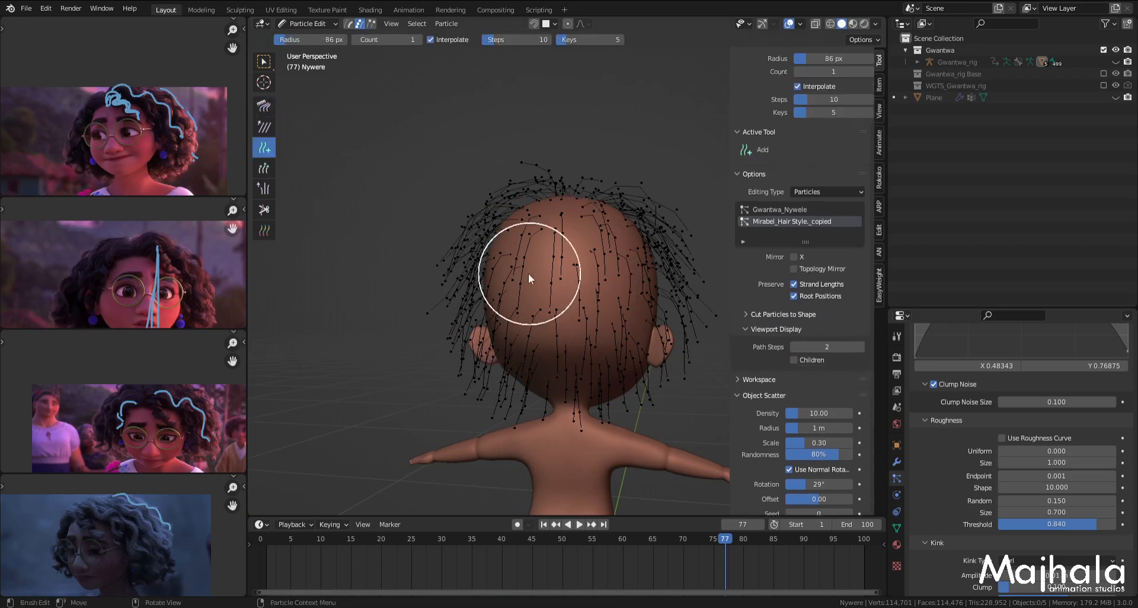
pyautogui.scroll(2, 536, 273)
pyautogui.click(550, 269)
pyautogui.click(586, 286)
pyautogui.moveTo(579, 276); pyautogui.dragTo(576, 266, button='middle')
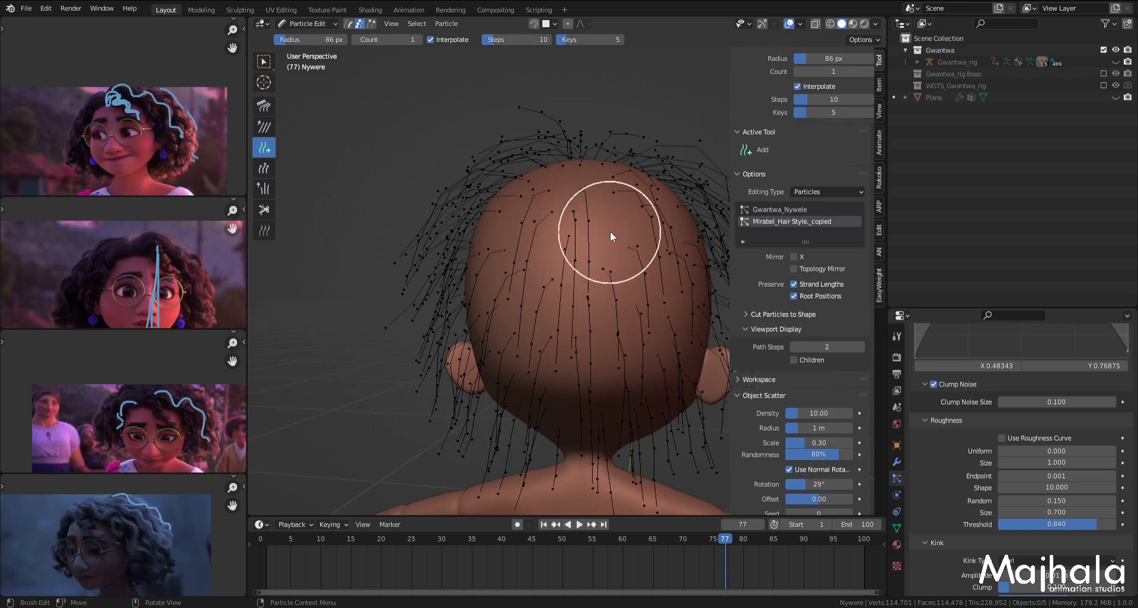
pyautogui.moveTo(609, 222)
pyautogui.mouseDown(button='middle')
pyautogui.moveTo(594, 251)
pyautogui.moveTo(611, 216)
pyautogui.moveTo(590, 320)
pyautogui.mouseUp(button='middle')
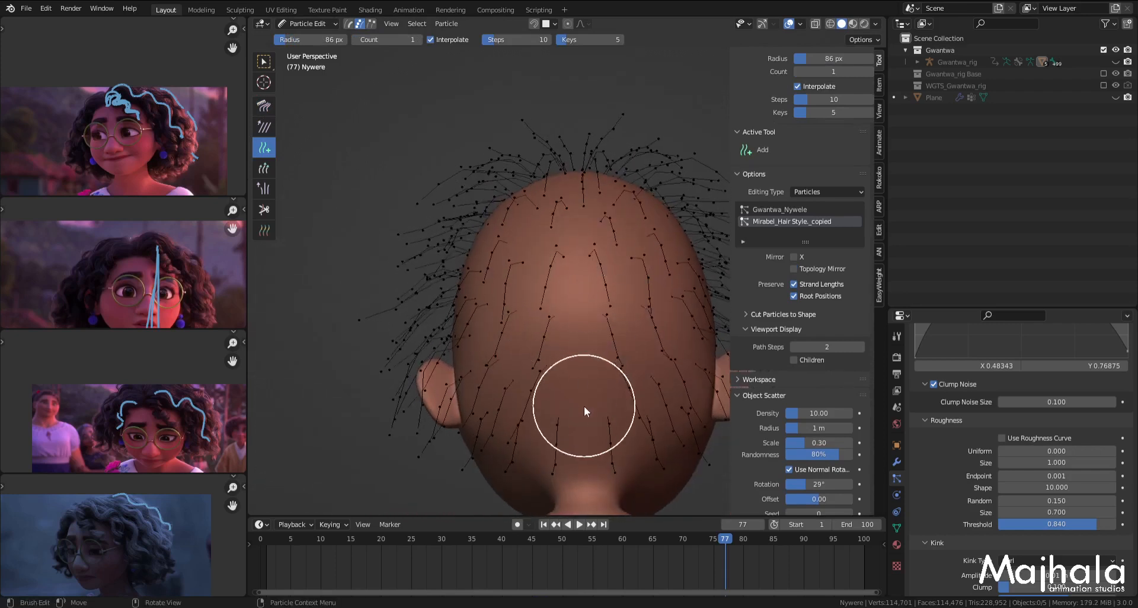
pyautogui.click(579, 357)
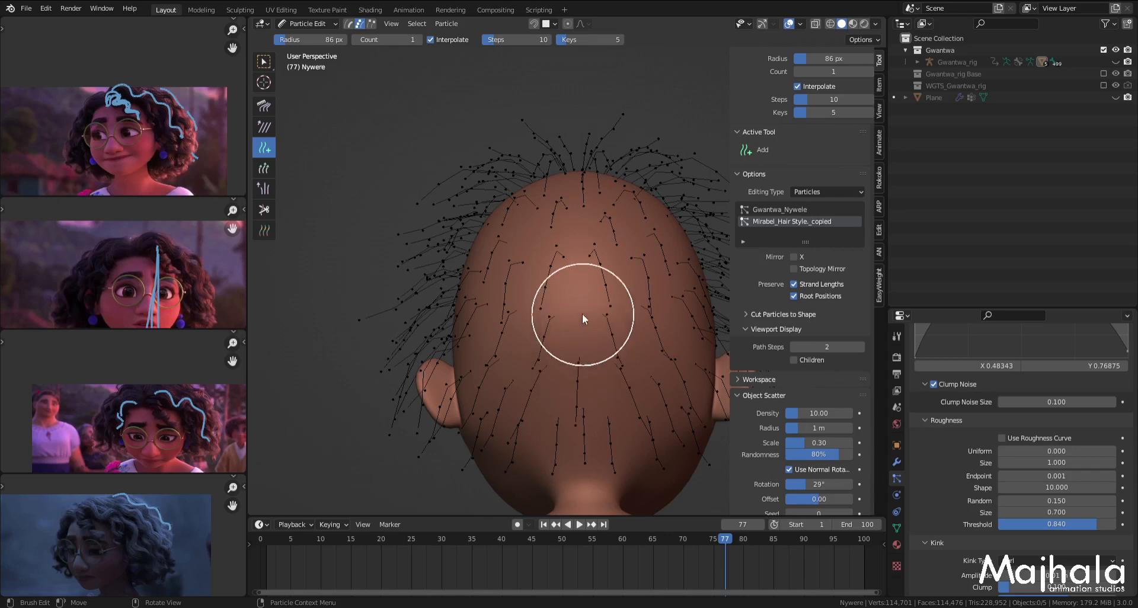
pyautogui.moveTo(545, 310); pyautogui.dragTo(616, 346, button='middle')
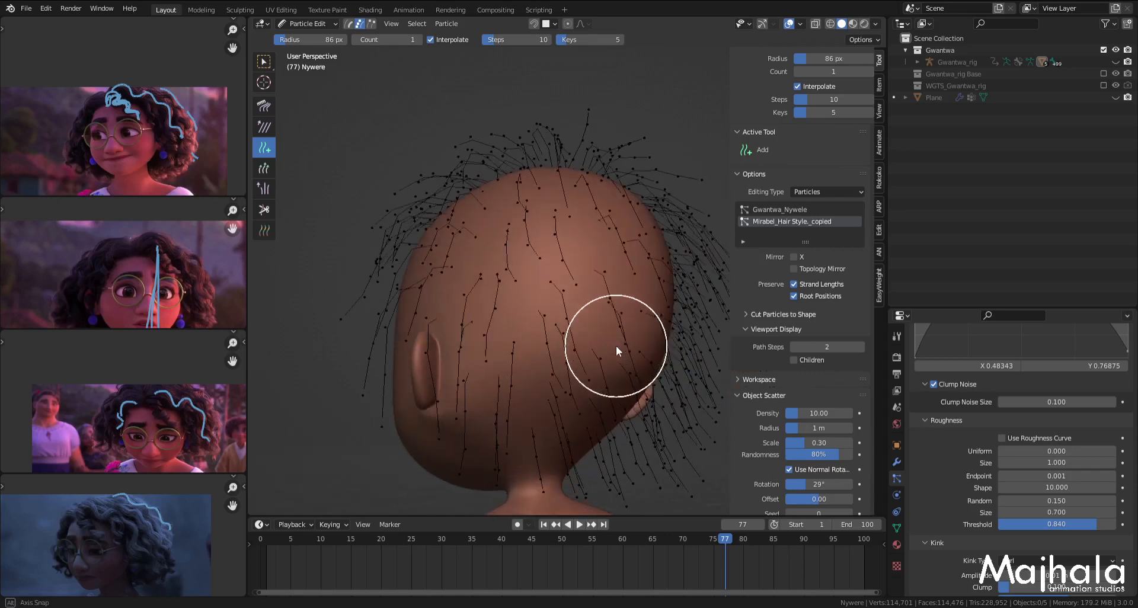
pyautogui.hotkey('ctrl', 's')
# Step: Examine the back and side of the head for bare scalp, comparing the curls in Object Mode with the guide strands in Particle Edit
pyautogui.hotkey('ctrl', 'Tab')
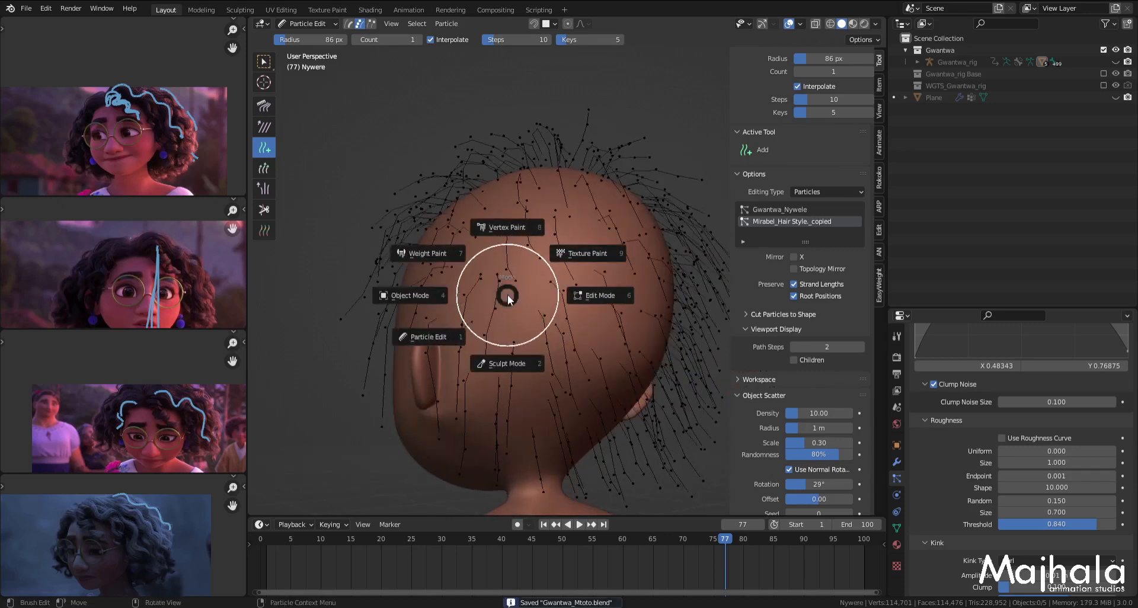
pyautogui.click(415, 298)
pyautogui.moveTo(510, 291); pyautogui.dragTo(443, 299, button='middle')
pyautogui.hotkey('ctrl', 'Tab')
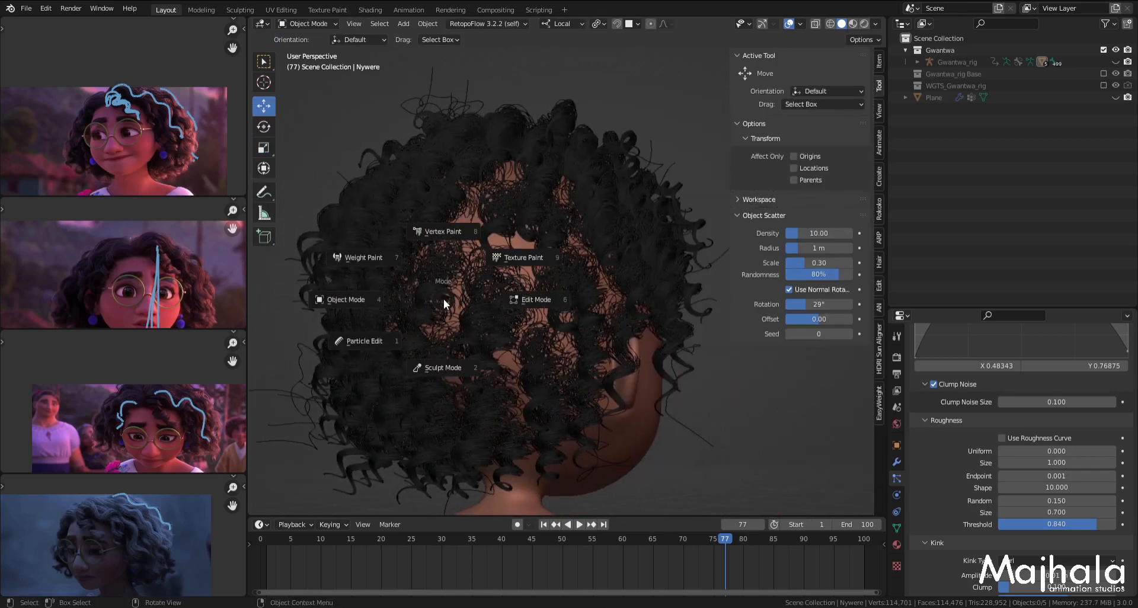
pyautogui.click(367, 340)
pyautogui.moveTo(511, 256); pyautogui.dragTo(492, 272, button='middle')
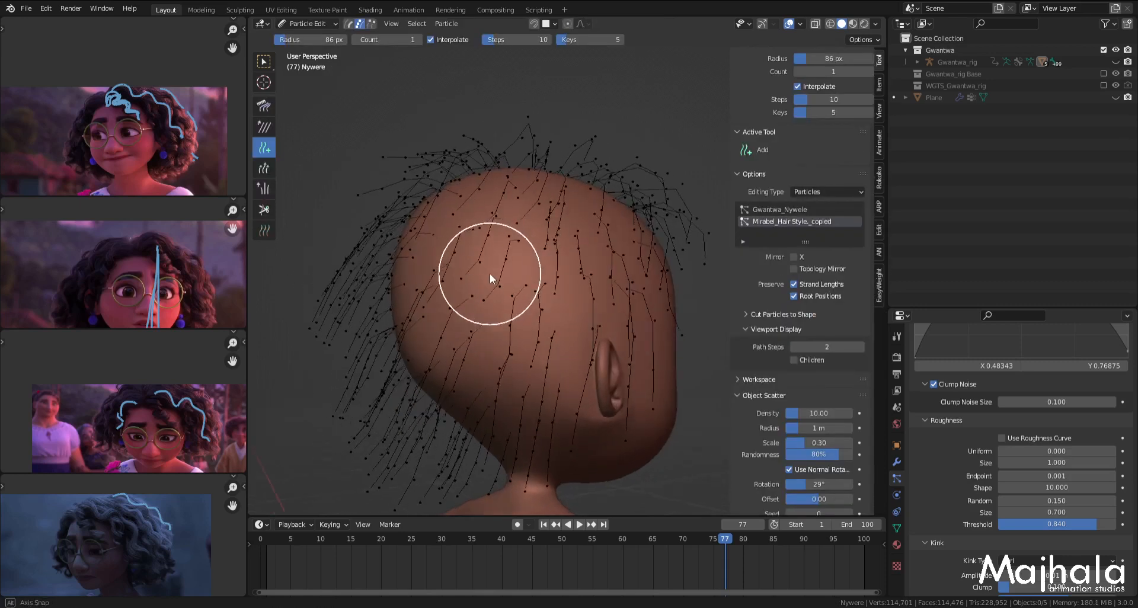
pyautogui.moveTo(501, 318)
pyautogui.mouseDown(button='middle')
pyautogui.moveTo(532, 292)
pyautogui.moveTo(520, 279)
pyautogui.moveTo(562, 332)
pyautogui.moveTo(593, 329)
pyautogui.moveTo(575, 302)
pyautogui.mouseUp(button='middle')
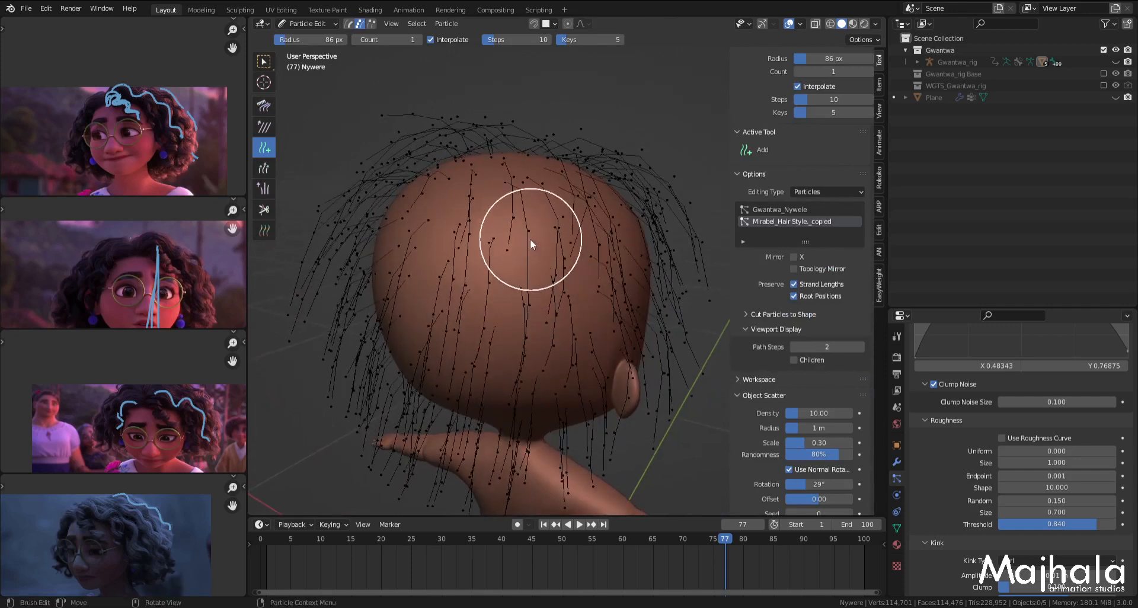
pyautogui.moveTo(513, 261)
pyautogui.mouseDown(button='middle')
pyautogui.moveTo(535, 318)
pyautogui.moveTo(518, 220)
pyautogui.moveTo(529, 263)
pyautogui.moveTo(549, 267)
pyautogui.moveTo(488, 266)
pyautogui.moveTo(536, 230)
pyautogui.moveTo(531, 215)
pyautogui.moveTo(508, 208)
pyautogui.moveTo(475, 243)
pyautogui.mouseUp(button='middle')
pyautogui.hotkey('ctrl', 'Tab')
pyautogui.click(400, 243)
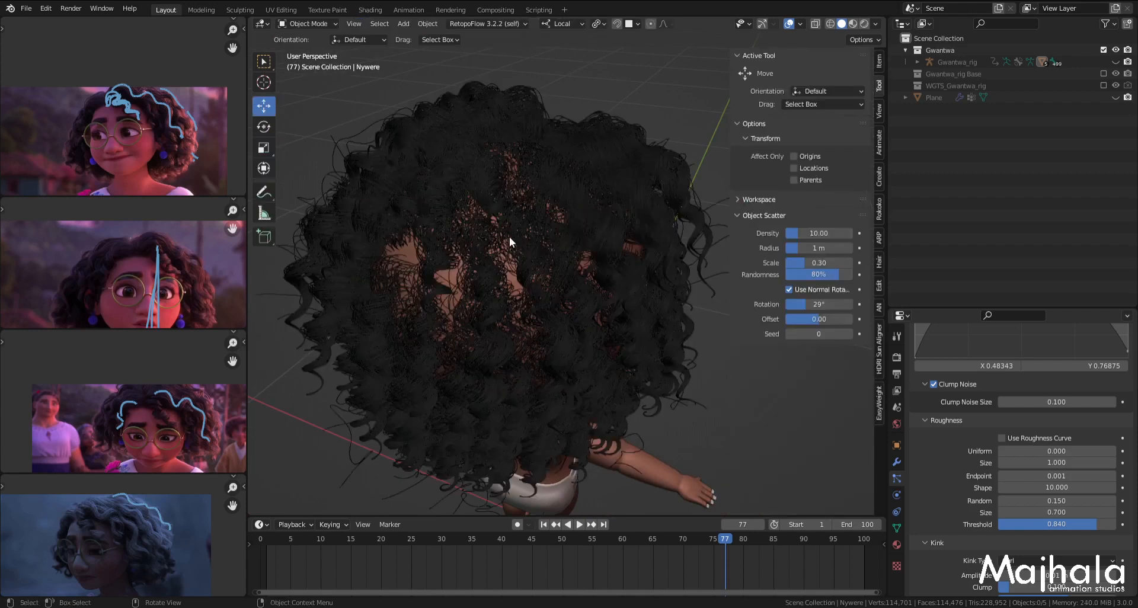
pyautogui.moveTo(512, 203); pyautogui.dragTo(544, 230, button='middle')
# Step: Comb the tip of the forehead strand outward toward the character's left in front view, and save the file
pyautogui.press('KP_1')
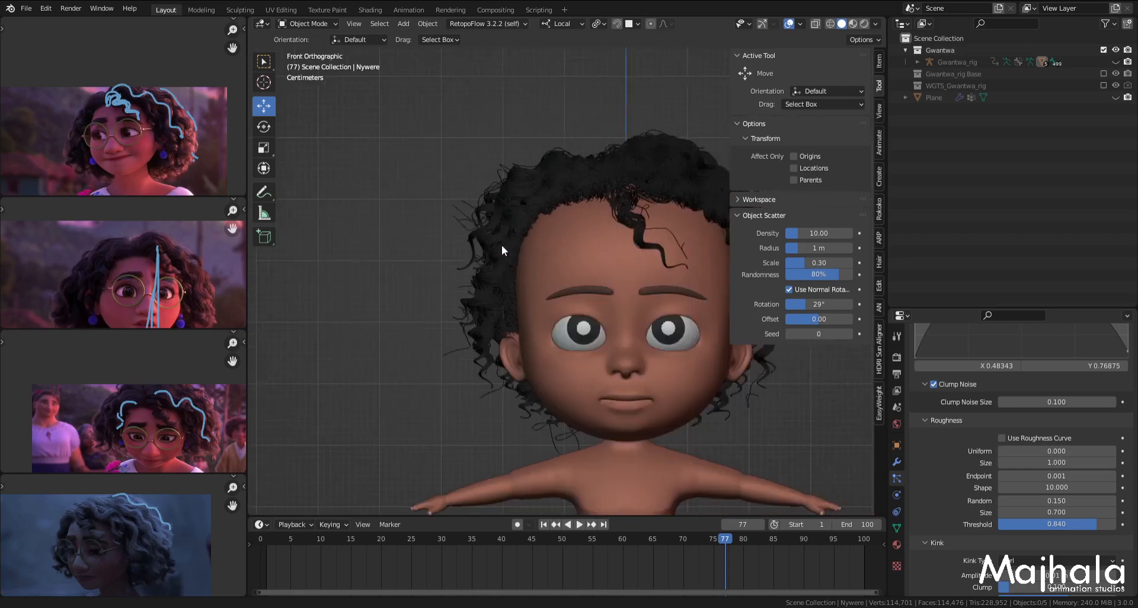
pyautogui.scroll(3, 955, 417)
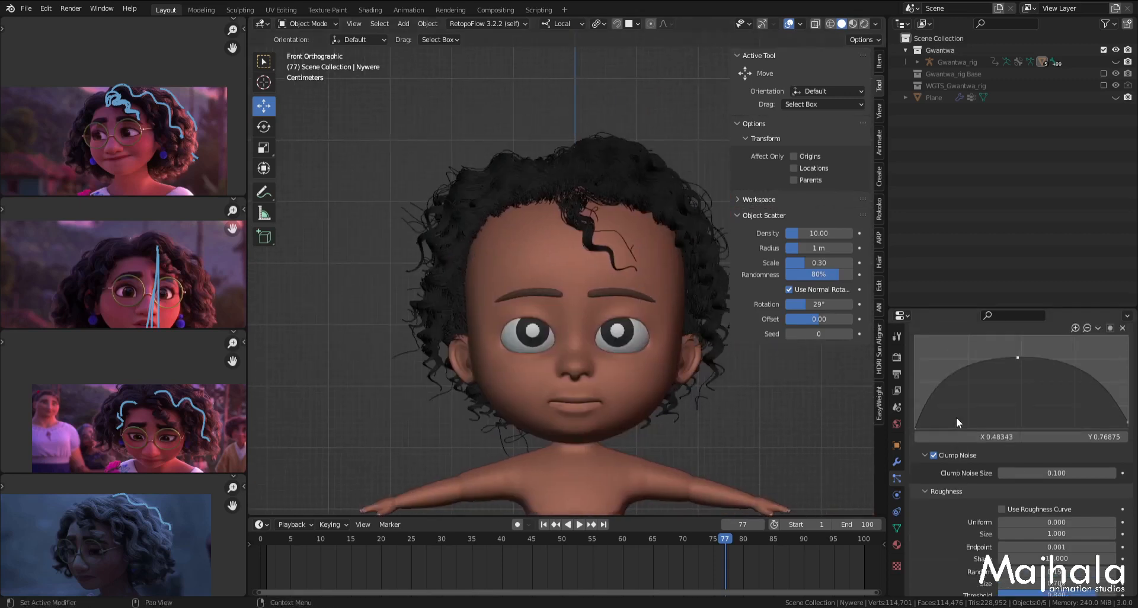
pyautogui.scroll(3, 646, 278)
pyautogui.hotkey('ctrl', 'Tab')
pyautogui.click(589, 320)
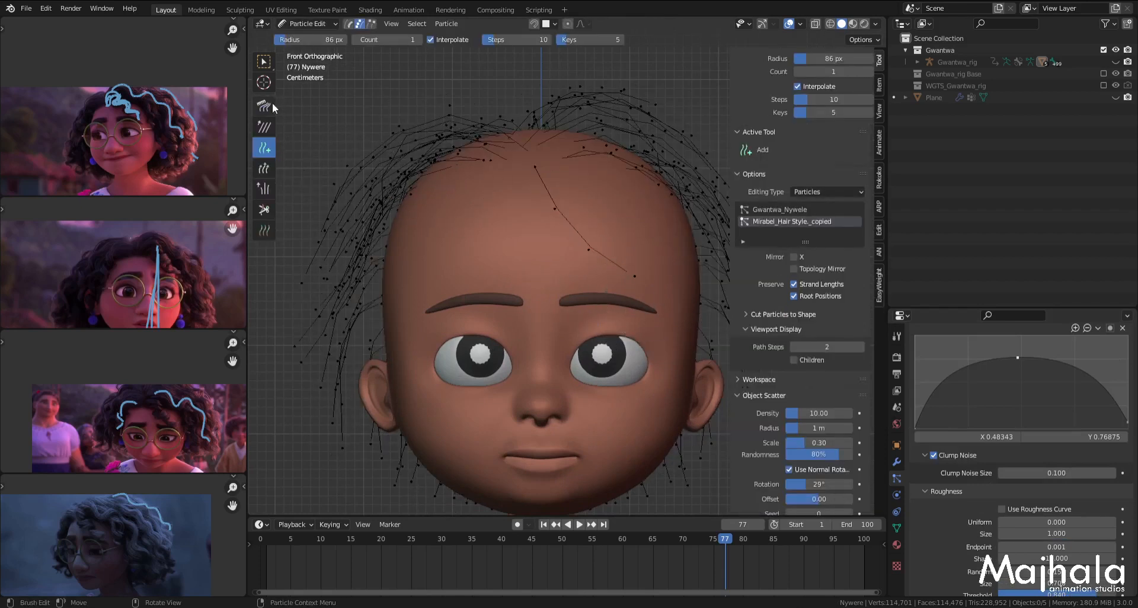
pyautogui.scroll(2, 632, 261)
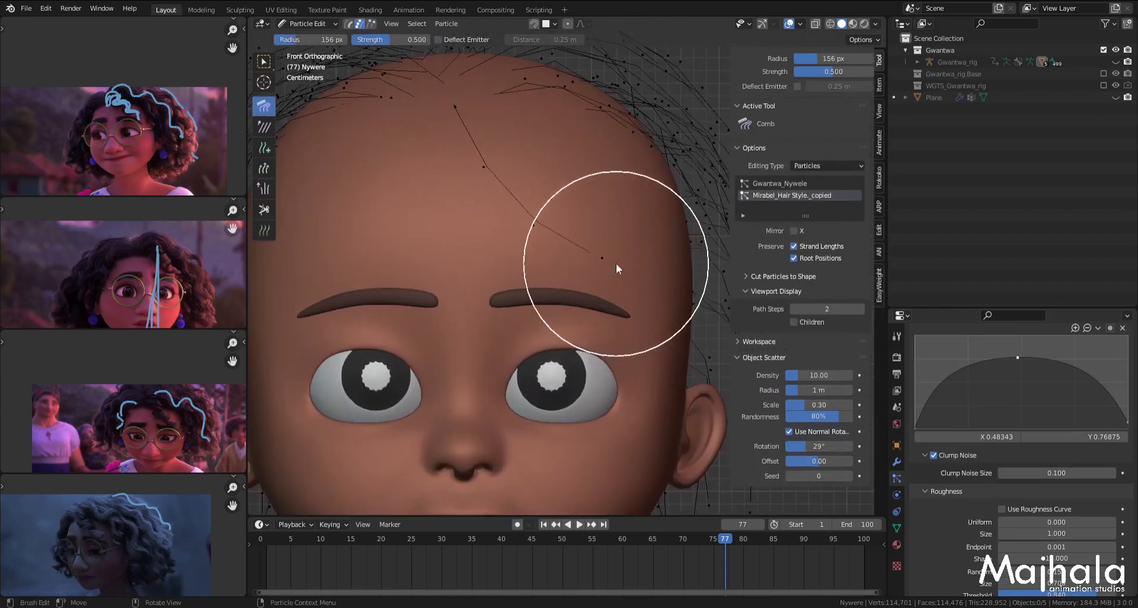
pyautogui.scroll(-3, 570, 247)
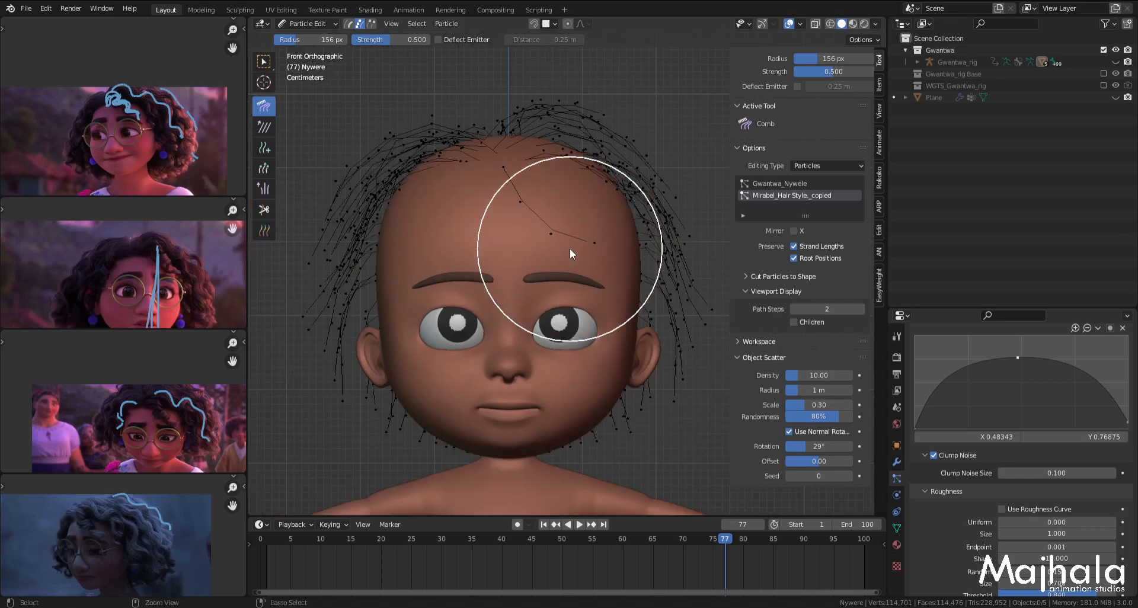
pyautogui.hotkey('ctrl', 's')
# Step: Switch to Object Mode and examine the forehead curl and its stray hairs up close
pyautogui.hotkey('ctrl', 'Tab')
pyautogui.click(521, 252)
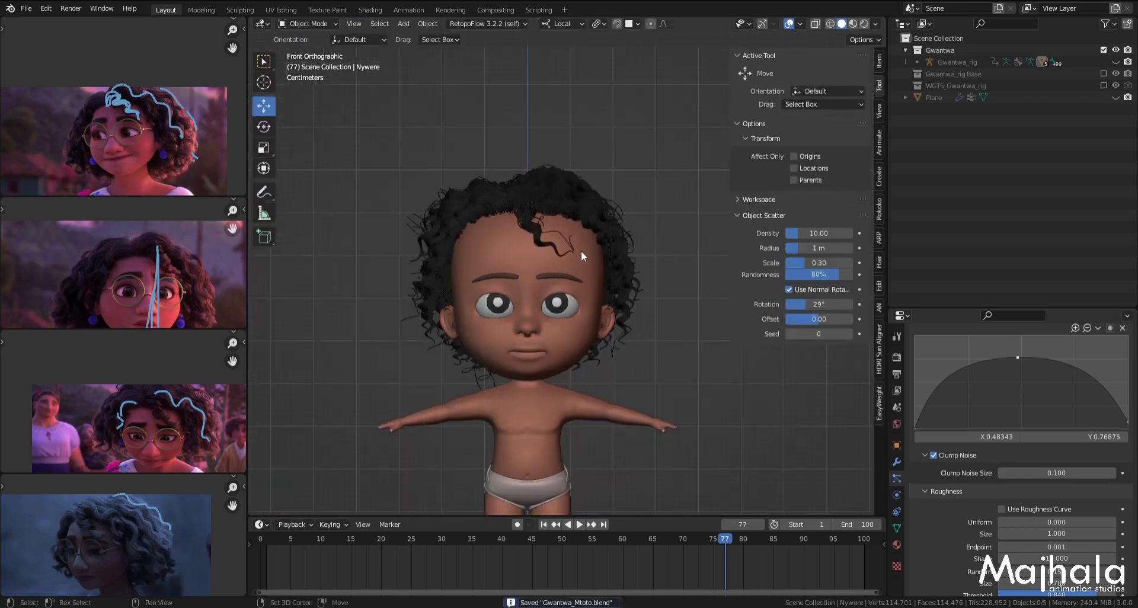
pyautogui.scroll(3, 553, 232)
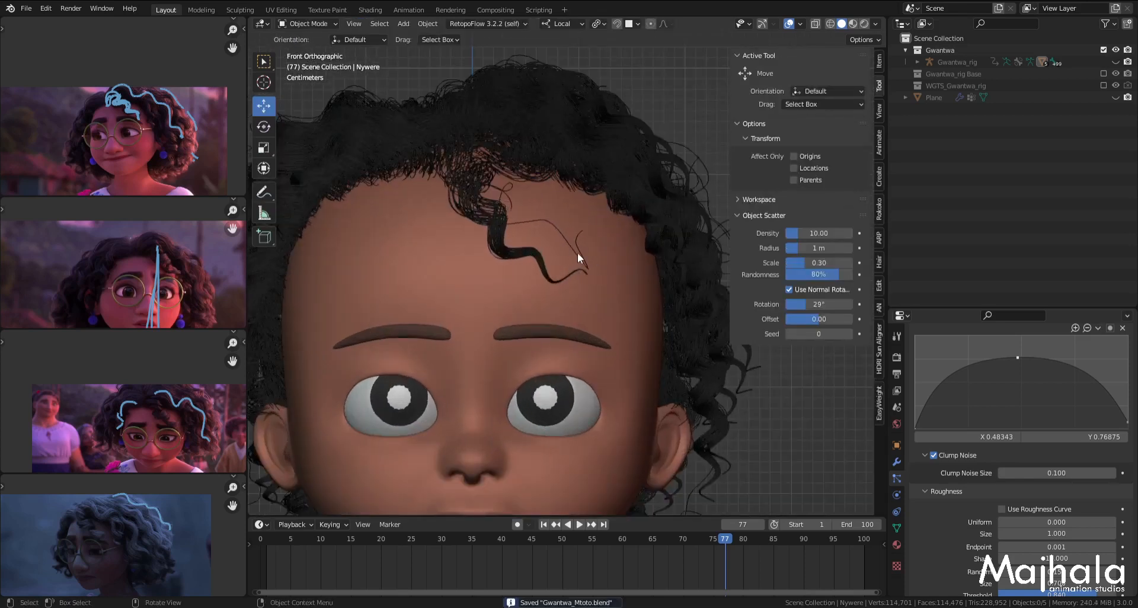
pyautogui.scroll(-4, 552, 250)
pyautogui.scroll(2, 569, 243)
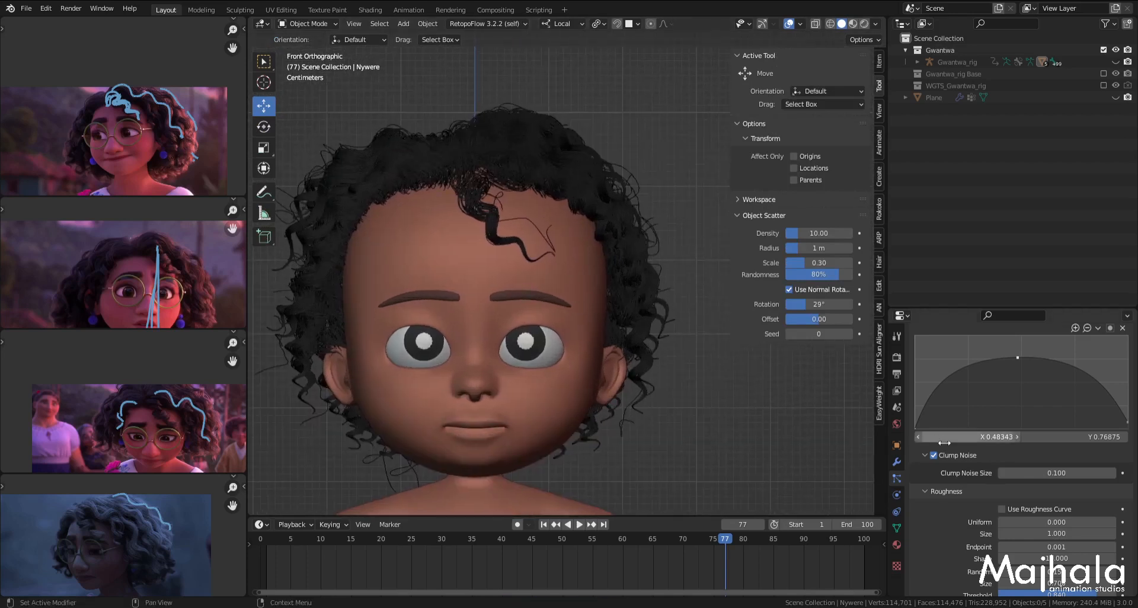
# Step: Try Random roughness Threshold values of 0.8, 0.7 and 0.83 on the hair
pyautogui.scroll(4, 940, 502)
pyautogui.scroll(-7, 975, 502)
pyautogui.scroll(-1, 980, 499)
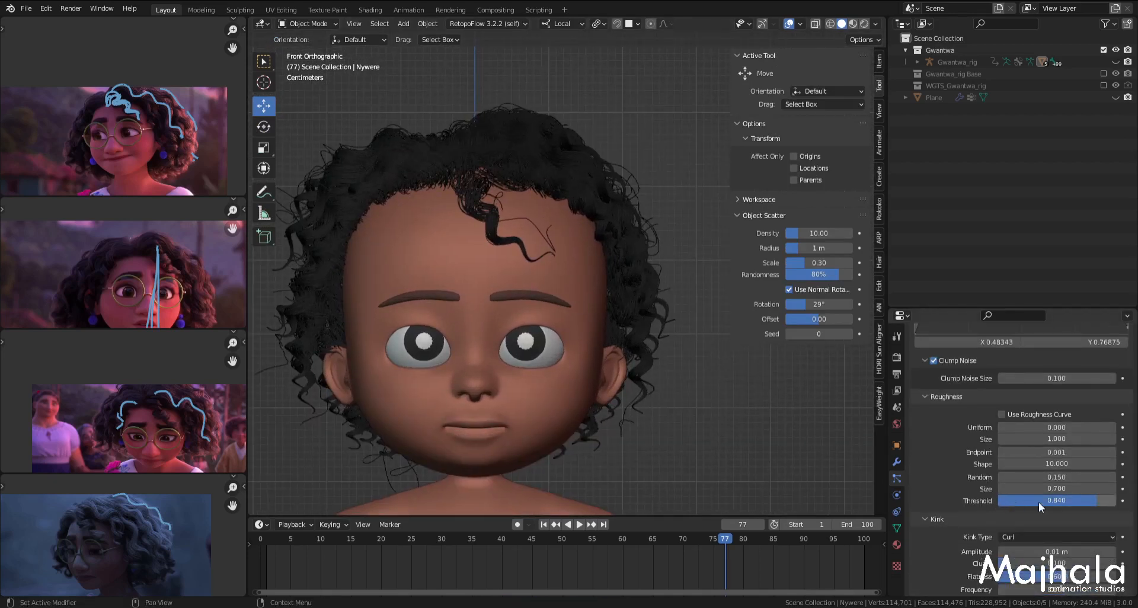
pyautogui.click(1056, 501)
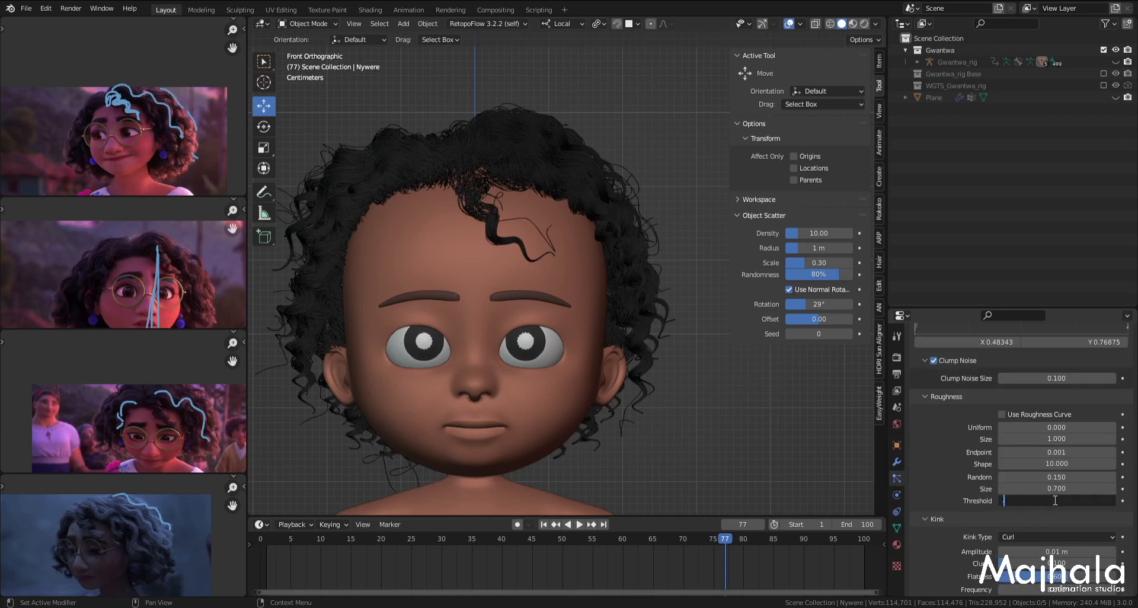
pyautogui.press('Return')
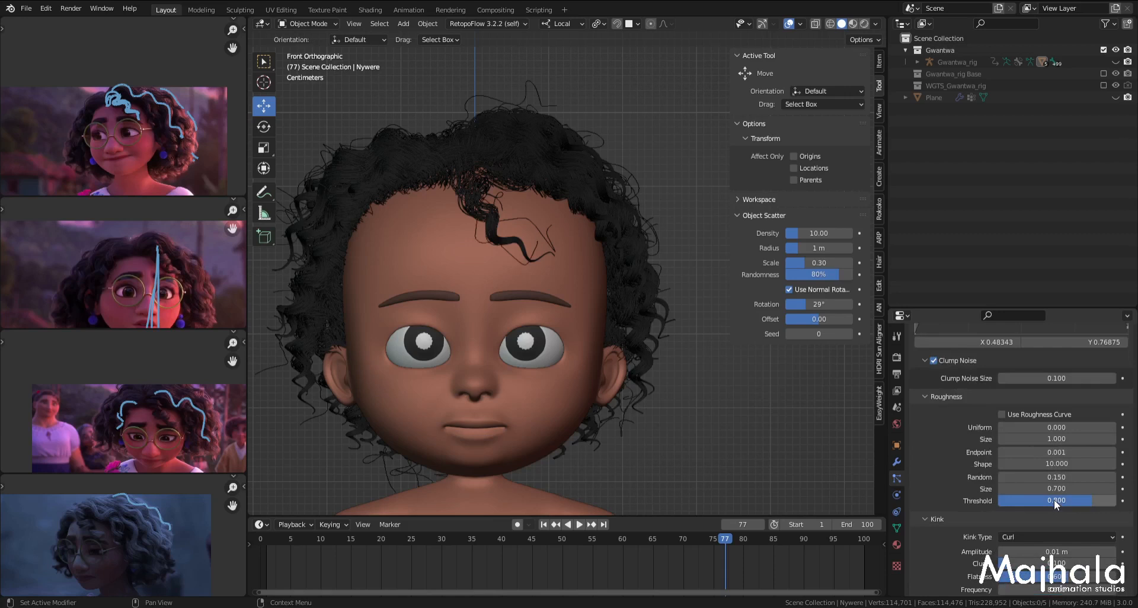
pyautogui.moveTo(1055, 500); pyautogui.dragTo(1040, 500)
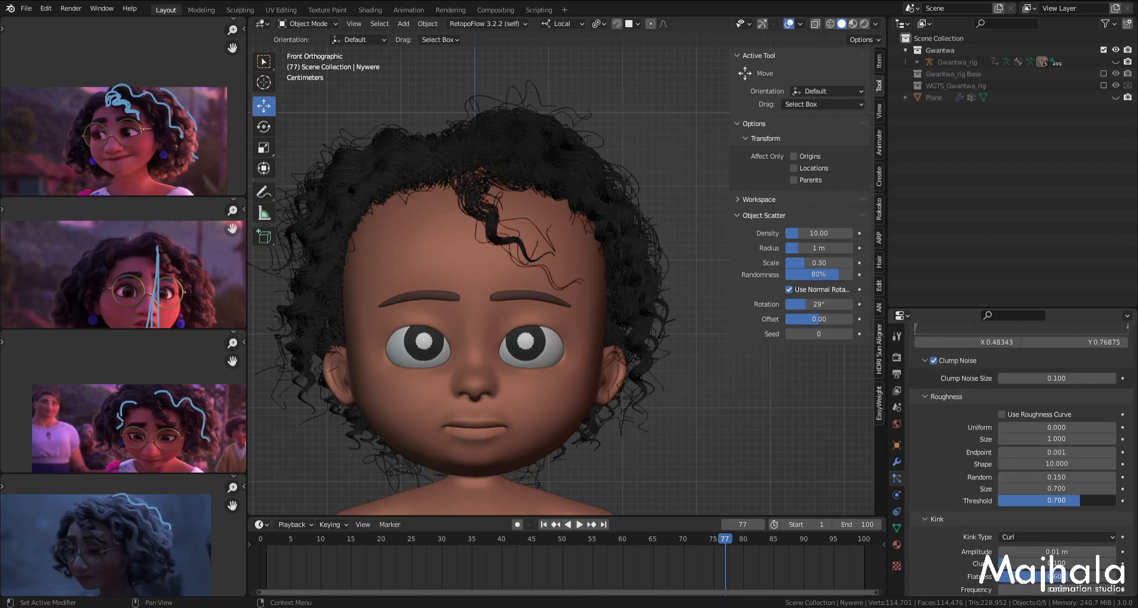
pyautogui.moveTo(1038, 500); pyautogui.dragTo(1062, 500)
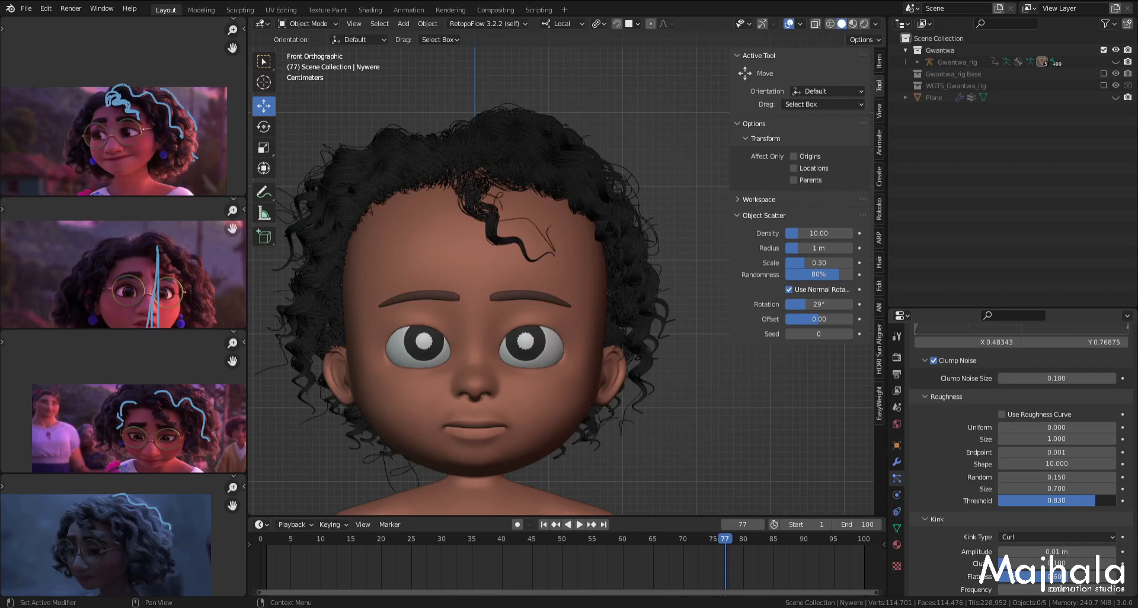
pyautogui.moveTo(1062, 500); pyautogui.dragTo(1065, 500)
# Step: Set the Random roughness Threshold to 0.84 and refine it to 0.841
pyautogui.doubleClick(1097, 501)
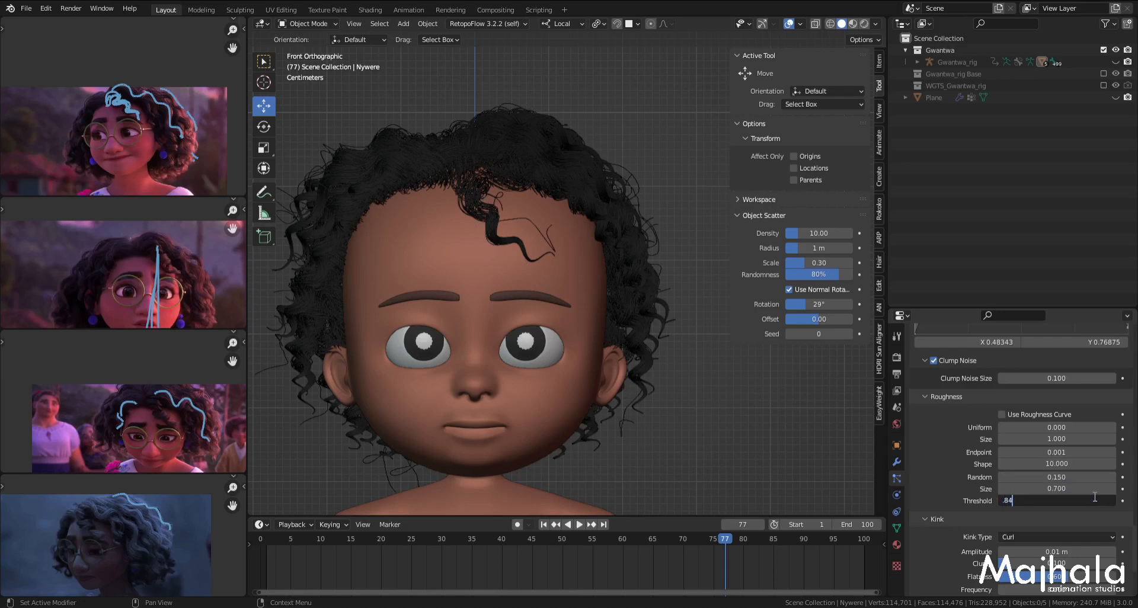
pyautogui.press('Return')
pyautogui.doubleClick(1094, 500)
pyautogui.press('Return')
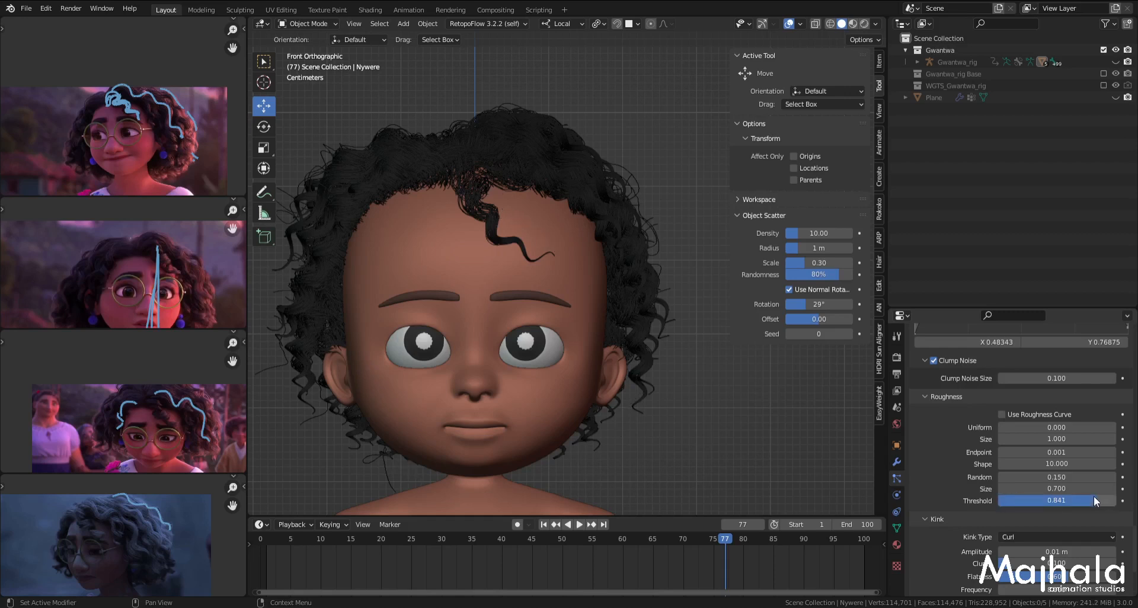
# Step: Compare the hair's front and right-side shape with the enlarged dark side-view reference image
pyautogui.scroll(-1, 606, 223)
pyautogui.scroll(-2, 606, 223)
pyautogui.moveTo(531, 239); pyautogui.dragTo(482, 247, button='middle')
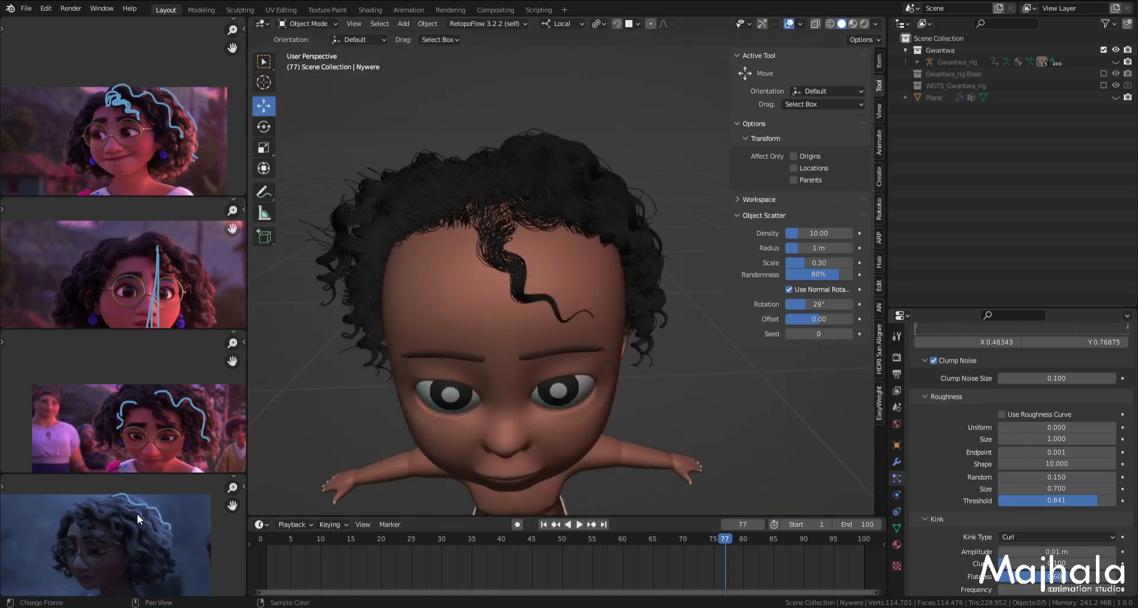
pyautogui.press('KP_3')
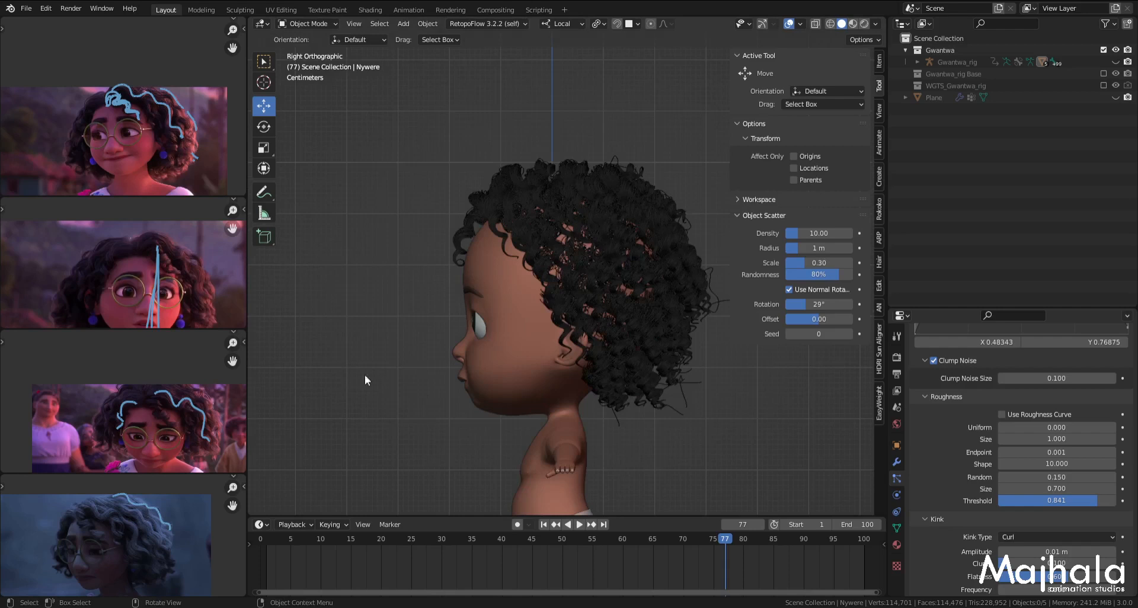
pyautogui.moveTo(152, 520); pyautogui.dragTo(118, 531, button='middle')
pyautogui.scroll(1, 110, 546)
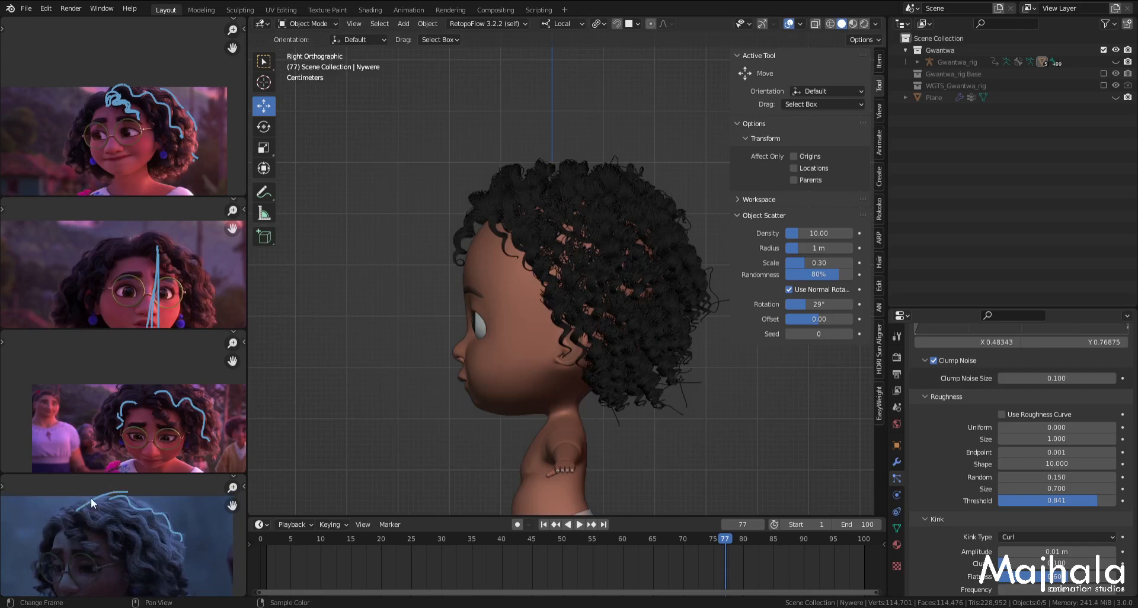
pyautogui.keyDown('shift'); pyautogui.moveTo(549, 286); pyautogui.dragTo(505, 307, button='middle'); pyautogui.keyUp('shift')
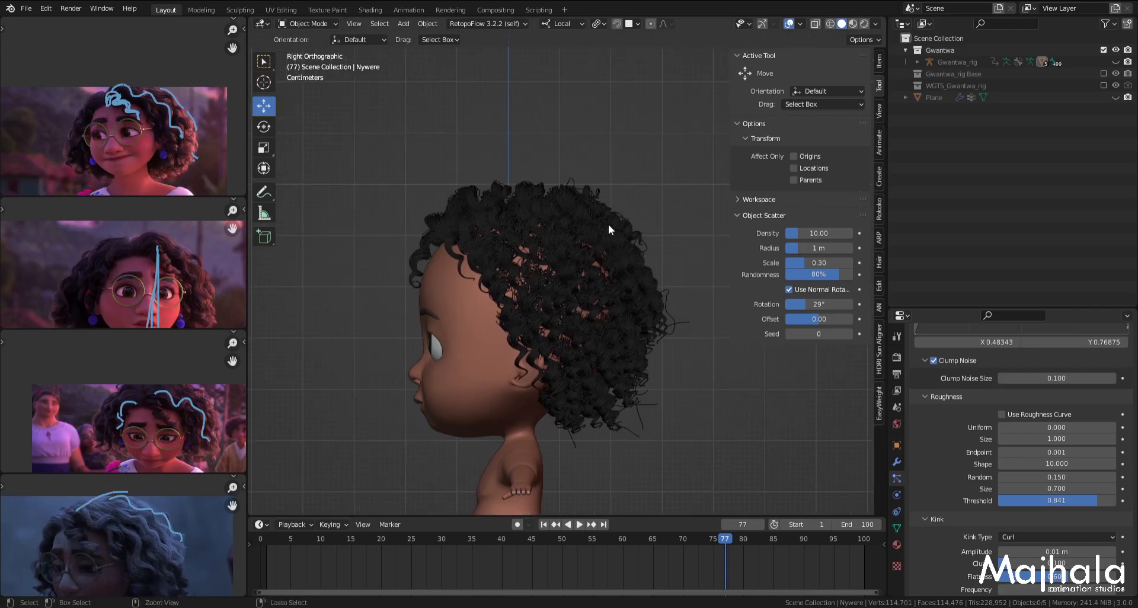
# Step: Save the file, return to Particle Edit, try Tip select mode, and restore Point select mode for the strands on top of the head
pyautogui.hotkey('ctrl', 's')
pyautogui.hotkey('ctrl', 'Tab')
pyautogui.click(552, 264)
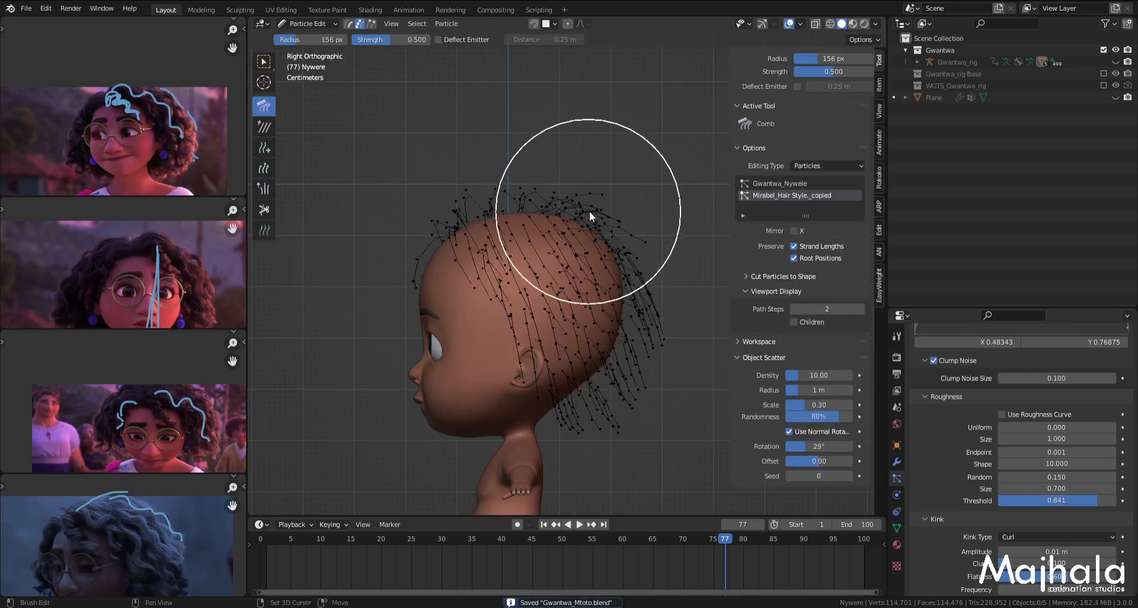
pyautogui.keyDown('shift'); pyautogui.moveTo(588, 211); pyautogui.dragTo(584, 217, button='middle'); pyautogui.keyUp('shift')
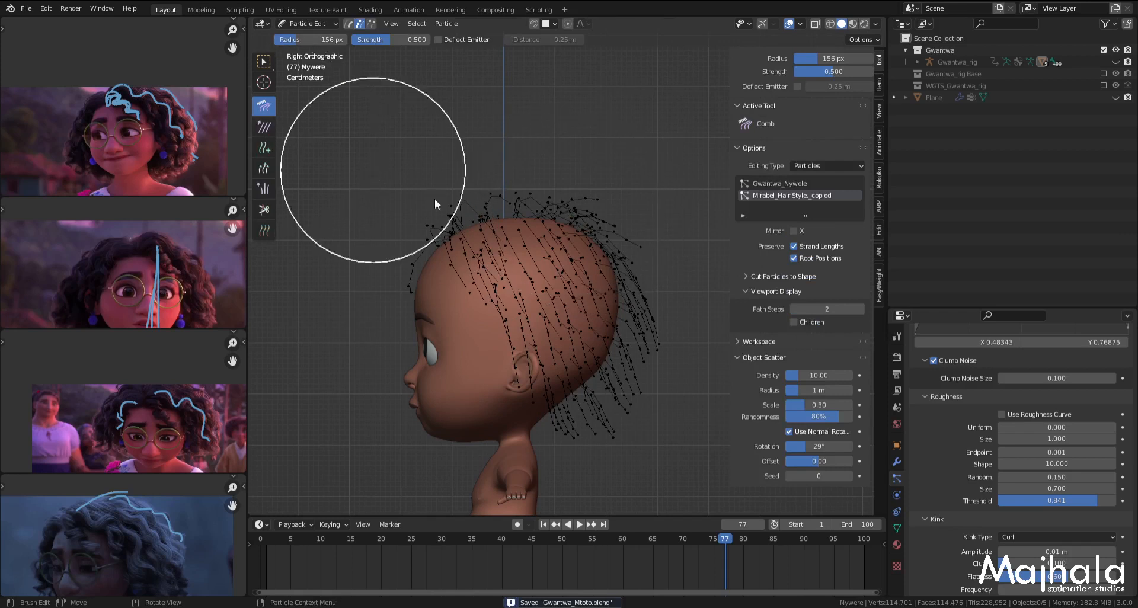
pyautogui.click(348, 24)
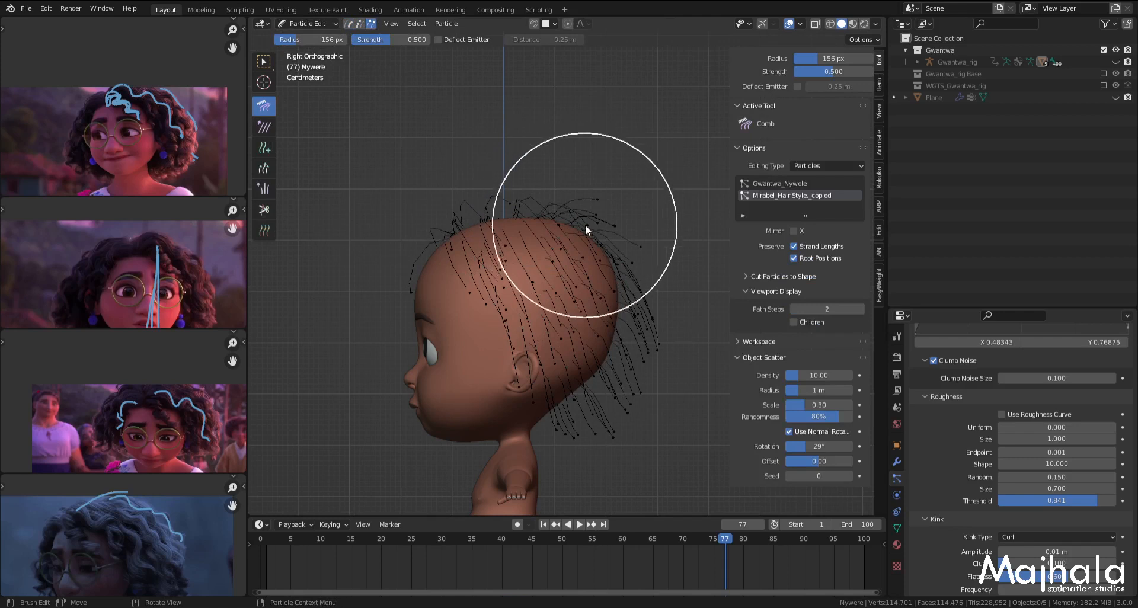
pyautogui.click(360, 24)
pyautogui.moveTo(571, 214); pyautogui.dragTo(545, 232, button='middle')
pyautogui.scroll(1, 462, 220)
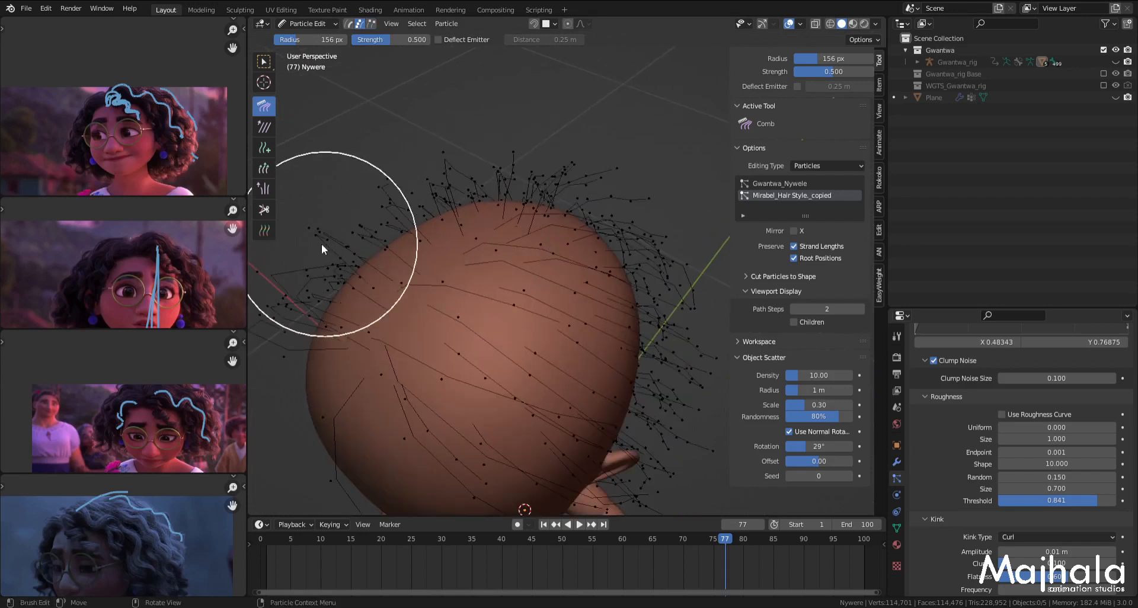
# Step: Lengthen the strands on top of the head using the Length brush in Grow mode with a 109 px radius
pyautogui.click(265, 169)
pyautogui.scroll(1, 489, 218)
pyautogui.moveTo(489, 219)
pyautogui.mouseDown()
pyautogui.moveTo(447, 236)
pyautogui.moveTo(505, 197)
pyautogui.moveTo(522, 215)
pyautogui.mouseUp()
pyautogui.moveTo(522, 215); pyautogui.dragTo(517, 239, button='middle')
pyautogui.moveTo(532, 191)
pyautogui.mouseDown()
pyautogui.moveTo(421, 278)
pyautogui.moveTo(461, 264)
pyautogui.mouseUp()
pyautogui.scroll(-2, 479, 232)
pyautogui.press('KP_3')
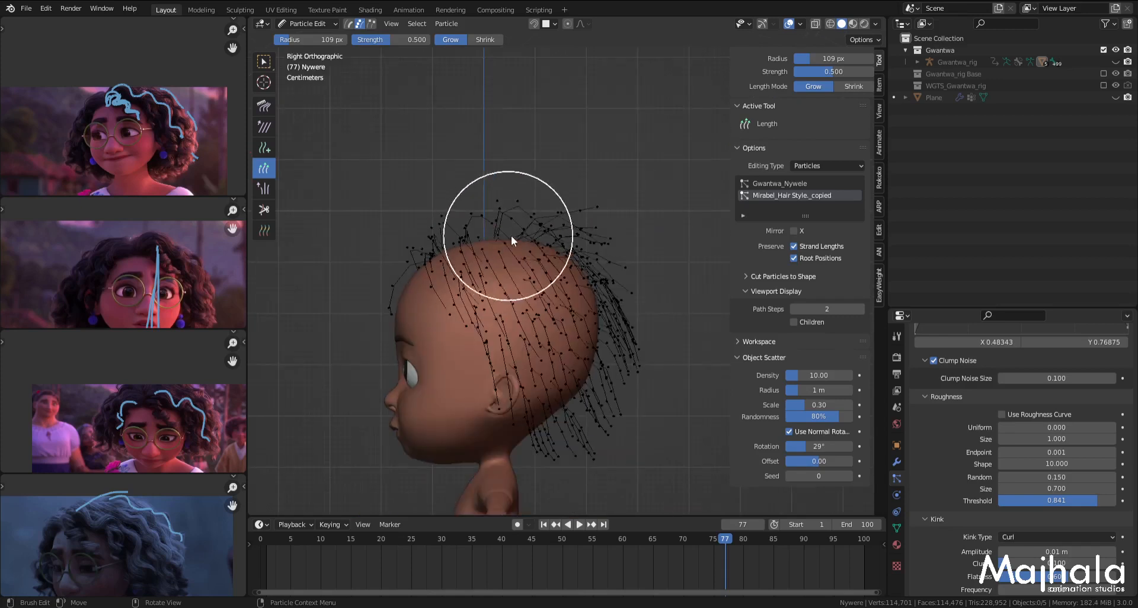
pyautogui.scroll(1, 540, 235)
# Step: Compare the full curly hair's right profile in Object Mode with the strand layout in Particle Edit
pyautogui.hotkey('ctrl', 'Tab')
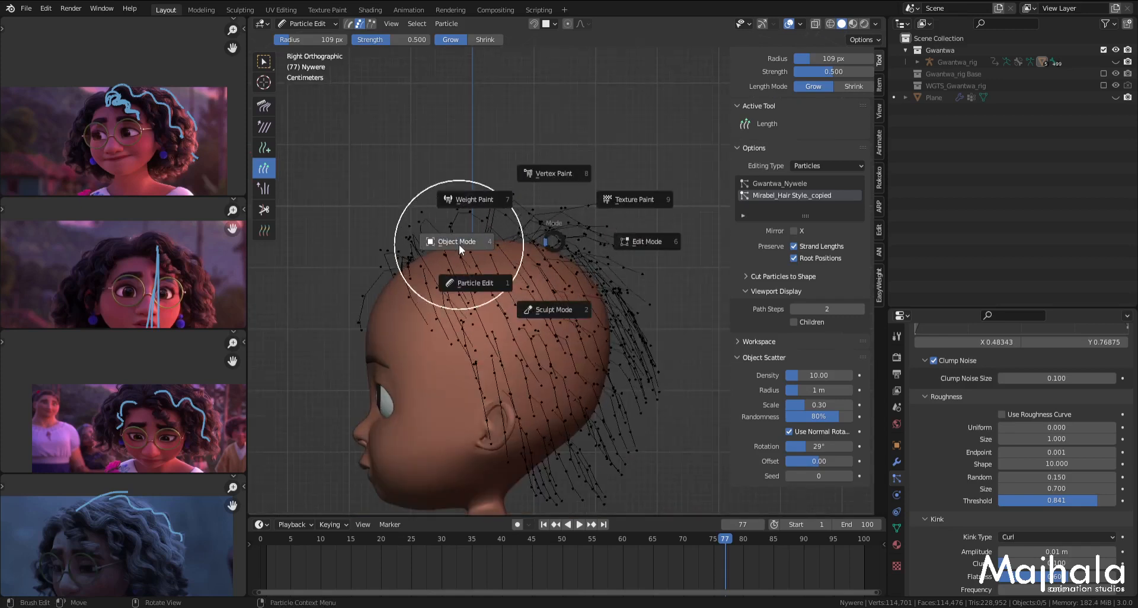
pyautogui.click(459, 244)
pyautogui.hotkey('ctrl', 'Tab')
pyautogui.click(543, 244)
pyautogui.hotkey('ctrl', 'Tab')
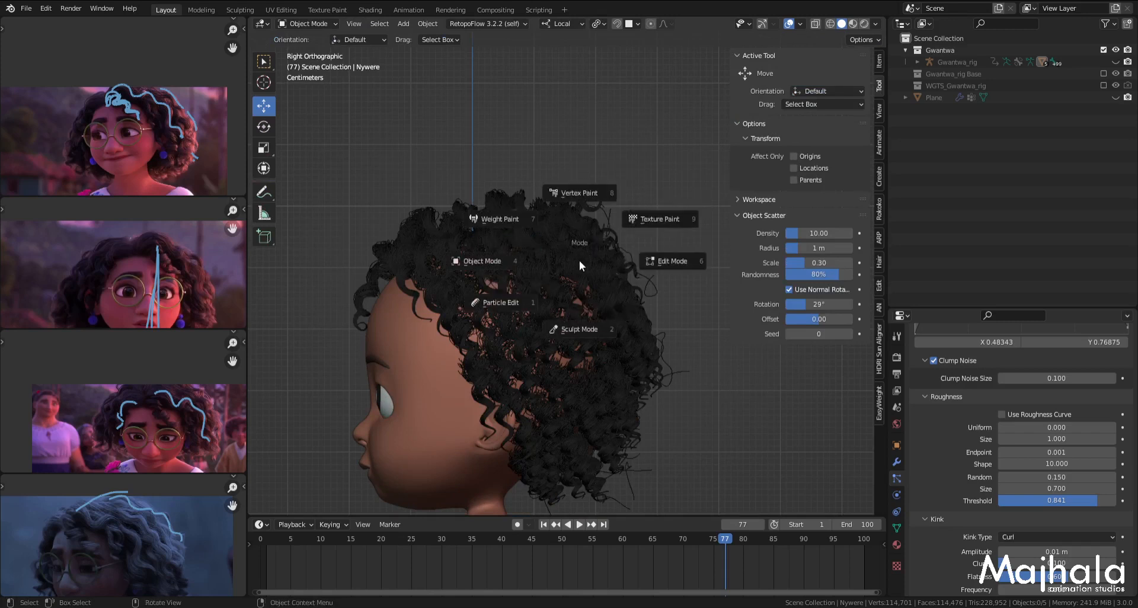
pyautogui.click(511, 305)
pyautogui.moveTo(511, 304)
pyautogui.mouseDown(button='middle')
pyautogui.moveTo(591, 304)
pyautogui.moveTo(542, 310)
pyautogui.moveTo(600, 289)
pyautogui.moveTo(592, 299)
pyautogui.mouseUp(button='middle')
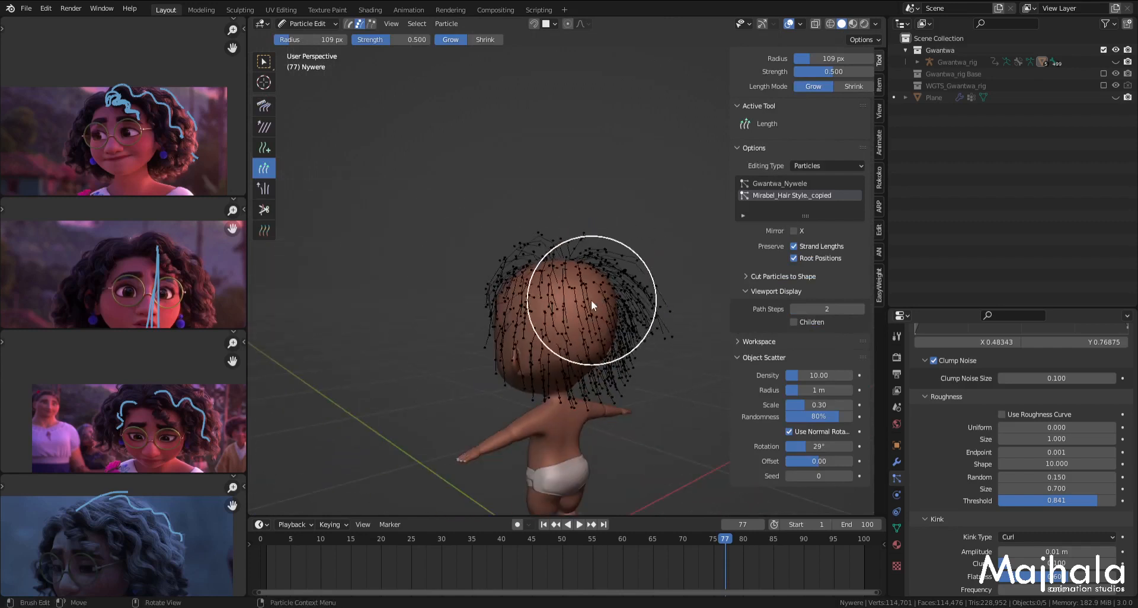
pyautogui.scroll(-2, 534, 280)
pyautogui.keyDown('alt'); pyautogui.moveTo(525, 277); pyautogui.dragTo(553, 283, button='middle'); pyautogui.keyUp('alt')
pyautogui.scroll(4, 575, 283)
pyautogui.hotkey('ctrl', 'Tab')
pyautogui.click(499, 276)
pyautogui.scroll(-3, 577, 280)
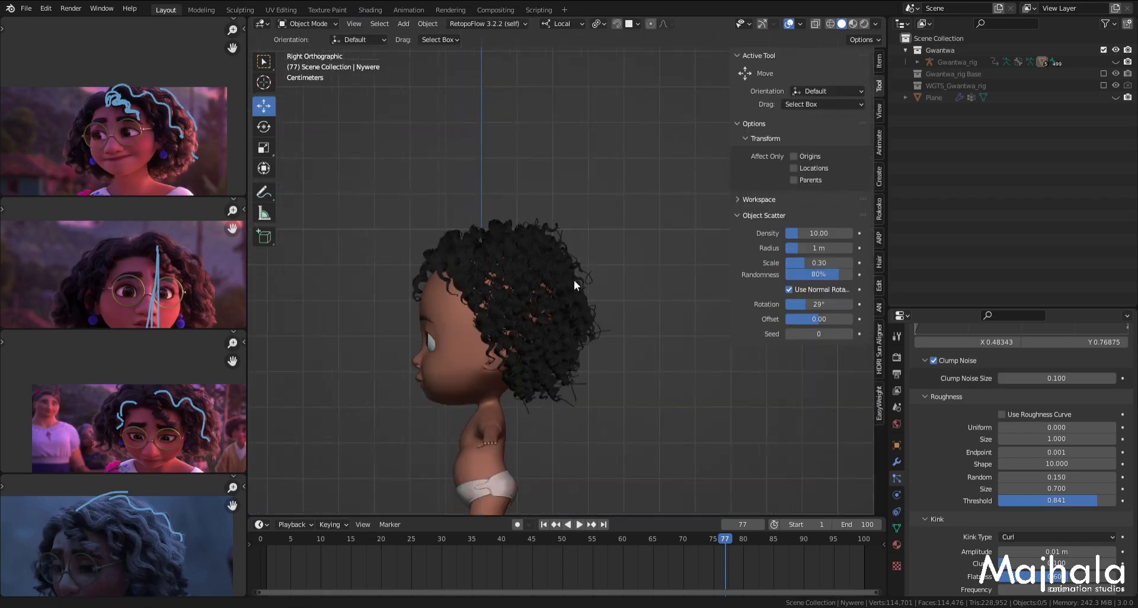
pyautogui.hotkey('ctrl', 'Tab')
pyautogui.click(452, 310)
pyautogui.moveTo(575, 285)
pyautogui.mouseDown(button='middle')
pyautogui.moveTo(552, 294)
pyautogui.moveTo(564, 281)
pyautogui.moveTo(502, 292)
pyautogui.moveTo(430, 282)
pyautogui.moveTo(510, 278)
pyautogui.moveTo(468, 320)
pyautogui.moveTo(498, 300)
pyautogui.moveTo(515, 270)
pyautogui.moveTo(496, 271)
pyautogui.moveTo(495, 258)
pyautogui.moveTo(520, 234)
pyautogui.moveTo(512, 247)
pyautogui.mouseUp(button='middle')
pyautogui.press('KP_3')
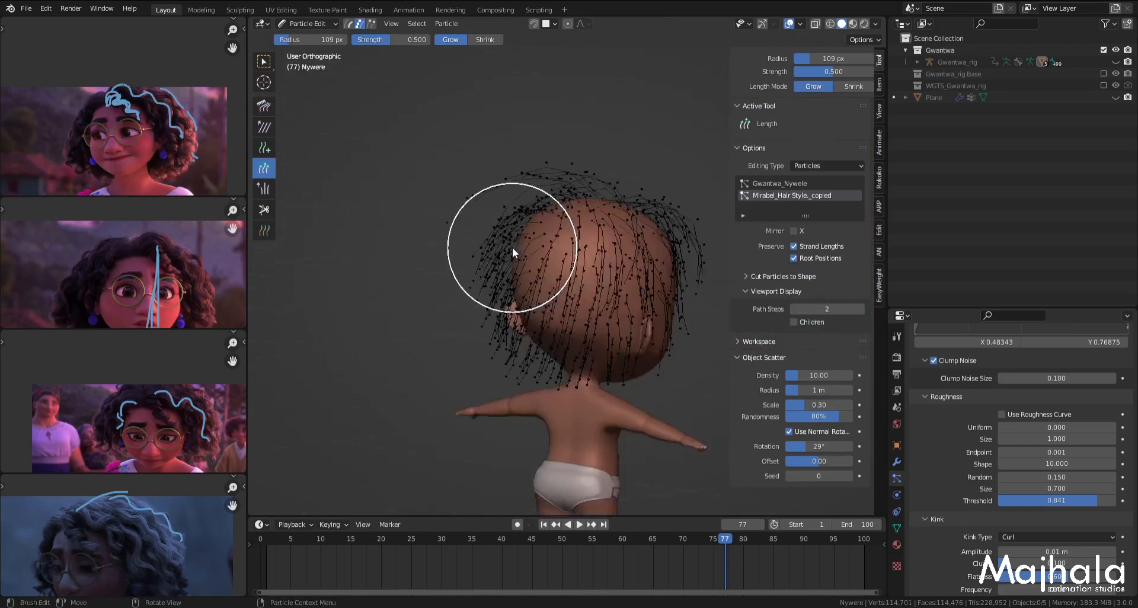
# Step: Comb the strands at the back of the head in right view with a 156 px radius and save the file
pyautogui.click(265, 106)
pyautogui.scroll(3, 594, 270)
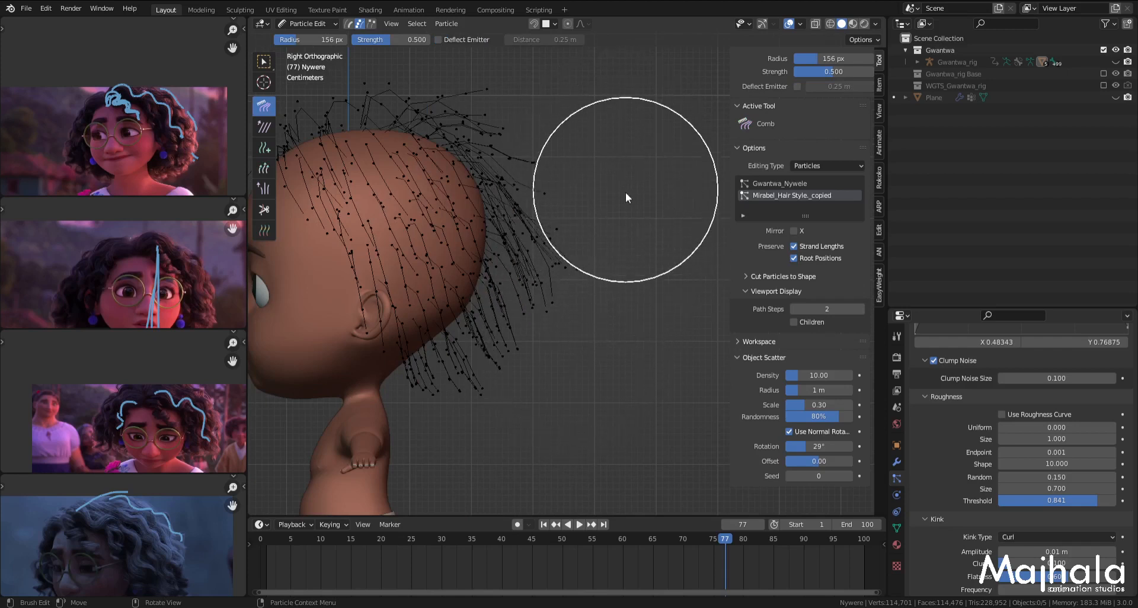
pyautogui.scroll(2, 616, 225)
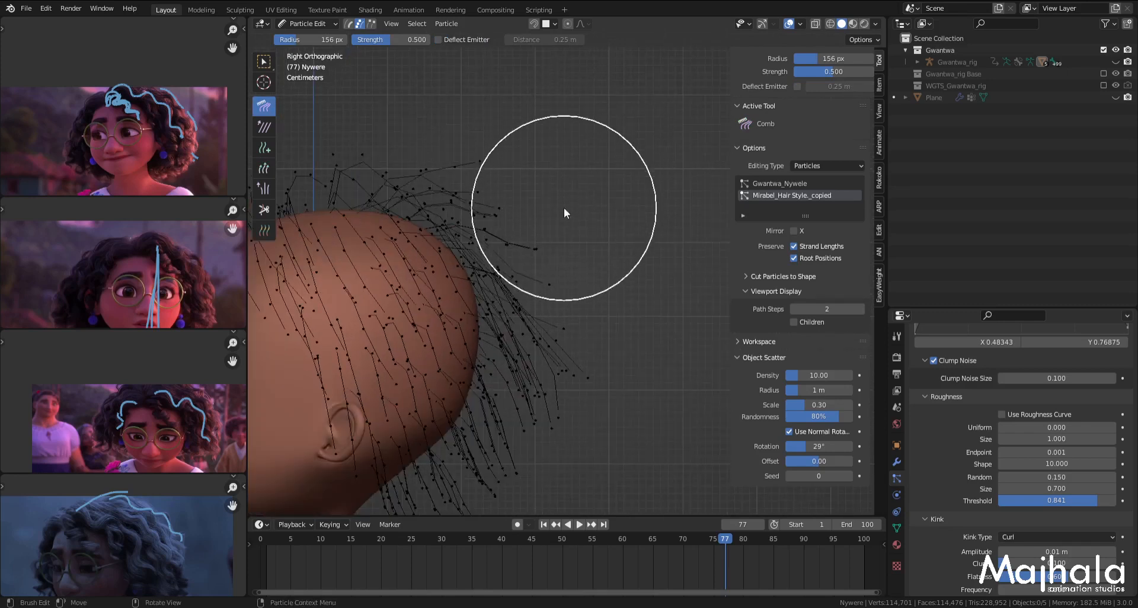
pyautogui.scroll(-4, 566, 228)
pyautogui.scroll(4, 595, 343)
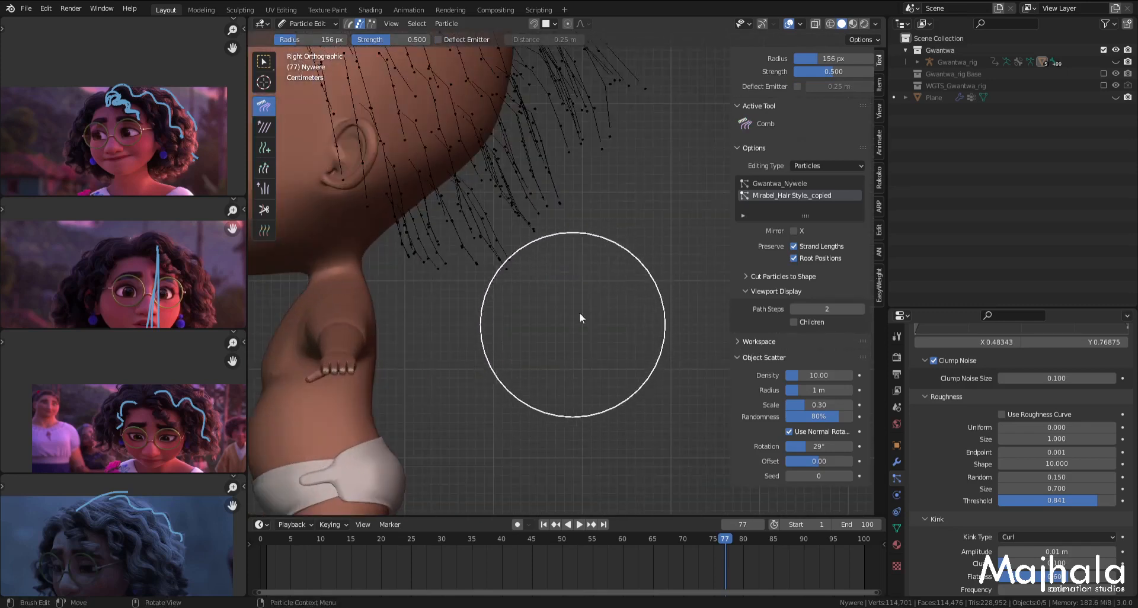
pyautogui.scroll(2, 426, 312)
pyautogui.scroll(-5, 408, 309)
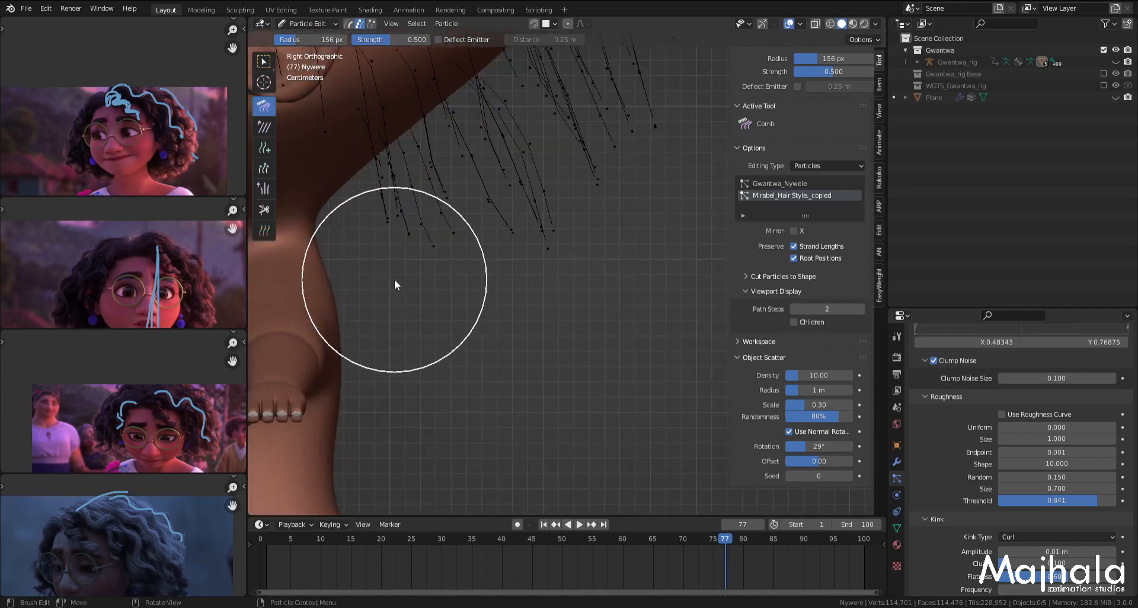
pyautogui.scroll(3, 567, 322)
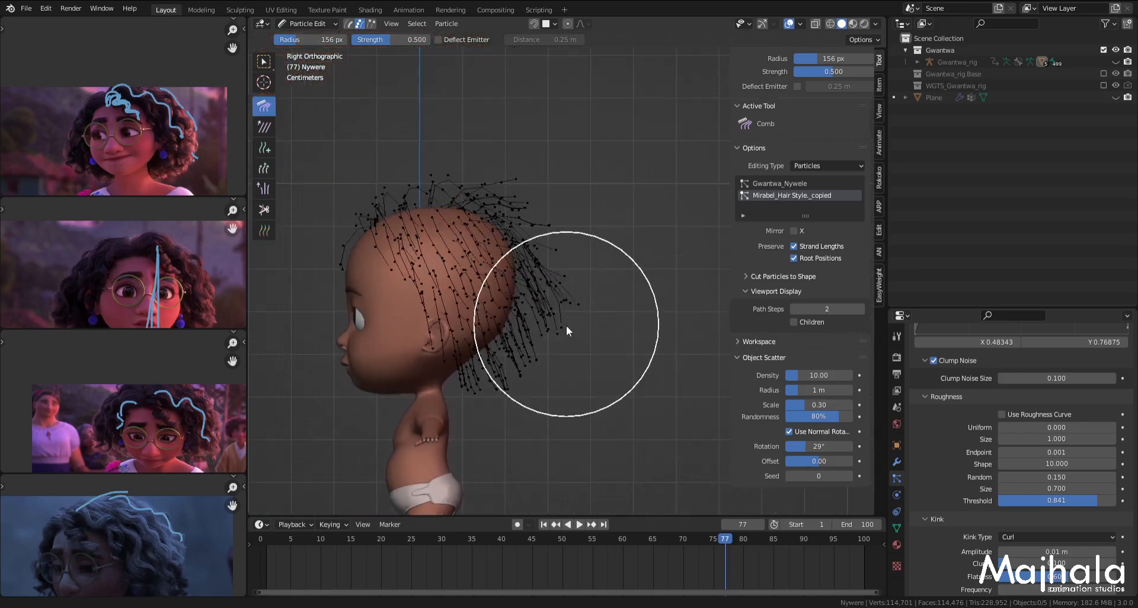
pyautogui.scroll(1, 541, 276)
pyautogui.scroll(-1, 551, 267)
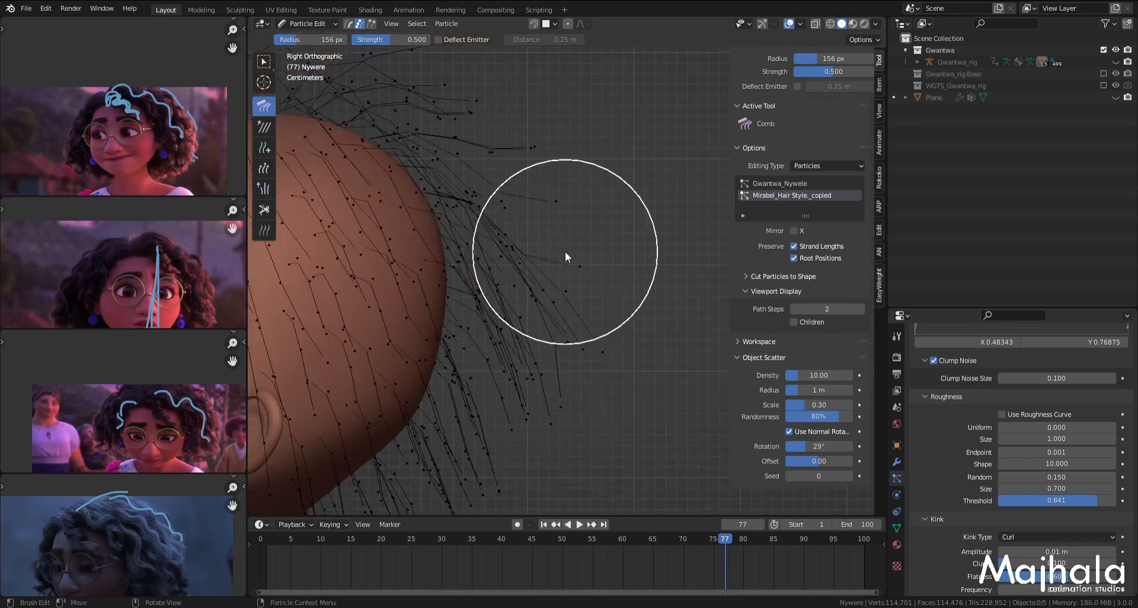
pyautogui.scroll(-2, 526, 330)
pyautogui.scroll(4, 564, 329)
pyautogui.scroll(2, 584, 363)
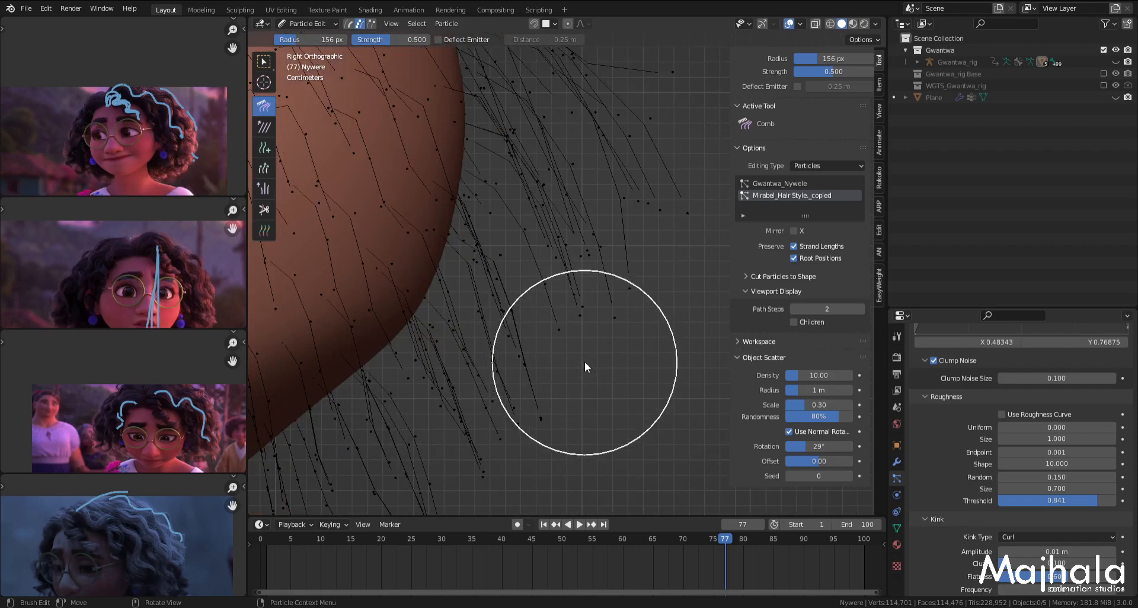
pyautogui.scroll(-4, 560, 322)
pyautogui.scroll(-4, 569, 338)
pyautogui.scroll(3, 521, 282)
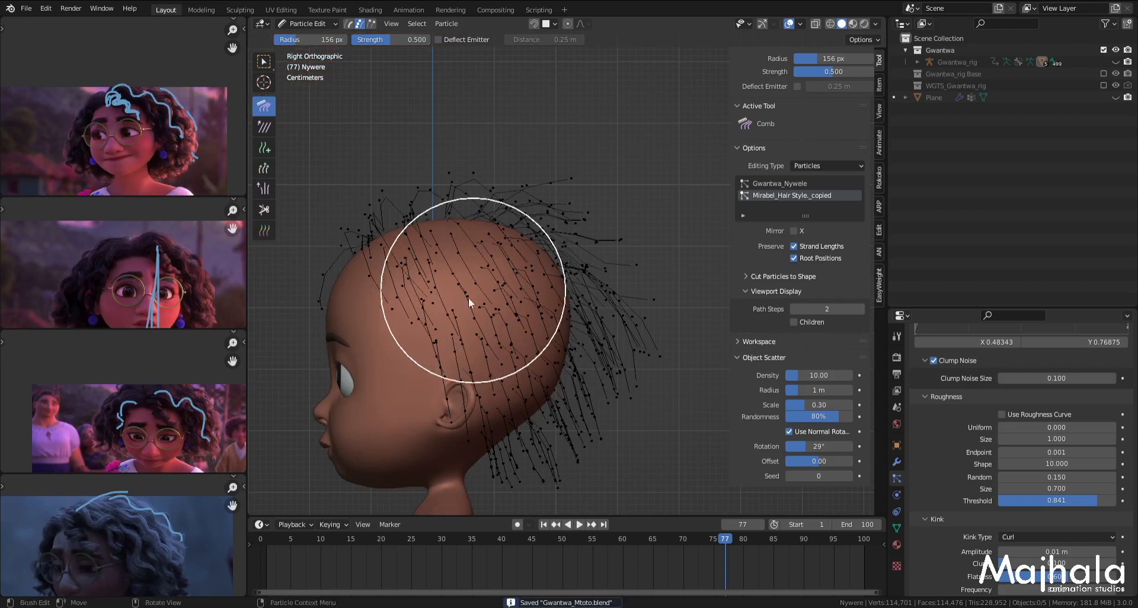
# Step: Comb the outlying strands on the character's left side closer to the head in front view
pyautogui.scroll(-5, 479, 283)
pyautogui.moveTo(457, 353); pyautogui.dragTo(532, 355, button='middle')
pyautogui.scroll(3, 521, 321)
pyautogui.press('KP_1')
pyautogui.scroll(-3, 553, 363)
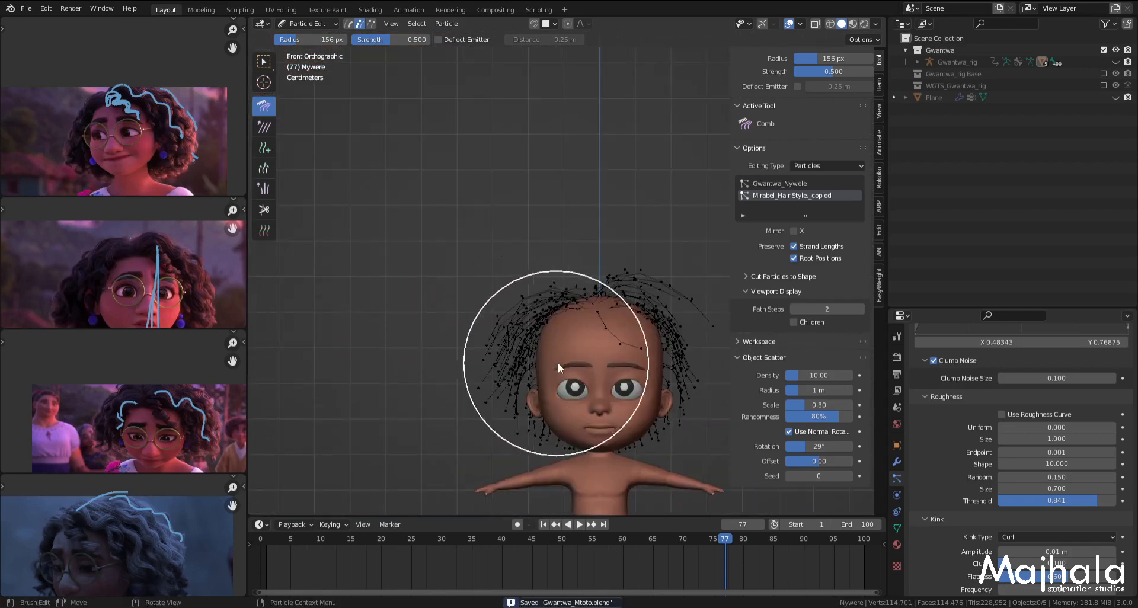
pyautogui.keyDown('shift'); pyautogui.moveTo(601, 363); pyautogui.dragTo(434, 339, button='middle'); pyautogui.keyUp('shift')
pyautogui.scroll(2, 548, 311)
pyautogui.scroll(2, 563, 270)
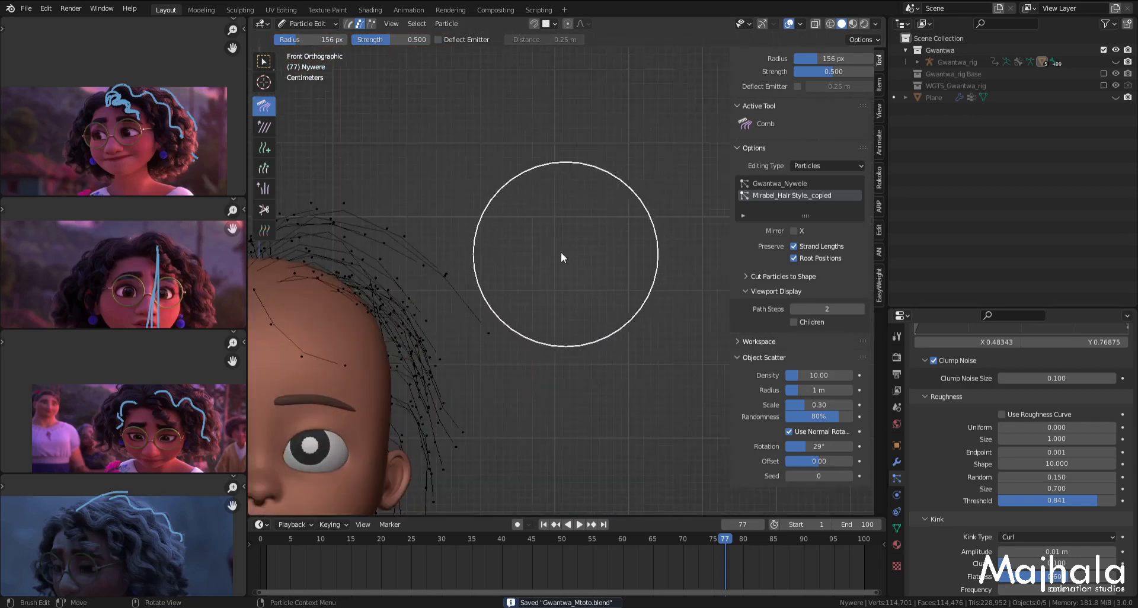
pyautogui.scroll(-4, 515, 293)
pyautogui.scroll(4, 524, 243)
pyautogui.keyDown('shift'); pyautogui.moveTo(495, 270); pyautogui.dragTo(570, 275, button='middle'); pyautogui.keyUp('shift')
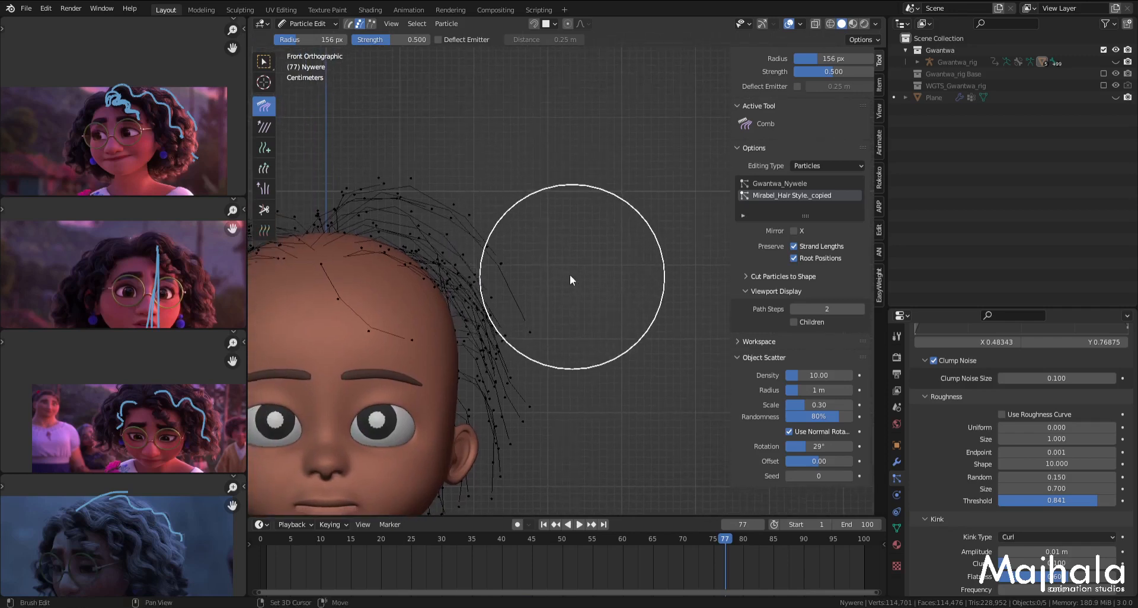
pyautogui.scroll(-3, 564, 264)
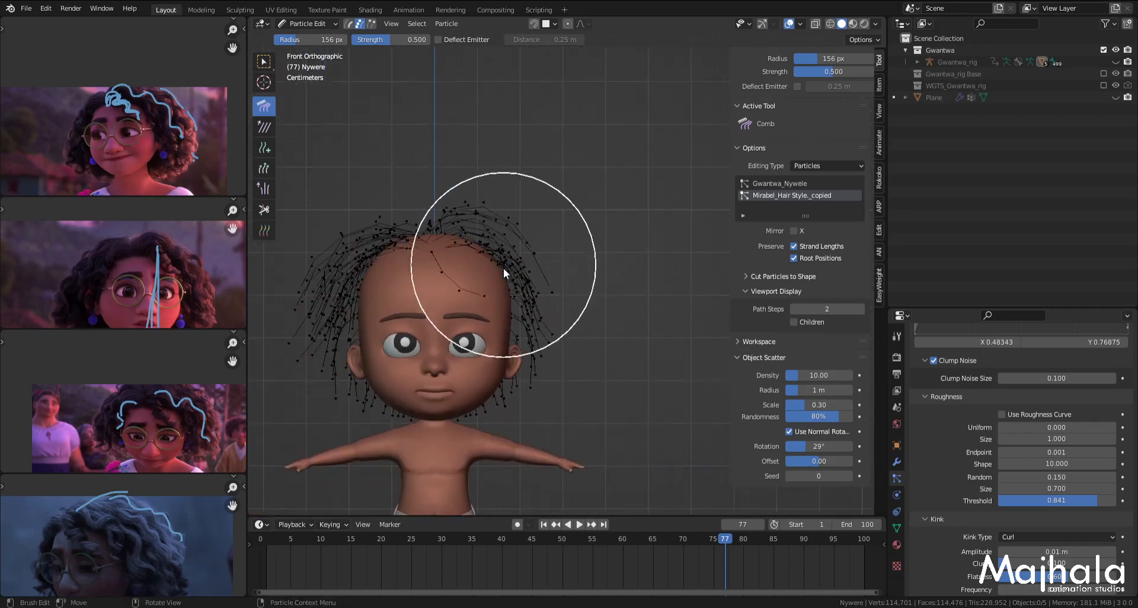
# Step: Select the entire forehead strand and inspect the available Kink Type options, keeping Curl
pyautogui.press('f')
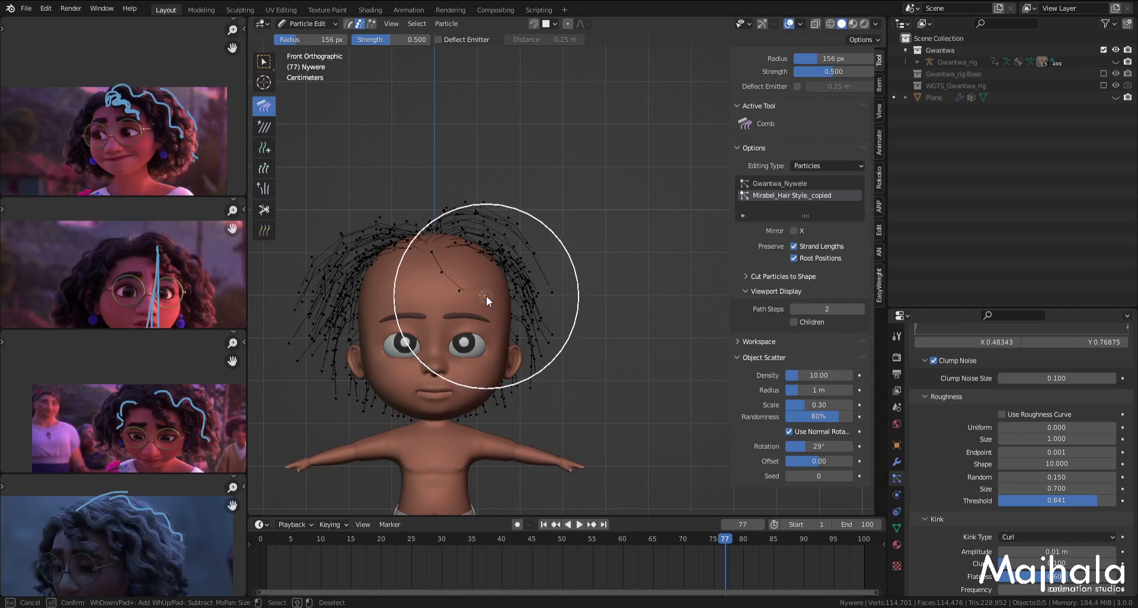
pyautogui.hotkey('ctrl', 'l')
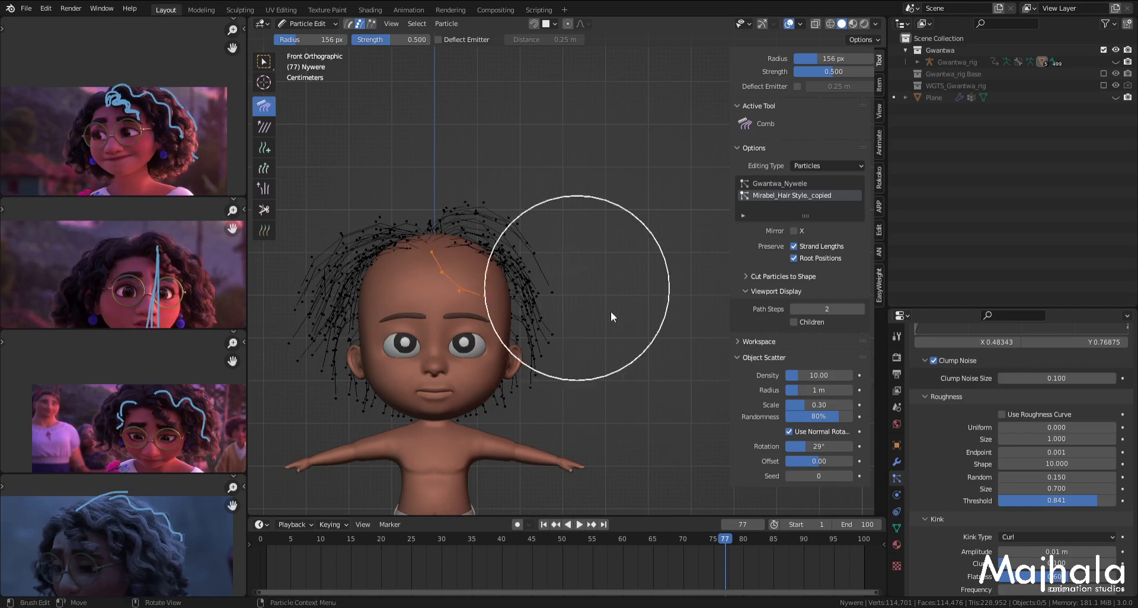
pyautogui.scroll(-4, 969, 442)
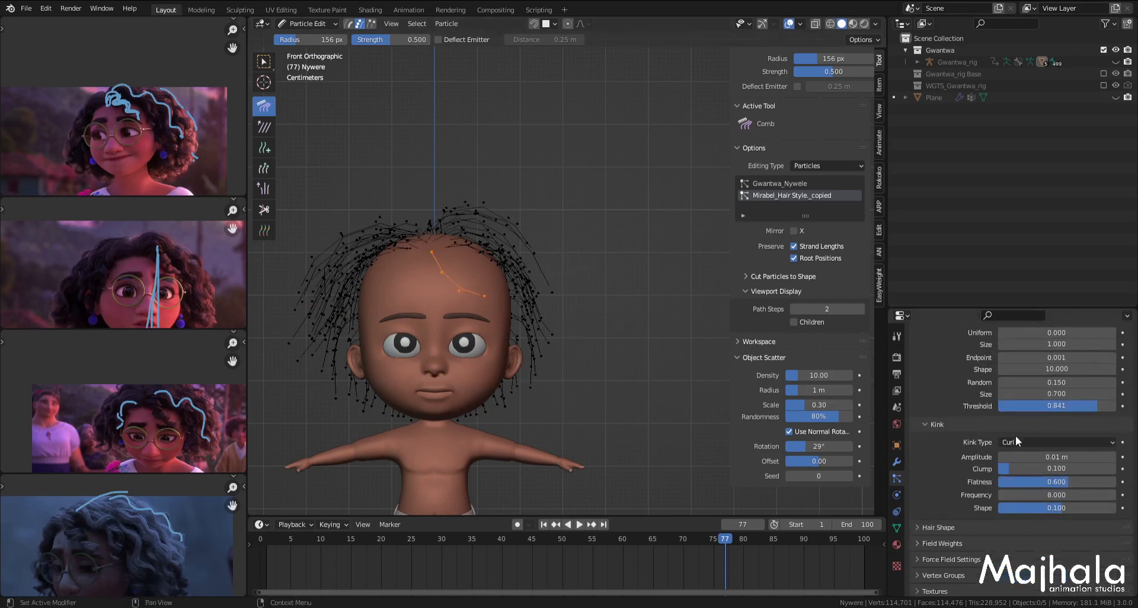
pyautogui.click(1048, 444)
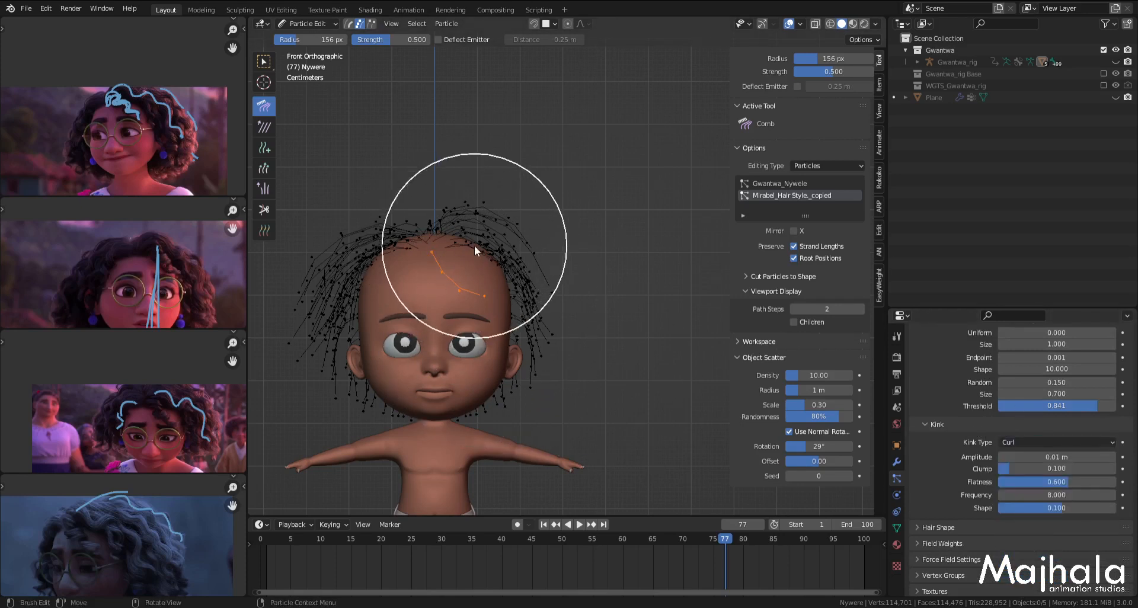
pyautogui.click(1039, 440)
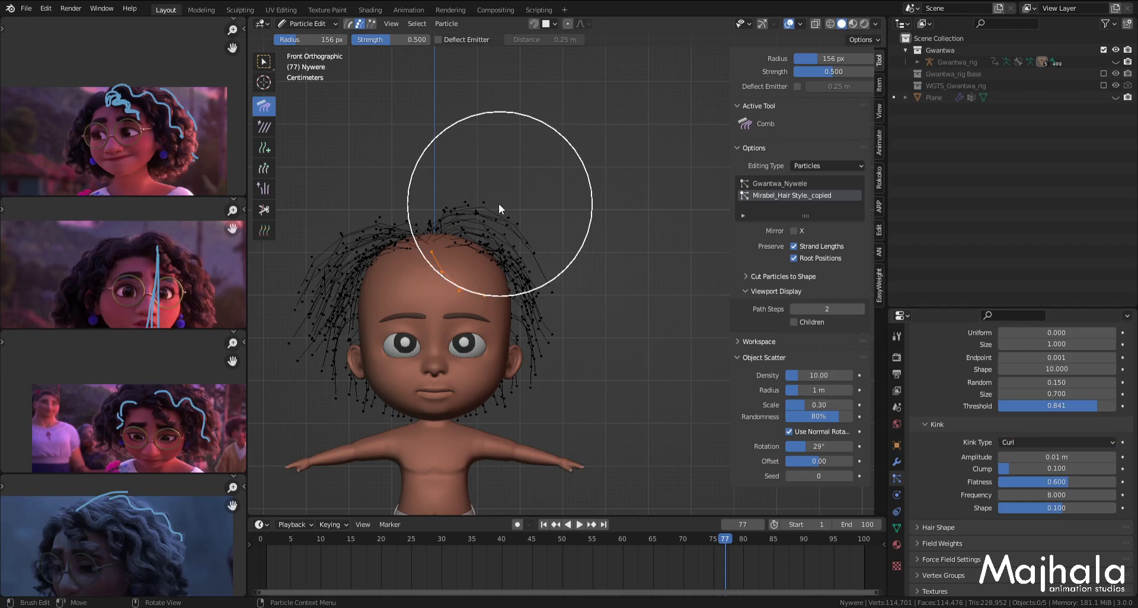
# Step: Save the file and review the Mirabel hair particle settings from Kink back up to Emission
pyautogui.hotkey('ctrl', 's')
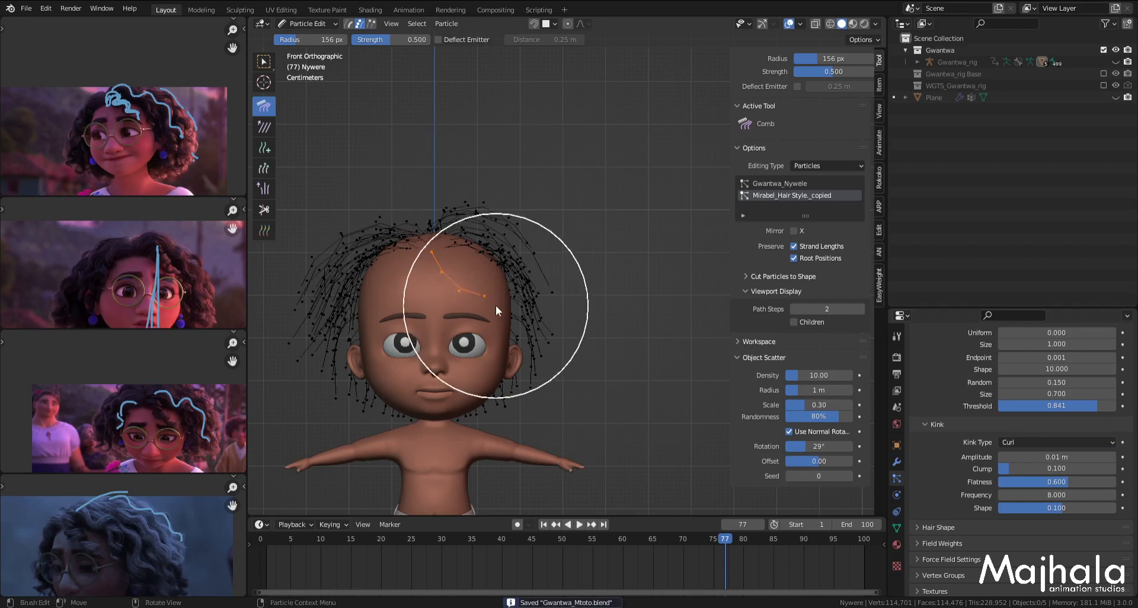
pyautogui.scroll(12, 1066, 449)
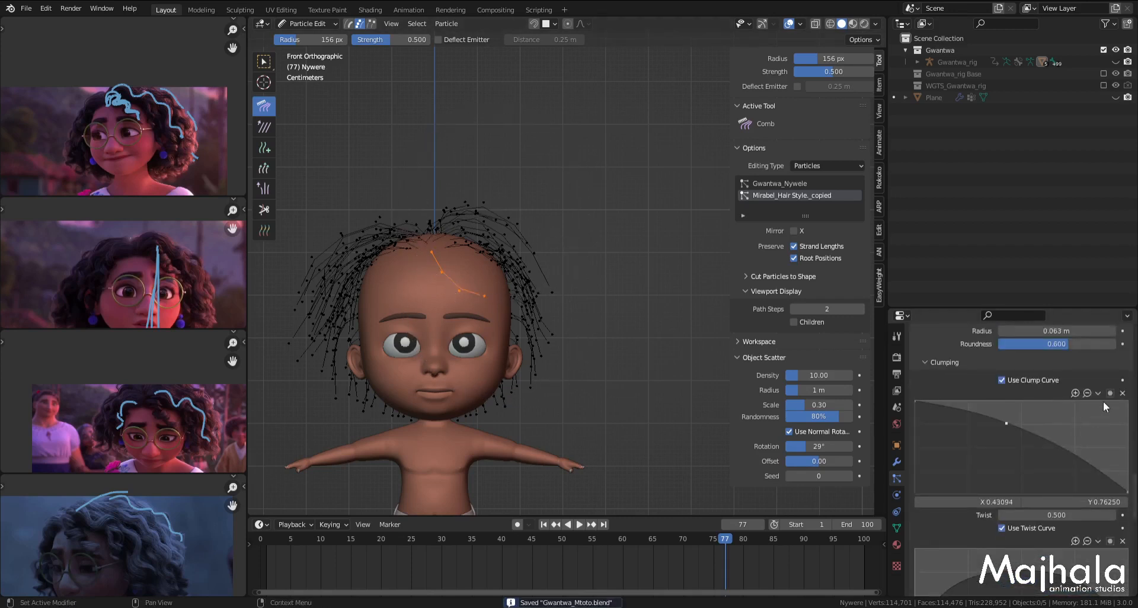
pyautogui.scroll(15, 1093, 416)
pyautogui.scroll(12, 1093, 487)
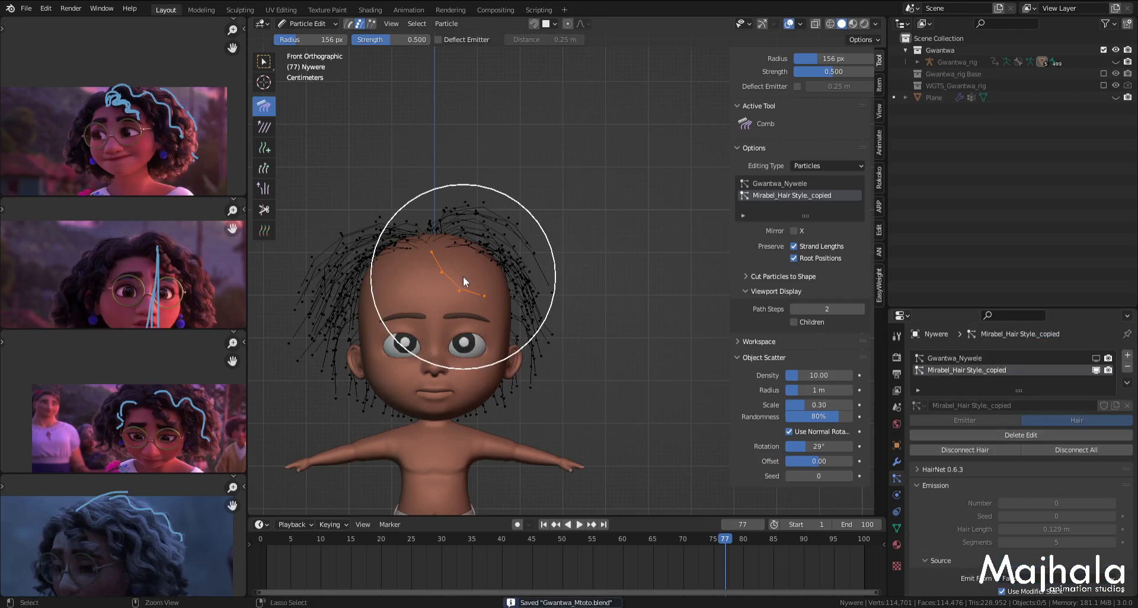
# Step: Examine the full curly hair in Object Mode from the front, right side and back
pyautogui.press('Tab')
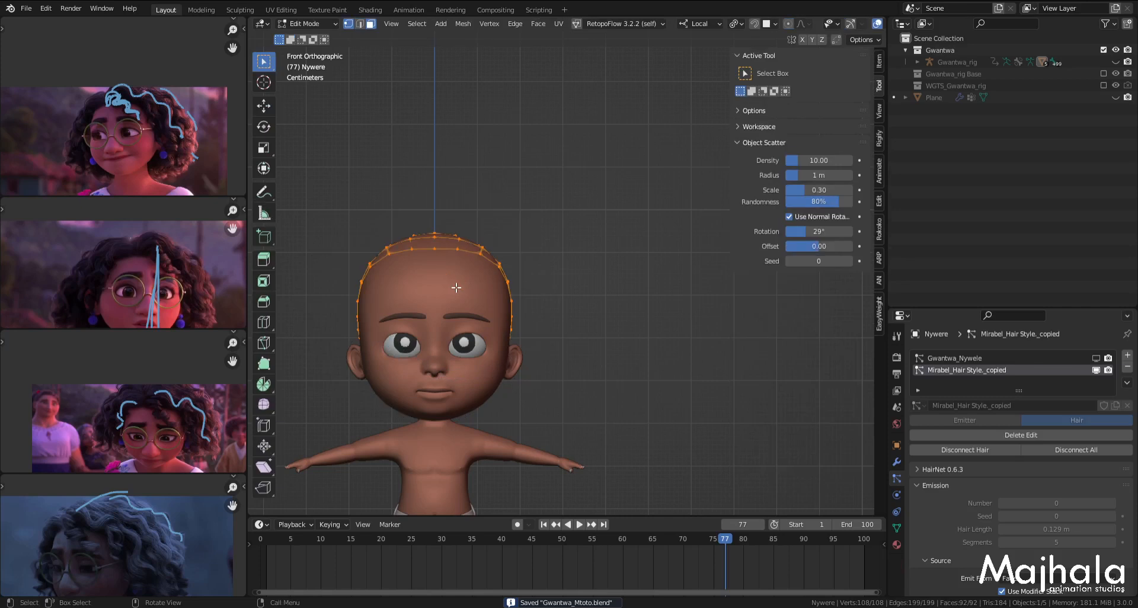
pyautogui.press('Tab')
pyautogui.hotkey('ctrl', 'Tab')
pyautogui.click(385, 287)
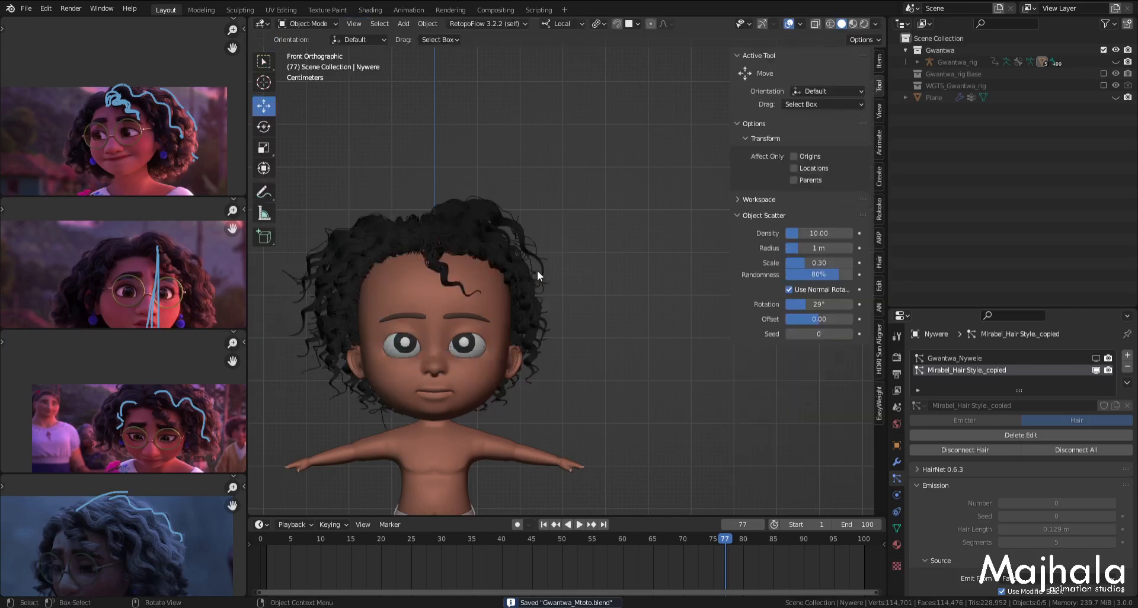
pyautogui.moveTo(592, 230); pyautogui.dragTo(550, 244, button='middle')
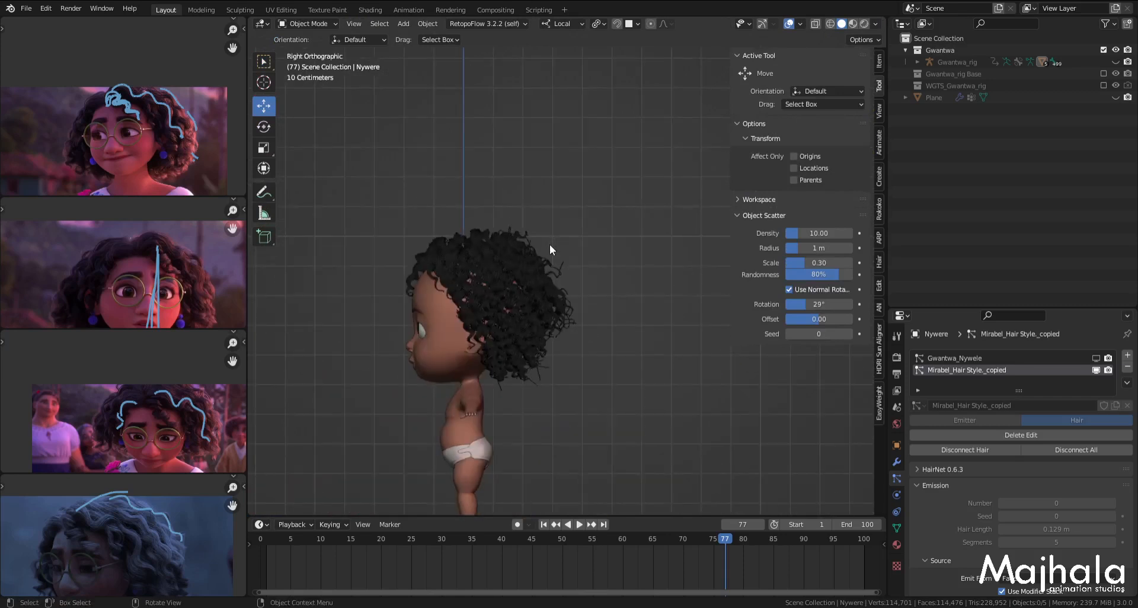
pyautogui.press('ctrl+KP_1')
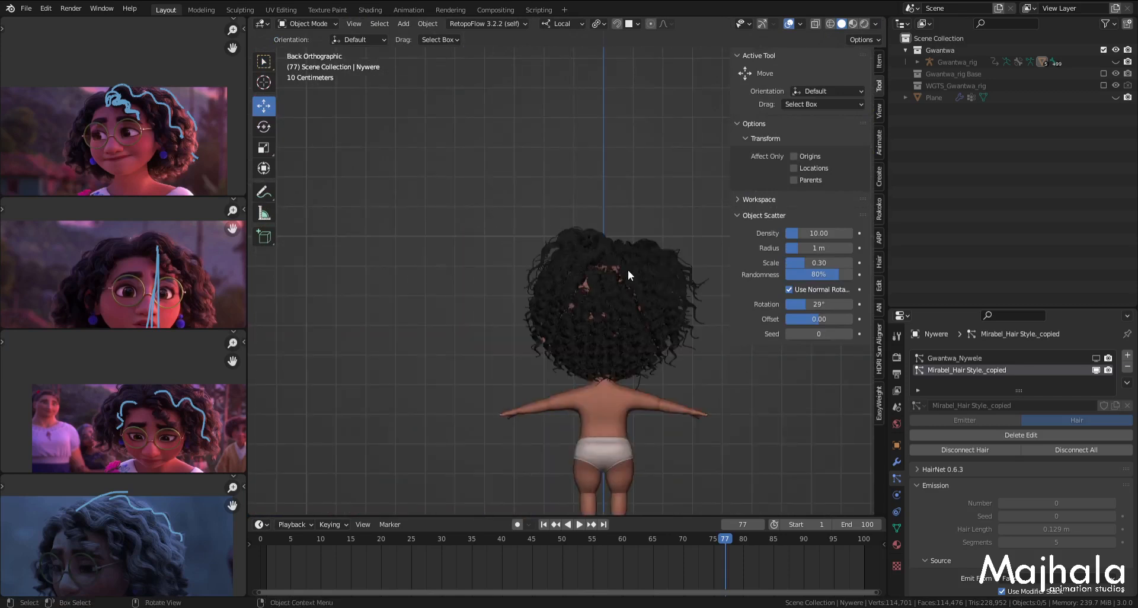
# Step: In Particle Edit, comb the outlying strands closer to the head in back view with a 113 px brush radius, and save the file
pyautogui.hotkey('ctrl', 'Tab')
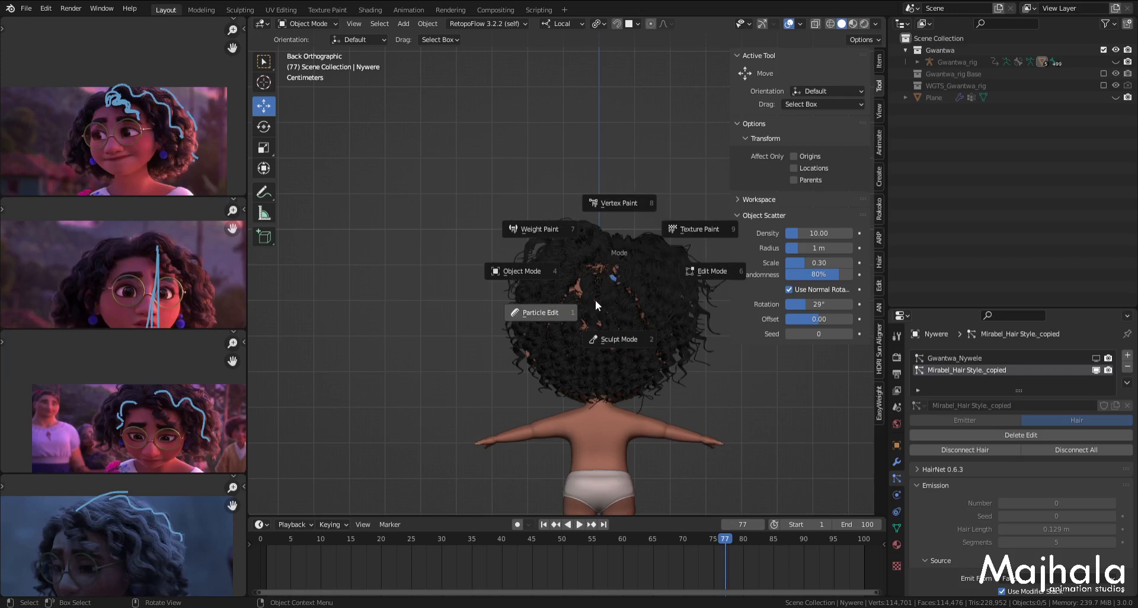
pyautogui.click(595, 301)
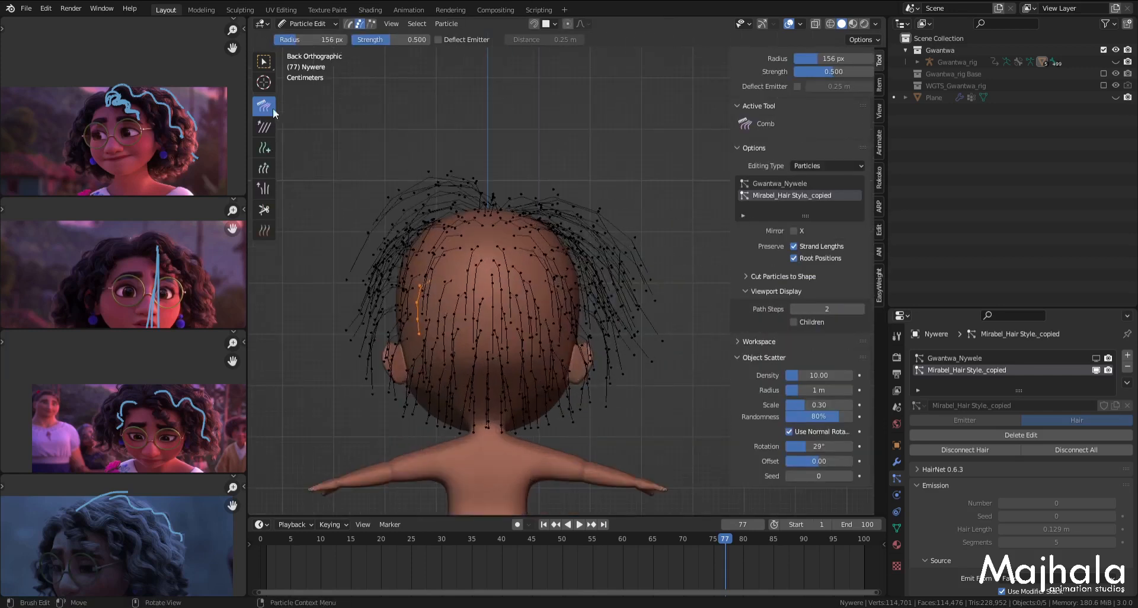
pyautogui.scroll(3, 663, 331)
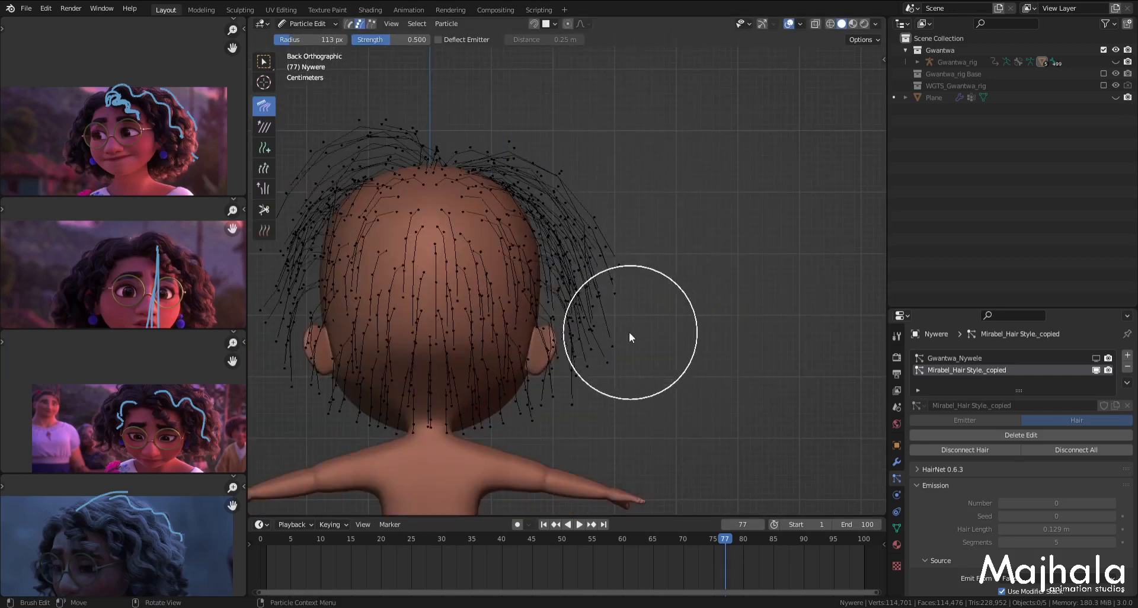
pyautogui.scroll(5, 564, 282)
pyautogui.scroll(-5, 593, 284)
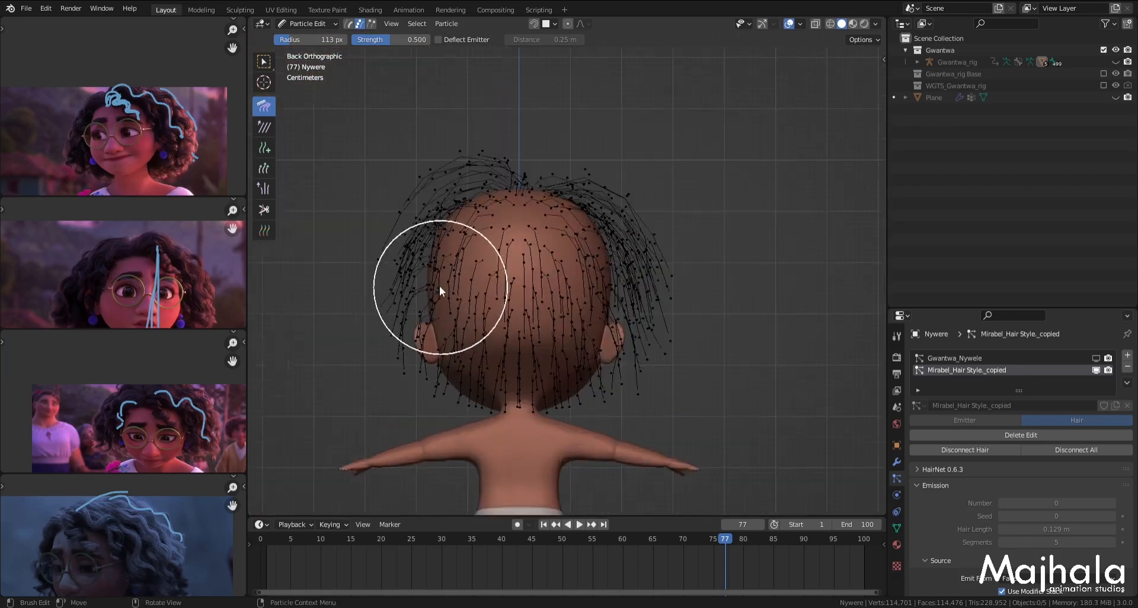
pyautogui.scroll(4, 415, 276)
pyautogui.scroll(2, 390, 179)
pyautogui.scroll(-5, 395, 243)
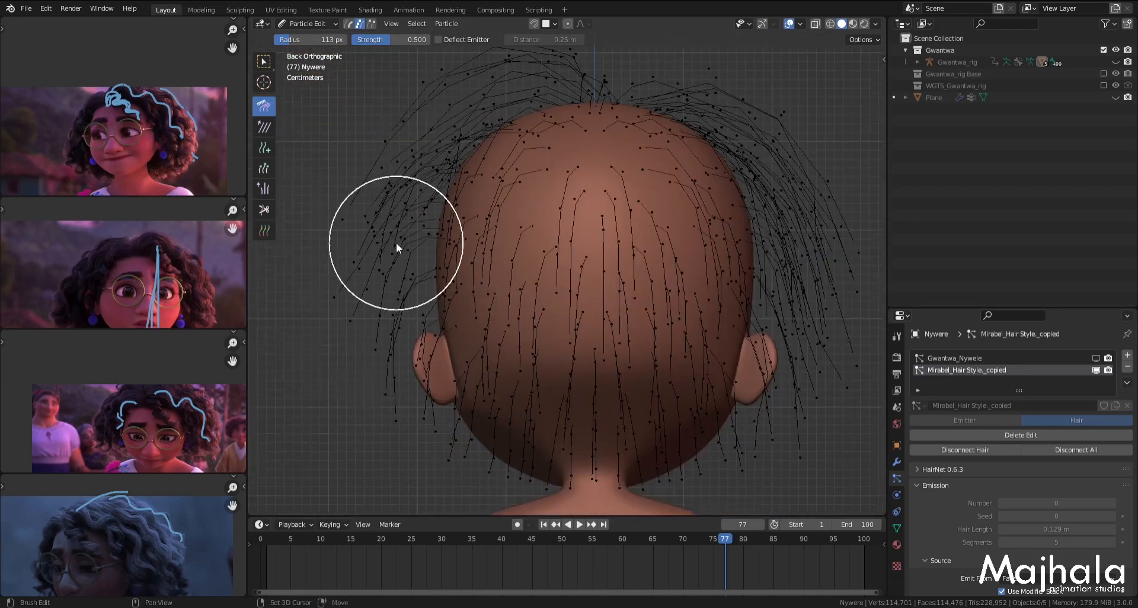
pyautogui.scroll(2, 677, 275)
pyautogui.scroll(-4, 687, 303)
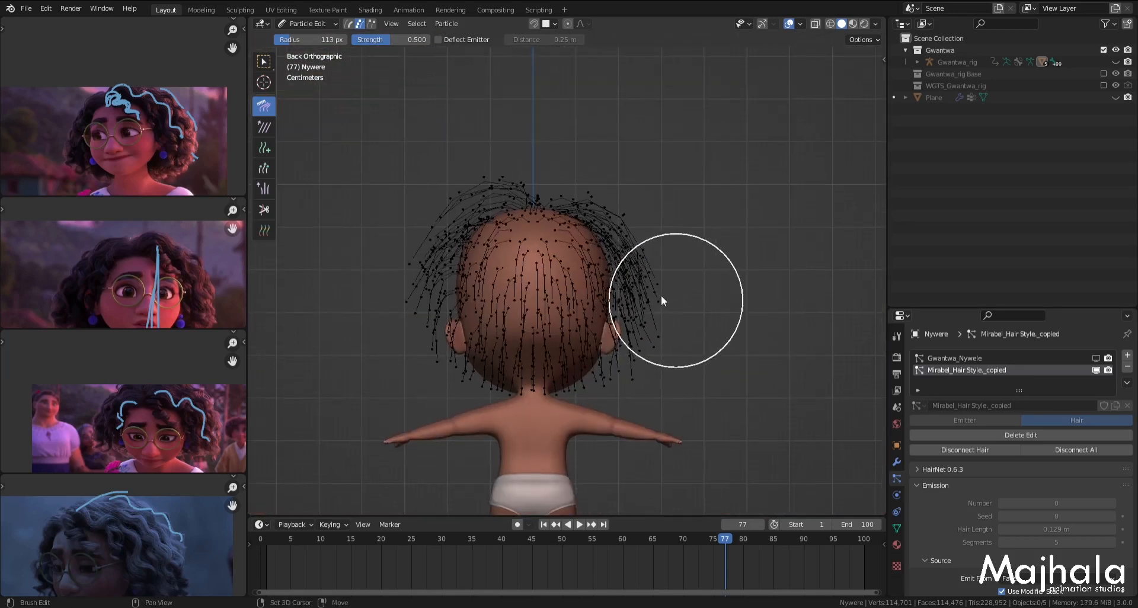
pyautogui.scroll(2, 571, 279)
pyautogui.hotkey('ctrl', 's')
# Step: Check the hair from the side, front and above, switching between Object Mode and Particle Edit
pyautogui.hotkey('ctrl', 'Tab')
pyautogui.click(469, 297)
pyautogui.moveTo(543, 261); pyautogui.dragTo(505, 340, button='middle')
pyautogui.press('KP_3')
pyautogui.hotkey('ctrl', 'Tab')
pyautogui.click(447, 376)
pyautogui.press('KP_1')
pyautogui.hotkey('ctrl', 'Tab')
pyautogui.click(489, 294)
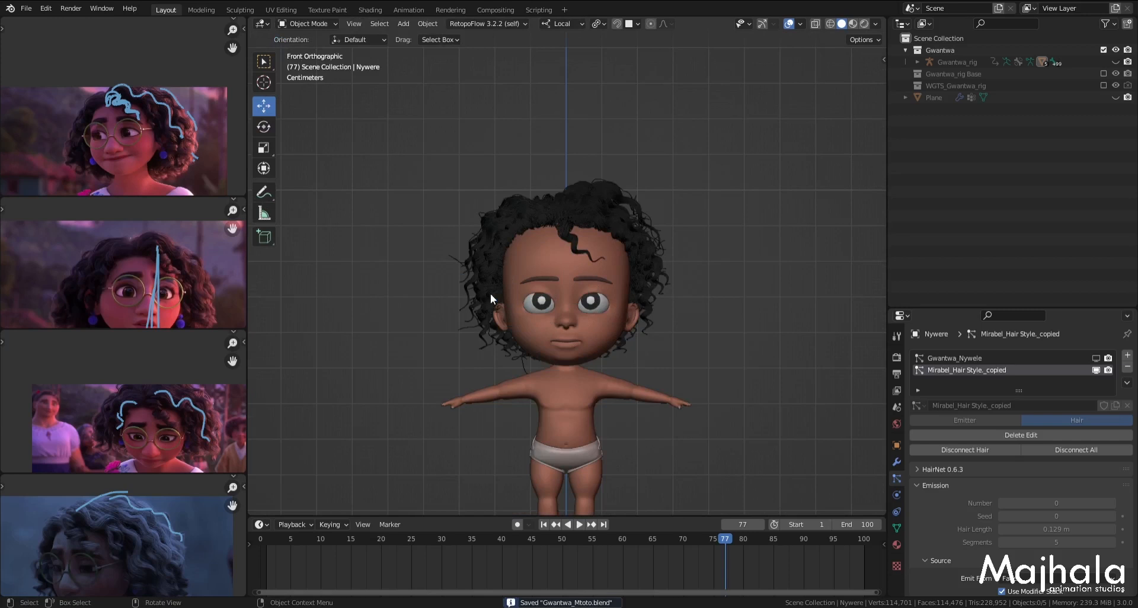
pyautogui.moveTo(716, 255); pyautogui.dragTo(539, 336, button='middle')
pyautogui.hotkey('ctrl', 'Tab')
pyautogui.click(522, 316)
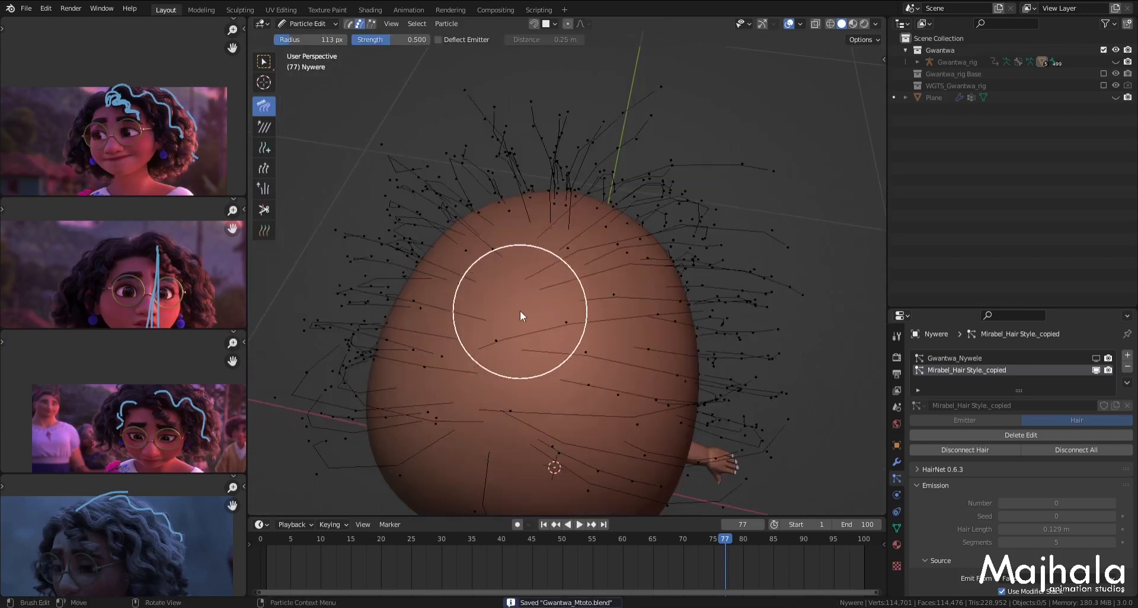
pyautogui.moveTo(511, 297); pyautogui.dragTo(563, 339, button='middle')
# Step: In Object Mode, set the children Radius to 0.093 m and check the fuller curls from the front
pyautogui.hotkey('ctrl', 'Tab')
pyautogui.click(522, 341)
pyautogui.moveTo(575, 288); pyautogui.dragTo(579, 333, button='middle')
pyautogui.scroll(-10, 971, 514)
pyautogui.scroll(-12, 970, 511)
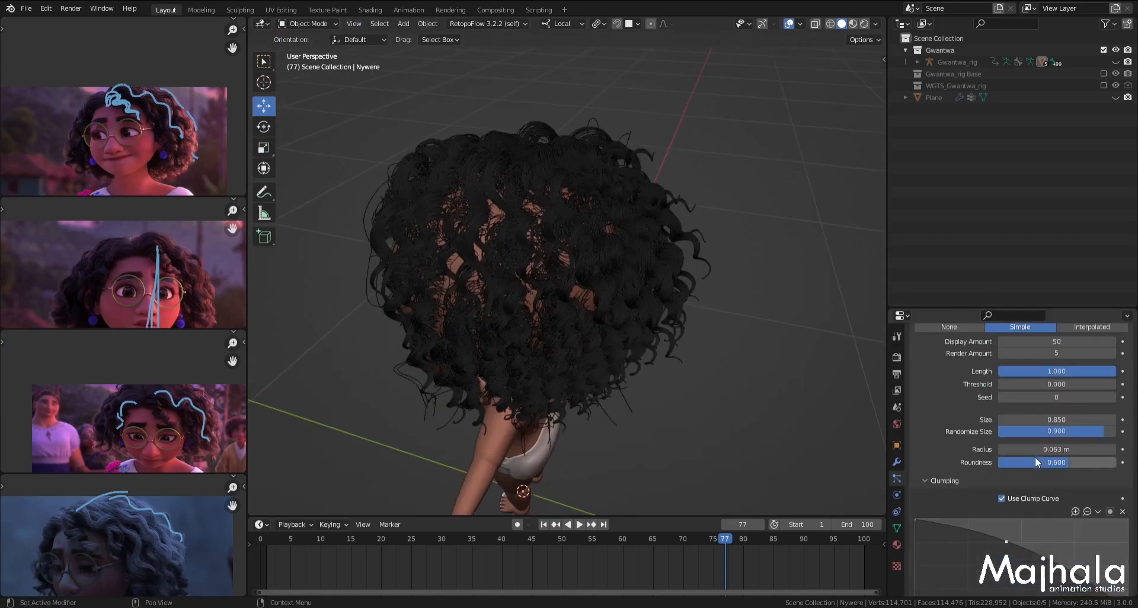
pyautogui.moveTo(1057, 449); pyautogui.dragTo(1074, 449)
pyautogui.moveTo(583, 356); pyautogui.dragTo(539, 293, button='middle')
pyautogui.scroll(-3, 652, 297)
pyautogui.press('KP_1')
pyautogui.scroll(2, 585, 241)
# Step: Inspect the guide strands around the head in Particle Edit, and save the file
pyautogui.hotkey('ctrl', 'Tab')
pyautogui.click(542, 259)
pyautogui.scroll(3, 627, 142)
pyautogui.scroll(-3, 616, 139)
pyautogui.scroll(4, 614, 131)
pyautogui.scroll(-3, 616, 132)
pyautogui.scroll(1, 670, 173)
pyautogui.moveTo(679, 230); pyautogui.dragTo(720, 164, button='middle')
pyautogui.scroll(-4, 602, 196)
pyautogui.scroll(4, 723, 200)
pyautogui.scroll(-5, 725, 208)
pyautogui.scroll(4, 664, 184)
pyautogui.scroll(-4, 719, 163)
pyautogui.moveTo(657, 101); pyautogui.dragTo(726, 184, button='middle')
pyautogui.scroll(2, 683, 191)
pyautogui.scroll(4, 528, 249)
pyautogui.press('KP_1')
pyautogui.scroll(-5, 525, 316)
pyautogui.scroll(1, 526, 317)
pyautogui.keyDown('shift'); pyautogui.moveTo(560, 314); pyautogui.dragTo(549, 347, button='middle'); pyautogui.keyUp('shift')
pyautogui.hotkey('ctrl', 's')
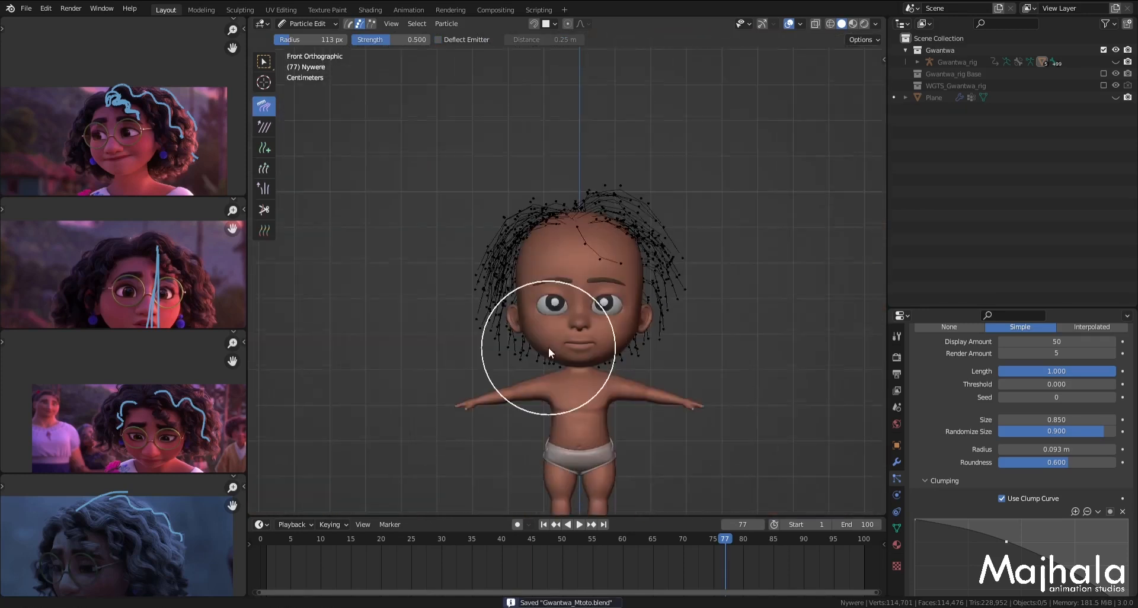
# Step: Compare the finished curls with the guide strands around the forehead in Object Mode and Particle Edit
pyautogui.scroll(1, 549, 347)
pyautogui.hotkey('ctrl', 'Tab')
pyautogui.click(463, 279)
pyautogui.moveTo(569, 201); pyautogui.dragTo(538, 294, button='middle')
pyautogui.scroll(3, 539, 279)
pyautogui.press('KP_1')
pyautogui.hotkey('ctrl', 'Tab')
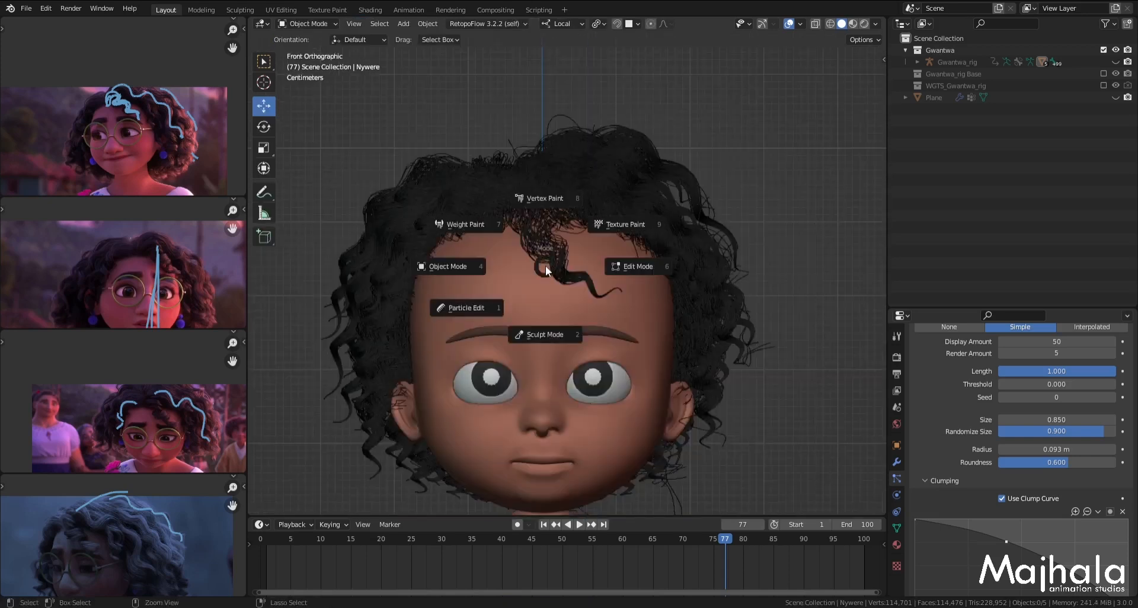
pyautogui.click(471, 306)
pyautogui.scroll(4, 560, 265)
pyautogui.scroll(-6, 543, 242)
pyautogui.hotkey('ctrl', 'Tab')
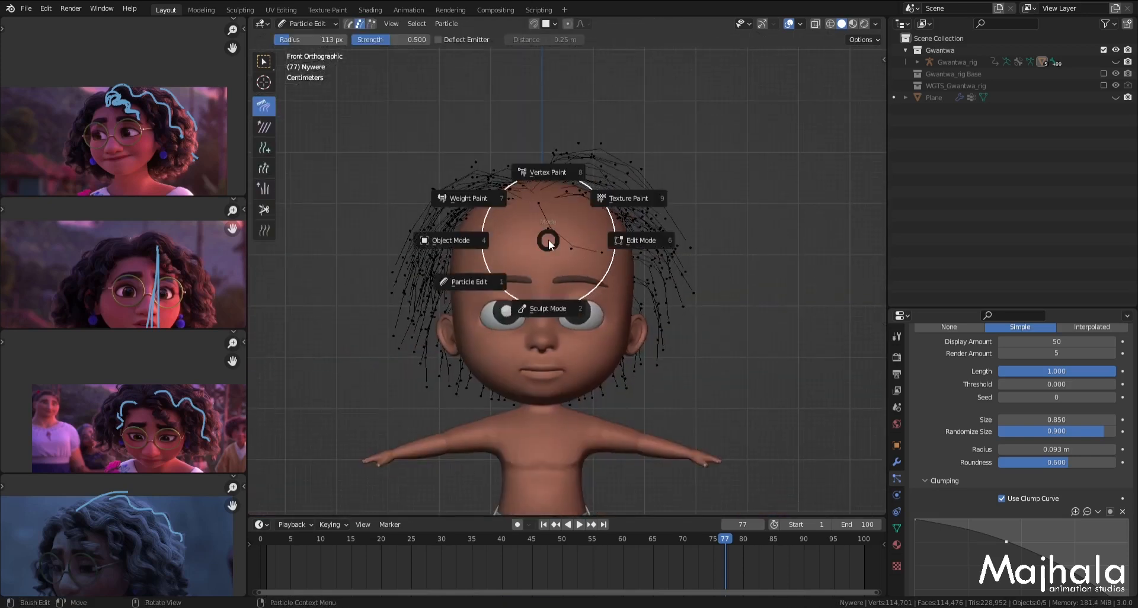
pyautogui.click(459, 240)
pyautogui.moveTo(511, 252); pyautogui.dragTo(584, 302, button='middle')
pyautogui.scroll(4, 551, 258)
# Step: Comb the guide strands along the side of the head and hairline in Particle Edit, and save the file
pyautogui.hotkey('ctrl', 'Tab')
pyautogui.click(499, 285)
pyautogui.scroll(2, 536, 308)
pyautogui.moveTo(538, 318); pyautogui.dragTo(561, 340)
pyautogui.moveTo(561, 339); pyautogui.dragTo(595, 300, button='middle')
pyautogui.scroll(-2, 595, 300)
pyautogui.scroll(3, 595, 300)
pyautogui.moveTo(652, 214); pyautogui.dragTo(662, 183)
pyautogui.scroll(-5, 663, 190)
pyautogui.moveTo(663, 237); pyautogui.dragTo(656, 285, button='middle')
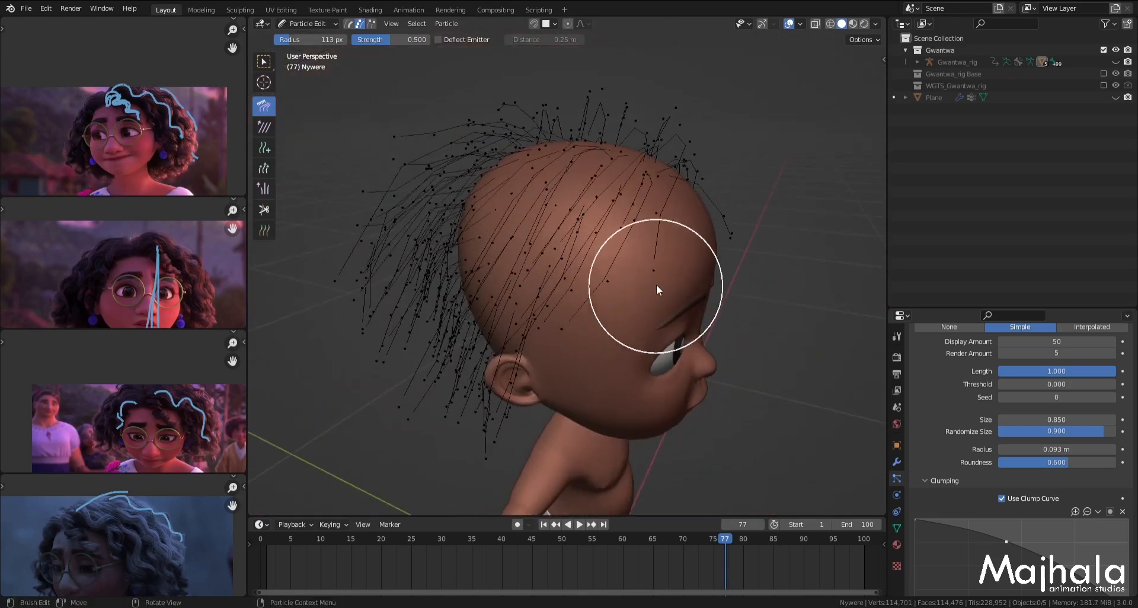
pyautogui.press('KP_1')
pyautogui.hotkey('ctrl', 's')
# Step: Select a whole hairline strand on the character's right side and adjust it with the Length brush
pyautogui.hotkey('ctrl', 'Tab')
pyautogui.click(568, 266)
pyautogui.moveTo(568, 265)
pyautogui.mouseDown(button='middle')
pyautogui.moveTo(535, 271)
pyautogui.moveTo(548, 290)
pyautogui.moveTo(578, 291)
pyautogui.mouseUp(button='middle')
pyautogui.hotkey('ctrl', 'Tab')
pyautogui.click(528, 330)
pyautogui.scroll(3, 563, 312)
pyautogui.scroll(2, 580, 261)
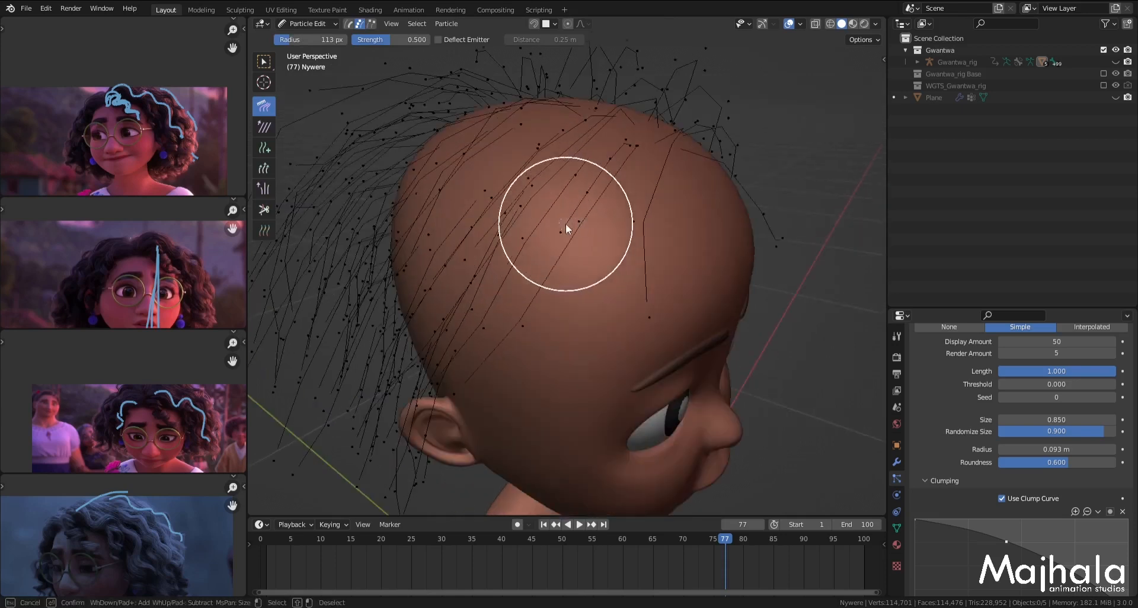
pyautogui.press('l')
pyautogui.click(264, 169)
pyautogui.moveTo(556, 243); pyautogui.dragTo(537, 286)
pyautogui.scroll(-6, 533, 276)
# Step: Comb the selected hairline strand downward beside the character's forehead
pyautogui.click(265, 106)
pyautogui.scroll(3, 505, 302)
pyautogui.moveTo(613, 221); pyautogui.dragTo(586, 290)
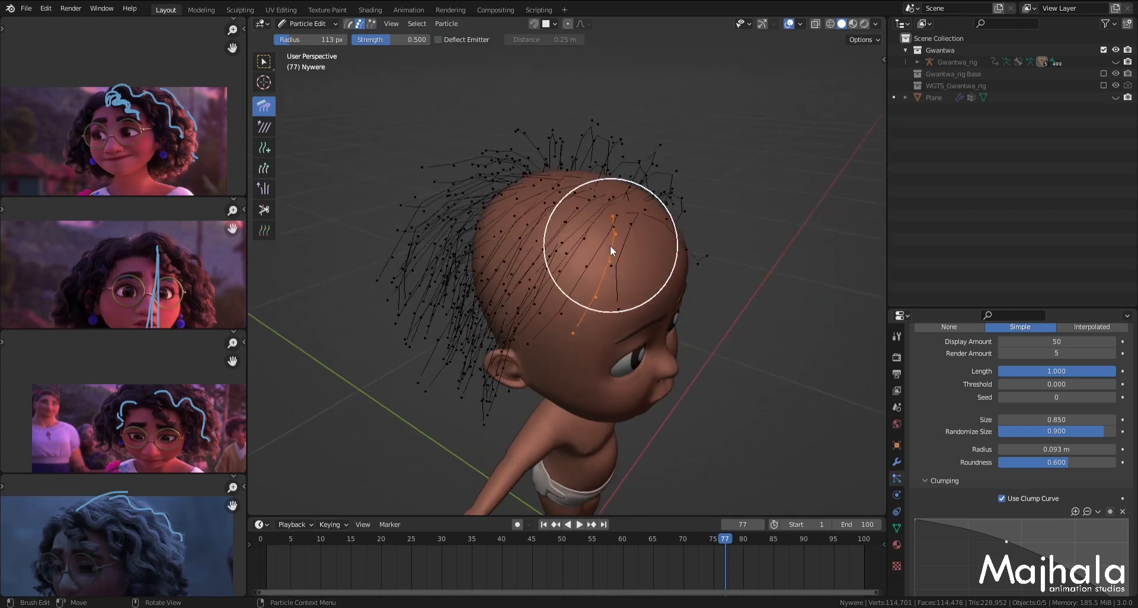
pyautogui.press('KP_1')
pyautogui.moveTo(488, 240)
pyautogui.mouseDown(button='middle')
pyautogui.moveTo(564, 271)
pyautogui.moveTo(670, 351)
pyautogui.mouseUp(button='middle')
pyautogui.press('KP_1')
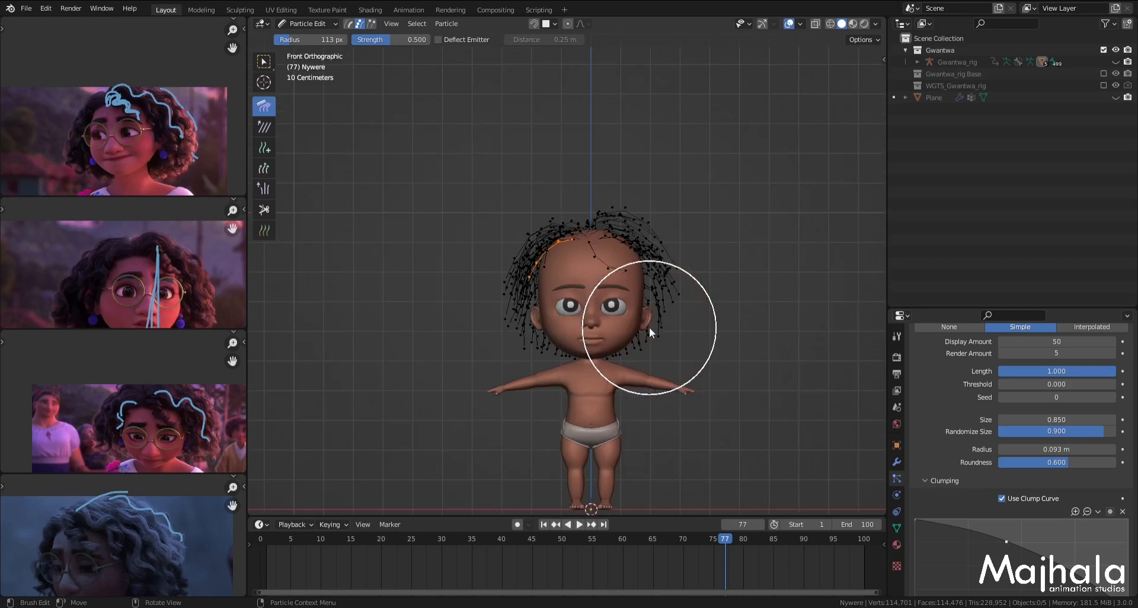
# Step: Examine the reshaped hairline strand from the front and side in Object Mode and Particle Edit
pyautogui.scroll(5, 649, 327)
pyautogui.moveTo(500, 287); pyautogui.dragTo(599, 325, button='middle')
pyautogui.press('KP_1')
pyautogui.hotkey('ctrl', 'Tab')
pyautogui.click(471, 296)
pyautogui.scroll(-4, 617, 306)
pyautogui.hotkey('ctrl', 'Tab')
pyautogui.click(579, 354)
pyautogui.scroll(1, 598, 338)
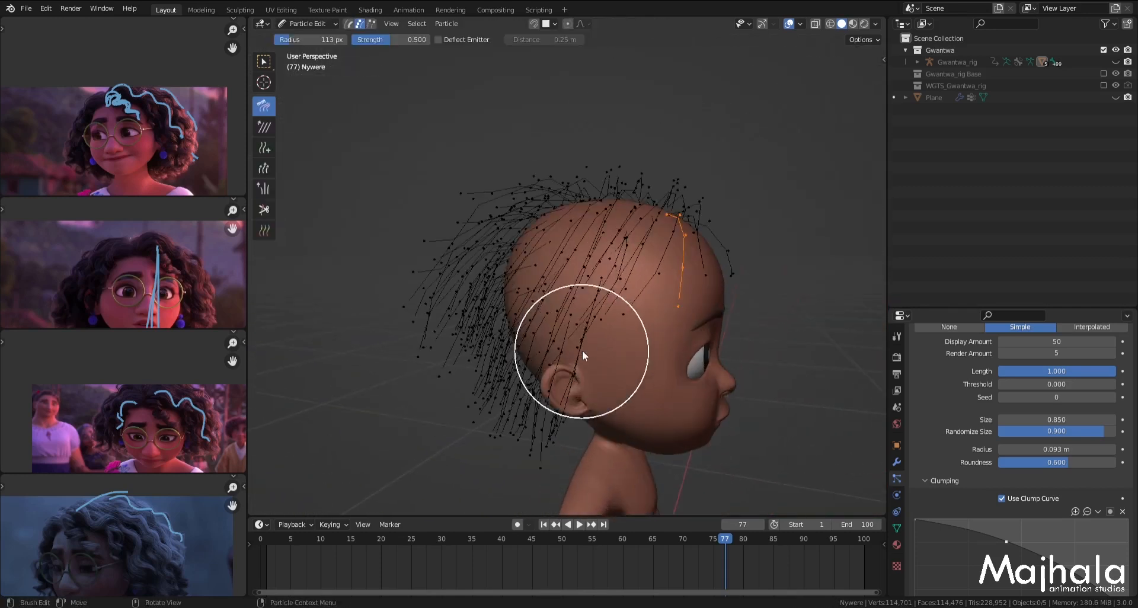
# Step: Clear the strand selection, select a whole strand above the character's right ear, and save the file
pyautogui.press('c')
pyautogui.press('Escape')
pyautogui.hotkey('alt', 'a')
pyautogui.press('c')
pyautogui.click(607, 322)
pyautogui.press('Escape')
pyautogui.hotkey('ctrl', 'l')
pyautogui.moveTo(631, 333); pyautogui.dragTo(649, 324, button='middle')
pyautogui.press('KP_1')
pyautogui.scroll(-2, 716, 374)
pyautogui.moveTo(715, 373); pyautogui.dragTo(630, 358, button='middle')
pyautogui.press('KP_1')
pyautogui.hotkey('ctrl', 's')
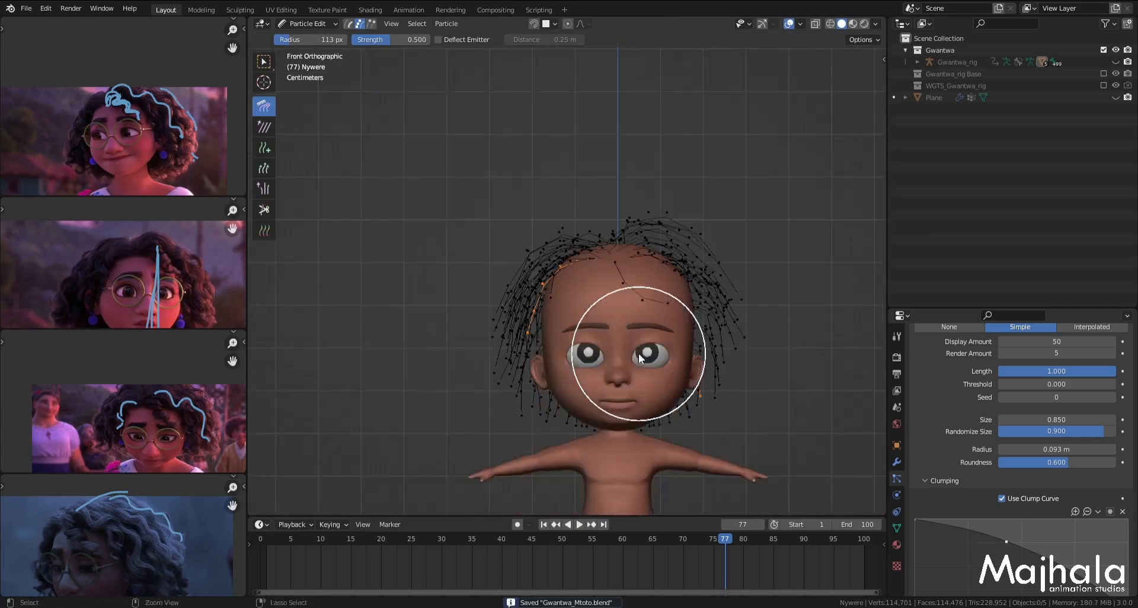
# Step: Examine the curly hair in Object Mode from the back, side and front, and save the file
pyautogui.hotkey('ctrl', 'Tab')
pyautogui.click(548, 344)
pyautogui.moveTo(432, 250); pyautogui.dragTo(367, 366, button='middle')
pyautogui.moveTo(615, 358); pyautogui.dragTo(507, 311, button='middle')
pyautogui.scroll(4, 500, 319)
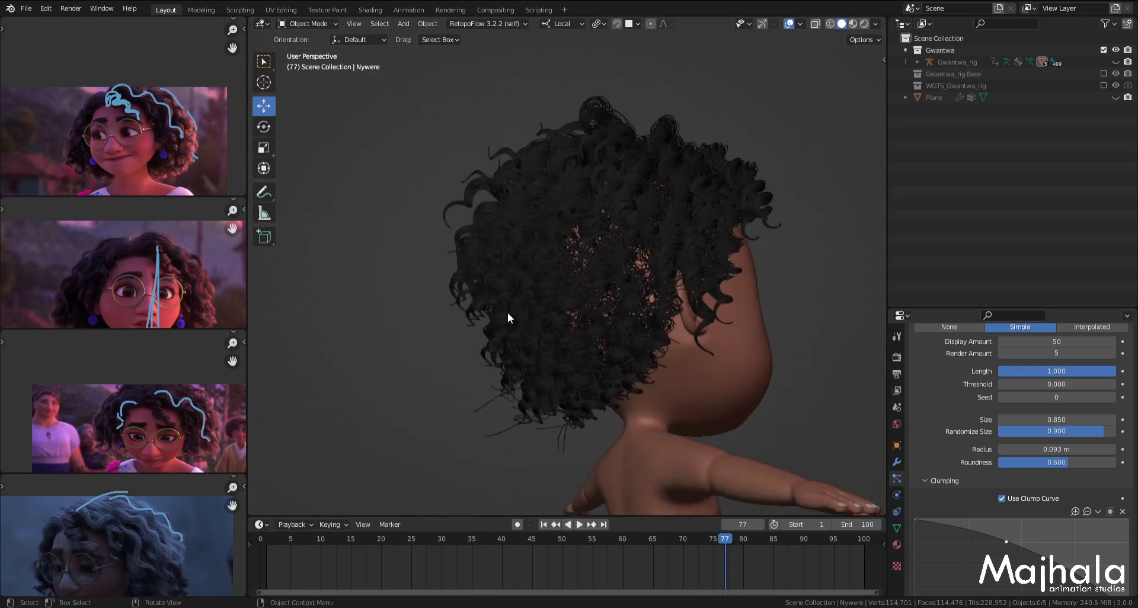
pyautogui.hotkey('ctrl', 's')
pyautogui.hotkey('ctrl', 'Tab')
pyautogui.press('Escape')
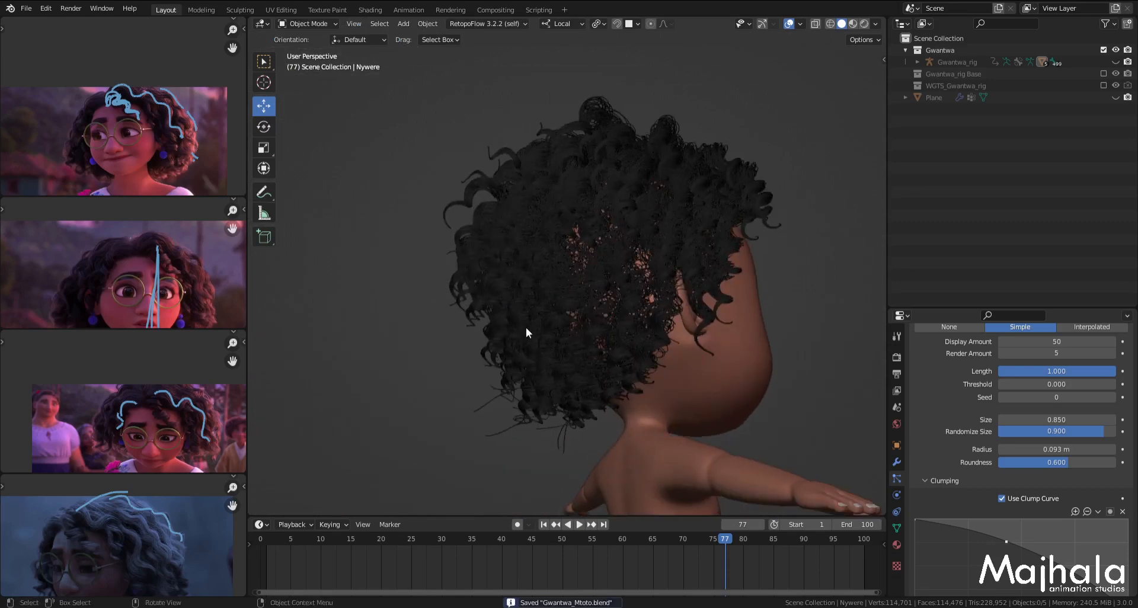
pyautogui.press('KP_1')
pyautogui.moveTo(639, 311); pyautogui.dragTo(675, 311, button='middle')
pyautogui.press('KP_1')
pyautogui.scroll(-3, 626, 332)
pyautogui.scroll(2, 638, 343)
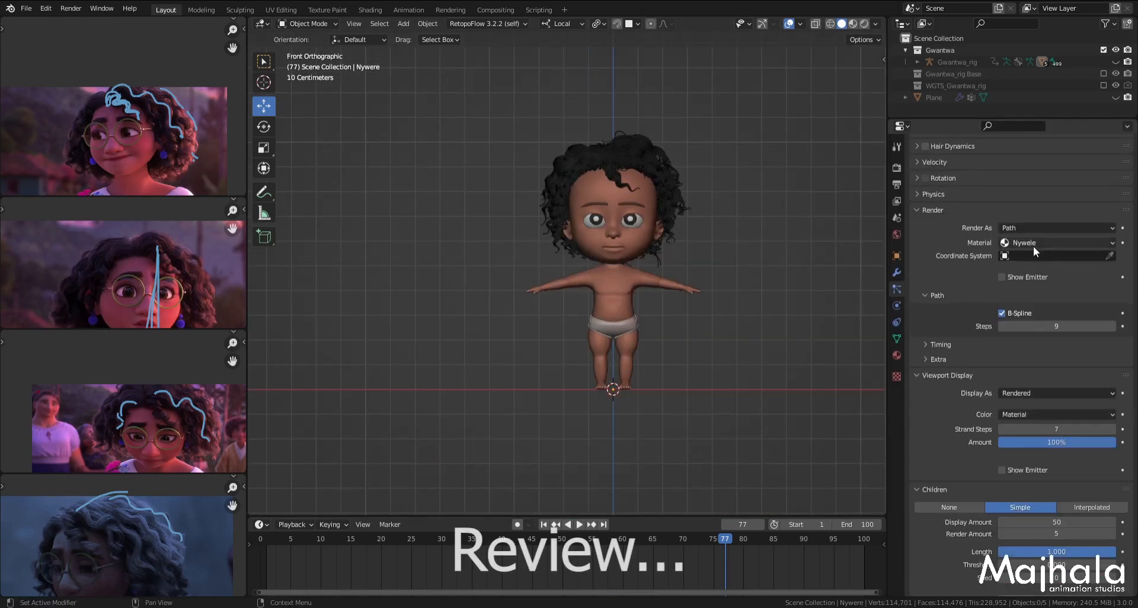
# Step: Collapse the Render and Viewport Display settings, and set the children Render Amount to 50
pyautogui.scroll(-3, 1059, 243)
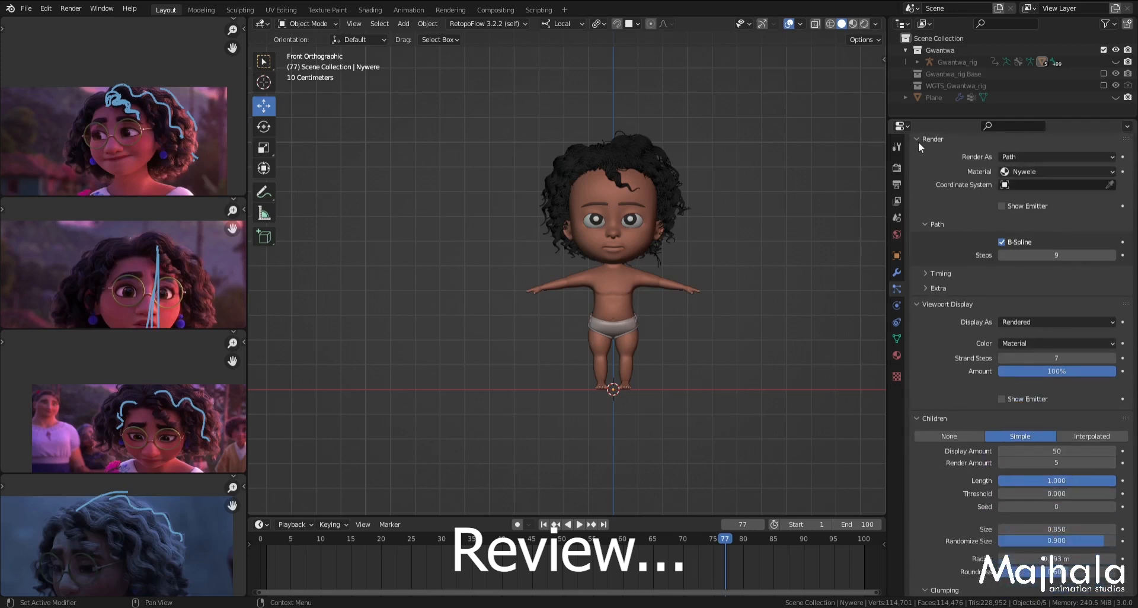
pyautogui.click(917, 140)
pyautogui.click(920, 155)
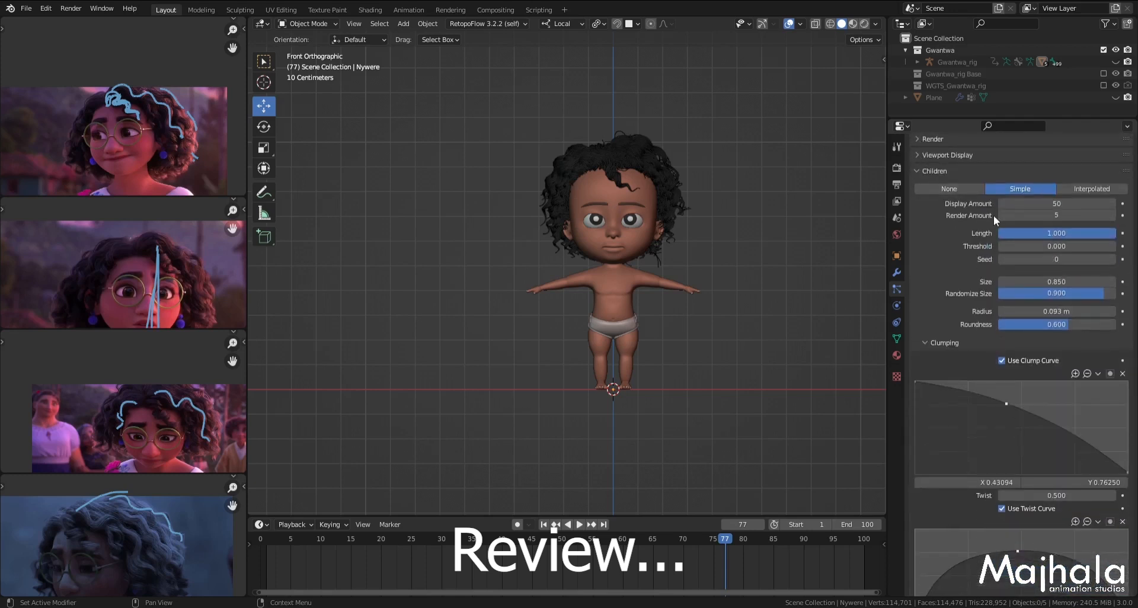
pyautogui.scroll(1, 972, 205)
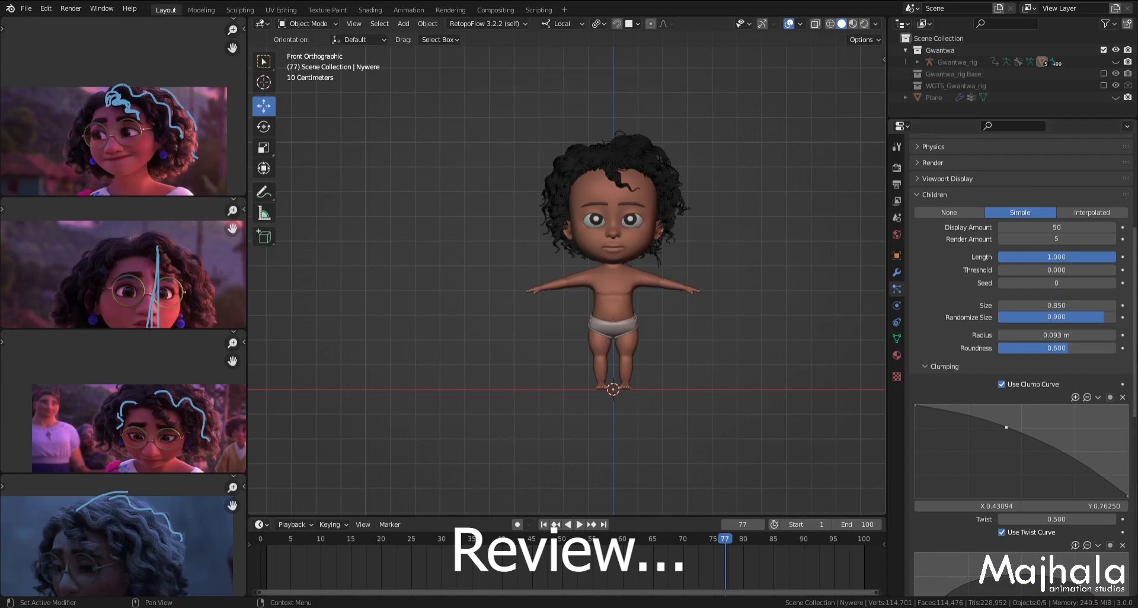
pyautogui.click(1078, 239)
pyautogui.write('50')
pyautogui.press('Return')
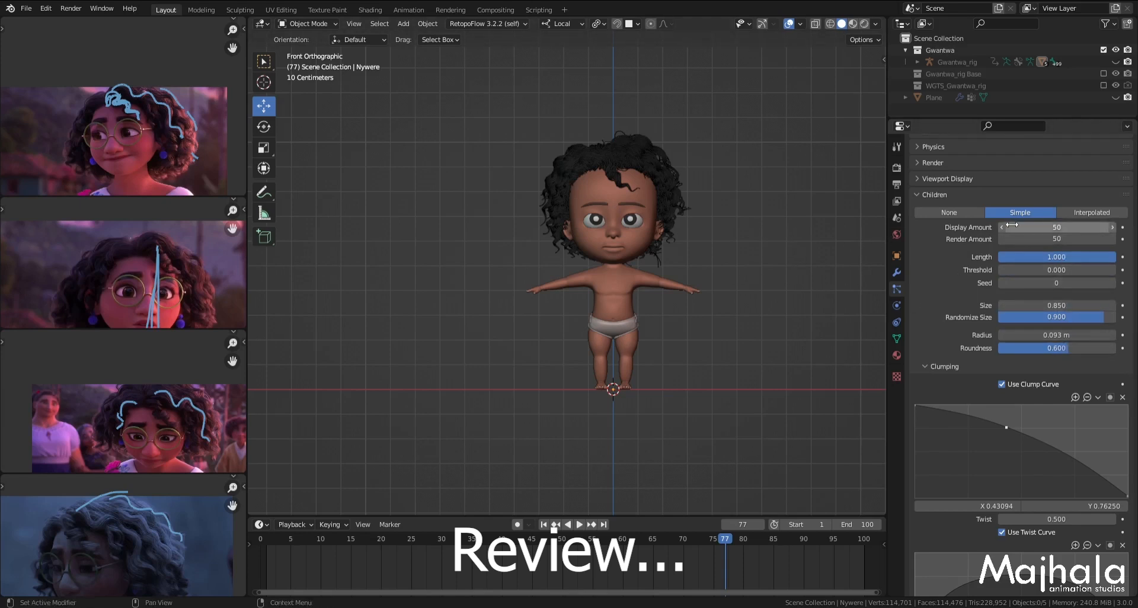
# Step: Try the Interpolated children type on the hair, inspect it from the side, and switch back to Simple
pyautogui.click(1086, 212)
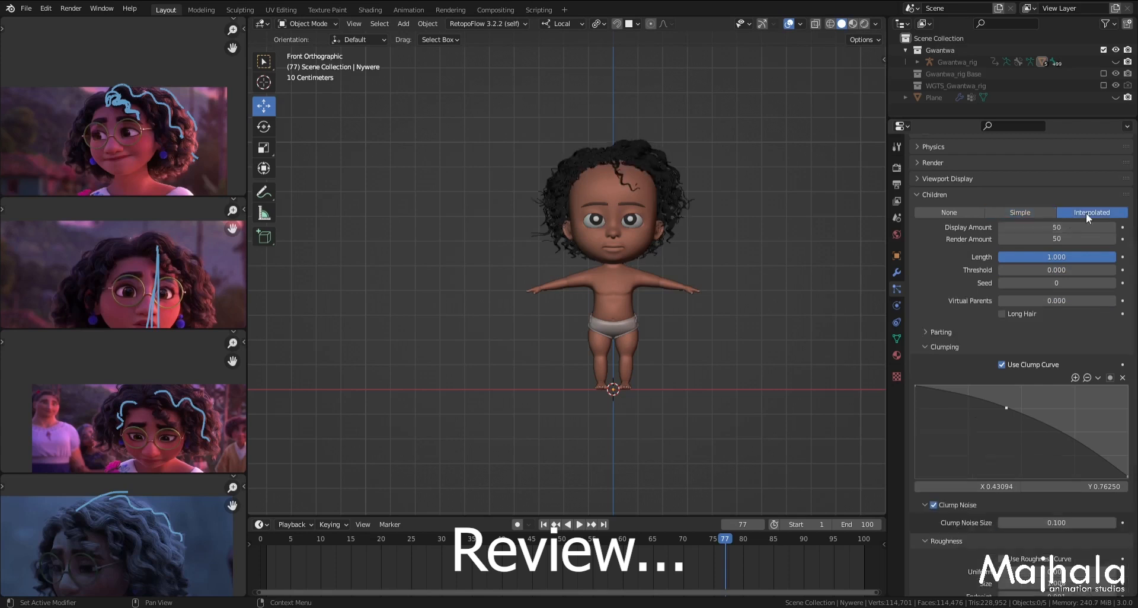
pyautogui.moveTo(641, 197); pyautogui.dragTo(531, 261, button='middle')
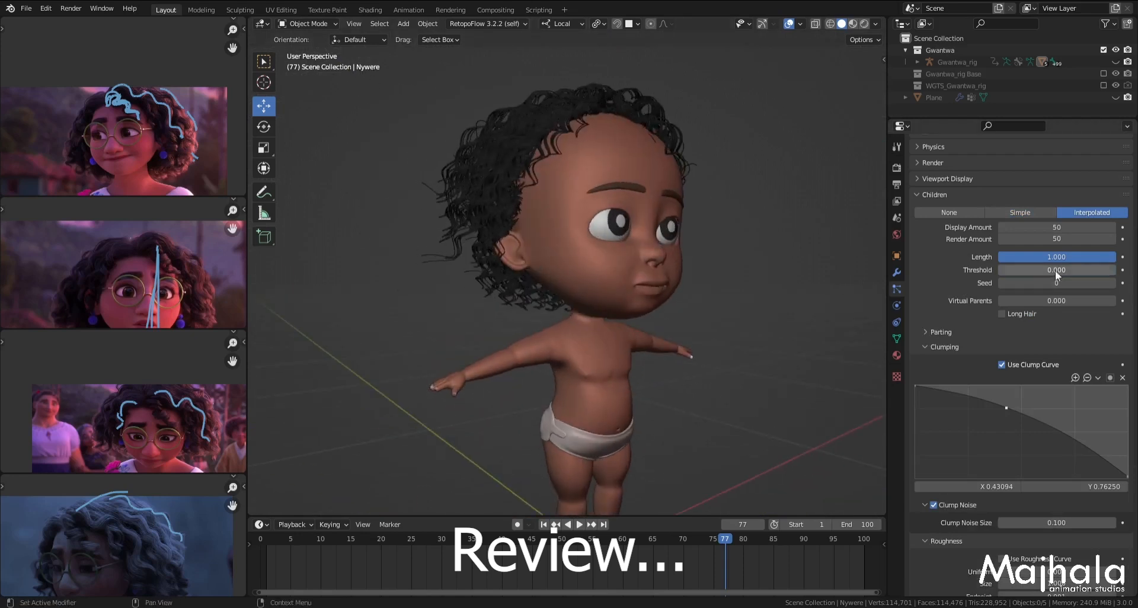
pyautogui.click(1037, 212)
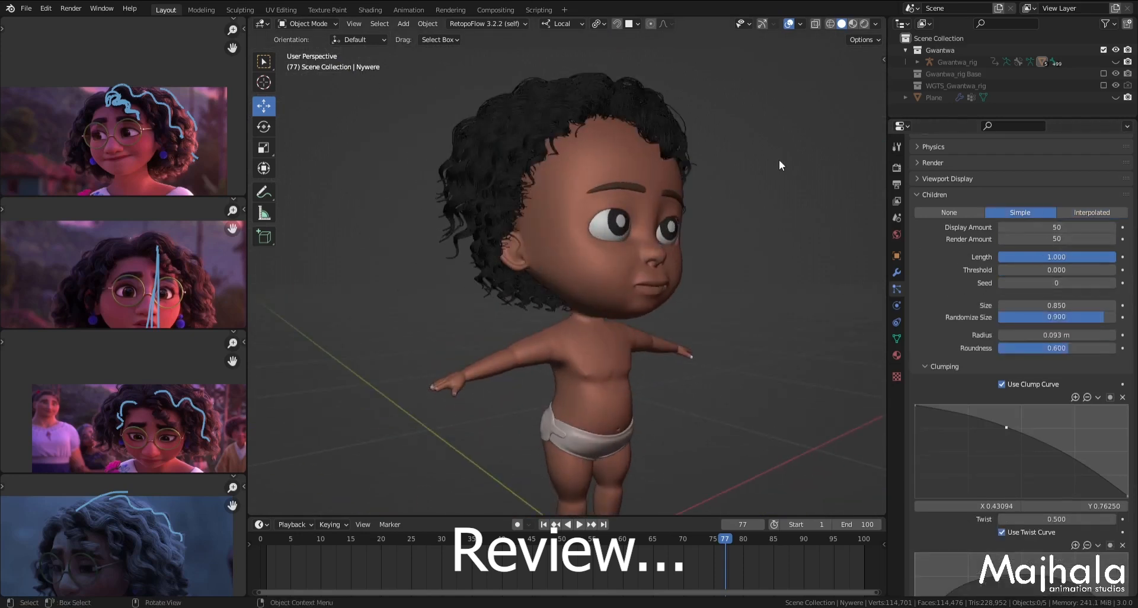
# Step: Check the hair with Simple children from the front, and save the file
pyautogui.scroll(-3, 1023, 336)
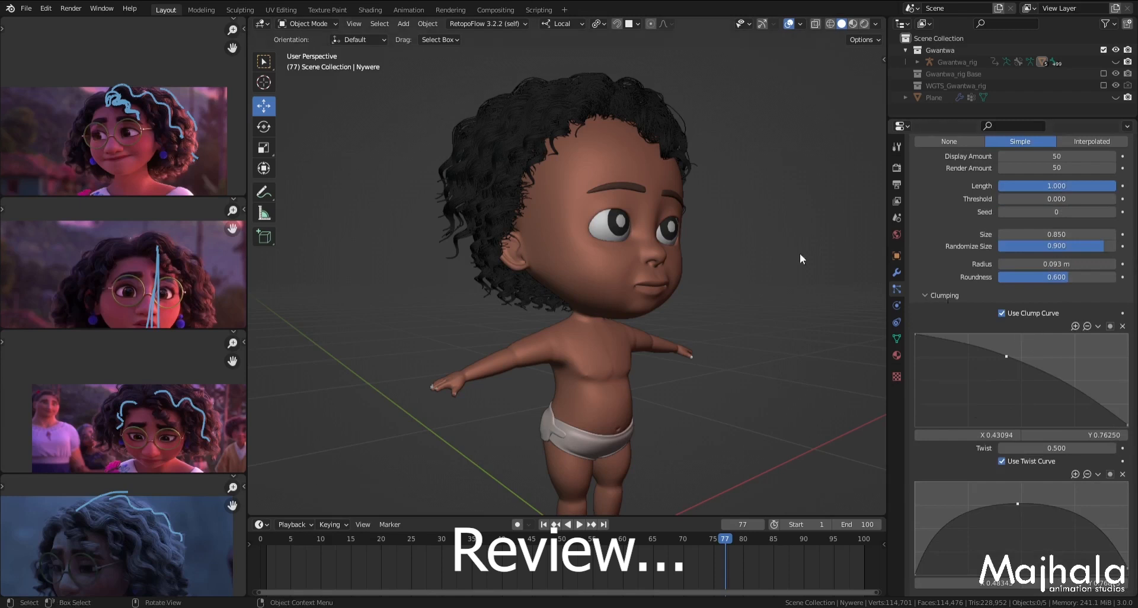
pyautogui.scroll(-2, 670, 278)
pyautogui.moveTo(670, 278)
pyautogui.mouseDown(button='middle')
pyautogui.moveTo(695, 291)
pyautogui.moveTo(668, 265)
pyautogui.mouseUp(button='middle')
pyautogui.scroll(4, 667, 265)
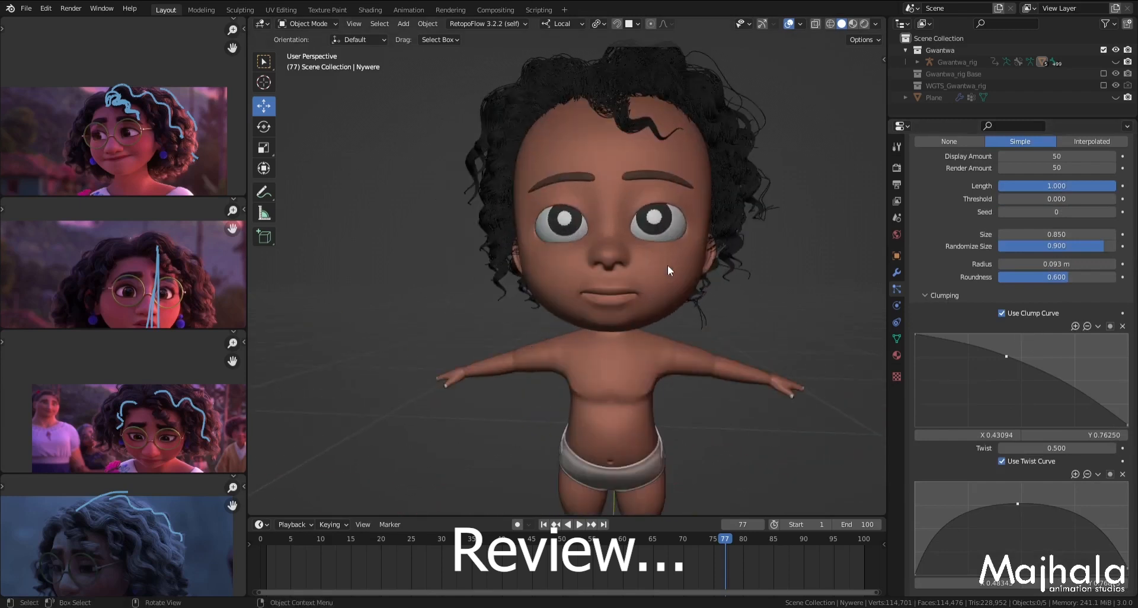
pyautogui.press('KP_1')
pyautogui.hotkey('ctrl', 's')
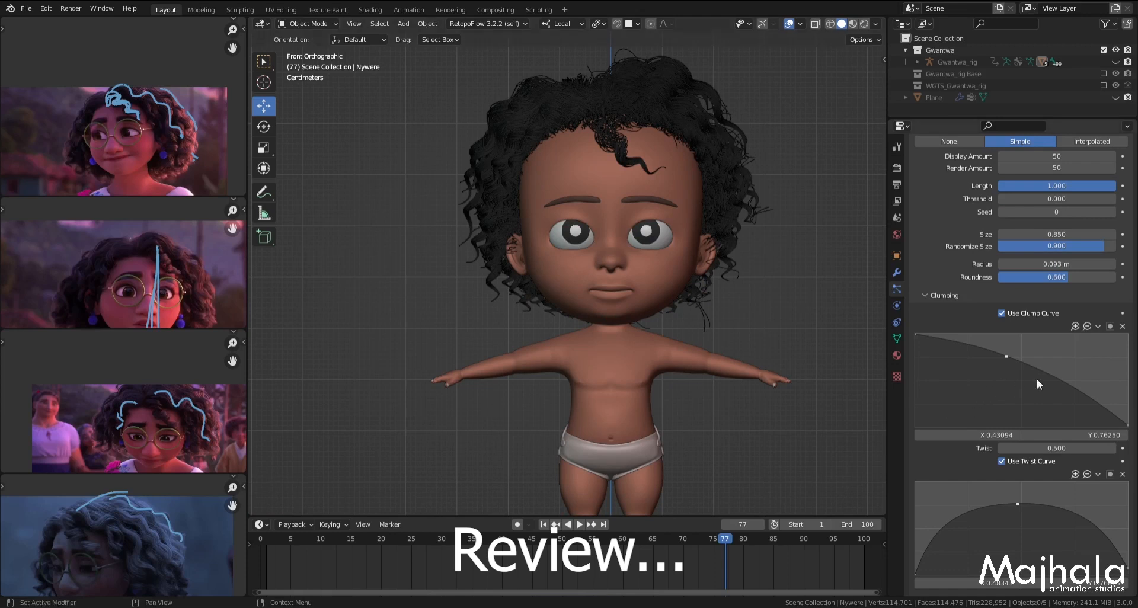
# Step: Move the end point of the clump curve to Y 0.08750
pyautogui.moveTo(1128, 418)
pyautogui.mouseDown()
pyautogui.moveTo(1127, 364)
pyautogui.moveTo(1129, 433)
pyautogui.moveTo(1128, 412)
pyautogui.mouseUp()
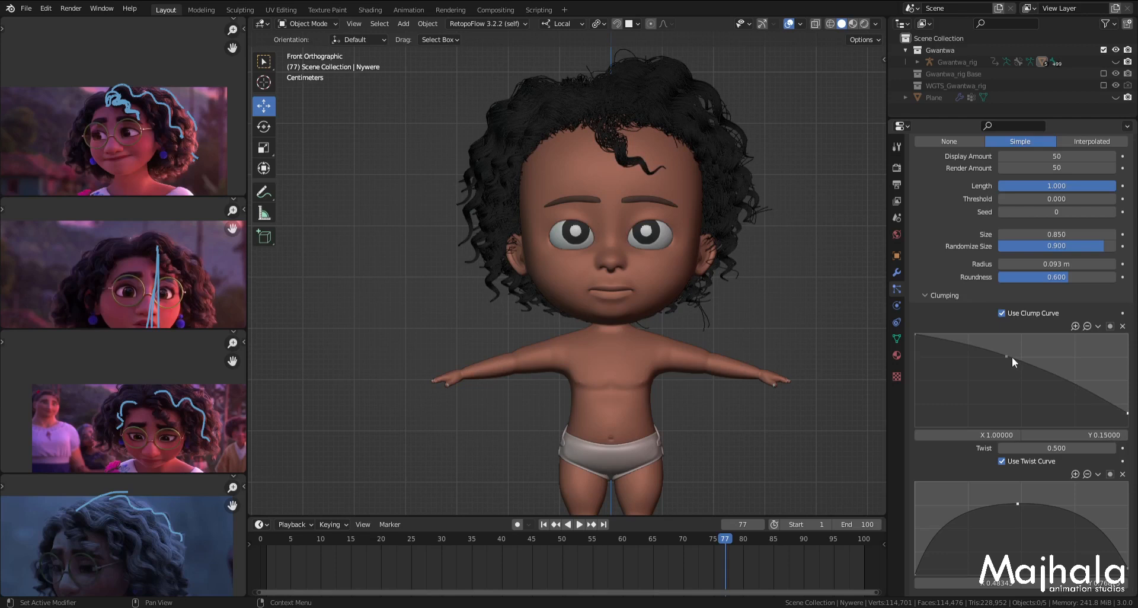
pyautogui.moveTo(1130, 415)
pyautogui.mouseDown()
pyautogui.moveTo(1128, 380)
pyautogui.moveTo(1129, 423)
pyautogui.mouseUp()
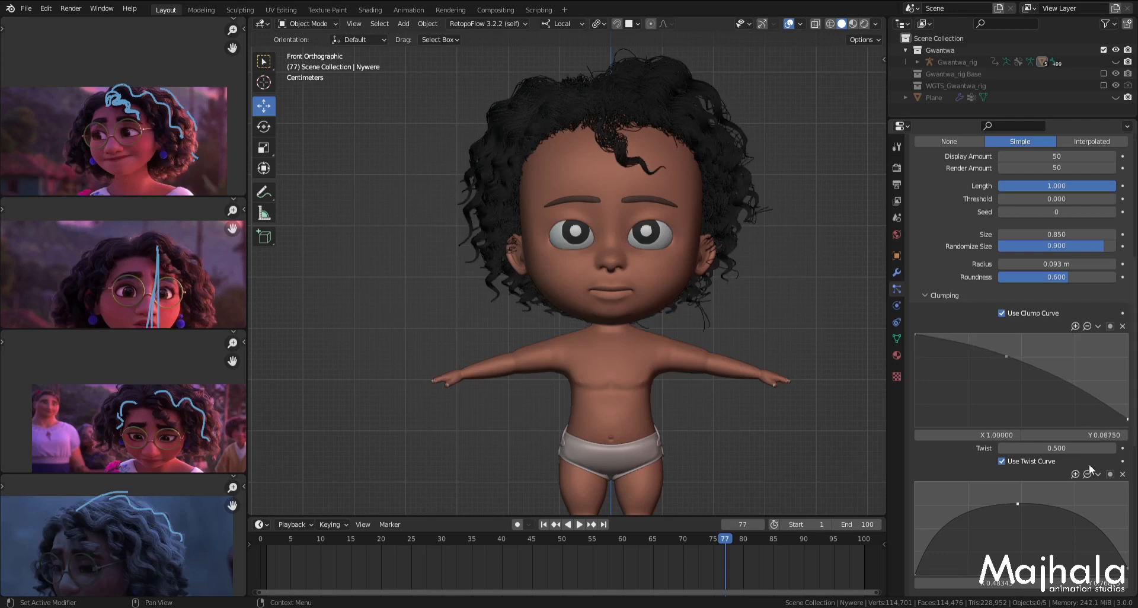
# Step: Compare the hair with Use Twist Curve off and on, keeping it on, and turn off Clump Noise
pyautogui.scroll(-2, 1080, 482)
pyautogui.click(1001, 413)
pyautogui.click(1002, 413)
pyautogui.scroll(-6, 1004, 415)
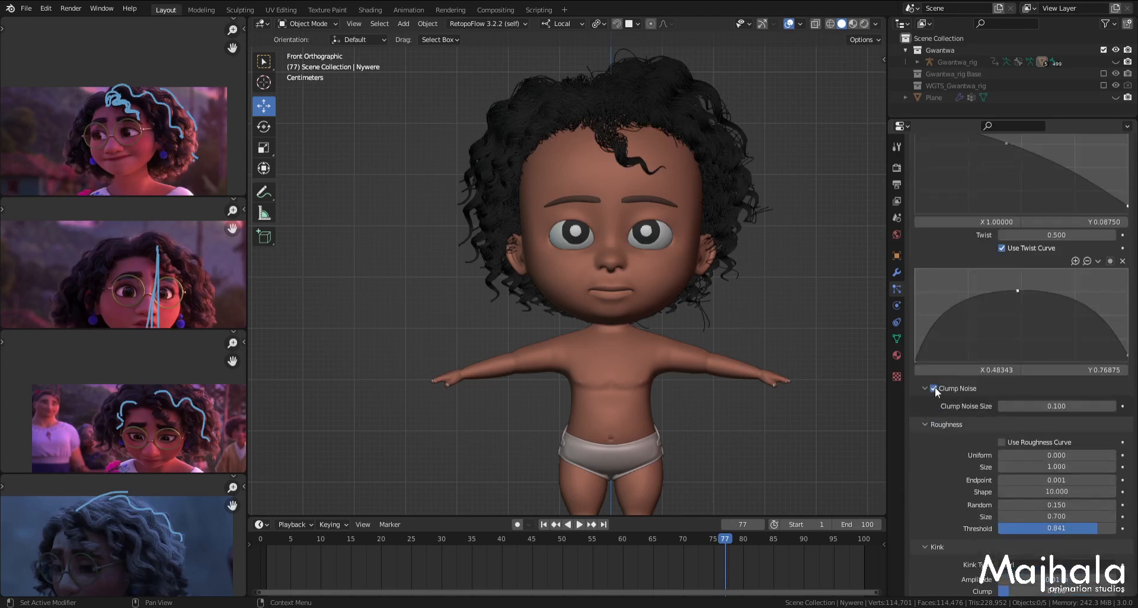
pyautogui.click(934, 388)
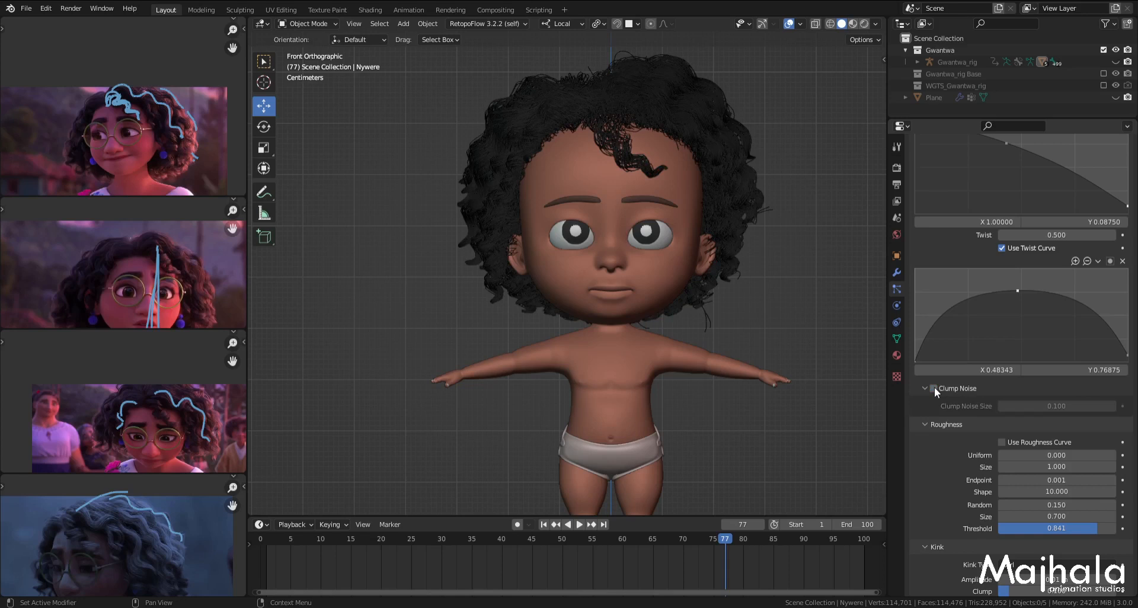
# Step: Compare the hair with Clump Noise on and off, leaving it on
pyautogui.click(934, 388)
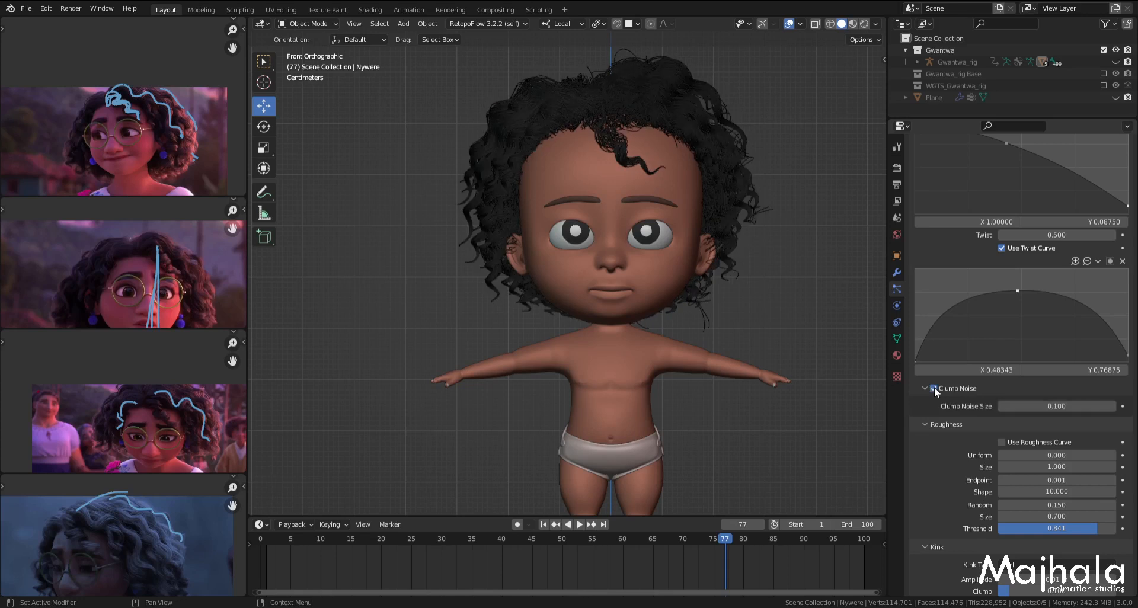
pyautogui.click(934, 388)
pyautogui.click(934, 388)
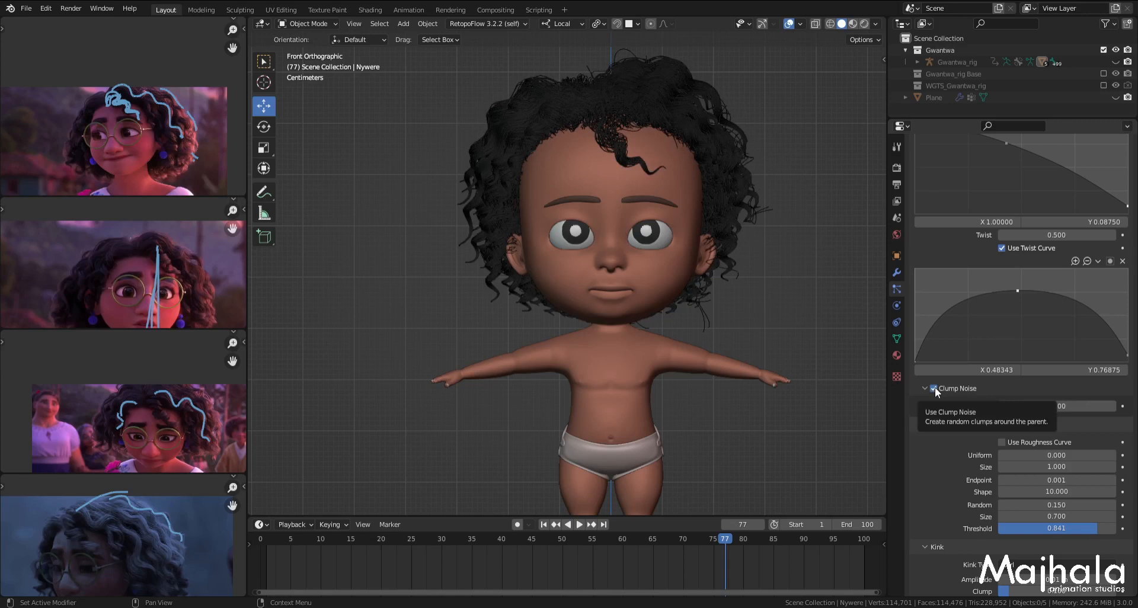
pyautogui.click(935, 388)
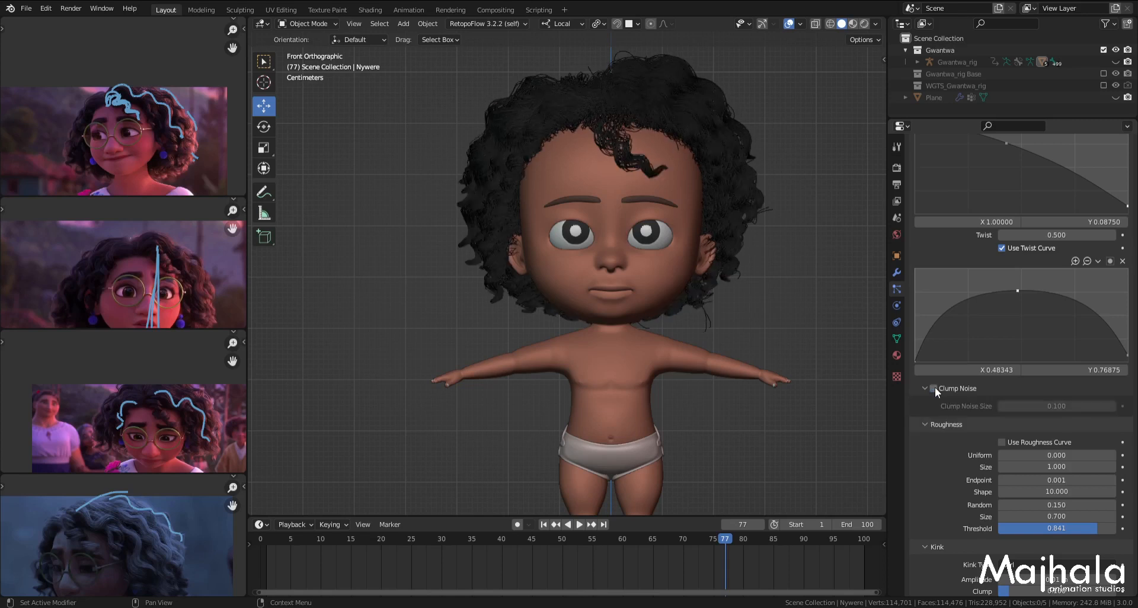
pyautogui.click(934, 388)
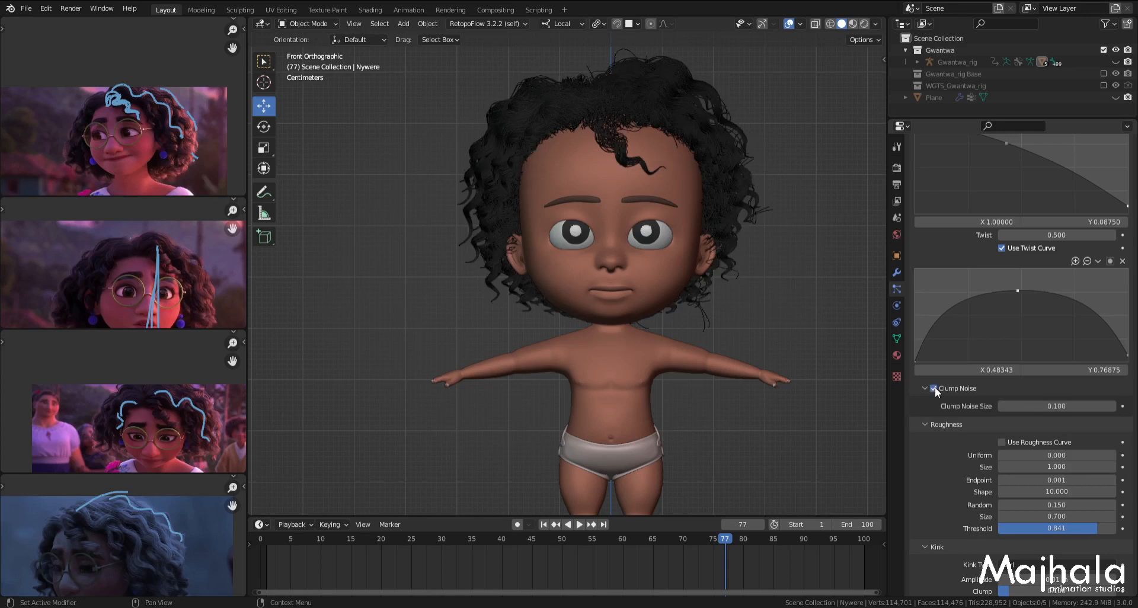
# Step: Try a Clump Noise Size of 0.5 on the hair, and set it back to 0.1
pyautogui.click(1056, 406)
pyautogui.write('.5')
pyautogui.press('Return')
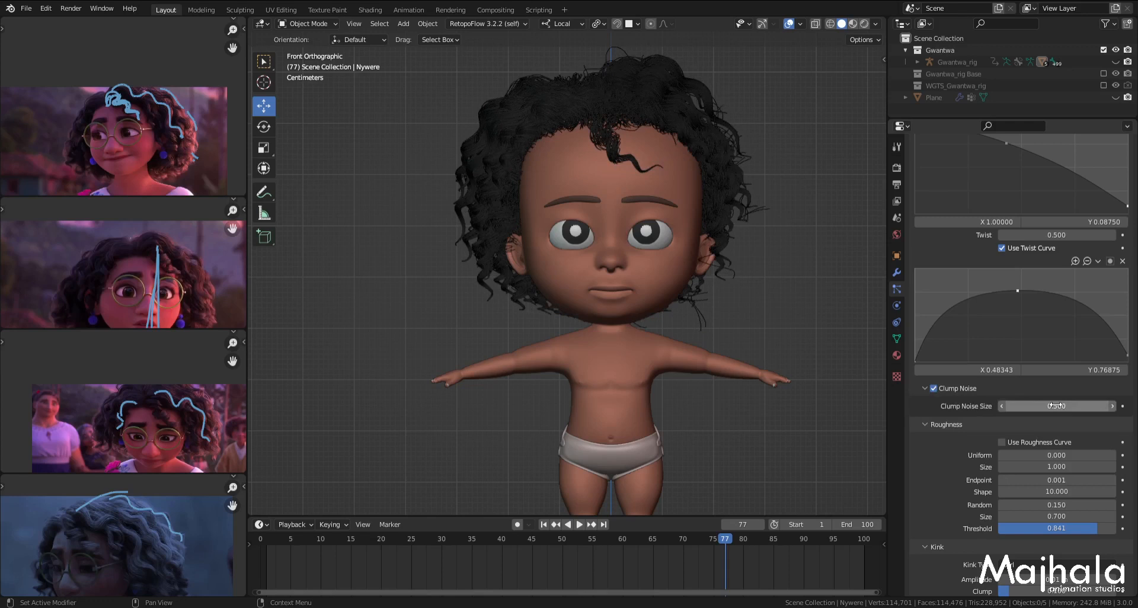
pyautogui.click(1056, 406)
pyautogui.write('.1')
pyautogui.press('Return')
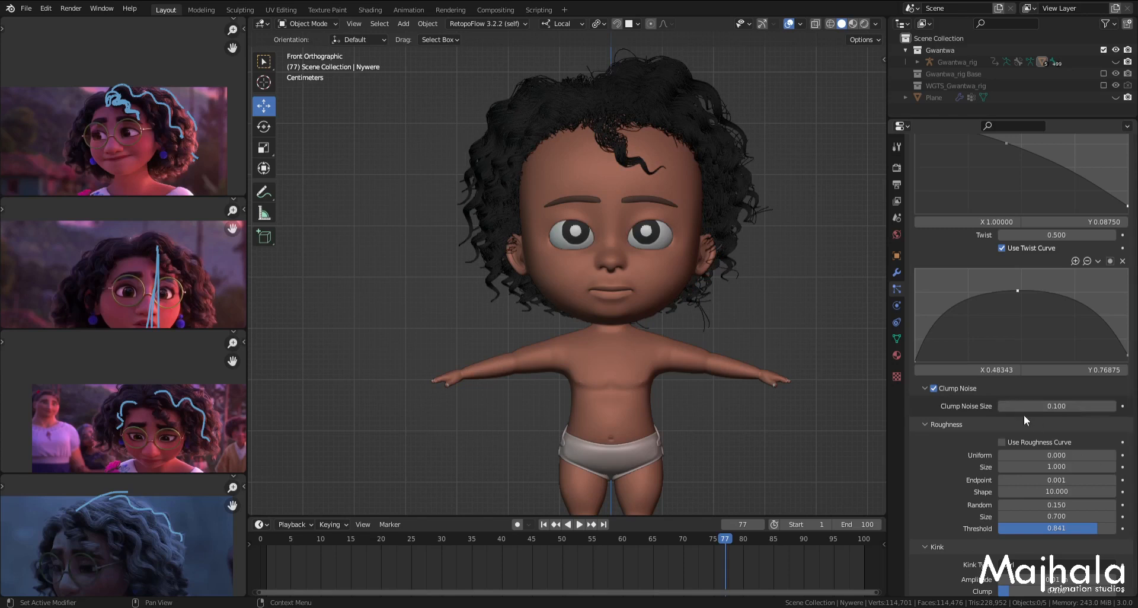
# Step: Set the Roughness Endpoint of the hair children to 0.0005
pyautogui.scroll(-6, 1024, 414)
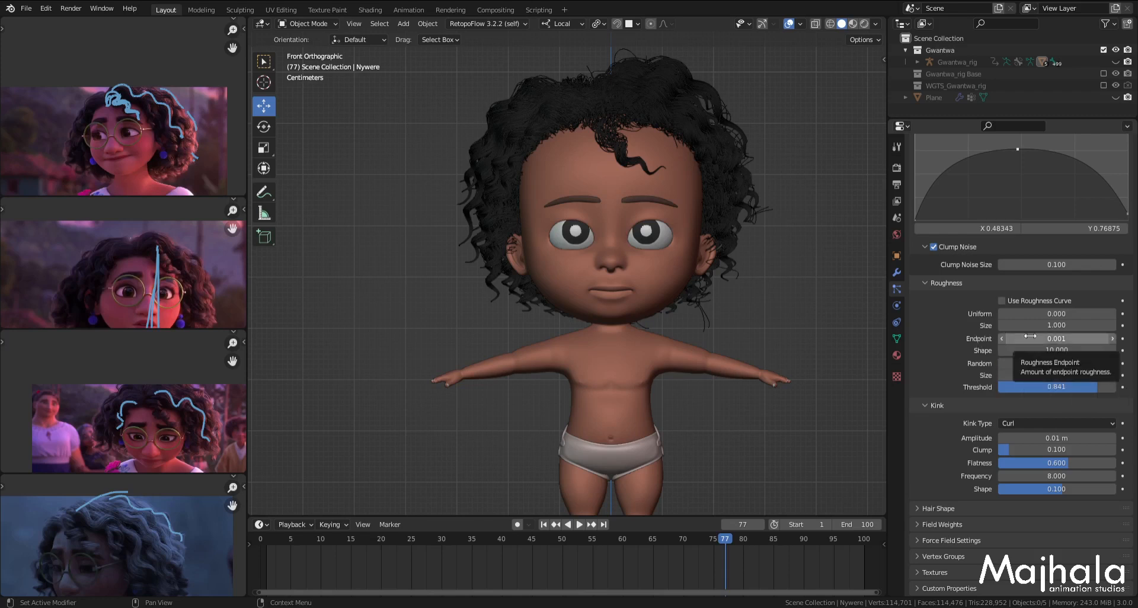
pyautogui.click(1056, 339)
pyautogui.write('0.0005')
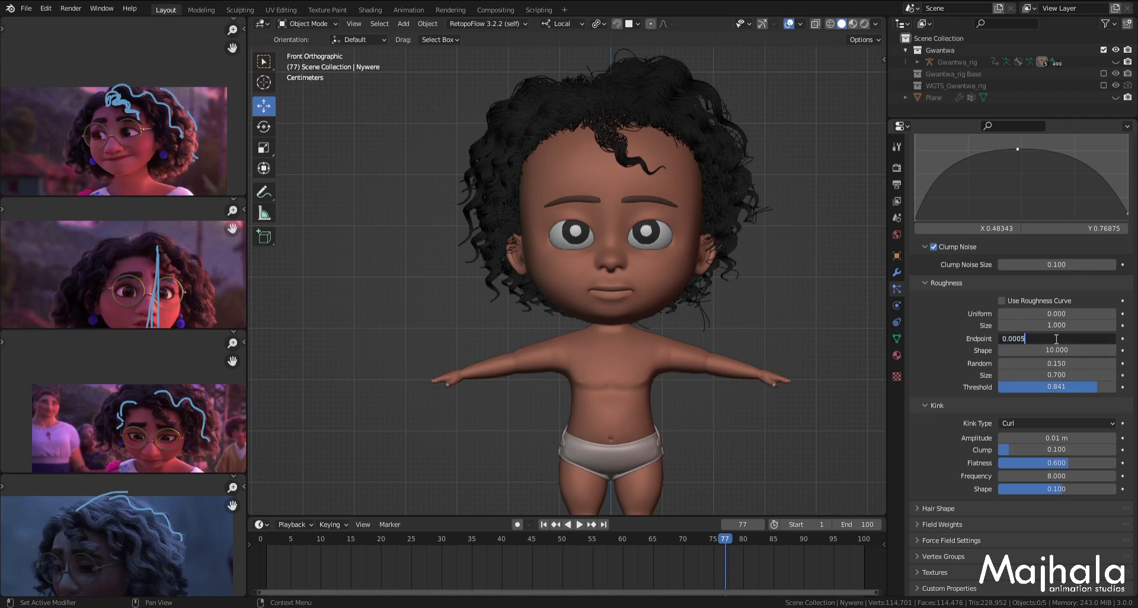
pyautogui.press('Return')
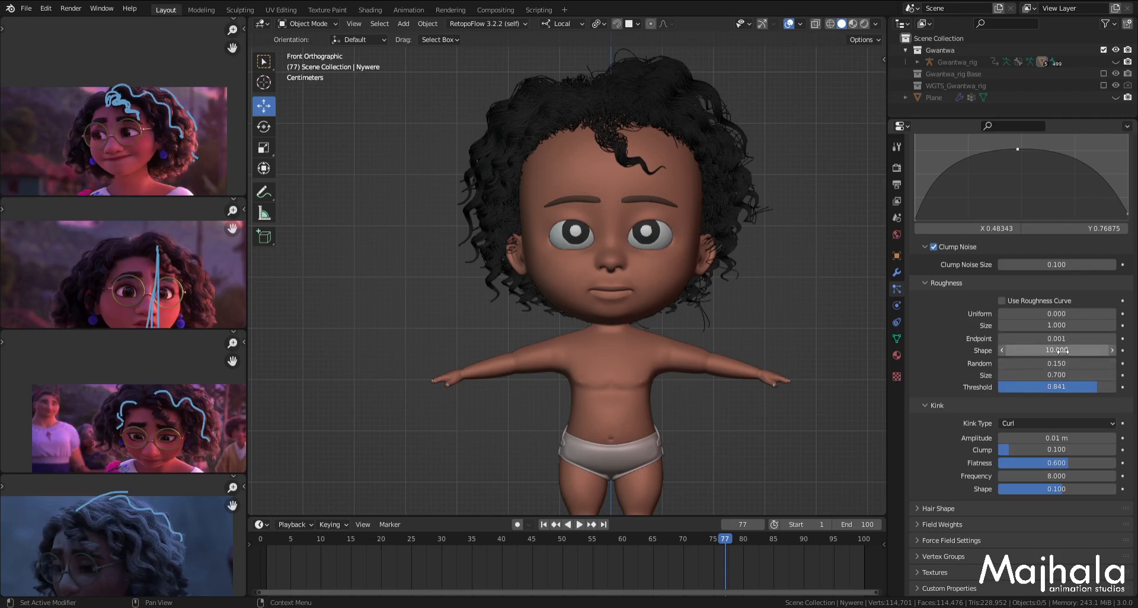
# Step: Try a Roughness Shape of 0 on the hair, and set it back to 10
pyautogui.click(1062, 351)
pyautogui.write('0')
pyautogui.press('Return')
pyautogui.click(1078, 352)
pyautogui.write('10')
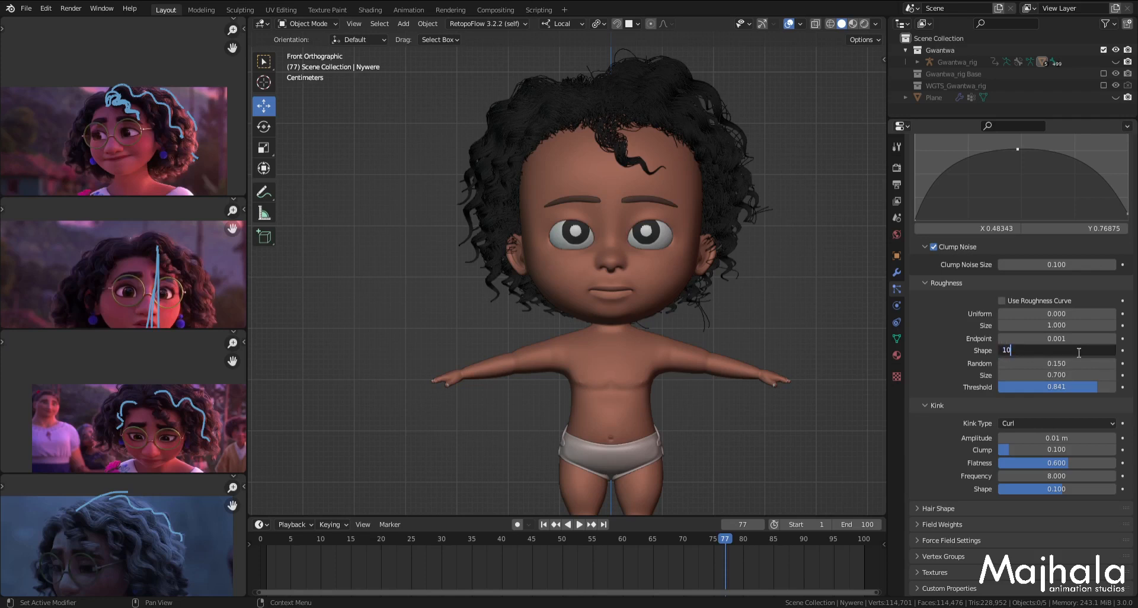
pyautogui.press('Return')
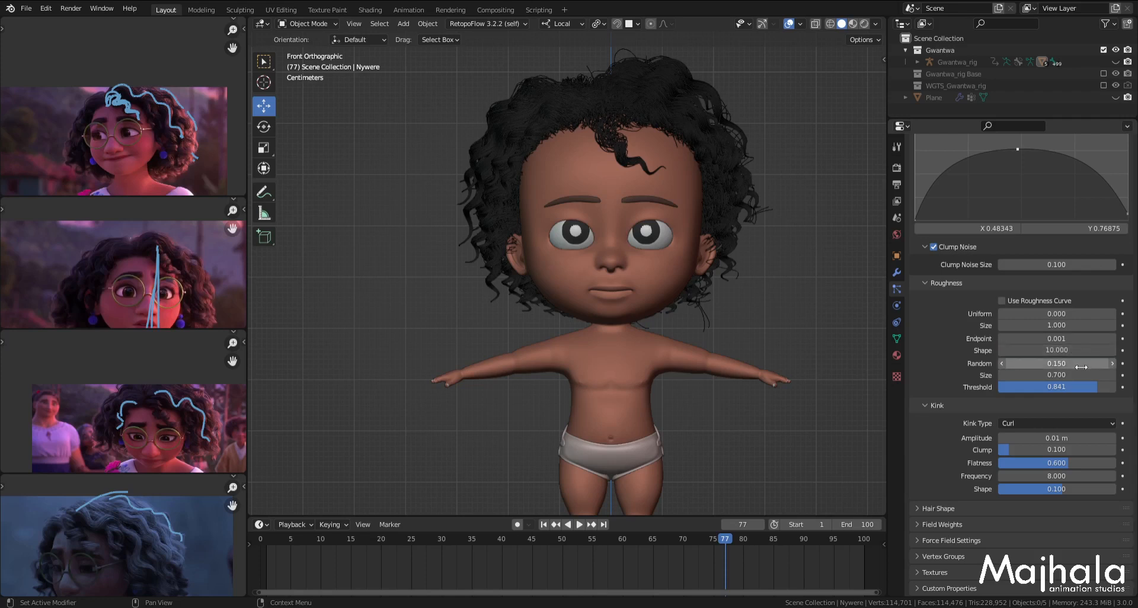
# Step: Try Random roughness at 0 and at a much stronger amount on the hair, and set it back to 0.15
pyautogui.click(1083, 364)
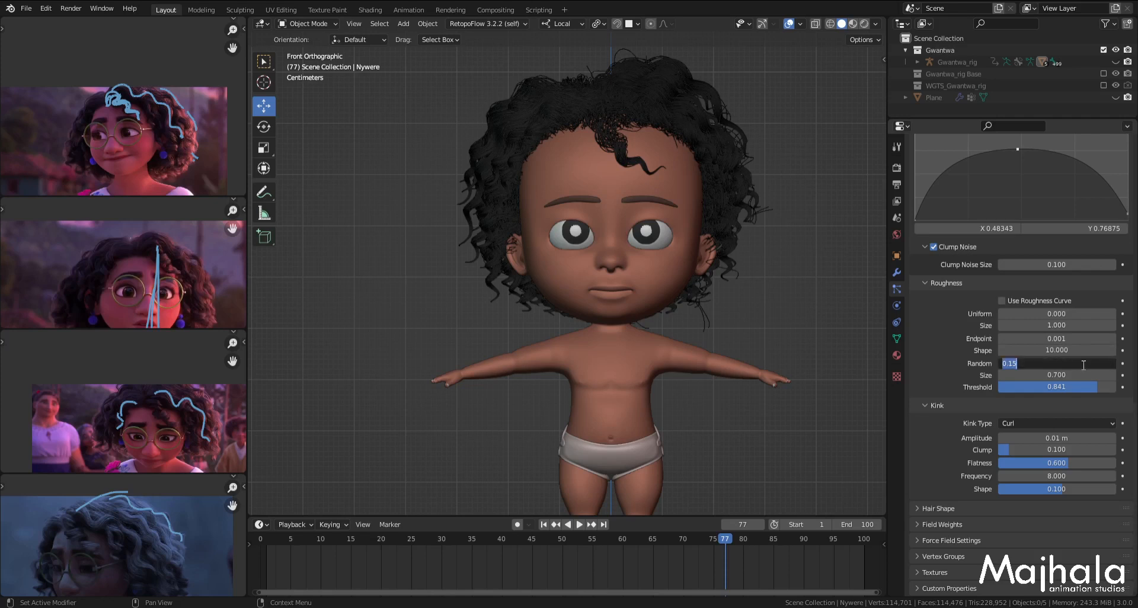
pyautogui.write('0')
pyautogui.press('Return')
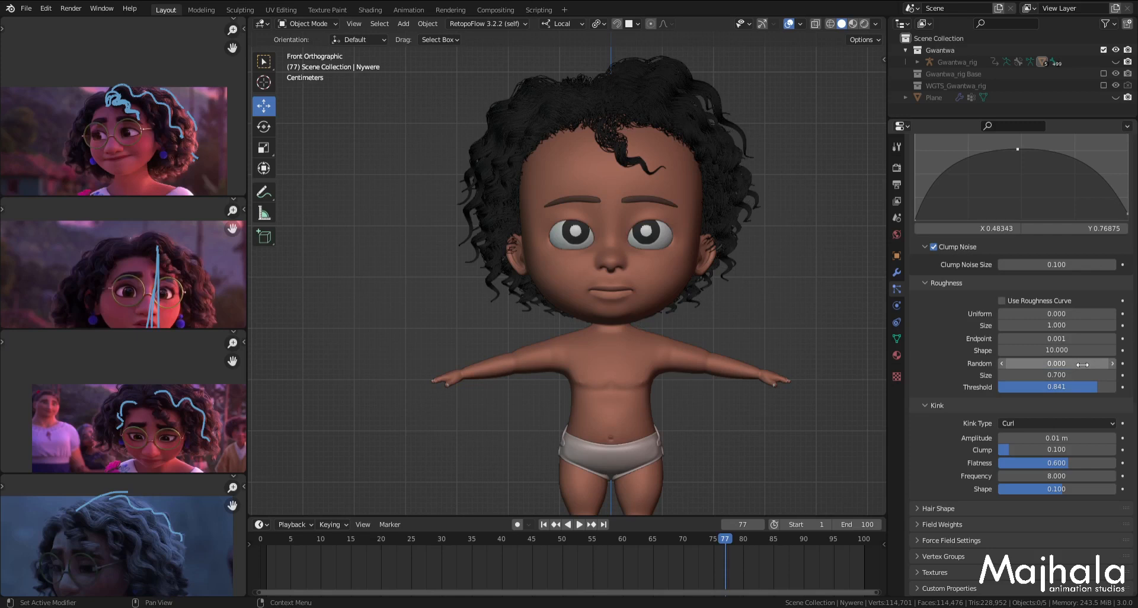
pyautogui.moveTo(791, 240); pyautogui.dragTo(812, 275, button='middle')
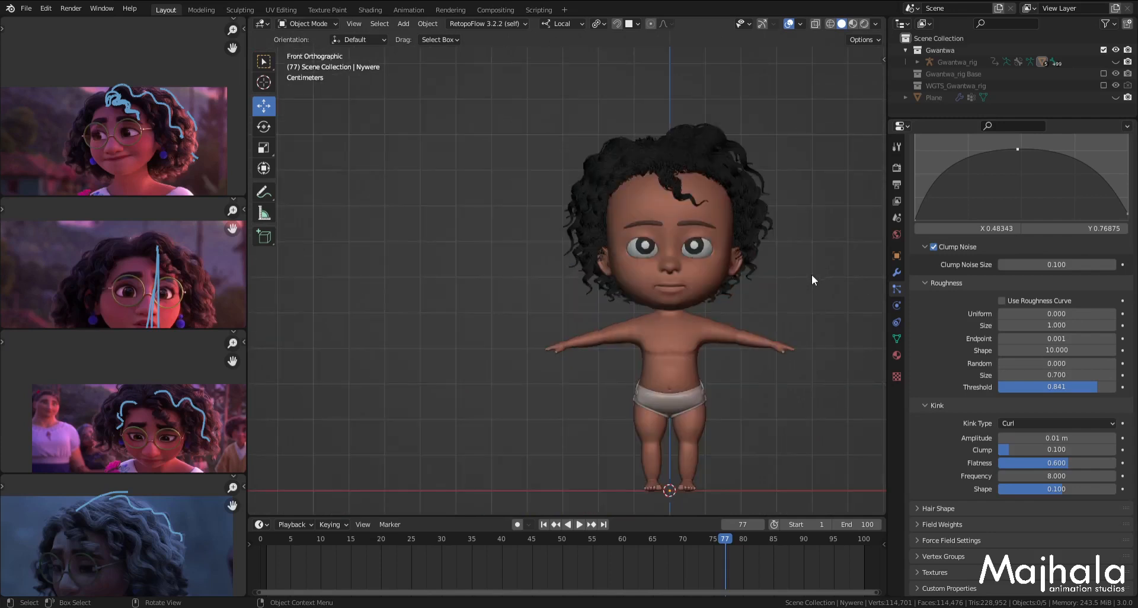
pyautogui.moveTo(1056, 363); pyautogui.dragTo(1021, 359)
pyautogui.click(1035, 364)
pyautogui.write('0.15')
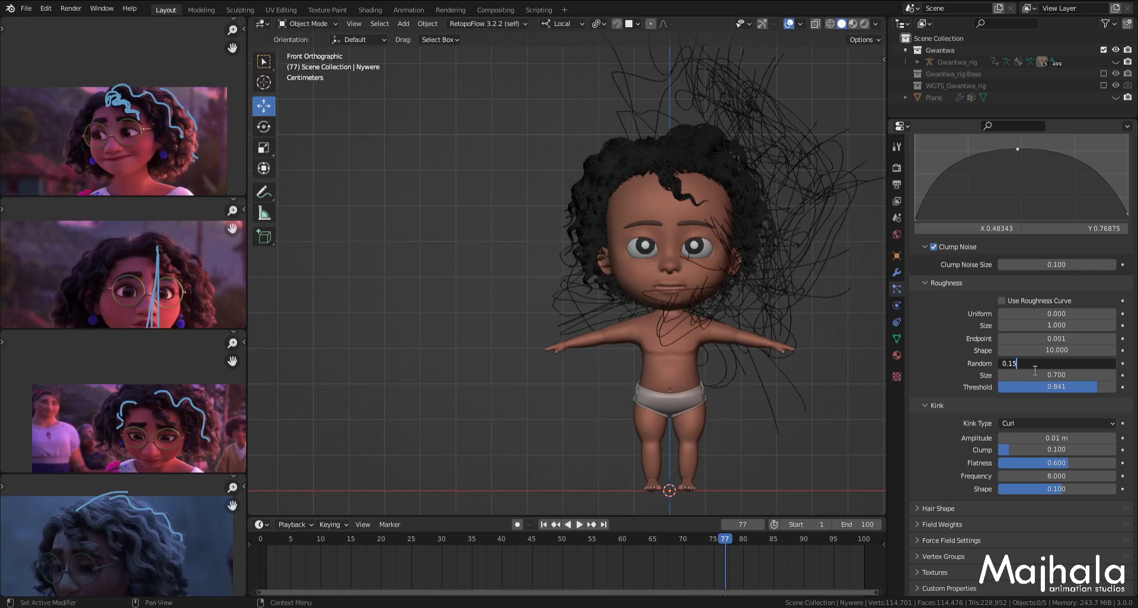
pyautogui.press('Return')
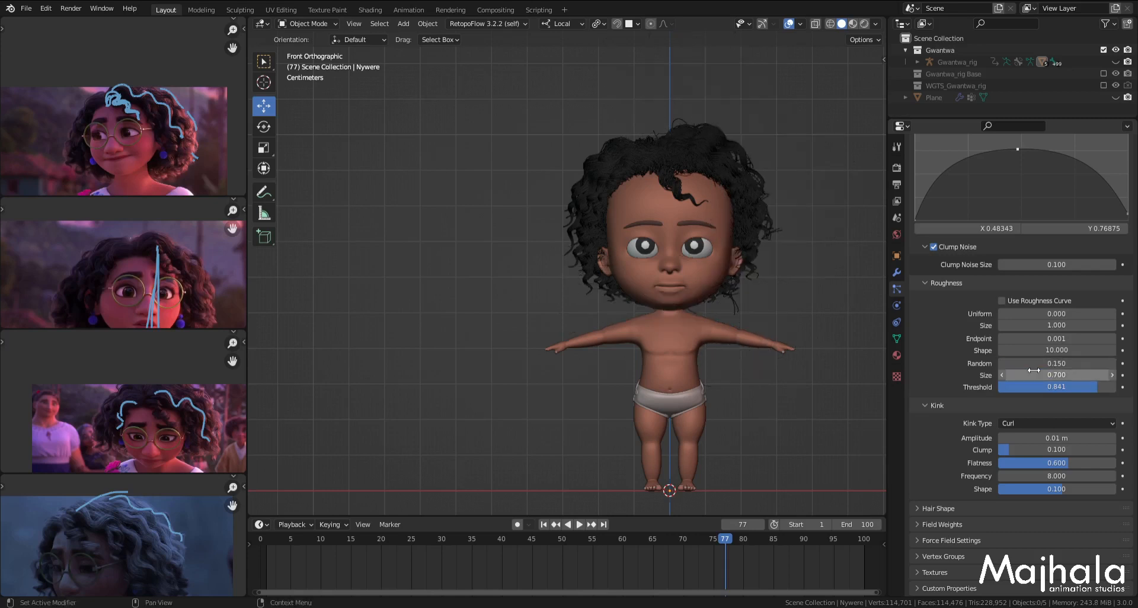
# Step: Try the Random roughness Size at 1 and 0.01, and set it back to 0.7
pyautogui.click(1034, 371)
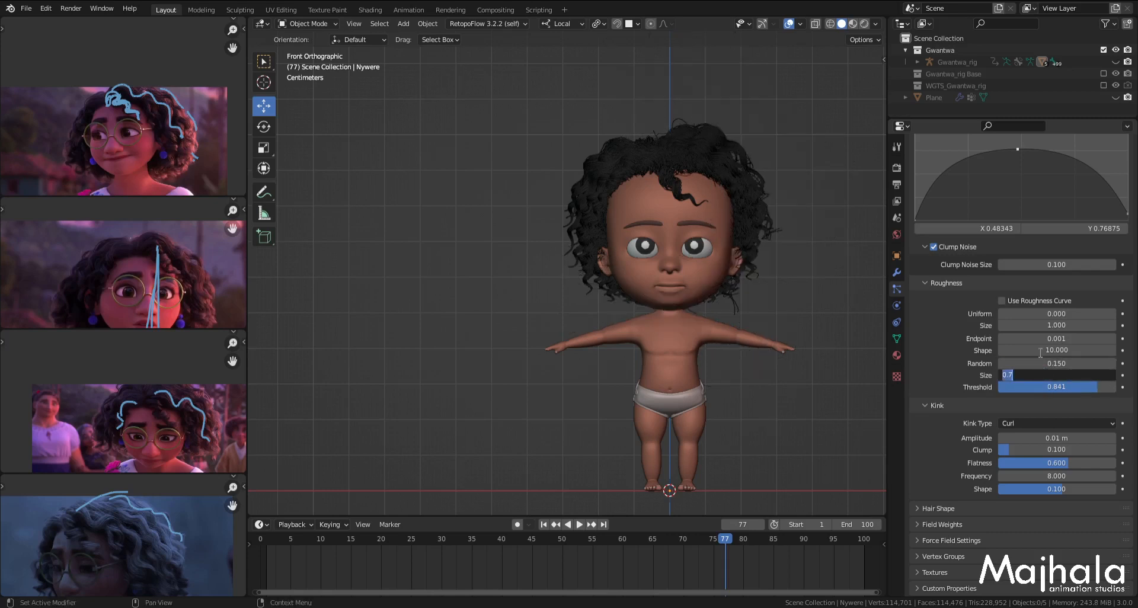
pyautogui.write('1')
pyautogui.press('Return')
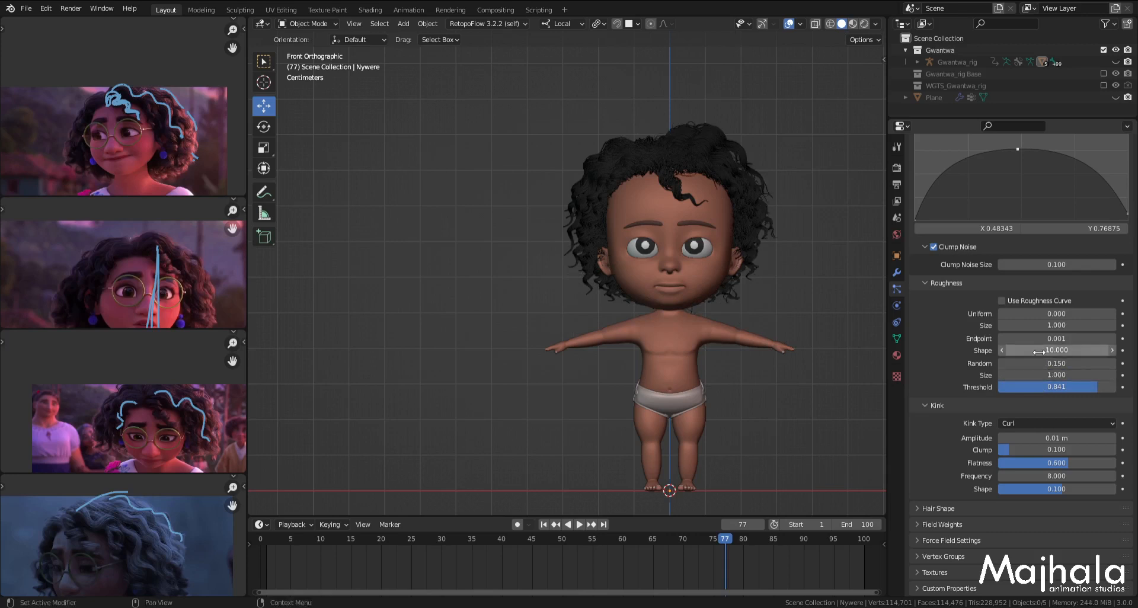
pyautogui.click(1048, 373)
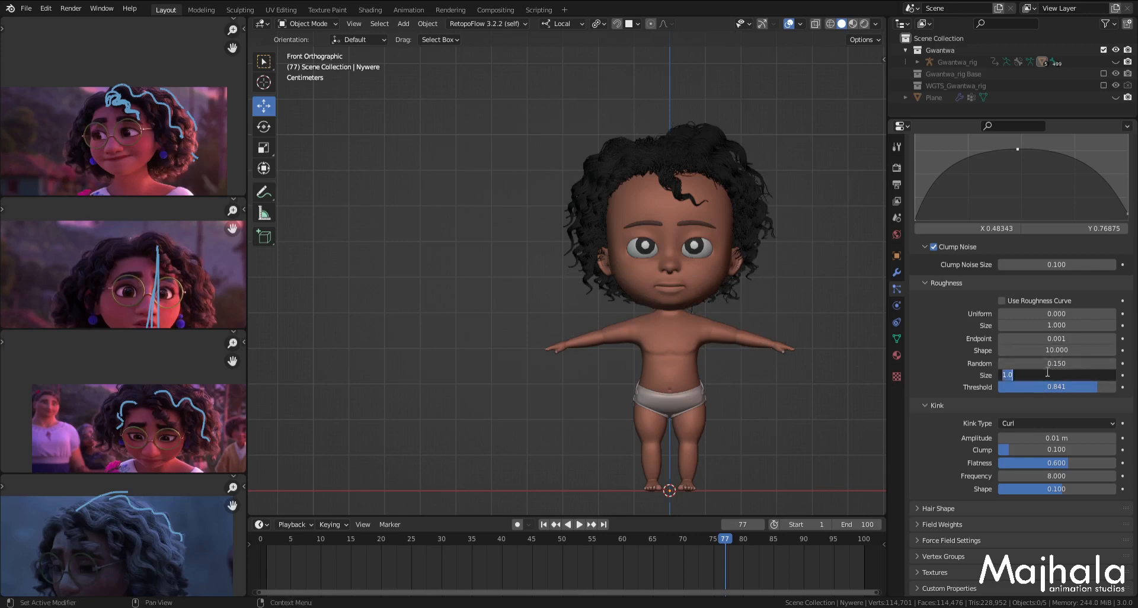
pyautogui.write('0.01')
pyautogui.press('Return')
pyautogui.scroll(4, 689, 142)
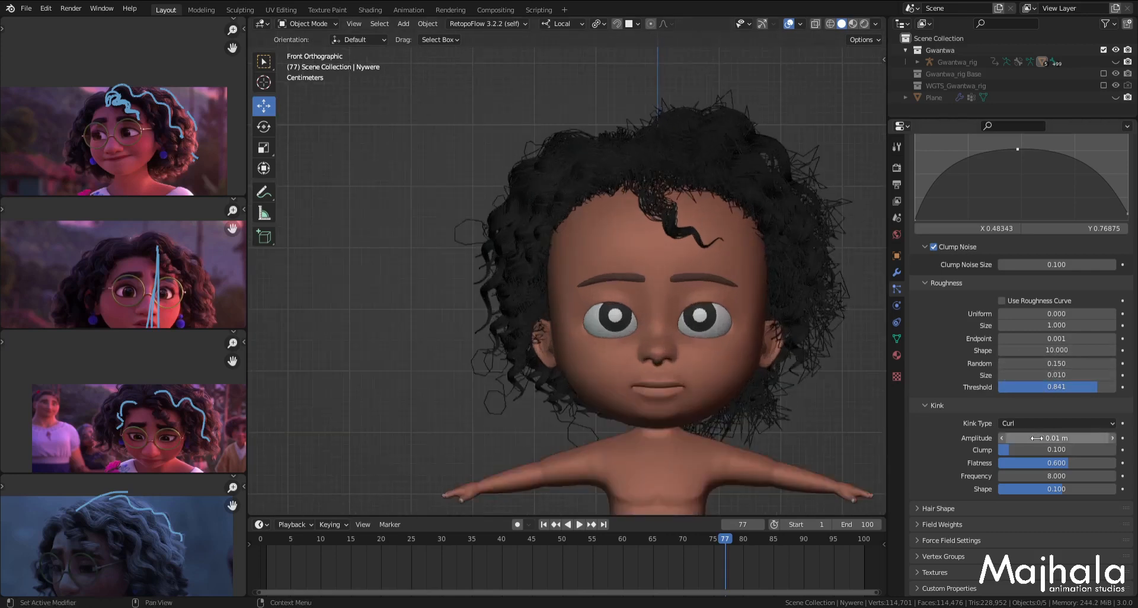
pyautogui.click(1058, 375)
pyautogui.write('0.7')
pyautogui.press('Return')
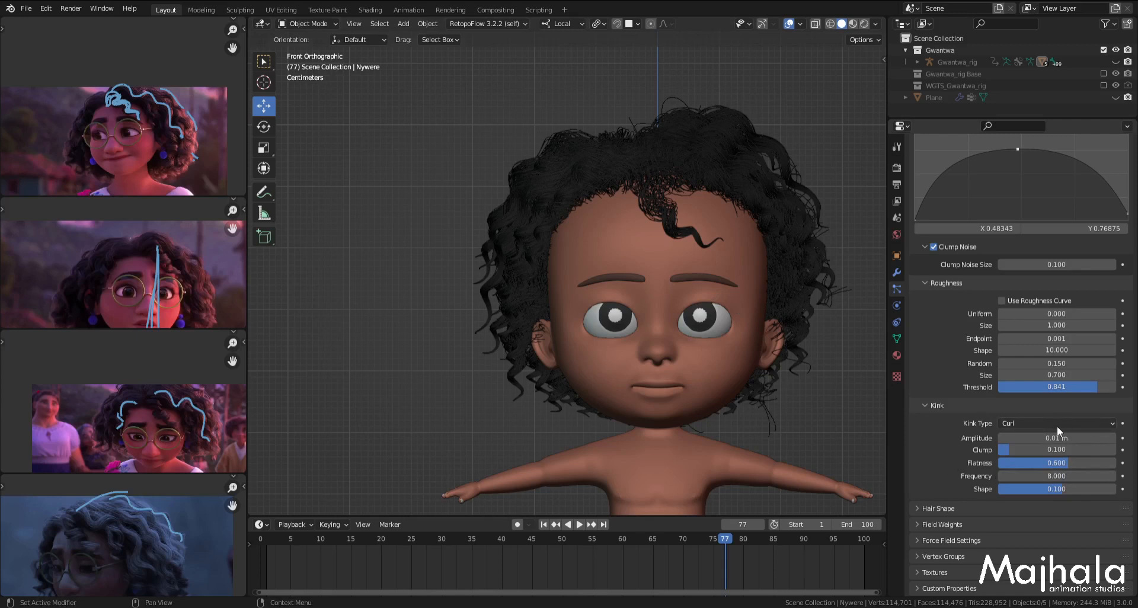
# Step: Try a Kink Frequency of 15 for tighter curls, and set it back to 8
pyautogui.click(1037, 477)
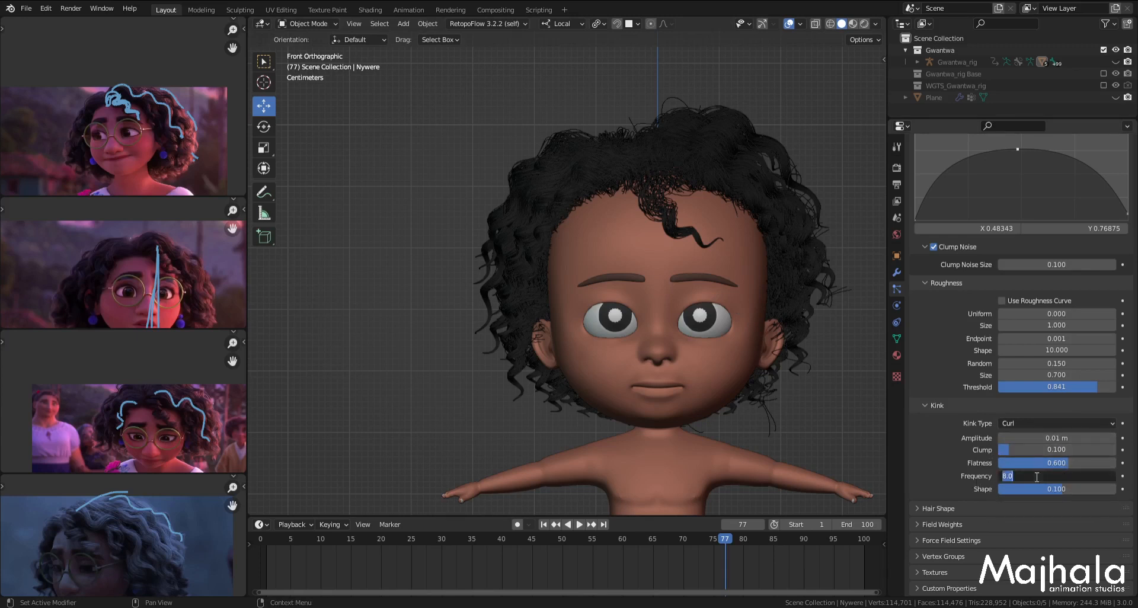
pyautogui.write('15')
pyautogui.press('Return')
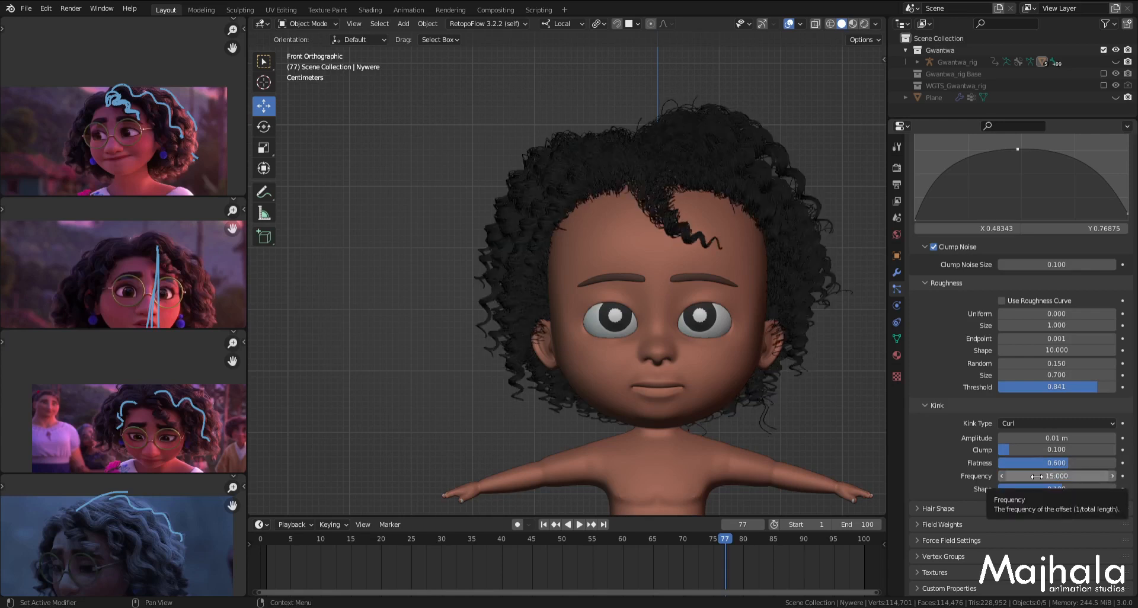
pyautogui.click(1036, 476)
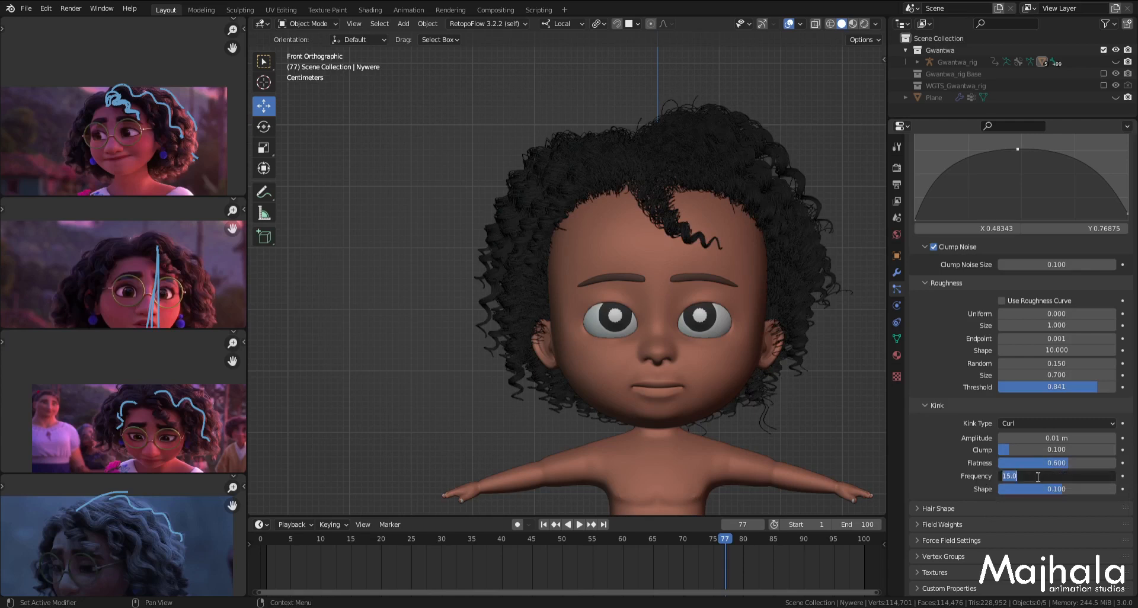
pyautogui.write('8')
pyautogui.press('Return')
# Step: Try looser curls with a Kink Frequency of 5 and 6, and restore it to 8
pyautogui.click(1038, 476)
pyautogui.write('5')
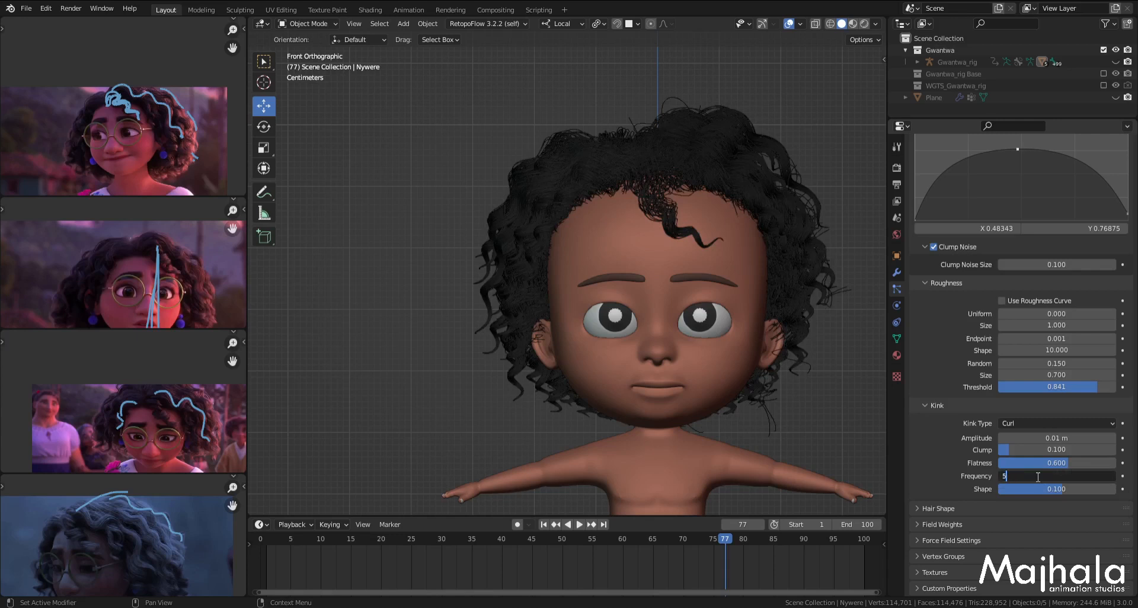
pyautogui.press('Return')
pyautogui.click(1037, 476)
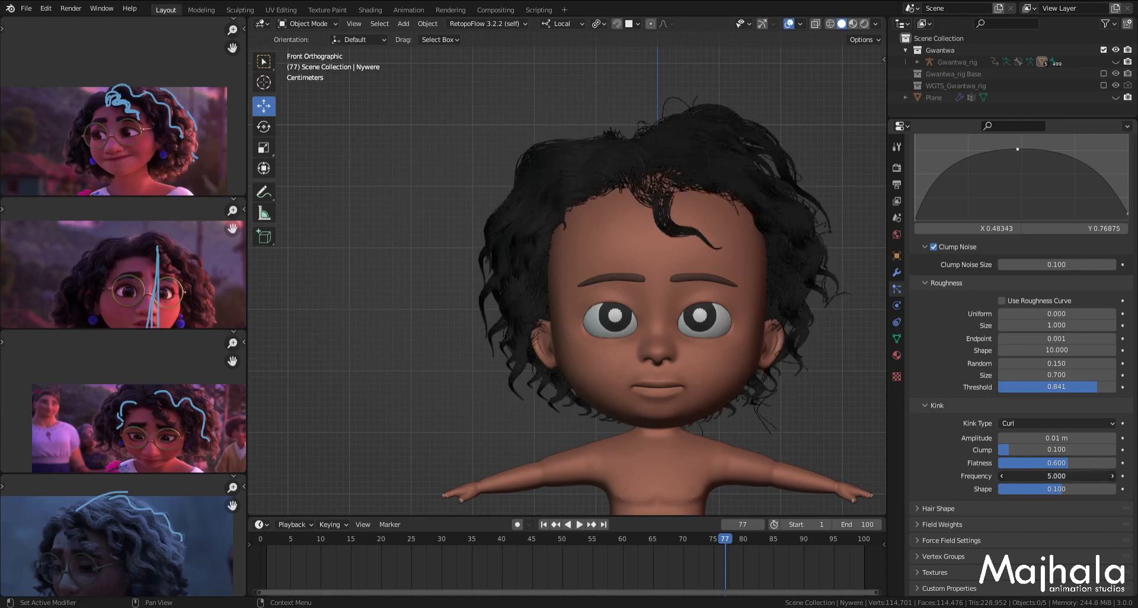
pyautogui.write('6')
pyautogui.press('Return')
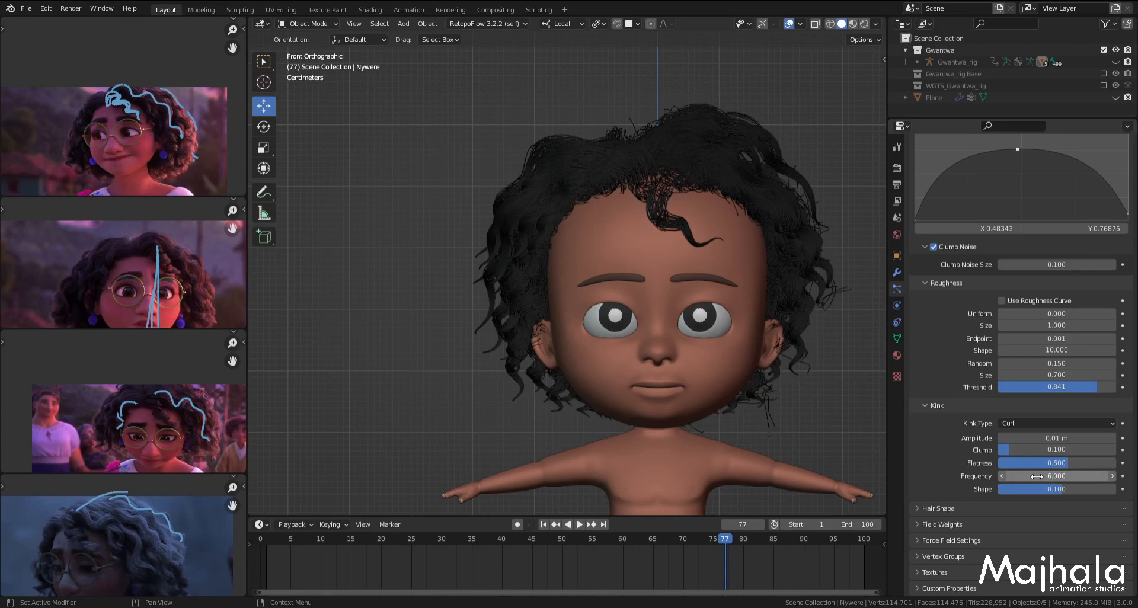
pyautogui.moveTo(710, 276); pyautogui.dragTo(668, 311, button='middle')
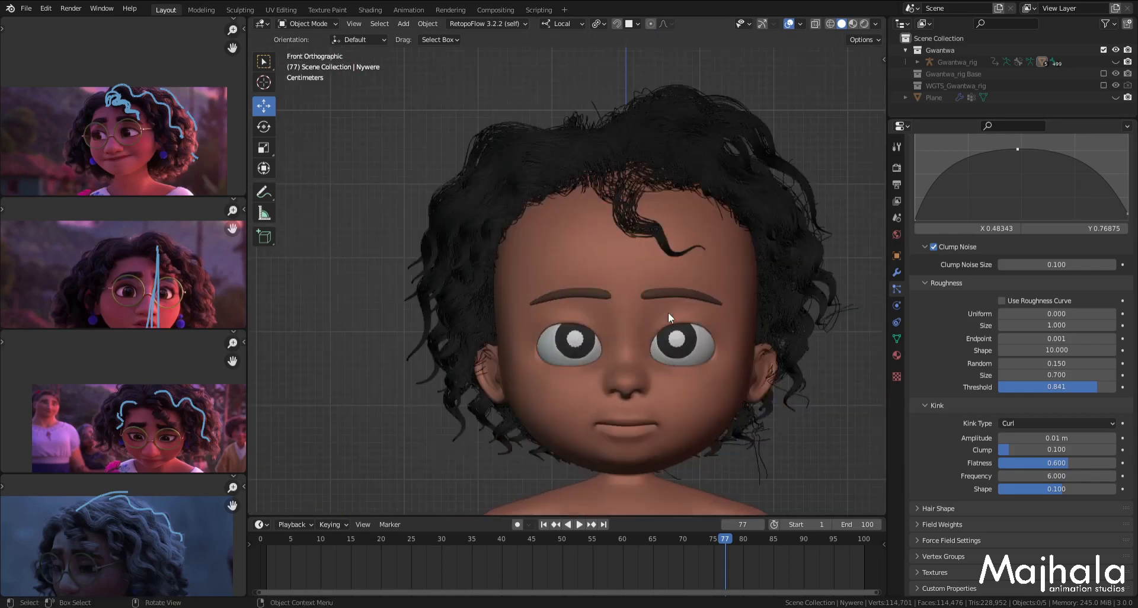
pyautogui.click(1046, 476)
pyautogui.write('8')
pyautogui.press('Return')
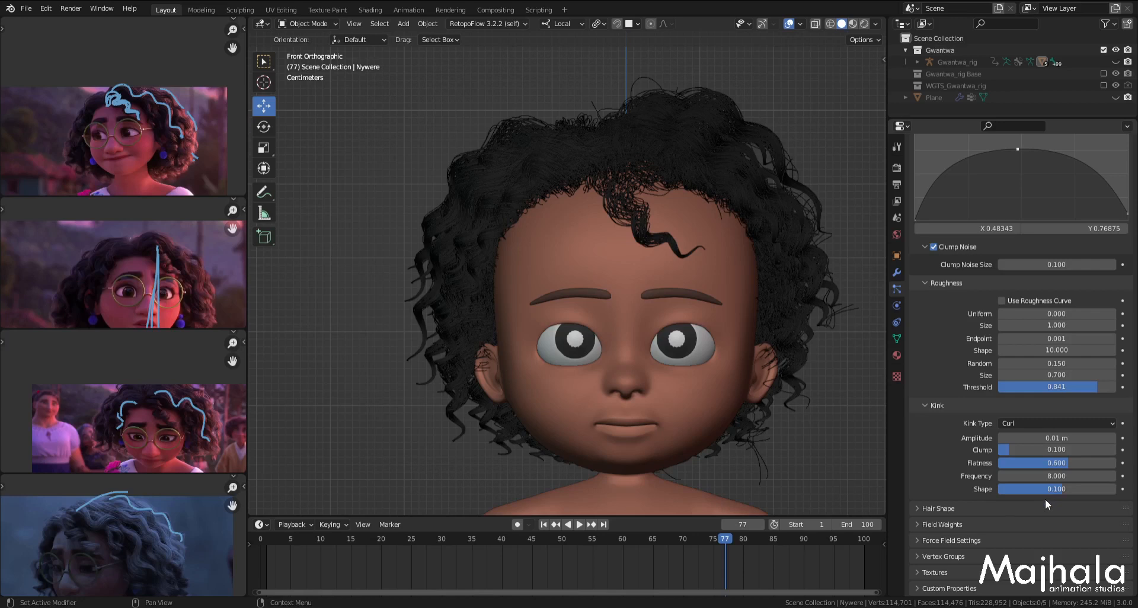
# Step: Try the Kink Shape between -0.999 and 0.999 on the curls, and set it back to 0.1
pyautogui.moveTo(1056, 492); pyautogui.dragTo(997, 489)
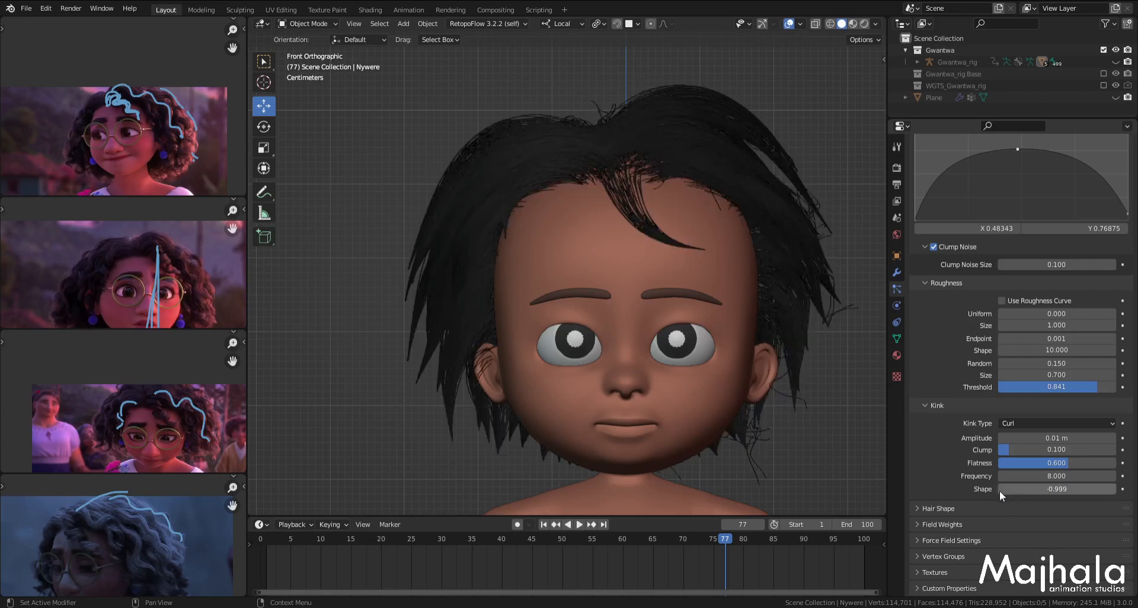
pyautogui.moveTo(1005, 492); pyautogui.dragTo(1043, 492)
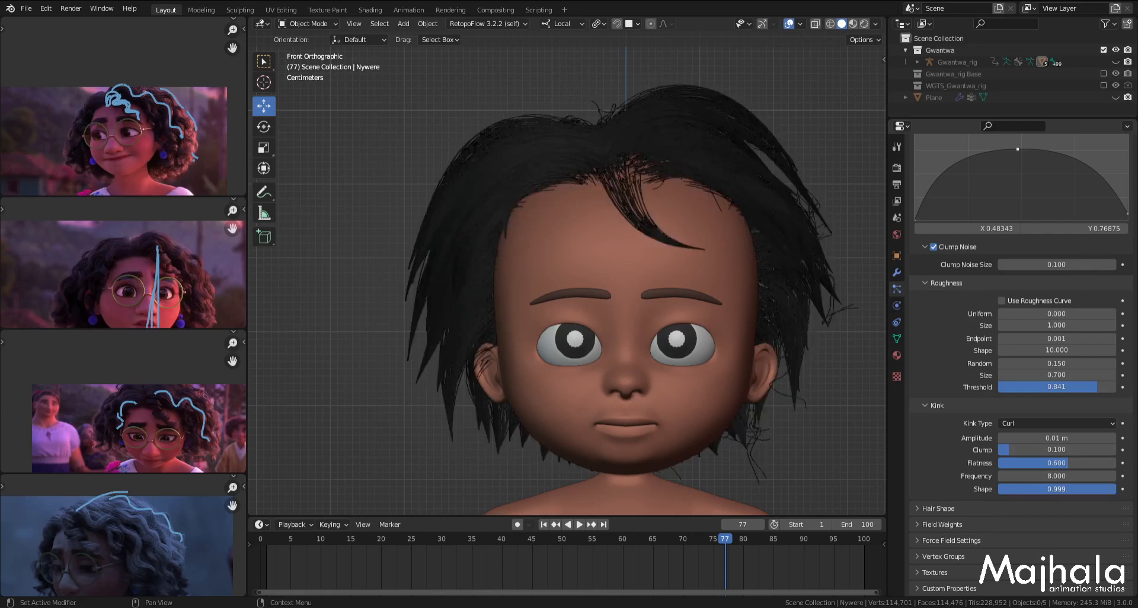
pyautogui.moveTo(1044, 492); pyautogui.dragTo(996, 492)
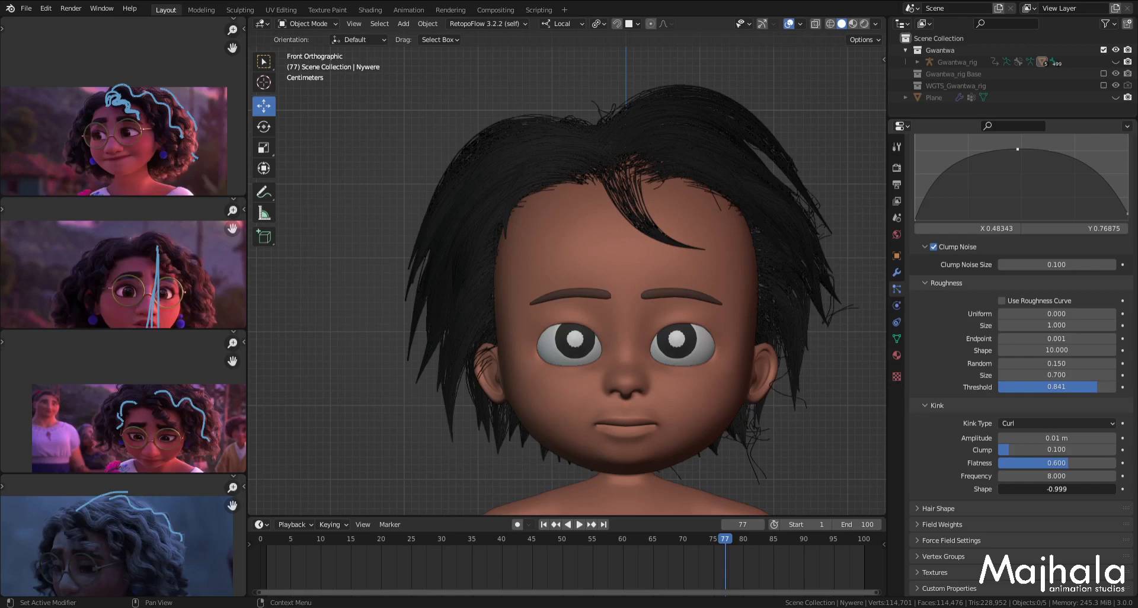
pyautogui.moveTo(999, 492); pyautogui.dragTo(1027, 492)
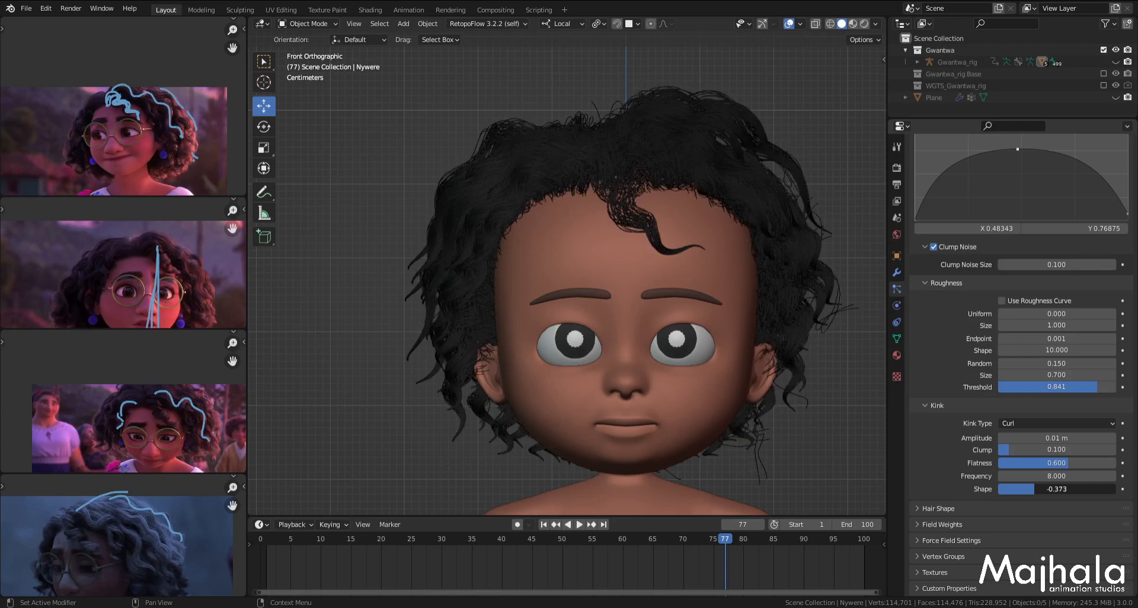
pyautogui.moveTo(1036, 489)
pyautogui.mouseDown()
pyautogui.moveTo(1104, 489)
pyautogui.moveTo(1050, 494)
pyautogui.mouseUp()
pyautogui.click(1050, 491)
pyautogui.write('.1')
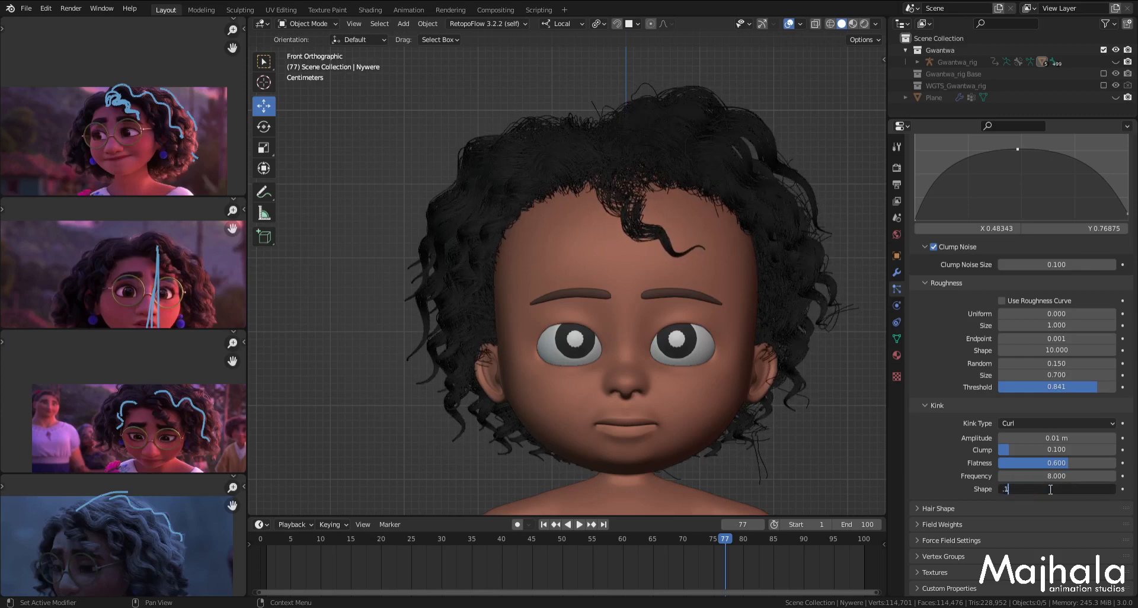
pyautogui.press('Return')
pyautogui.scroll(3, 1049, 489)
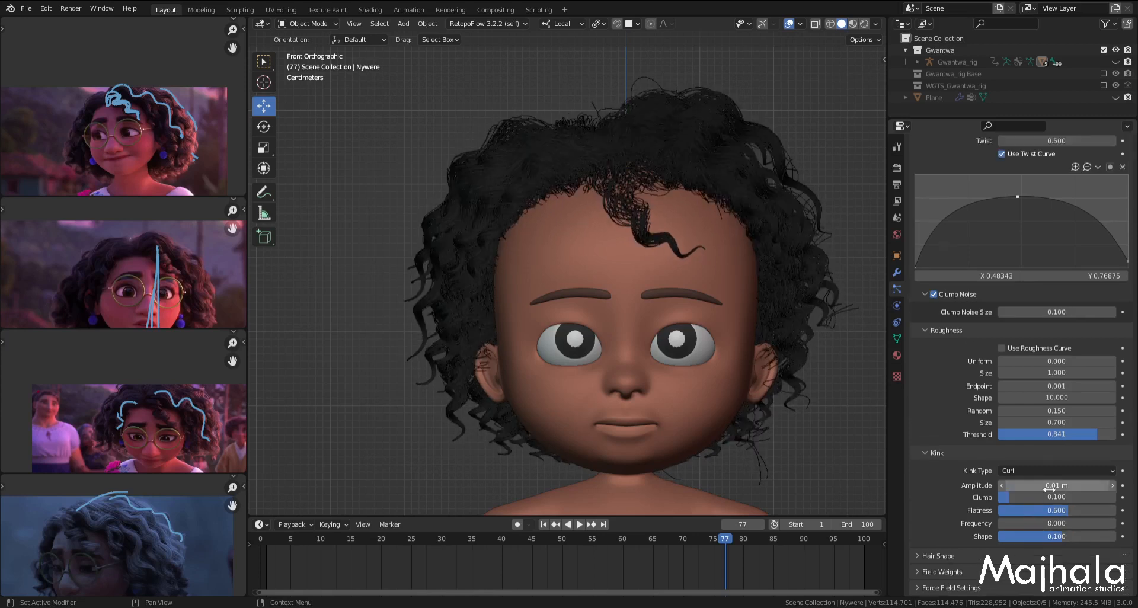
# Step: Review the Roughness, Kink and Hair Shape settings of the hair particle system
pyautogui.scroll(-2, 1049, 489)
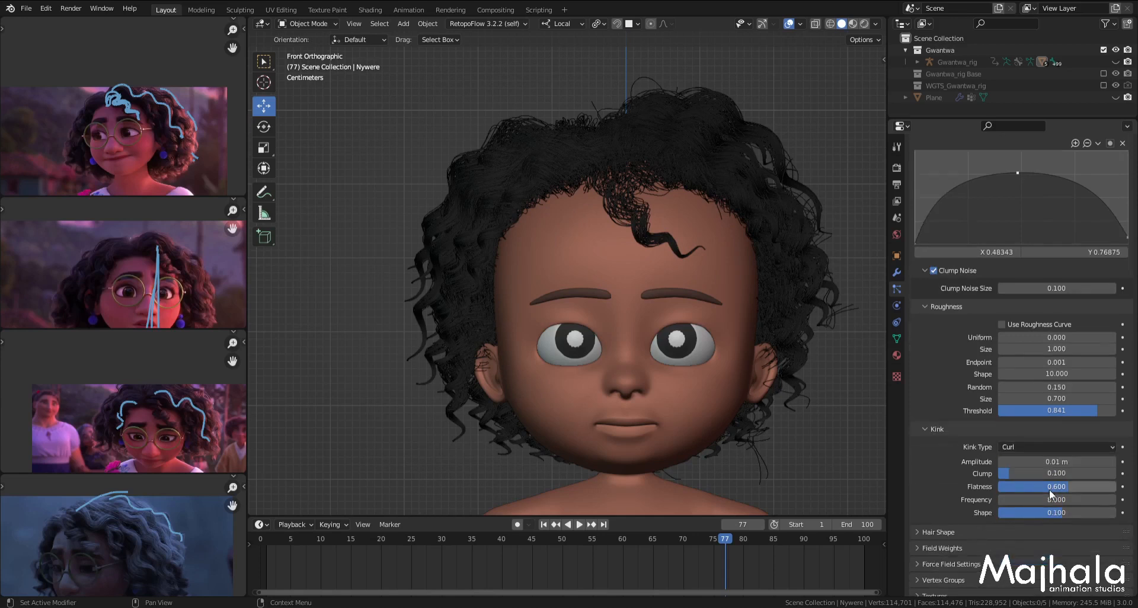
pyautogui.click(916, 532)
pyautogui.scroll(-2, 922, 538)
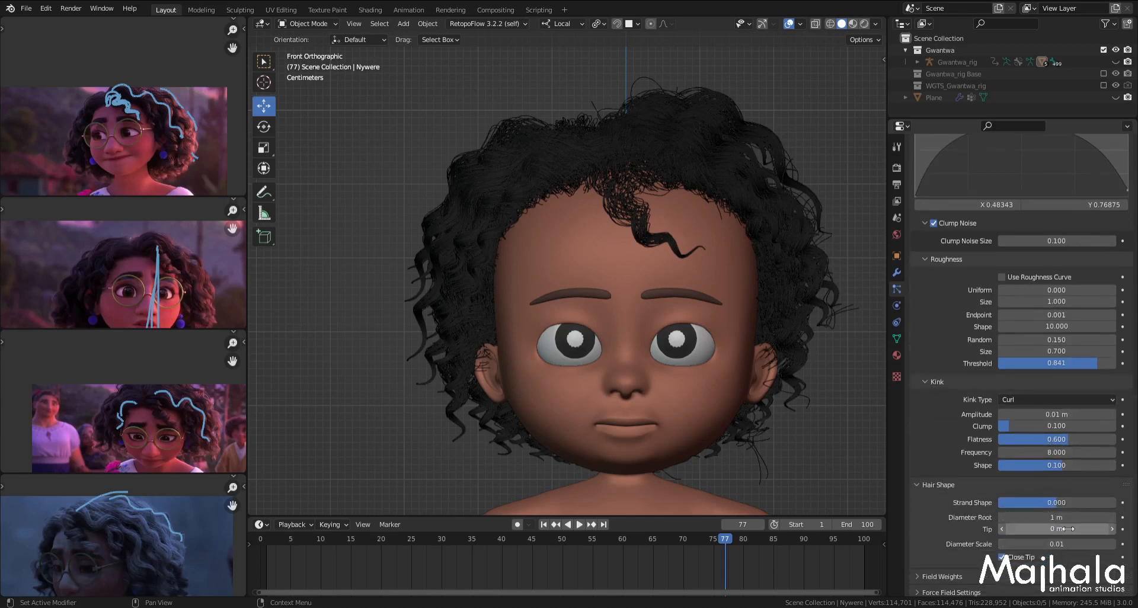
pyautogui.click(921, 486)
pyautogui.scroll(3, 975, 526)
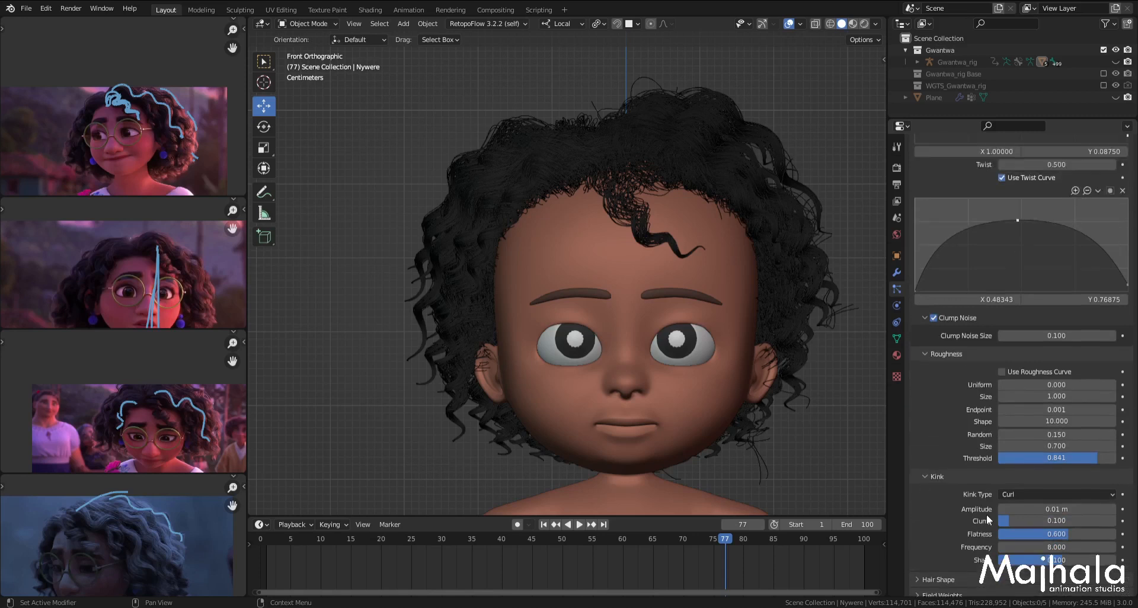
pyautogui.scroll(-3, 987, 516)
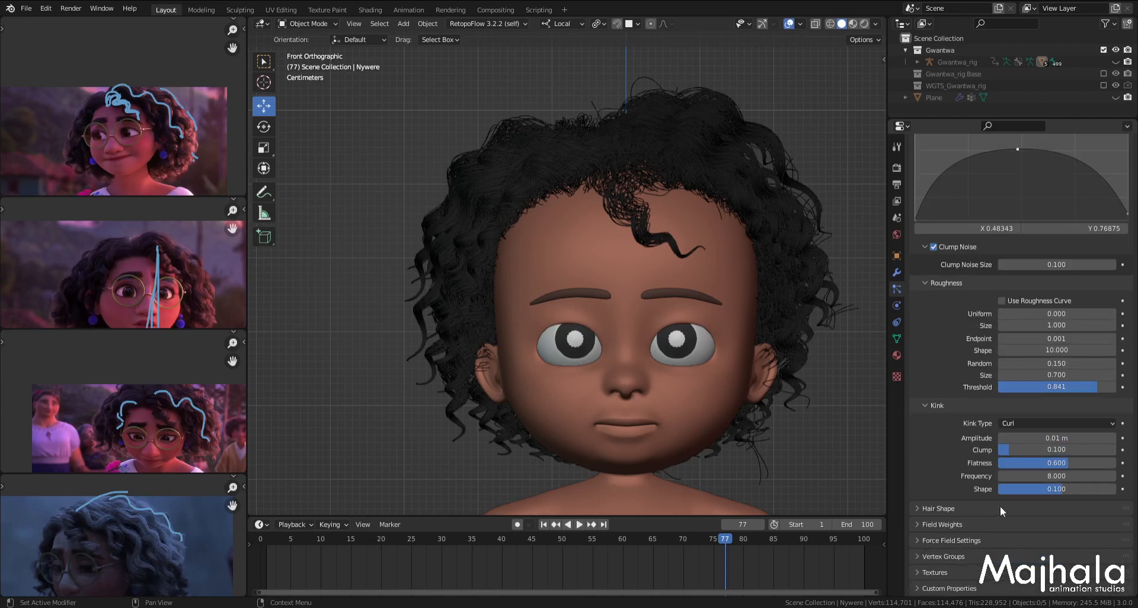
pyautogui.scroll(4, 1008, 504)
pyautogui.scroll(-2, 1020, 495)
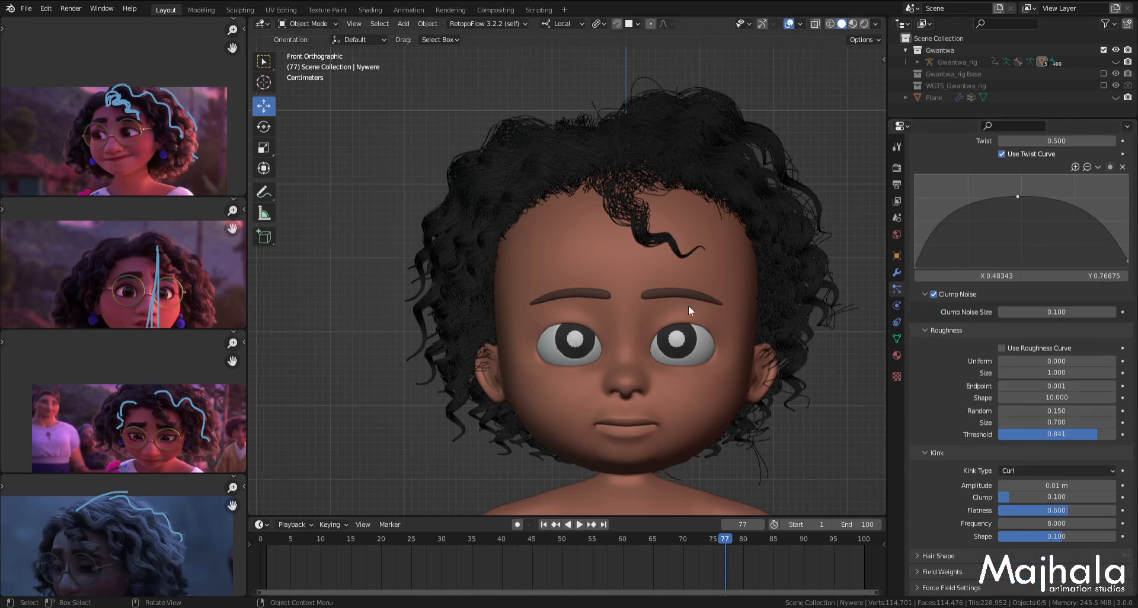
# Step: Inspect the finished curly hairstyle on the whole character from several angles, including front and side
pyautogui.scroll(-5, 688, 305)
pyautogui.moveTo(710, 344); pyautogui.dragTo(614, 296, button='middle')
pyautogui.scroll(4, 579, 258)
pyautogui.scroll(2, 578, 258)
pyautogui.scroll(-4, 626, 300)
pyautogui.press('KP_1')
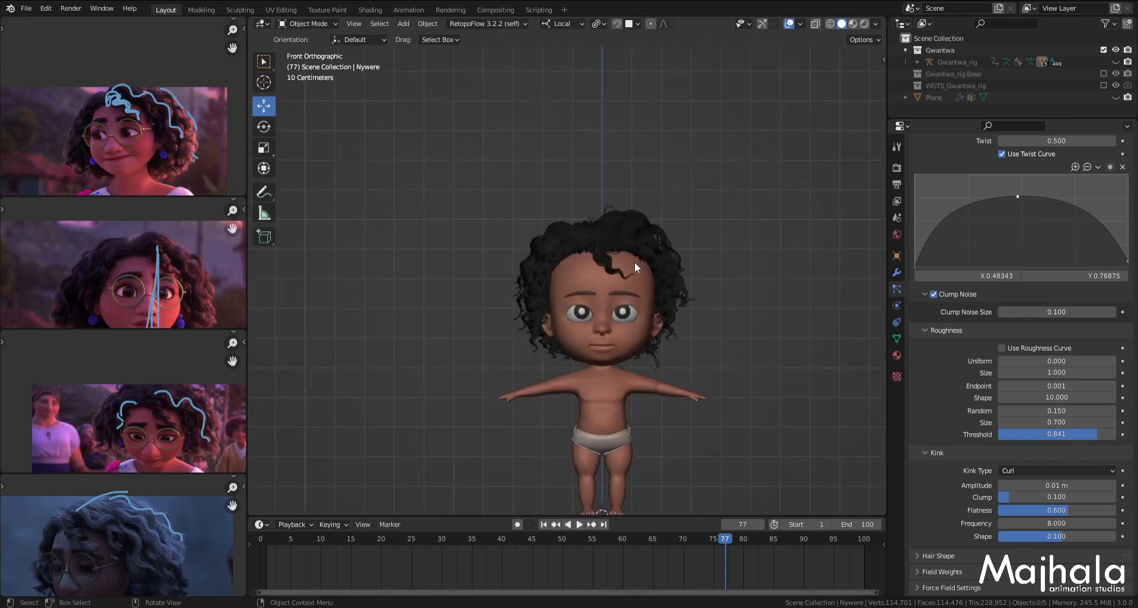
pyautogui.press('KP_3')
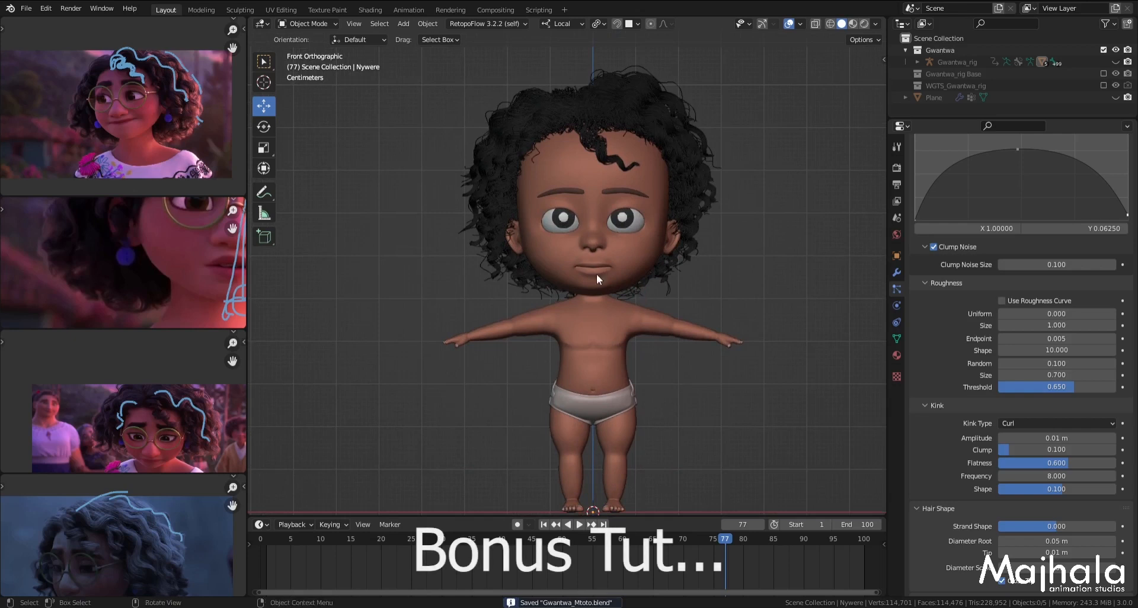
# Step: Unhide the character rig, enter Pose Mode and show only the Face bone layer
pyautogui.scroll(3, 596, 274)
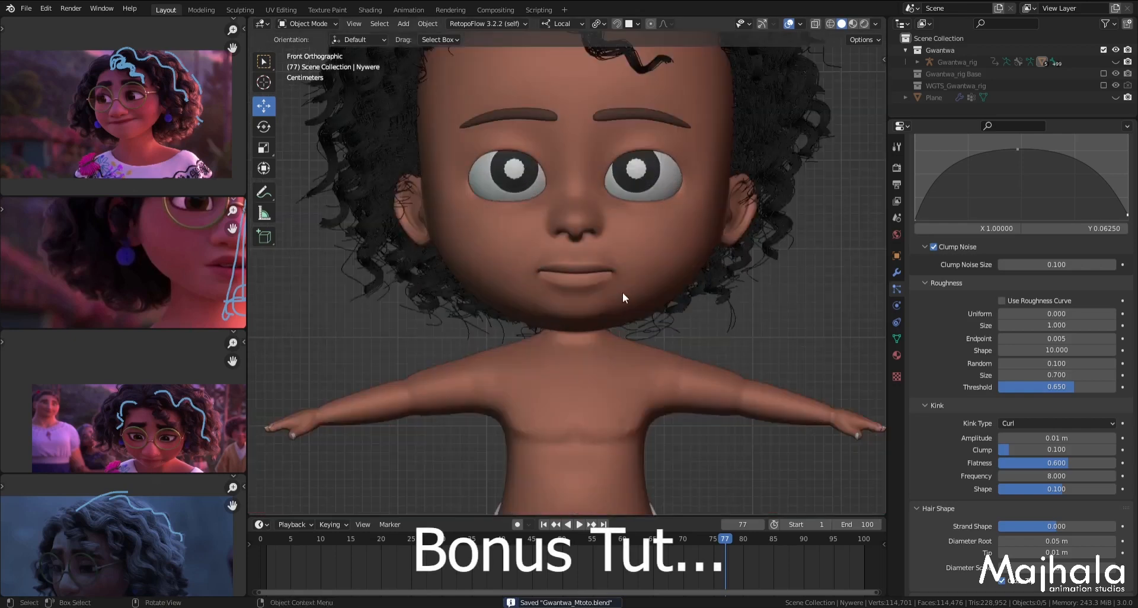
pyautogui.click(1116, 61)
pyautogui.hotkey('ctrl', 'Tab')
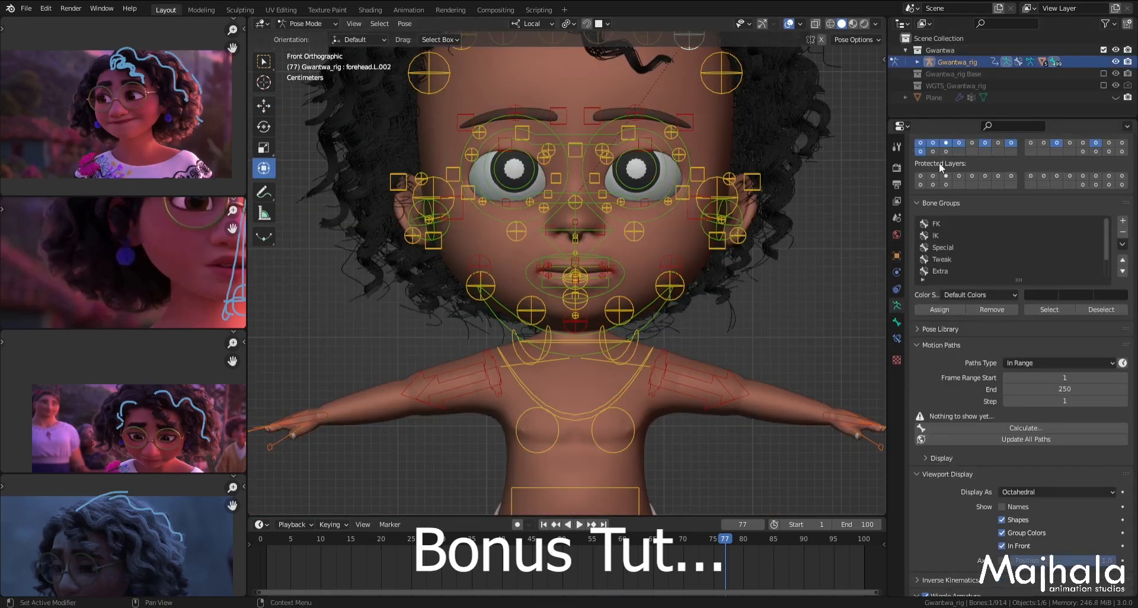
pyautogui.click(921, 144)
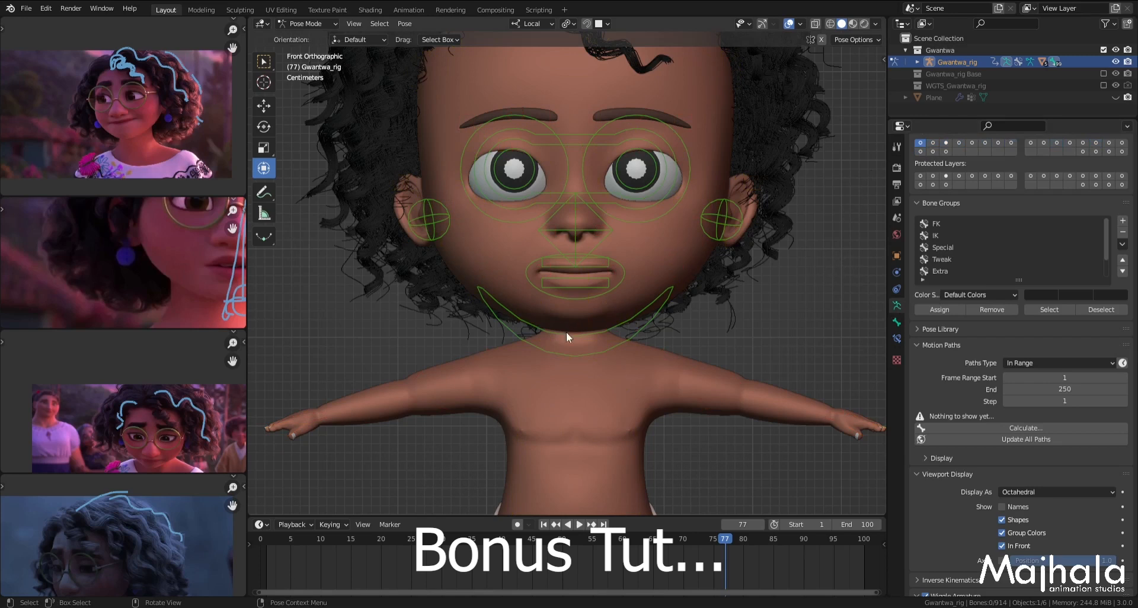
# Step: Rotate the mouth master control about its local X axis to curve the lips into a smile
pyautogui.scroll(-1, 518, 309)
pyautogui.click(578, 287)
pyautogui.scroll(3, 598, 284)
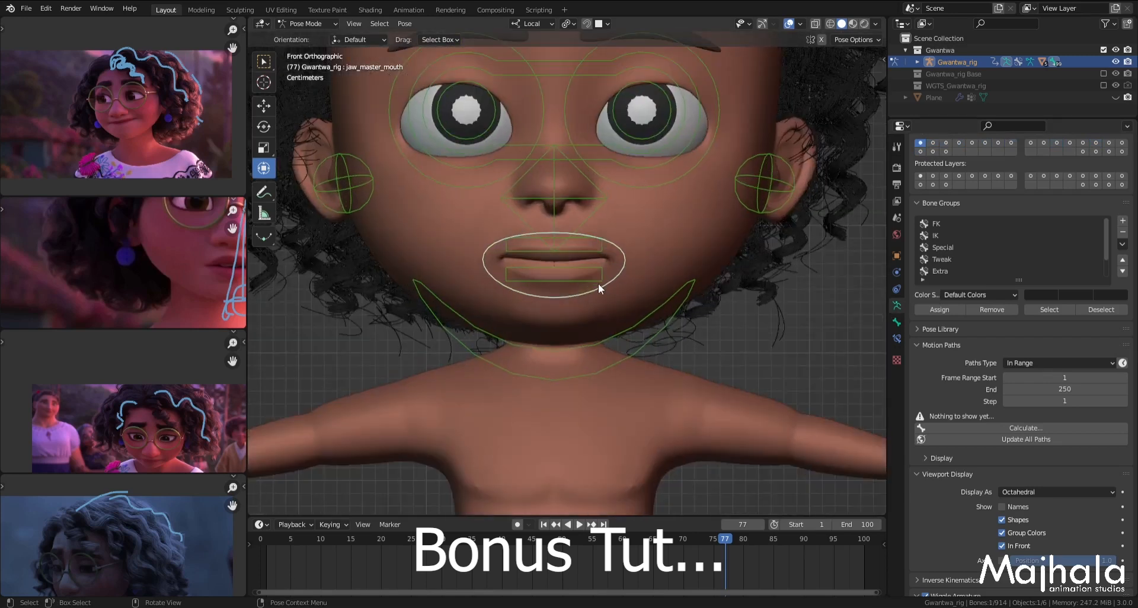
pyautogui.press('r')
pyautogui.press('r')
pyautogui.rightClick(621, 291)
pyautogui.press('r')
pyautogui.press('x')
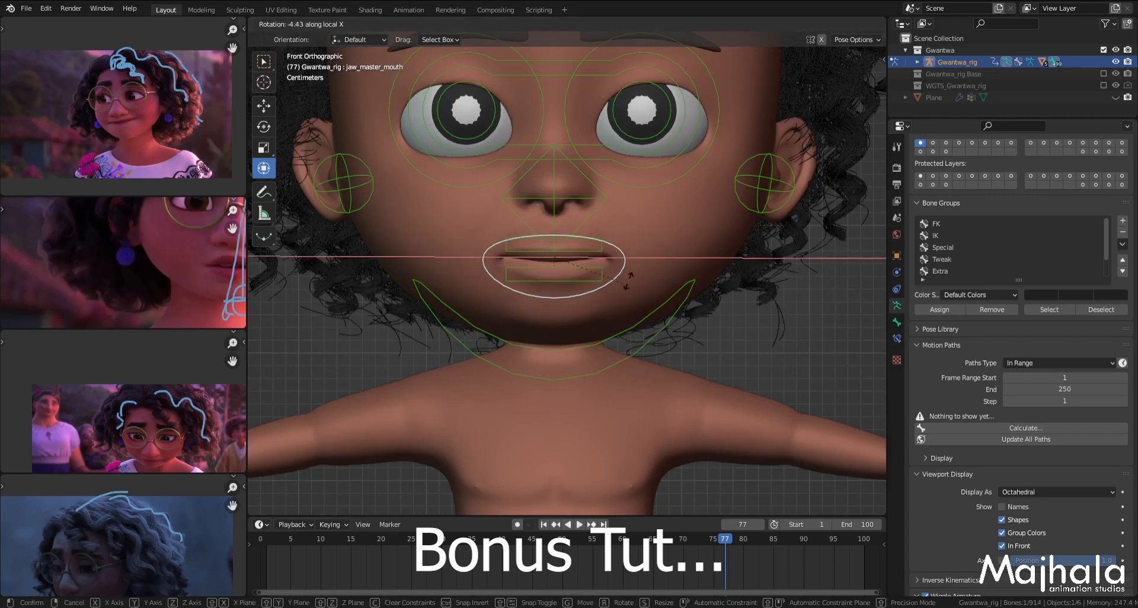
pyautogui.click(644, 259)
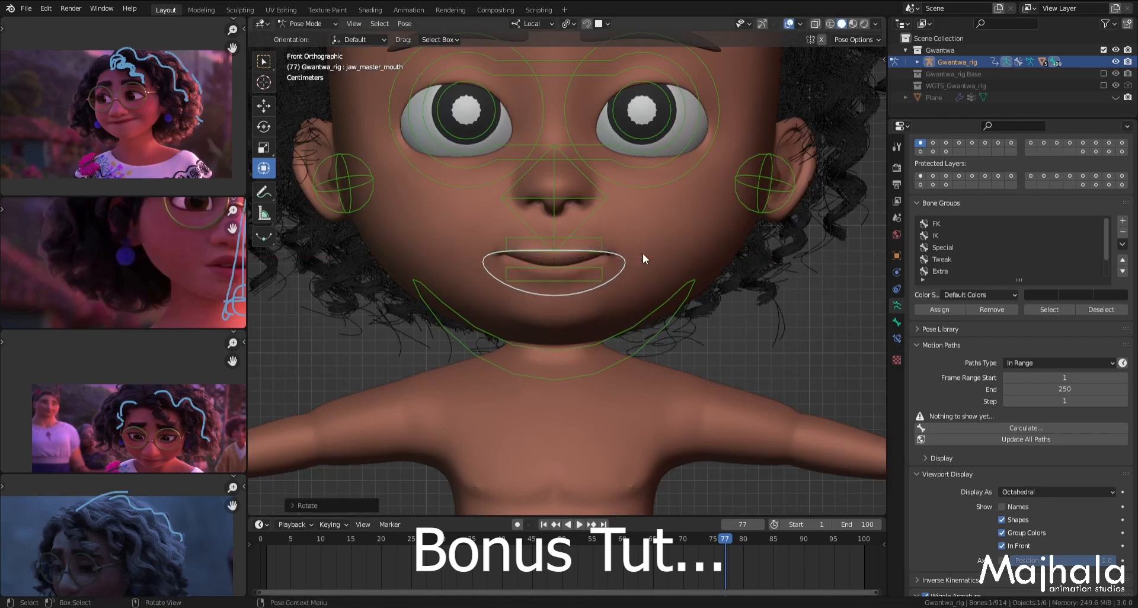
# Step: Widen the mouth master control to about 1.18 on X and tilt it slightly
pyautogui.press('s')
pyautogui.click(675, 287)
pyautogui.press('r')
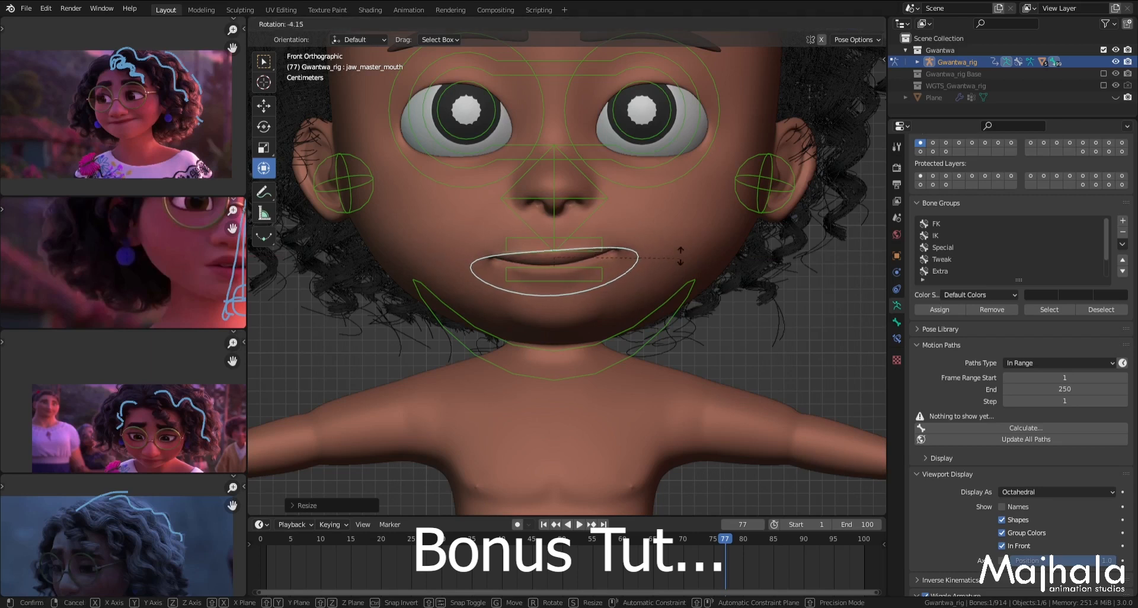
pyautogui.click(646, 231)
# Step: Show the rig's transform and layer settings and enable the Face (Primary) layer
pyautogui.press('n')
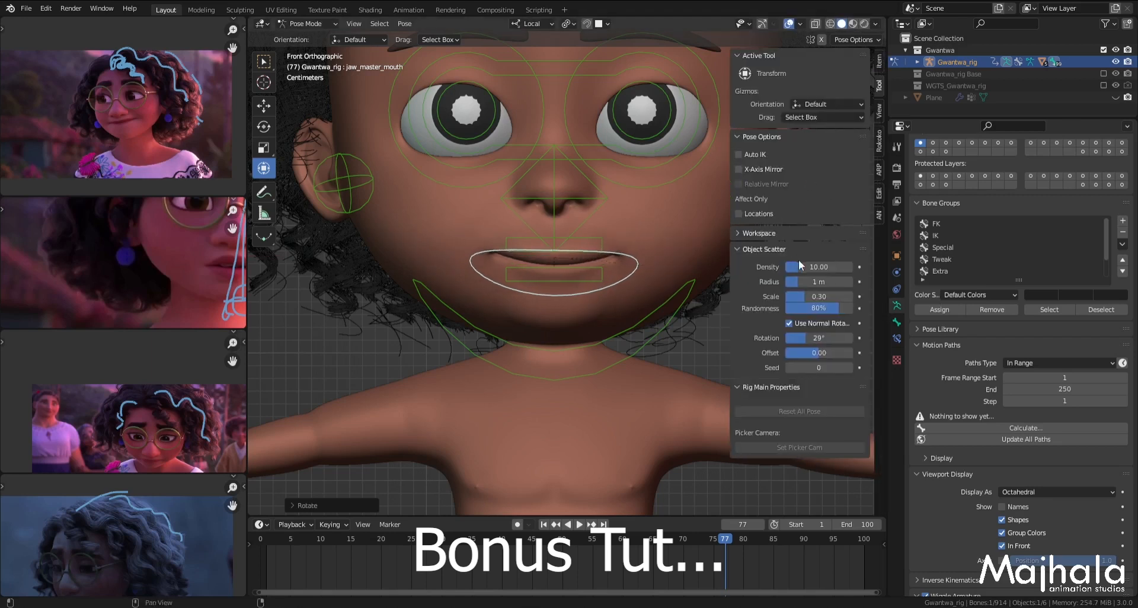
pyautogui.click(879, 61)
pyautogui.click(766, 319)
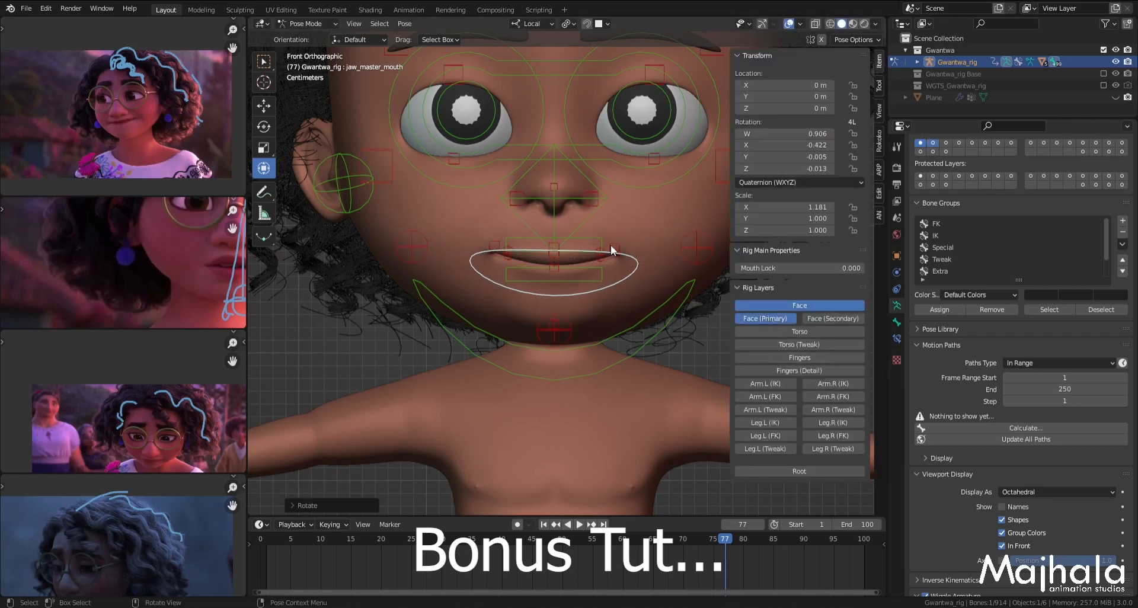
# Step: Raise both lower eyelid controls together by about 0.0074 m
pyautogui.click(656, 160)
pyautogui.click(458, 163)
pyautogui.keyDown('shift'); pyautogui.moveTo(625, 164); pyautogui.dragTo(599, 205, button='middle'); pyautogui.keyUp('shift')
pyautogui.keyDown('shift'); pyautogui.click(632, 202); pyautogui.keyUp('shift')
pyautogui.press('g')
pyautogui.click(632, 193)
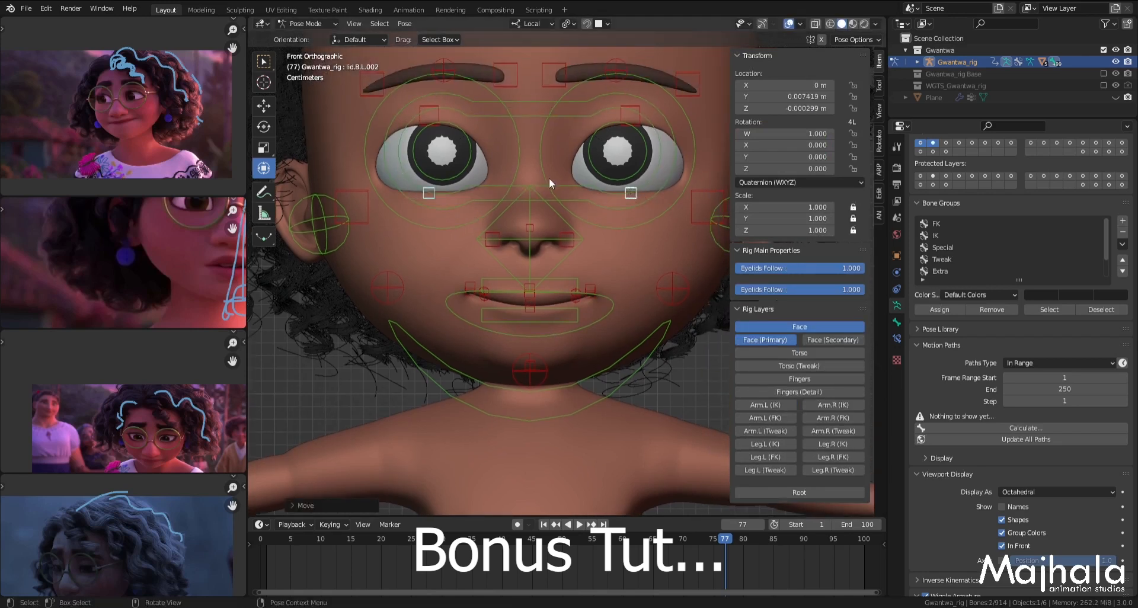
# Step: Move the common eye target sideways by about 0.02 m to shift the gaze
pyautogui.click(542, 169)
pyautogui.click(623, 208)
pyautogui.press('g')
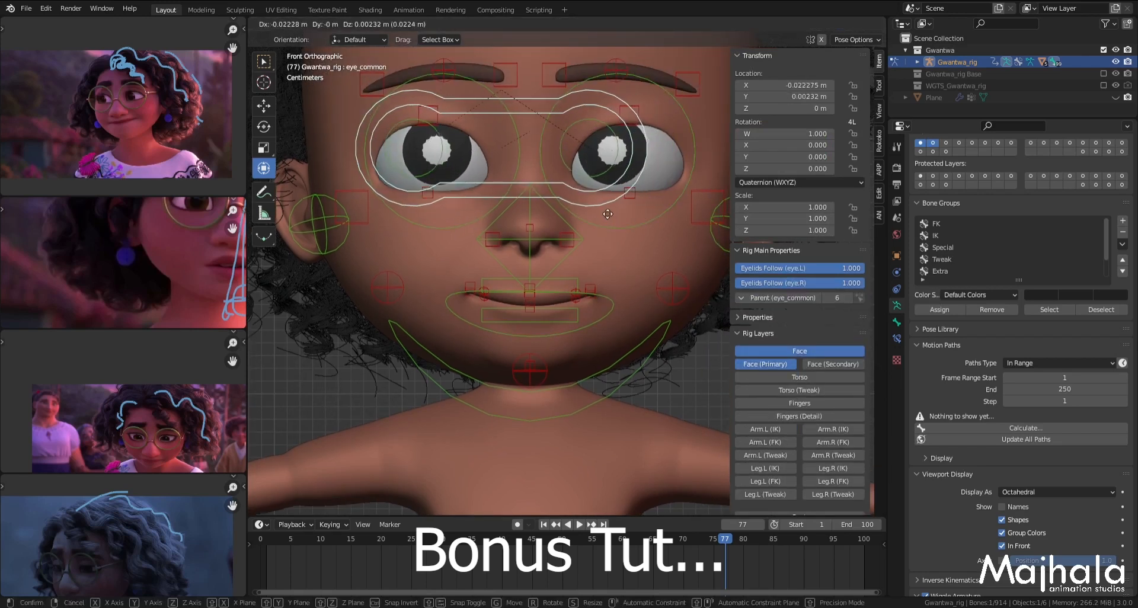
pyautogui.click(567, 287)
pyautogui.scroll(-3, 589, 323)
pyautogui.moveTo(589, 322); pyautogui.dragTo(347, 306, button='middle')
pyautogui.click(346, 304)
pyautogui.hotkey('ctrl', 'z')
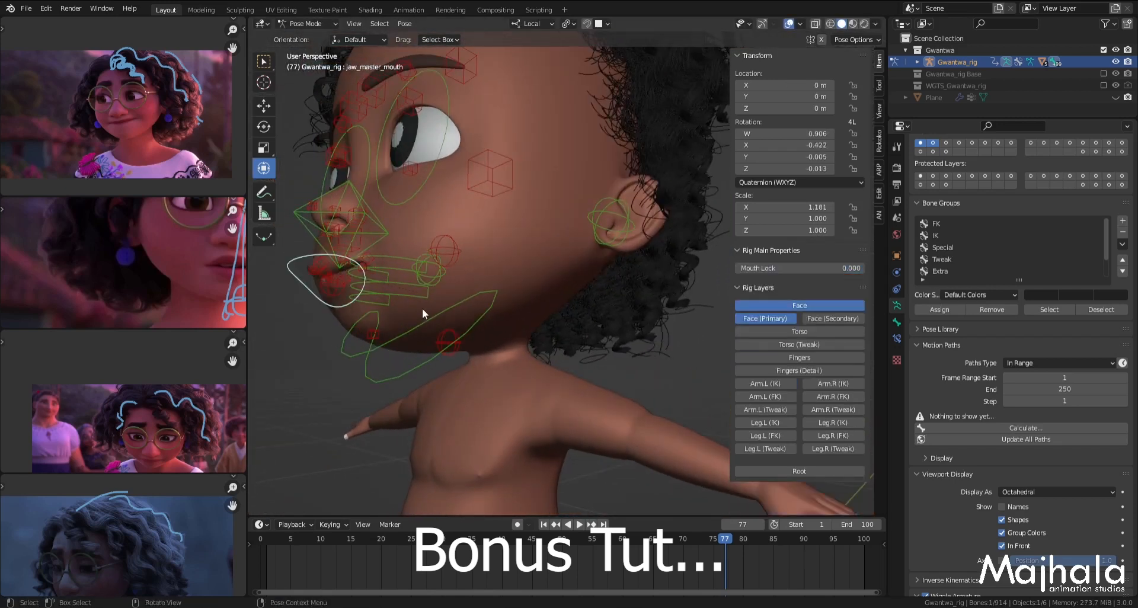
pyautogui.press('KP_3')
pyautogui.scroll(5, 387, 305)
pyautogui.press('g')
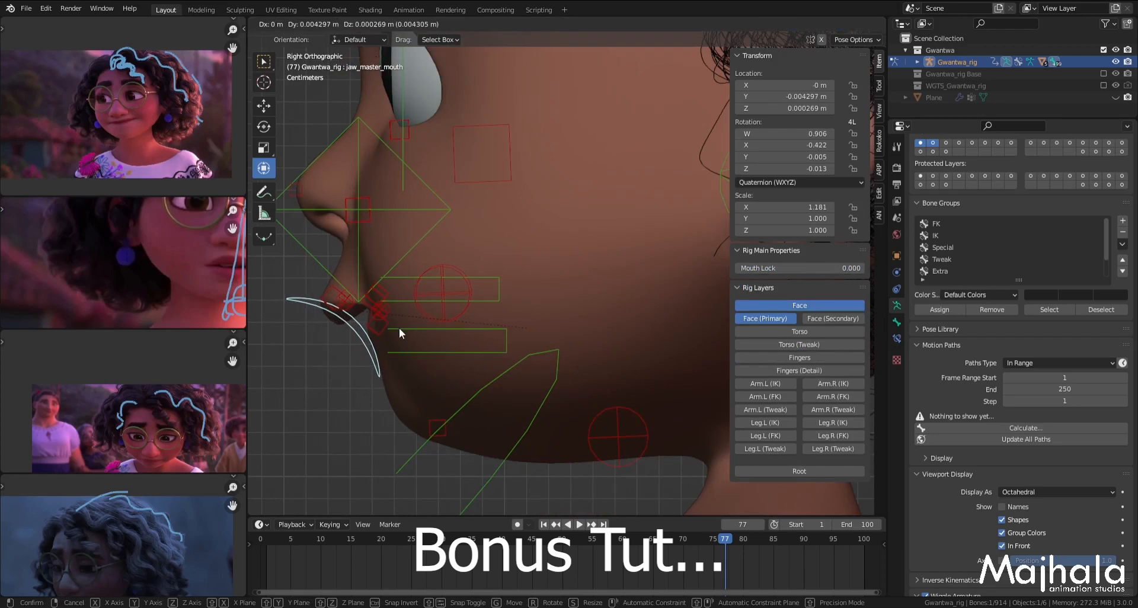
pyautogui.rightClick(399, 330)
pyautogui.click(367, 325)
pyautogui.press('g')
pyautogui.rightClick(344, 322)
# Step: Try moving the upper-lip centre control by about 0.008 m in the side view, and clear its location
pyautogui.click(325, 303)
pyautogui.press('g')
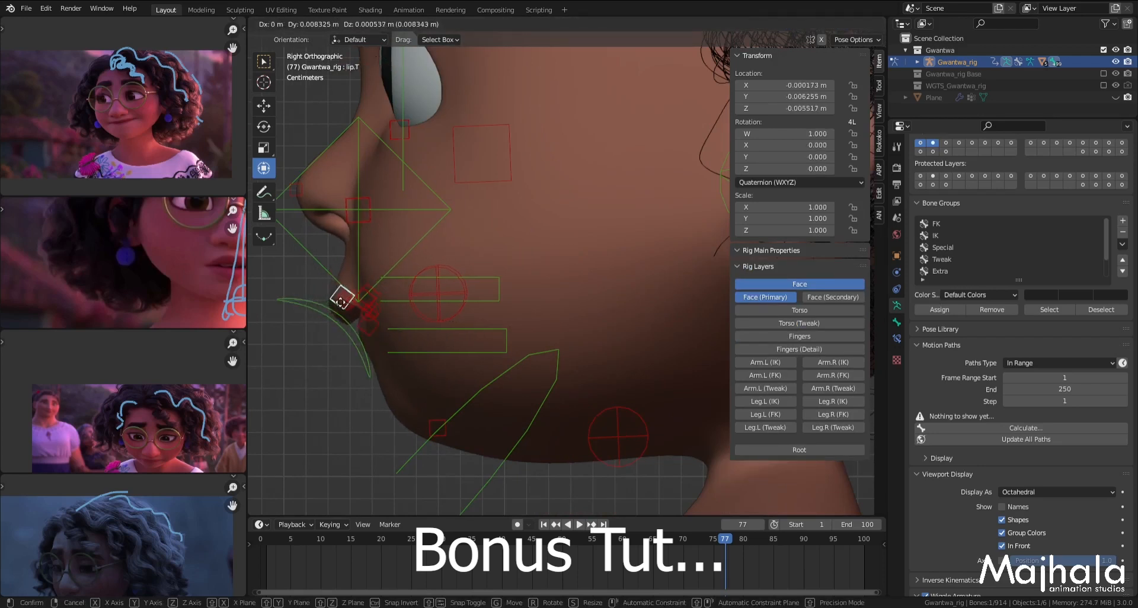
pyautogui.click(340, 301)
pyautogui.press('KP_1')
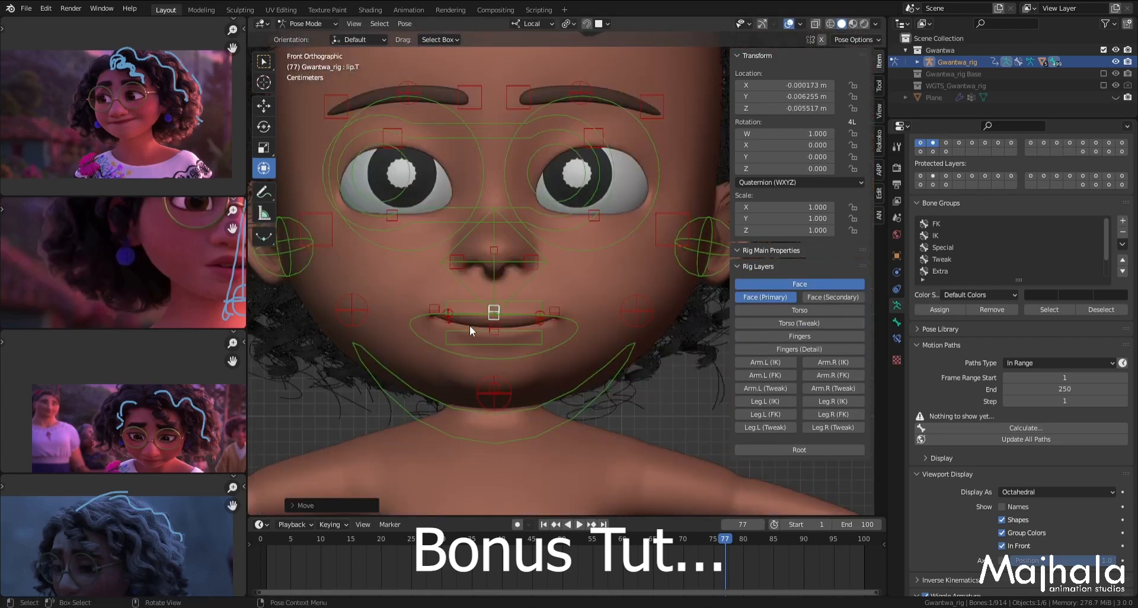
pyautogui.hotkey('alt', 'g')
# Step: Check the upper-lip centre control's bone constraints and bone properties, including the Wiggle Bone settings
pyautogui.click(426, 340)
pyautogui.click(492, 312)
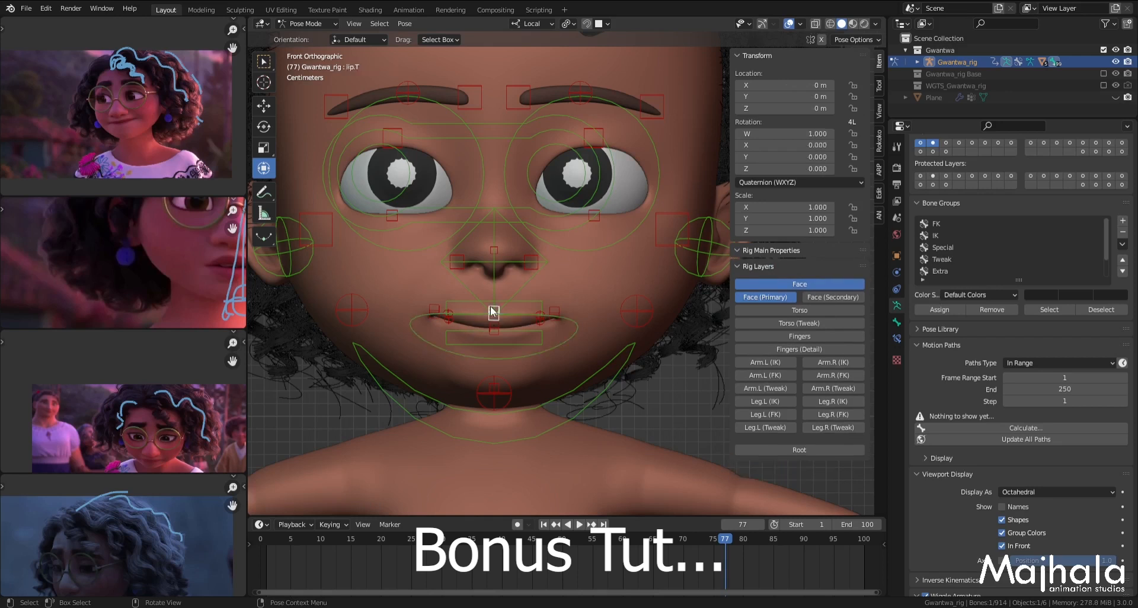
pyautogui.press('KP_3')
pyautogui.click(897, 338)
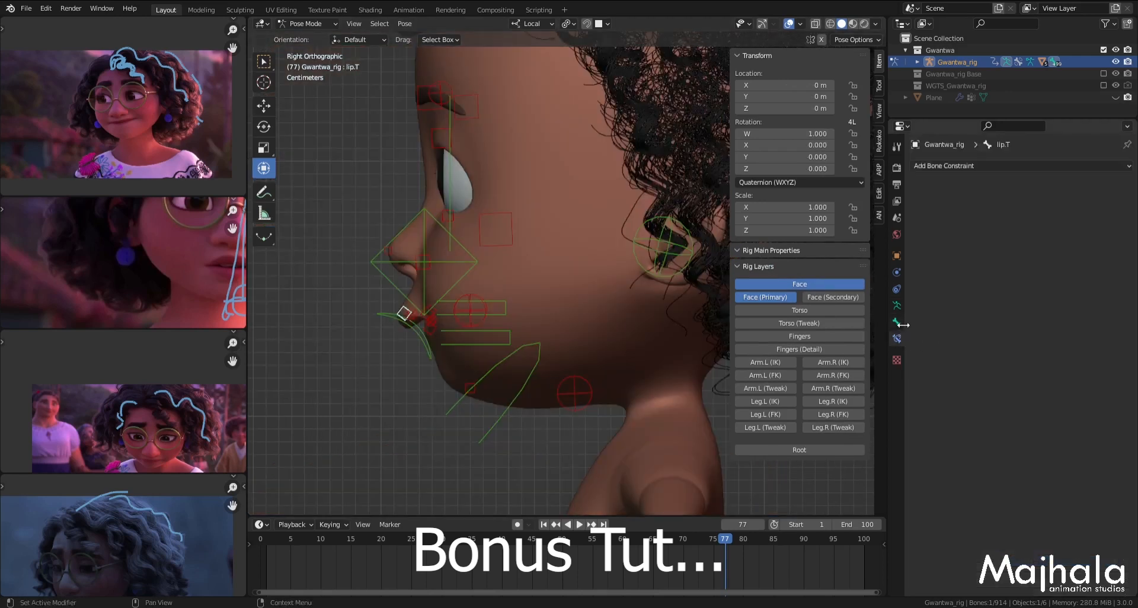
pyautogui.click(897, 322)
pyautogui.scroll(-8, 976, 432)
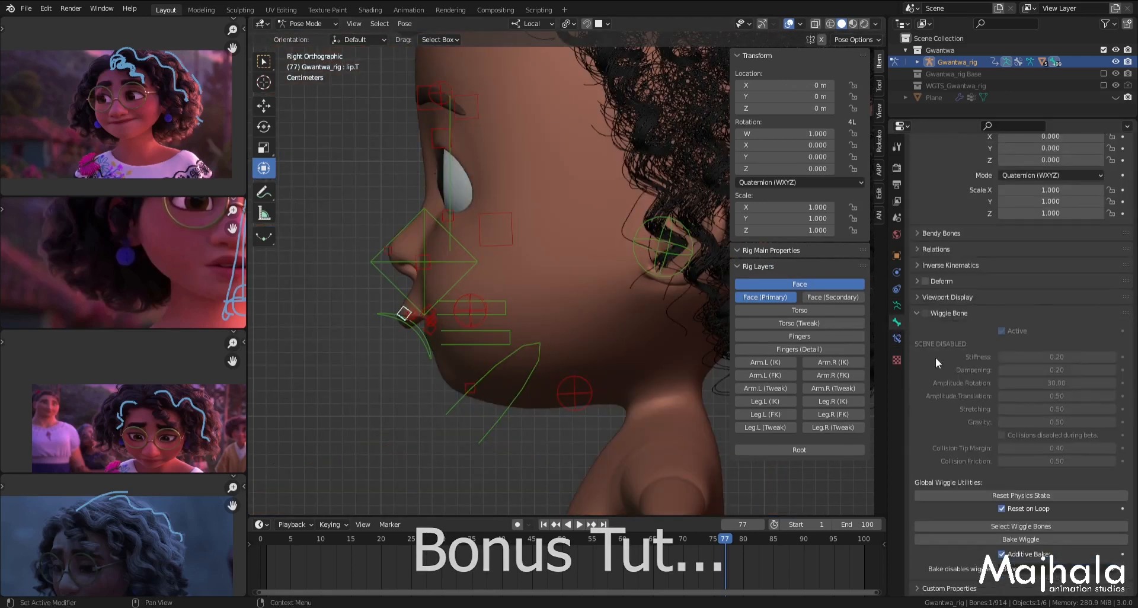
pyautogui.moveTo(454, 347); pyautogui.dragTo(528, 243, button='middle')
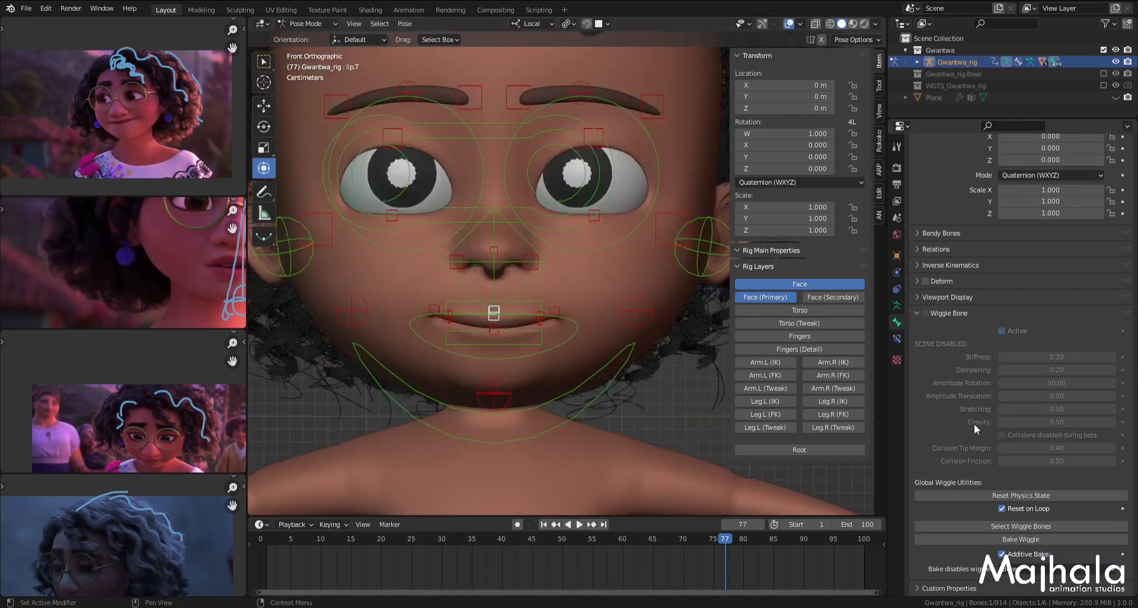
pyautogui.click(897, 338)
# Step: Move the upper-lip centre control to about -0.0018 m in Y and -0.0048 m in Z from the side view
pyautogui.click(577, 333)
pyautogui.scroll(3, 499, 299)
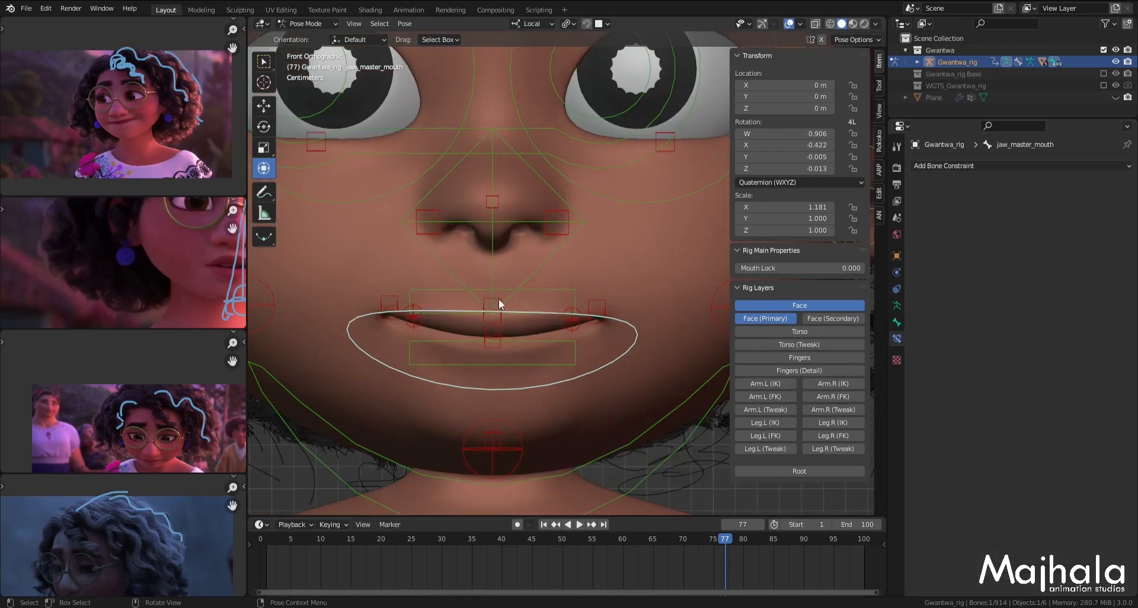
pyautogui.click(493, 305)
pyautogui.press('KP_3')
pyautogui.press('g')
pyautogui.click(500, 329)
pyautogui.press('KP_1')
pyautogui.scroll(-3, 500, 328)
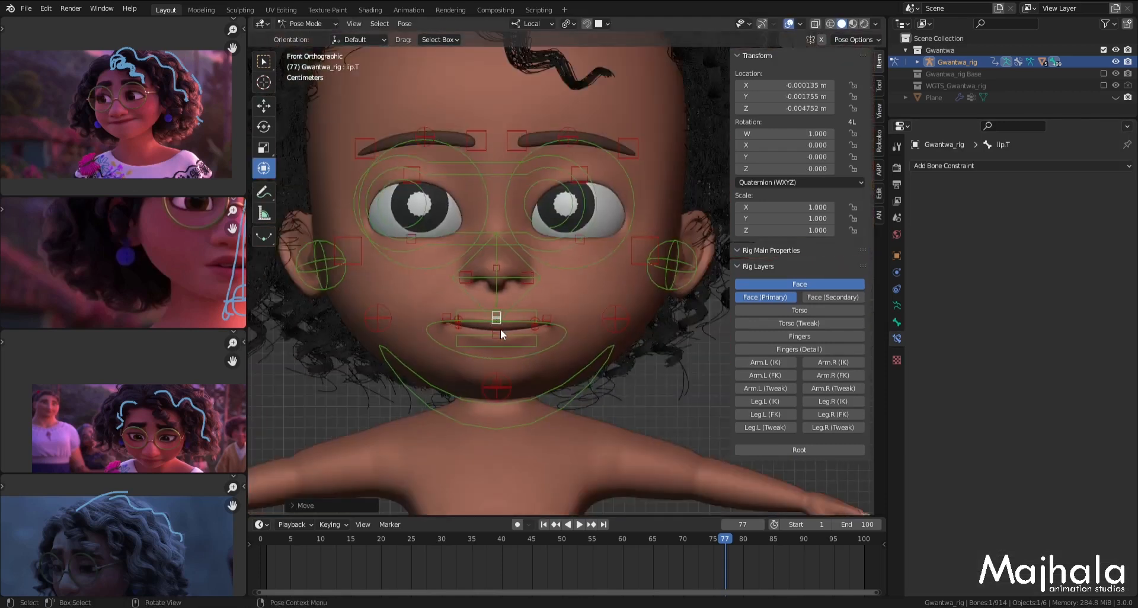
# Step: Save the posed file and hide the sidebar and viewport overlays for a clean view of the character
pyautogui.scroll(-4, 500, 329)
pyautogui.hotkey('ctrl', 's')
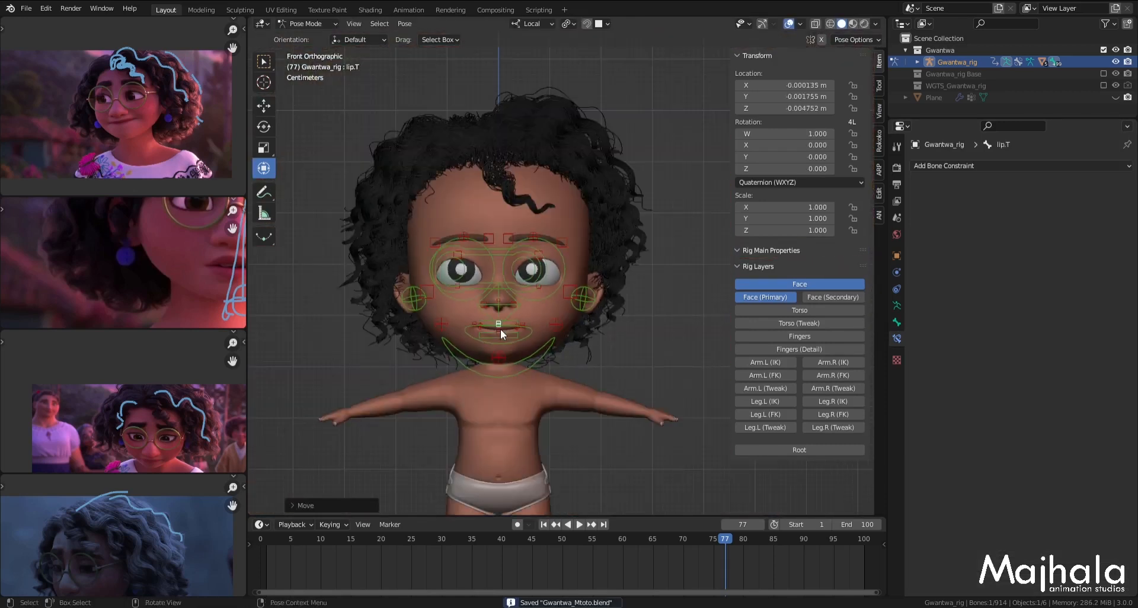
pyautogui.press('n')
pyautogui.scroll(-3, 625, 388)
pyautogui.click(793, 25)
pyautogui.scroll(2, 617, 264)
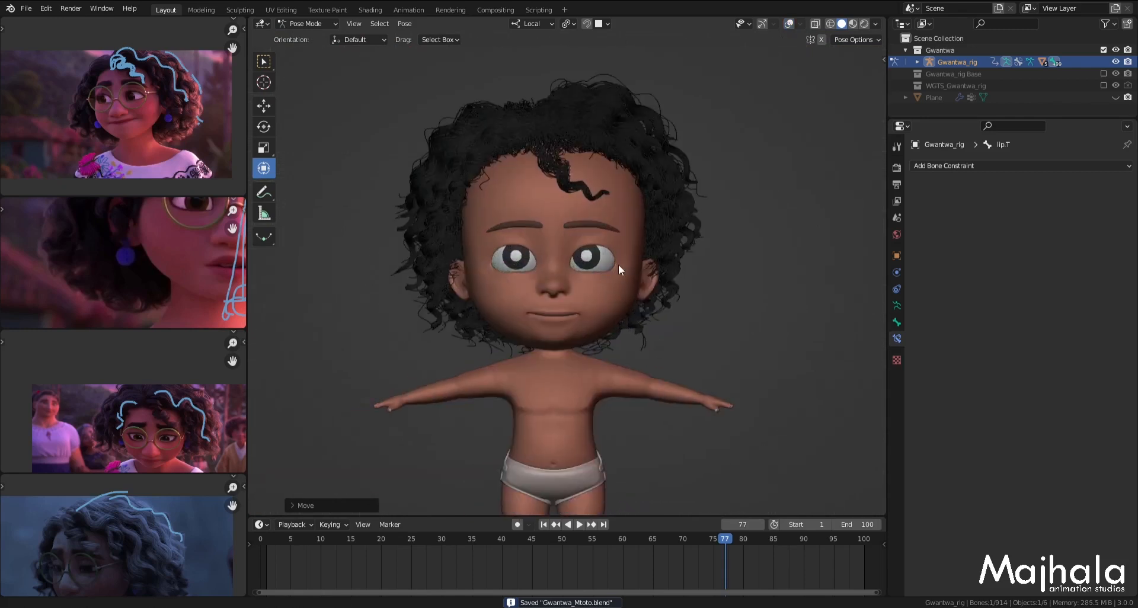
pyautogui.scroll(-2, 682, 261)
# Step: Switch the scene's render engine to Cycles
pyautogui.click(896, 167)
pyautogui.click(1037, 166)
pyautogui.click(1034, 179)
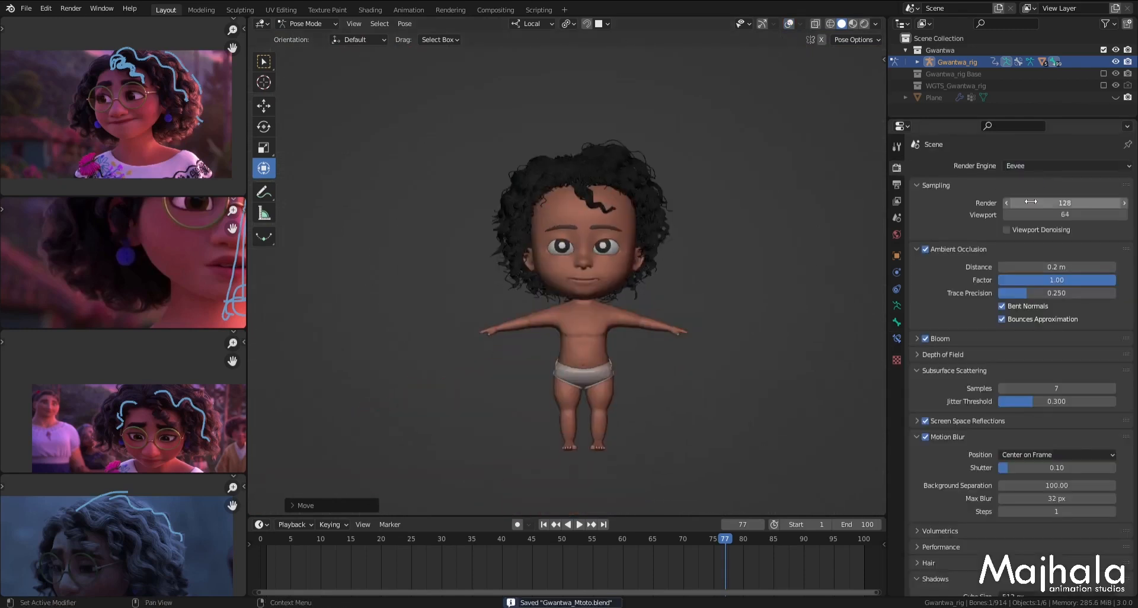
pyautogui.click(1035, 169)
pyautogui.click(1031, 206)
pyautogui.scroll(3, 666, 194)
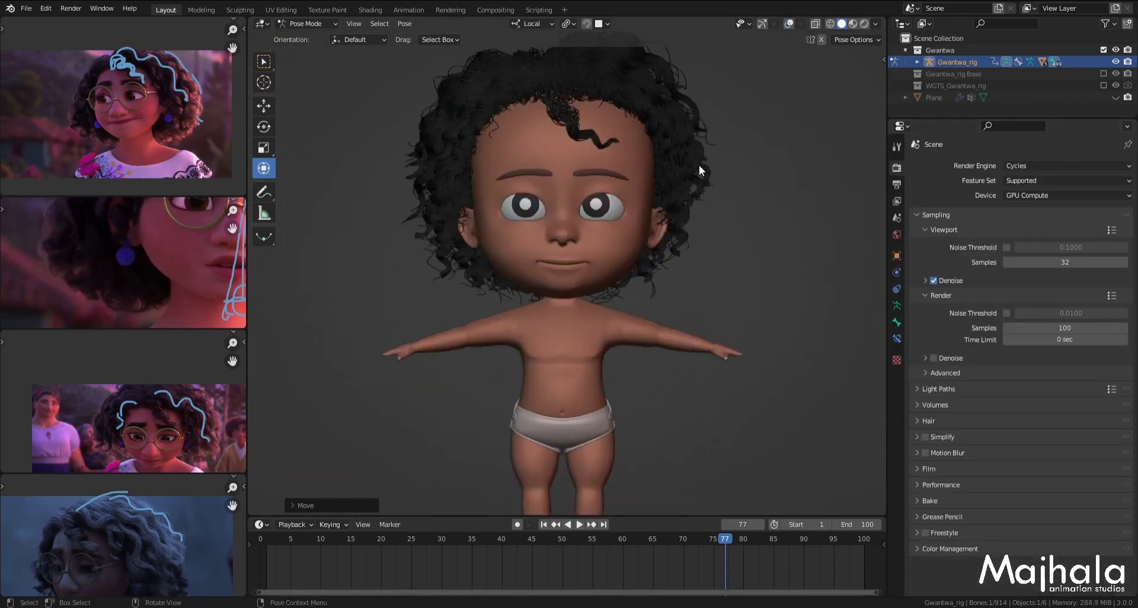
# Step: Return to Object Mode, show the viewport overlays and select the hair's scalp mesh
pyautogui.hotkey('ctrl', 'Tab')
pyautogui.hotkey('shift', 'alt', 'z')
pyautogui.scroll(-1, 675, 143)
pyautogui.click(677, 149)
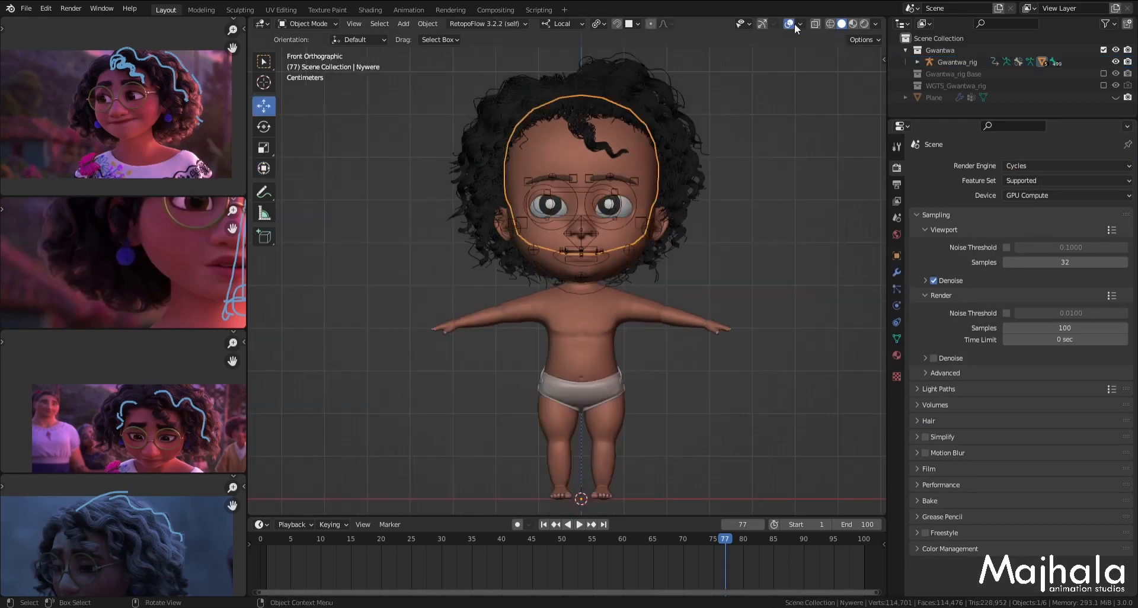
pyautogui.scroll(1, 771, 194)
# Step: Add a second material slot to the scalp mesh and assign the existing Hair_mat material to it
pyautogui.click(897, 354)
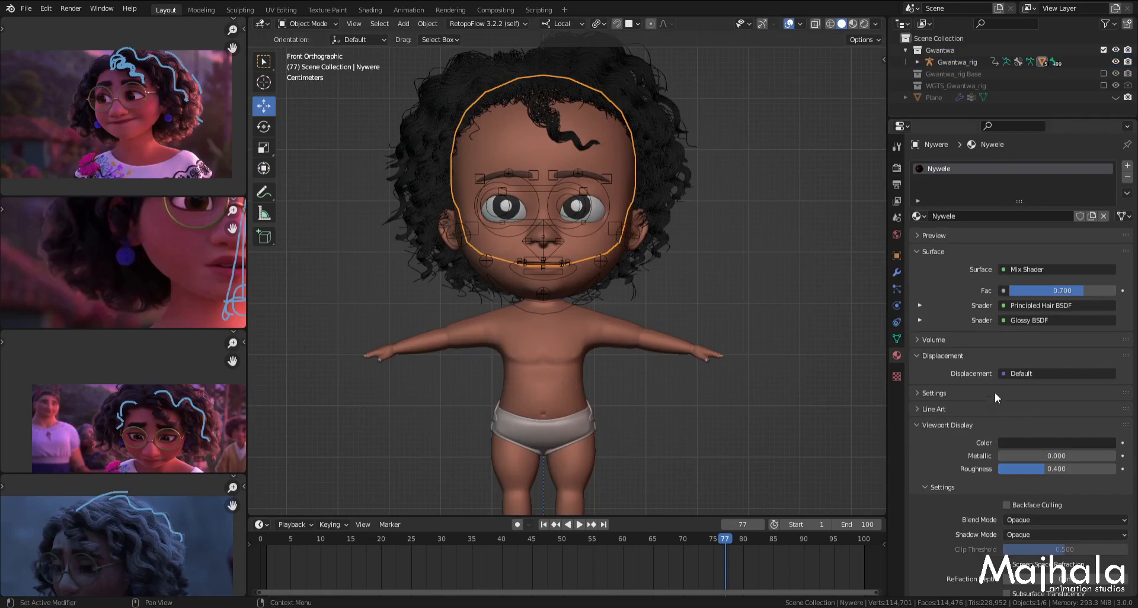
pyautogui.click(1128, 167)
pyautogui.click(1015, 233)
pyautogui.click(1012, 234)
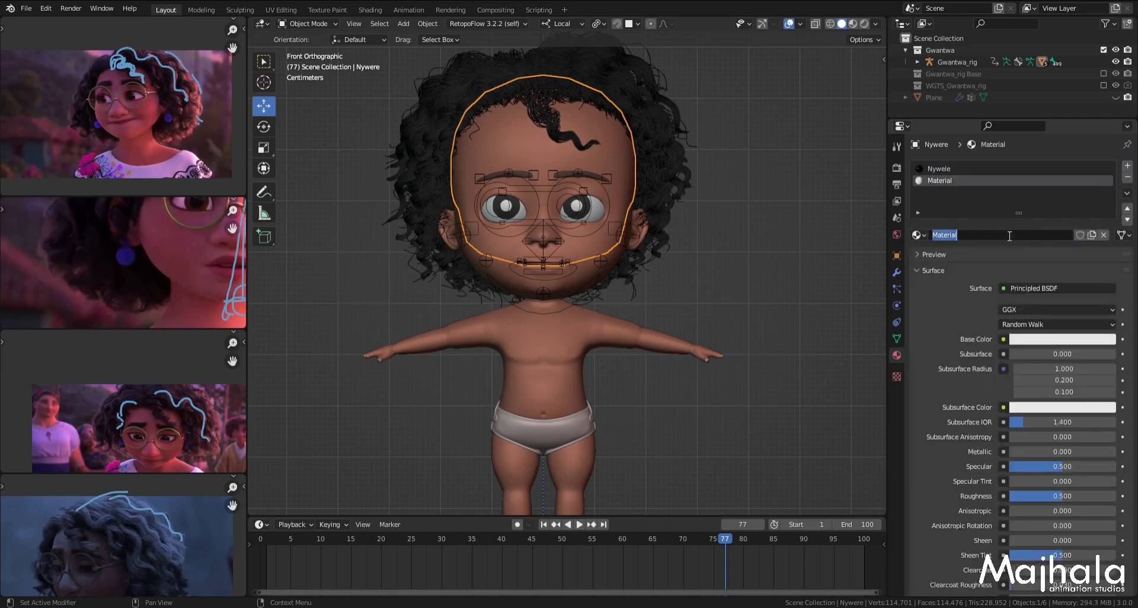
pyautogui.click(915, 235)
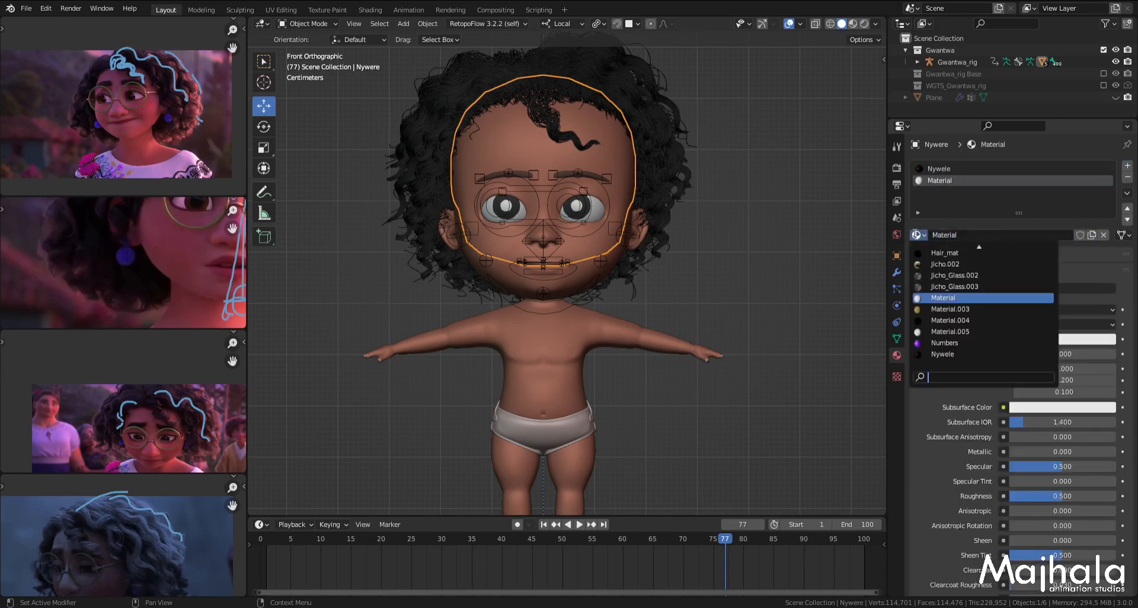
pyautogui.write('hai')
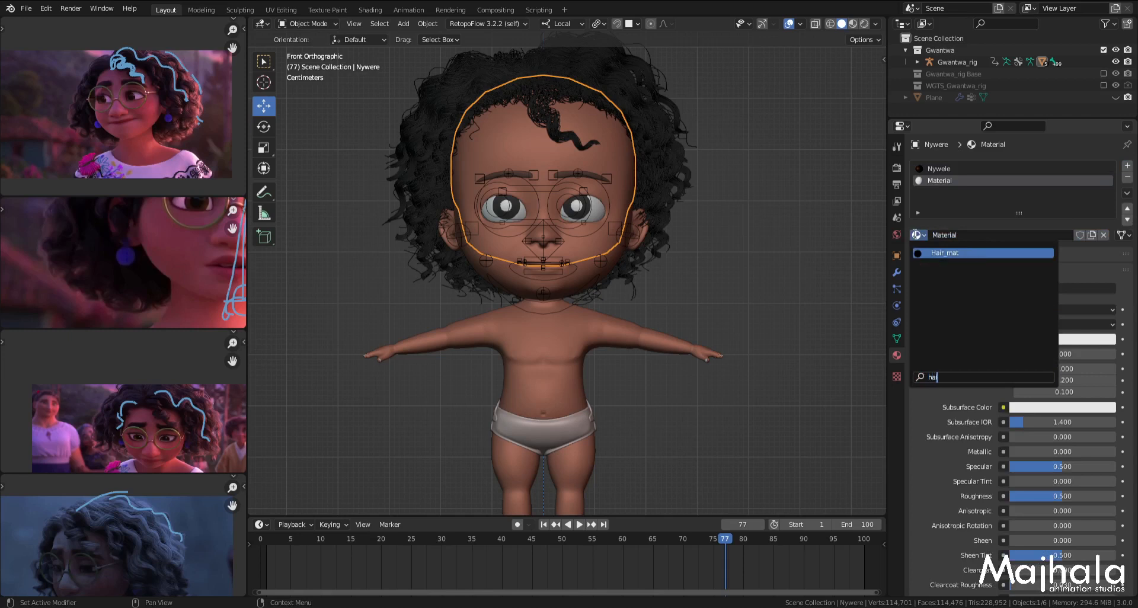
pyautogui.press('Return')
pyautogui.click(916, 234)
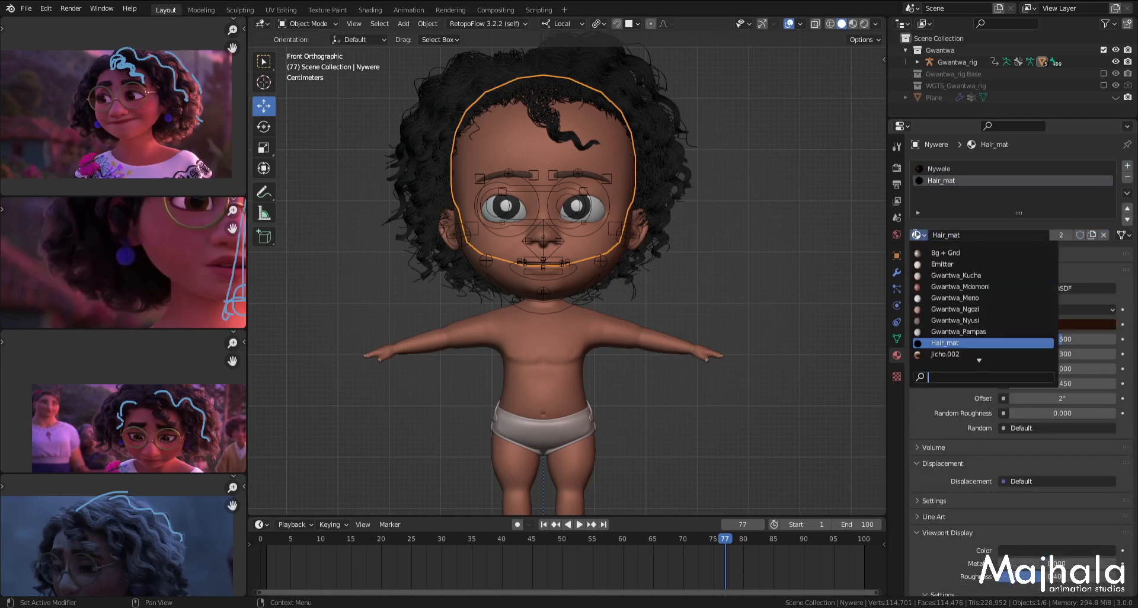
# Step: Set the hair particle system's render material to Hair_mat and save the file
pyautogui.click(897, 290)
pyautogui.scroll(-3, 962, 277)
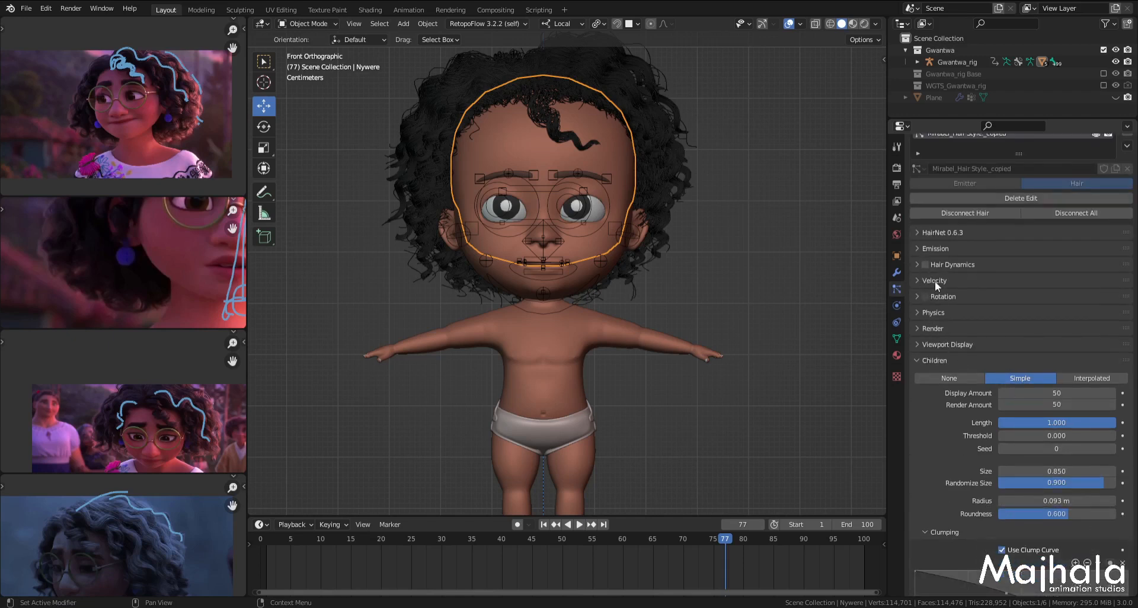
pyautogui.click(921, 327)
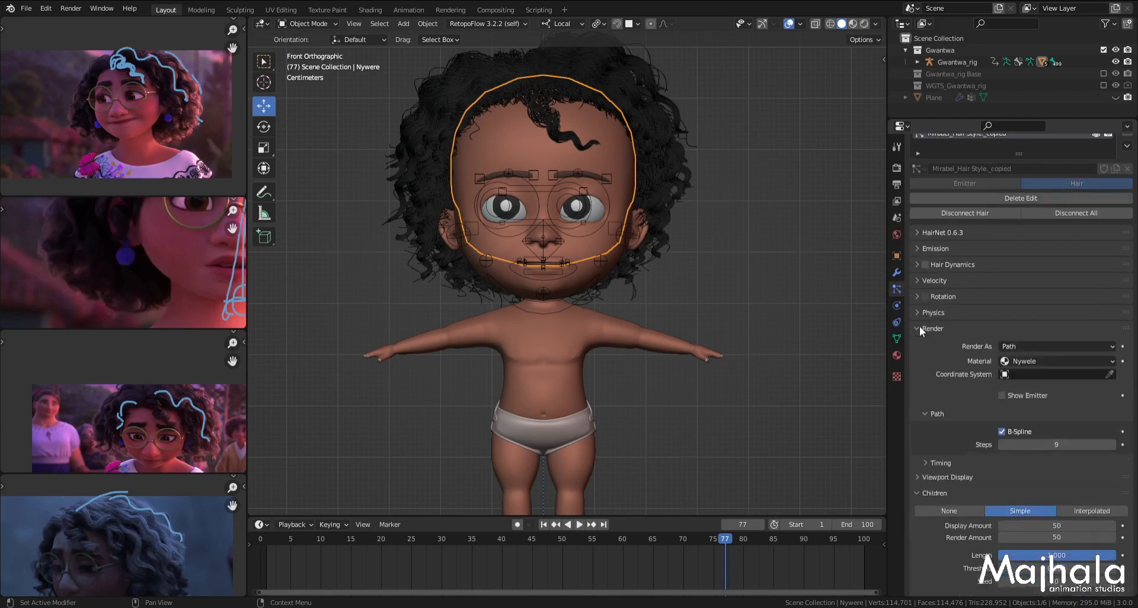
pyautogui.click(1018, 361)
pyautogui.click(1035, 387)
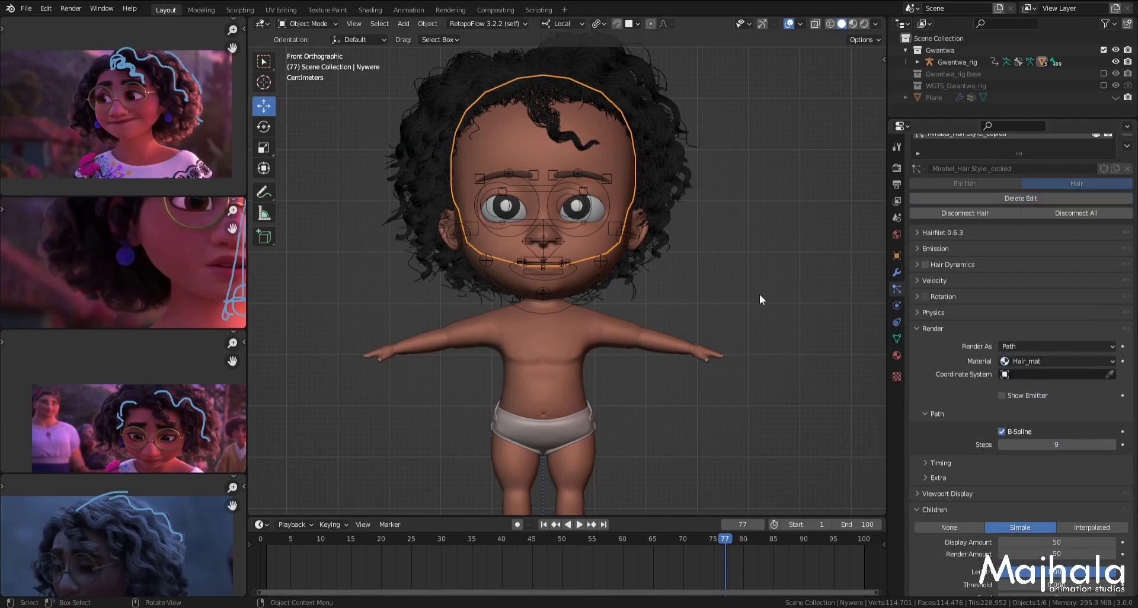
pyautogui.hotkey('ctrl', 's')
# Step: Deselect the scalp mesh, switch the viewport to rendered shading and hide the overlays to preview the whole character
pyautogui.press('Home')
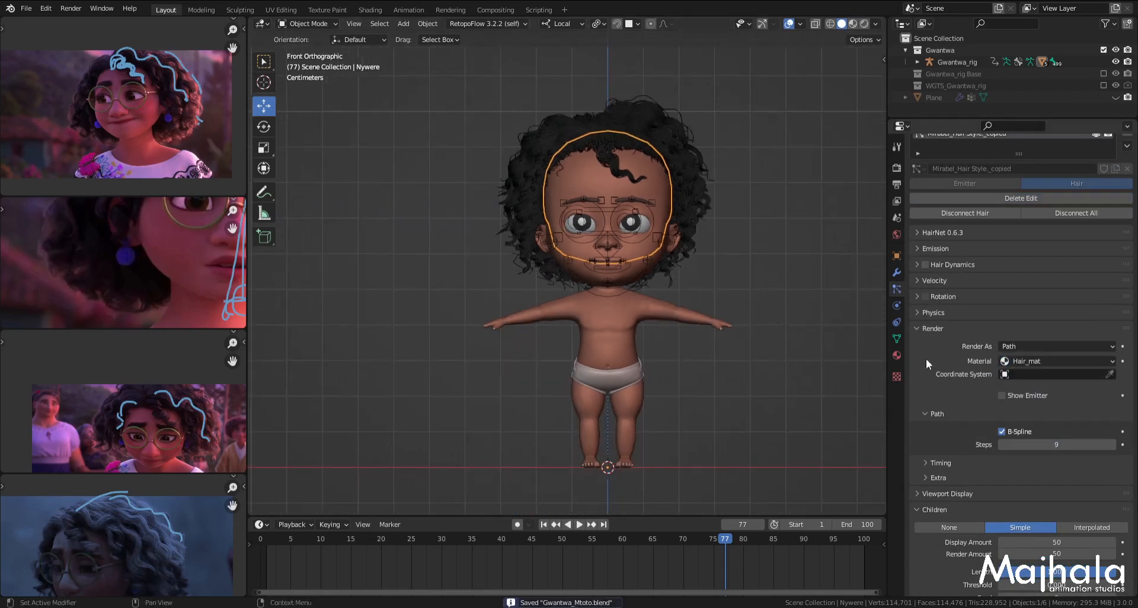
pyautogui.click(764, 190)
pyautogui.scroll(1, 707, 198)
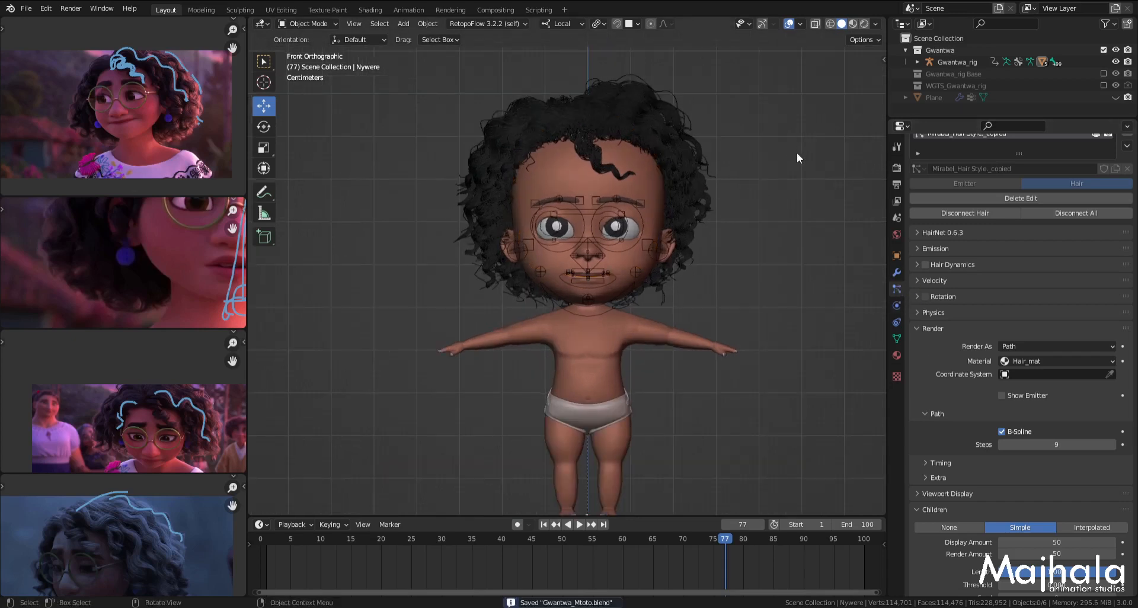
pyautogui.click(853, 23)
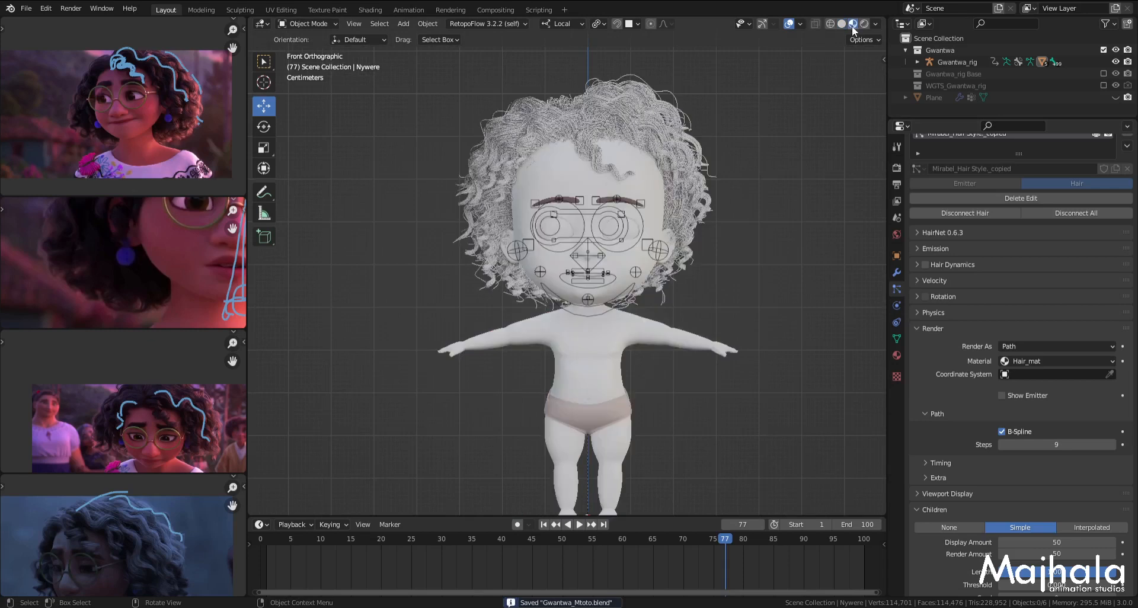
pyautogui.click(789, 25)
pyautogui.keyDown('shift'); pyautogui.scroll(-2, 761, 172); pyautogui.keyUp('shift')
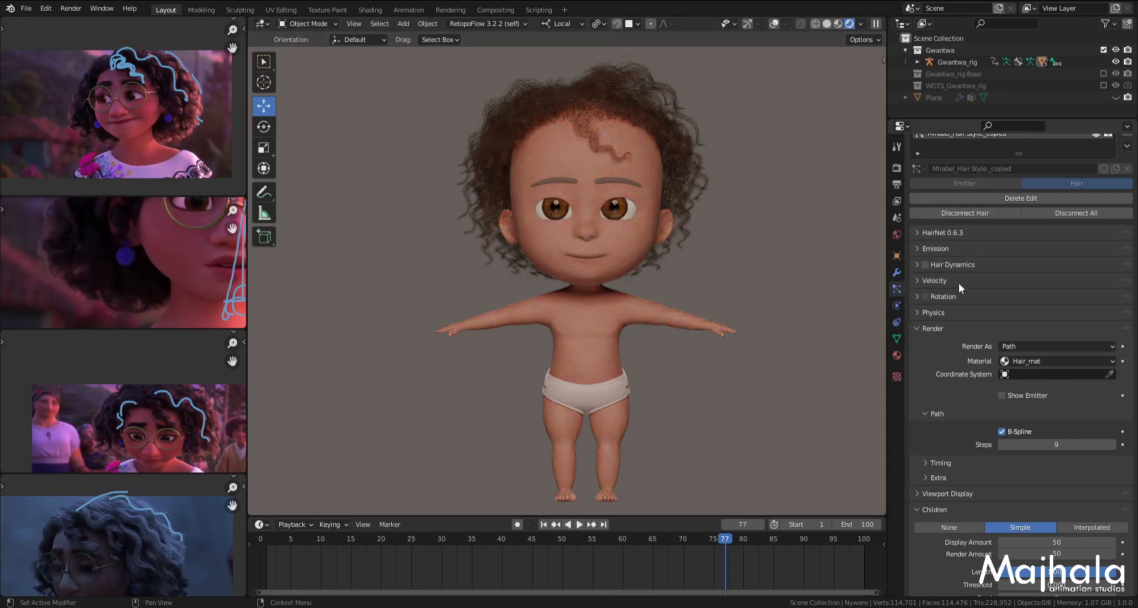
# Step: Turn off viewport denoising in the Cycles sampling settings and expand its options
pyautogui.click(895, 167)
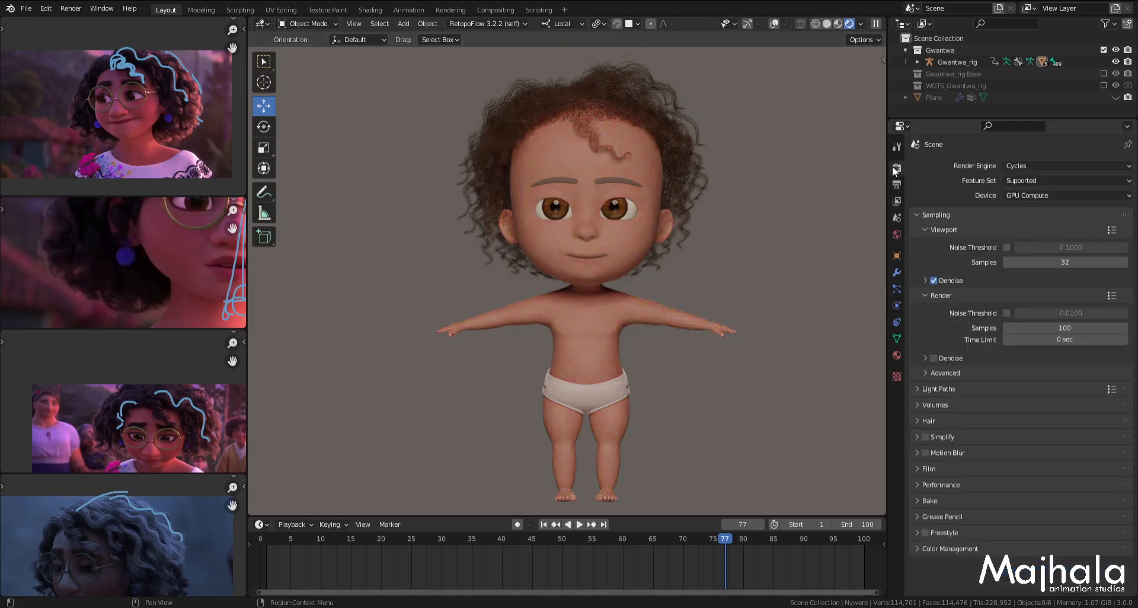
pyautogui.click(934, 279)
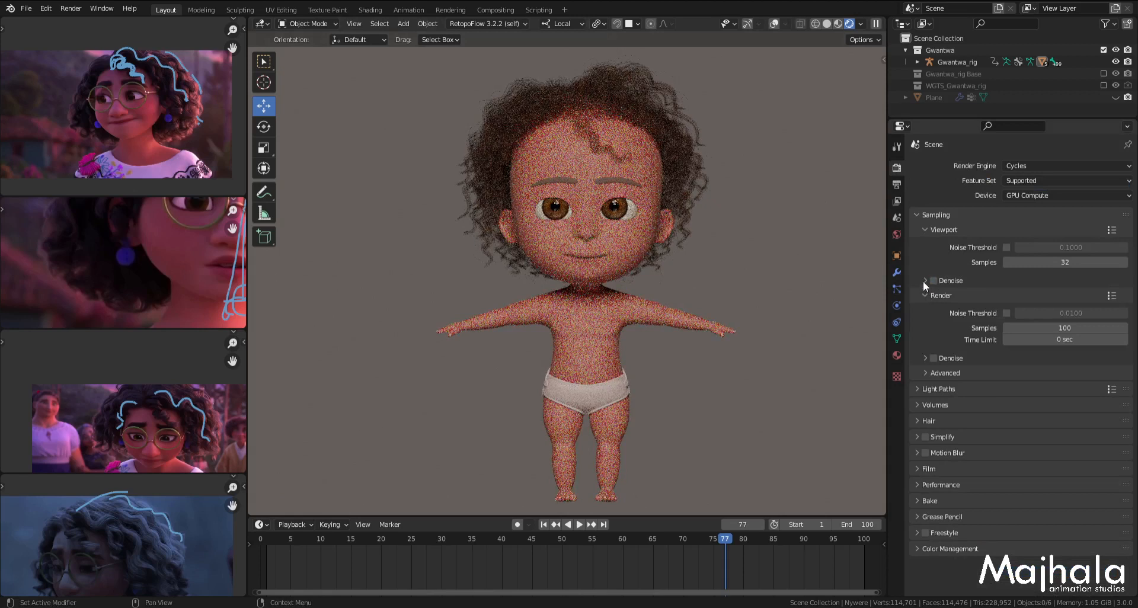
pyautogui.click(924, 281)
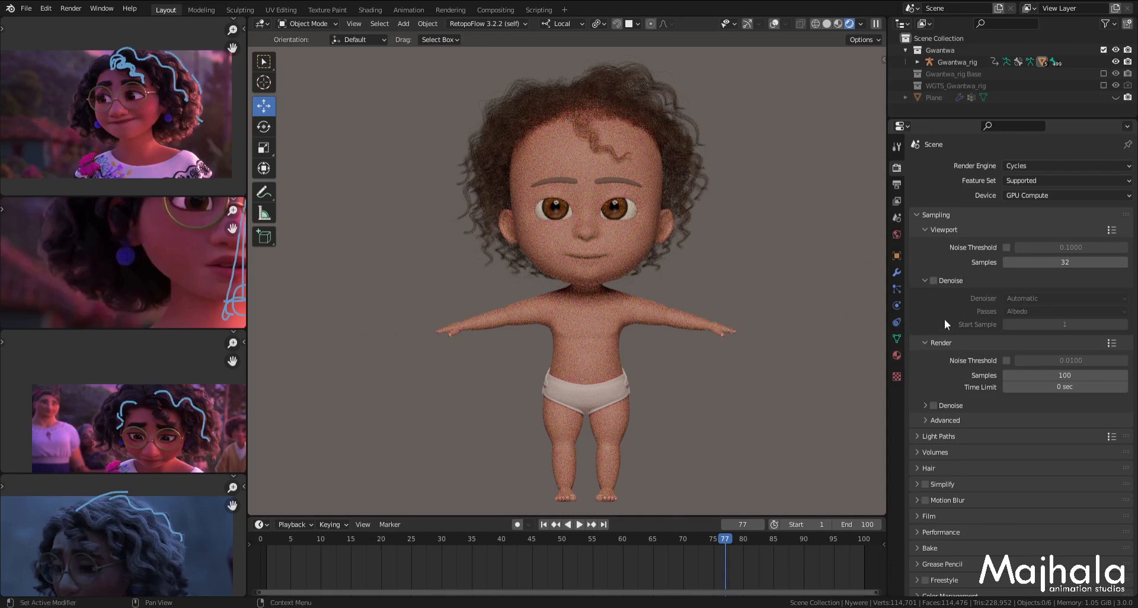
# Step: Switch Hair_mat's colouring to Melanin Concentration and set Melanin to 95
pyautogui.click(896, 356)
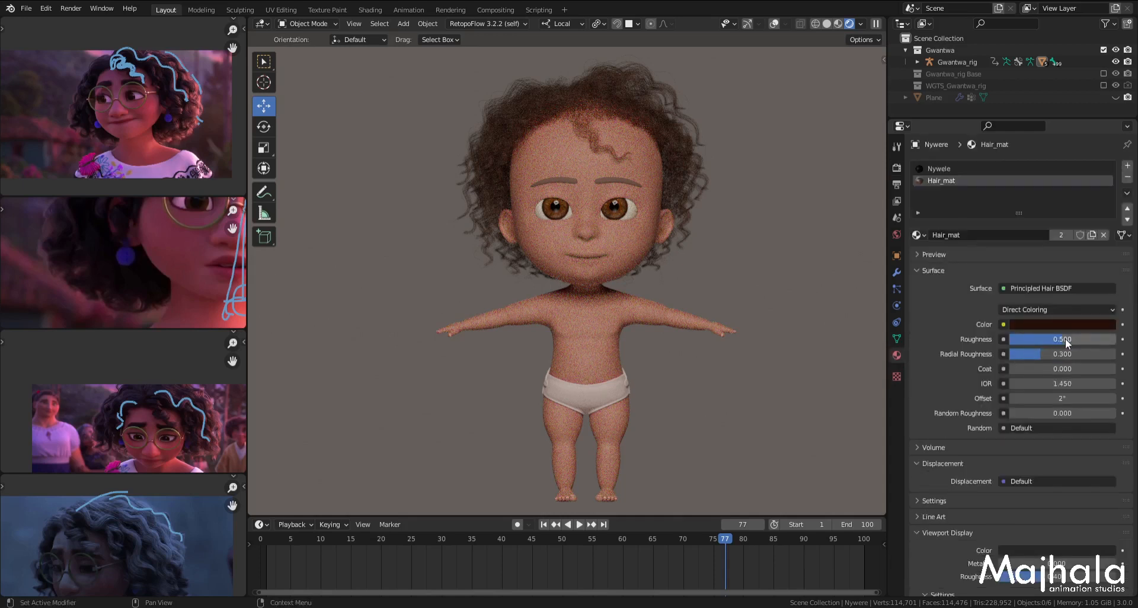
pyautogui.click(1040, 308)
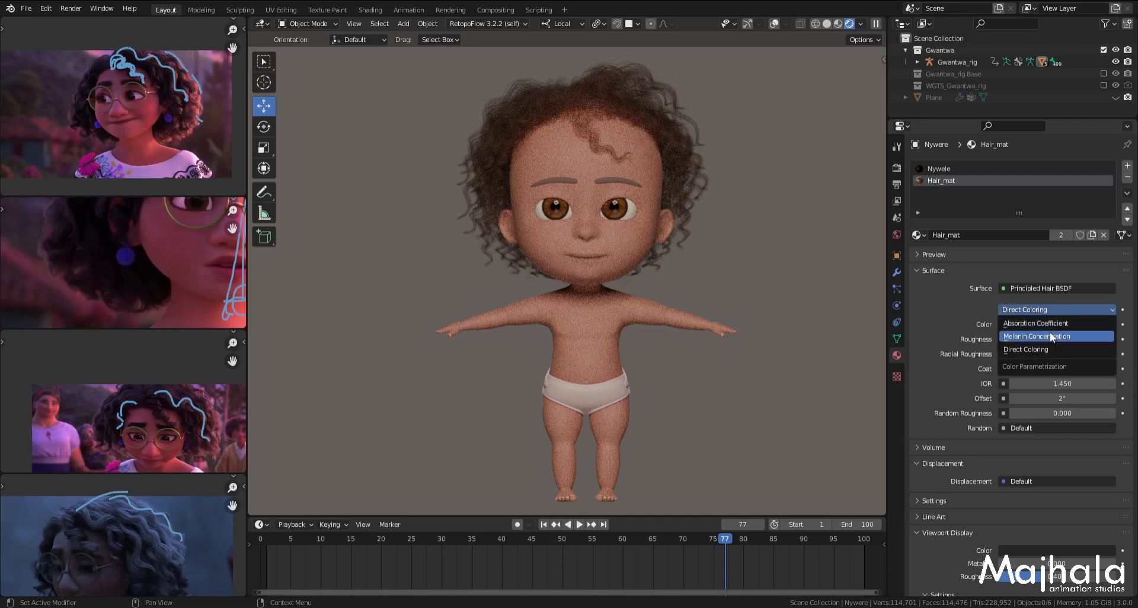
pyautogui.click(1050, 336)
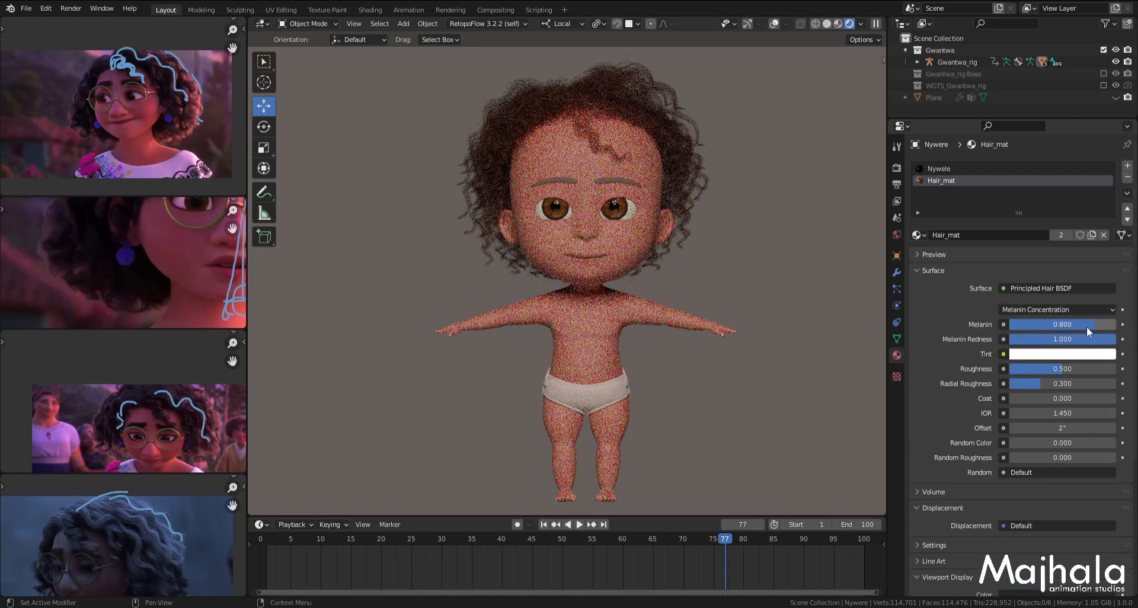
pyautogui.doubleClick(1089, 325)
pyautogui.write('95')
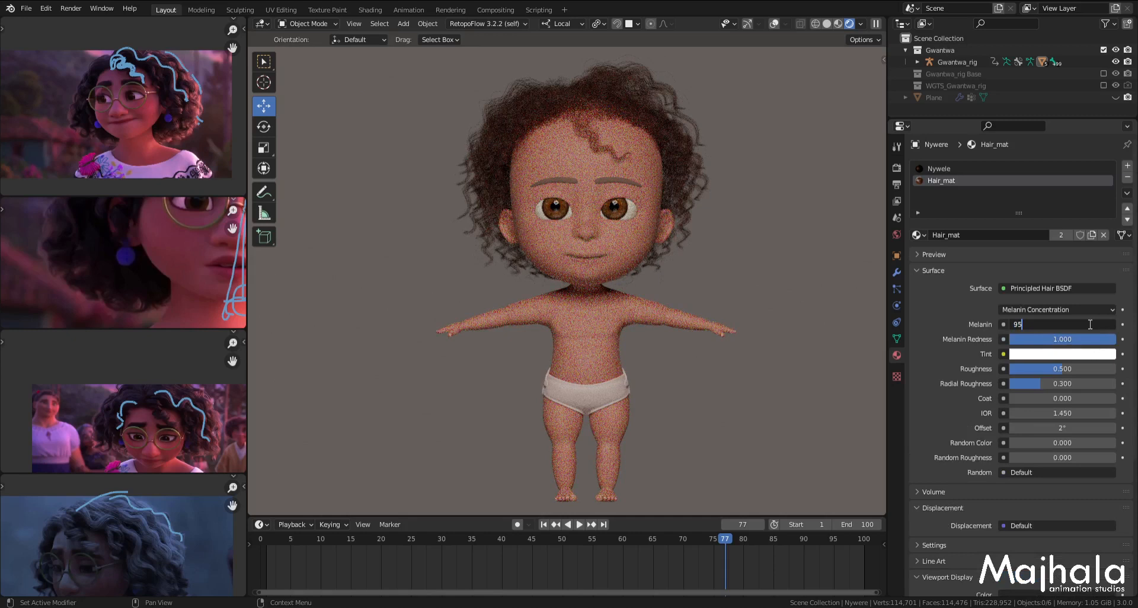
pyautogui.press('Return')
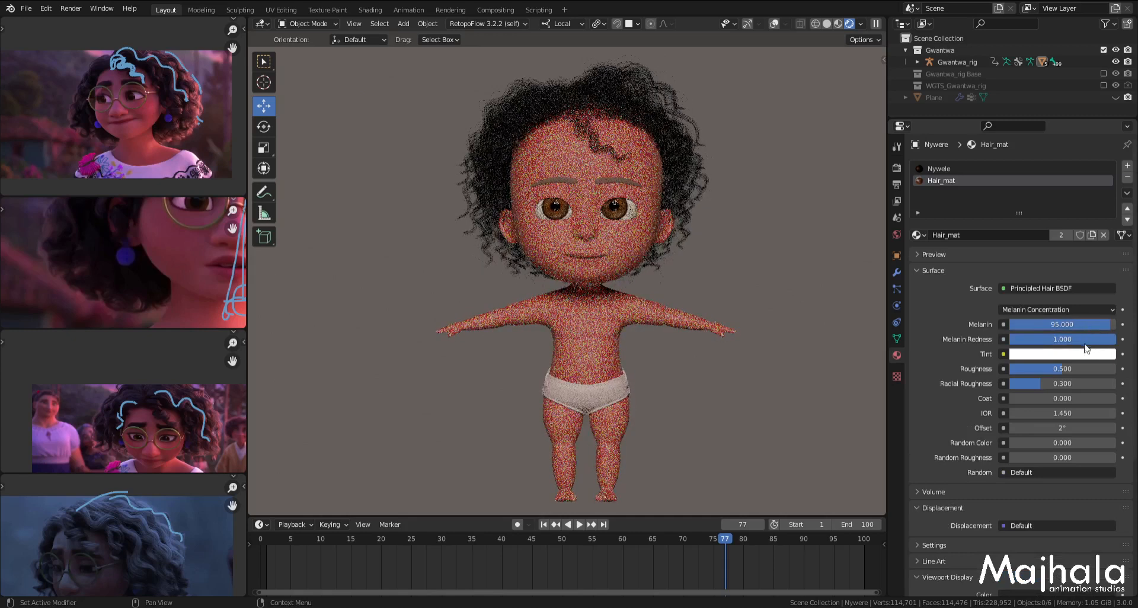
# Step: Set the roughness of the Hair_mat material to 0.2
pyautogui.doubleClick(1083, 368)
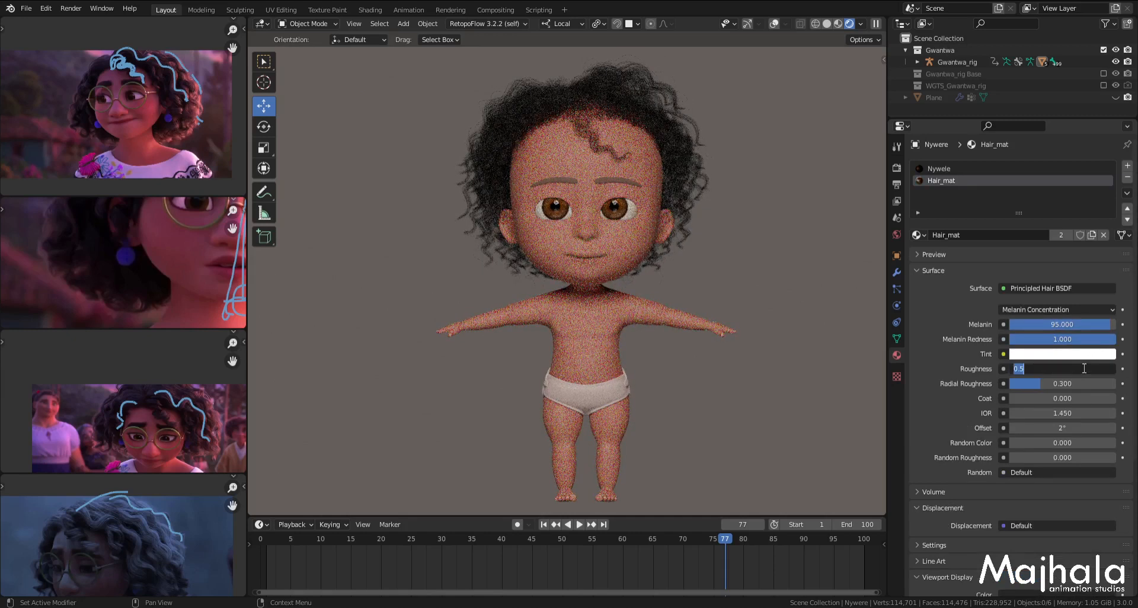
pyautogui.press('BackSpace')
pyautogui.write('.2')
pyautogui.press('Return')
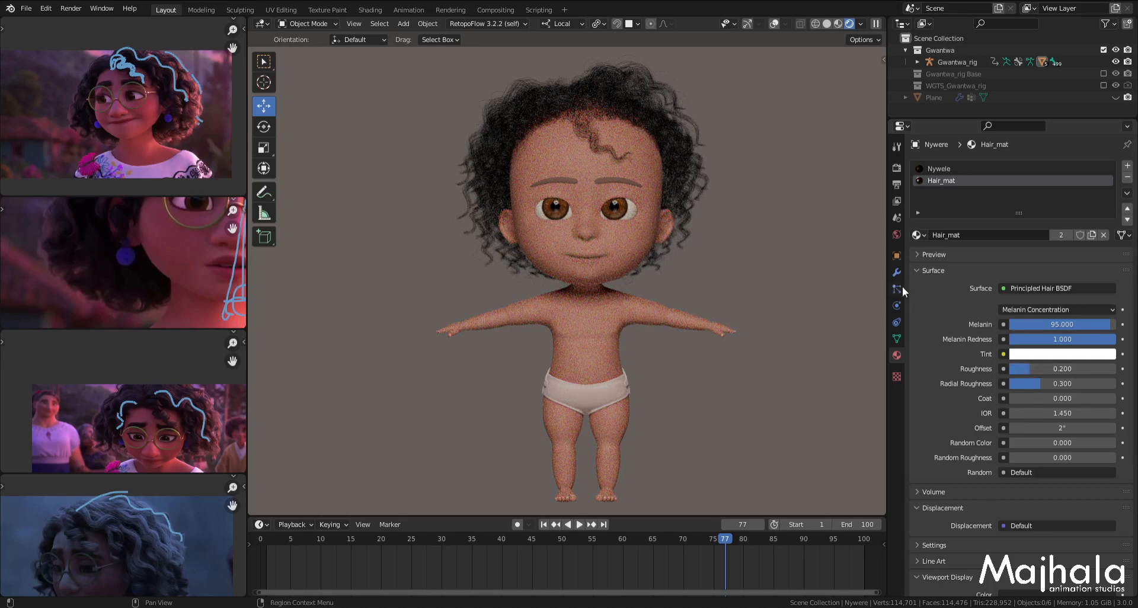
# Step: Set both the display amount and the render amount of the hair's child particles to 80
pyautogui.click(896, 288)
pyautogui.scroll(-10, 1060, 450)
pyautogui.click(1057, 377)
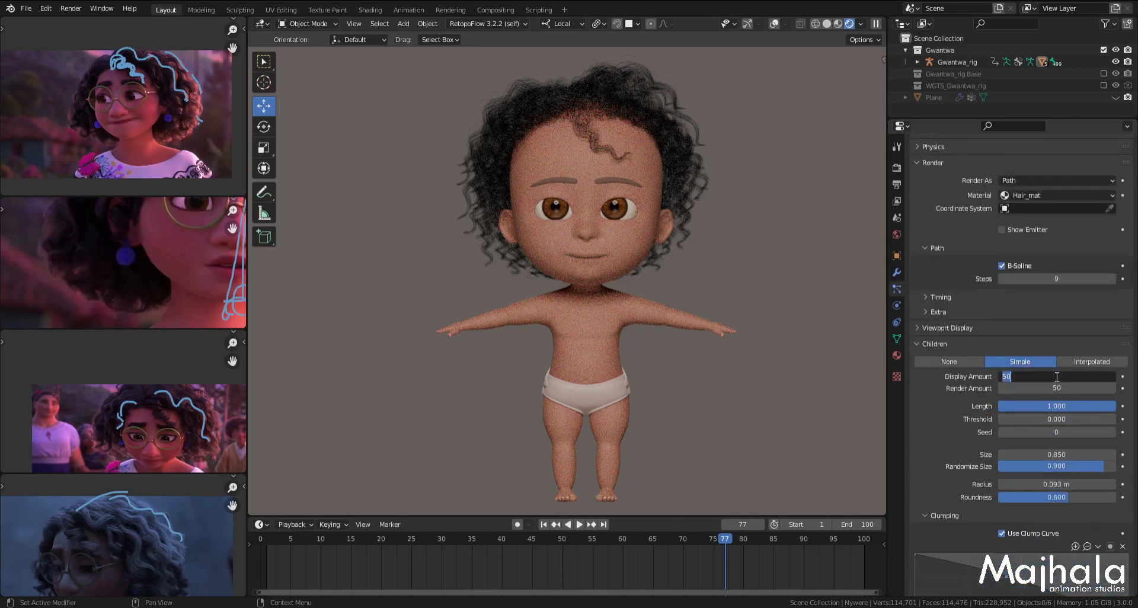
pyautogui.write('80')
pyautogui.press('Return')
pyautogui.click(1054, 388)
pyautogui.write('80')
pyautogui.press('Return')
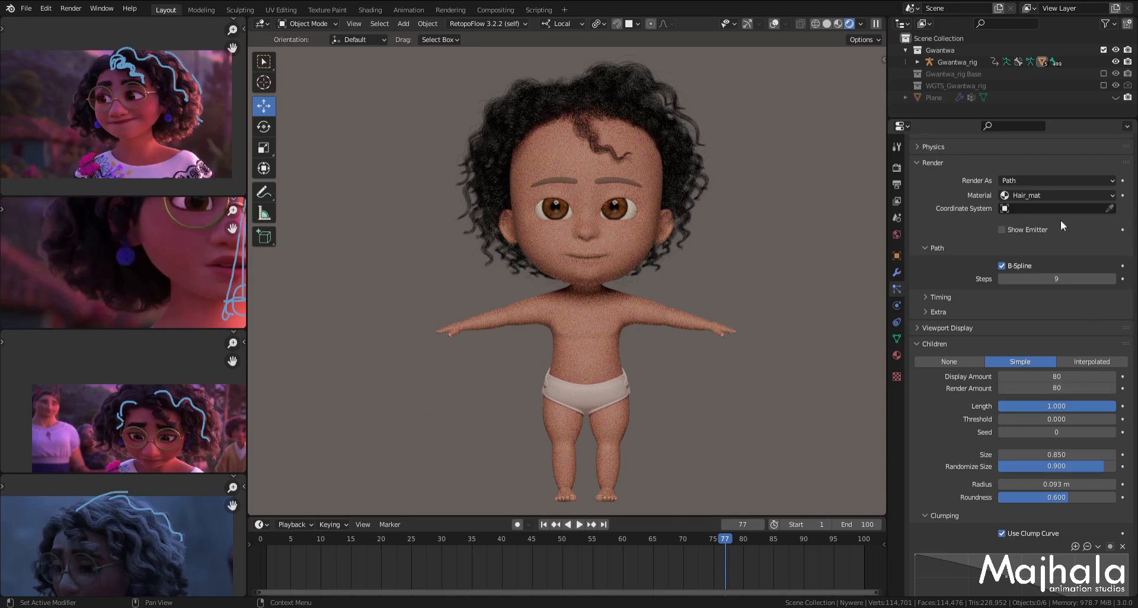
# Step: Return the viewport to solid shading, frame the character and save the file
pyautogui.click(827, 23)
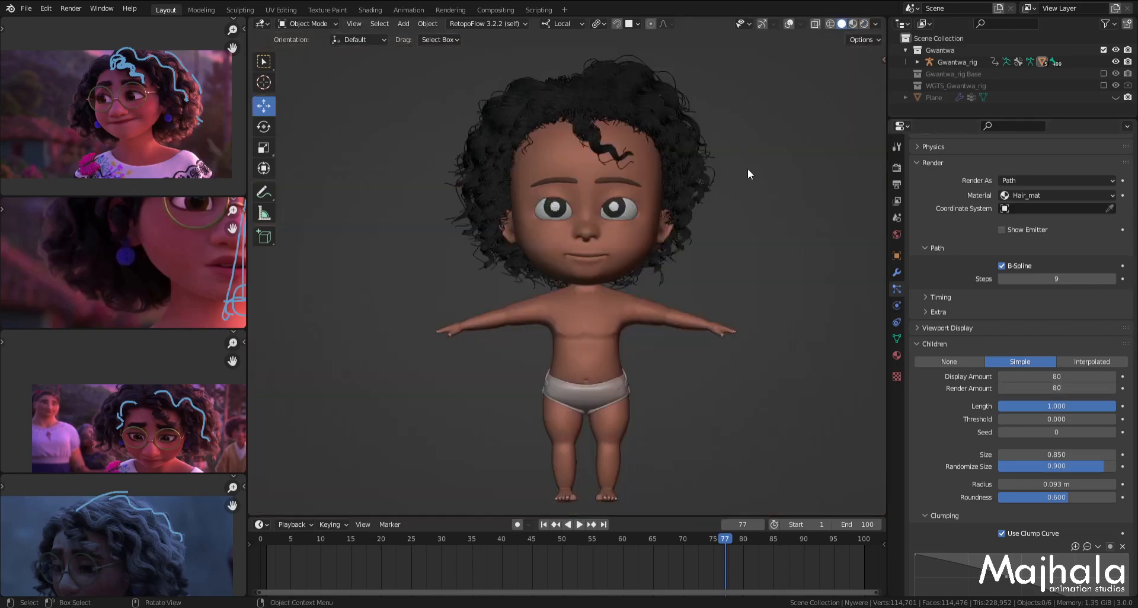
pyautogui.scroll(2, 750, 170)
pyautogui.hotkey('ctrl', 's')
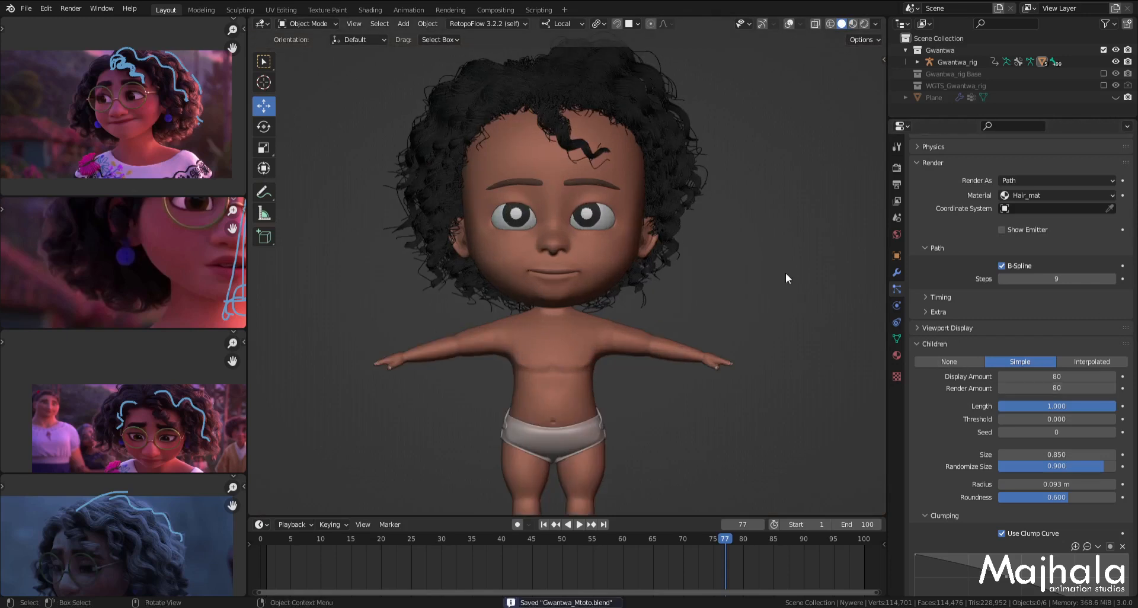
pyautogui.keyDown('shift'); pyautogui.moveTo(785, 272); pyautogui.dragTo(785, 280, button='middle'); pyautogui.keyUp('shift')
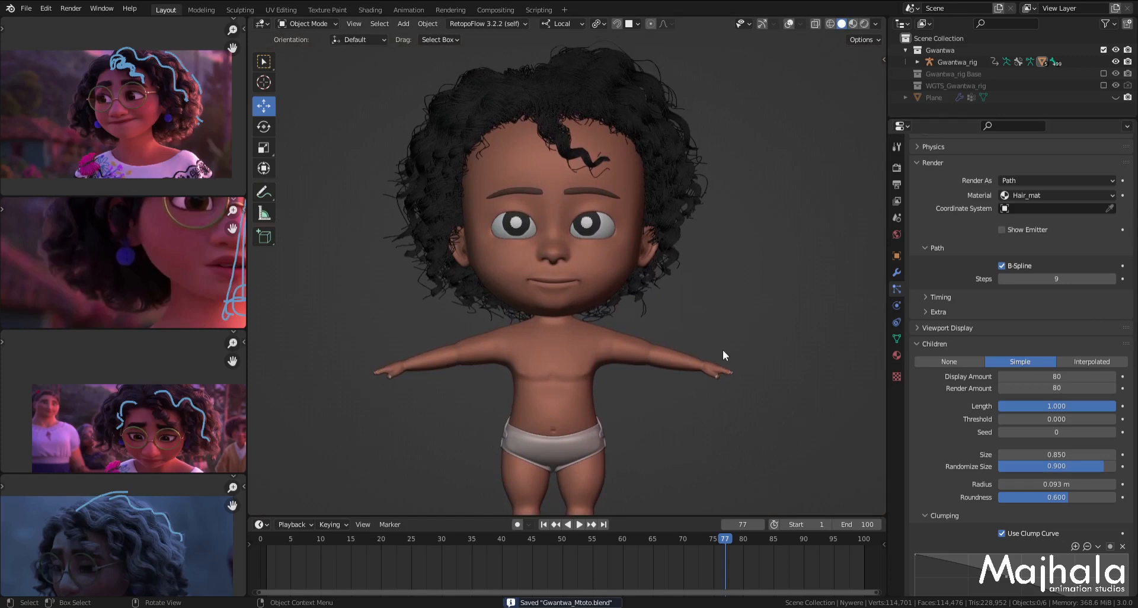
pyautogui.scroll(5, 113, 520)
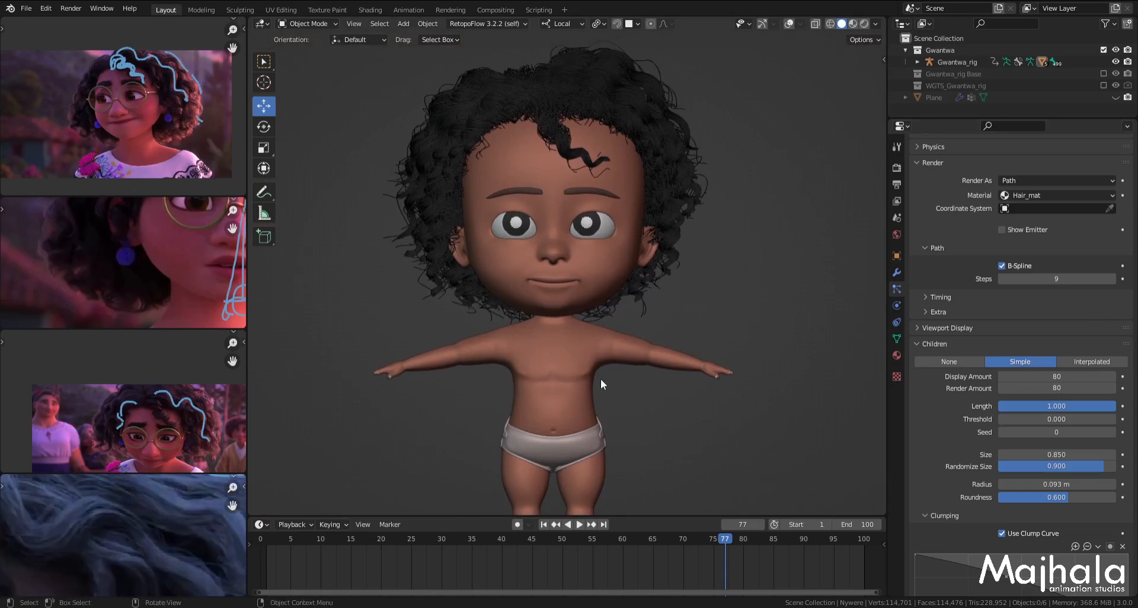
pyautogui.scroll(-3, 628, 417)
pyautogui.hotkey('ctrl', 's')
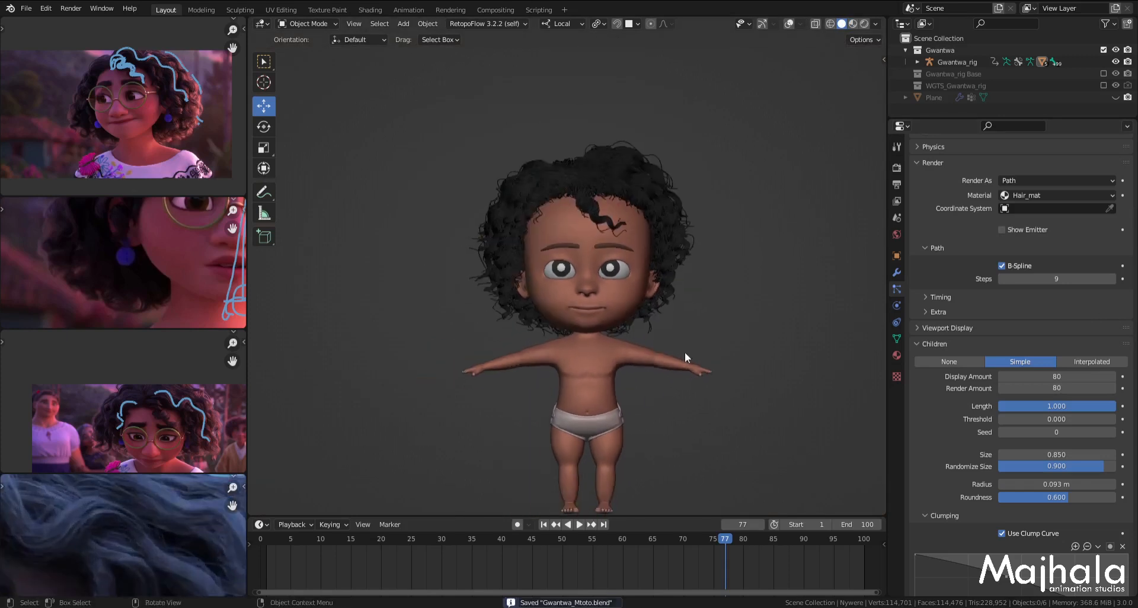
# Step: Switch the viewport to rendered shading and examine the curls up close alongside the hair's clumping, roughness and kink settings
pyautogui.click(863, 24)
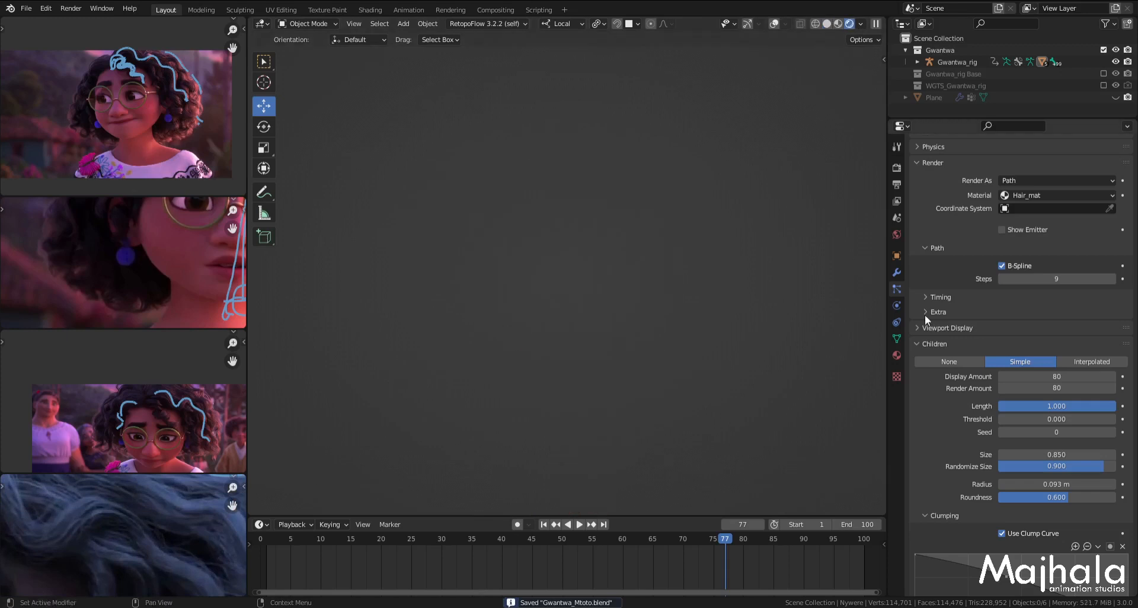
pyautogui.scroll(-15, 1043, 498)
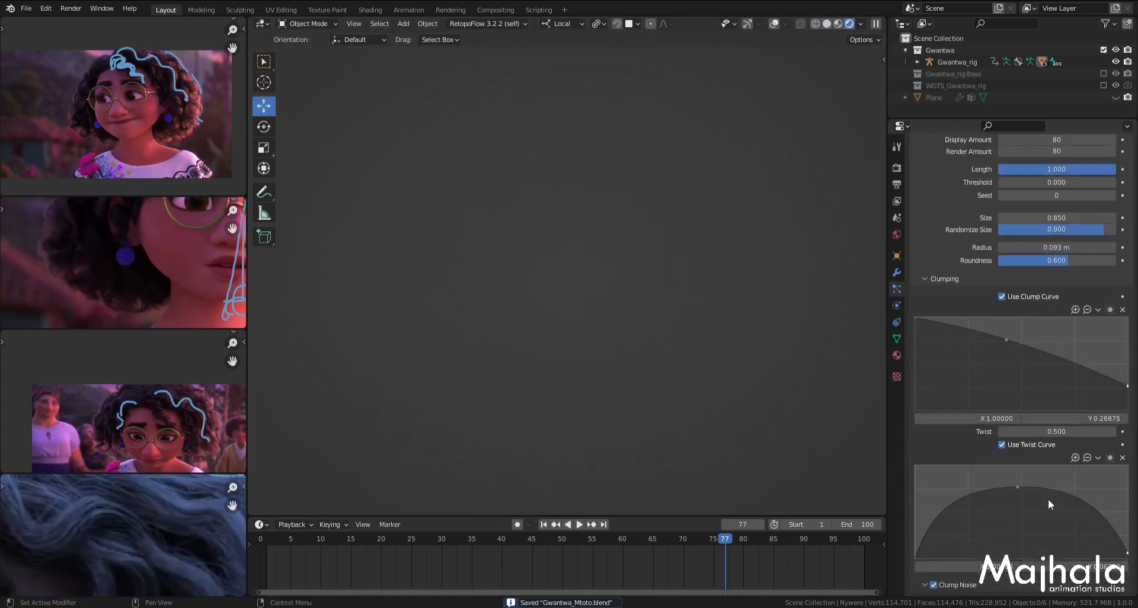
pyautogui.scroll(-3, 1049, 504)
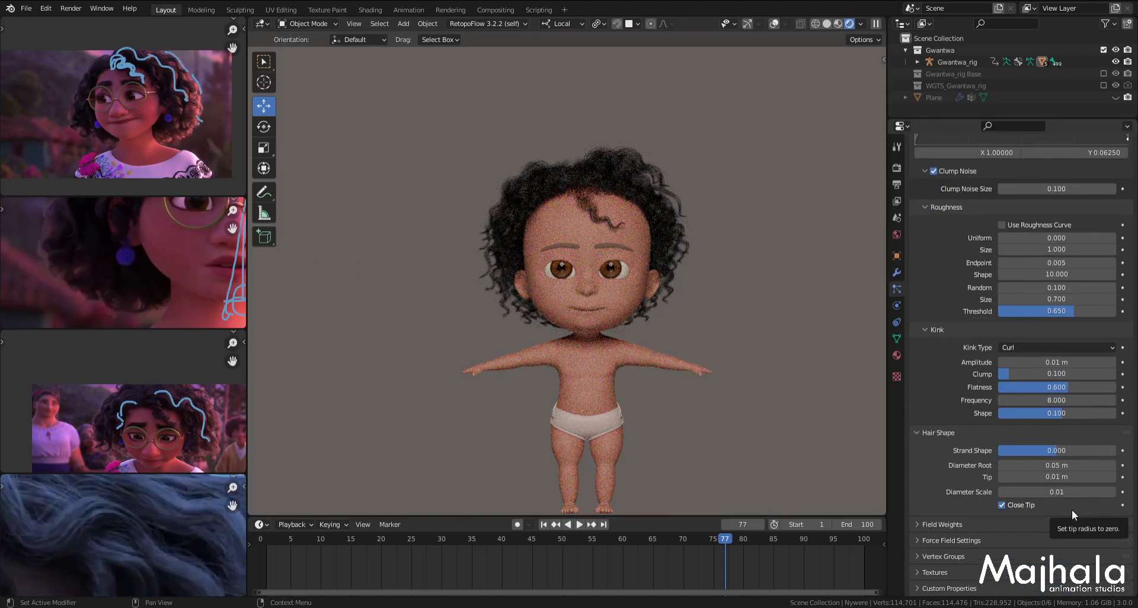
pyautogui.scroll(2, 621, 274)
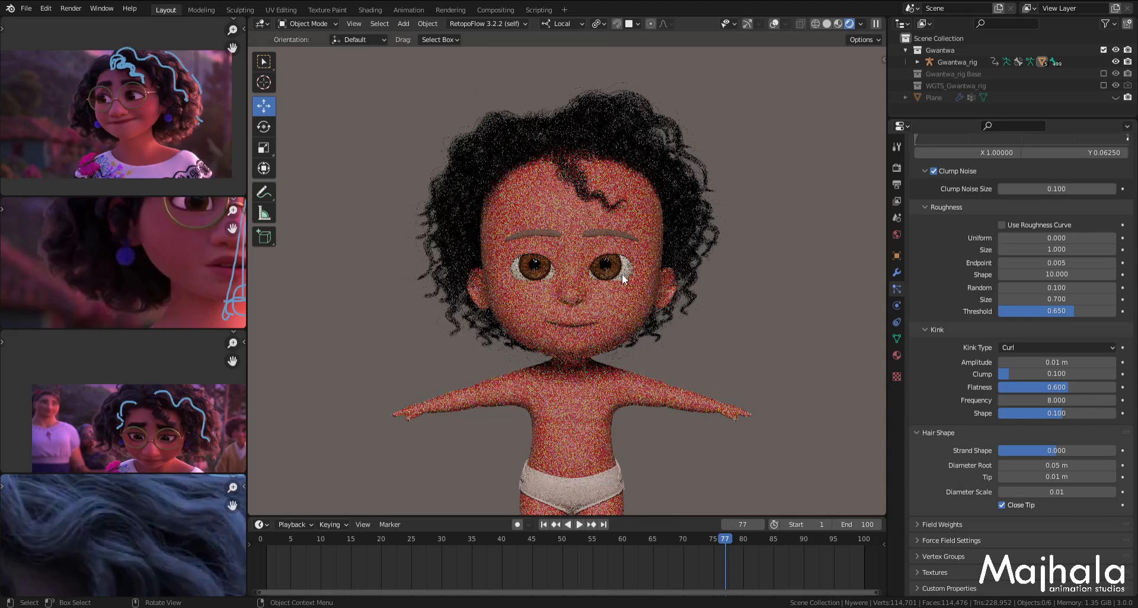
pyautogui.scroll(1, 621, 274)
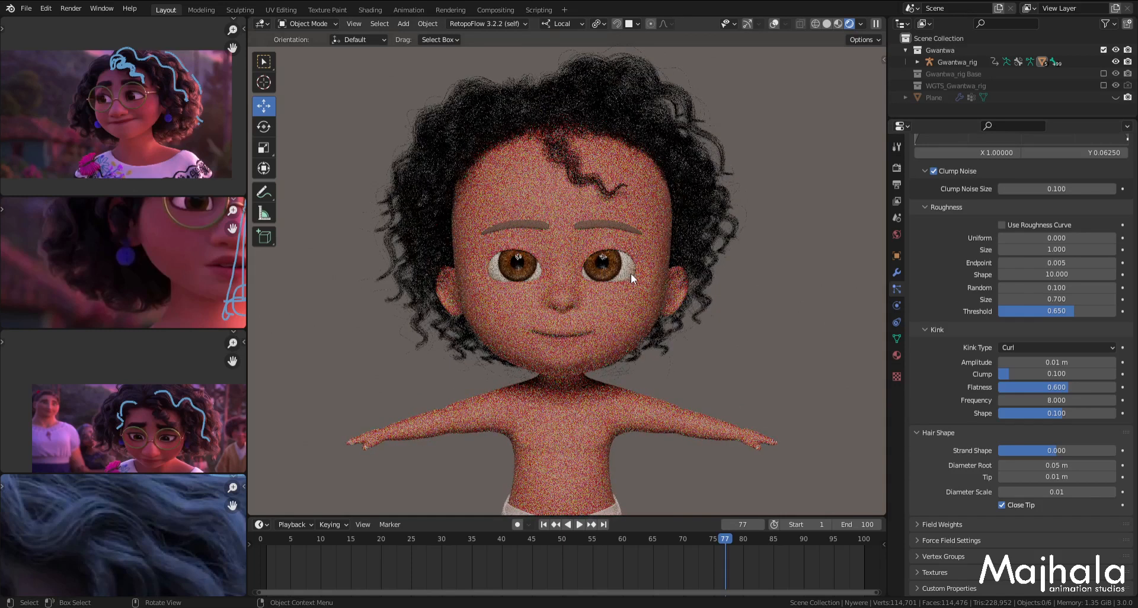
# Step: Enable a transparent film background in the Cycles render settings
pyautogui.click(898, 168)
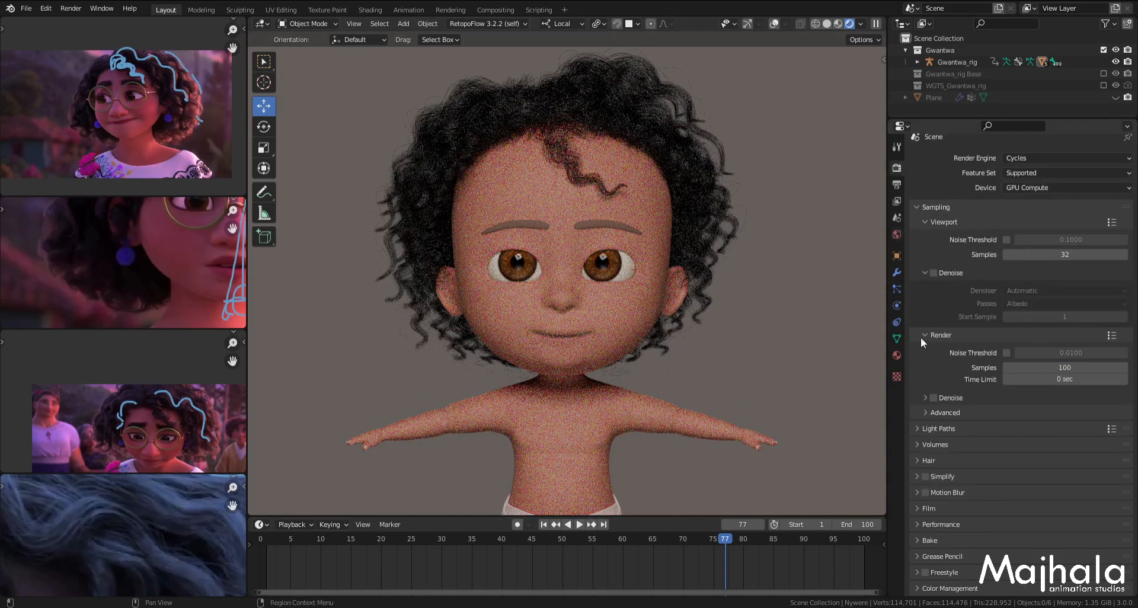
pyautogui.click(916, 510)
pyautogui.scroll(-3, 994, 553)
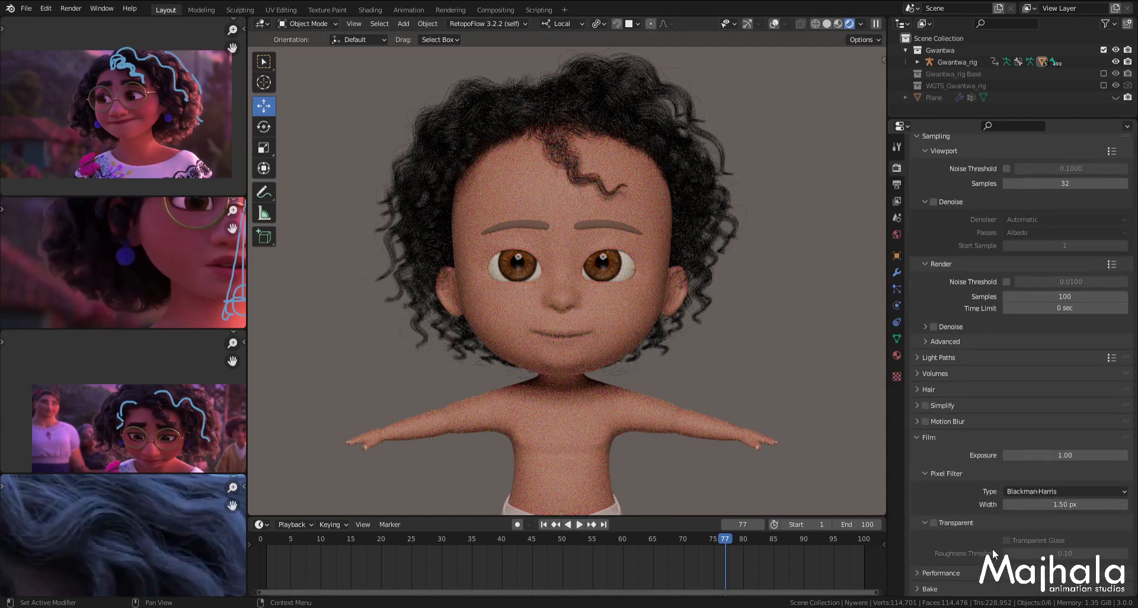
pyautogui.click(939, 524)
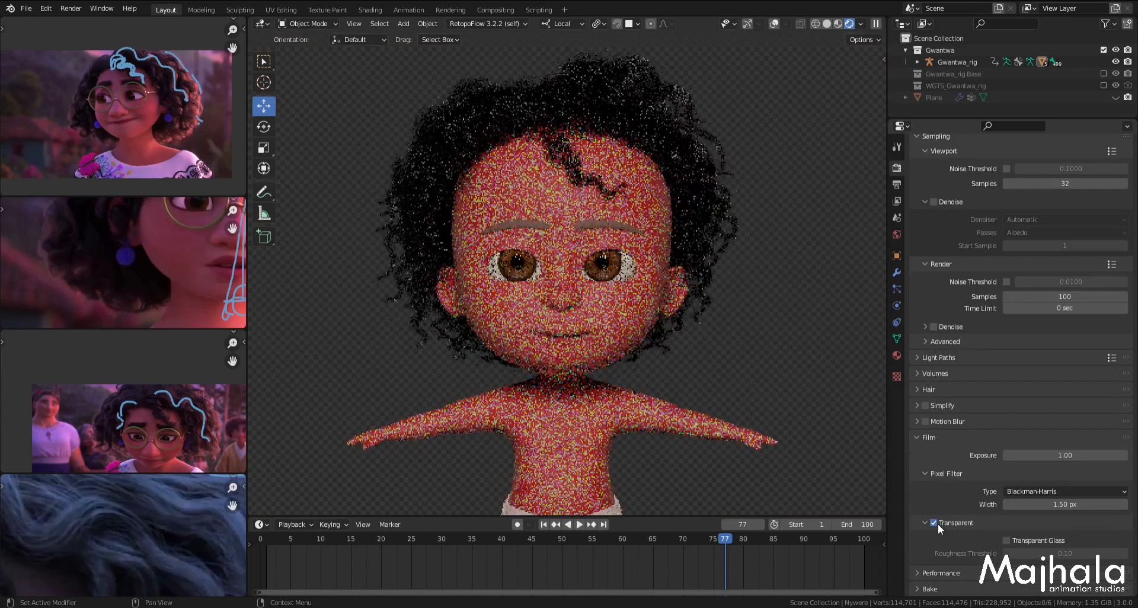
pyautogui.click(918, 439)
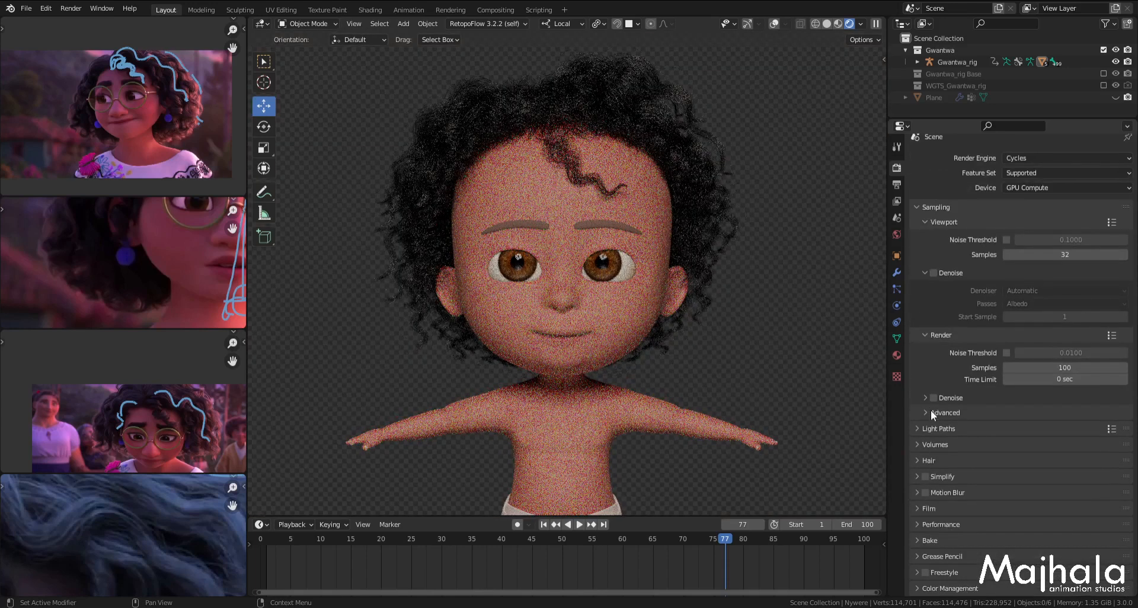
# Step: Set both the display amount and the render amount of the Mirabel hair's child particles to 100
pyautogui.click(897, 288)
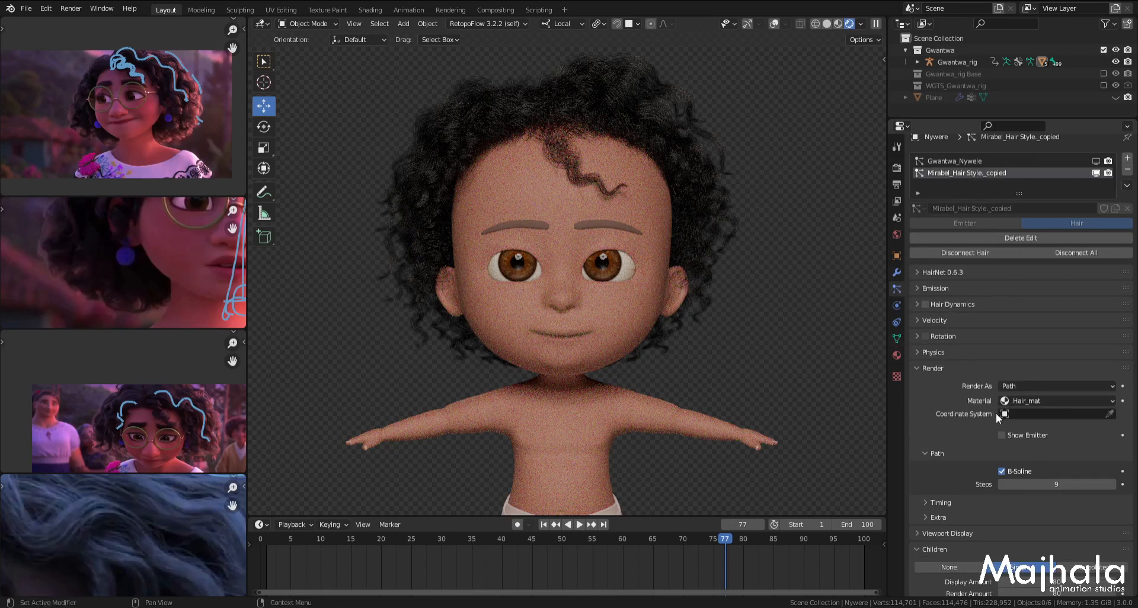
pyautogui.scroll(-3, 987, 424)
pyautogui.click(1033, 511)
pyautogui.write('100')
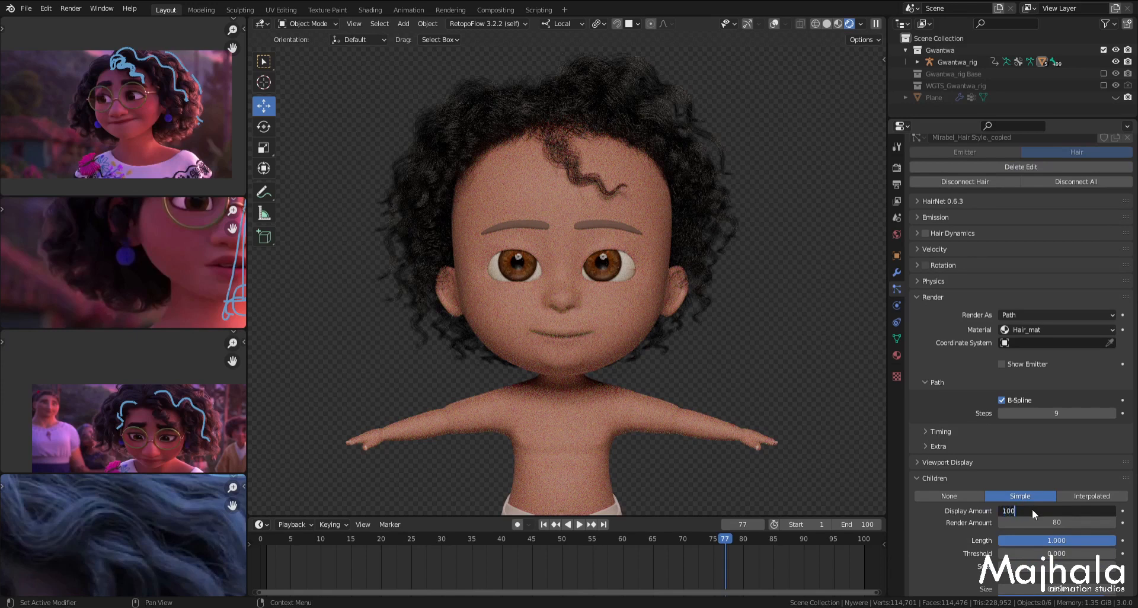
pyautogui.press('Return')
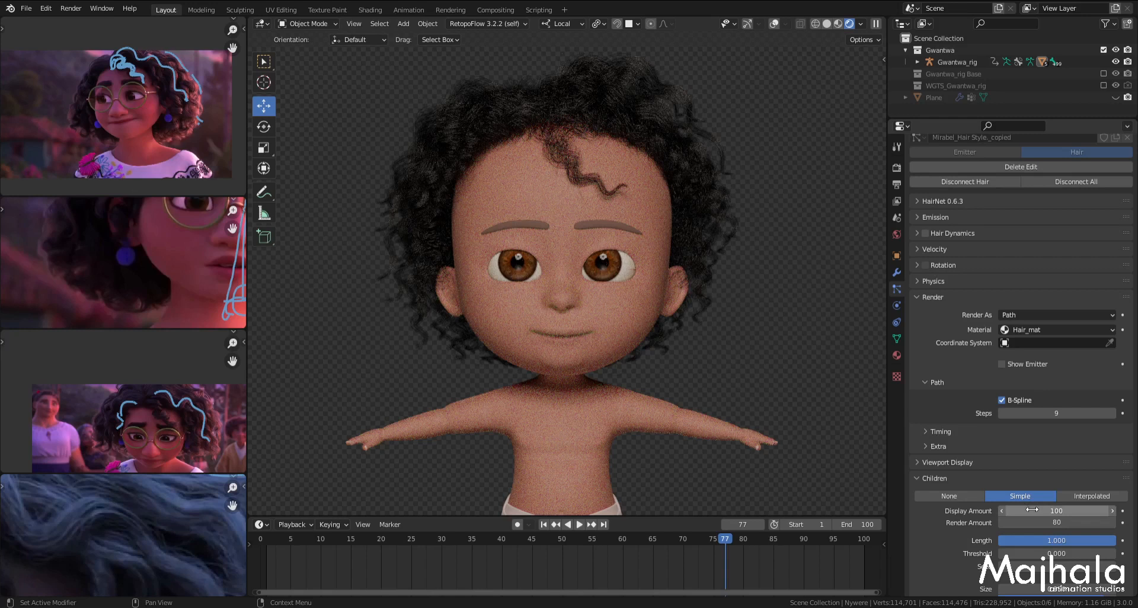
pyautogui.click(1038, 522)
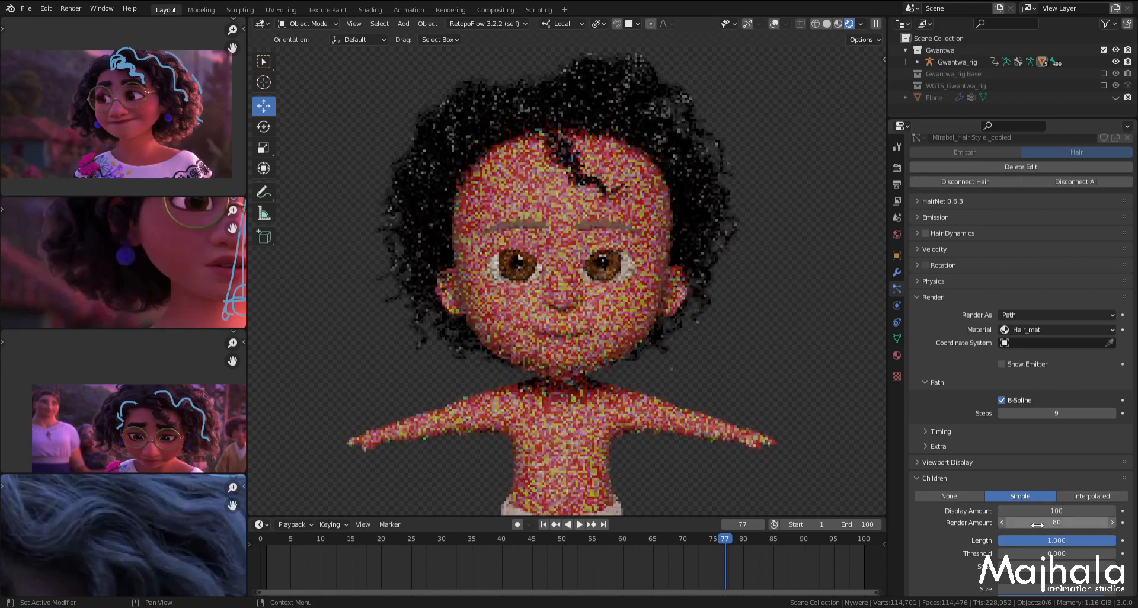
pyautogui.write('1')
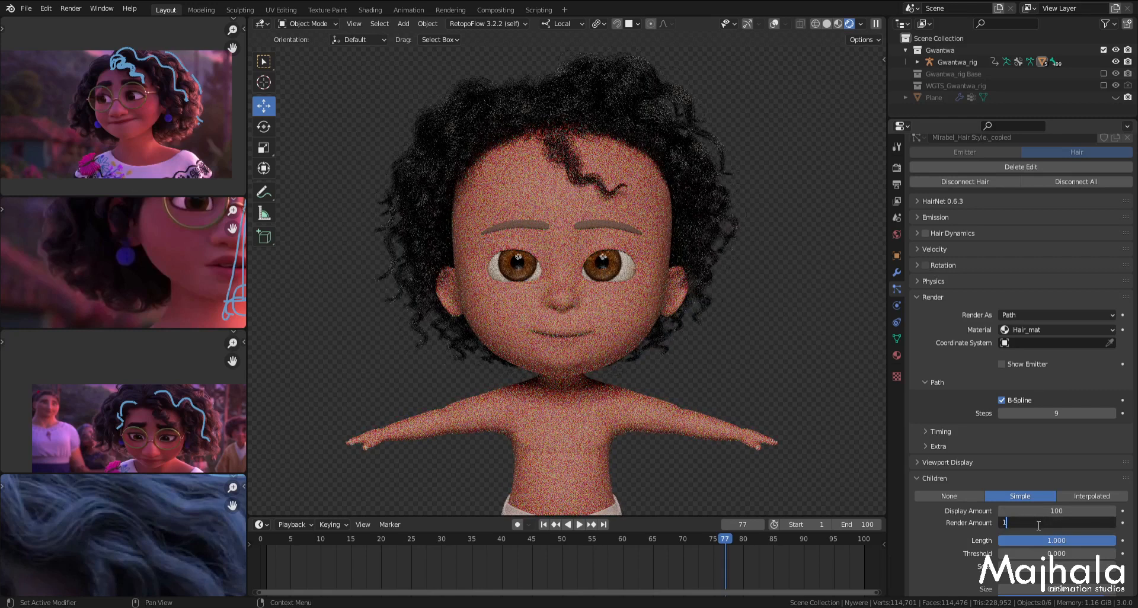
pyautogui.write('00')
pyautogui.press('Return')
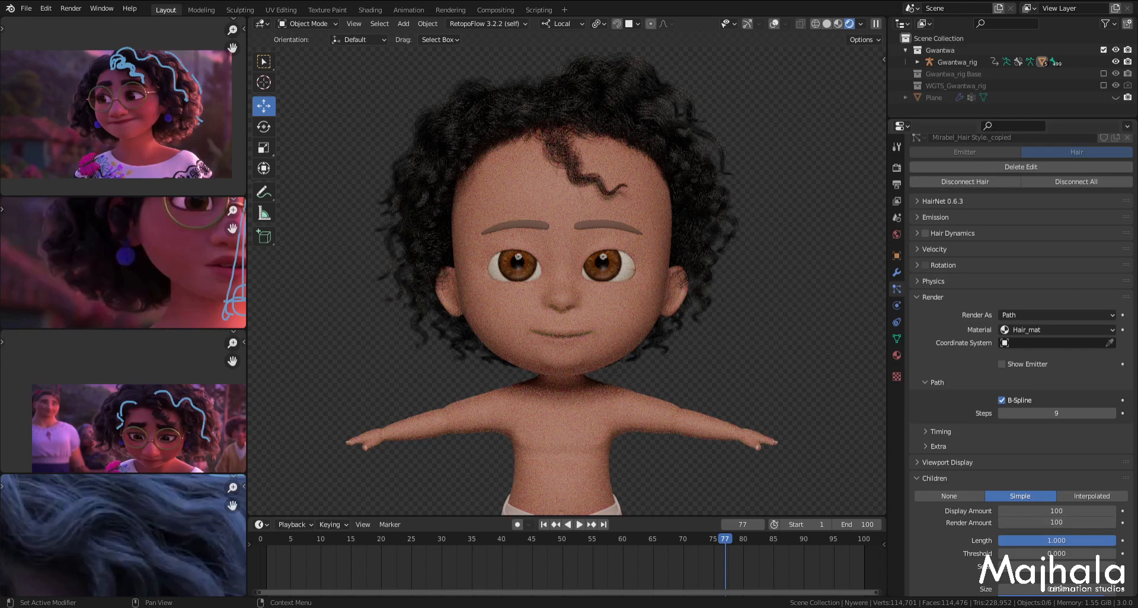
# Step: Set the root diameter of the hair strands to 0.1 m in the particle system's hair shape settings
pyautogui.scroll(-4, 973, 522)
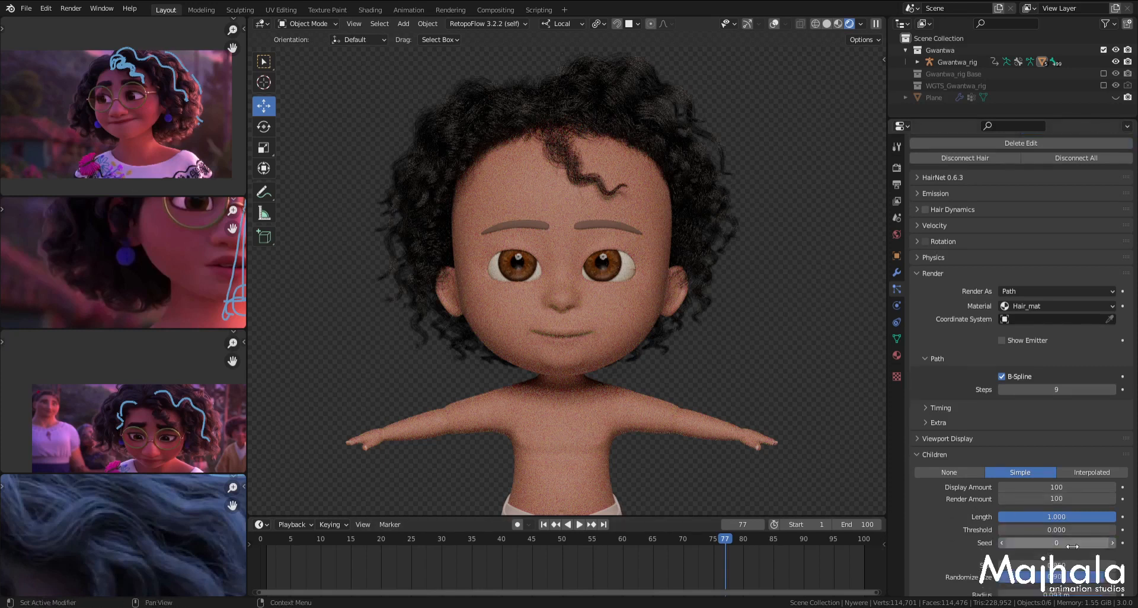
pyautogui.scroll(-20, 996, 448)
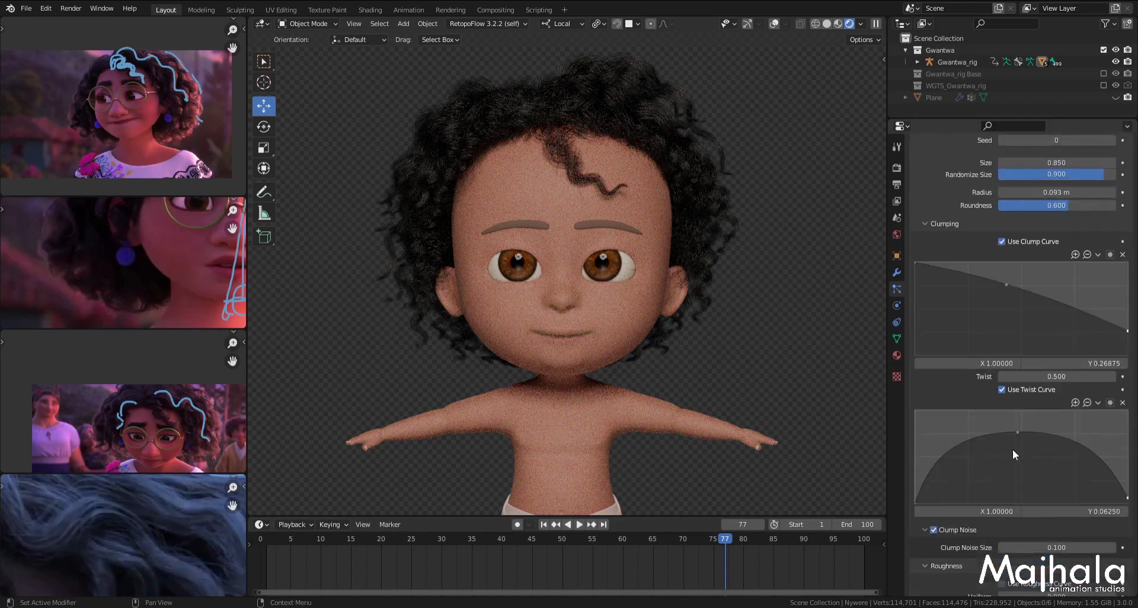
pyautogui.scroll(-8, 1015, 450)
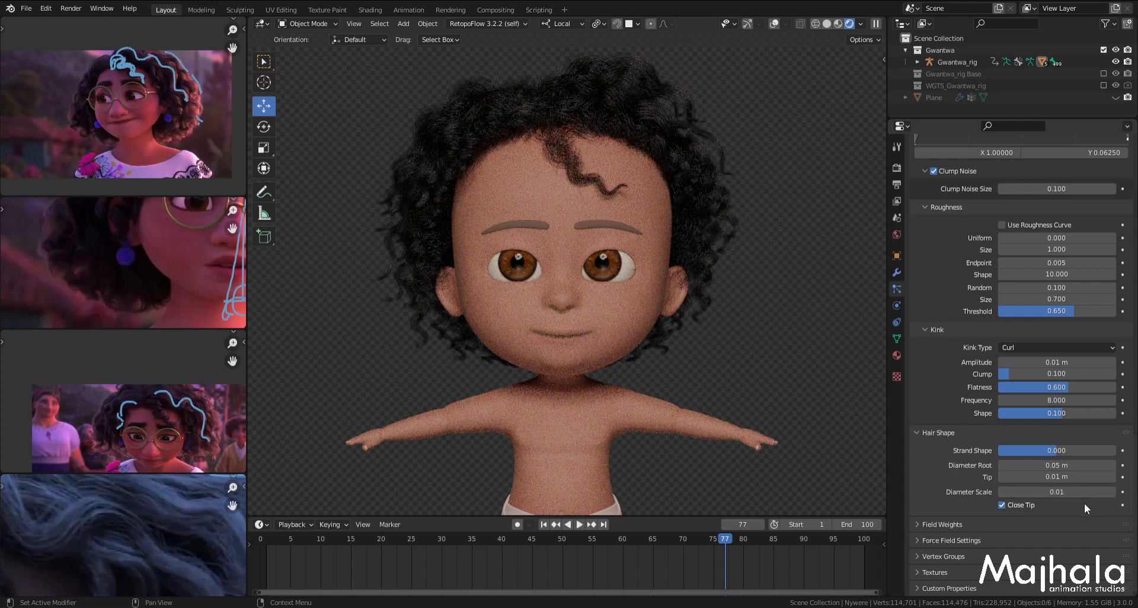
pyautogui.click(1050, 466)
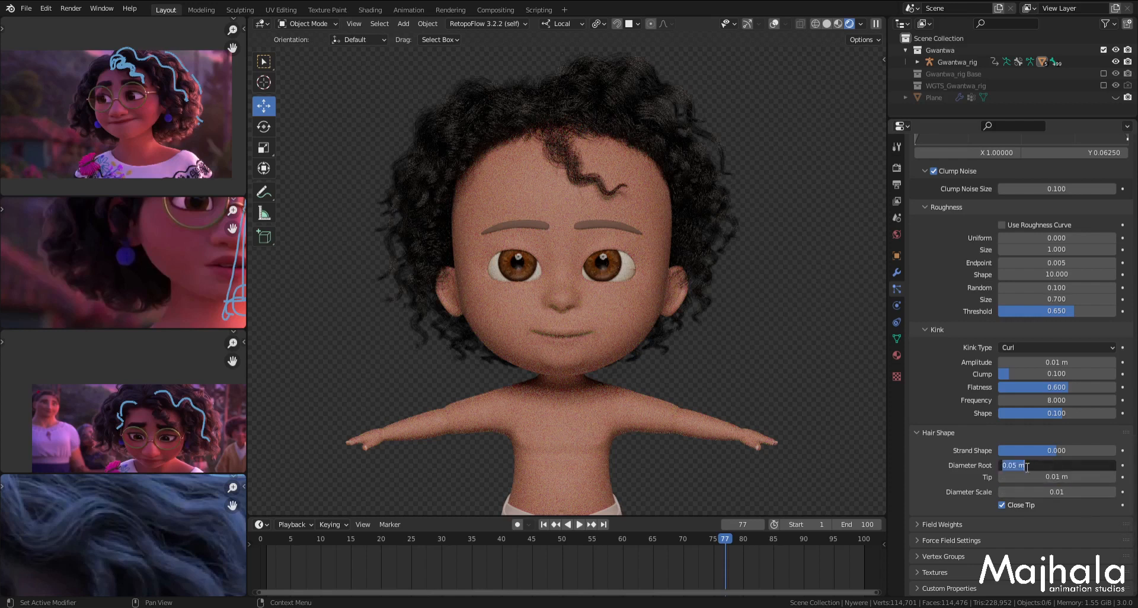
pyautogui.write('.1')
pyautogui.press('Return')
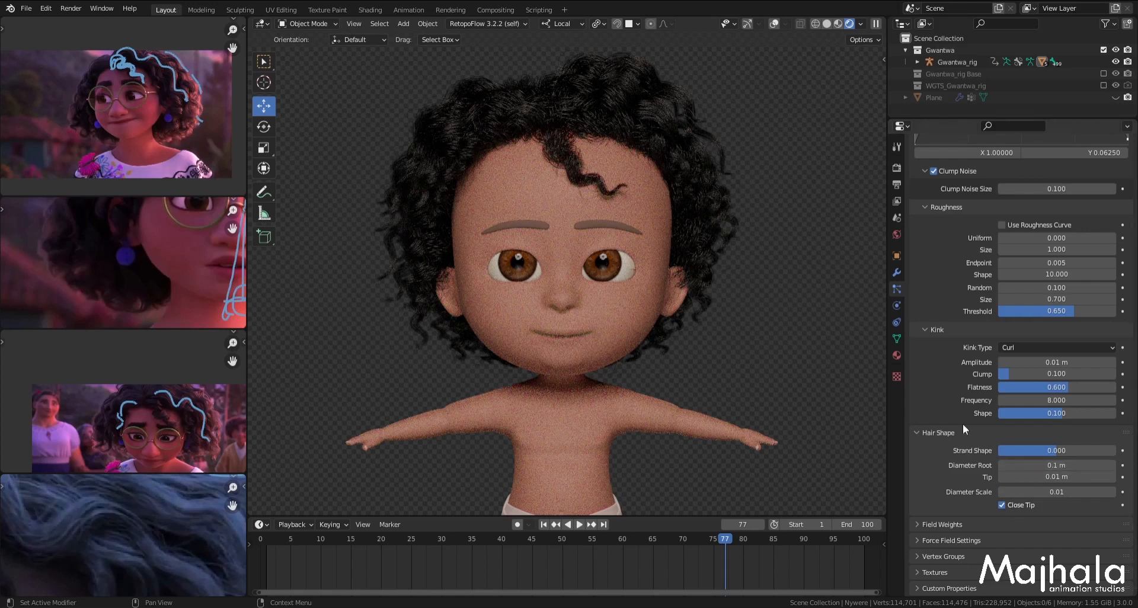
# Step: Set the melanin of the Hair_mat material to 0.9
pyautogui.click(897, 356)
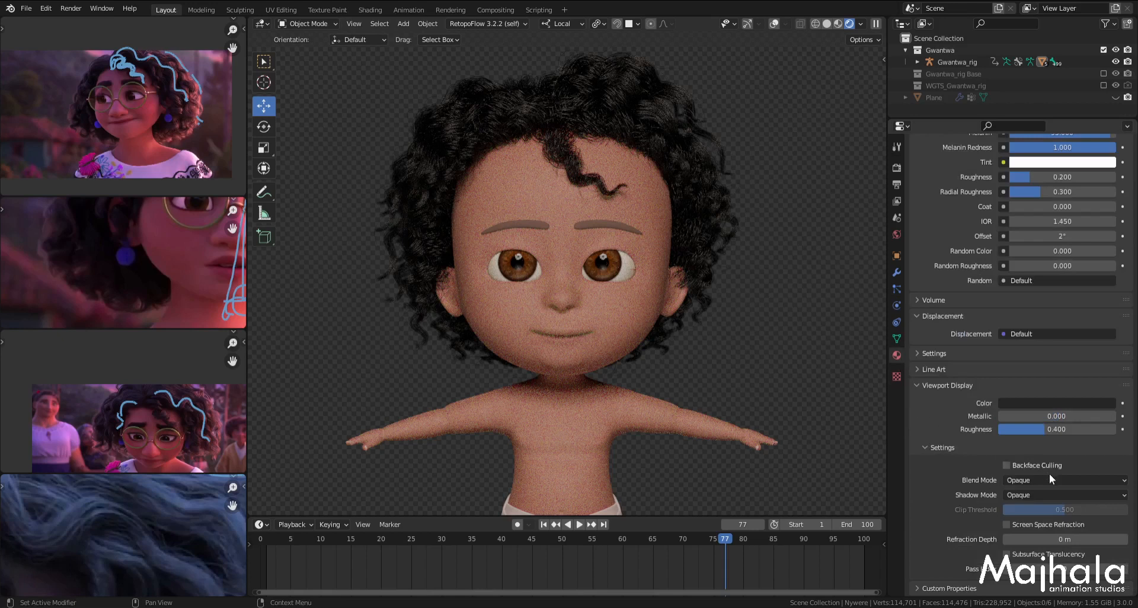
pyautogui.scroll(4, 1049, 474)
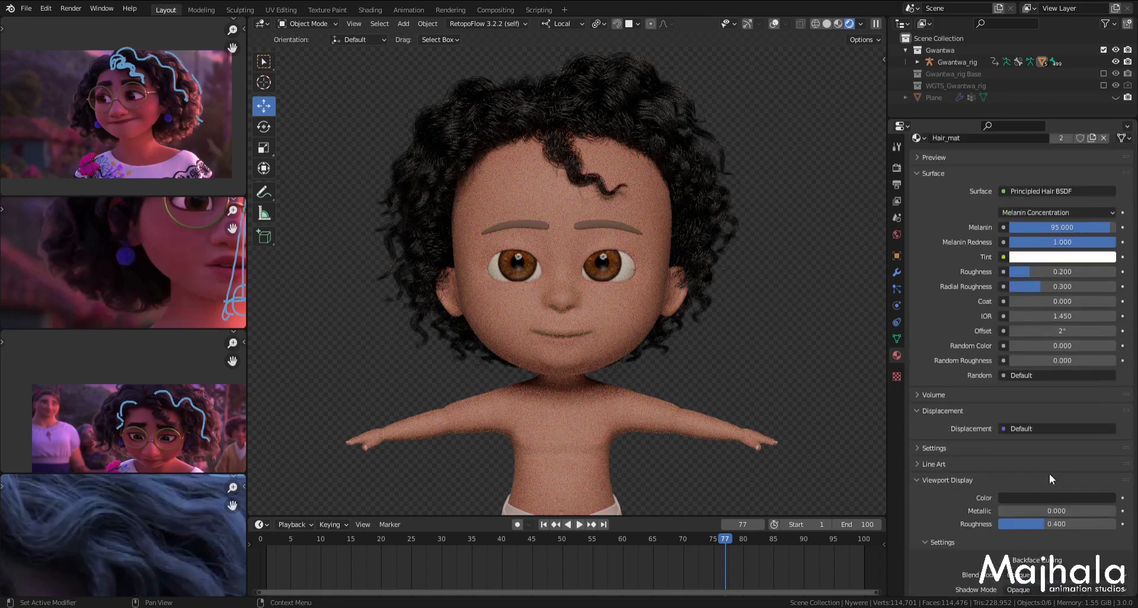
pyautogui.click(1073, 227)
pyautogui.press('BackSpace')
pyautogui.write('0.9')
pyautogui.press('Return')
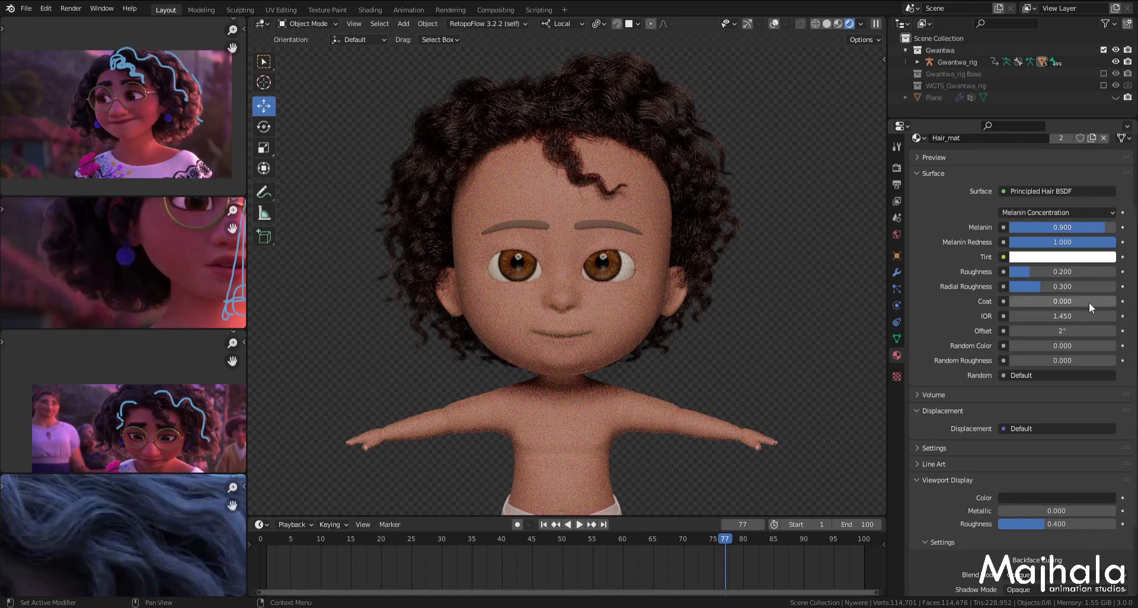
# Step: Set the root diameter of the Mirabel hair particle strands to 0.08 m
pyautogui.click(896, 289)
pyautogui.scroll(-10, 1068, 389)
pyautogui.scroll(-15, 1068, 389)
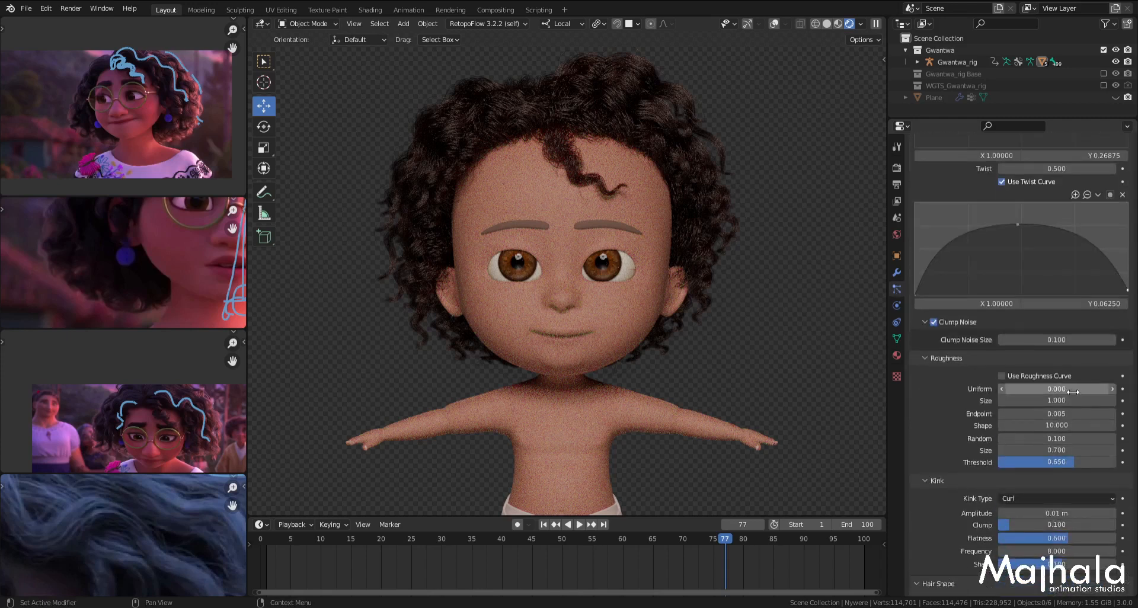
pyautogui.scroll(-3, 1079, 426)
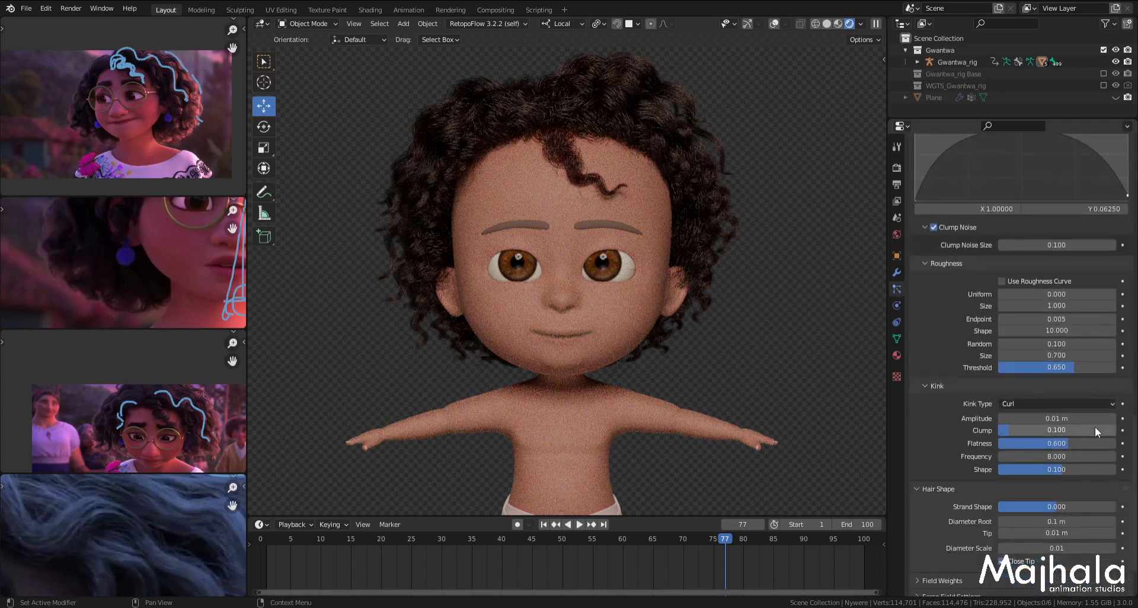
pyautogui.click(1055, 522)
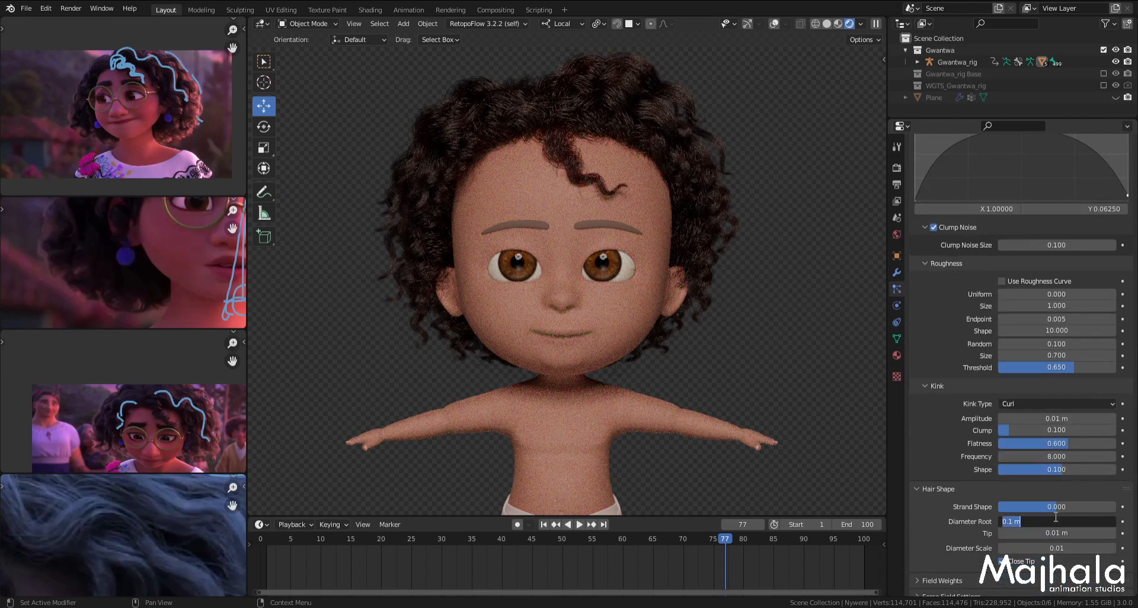
pyautogui.press('BackSpace')
pyautogui.write('.08')
pyautogui.press('Return')
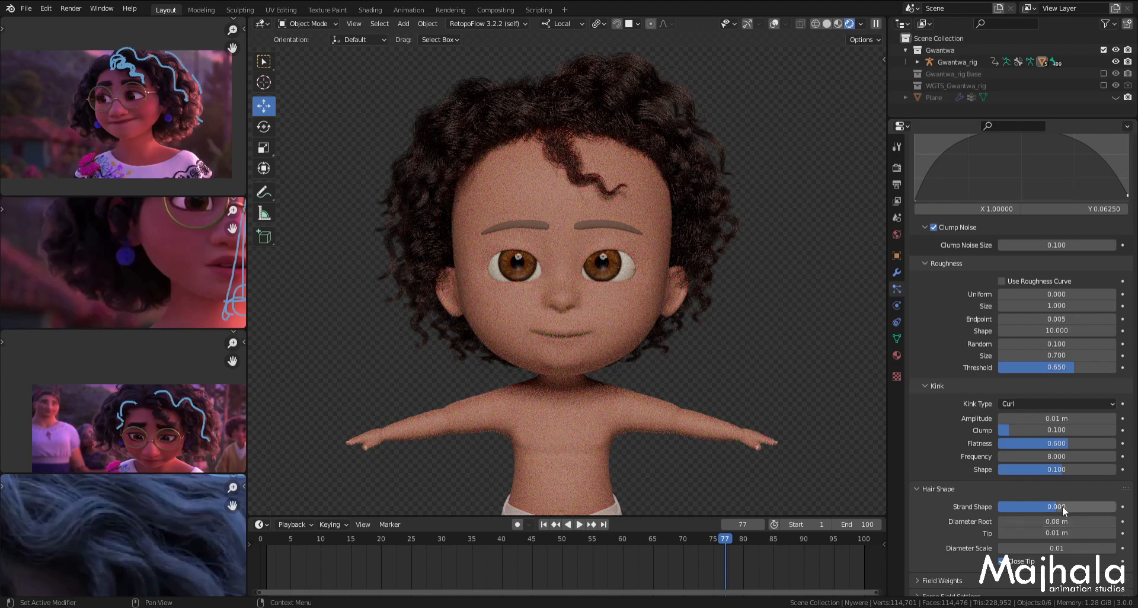
# Step: Set the melanin of the Hair_mat material's Principled Hair BSDF to 0.95
pyautogui.scroll(12, 1064, 512)
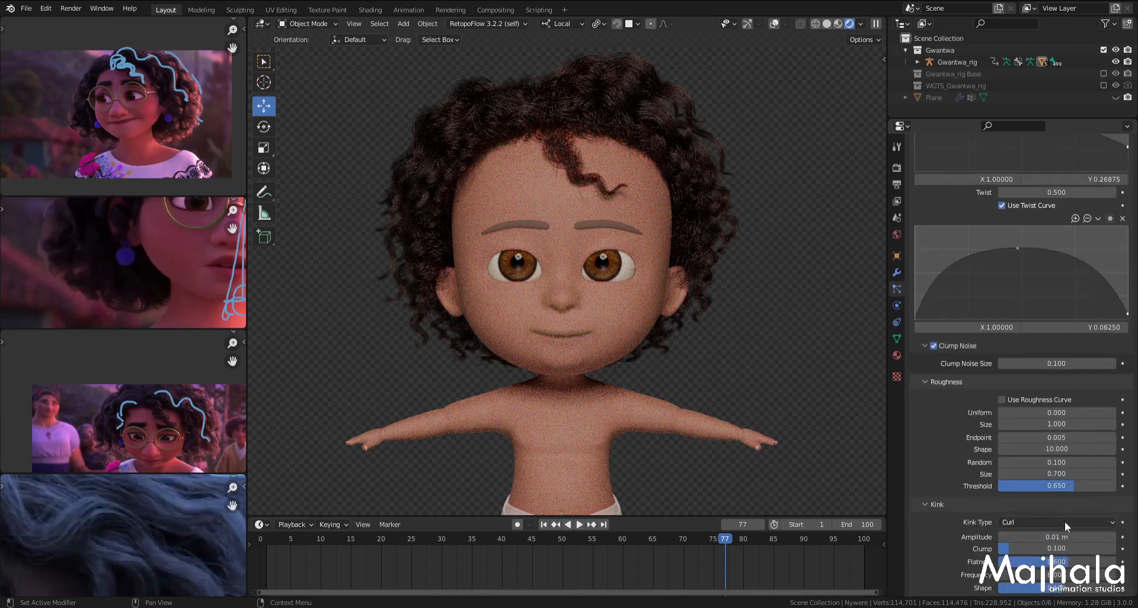
pyautogui.click(897, 355)
pyautogui.scroll(3, 1000, 410)
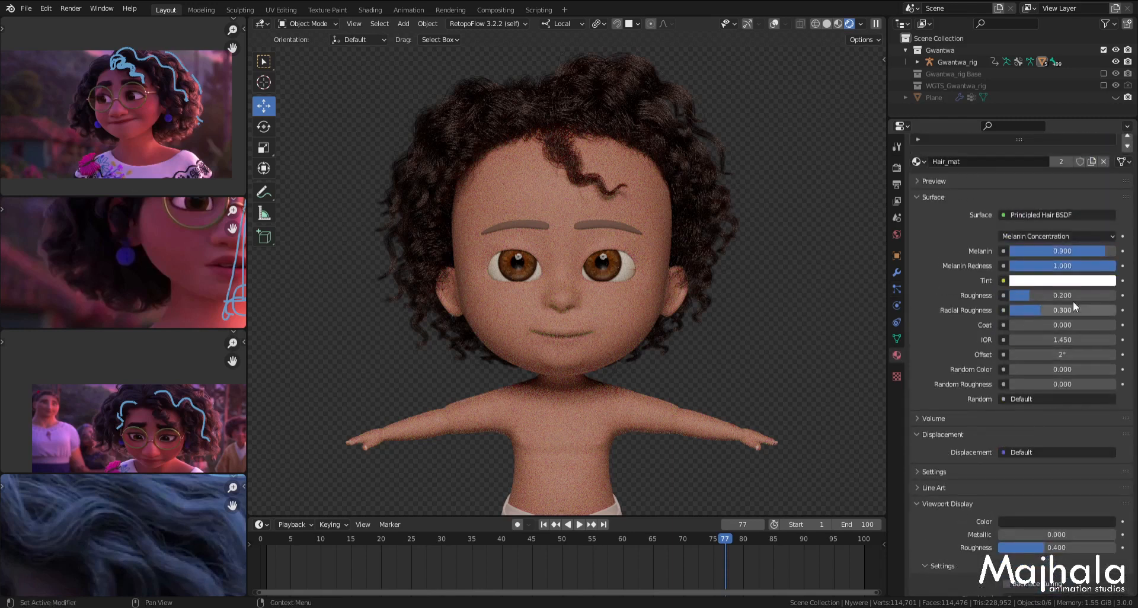
pyautogui.doubleClick(1071, 251)
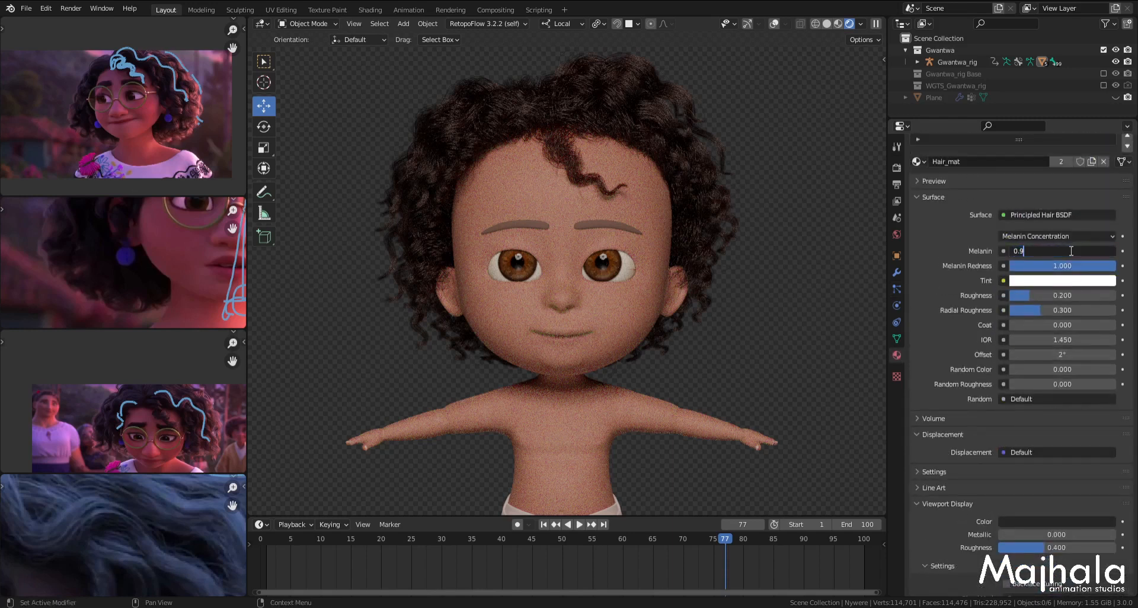
pyautogui.write('5')
pyautogui.press('Return')
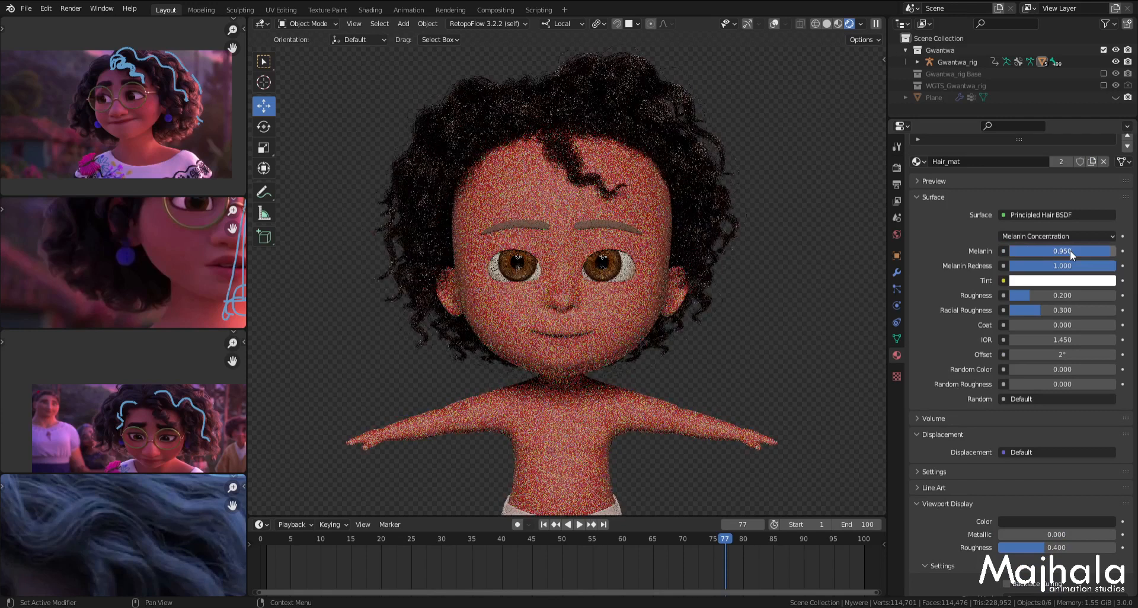